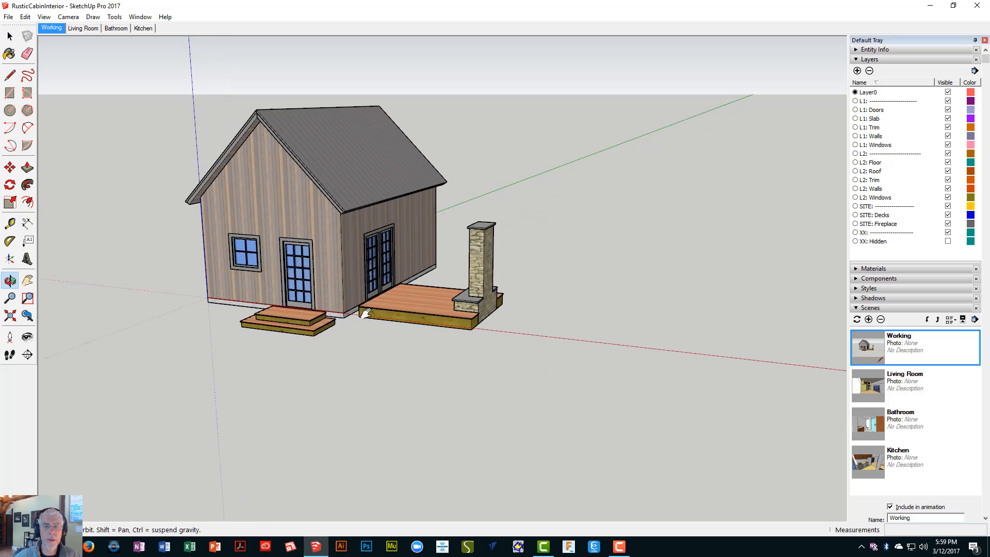
- Examine the full extents of the model, covering both the original cabin and the second copy beside it
{"action": "scroll", "coordinate": [366, 313], "scroll_direction": "down", "scroll_amount": 4}
{"action": "middle_click_drag", "start_coordinate": [447, 315], "coordinate": [361, 312], "text": "shift"}
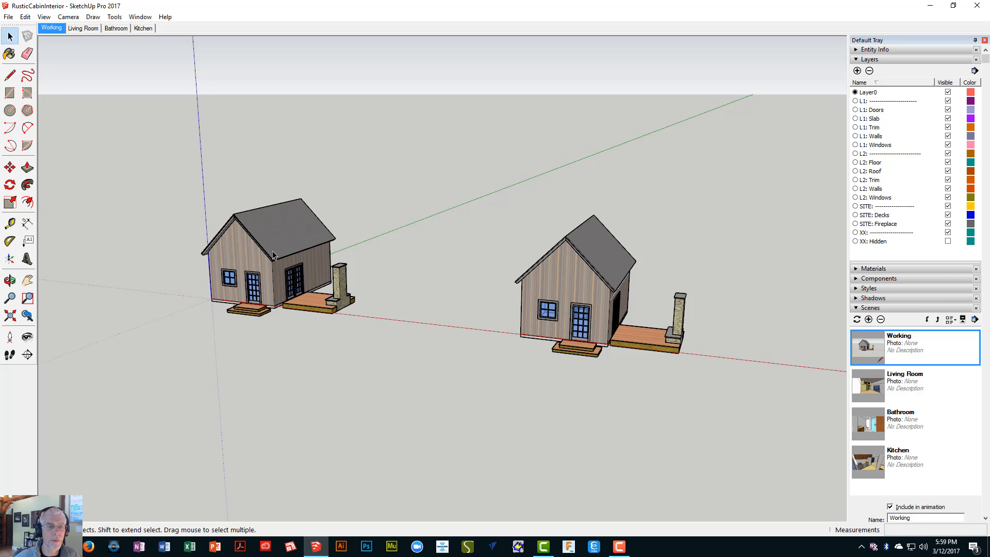
{"action": "scroll", "coordinate": [280, 283], "scroll_direction": "up", "scroll_amount": 2}
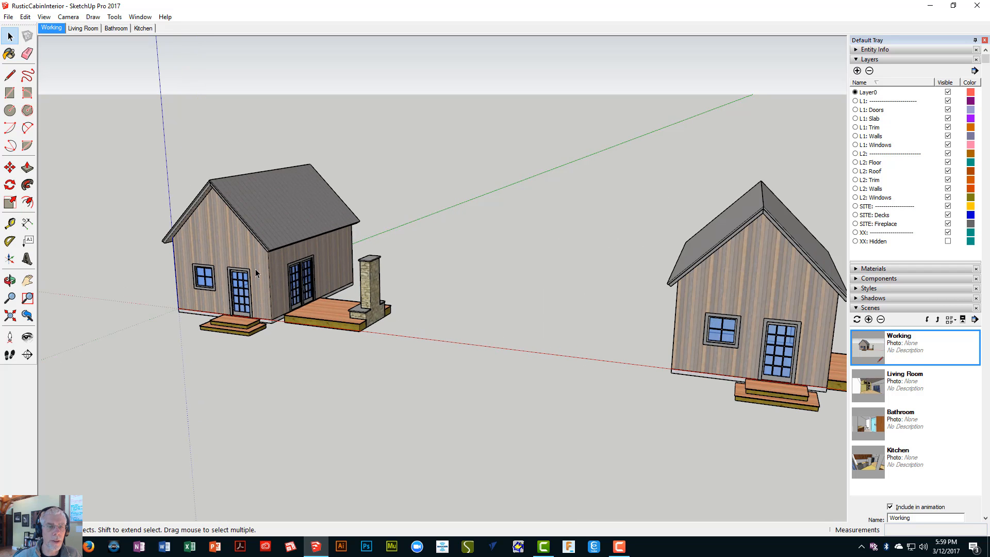
{"action": "scroll", "coordinate": [255, 268], "scroll_direction": "down", "scroll_amount": 1}
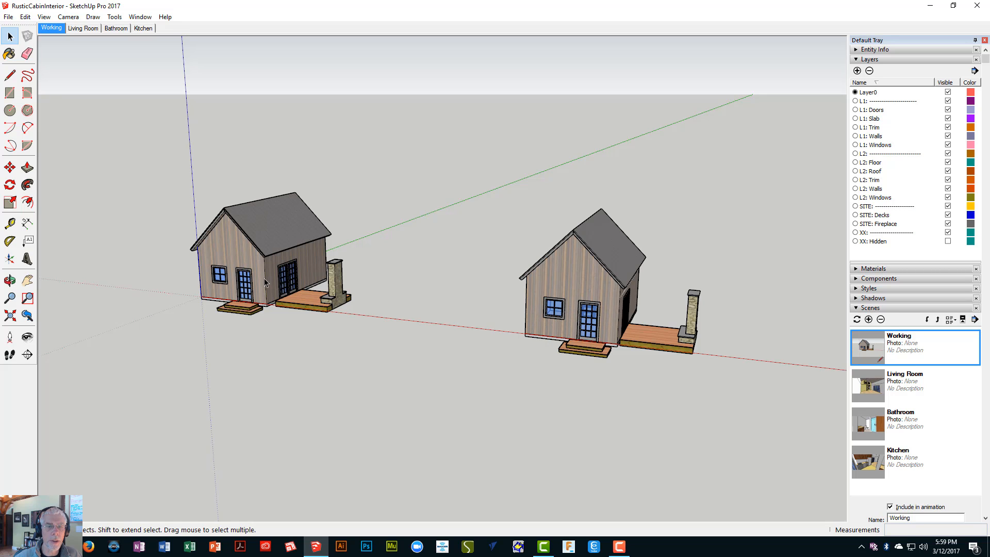
{"action": "scroll", "coordinate": [264, 281], "scroll_direction": "up", "scroll_amount": 2}
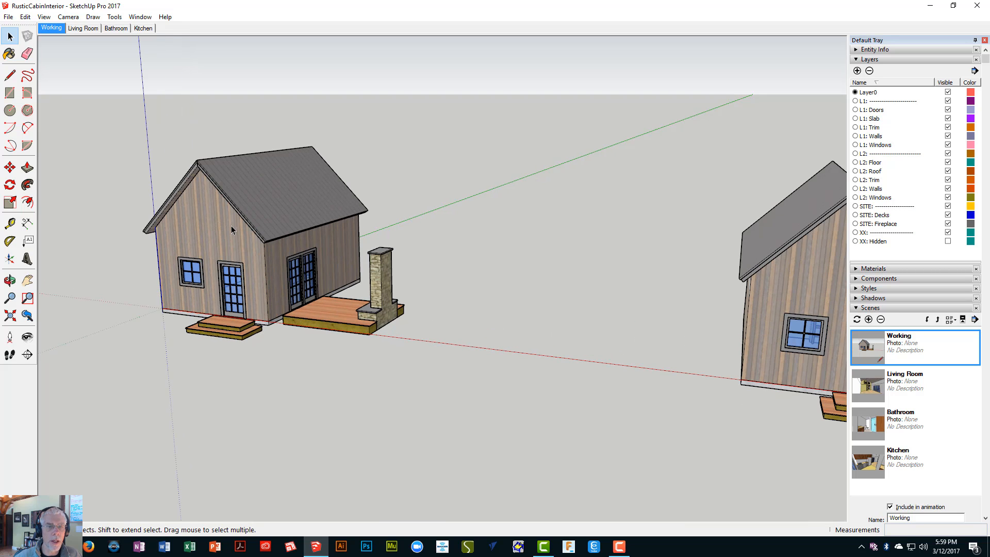
{"action": "scroll", "coordinate": [273, 251], "scroll_direction": "down", "scroll_amount": 2}
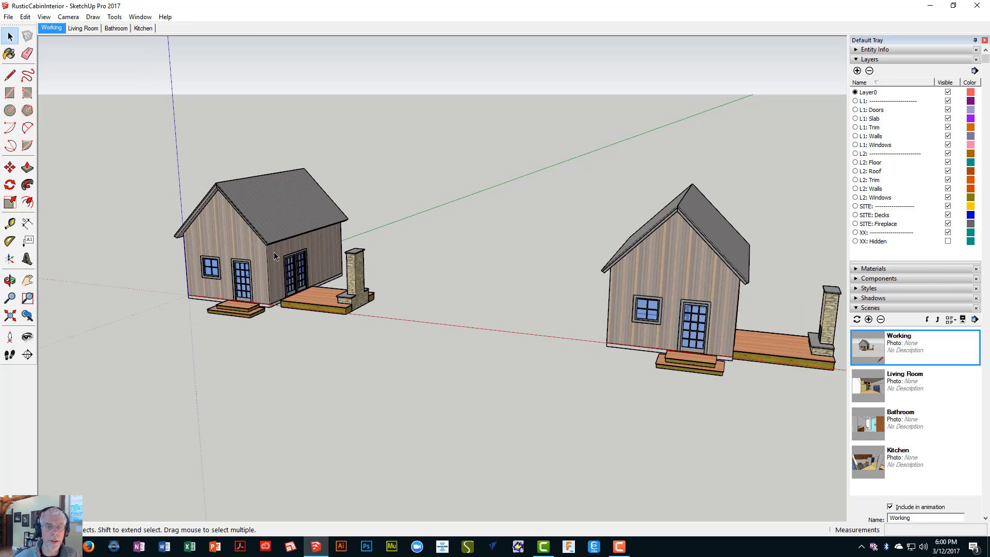
{"action": "scroll", "coordinate": [273, 252], "scroll_direction": "up", "scroll_amount": 1}
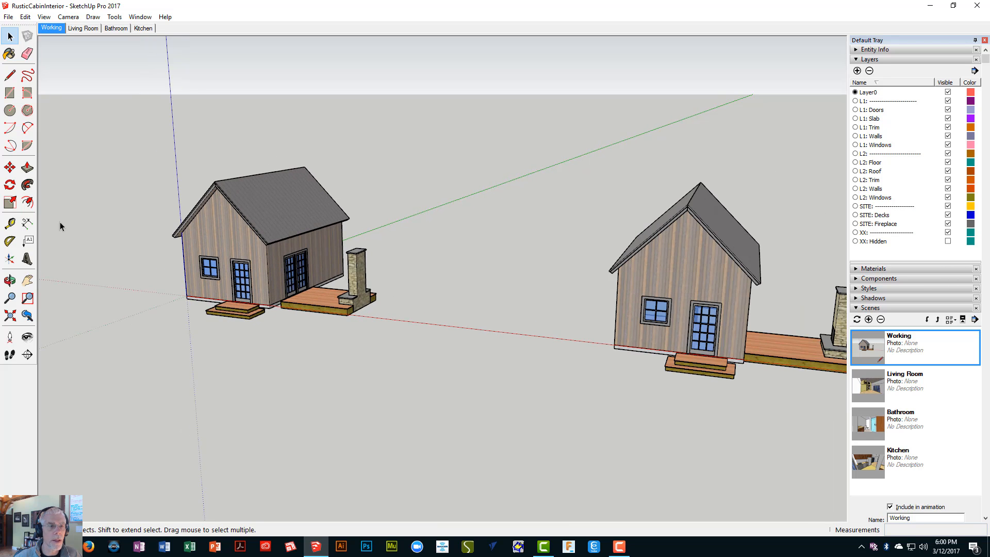
{"action": "left_click", "coordinate": [11, 315]}
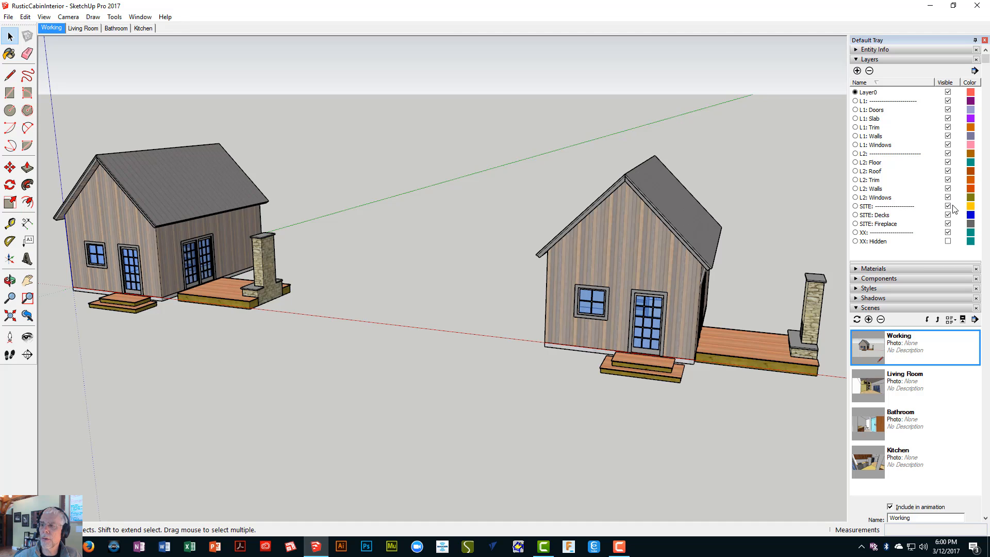
- Switch the visibility of all layers from the L1 divider through the XX divider off and back on
{"action": "left_click", "coordinate": [900, 101]}
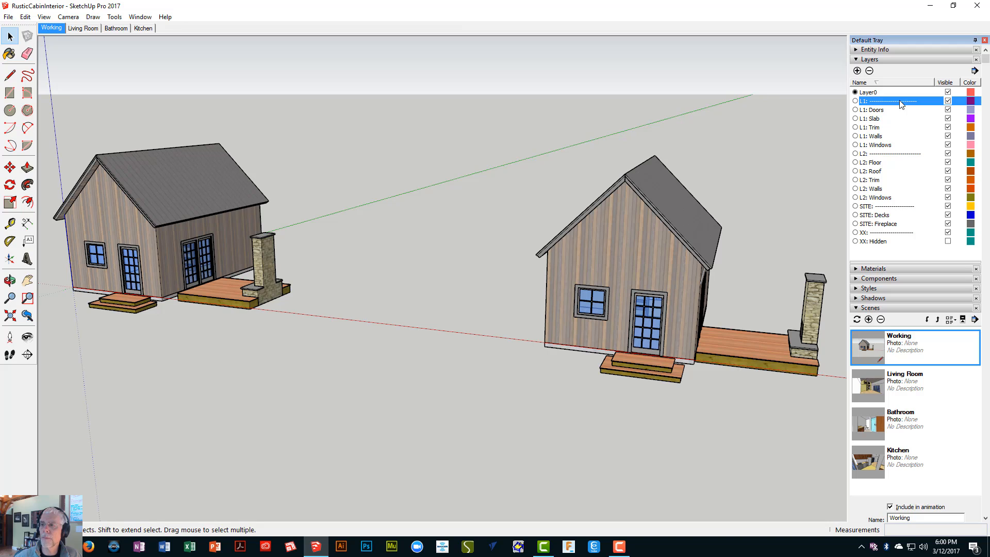
{"action": "left_click", "coordinate": [903, 232], "text": "shift"}
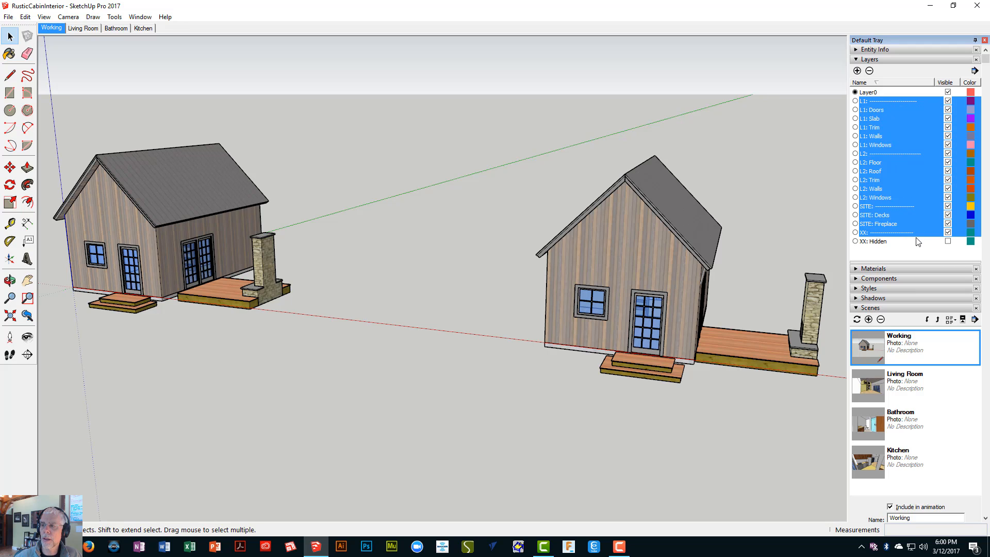
{"action": "left_click", "coordinate": [949, 233]}
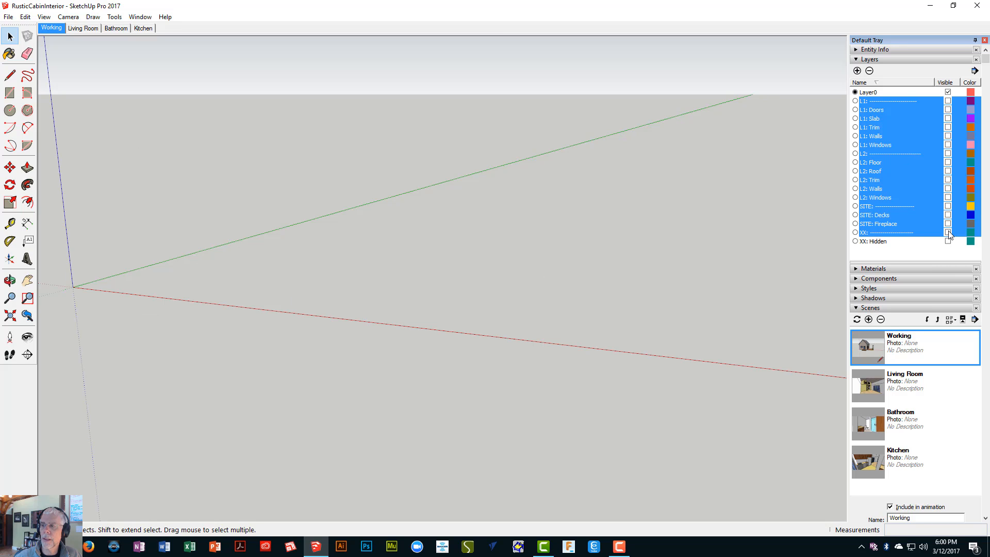
{"action": "left_click", "coordinate": [948, 232]}
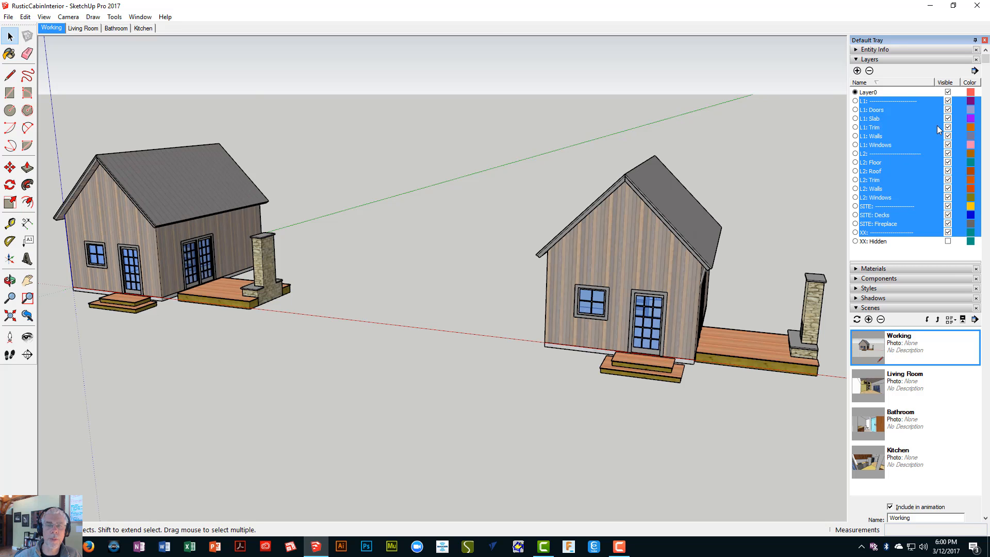
- Unhide all hidden geometry in the model
{"action": "left_click", "coordinate": [879, 110]}
{"action": "left_click", "coordinate": [880, 110]}
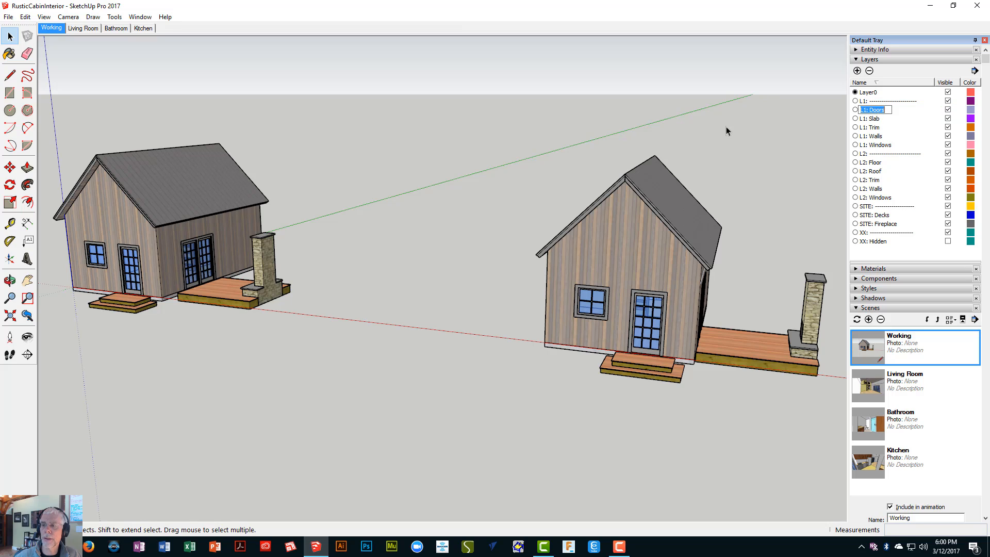
{"action": "left_click", "coordinate": [25, 20]}
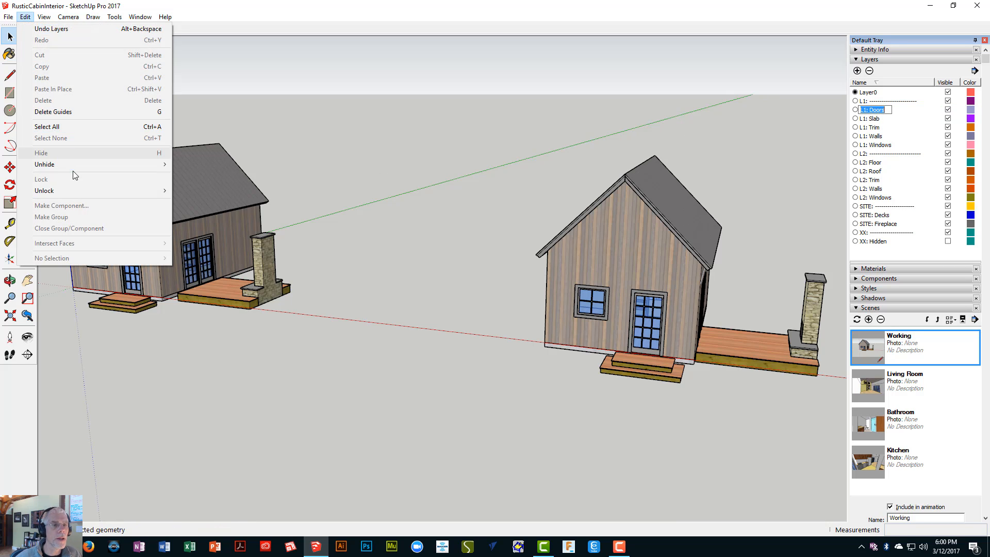
{"action": "mouse_move", "coordinate": [73, 163]}
{"action": "left_click", "coordinate": [208, 187]}
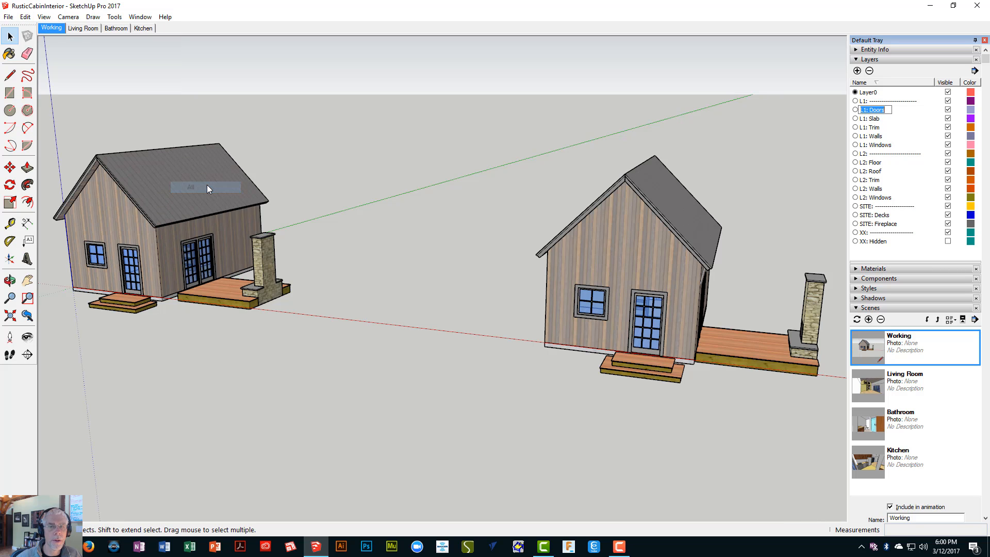
- Delete the second cabin farther along the red axis, including its deck, steps and fireplace
{"action": "scroll", "coordinate": [354, 214], "scroll_direction": "down", "scroll_amount": 2}
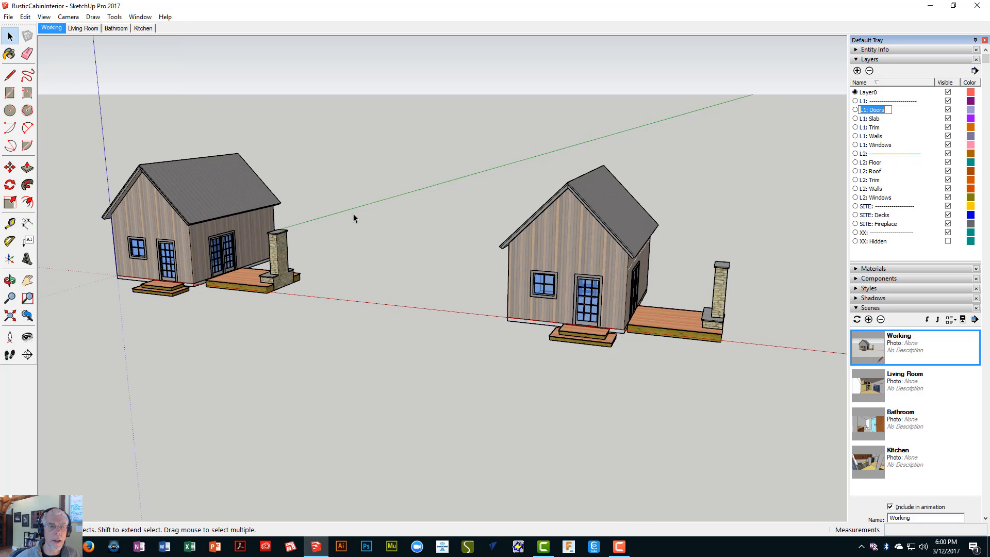
{"action": "middle_click_drag", "start_coordinate": [354, 214], "coordinate": [357, 181]}
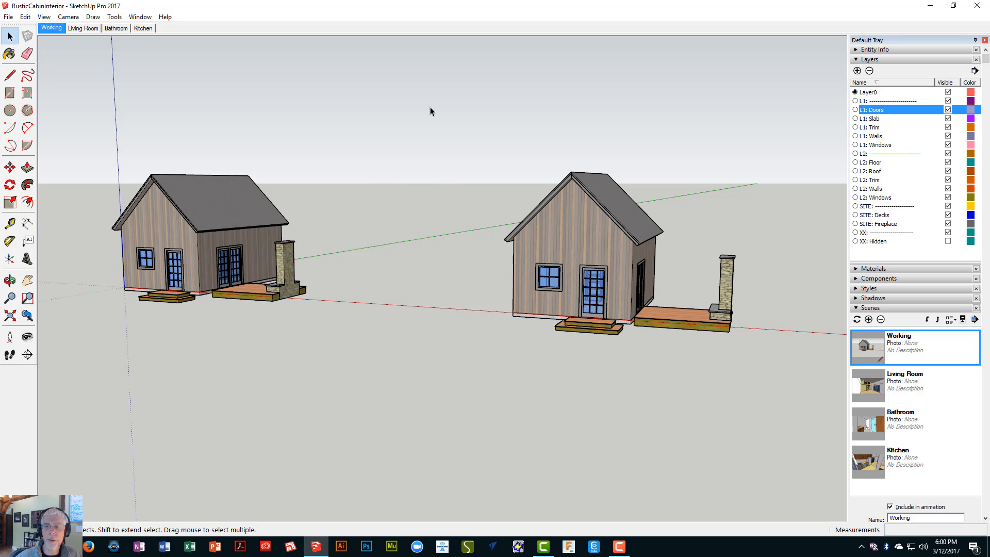
{"action": "left_click_drag", "start_coordinate": [432, 100], "coordinate": [800, 418]}
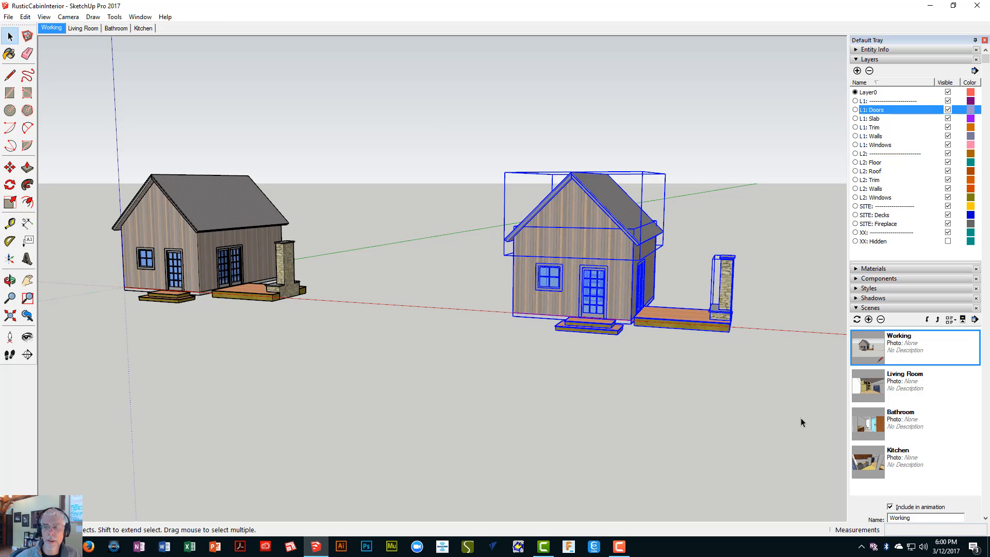
{"action": "middle_click_drag", "start_coordinate": [742, 330], "coordinate": [658, 280]}
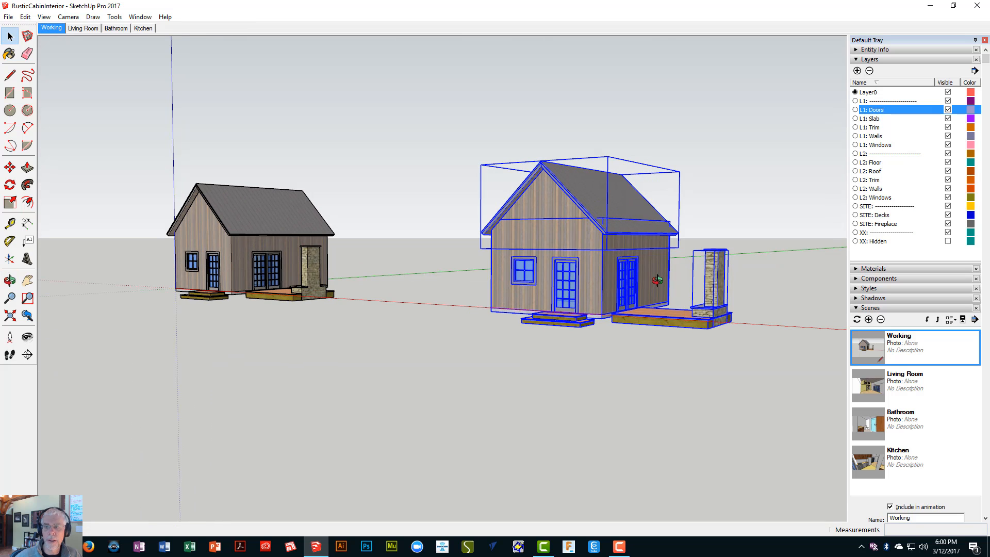
{"action": "key", "text": "Delete"}
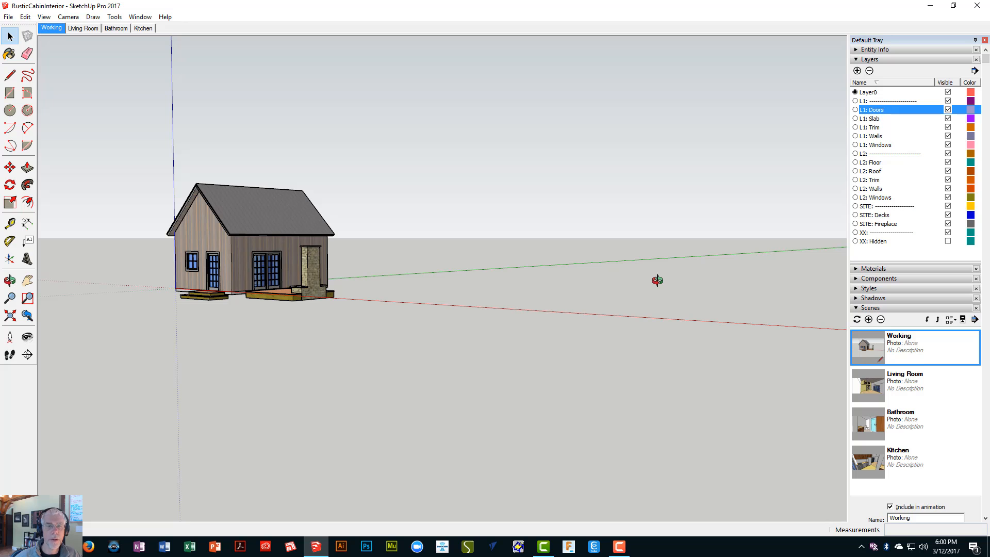
{"action": "middle_click_drag", "start_coordinate": [371, 279], "coordinate": [362, 313]}
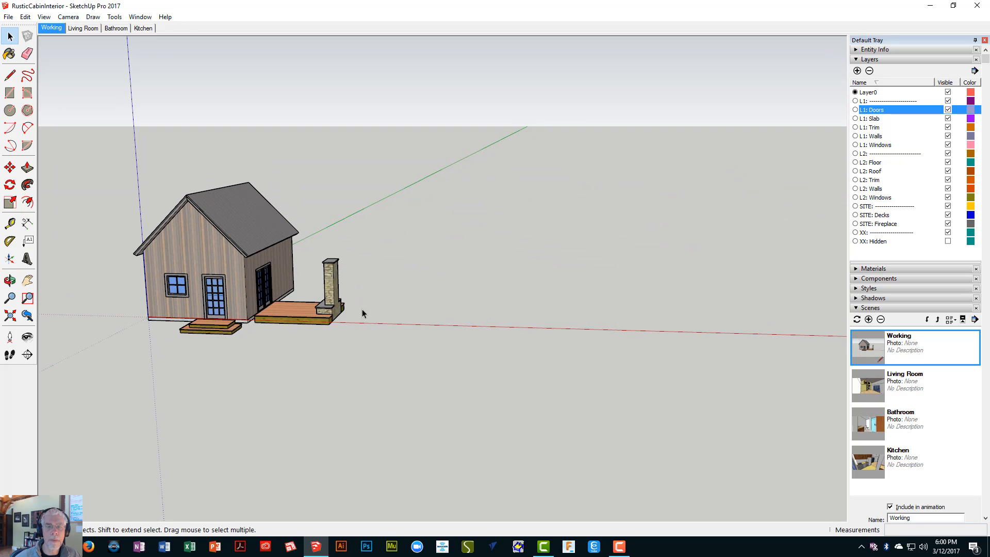
- Collapse the layer list and rename the Working scene as Cover
{"action": "left_click", "coordinate": [12, 317]}
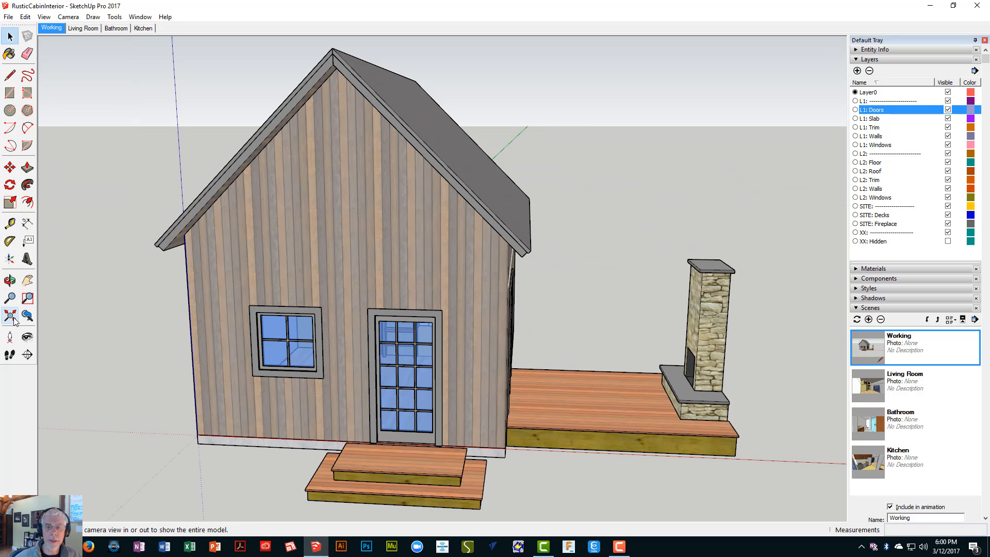
{"action": "middle_click_drag", "start_coordinate": [531, 395], "coordinate": [369, 251]}
{"action": "scroll", "coordinate": [494, 368], "scroll_direction": "down", "scroll_amount": 4}
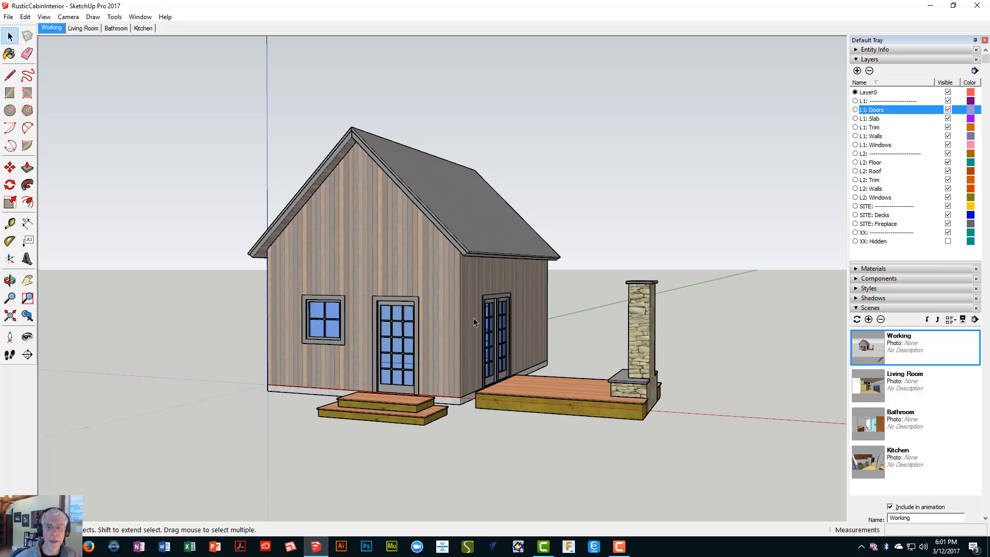
{"action": "middle_click_drag", "start_coordinate": [474, 317], "coordinate": [448, 323]}
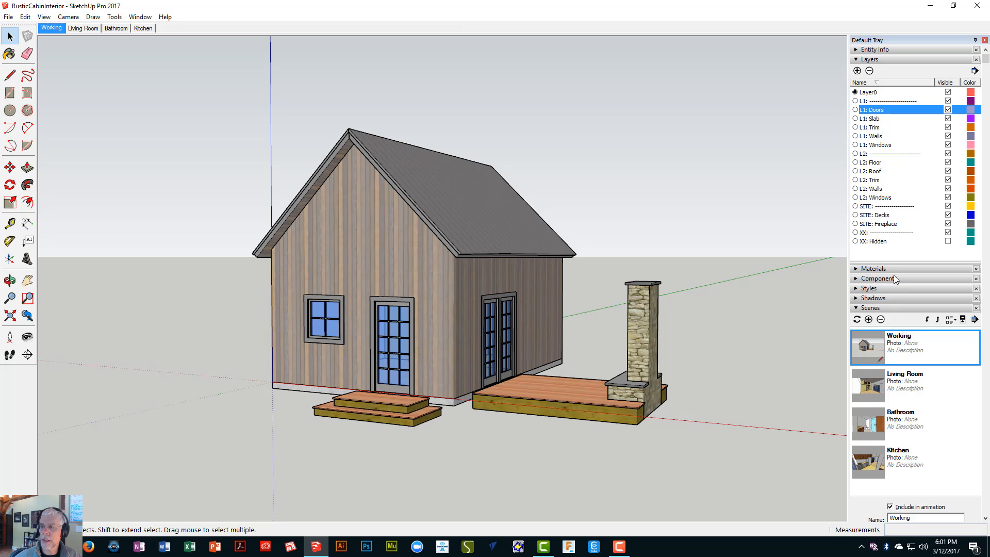
{"action": "left_click", "coordinate": [893, 59]}
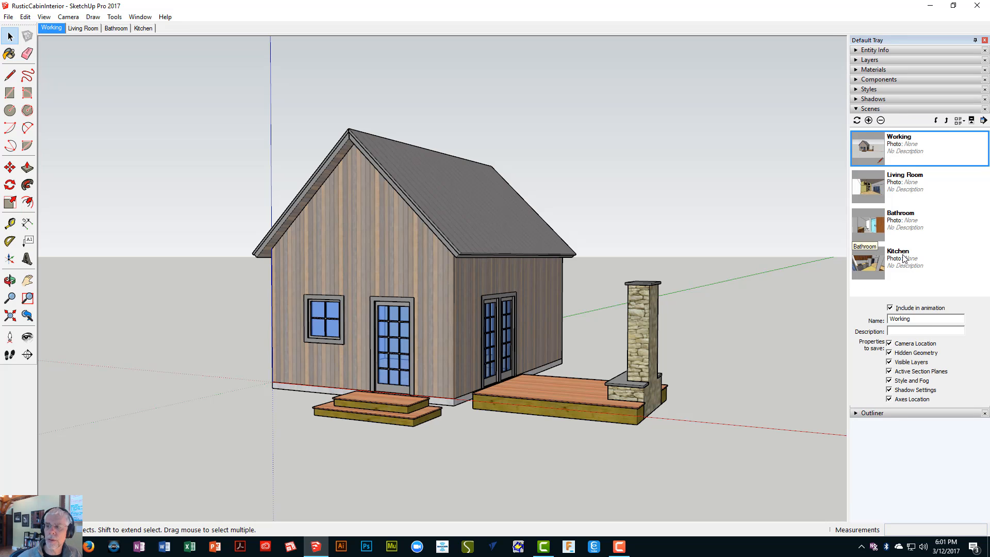
{"action": "double_click", "coordinate": [913, 318]}
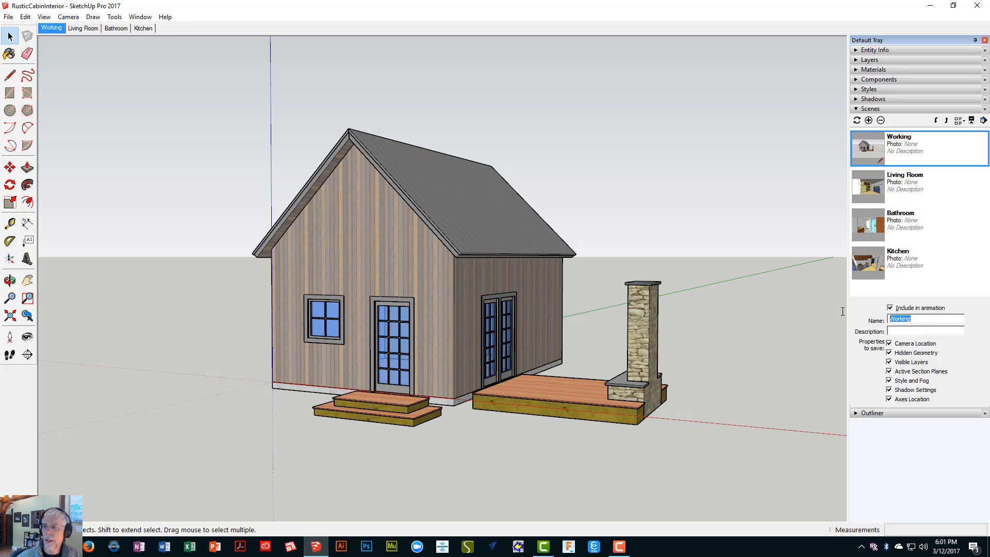
{"action": "type", "text": "Cover"}
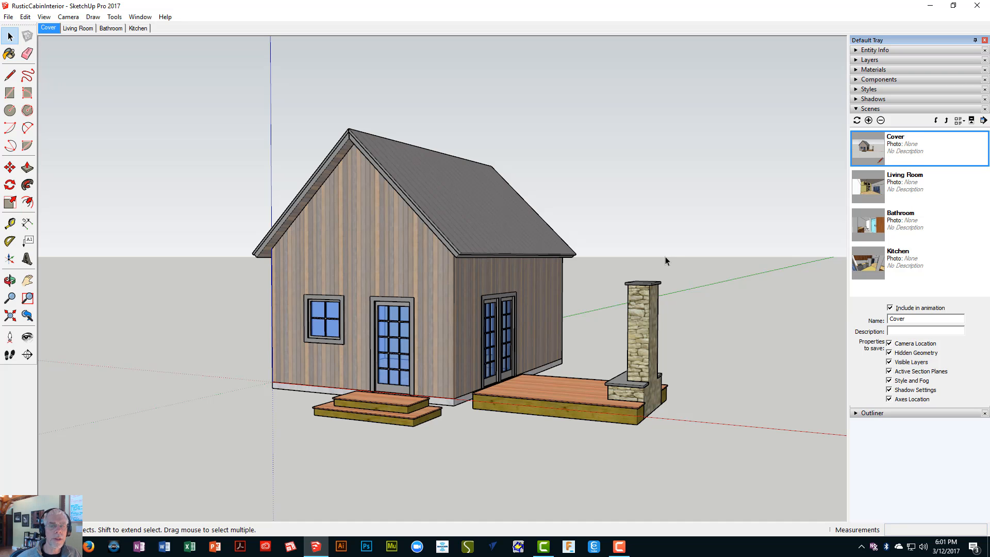
- Delete the Living Room, Bathroom and Kitchen scenes together
{"action": "middle_click_drag", "start_coordinate": [503, 316], "coordinate": [423, 305]}
{"action": "scroll", "coordinate": [467, 329], "scroll_direction": "up", "scroll_amount": 3}
{"action": "scroll", "coordinate": [467, 329], "scroll_direction": "down", "scroll_amount": 3}
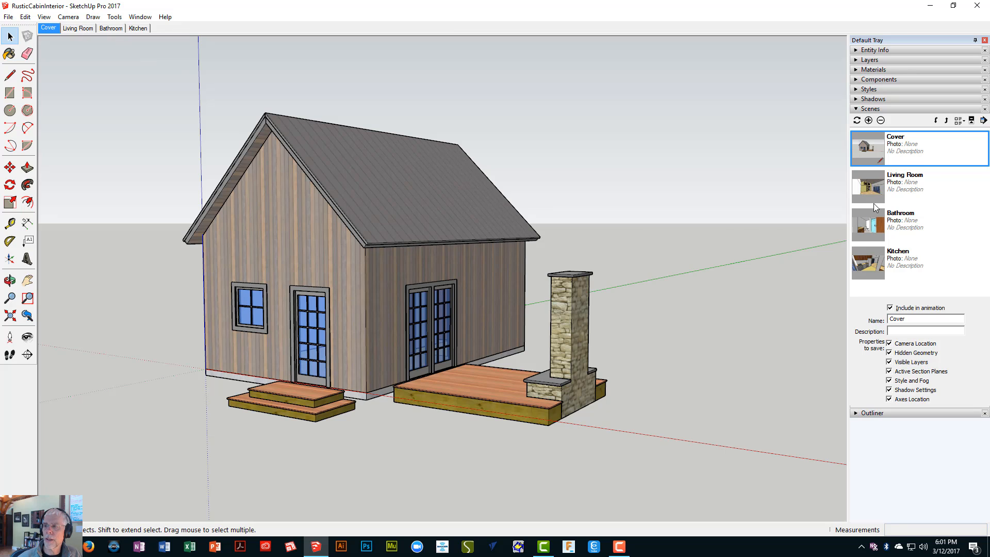
{"action": "left_click", "coordinate": [905, 190]}
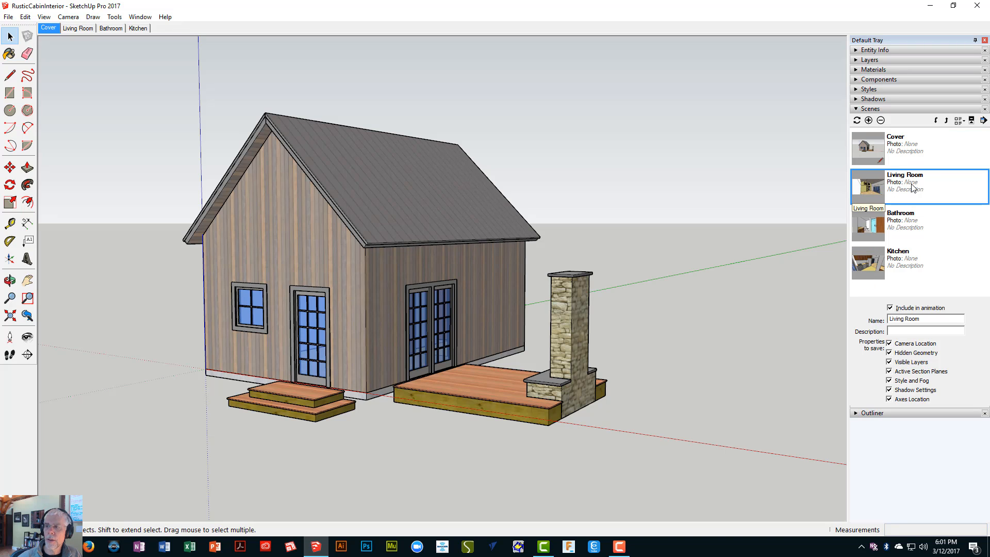
{"action": "left_click", "coordinate": [903, 266], "text": "shift"}
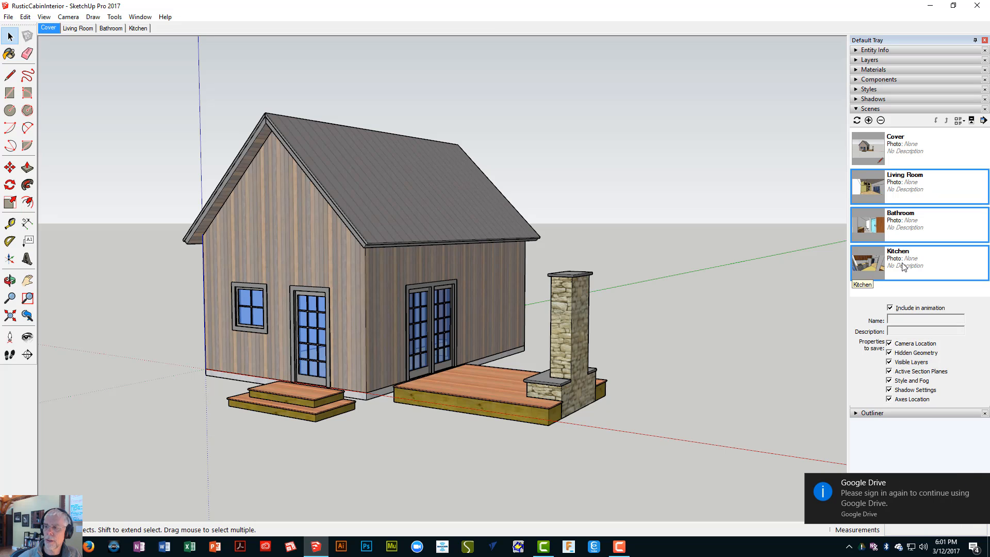
{"action": "left_click", "coordinate": [881, 120]}
{"action": "left_click", "coordinate": [495, 296]}
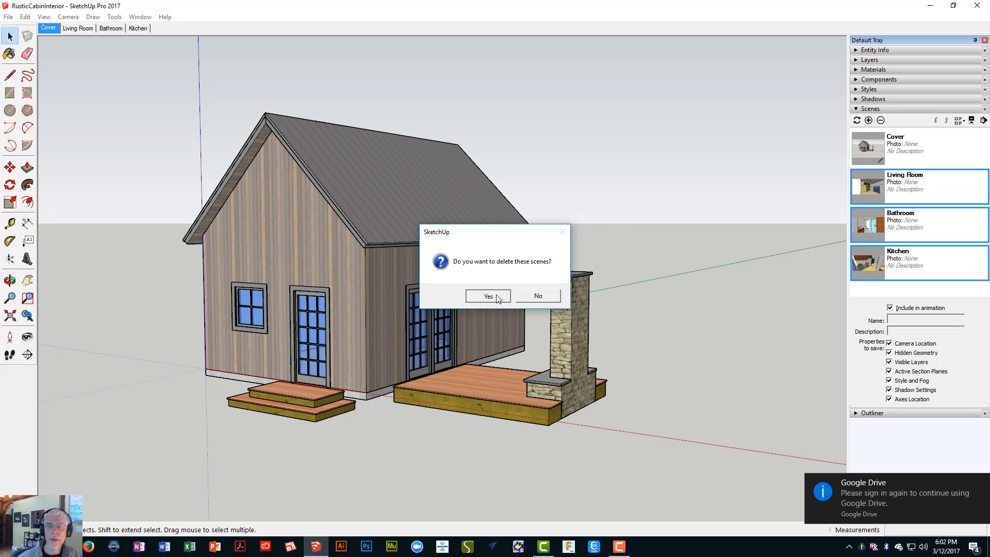
- Update the Cover scene with an angled view of the cabin's front, side deck and fireplace, and collapse the scene settings
{"action": "left_click", "coordinate": [45, 27]}
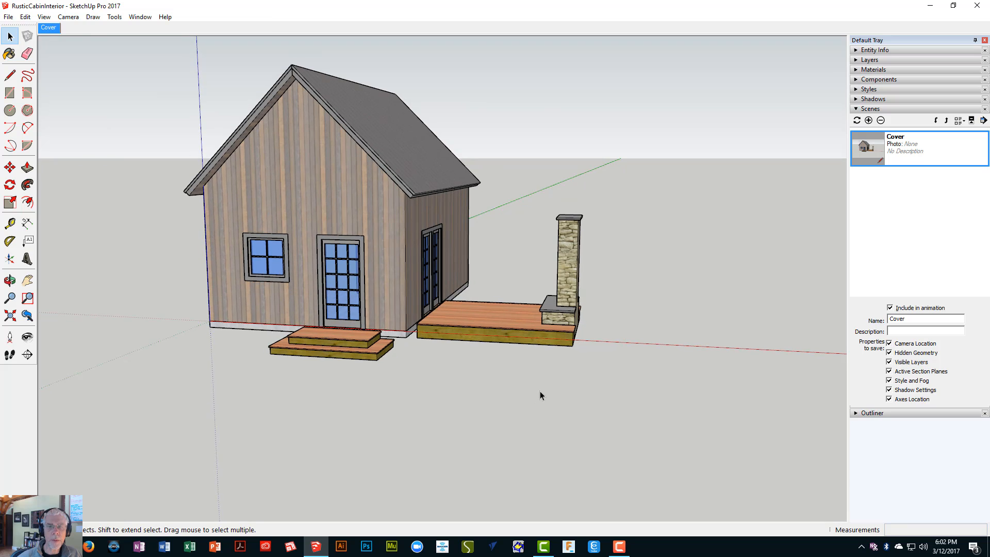
{"action": "middle_click_drag", "start_coordinate": [540, 392], "coordinate": [515, 486]}
{"action": "scroll", "coordinate": [454, 442], "scroll_direction": "up", "scroll_amount": 1}
{"action": "middle_click_drag", "start_coordinate": [516, 486], "coordinate": [461, 428]}
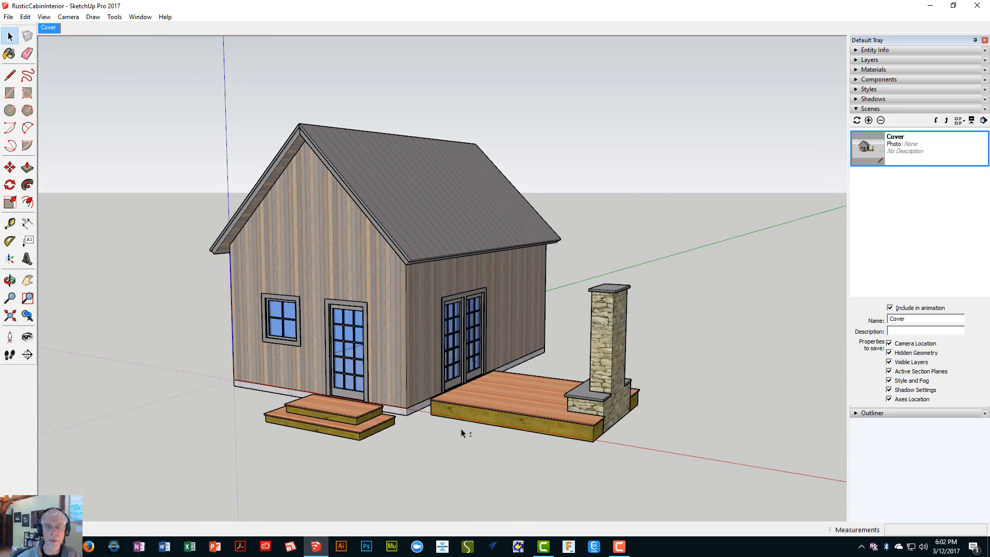
{"action": "right_click", "coordinate": [49, 28]}
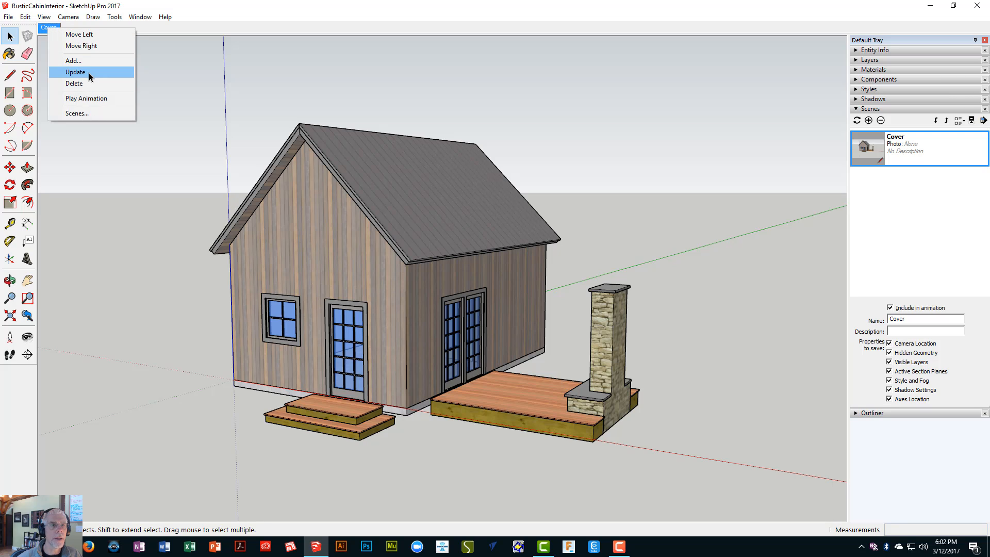
{"action": "left_click", "coordinate": [75, 72]}
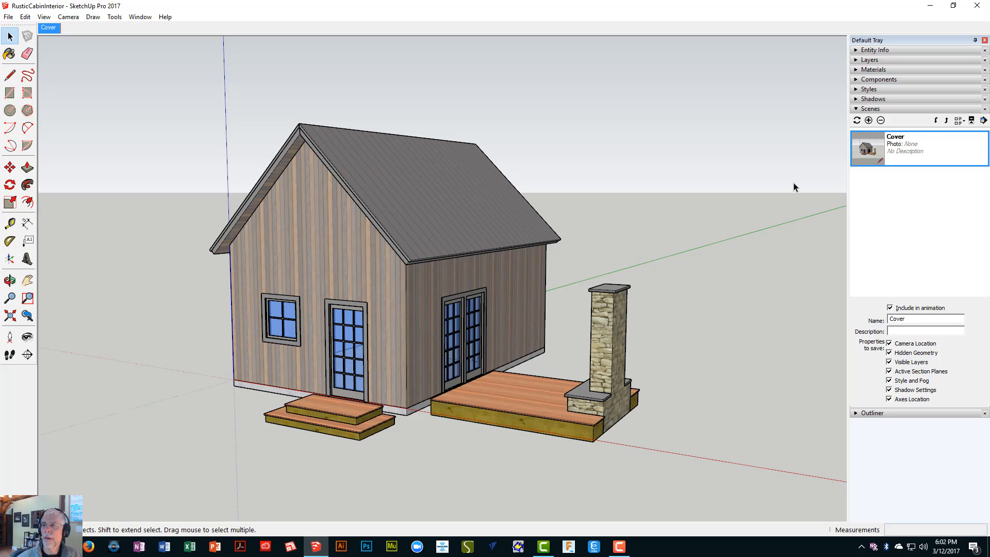
{"action": "left_click", "coordinate": [888, 109]}
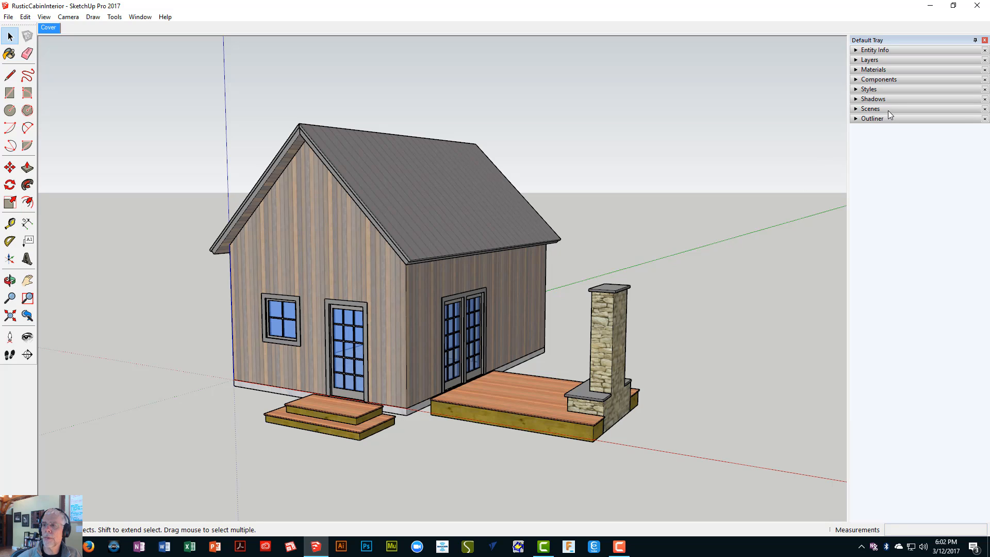
- Turn on sun shadows for the model and set the shadow date to 07/15
{"action": "left_click", "coordinate": [892, 99]}
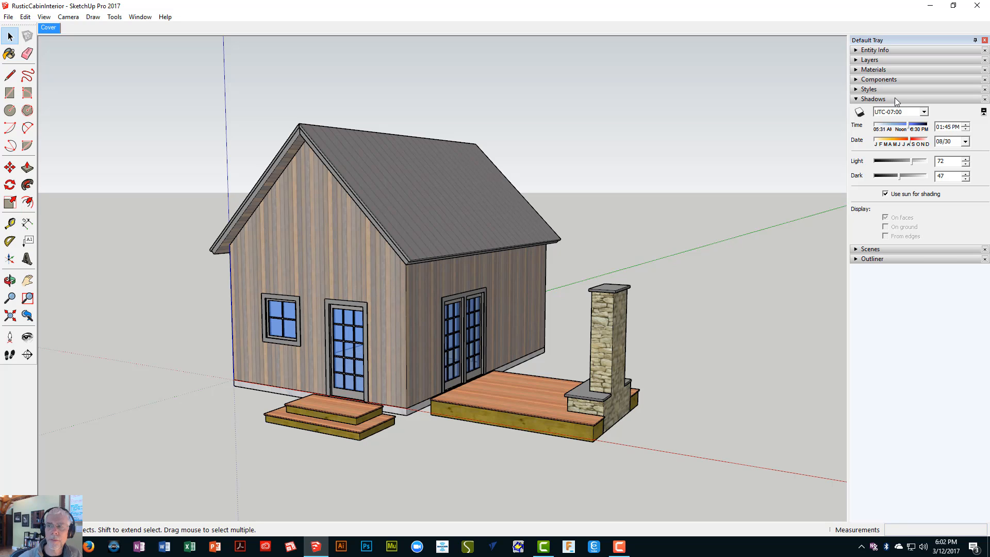
{"action": "left_click", "coordinate": [141, 18]}
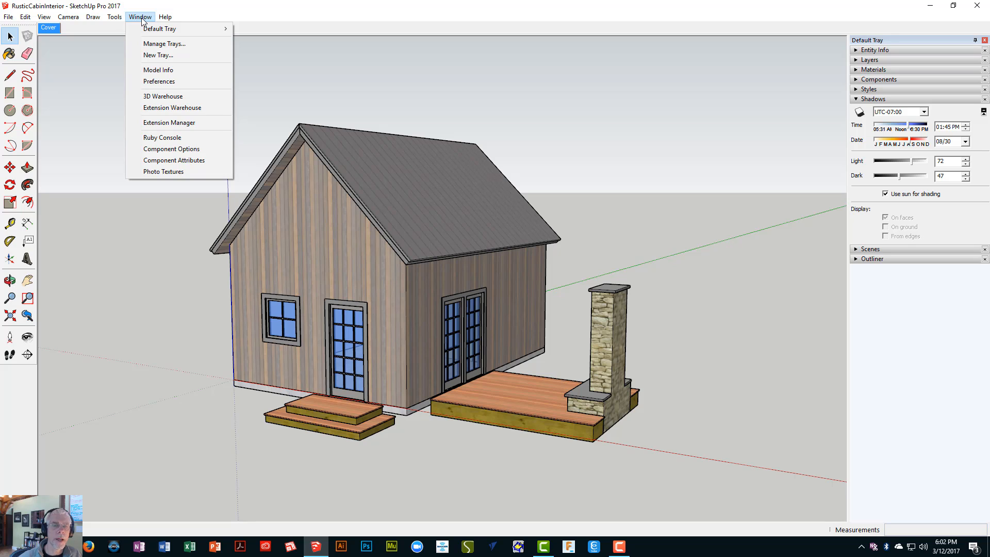
{"action": "left_click", "coordinate": [141, 18]}
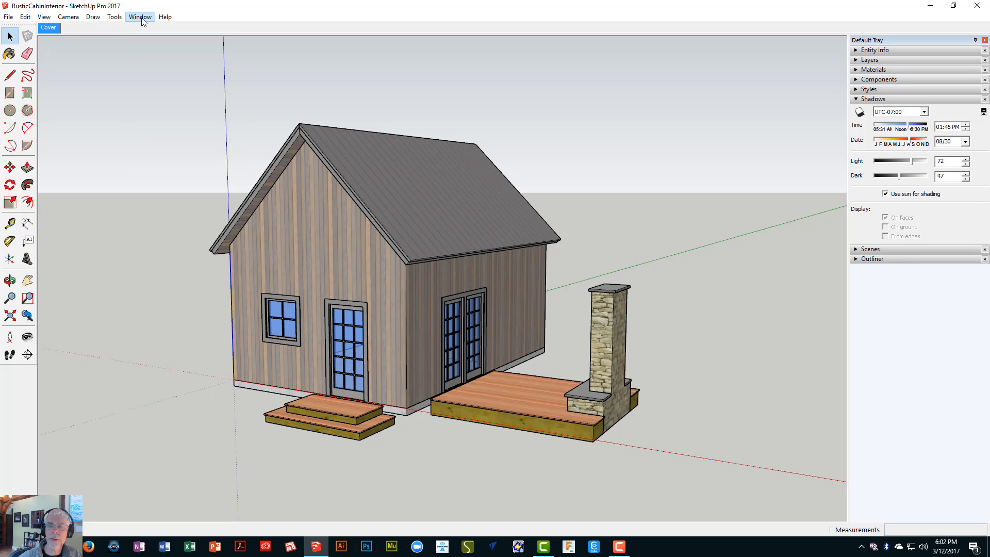
{"action": "left_click", "coordinate": [859, 112]}
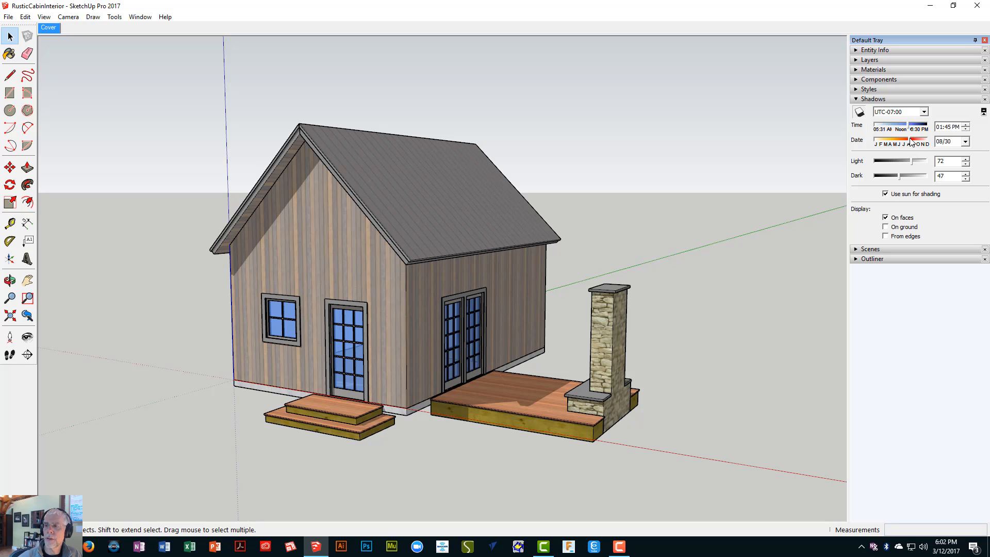
{"action": "left_click_drag", "start_coordinate": [910, 144], "coordinate": [903, 140]}
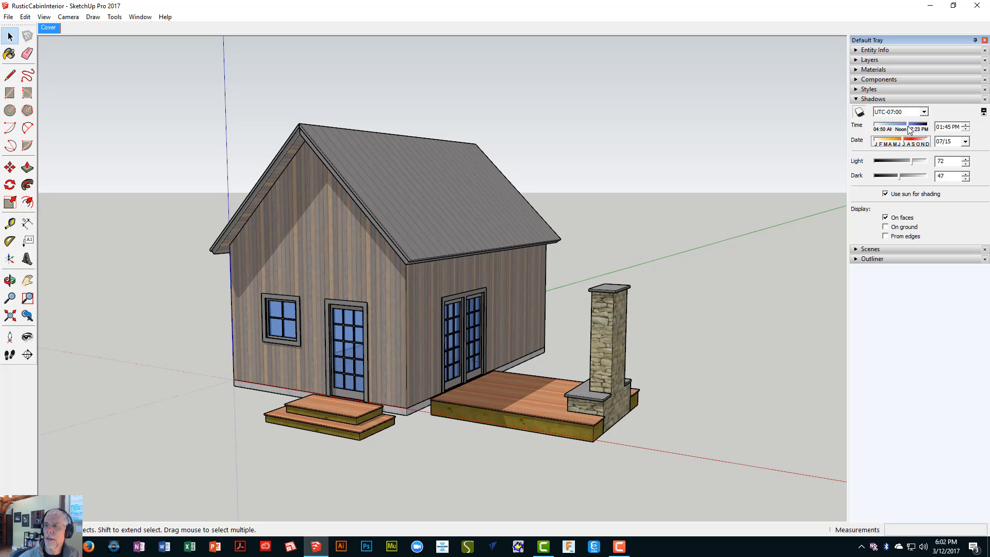
- Preview the cabin's shadows at 10:53 AM and 03:04 PM from the front, the long plain wall and the deck side
{"action": "mouse_move", "coordinate": [909, 129]}
{"action": "left_mouse_down"}
{"action": "mouse_move", "coordinate": [888, 129]}
{"action": "mouse_move", "coordinate": [912, 131]}
{"action": "mouse_move", "coordinate": [897, 128]}
{"action": "left_mouse_up"}
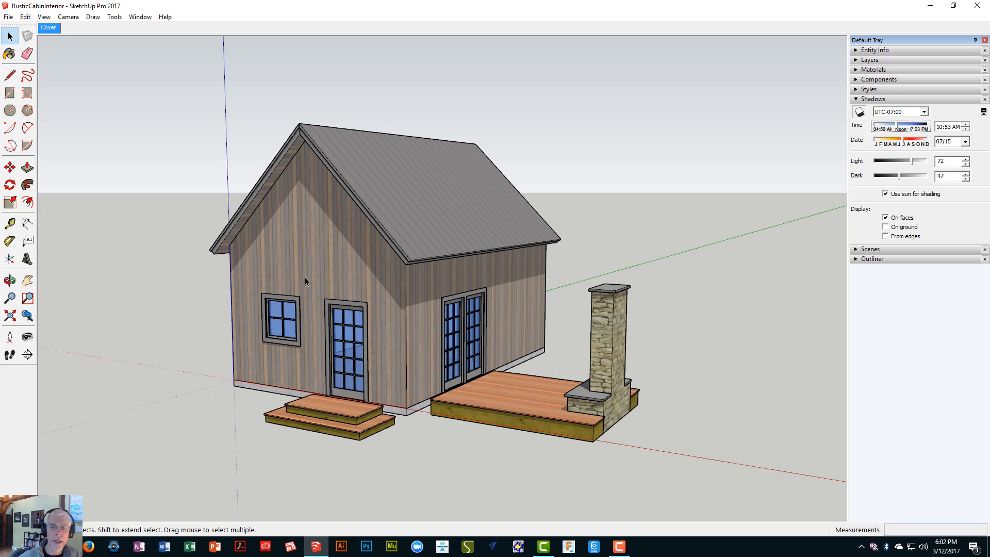
{"action": "middle_click_drag", "start_coordinate": [305, 277], "coordinate": [384, 340]}
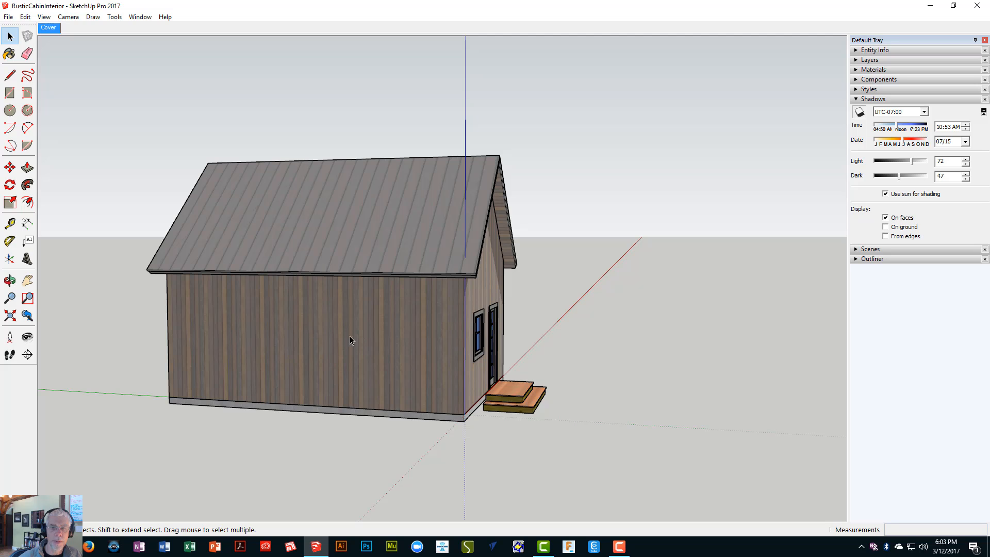
{"action": "mouse_move", "coordinate": [363, 337]}
{"action": "middle_mouse_down"}
{"action": "mouse_move", "coordinate": [426, 346]}
{"action": "mouse_move", "coordinate": [377, 342]}
{"action": "middle_mouse_up"}
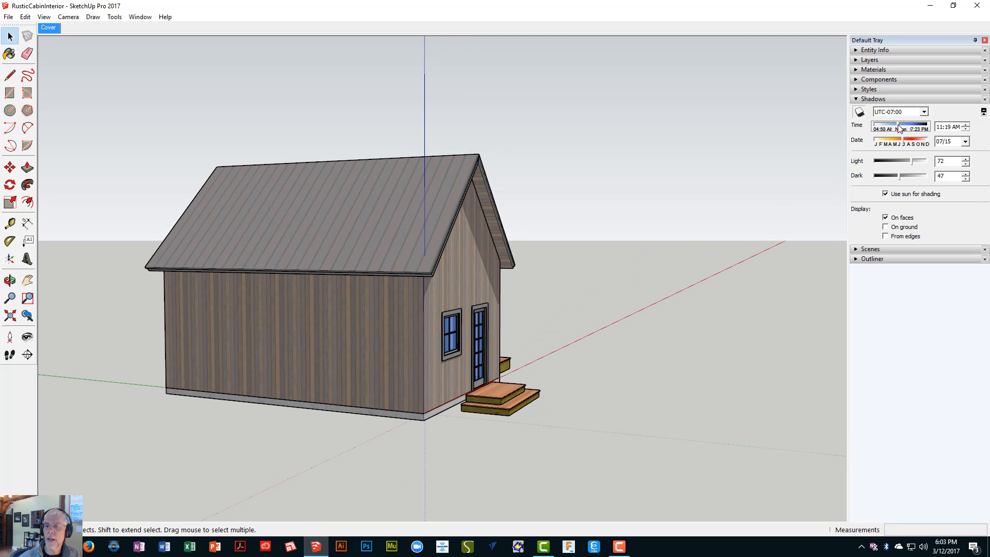
{"action": "mouse_move", "coordinate": [900, 129]}
{"action": "left_mouse_down"}
{"action": "mouse_move", "coordinate": [888, 128]}
{"action": "mouse_move", "coordinate": [912, 138]}
{"action": "left_mouse_up"}
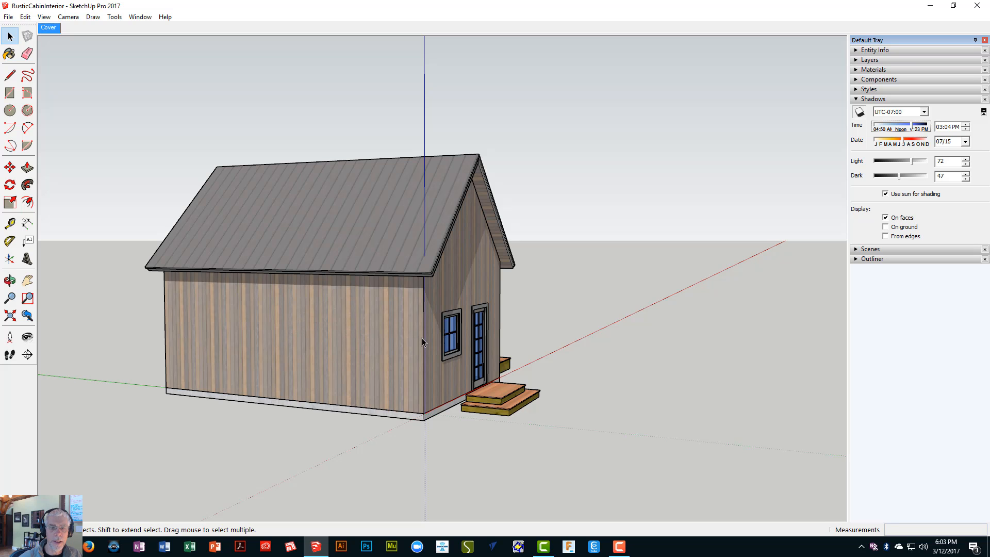
{"action": "middle_click_drag", "start_coordinate": [422, 338], "coordinate": [507, 410]}
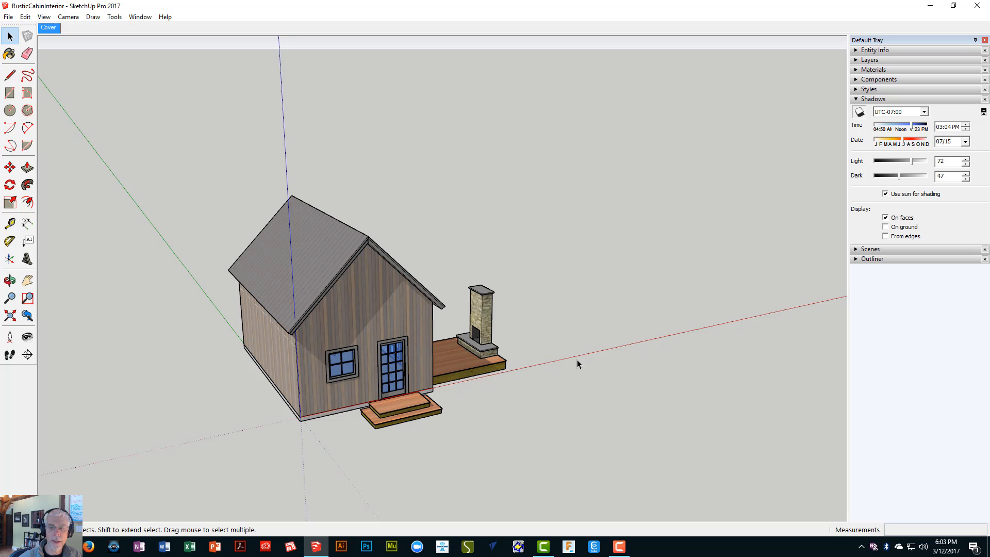
{"action": "middle_click_drag", "start_coordinate": [575, 354], "coordinate": [380, 315]}
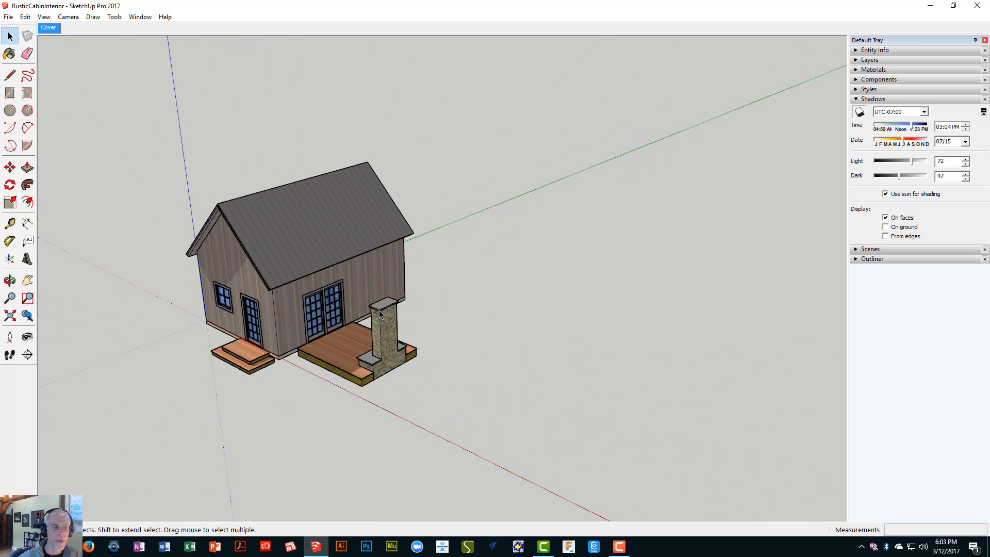
{"action": "scroll", "coordinate": [448, 214], "scroll_direction": "up", "scroll_amount": 2}
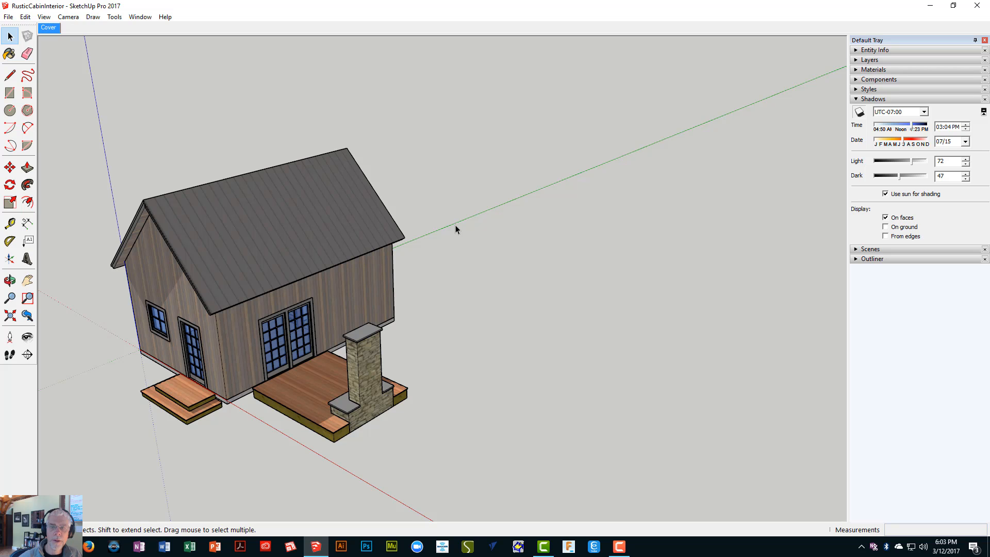
{"action": "scroll", "coordinate": [402, 309], "scroll_direction": "down", "scroll_amount": 2}
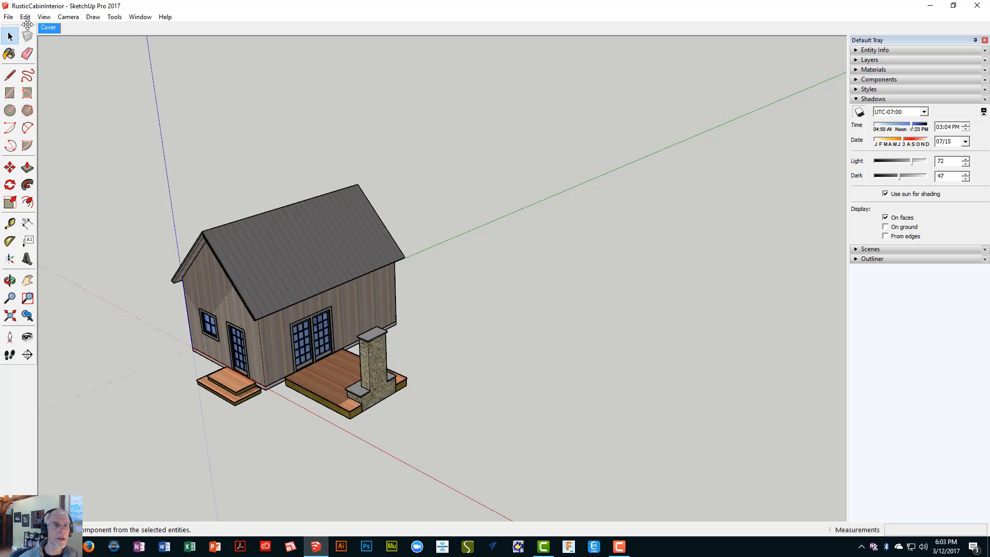
- Rotate the entire cabin model 90° about its front corner at the origin, bringing its long wall onto the red axis
{"action": "left_click_drag", "start_coordinate": [87, 85], "coordinate": [487, 453]}
{"action": "left_click", "coordinate": [567, 389]}
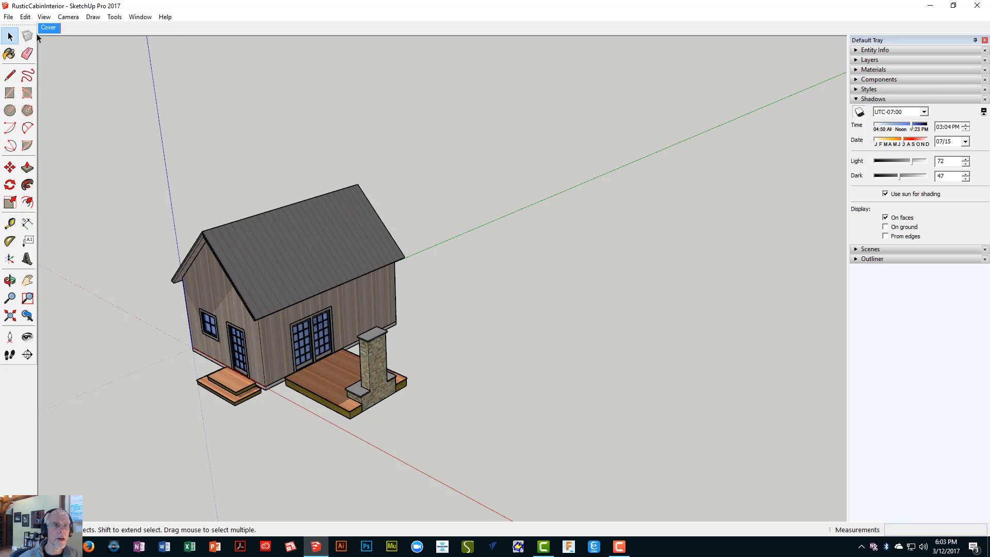
{"action": "left_click", "coordinate": [26, 17]}
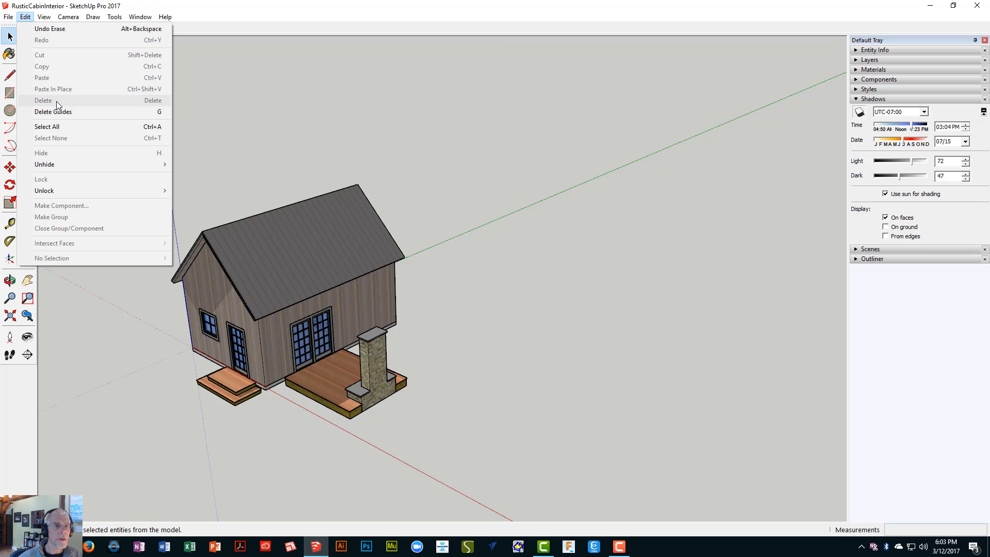
{"action": "left_click", "coordinate": [58, 128]}
{"action": "middle_click_drag", "start_coordinate": [222, 301], "coordinate": [186, 189]}
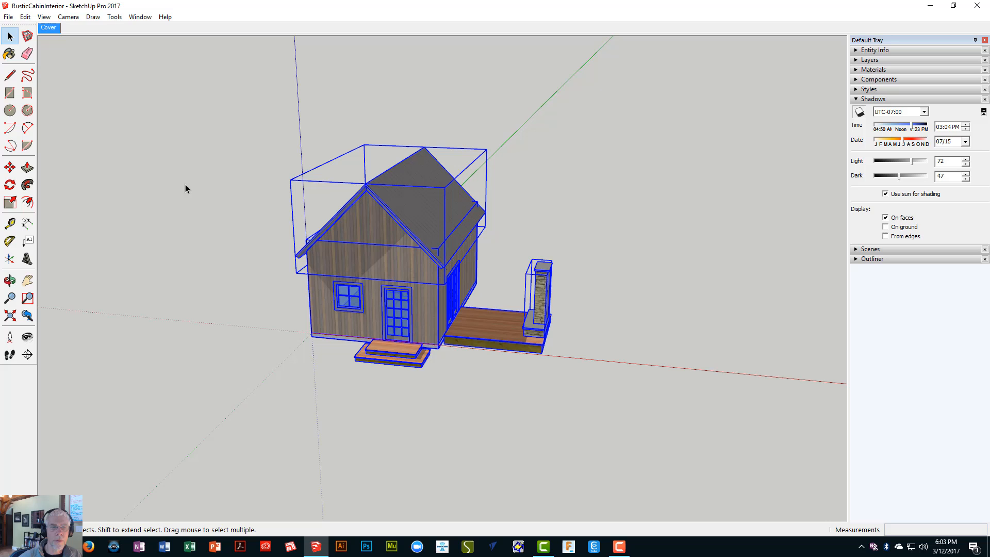
{"action": "left_click", "coordinate": [10, 184]}
{"action": "left_click_drag", "start_coordinate": [261, 347], "coordinate": [352, 358]}
{"action": "middle_click_drag", "start_coordinate": [352, 359], "coordinate": [288, 364]}
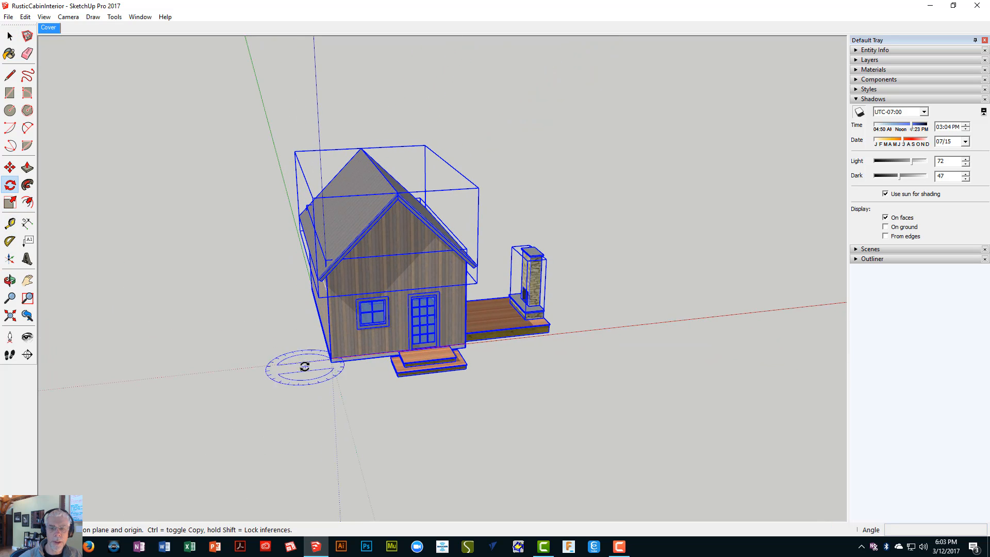
{"action": "scroll", "coordinate": [328, 363], "scroll_direction": "up", "scroll_amount": 5}
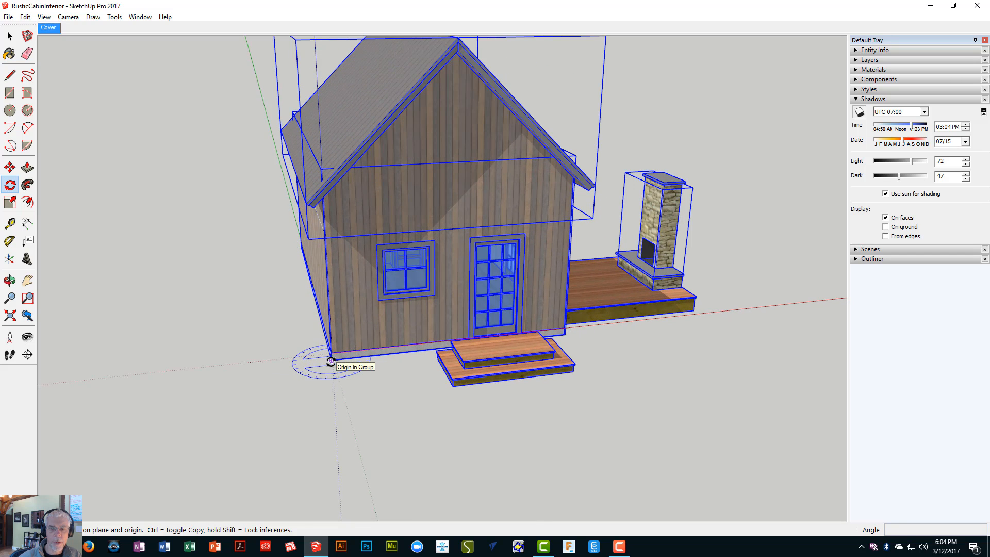
{"action": "left_click", "coordinate": [331, 361]}
{"action": "middle_click_drag", "start_coordinate": [299, 267], "coordinate": [262, 249]}
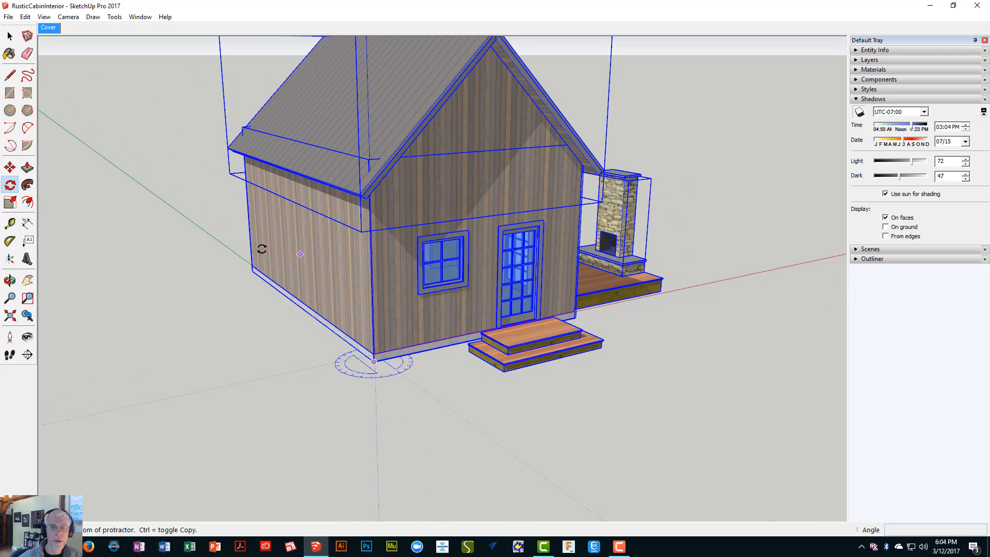
{"action": "left_click", "coordinate": [252, 274]}
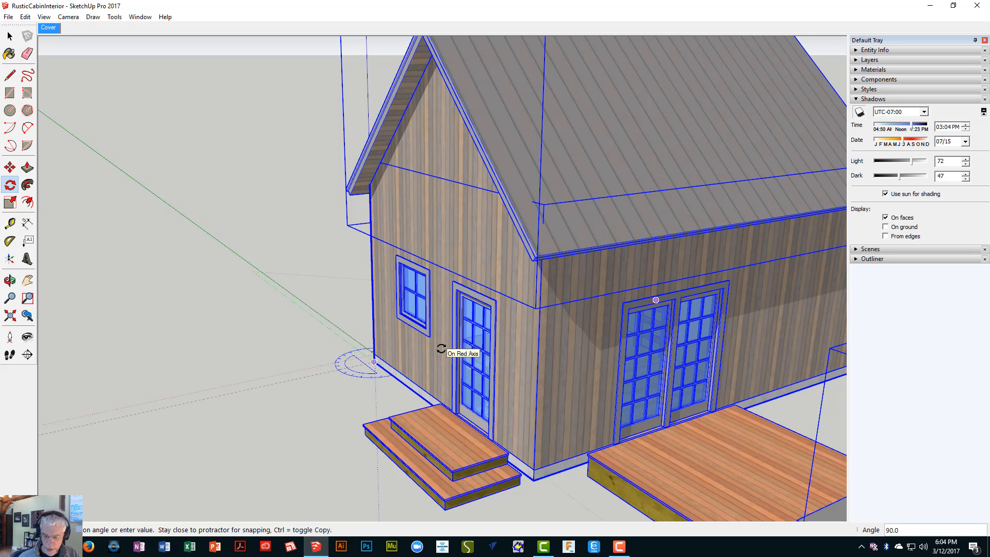
{"action": "left_click", "coordinate": [442, 348]}
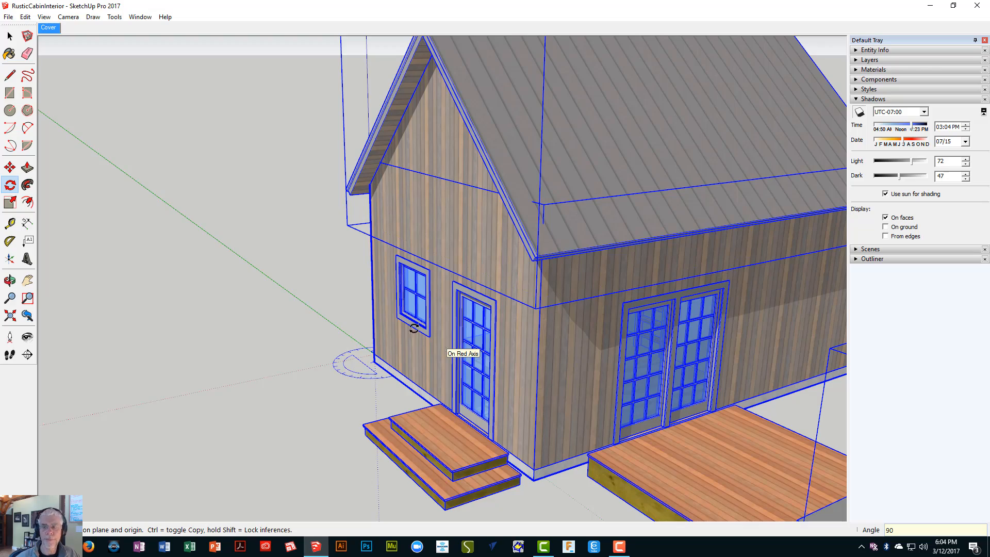
- Preview the rotated cabin's shadows at 12:02 PM, 11:36 AM, 10:18 AM and 01:03 PM from several sides
{"action": "middle_click_drag", "start_coordinate": [414, 329], "coordinate": [637, 276]}
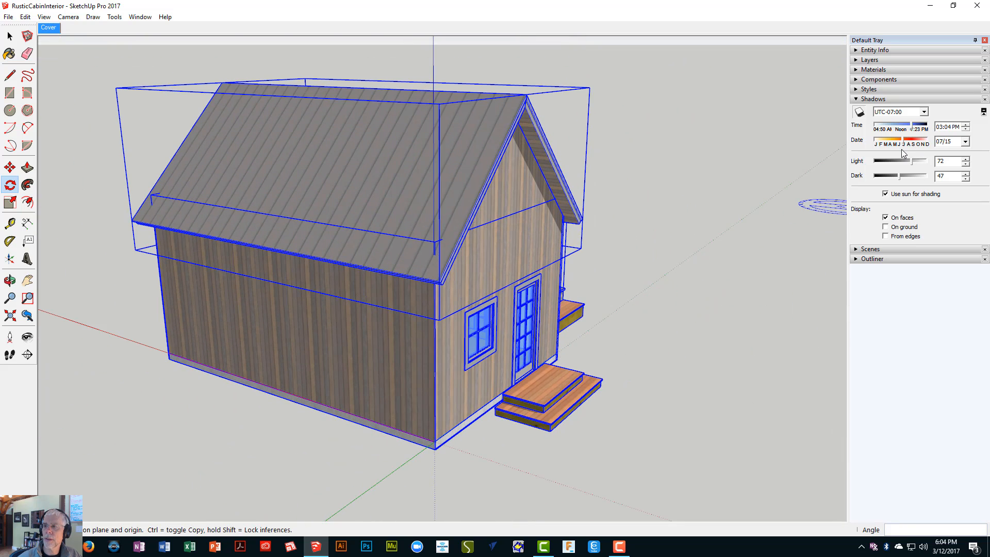
{"action": "mouse_move", "coordinate": [914, 128]}
{"action": "left_mouse_down"}
{"action": "mouse_move", "coordinate": [897, 126]}
{"action": "mouse_move", "coordinate": [924, 130]}
{"action": "mouse_move", "coordinate": [903, 128]}
{"action": "left_mouse_up"}
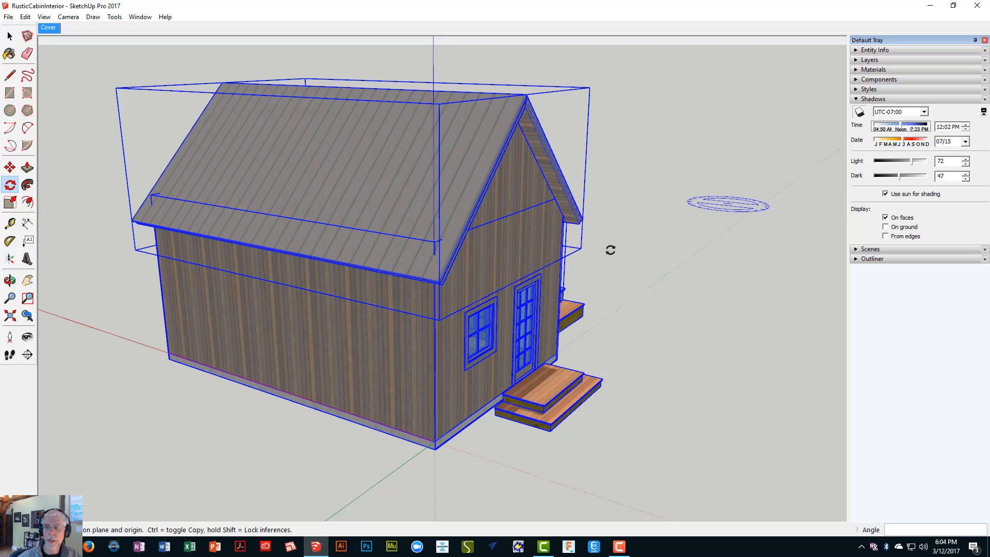
{"action": "middle_click_drag", "start_coordinate": [587, 274], "coordinate": [103, 258]}
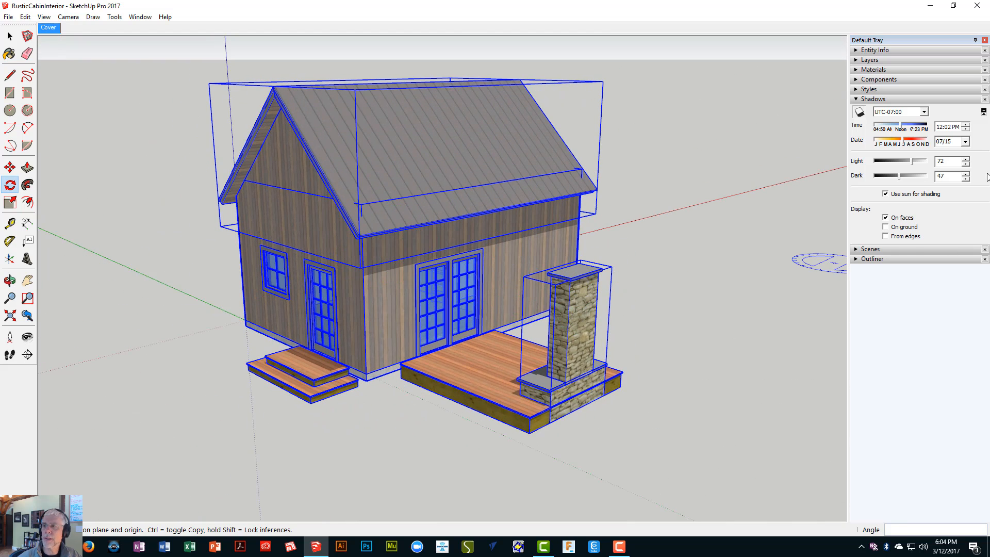
{"action": "mouse_move", "coordinate": [899, 125]}
{"action": "left_mouse_down"}
{"action": "mouse_move", "coordinate": [919, 125]}
{"action": "mouse_move", "coordinate": [900, 125]}
{"action": "left_mouse_up"}
{"action": "middle_click_drag", "start_coordinate": [661, 266], "coordinate": [170, 239]}
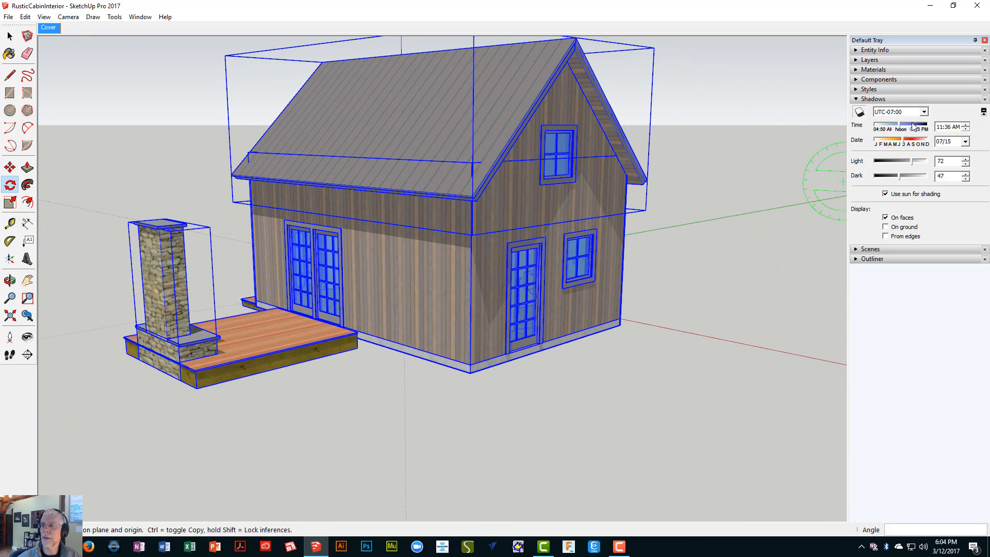
{"action": "left_click", "coordinate": [903, 125]}
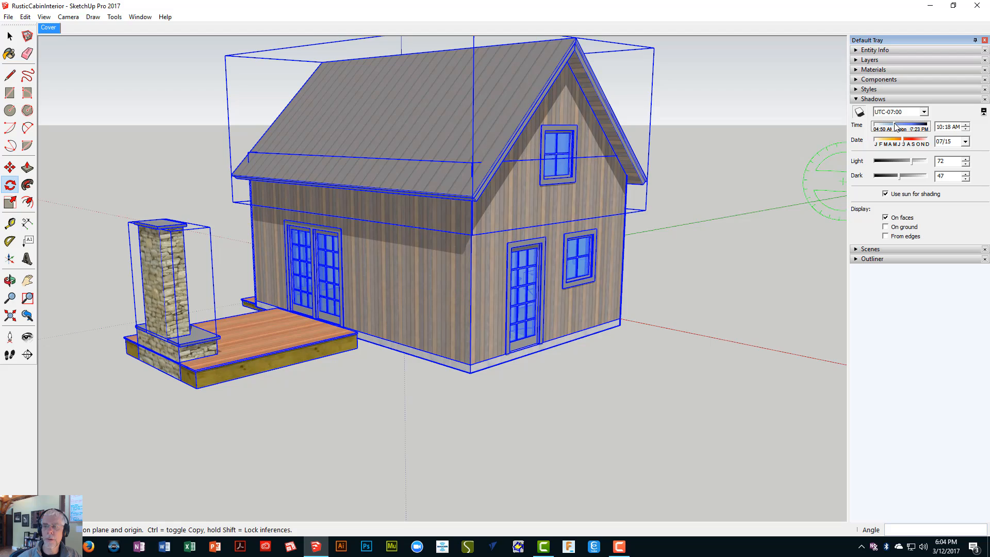
{"action": "middle_click_drag", "start_coordinate": [353, 203], "coordinate": [896, 164]}
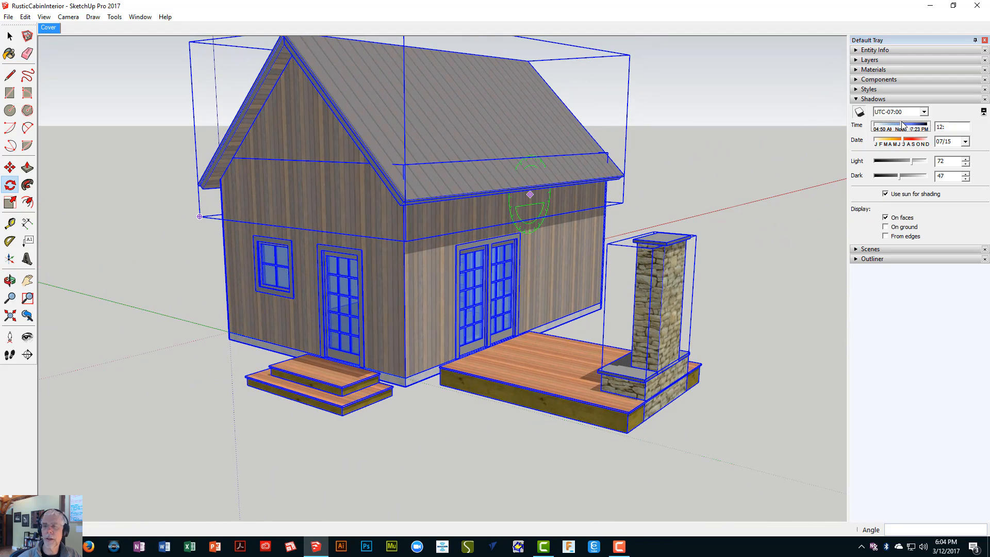
{"action": "left_click_drag", "start_coordinate": [902, 125], "coordinate": [905, 130]}
{"action": "middle_click_drag", "start_coordinate": [403, 291], "coordinate": [397, 314]}
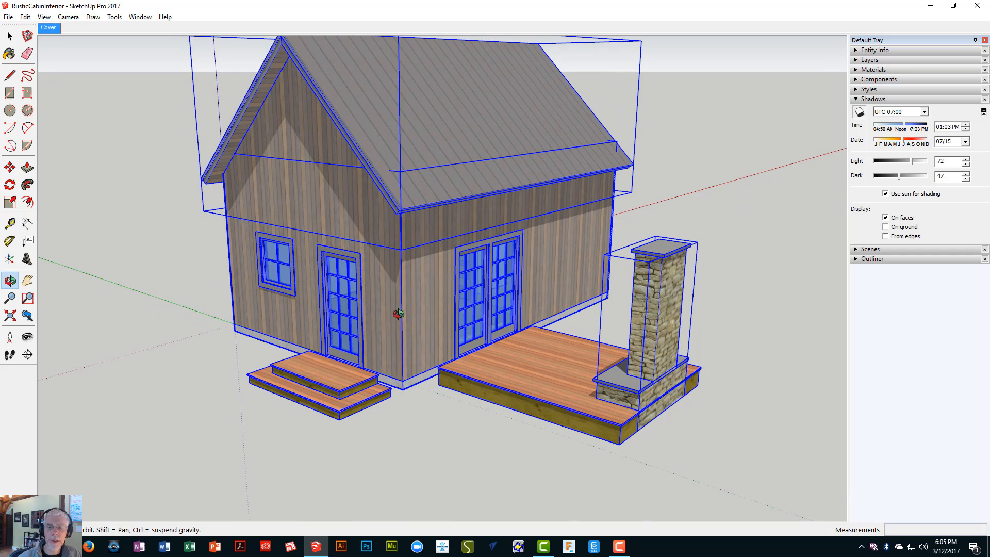
- Enable shadows on the ground and set the shadow time to 09:27 AM
{"action": "left_click", "coordinate": [885, 227]}
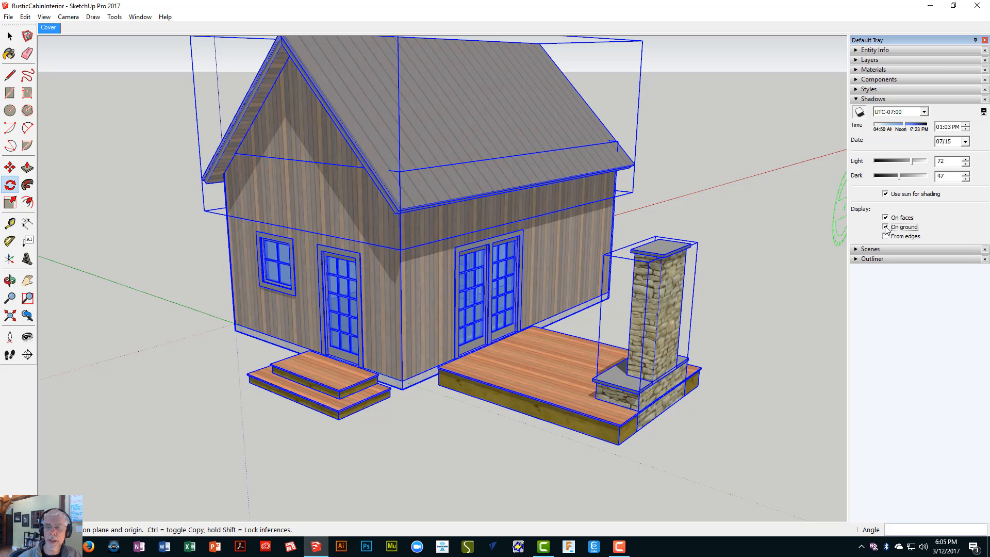
{"action": "middle_click_drag", "start_coordinate": [505, 263], "coordinate": [314, 310]}
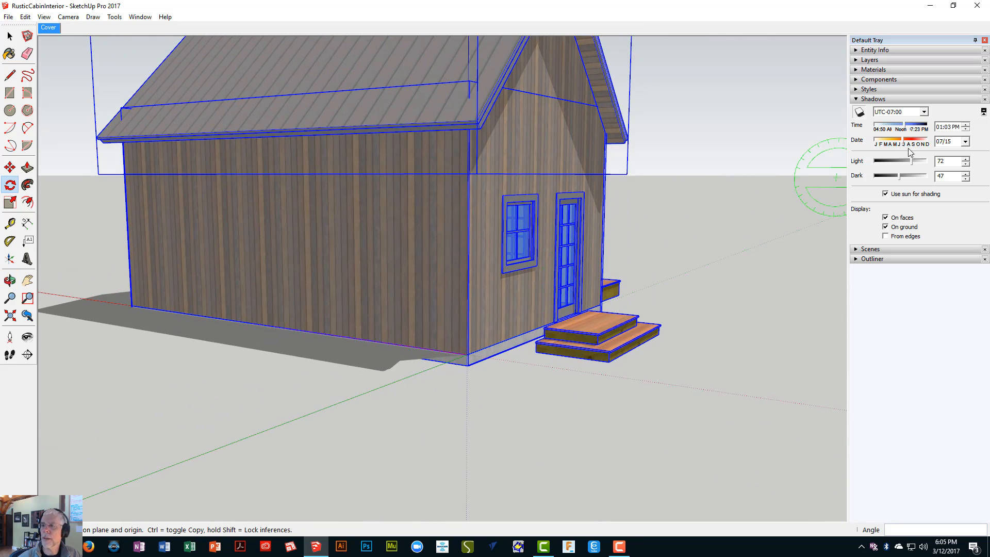
{"action": "left_click_drag", "start_coordinate": [904, 130], "coordinate": [892, 138]}
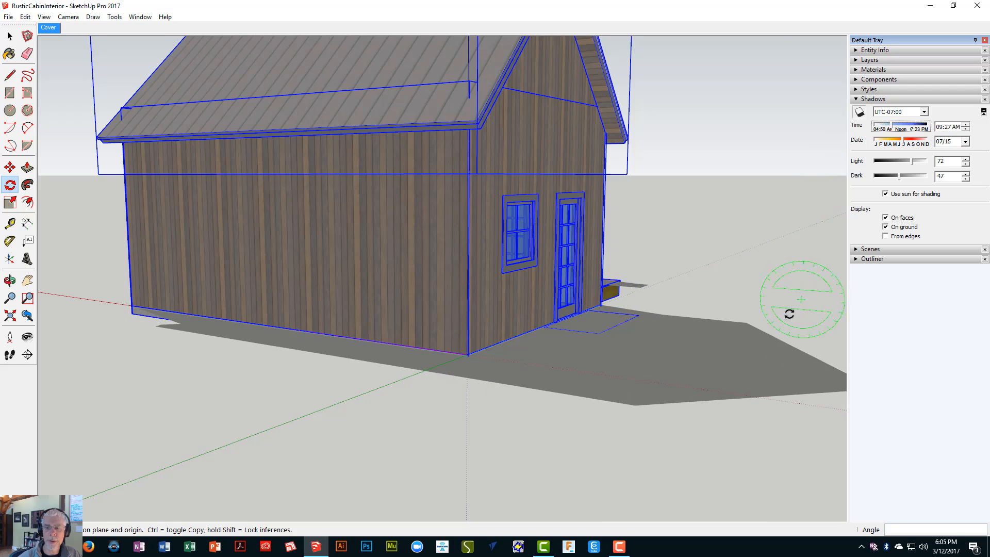
- Examine how the ground shadow meets the front steps, the deck and the fireplace, from above and at ground level
{"action": "middle_click_drag", "start_coordinate": [789, 314], "coordinate": [260, 369]}
{"action": "key", "text": "q"}
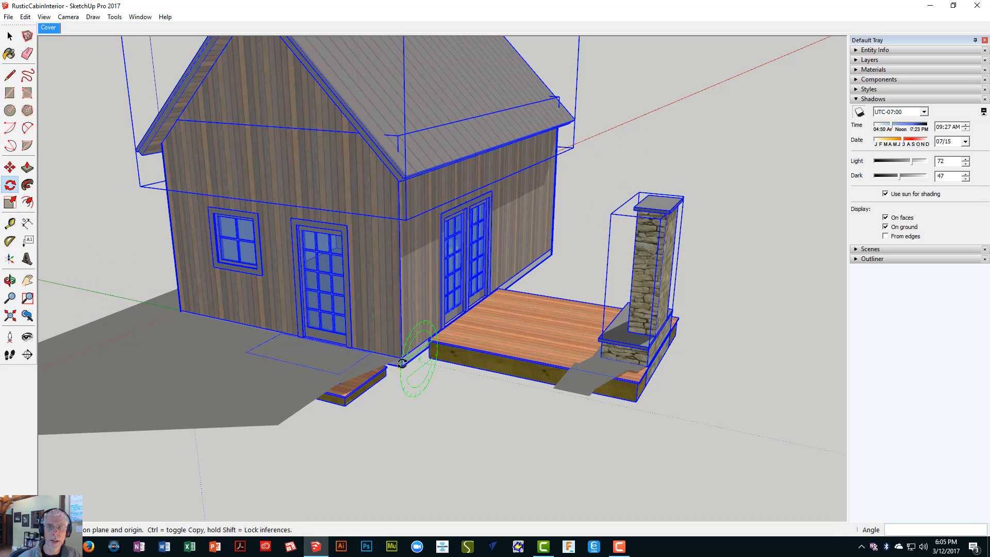
{"action": "middle_click_drag", "start_coordinate": [402, 362], "coordinate": [252, 364]}
{"action": "key", "text": "q"}
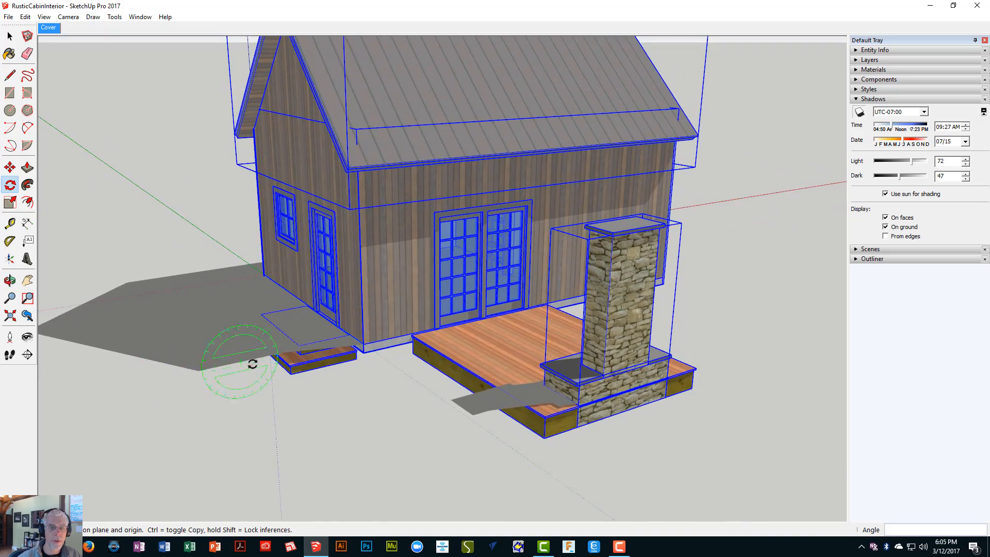
{"action": "scroll", "coordinate": [252, 364], "scroll_direction": "up", "scroll_amount": 3}
{"action": "middle_click_drag", "start_coordinate": [312, 387], "coordinate": [258, 291]}
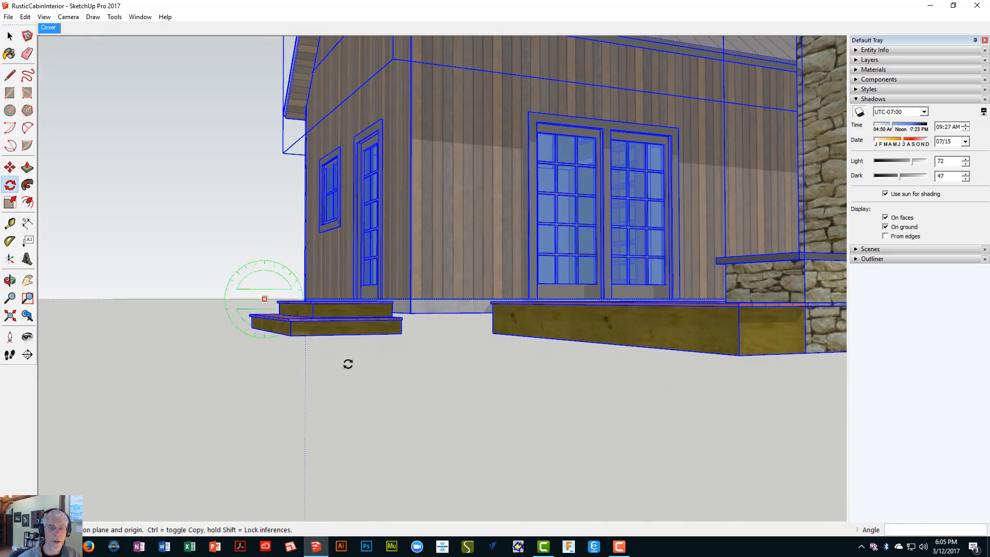
{"action": "middle_click_drag", "start_coordinate": [328, 314], "coordinate": [319, 379]}
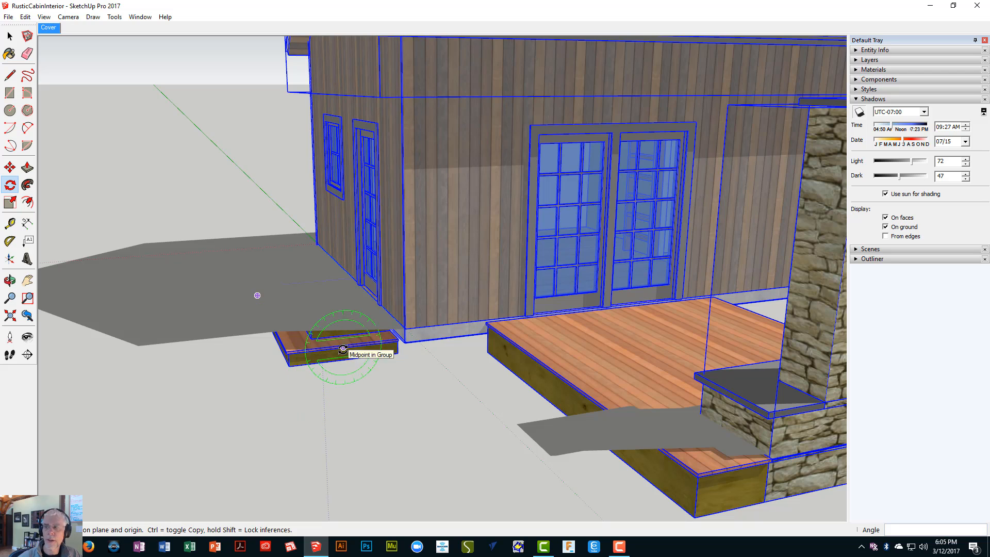
- Turn off shadows on the ground and draw a ground rectangle about 22' 4" by 39' 5" from the cabin's corner at the origin
{"action": "left_click", "coordinate": [886, 228]}
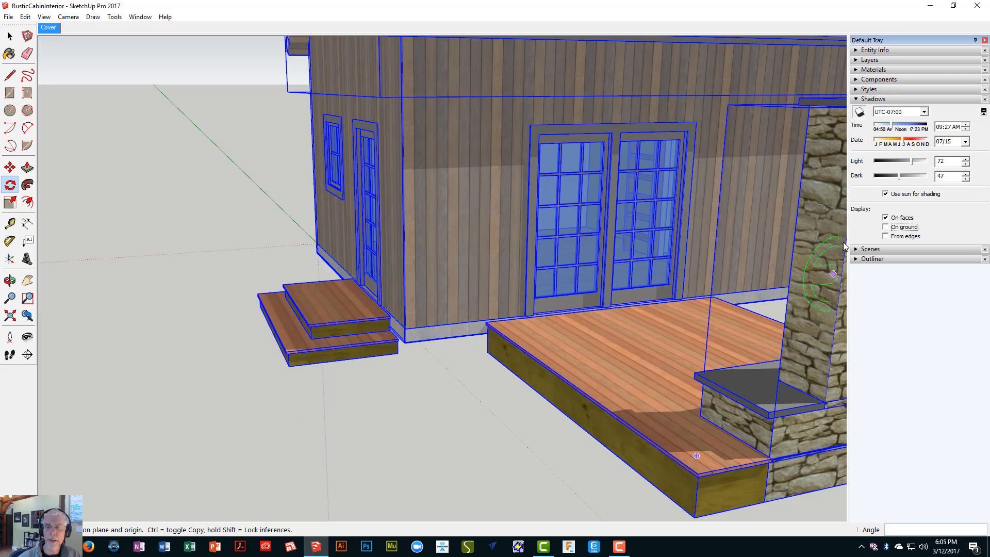
{"action": "scroll", "coordinate": [654, 340], "scroll_direction": "down", "scroll_amount": 8}
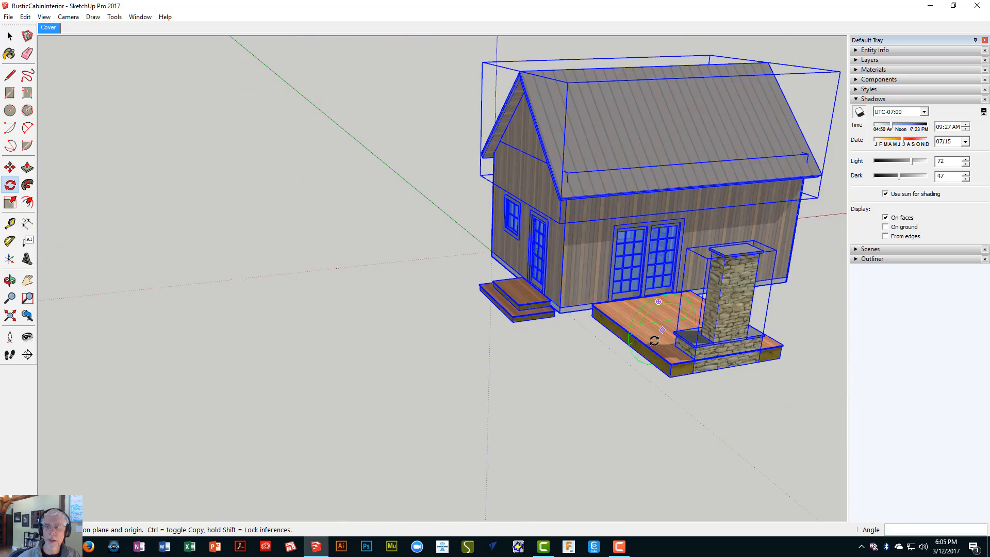
{"action": "middle_click_drag", "start_coordinate": [653, 340], "coordinate": [407, 329]}
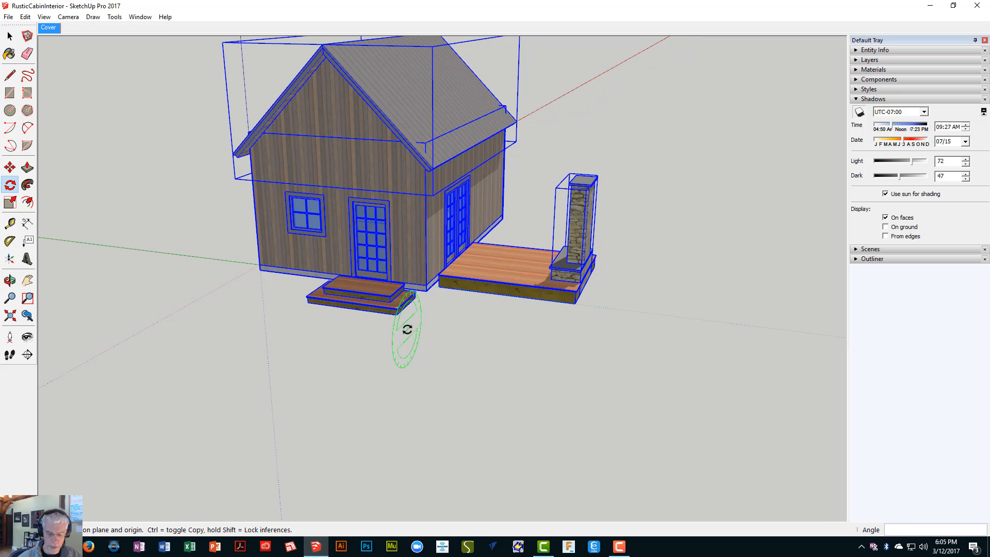
{"action": "key", "text": "r"}
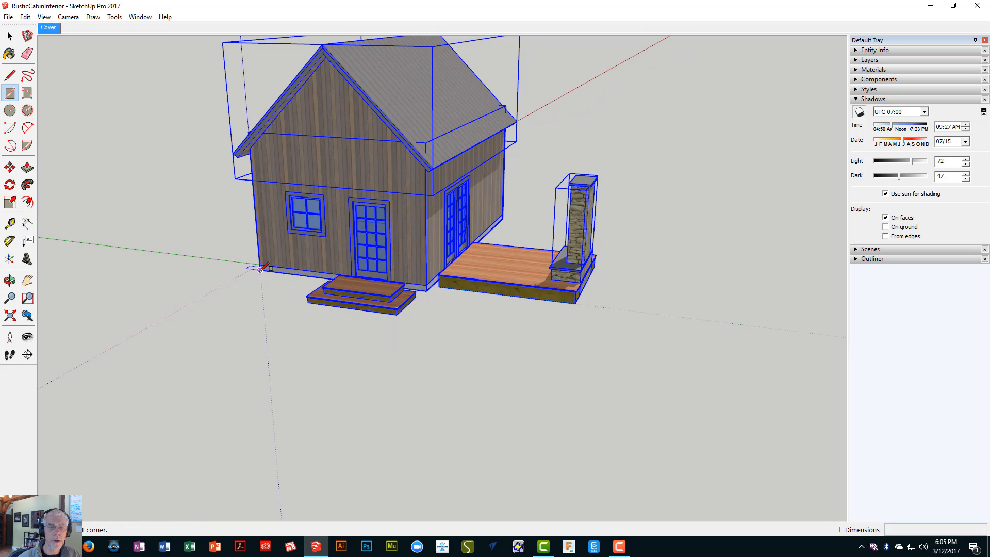
{"action": "left_click", "coordinate": [260, 269]}
{"action": "left_click", "coordinate": [716, 501]}
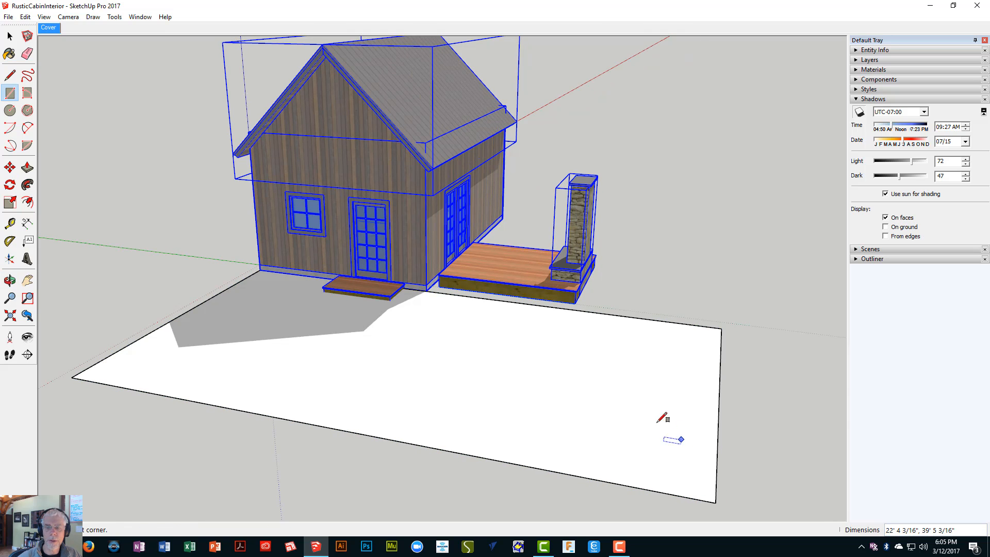
- Stretch the ground rectangle past the cabin by moving its edge at the deck-side corner about 44' 8" along the red axis
{"action": "middle_click_drag", "start_coordinate": [663, 418], "coordinate": [388, 407]}
{"action": "key", "text": "space"}
{"action": "left_click", "coordinate": [526, 397]}
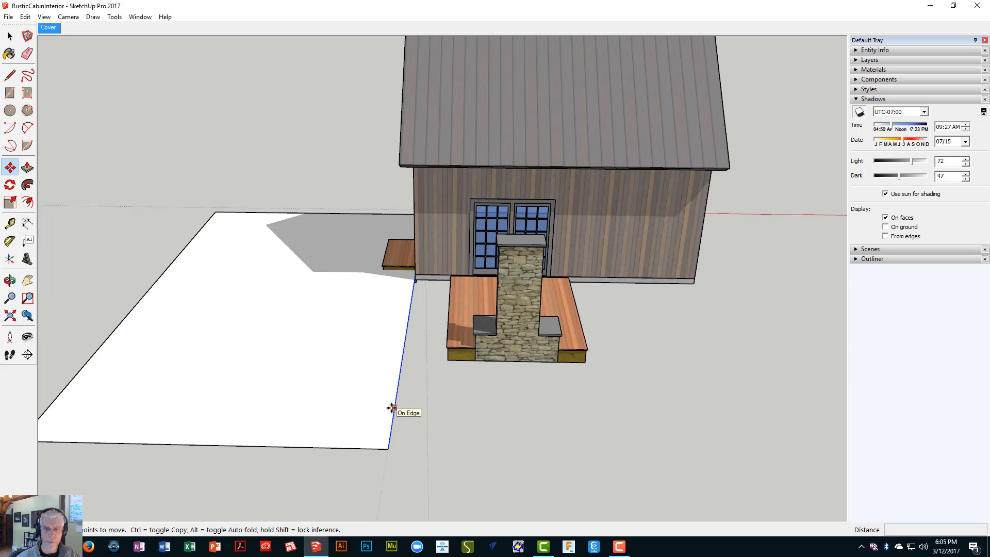
{"action": "left_click", "coordinate": [394, 406]}
{"action": "middle_click_drag", "start_coordinate": [711, 426], "coordinate": [508, 393]}
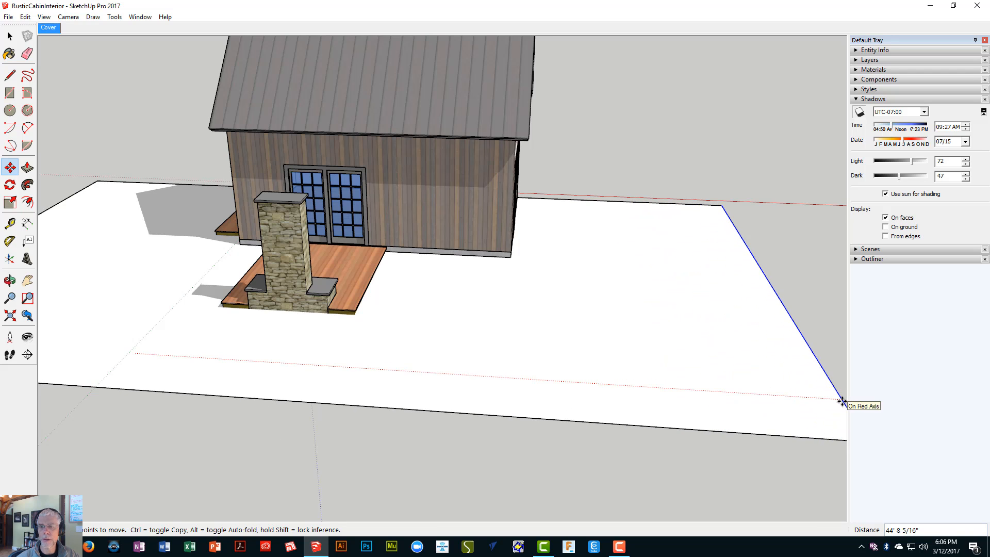
{"action": "left_click", "coordinate": [842, 400]}
- Extend the ground face behind the cabin by moving its rear edge about 26' 9" along the green axis
{"action": "middle_click_drag", "start_coordinate": [620, 363], "coordinate": [186, 405]}
{"action": "key", "text": "space"}
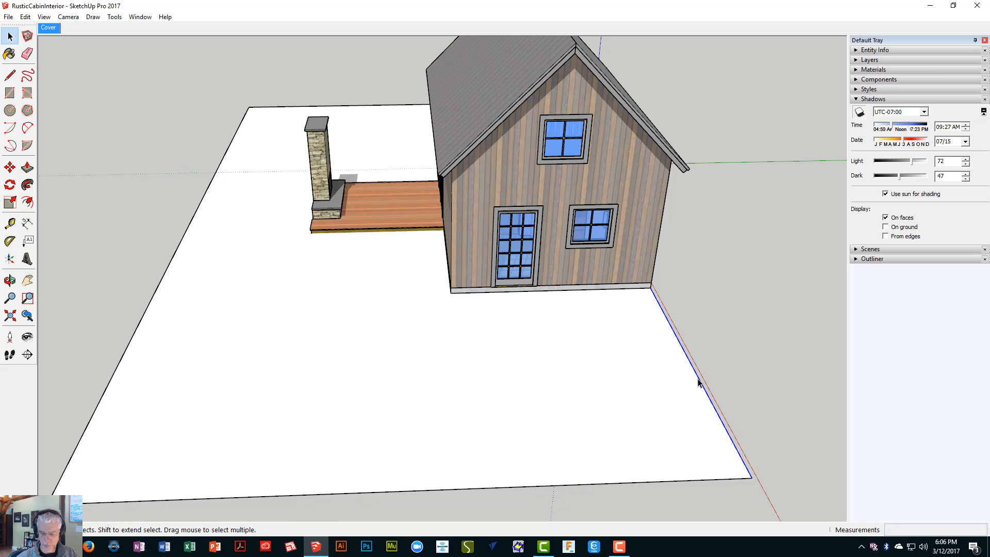
{"action": "middle_click_drag", "start_coordinate": [778, 369], "coordinate": [581, 373]}
{"action": "key", "text": "m"}
{"action": "left_click", "coordinate": [581, 372]}
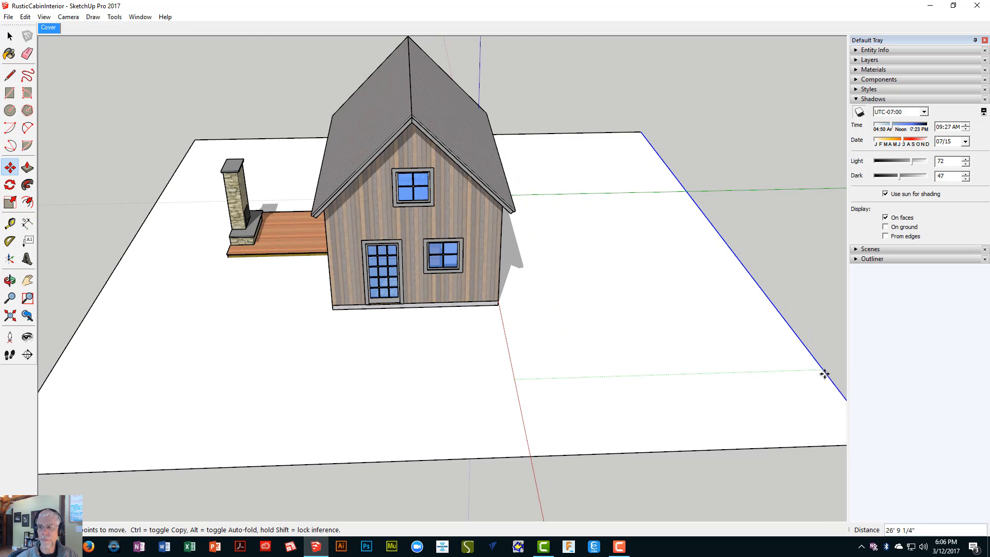
{"action": "middle_click_drag", "start_coordinate": [499, 369], "coordinate": [567, 325]}
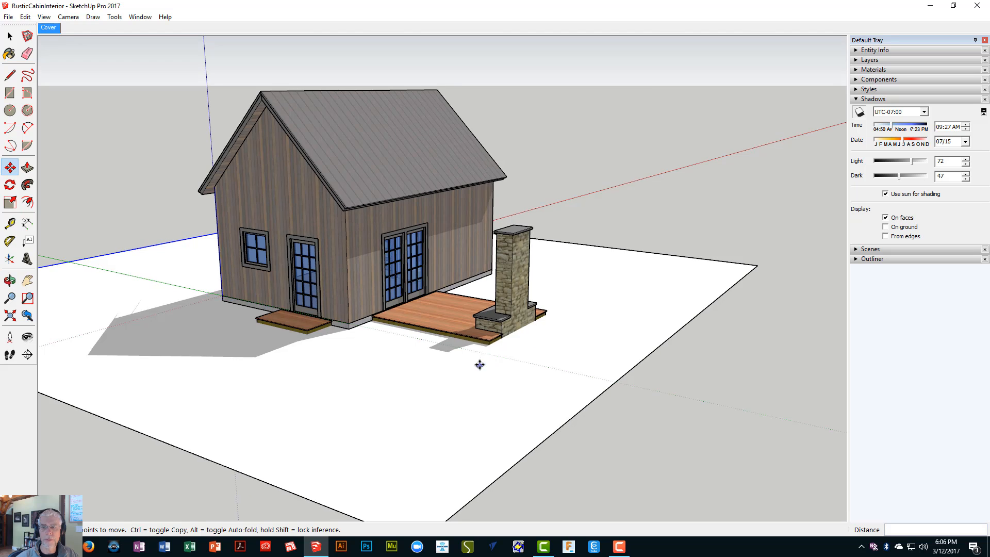
- Make a group of the ground face together with its boundary edges
{"action": "middle_click_drag", "start_coordinate": [479, 360], "coordinate": [488, 300]}
{"action": "scroll", "coordinate": [442, 317], "scroll_direction": "up", "scroll_amount": 5}
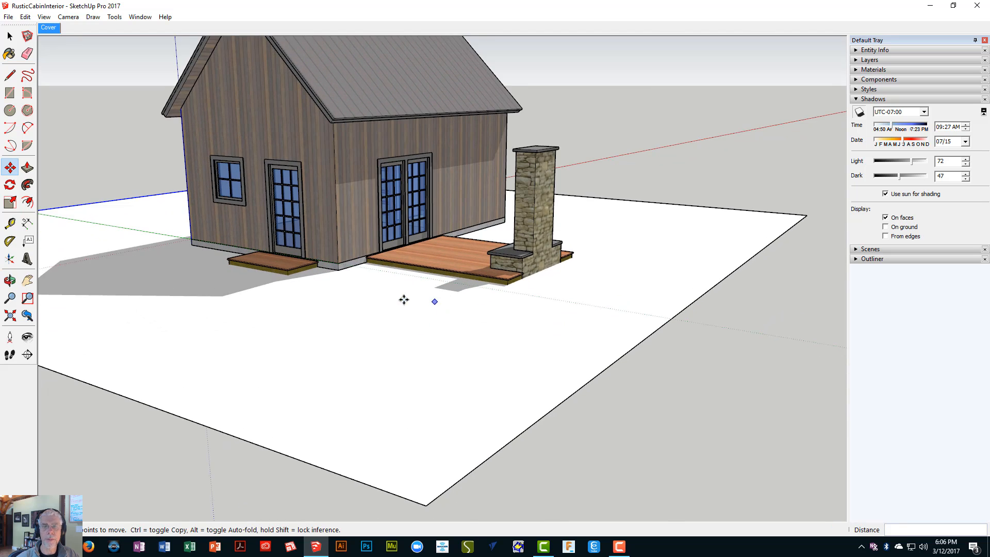
{"action": "middle_click_drag", "start_coordinate": [414, 297], "coordinate": [475, 297]}
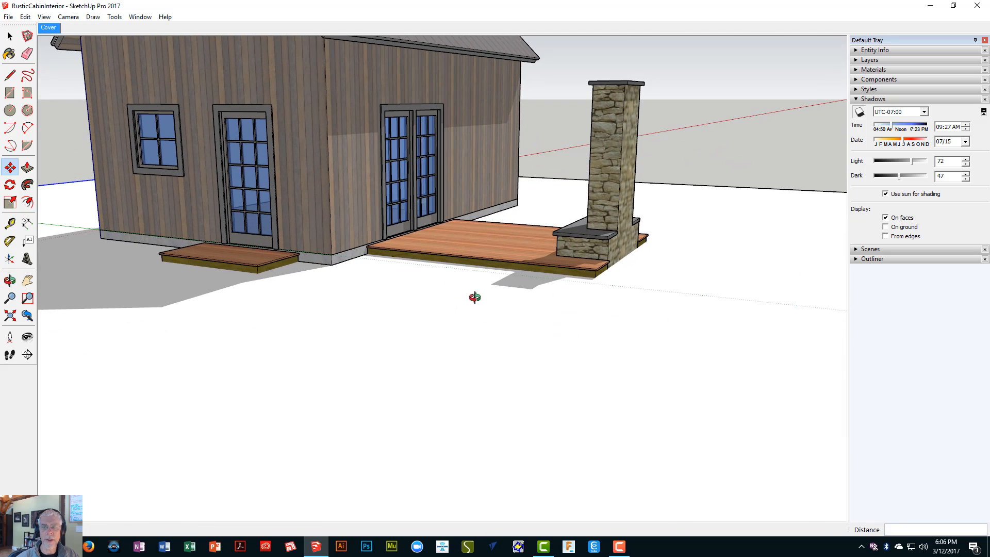
{"action": "scroll", "coordinate": [475, 298], "scroll_direction": "down", "scroll_amount": 4}
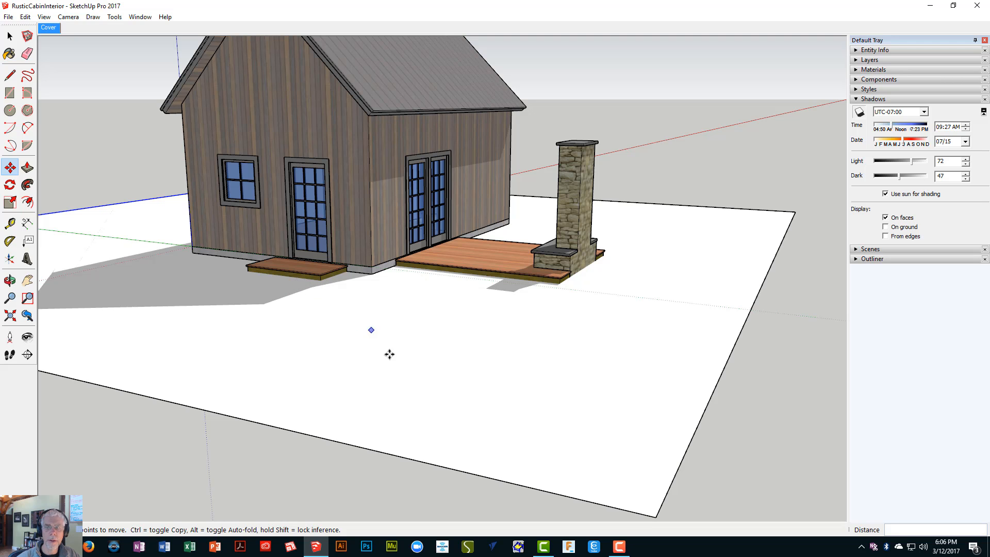
{"action": "key", "text": "space"}
{"action": "double_click", "coordinate": [446, 365]}
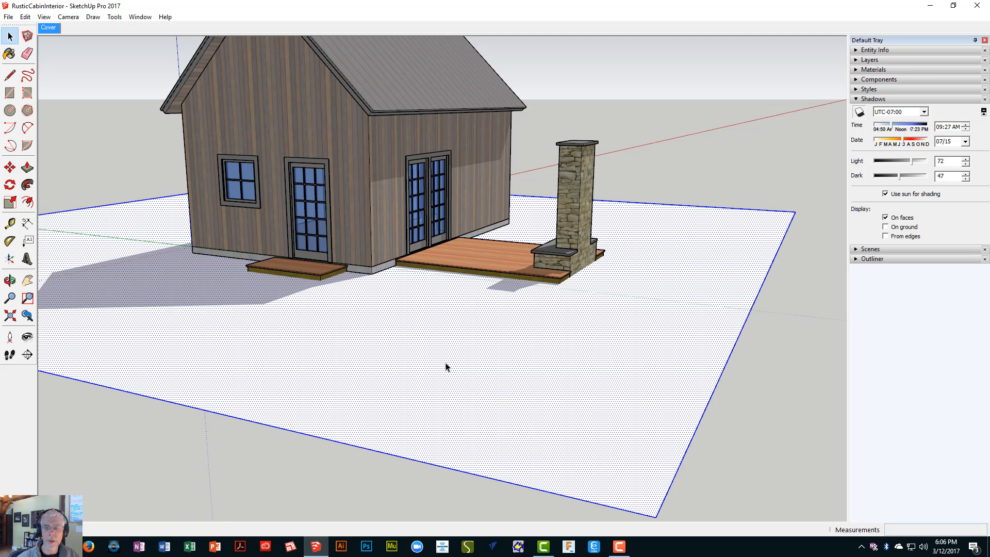
{"action": "right_click", "coordinate": [446, 366]}
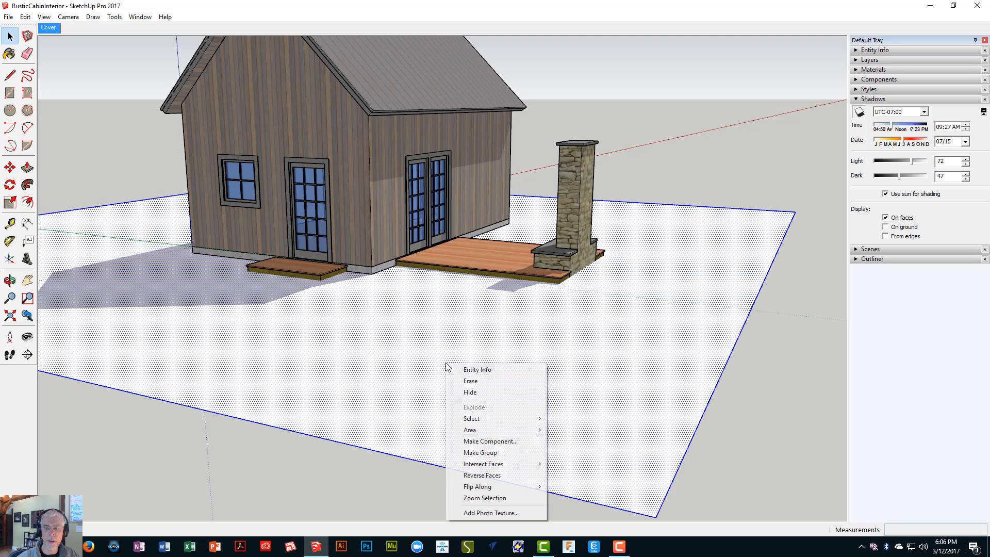
{"action": "left_click", "coordinate": [494, 453]}
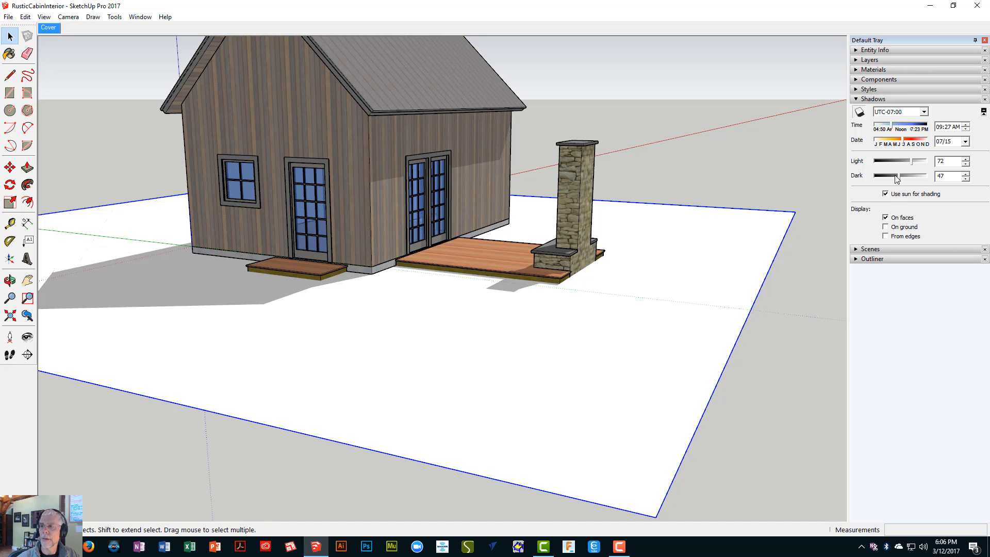
- Paint the ground group with Grass Dark Green from the Landscaping, Fencing and Vegetation materials
{"action": "left_click", "coordinate": [877, 99]}
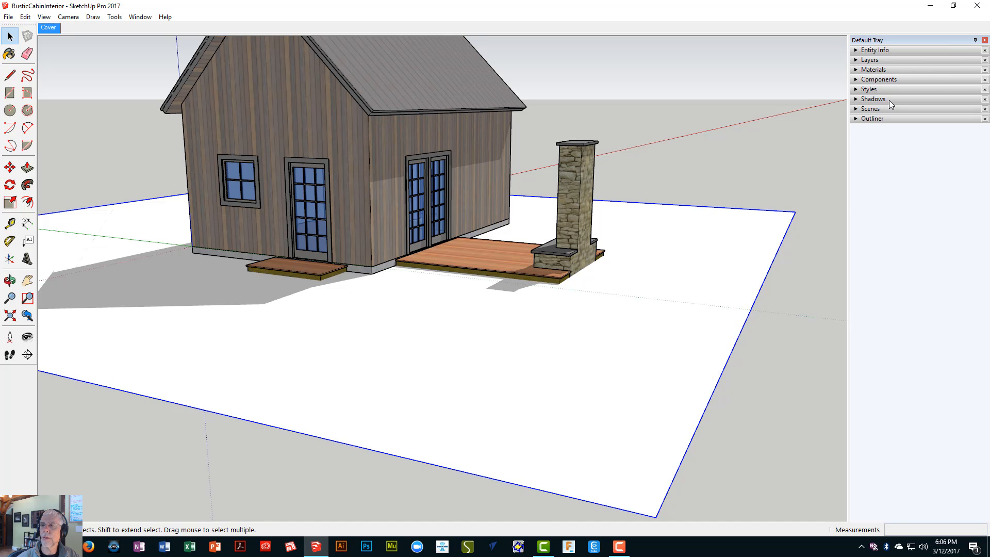
{"action": "left_click", "coordinate": [895, 71]}
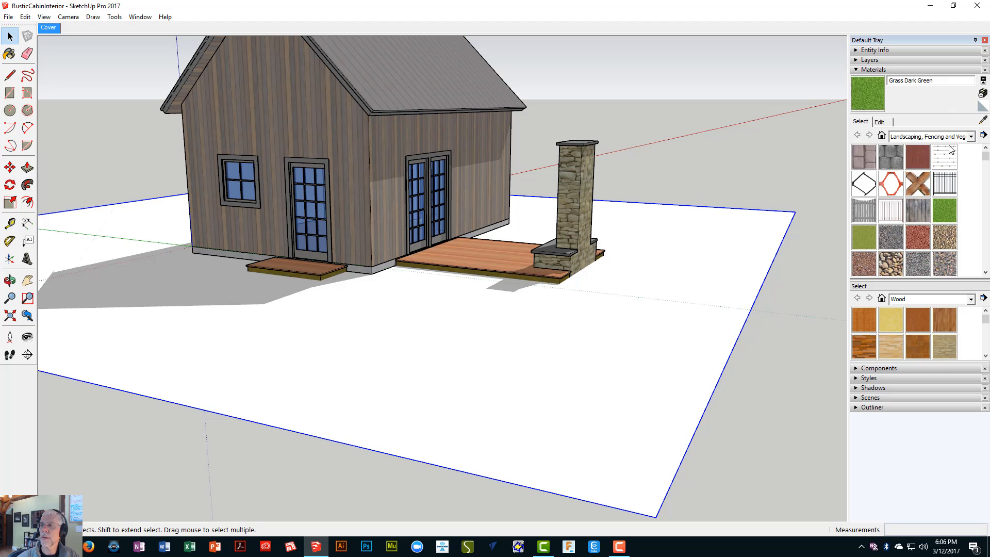
{"action": "left_click", "coordinate": [972, 136]}
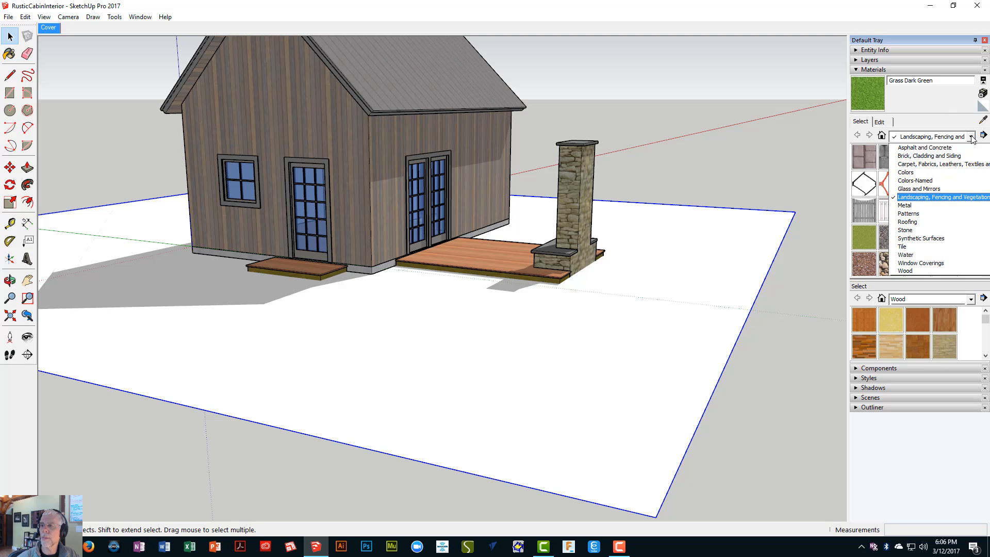
{"action": "left_click", "coordinate": [945, 199]}
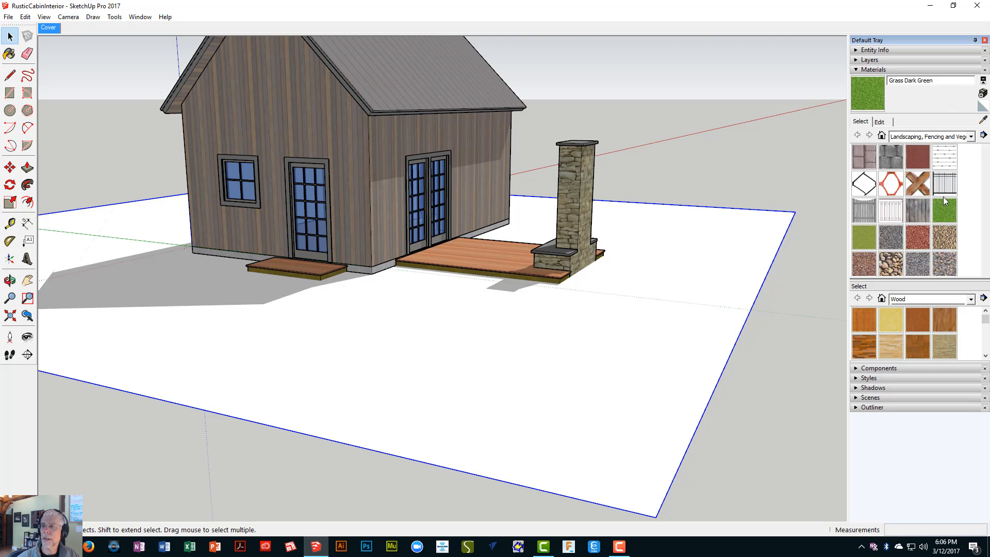
{"action": "left_click", "coordinate": [866, 94]}
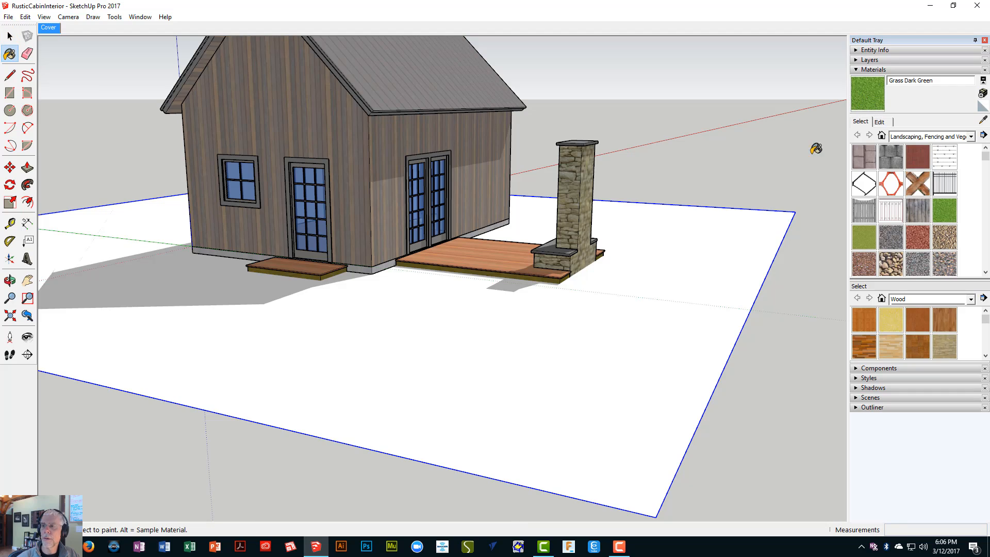
{"action": "left_click", "coordinate": [613, 310]}
- Move the grass ground group straight down 9" from the cabin slab's front corner
{"action": "mouse_move", "coordinate": [597, 312]}
{"action": "middle_mouse_down"}
{"action": "mouse_move", "coordinate": [380, 306]}
{"action": "mouse_move", "coordinate": [444, 376]}
{"action": "mouse_move", "coordinate": [543, 347]}
{"action": "middle_mouse_up"}
{"action": "mouse_move", "coordinate": [395, 327]}
{"action": "middle_mouse_down"}
{"action": "mouse_move", "coordinate": [495, 335]}
{"action": "mouse_move", "coordinate": [552, 325]}
{"action": "middle_mouse_up"}
{"action": "mouse_move", "coordinate": [290, 263]}
{"action": "middle_mouse_down"}
{"action": "mouse_move", "coordinate": [234, 248]}
{"action": "mouse_move", "coordinate": [214, 271]}
{"action": "mouse_move", "coordinate": [281, 278]}
{"action": "middle_mouse_up"}
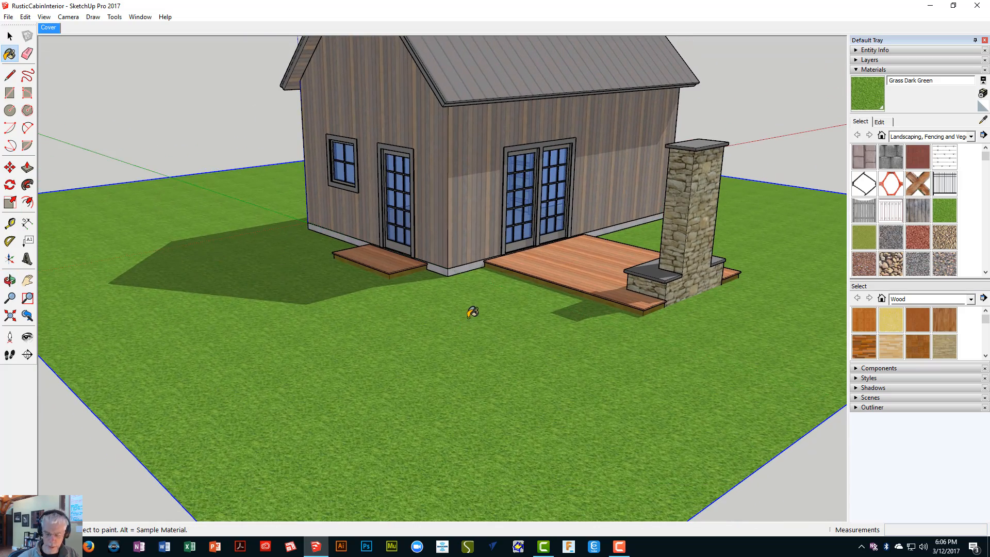
{"action": "key", "text": "m"}
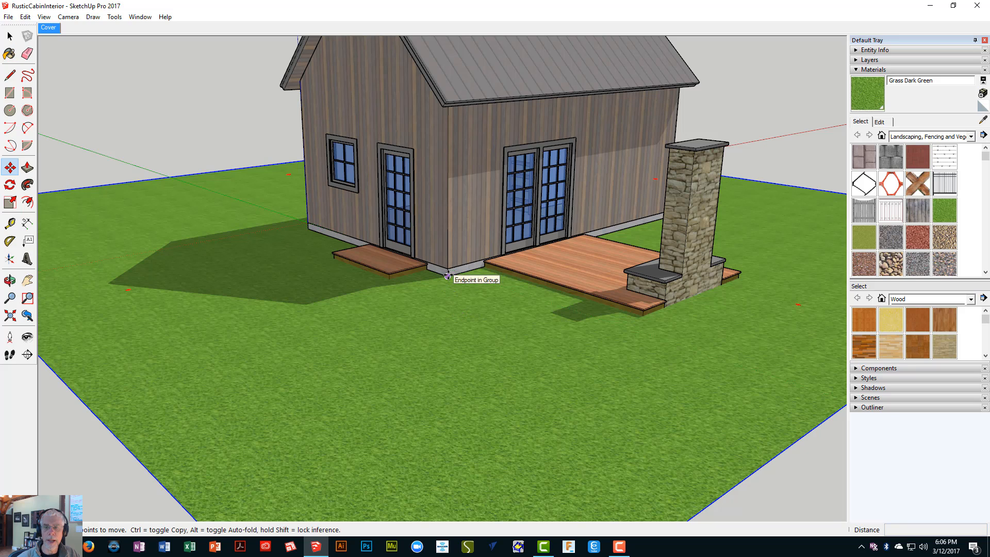
{"action": "key", "text": "space"}
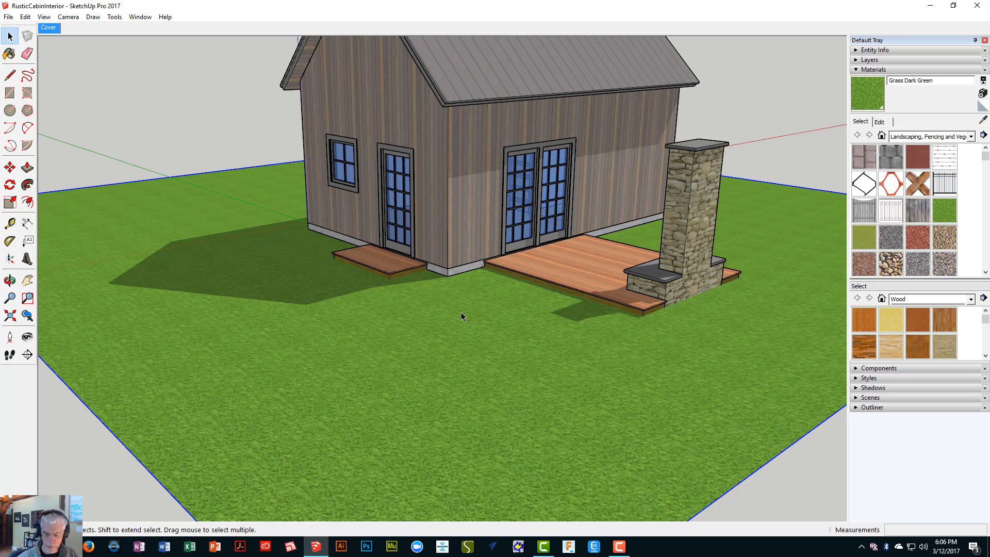
{"action": "key", "text": "m"}
{"action": "left_click", "coordinate": [448, 285]}
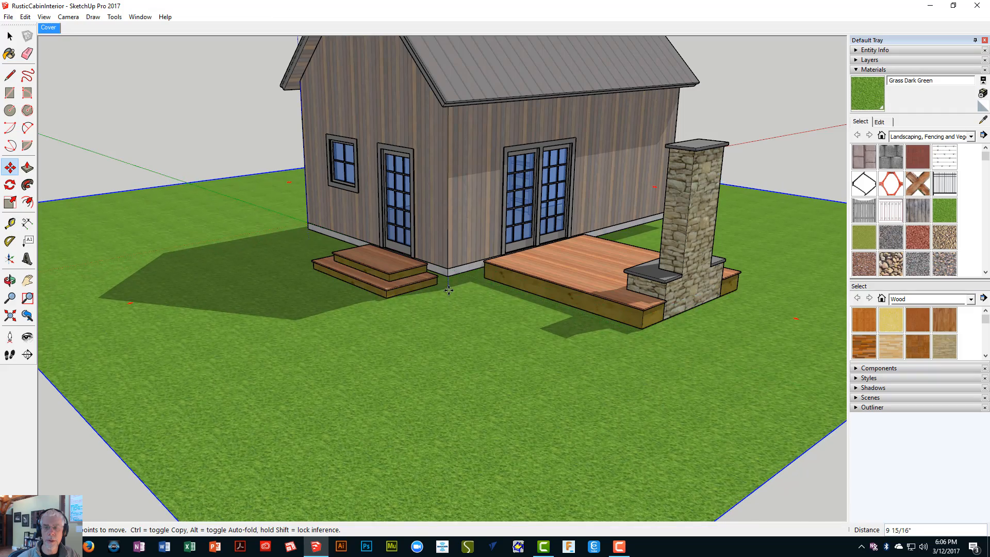
{"action": "left_click", "coordinate": [449, 290]}
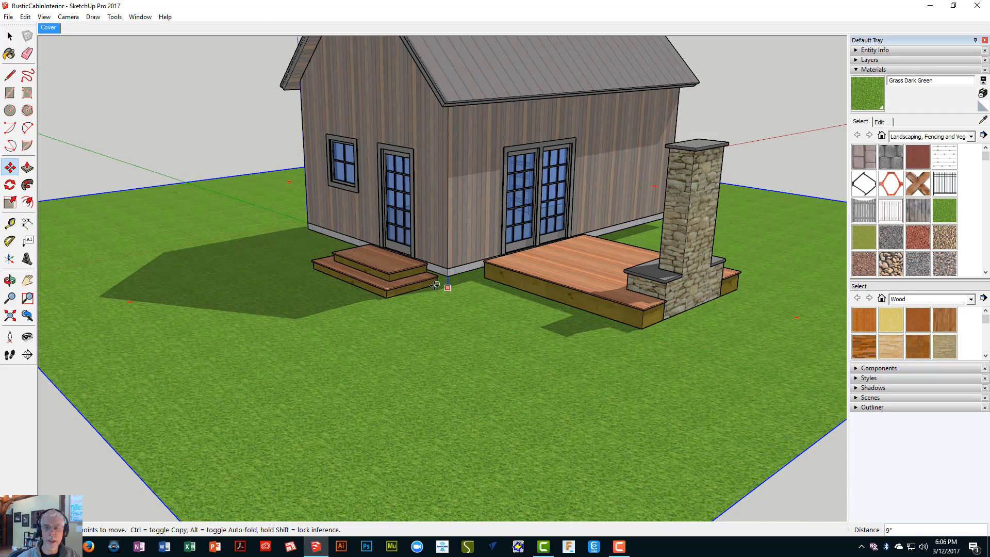
- Examine how the grass meets the entry steps, deck and fireplace, and how the shadows fall on it
{"action": "mouse_move", "coordinate": [401, 321]}
{"action": "middle_mouse_down"}
{"action": "mouse_move", "coordinate": [372, 284]}
{"action": "mouse_move", "coordinate": [305, 342]}
{"action": "mouse_move", "coordinate": [250, 336]}
{"action": "mouse_move", "coordinate": [303, 299]}
{"action": "mouse_move", "coordinate": [277, 279]}
{"action": "mouse_move", "coordinate": [241, 295]}
{"action": "mouse_move", "coordinate": [261, 269]}
{"action": "mouse_move", "coordinate": [306, 270]}
{"action": "mouse_move", "coordinate": [411, 292]}
{"action": "mouse_move", "coordinate": [413, 315]}
{"action": "middle_mouse_up"}
{"action": "scroll", "coordinate": [382, 284], "scroll_direction": "up", "scroll_amount": 4}
{"action": "scroll", "coordinate": [386, 291], "scroll_direction": "down", "scroll_amount": 5}
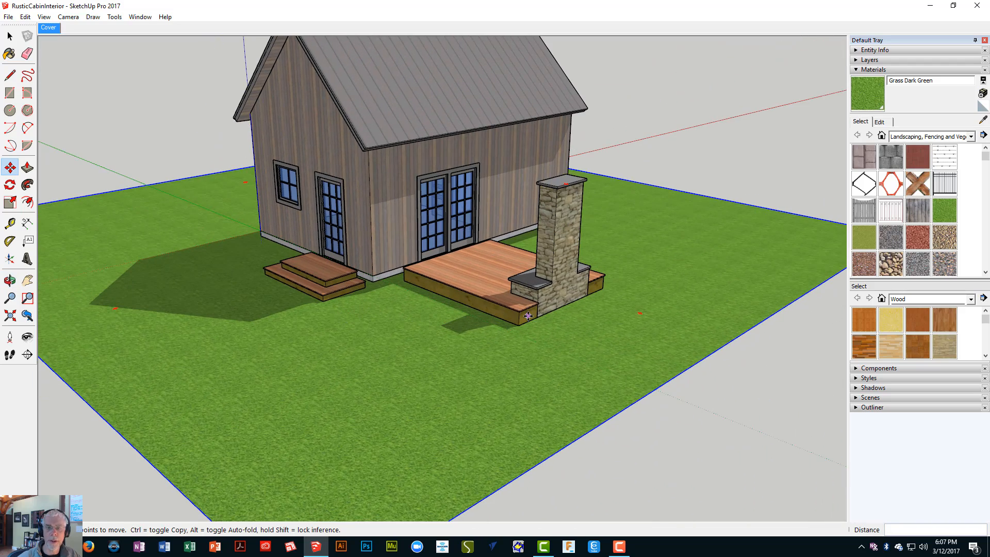
{"action": "middle_click_drag", "start_coordinate": [550, 287], "coordinate": [605, 266], "text": "shift"}
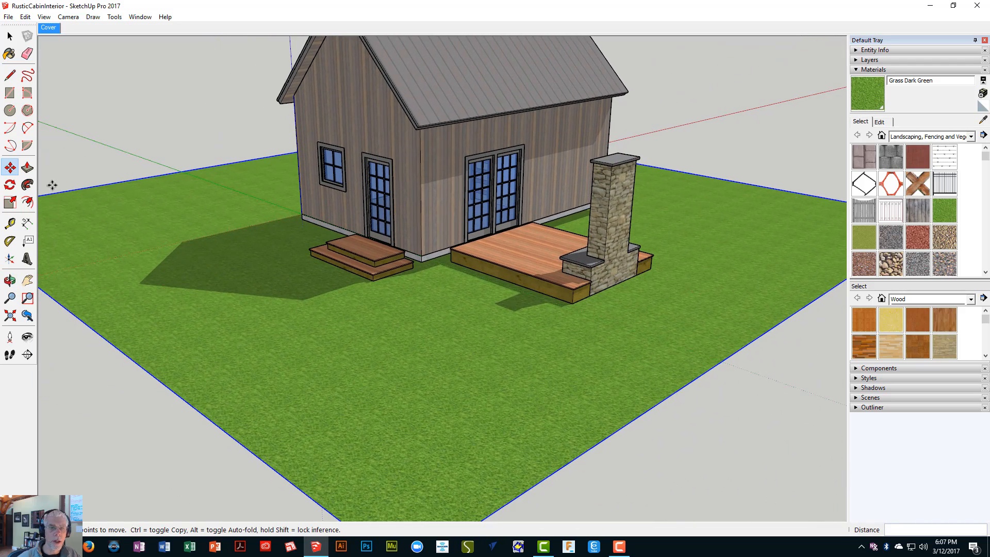
{"action": "middle_click_drag", "start_coordinate": [343, 318], "coordinate": [370, 304], "text": "shift"}
{"action": "scroll", "coordinate": [348, 333], "scroll_direction": "up", "scroll_amount": 3}
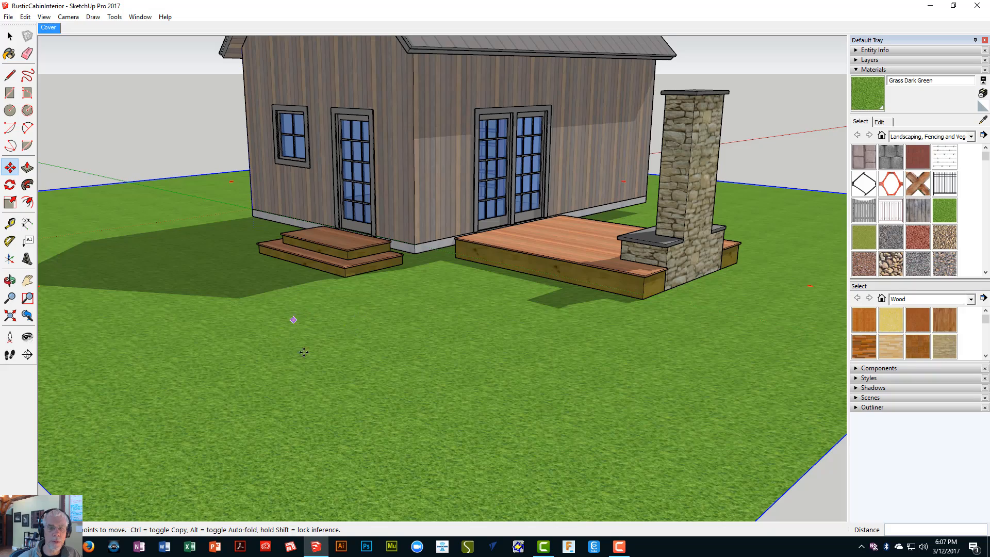
{"action": "middle_click_drag", "start_coordinate": [284, 309], "coordinate": [475, 371]}
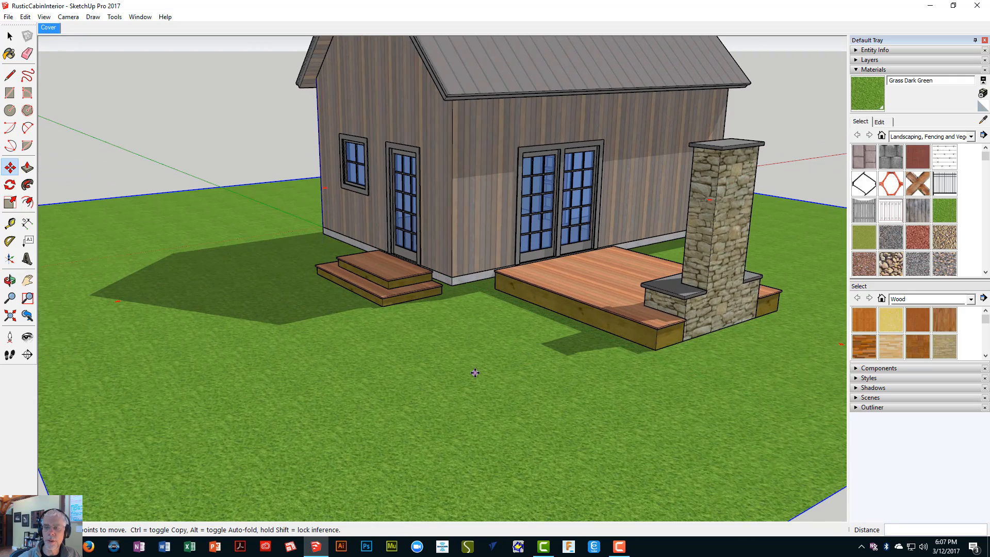
{"action": "scroll", "coordinate": [475, 373], "scroll_direction": "up", "scroll_amount": 2}
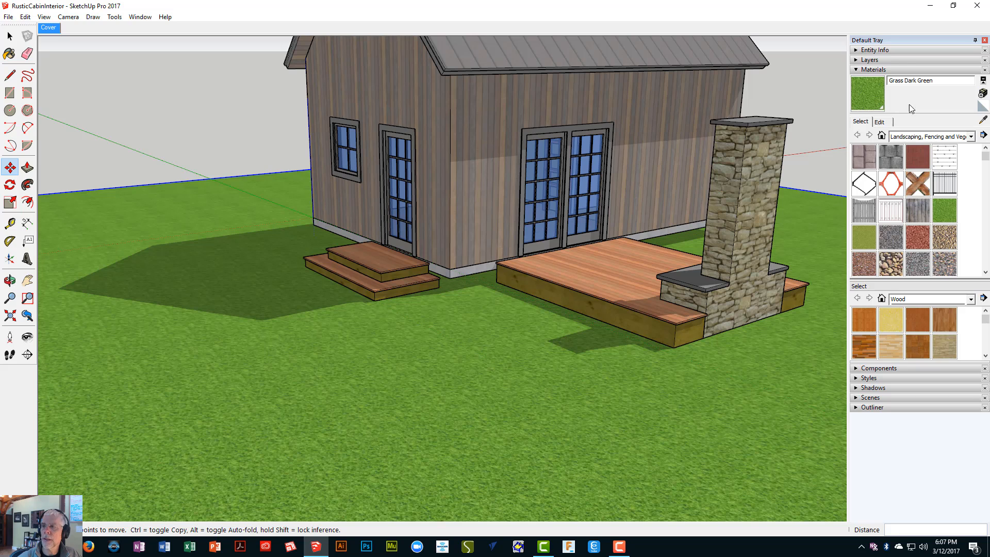
- Check what the SITE: Decks and SITE: Fireplace layers contain by hiding and showing each one in turn
{"action": "left_click", "coordinate": [898, 61]}
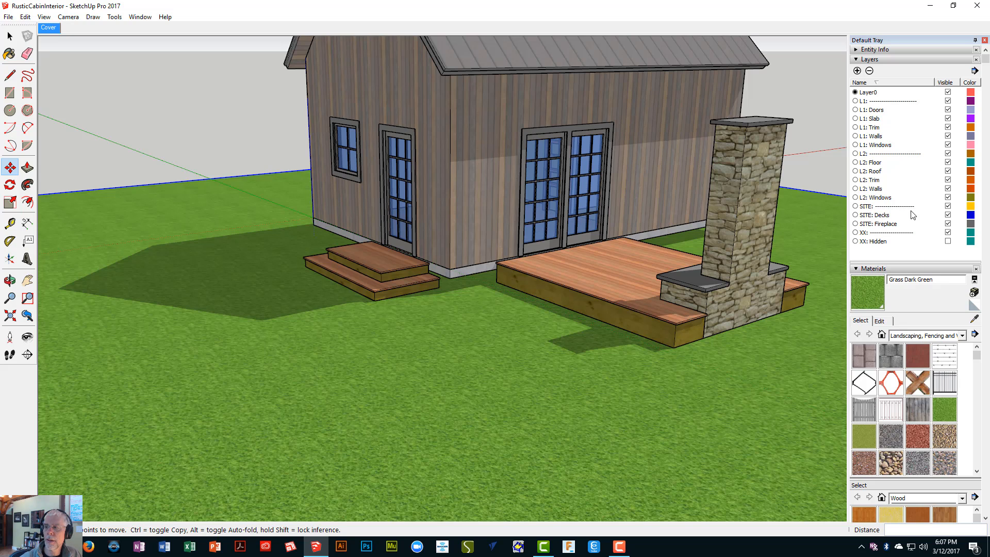
{"action": "left_click", "coordinate": [947, 215]}
{"action": "left_click", "coordinate": [948, 215]}
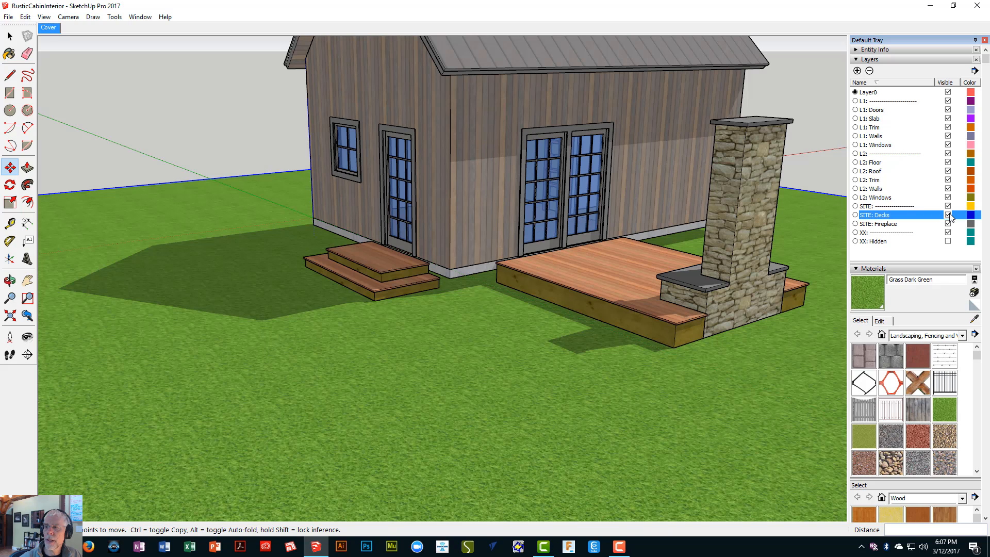
{"action": "left_click", "coordinate": [947, 224]}
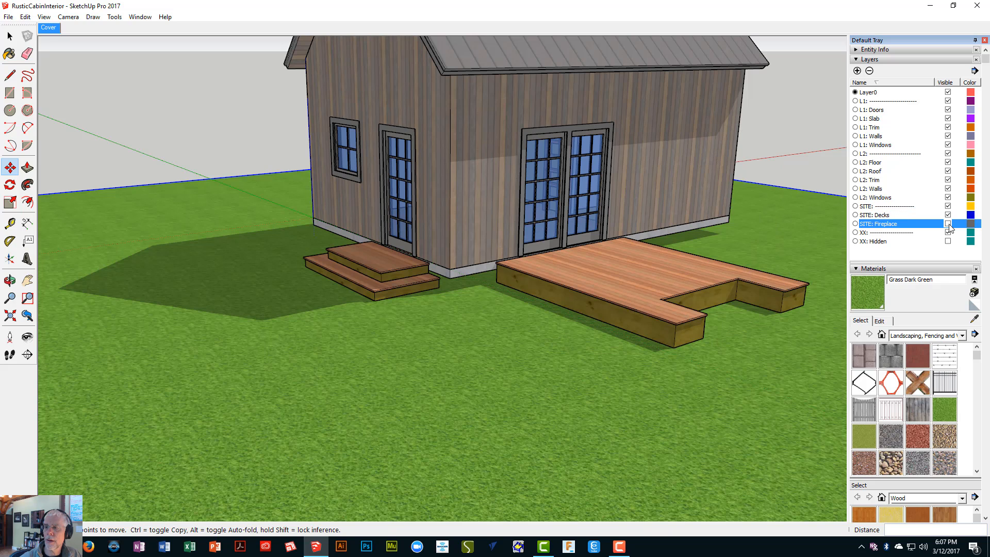
{"action": "left_click", "coordinate": [948, 223]}
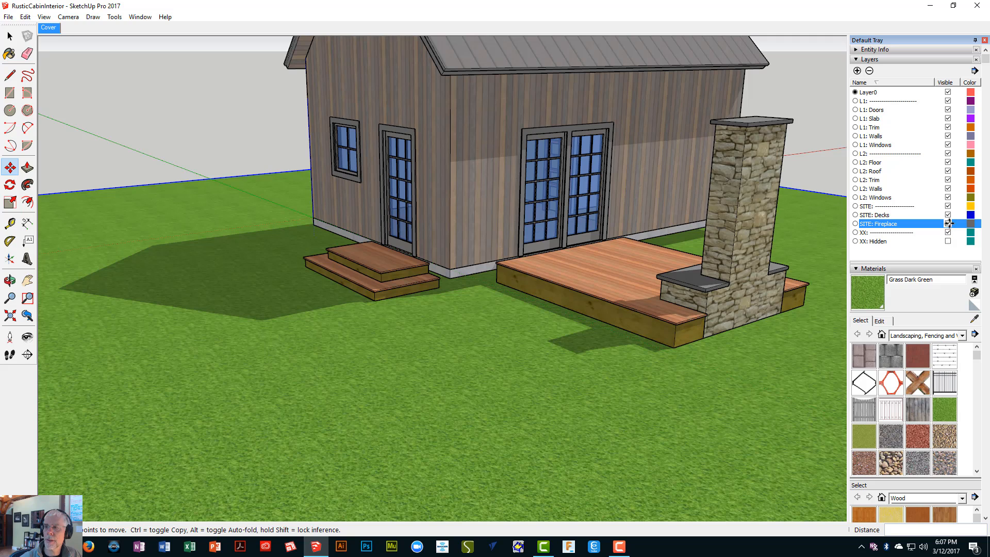
- Add a new layer named SITE: Ground
{"action": "left_click", "coordinate": [857, 71]}
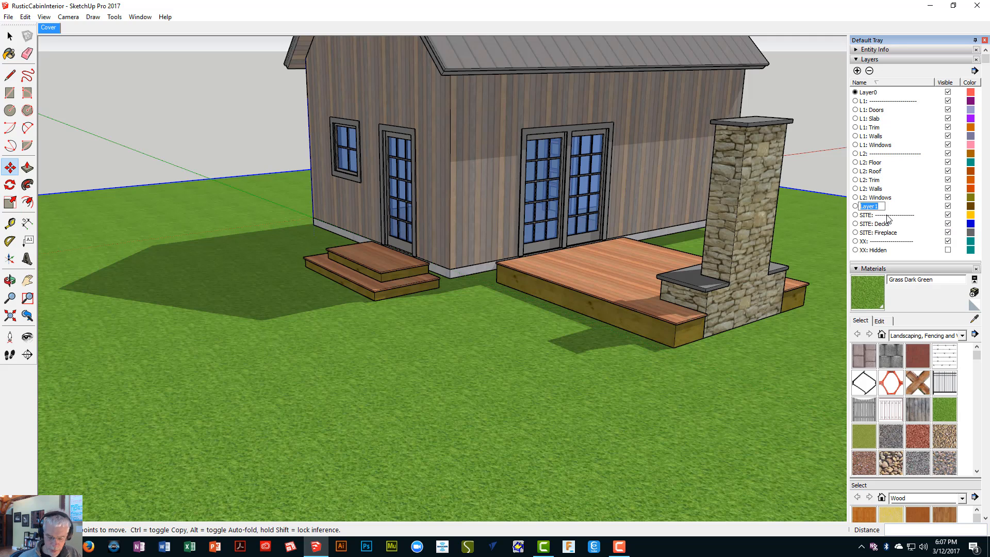
{"action": "type", "text": "SITE:"}
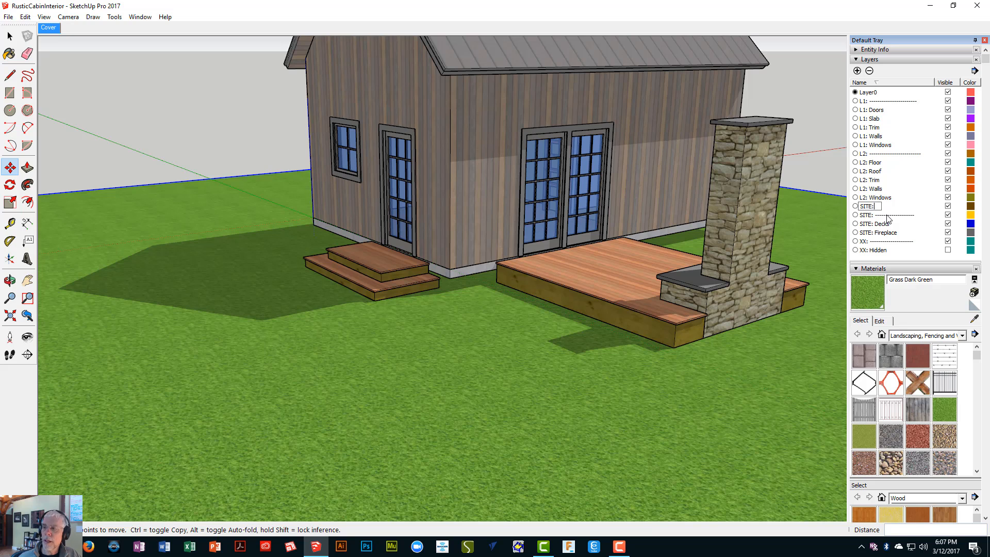
{"action": "type", "text": " GFroun"}
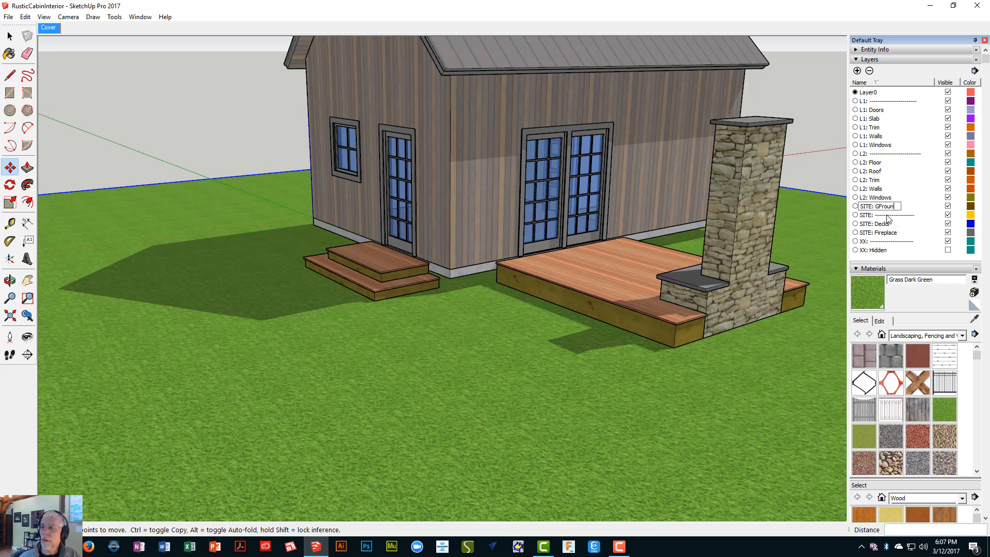
{"action": "type", "text": "d"}
{"action": "key", "text": "Left"}
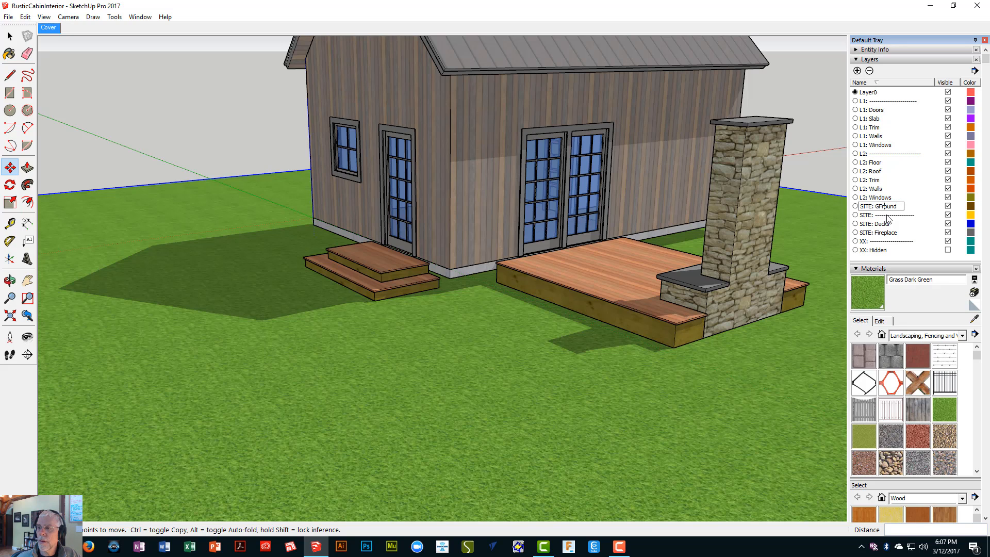
{"action": "key", "text": "BackSpace"}
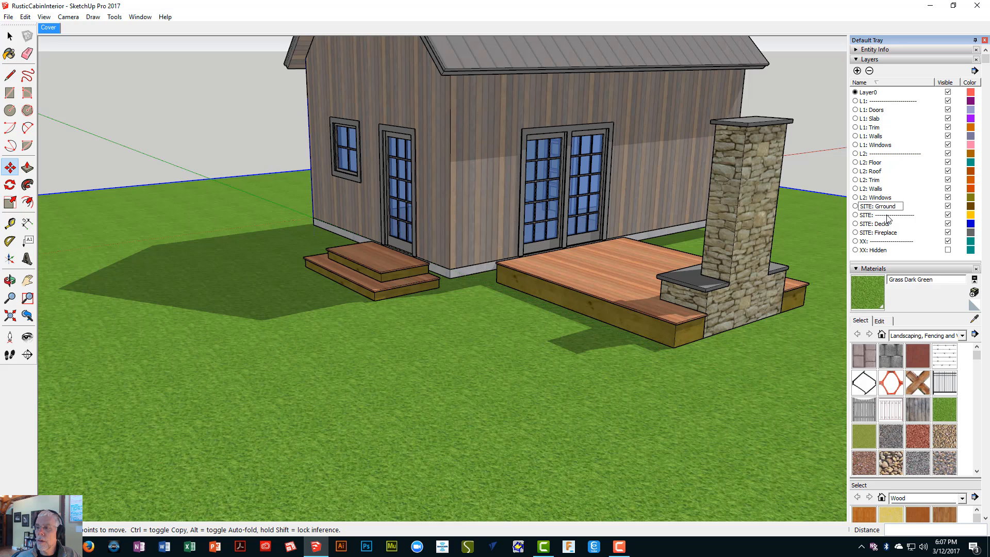
{"action": "key", "text": "Return"}
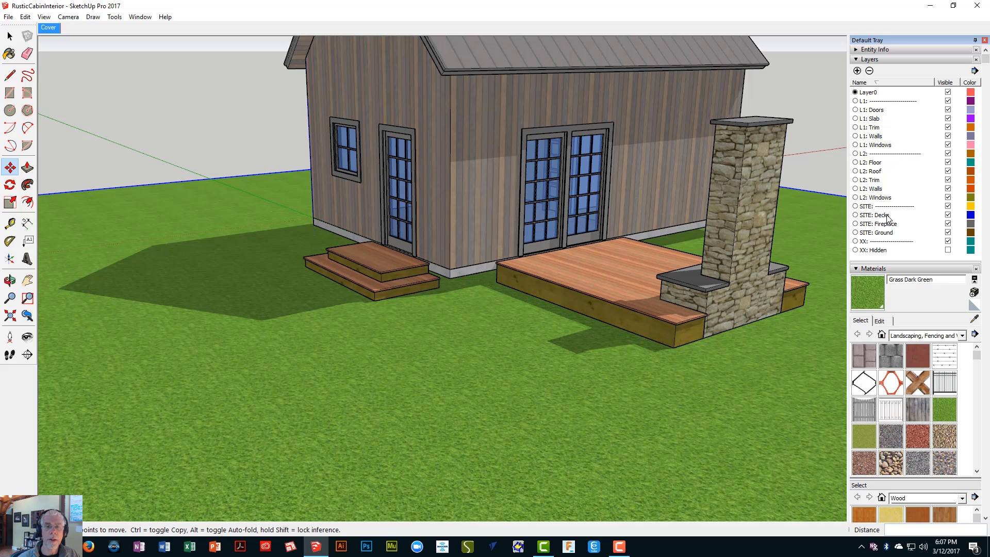
- Assign the selected grass ground group to the SITE: Ground layer
{"action": "key", "text": "space"}
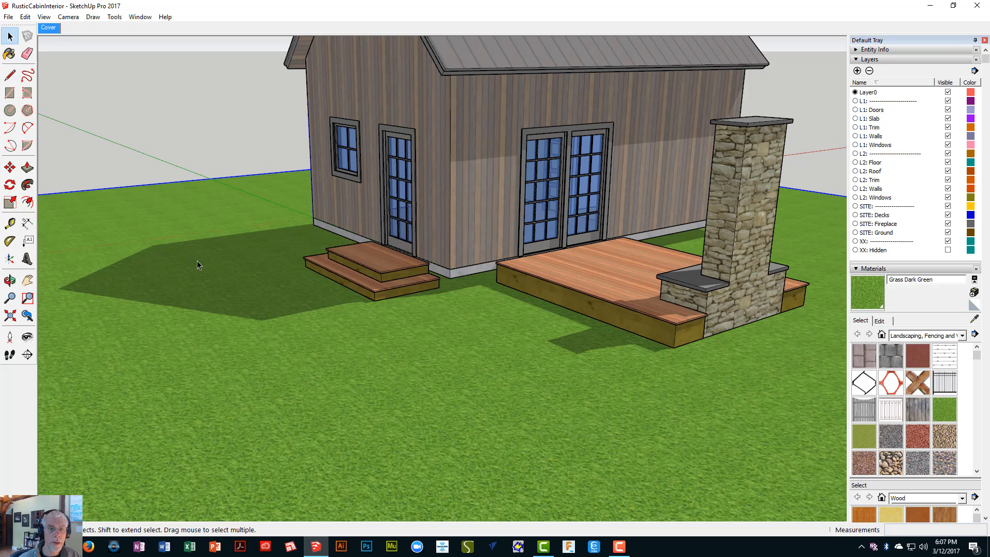
{"action": "scroll", "coordinate": [204, 264], "scroll_direction": "down", "scroll_amount": 3}
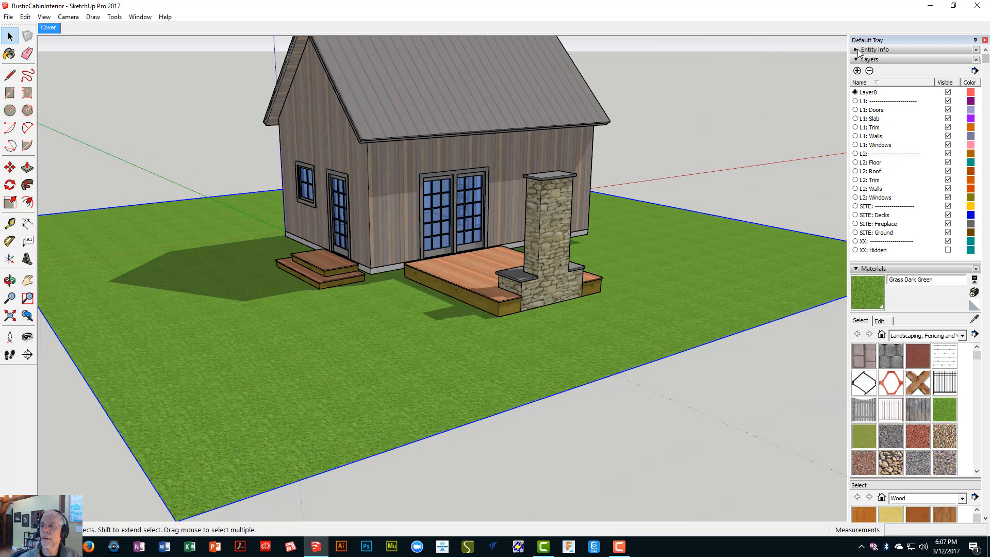
{"action": "left_click", "coordinate": [889, 49]}
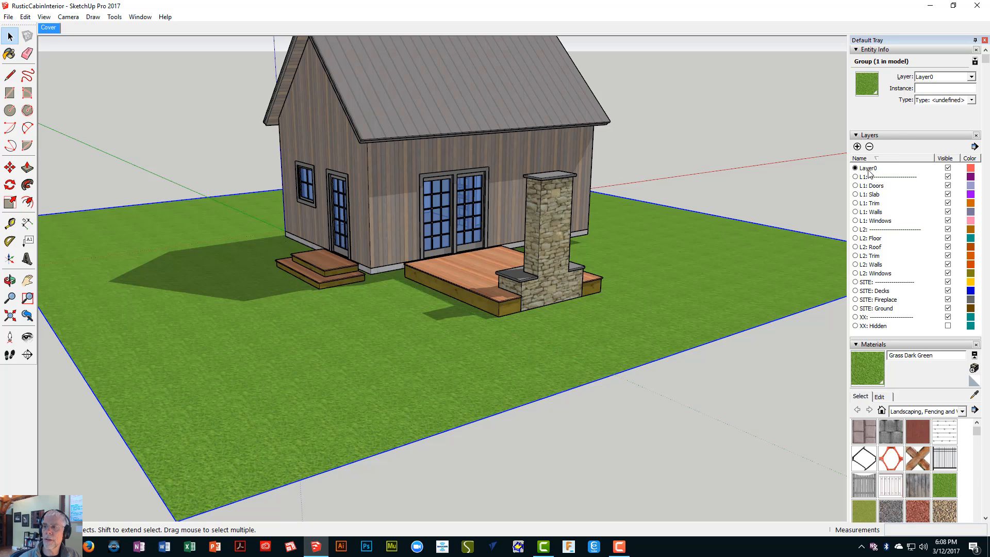
{"action": "left_click", "coordinate": [971, 77]}
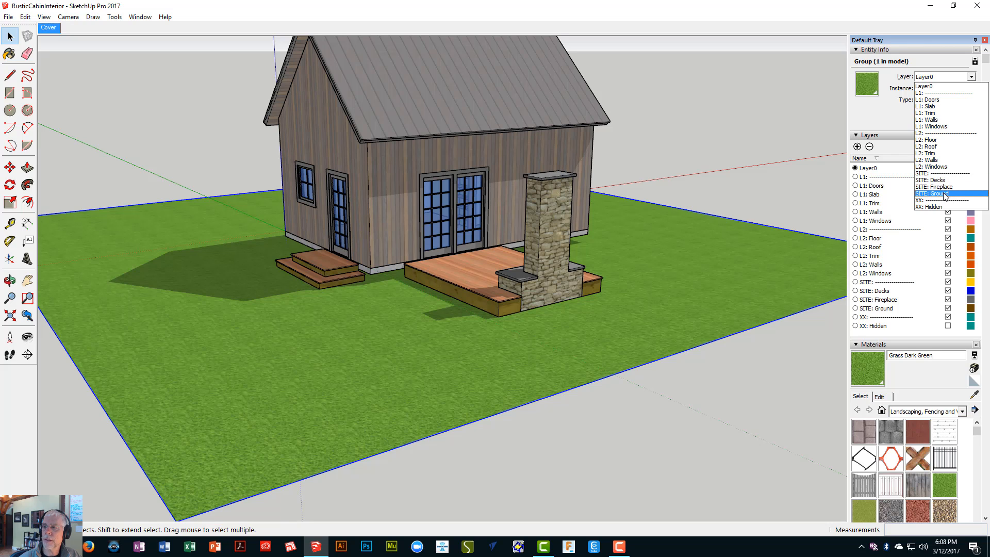
{"action": "left_click", "coordinate": [943, 193]}
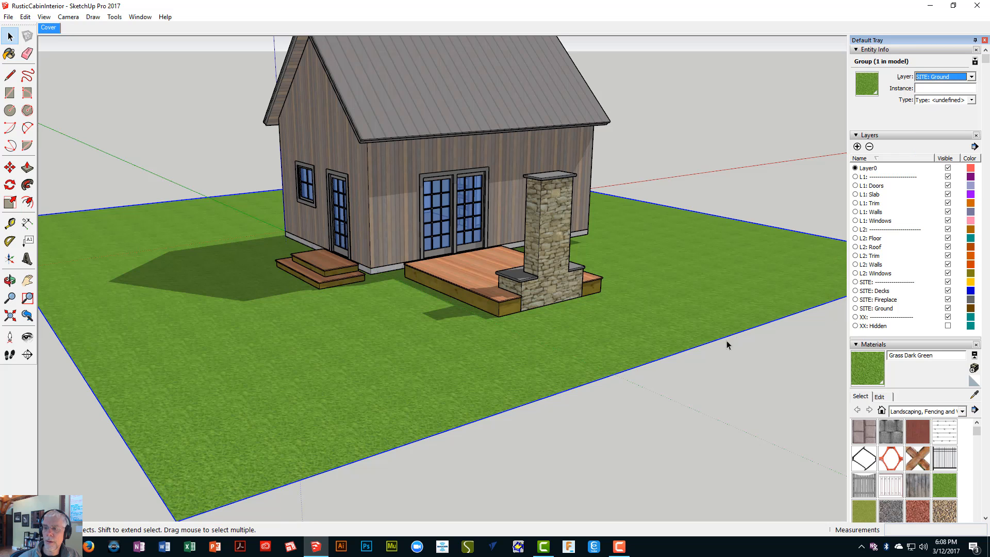
- Check whether the SITE: divider layer controls any geometry by hiding and showing it, and clear the selection
{"action": "middle_click_drag", "start_coordinate": [671, 347], "coordinate": [693, 330]}
{"action": "left_click", "coordinate": [949, 283]}
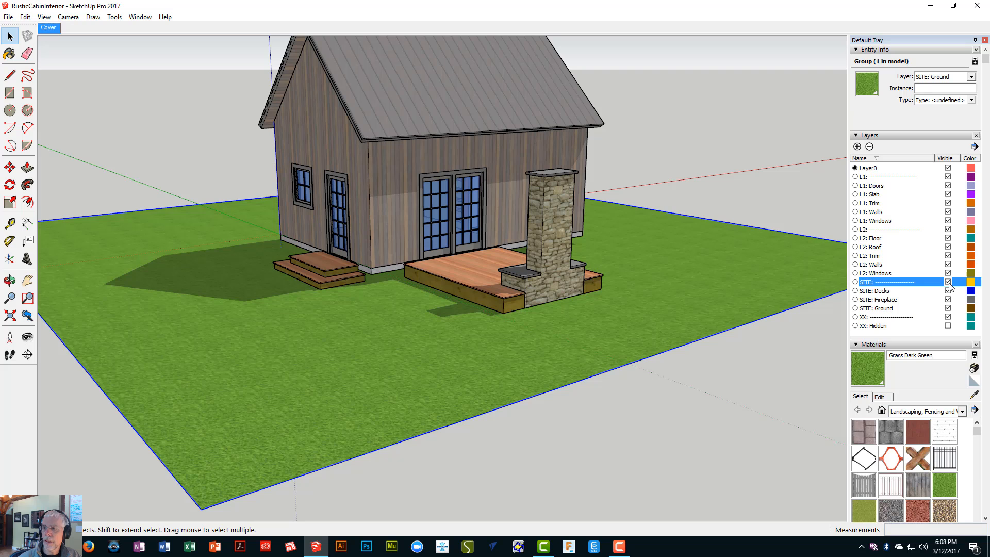
{"action": "left_click", "coordinate": [949, 282]}
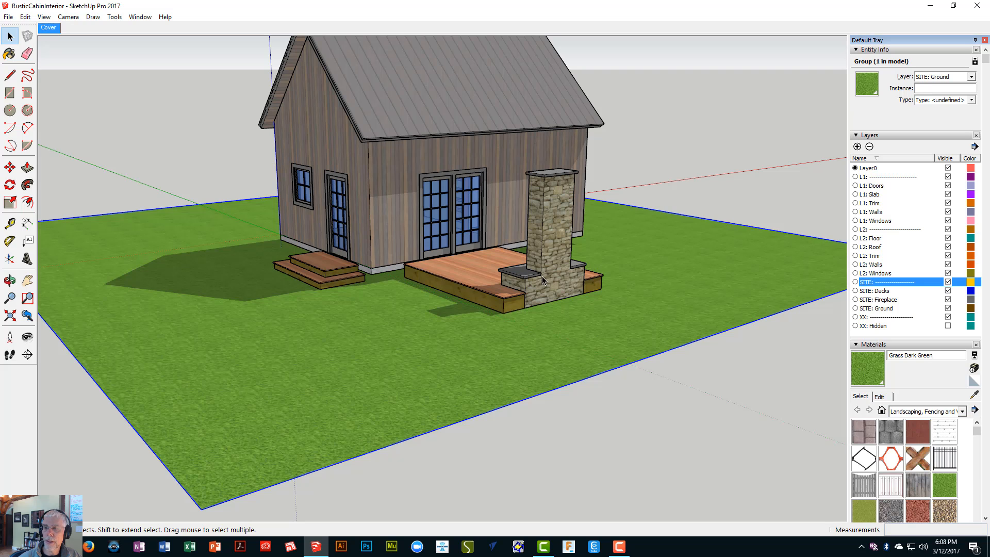
{"action": "left_click", "coordinate": [664, 416]}
- Select the frames and deck boards of both entry steps at the single door
{"action": "scroll", "coordinate": [664, 416], "scroll_direction": "down", "scroll_amount": 5}
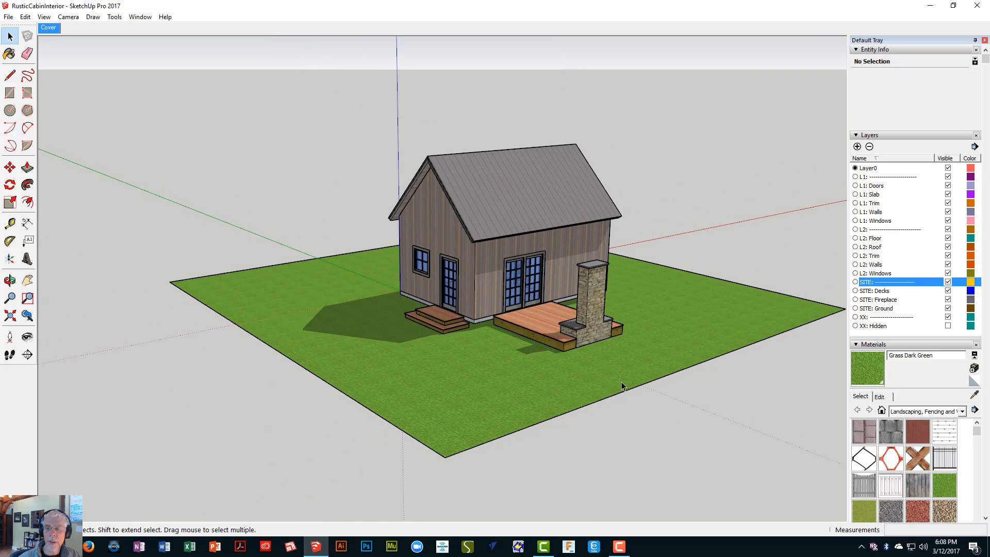
{"action": "middle_click_drag", "start_coordinate": [621, 382], "coordinate": [344, 254]}
{"action": "scroll", "coordinate": [379, 293], "scroll_direction": "up", "scroll_amount": 4}
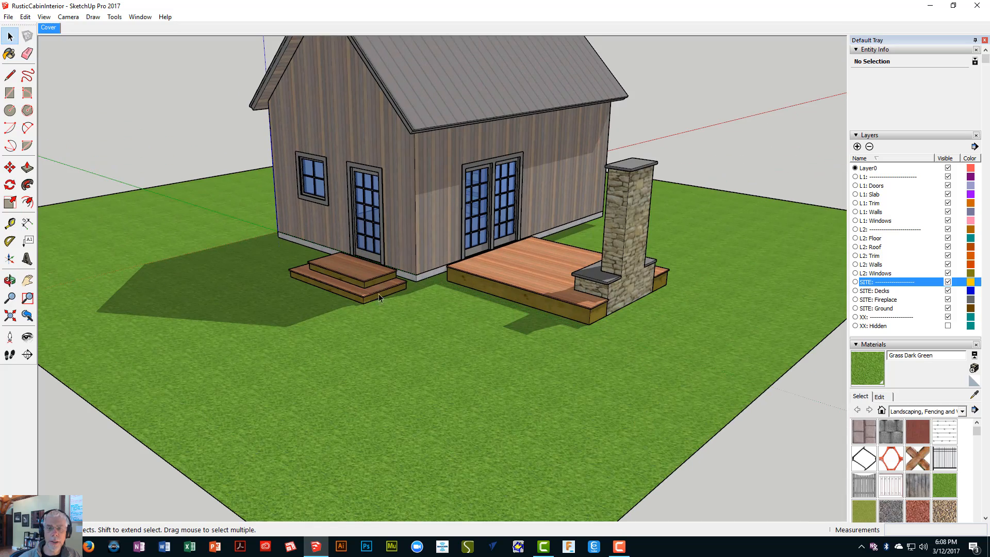
{"action": "left_click", "coordinate": [372, 273]}
{"action": "scroll", "coordinate": [373, 277], "scroll_direction": "up", "scroll_amount": 5}
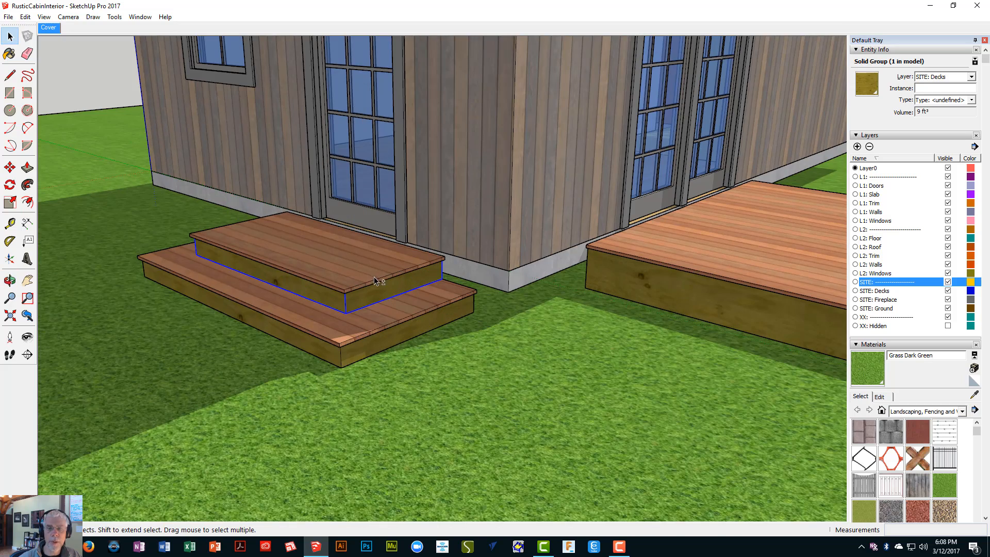
{"action": "left_click", "coordinate": [412, 325], "text": "shift"}
{"action": "left_click", "coordinate": [413, 317], "text": "shift"}
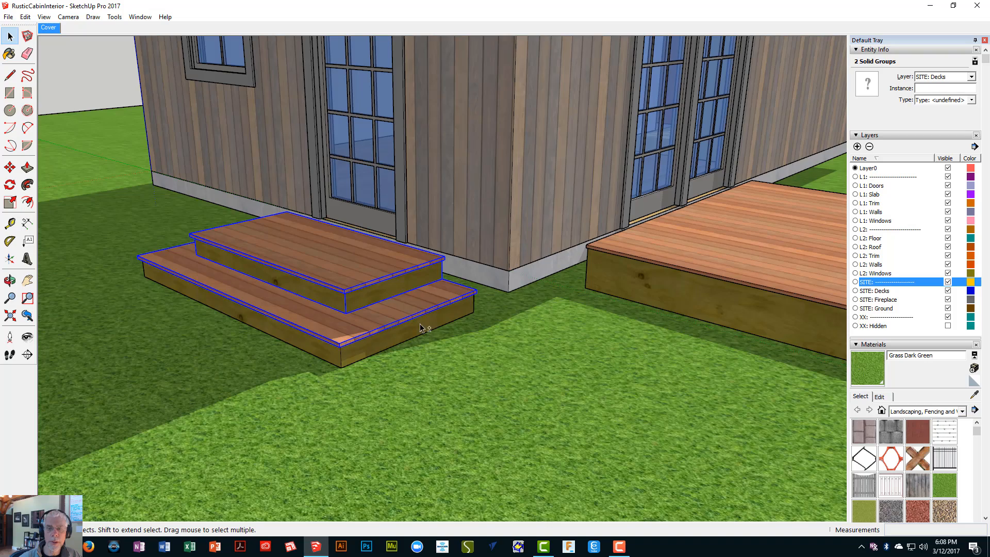
{"action": "left_click", "coordinate": [419, 324], "text": "shift"}
- Add the large deck's frame and boards and the fireplace's stonework, ledge caps and chimney cap to the selection
{"action": "middle_click_drag", "start_coordinate": [593, 334], "coordinate": [491, 290]}
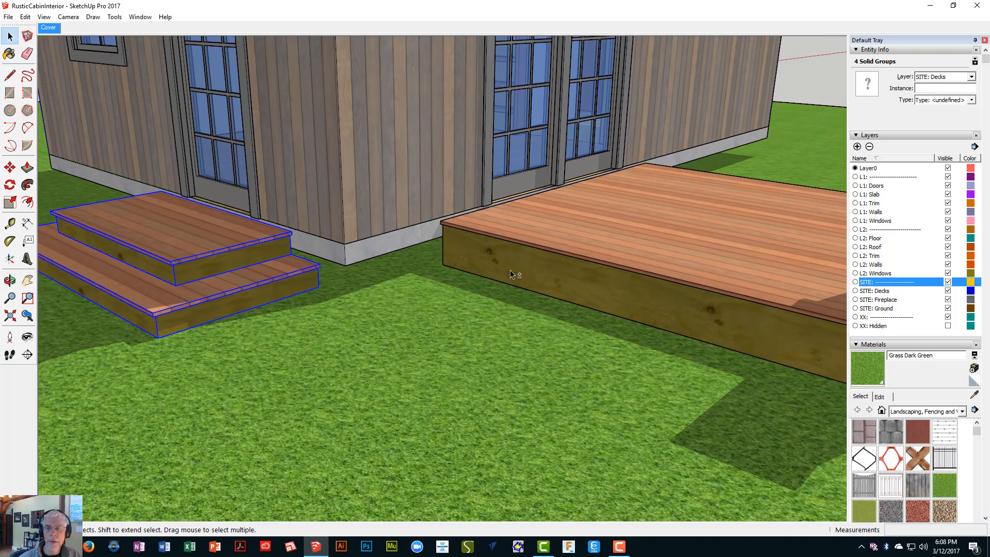
{"action": "left_click", "coordinate": [510, 275], "text": "shift"}
{"action": "left_click", "coordinate": [549, 242], "text": "shift"}
{"action": "scroll", "coordinate": [549, 242], "scroll_direction": "down", "scroll_amount": 4}
{"action": "middle_click_drag", "start_coordinate": [548, 243], "coordinate": [570, 291]}
{"action": "left_click", "coordinate": [596, 292], "text": "shift"}
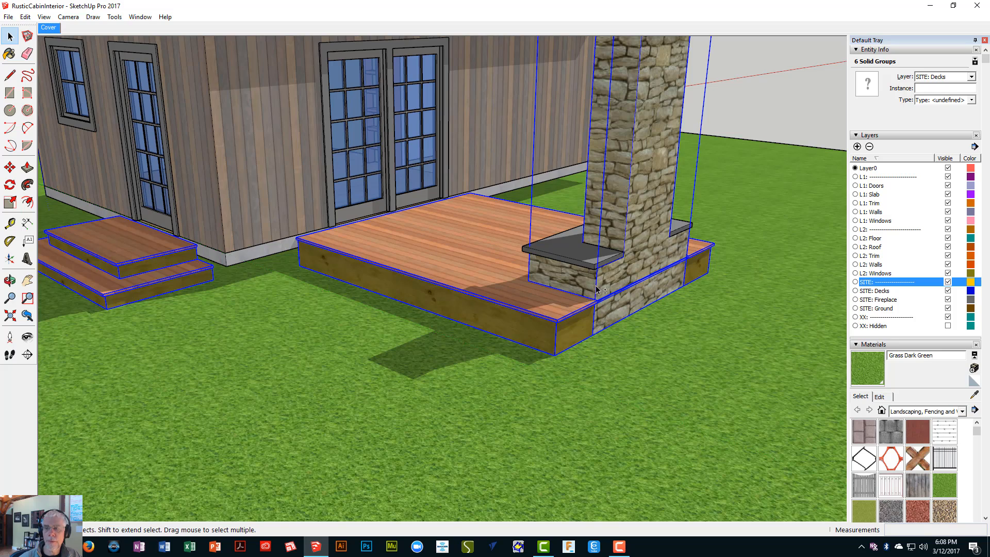
{"action": "left_click", "coordinate": [567, 256], "text": "shift"}
{"action": "scroll", "coordinate": [592, 217], "scroll_direction": "down", "scroll_amount": 5}
{"action": "scroll", "coordinate": [616, 175], "scroll_direction": "up", "scroll_amount": 2}
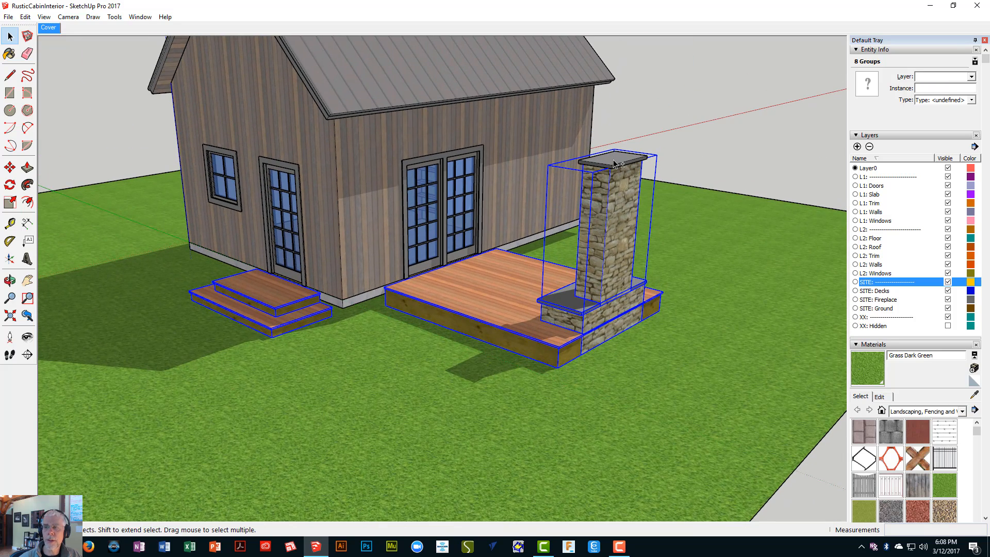
{"action": "left_click", "coordinate": [614, 164], "text": "shift"}
- Combine the selected steps, deck and fireplace into one group and assign it to the SITE: divider layer
{"action": "mouse_move", "coordinate": [322, 308]}
{"action": "middle_mouse_down"}
{"action": "mouse_move", "coordinate": [299, 214]}
{"action": "mouse_move", "coordinate": [431, 305]}
{"action": "middle_mouse_up"}
{"action": "right_click", "coordinate": [455, 284]}
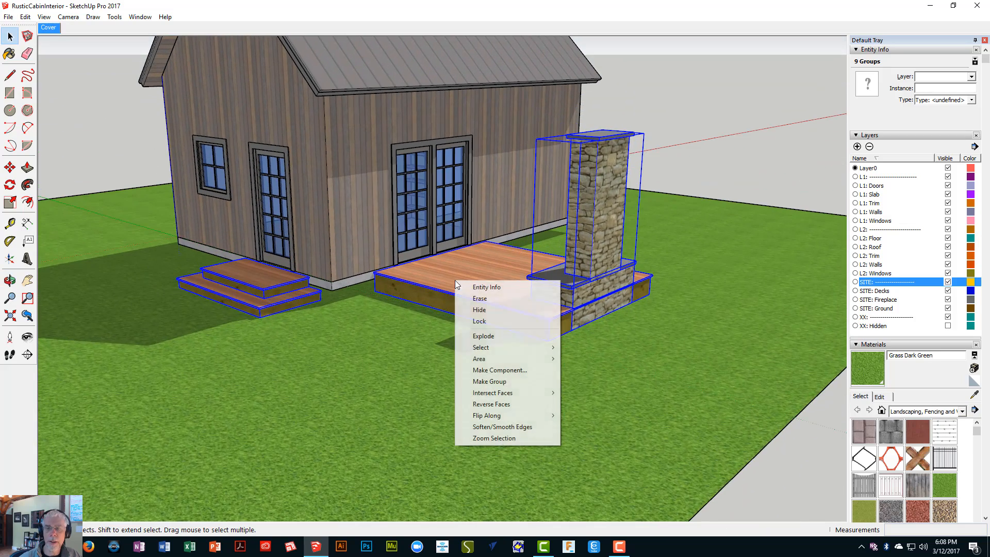
{"action": "left_click", "coordinate": [509, 382]}
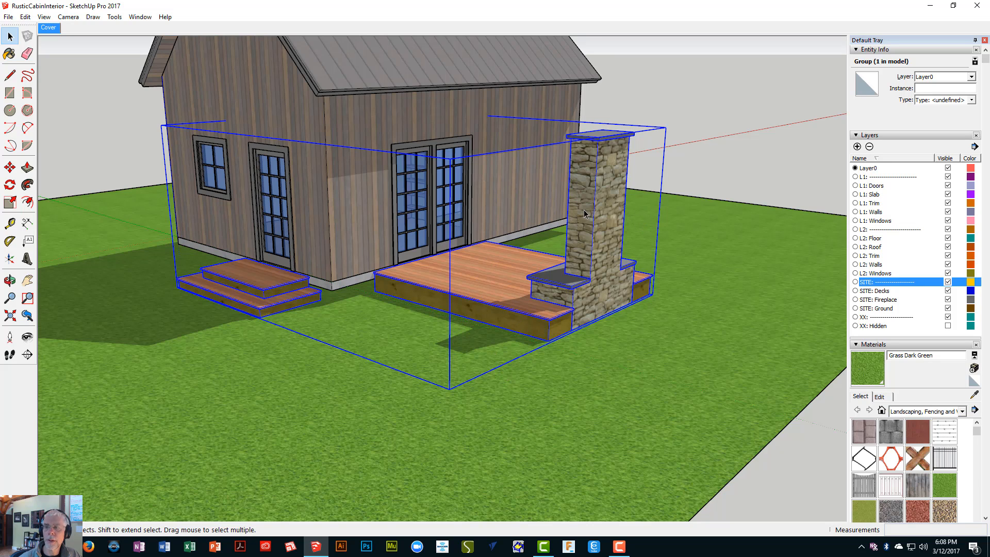
{"action": "left_click", "coordinate": [972, 77]}
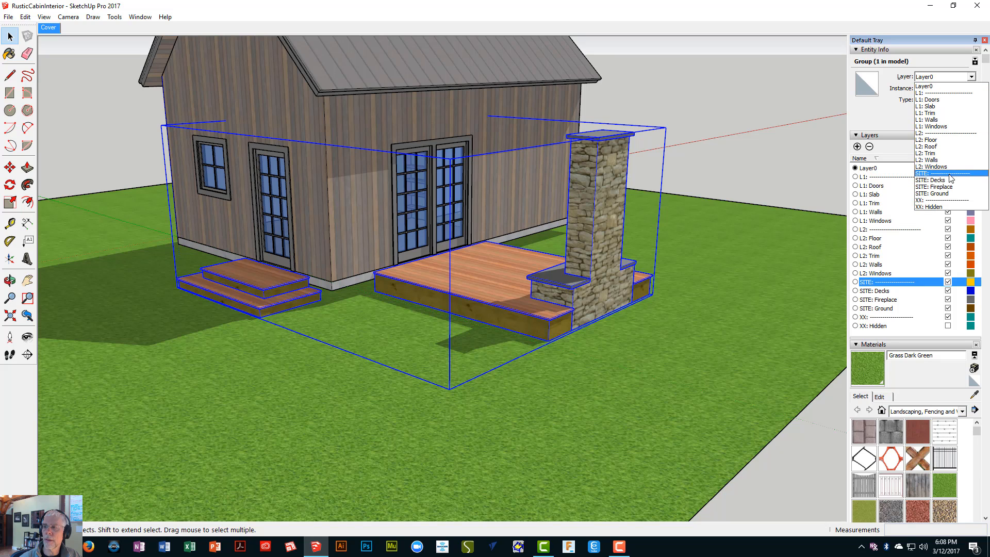
{"action": "left_click", "coordinate": [953, 173]}
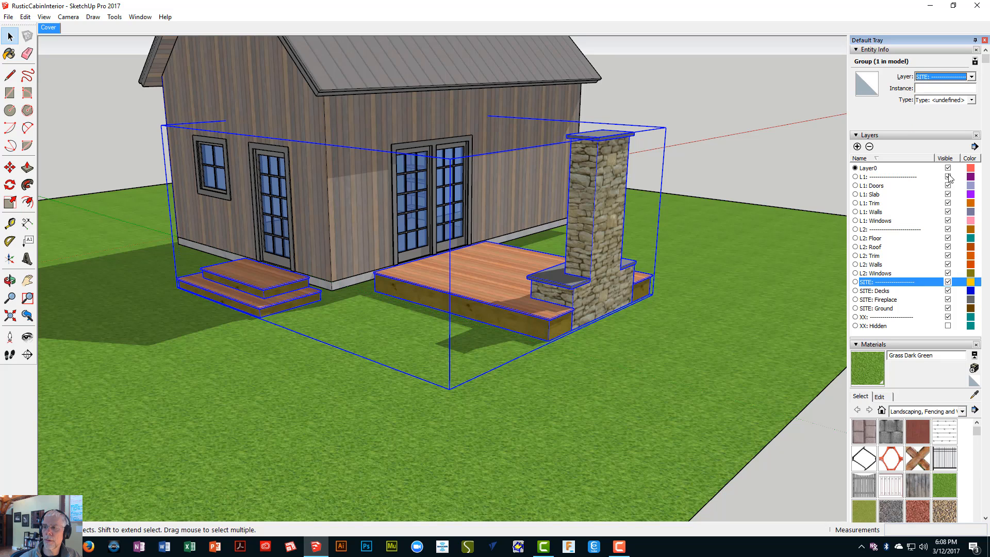
- Check the SITE: divider layer's control over the steps, deck and fireplace by hiding and showing it
{"action": "left_click", "coordinate": [948, 282]}
{"action": "left_click", "coordinate": [948, 282]}
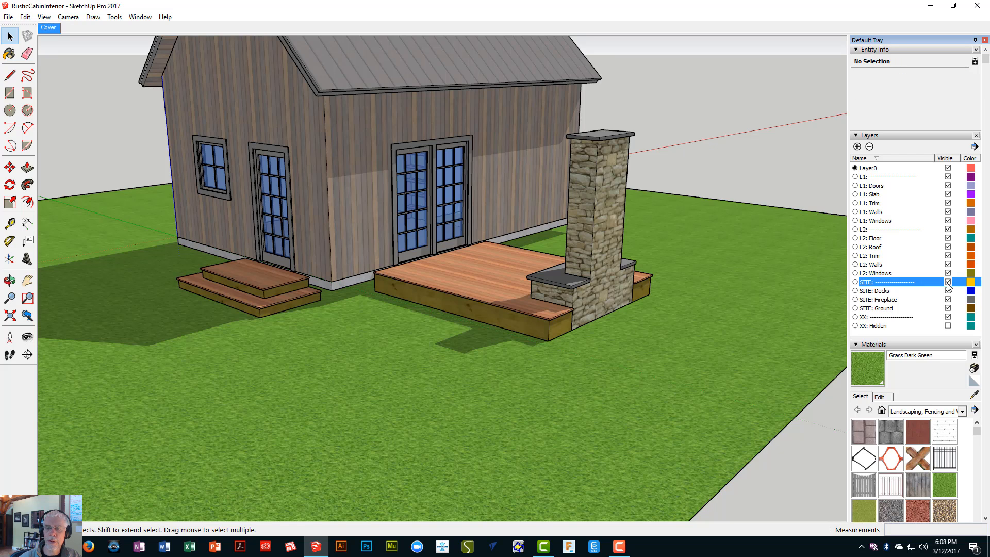
{"action": "left_click", "coordinate": [948, 282]}
{"action": "middle_click_drag", "start_coordinate": [558, 237], "coordinate": [534, 294]}
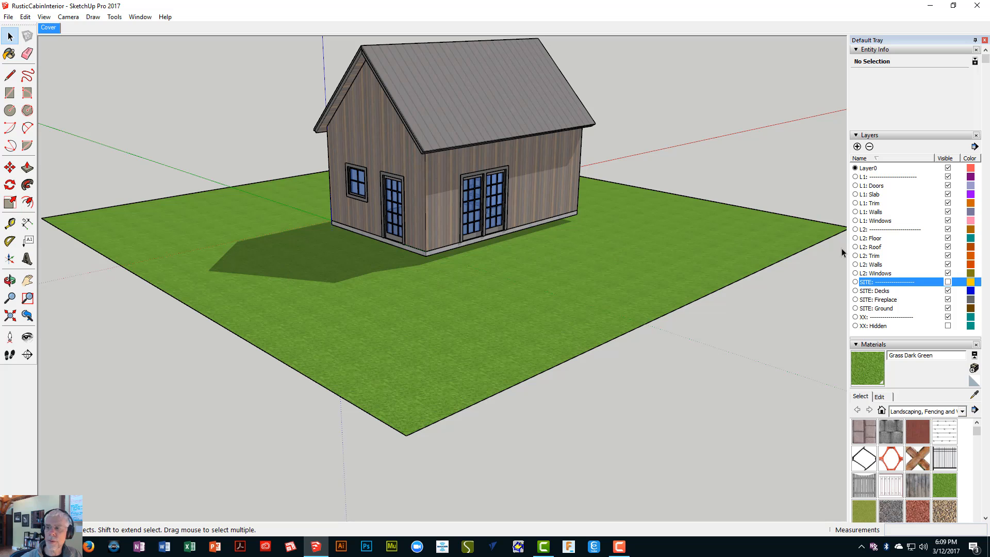
{"action": "left_click", "coordinate": [947, 282]}
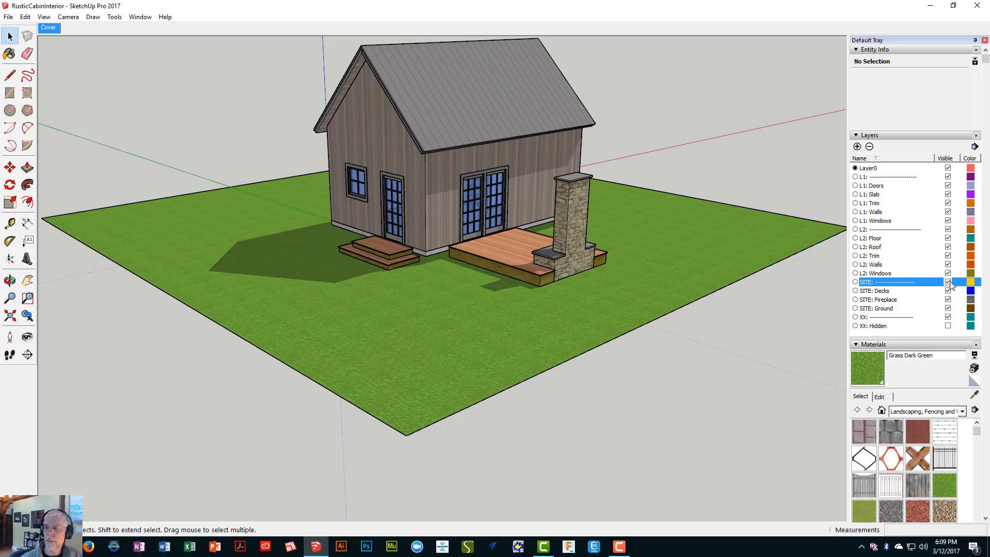
{"action": "middle_click_drag", "start_coordinate": [677, 268], "coordinate": [656, 261]}
- Collapse the Layers, Materials and Entity Info sections of the tray and expand the Outliner
{"action": "left_click", "coordinate": [896, 135]}
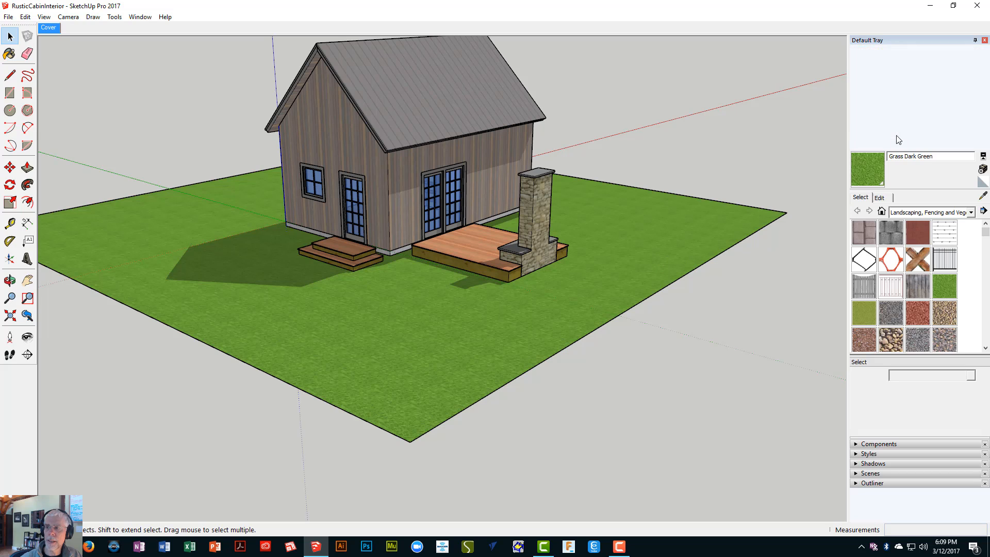
{"action": "left_click", "coordinate": [893, 145]}
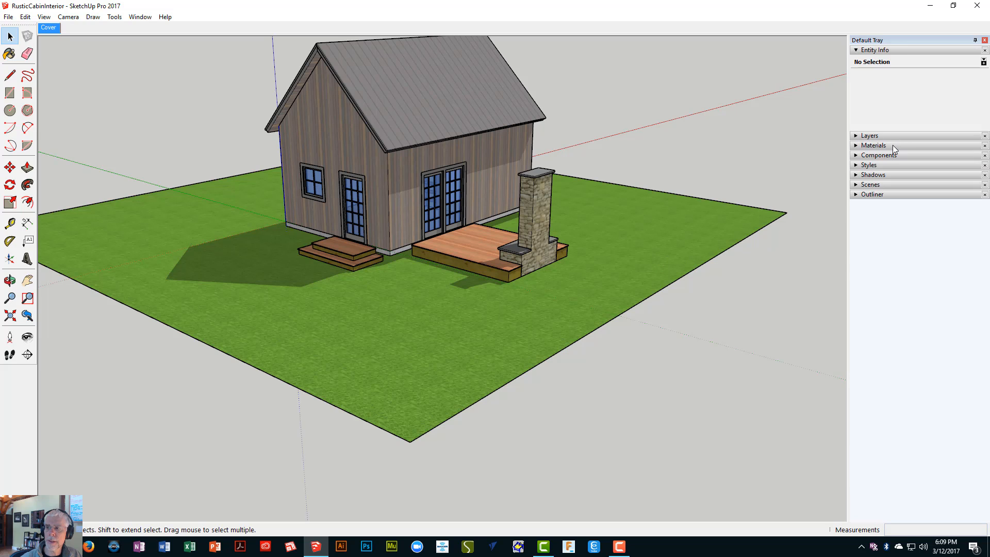
{"action": "left_click", "coordinate": [898, 52]}
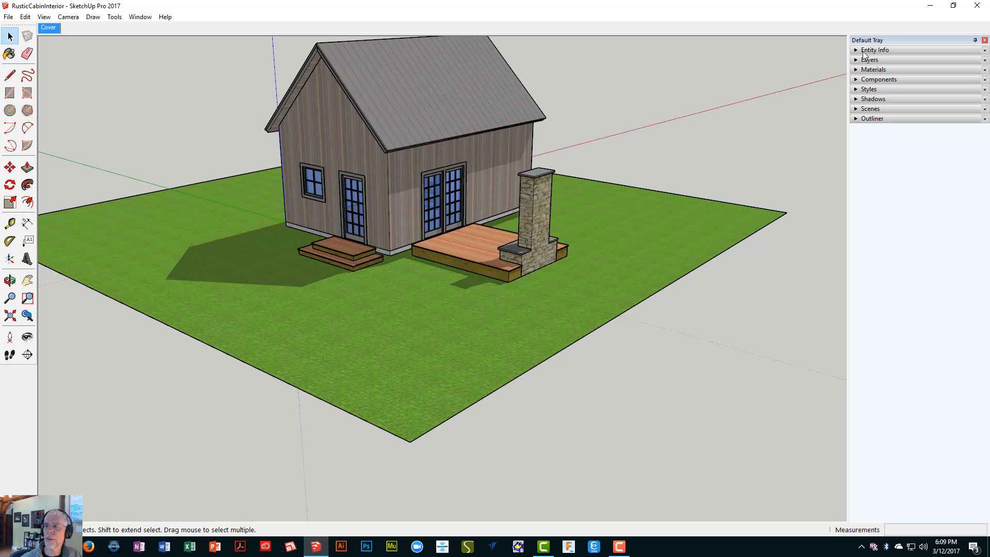
{"action": "left_click", "coordinate": [896, 119]}
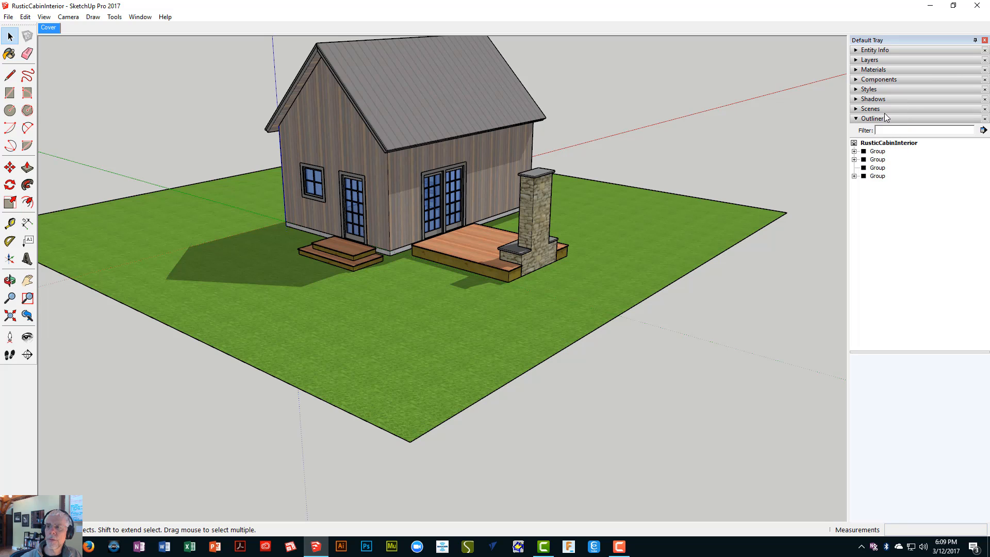
- Check where the Outliner is enabled among the Default Tray options, leaving the settings as they are
{"action": "left_click", "coordinate": [140, 19]}
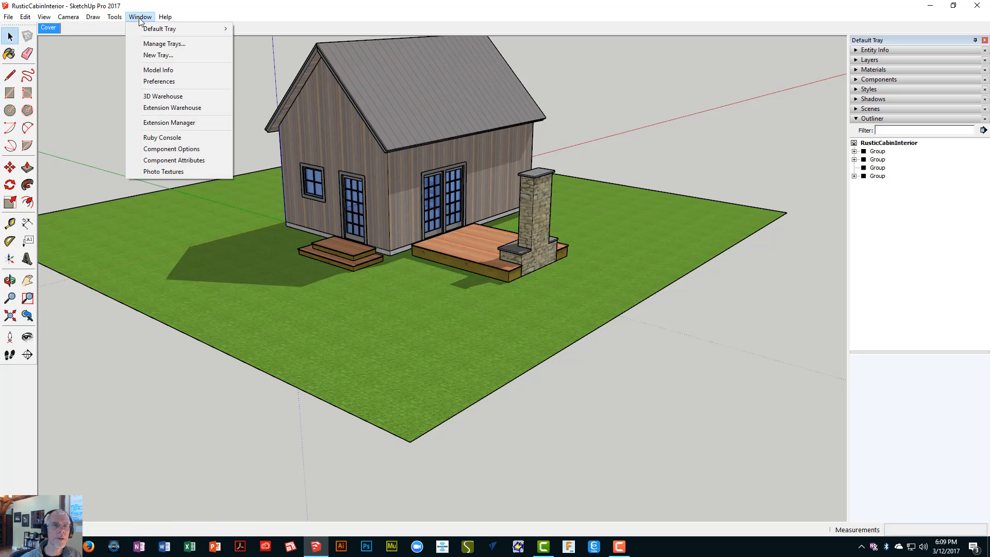
{"action": "mouse_move", "coordinate": [150, 29]}
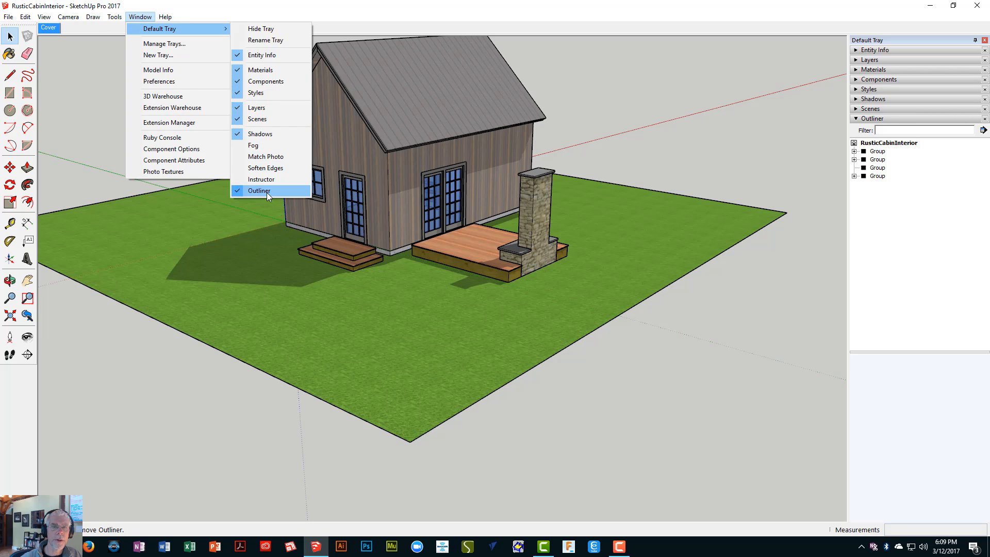
{"action": "key", "text": "Escape"}
{"action": "key", "text": "Escape"}
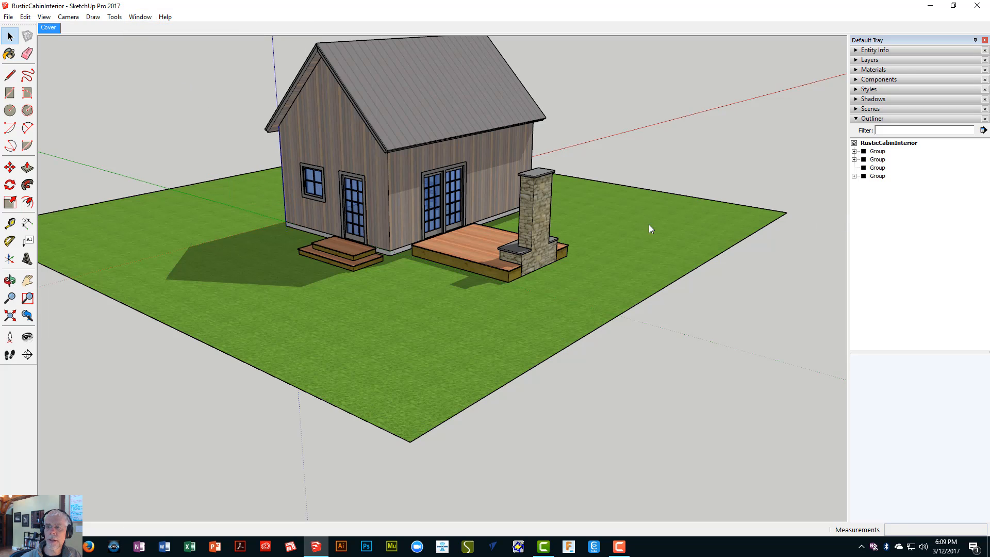
- Expand the steps, deck and fireplace group in the Outliner and examine which part each nested group represents
{"action": "left_click", "coordinate": [470, 251]}
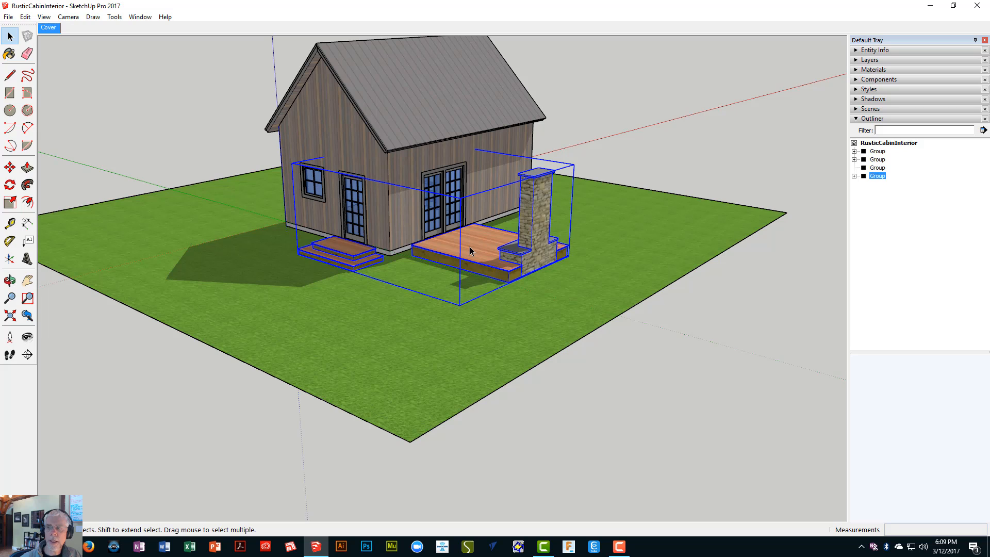
{"action": "left_click", "coordinate": [854, 177]}
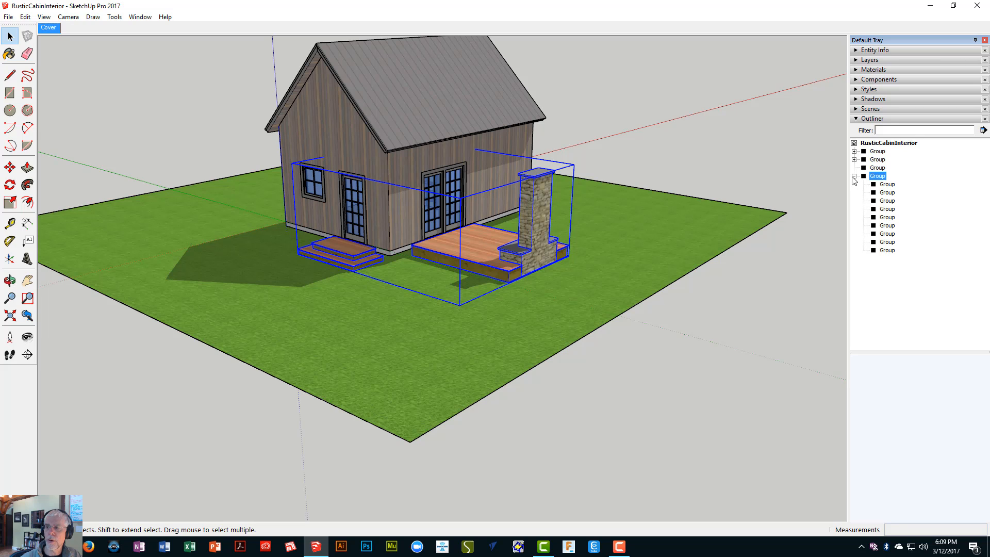
{"action": "left_click", "coordinate": [887, 184]}
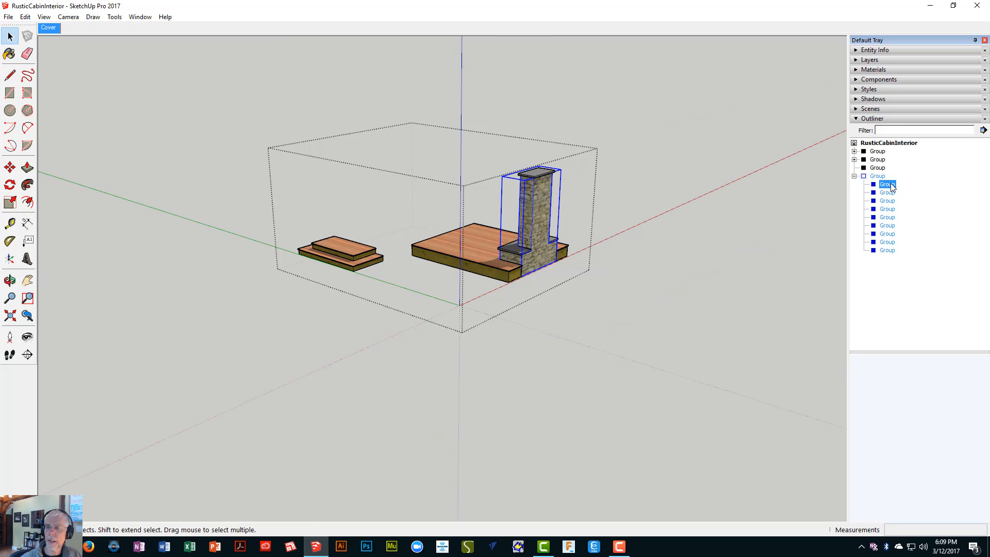
{"action": "left_click", "coordinate": [887, 193]}
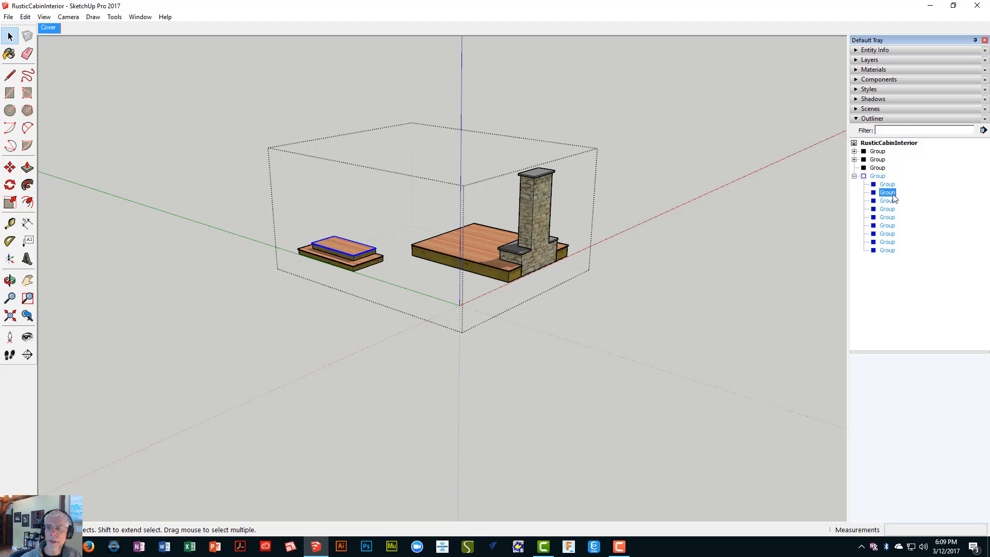
{"action": "left_click", "coordinate": [891, 201]}
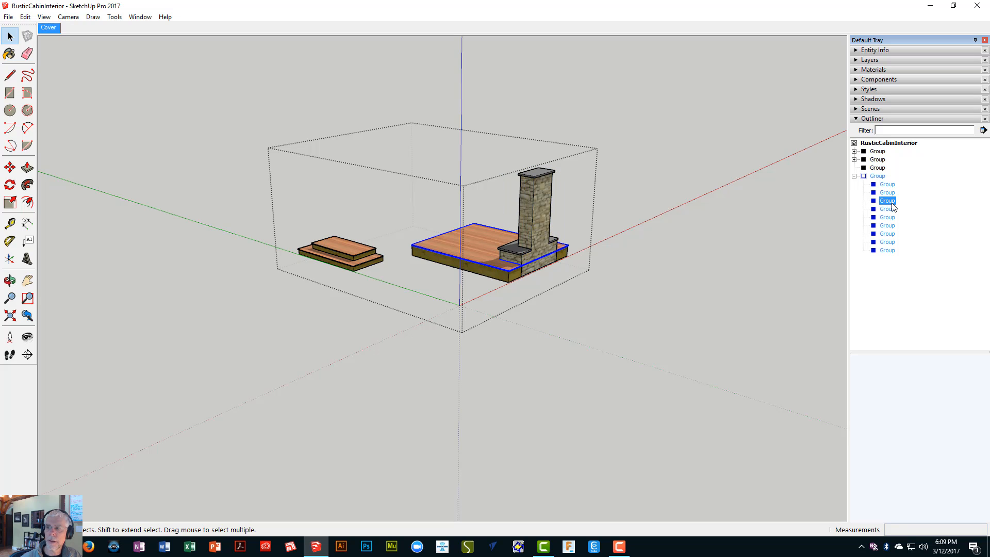
{"action": "left_click", "coordinate": [890, 209]}
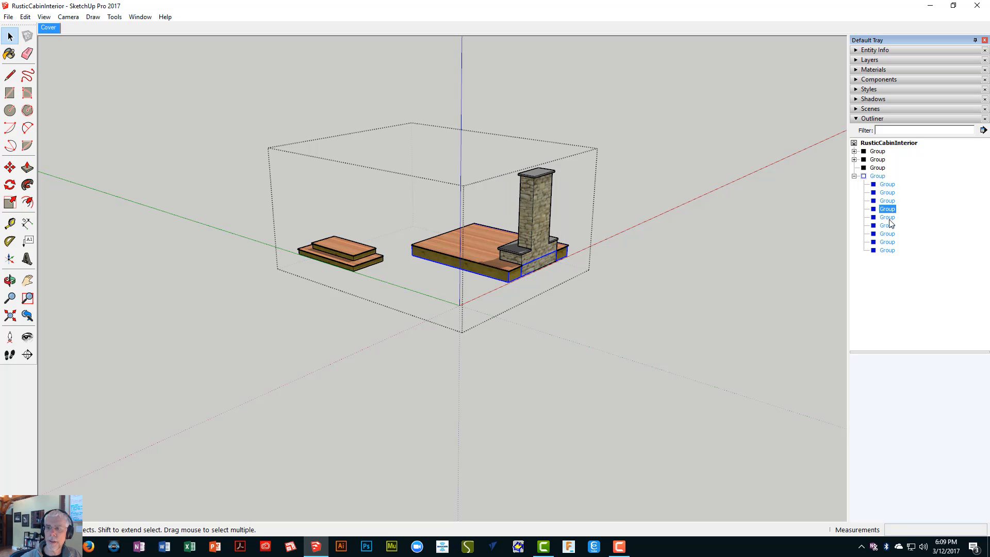
{"action": "left_click", "coordinate": [890, 218]}
{"action": "left_click", "coordinate": [890, 226]}
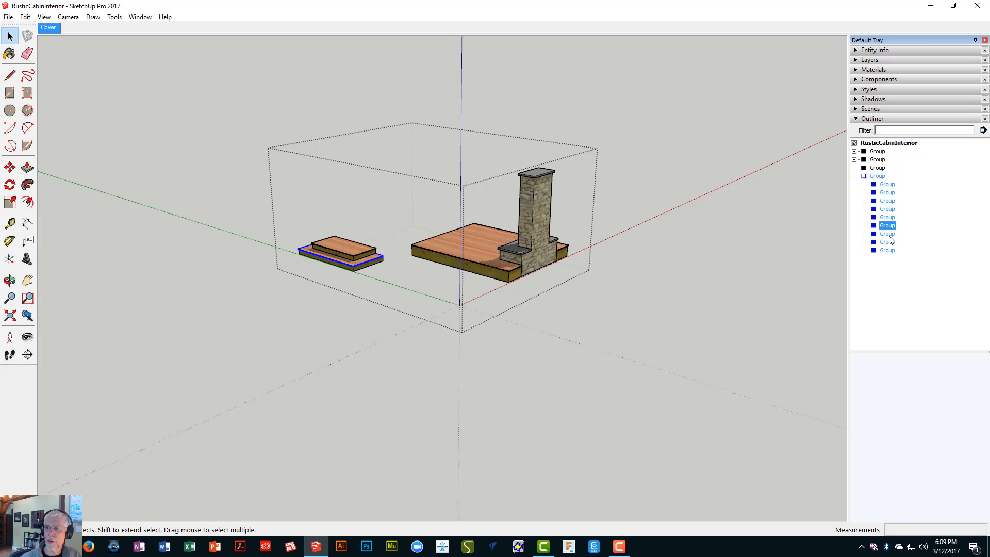
{"action": "left_click", "coordinate": [891, 235]}
{"action": "left_click", "coordinate": [890, 241]}
{"action": "left_click", "coordinate": [890, 250]}
- Rename the group containing the steps, deck and fireplace as Site Master Group in the Outliner
{"action": "left_click", "coordinate": [877, 177]}
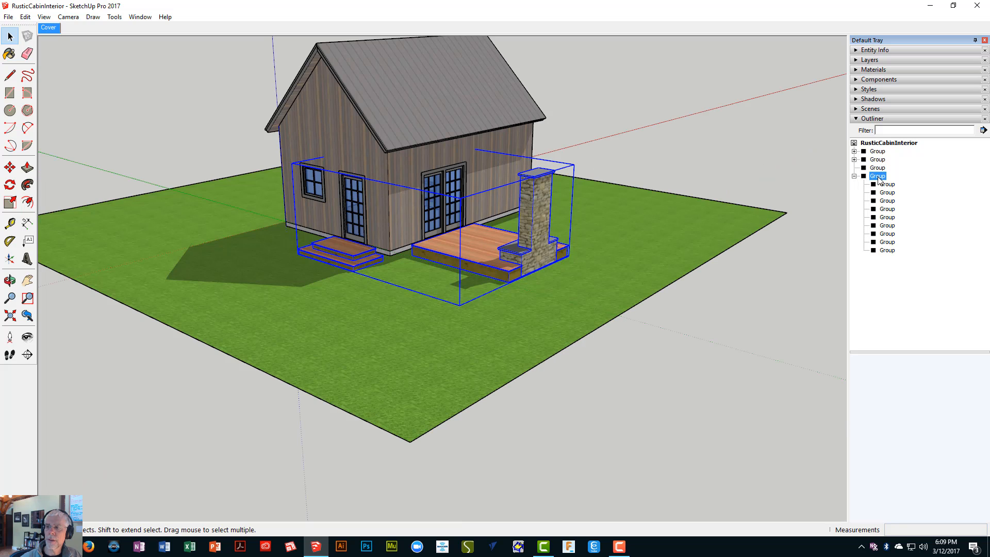
{"action": "right_click", "coordinate": [878, 178]}
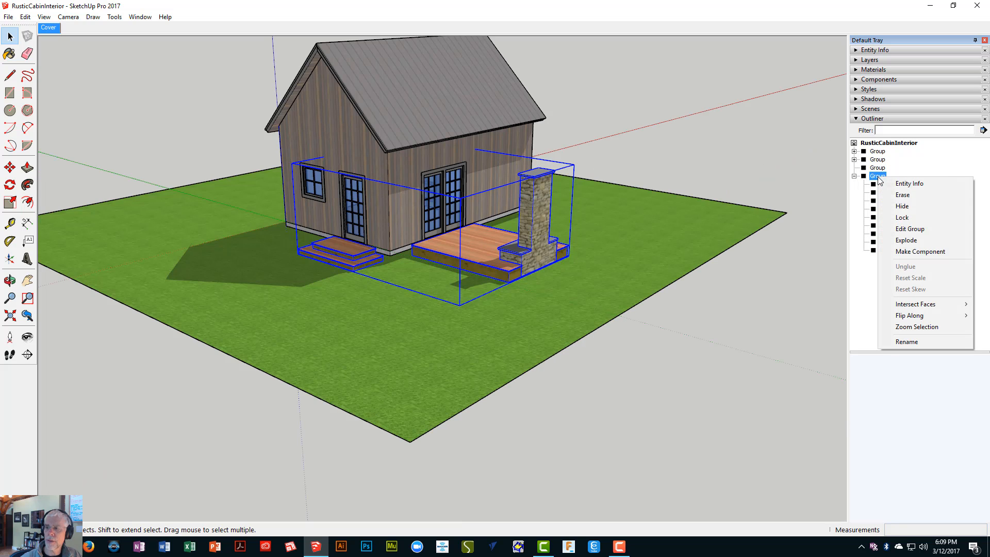
{"action": "left_click", "coordinate": [907, 343]}
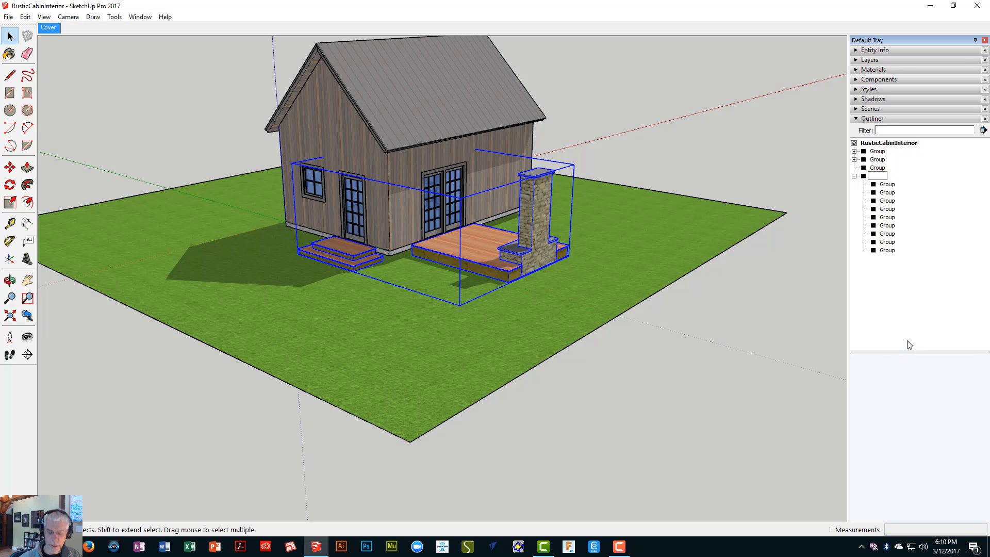
{"action": "type", "text": "Site"}
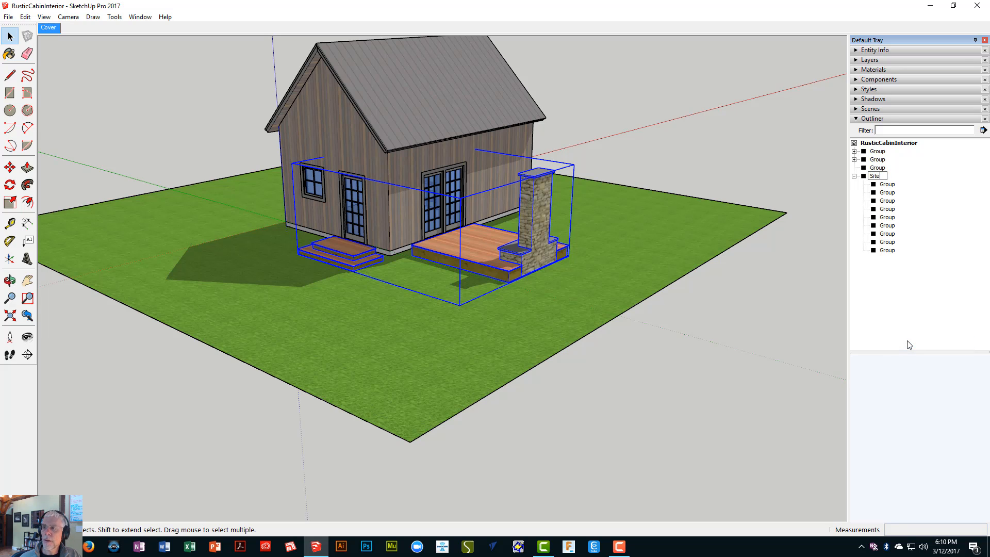
{"action": "type", "text": " Master"}
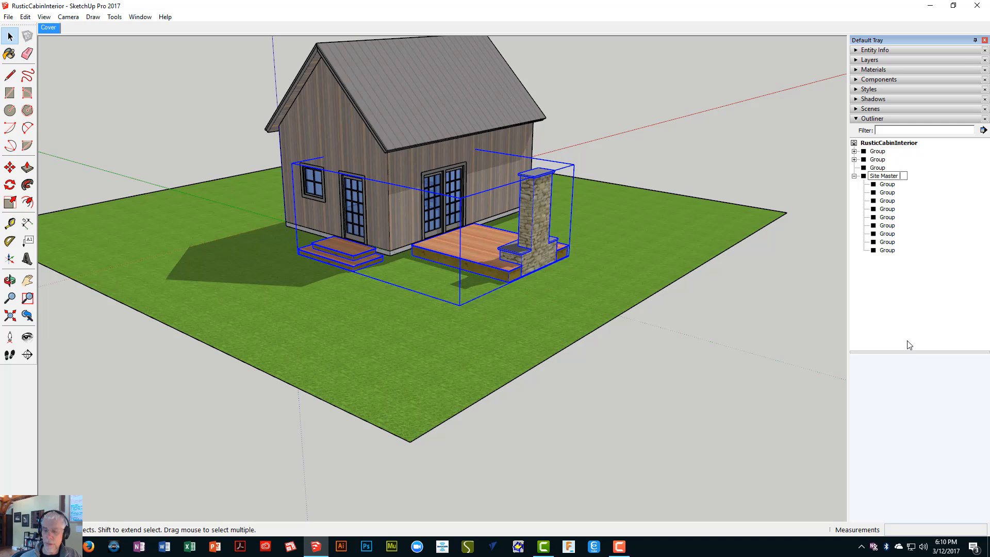
{"action": "type", "text": " Group"}
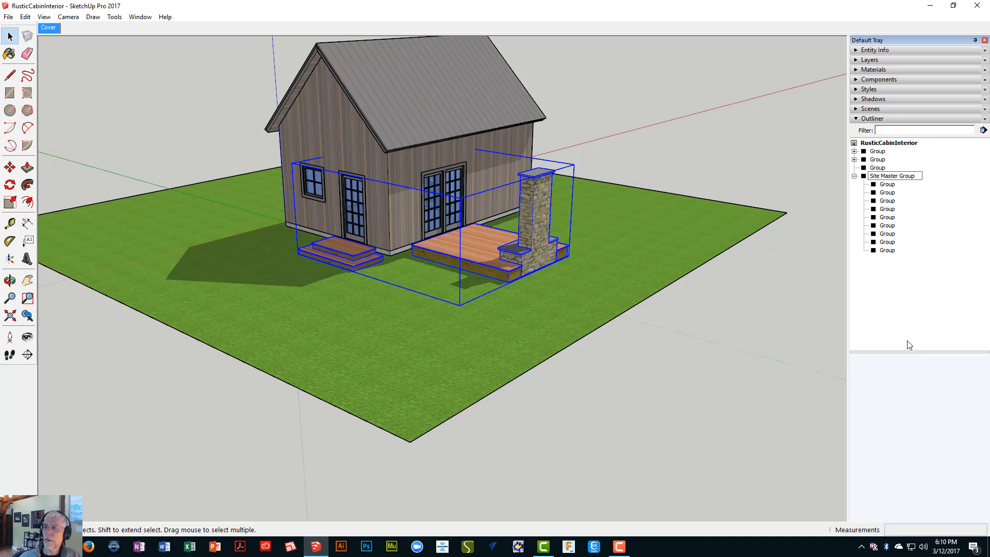
{"action": "key", "text": "Return"}
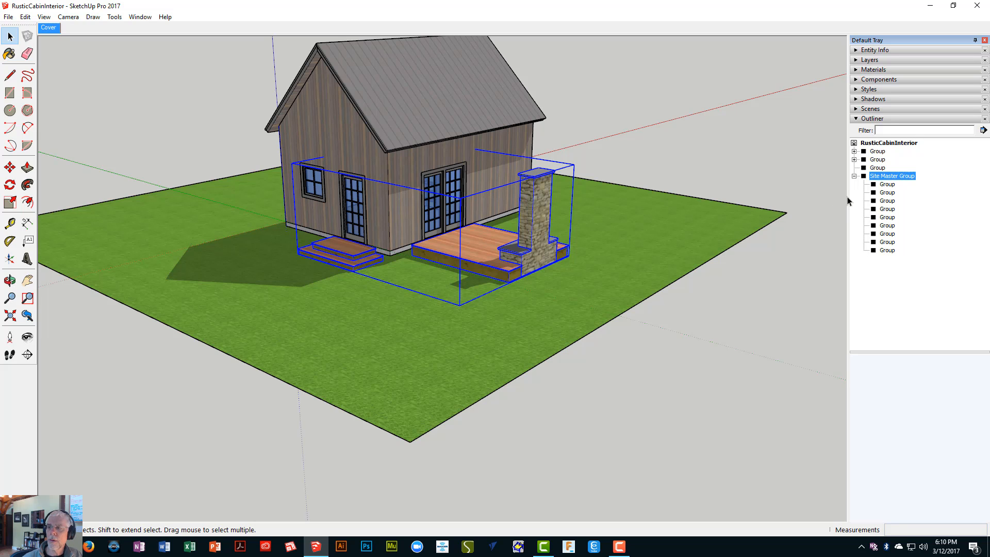
- Rename the nested stone fireplace group as Chimney and close the Site Master Group
{"action": "left_click", "coordinate": [886, 186]}
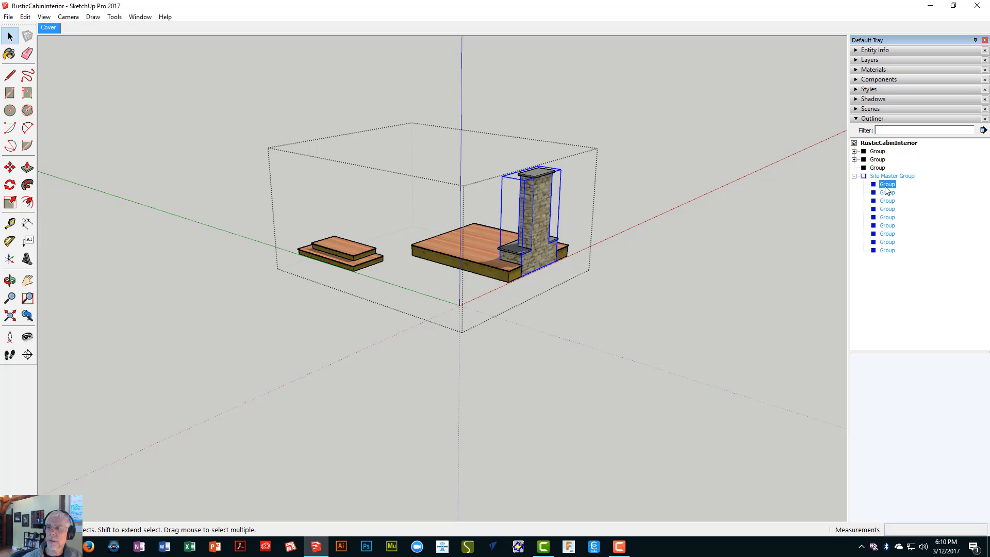
{"action": "right_click", "coordinate": [886, 185]}
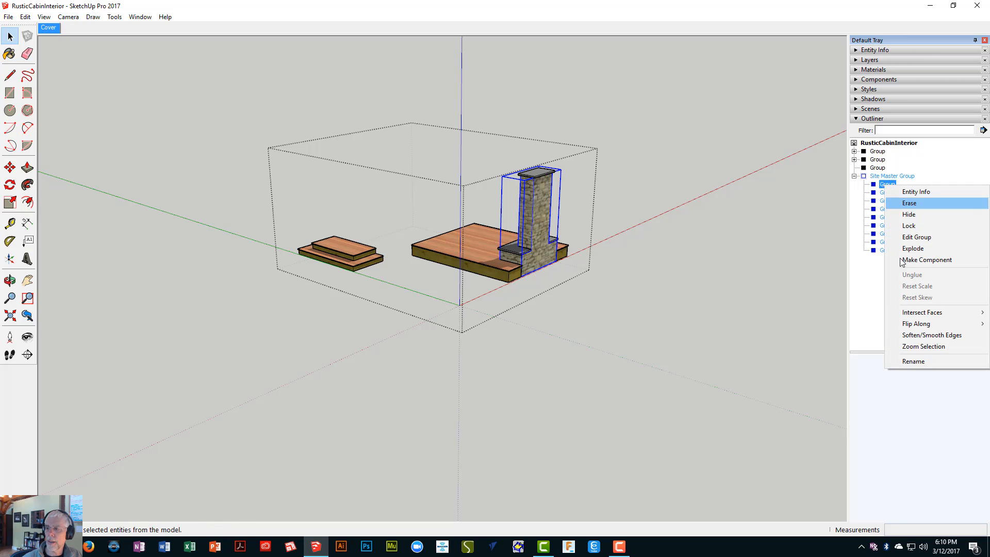
{"action": "left_click", "coordinate": [914, 362]}
{"action": "type", "text": "C"}
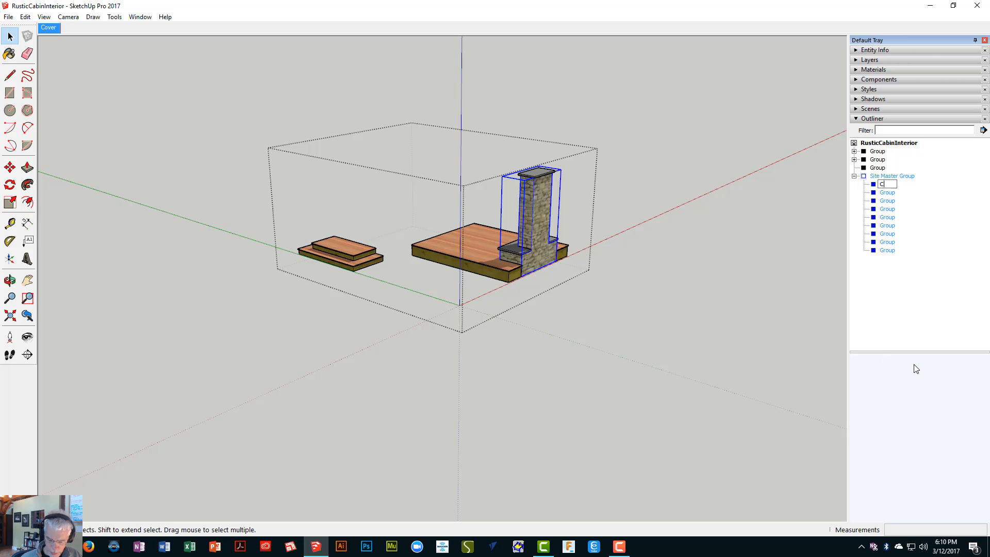
{"action": "type", "text": "himney"}
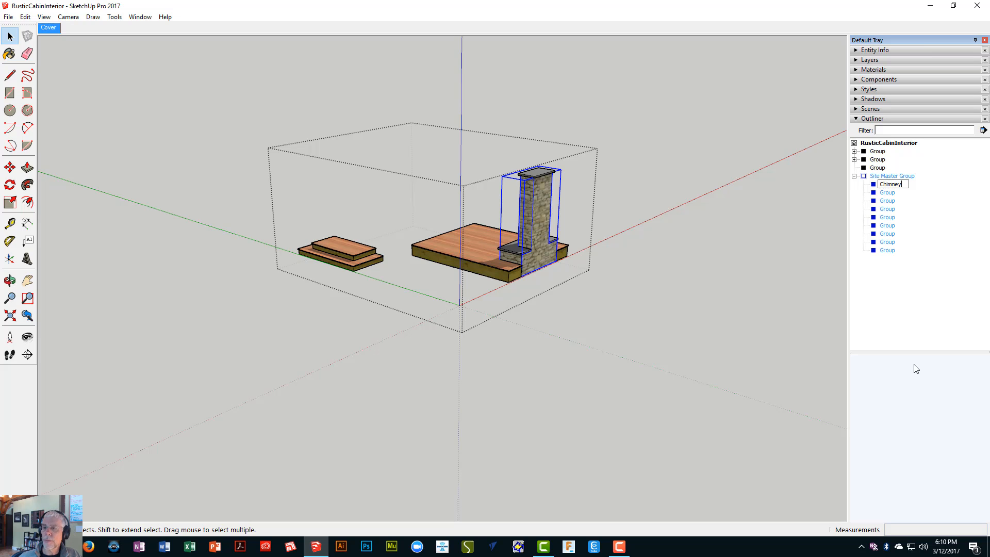
{"action": "key", "text": "Return"}
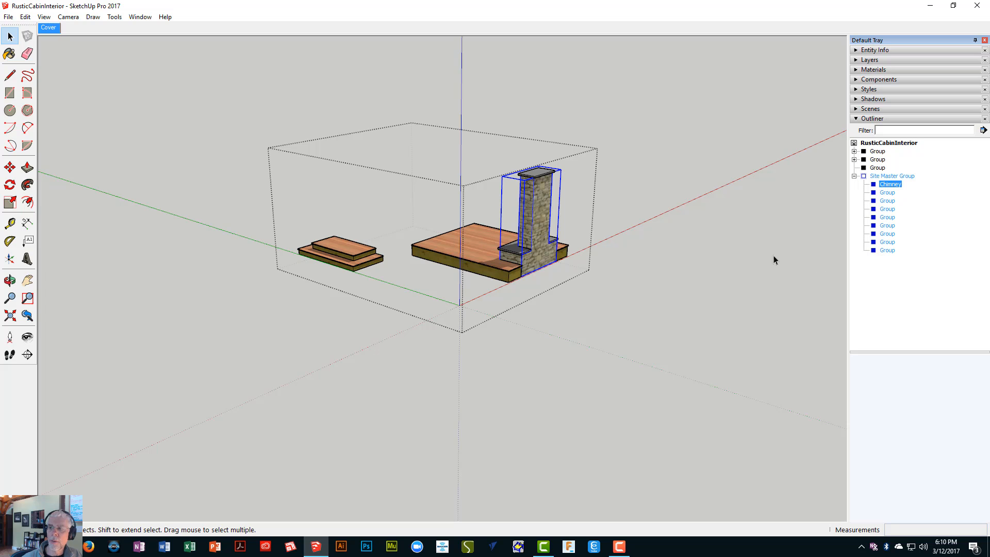
{"action": "right_click", "coordinate": [742, 249]}
{"action": "left_click", "coordinate": [751, 255]}
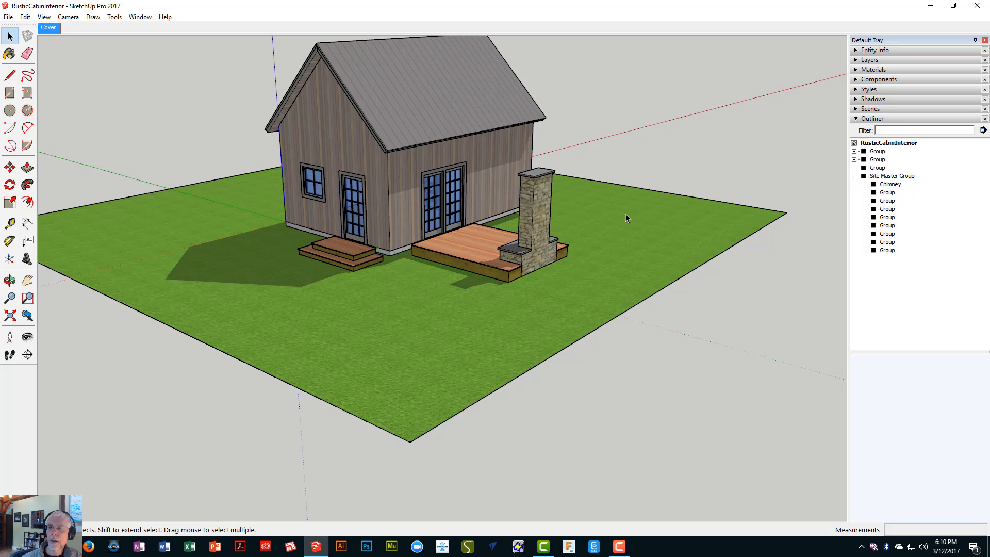
- Rename the grass ground plane group as Ground and nest it inside the Site Master Group in the Outliner
{"action": "left_click", "coordinate": [666, 221]}
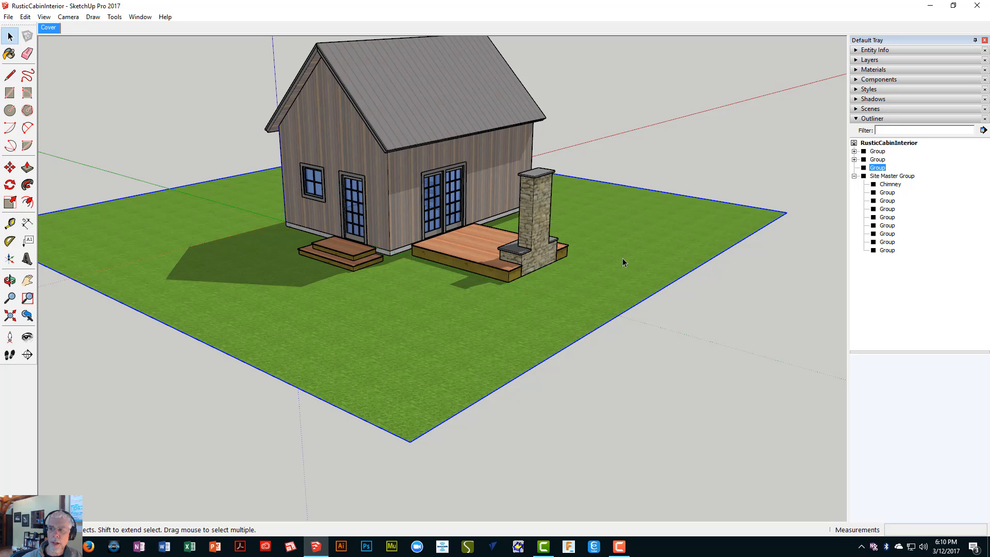
{"action": "left_click", "coordinate": [760, 354]}
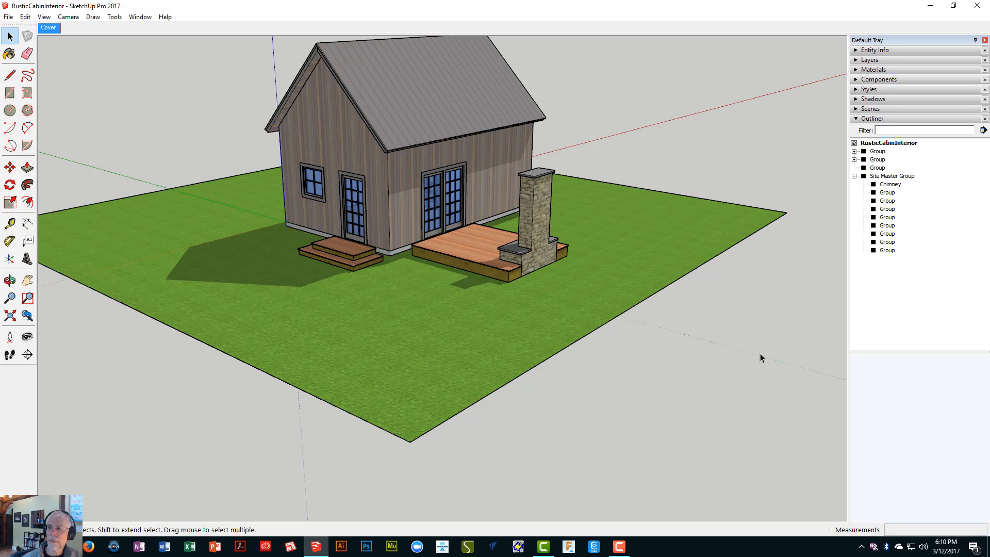
{"action": "left_click", "coordinate": [688, 225]}
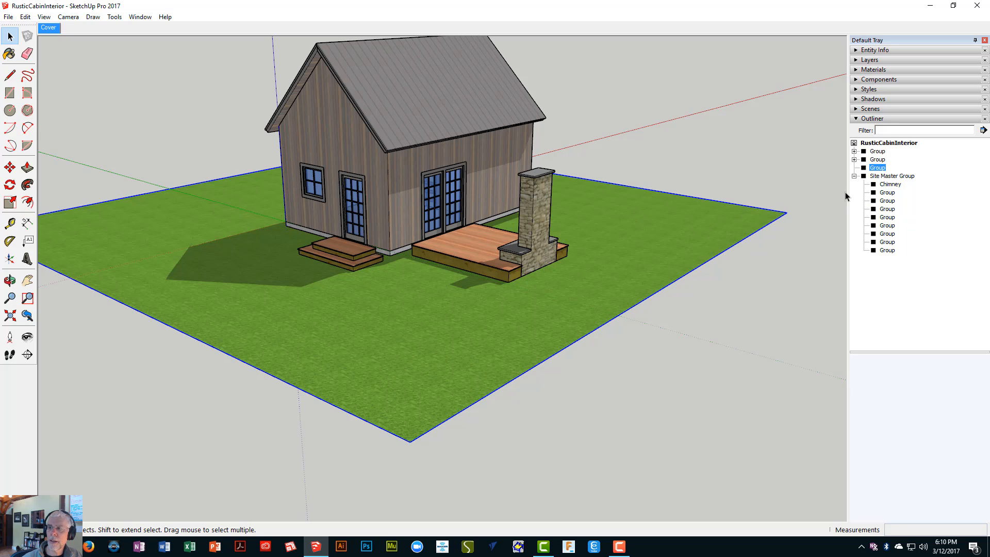
{"action": "right_click", "coordinate": [878, 169]}
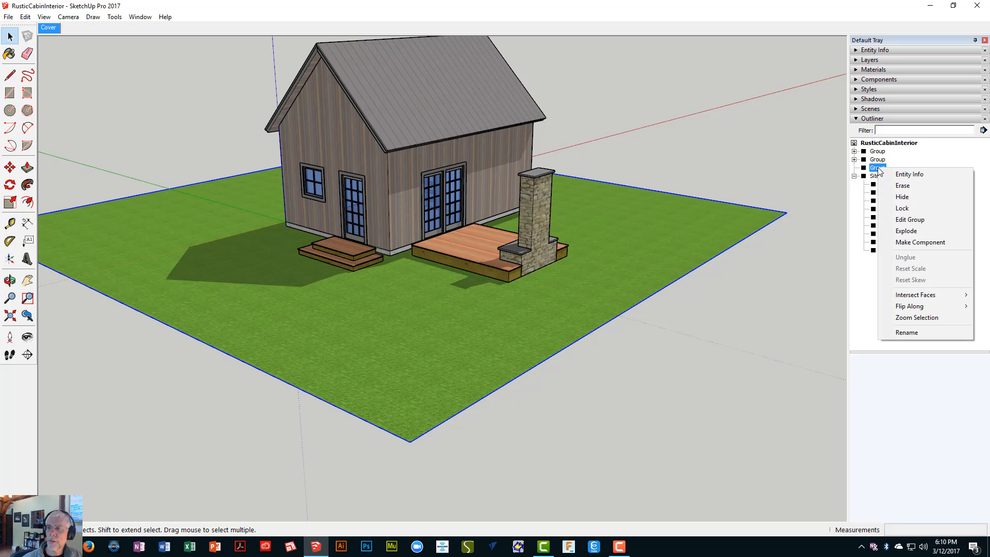
{"action": "left_click", "coordinate": [907, 336]}
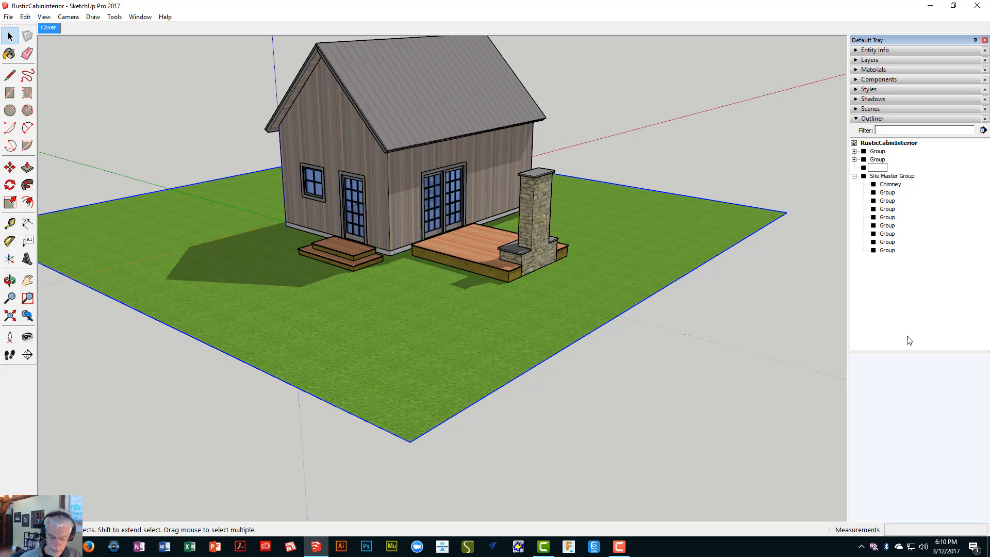
{"action": "type", "text": "Ground"}
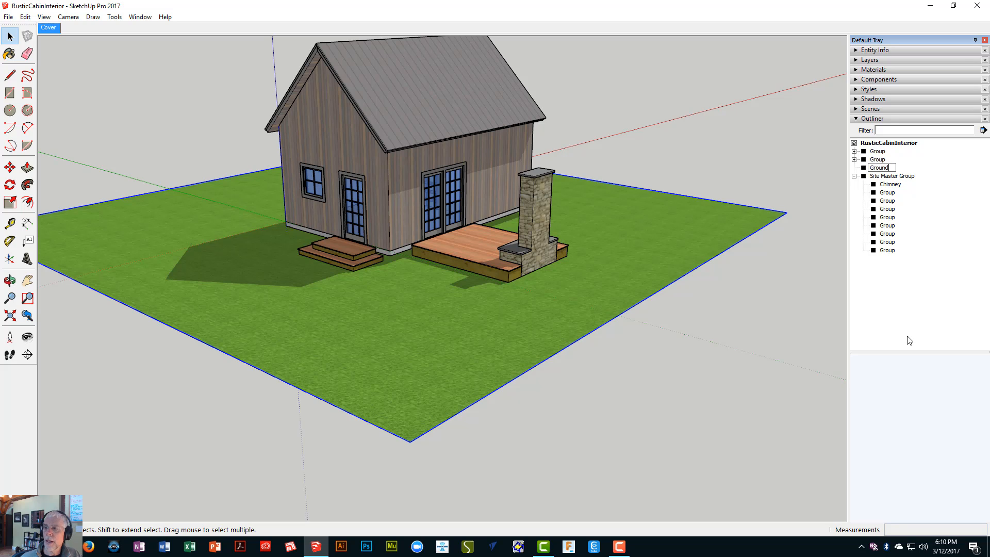
{"action": "key", "text": "Return"}
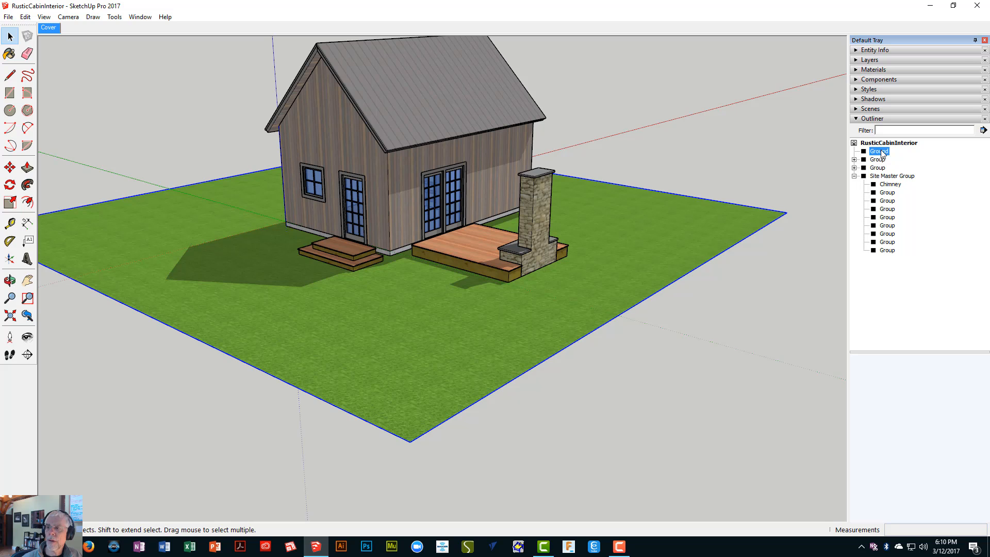
{"action": "left_click_drag", "start_coordinate": [882, 153], "coordinate": [892, 178]}
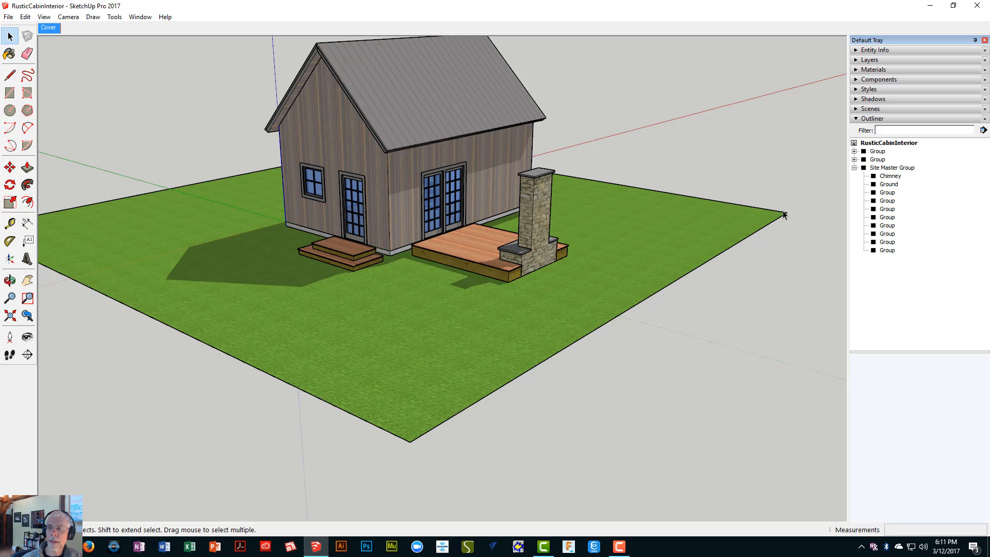
- Check that the Site Master Group includes the ground by hiding and unhiding it from the Outliner
{"action": "right_click", "coordinate": [881, 168]}
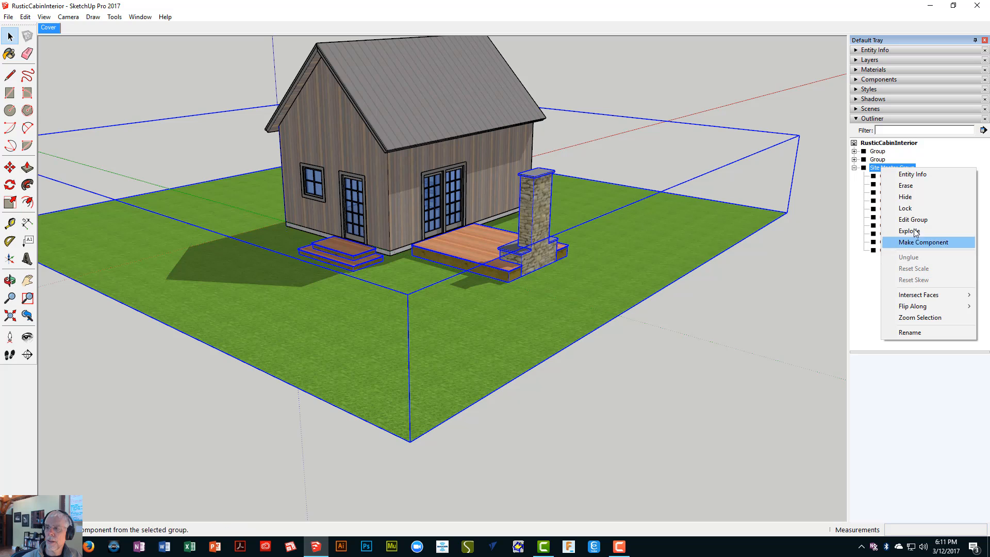
{"action": "left_click", "coordinate": [910, 201]}
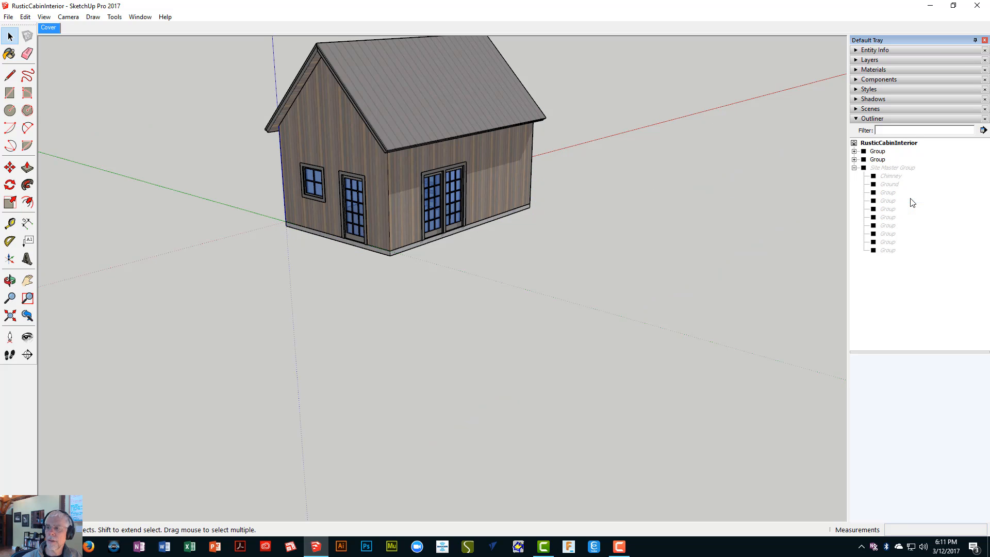
{"action": "right_click", "coordinate": [879, 170]}
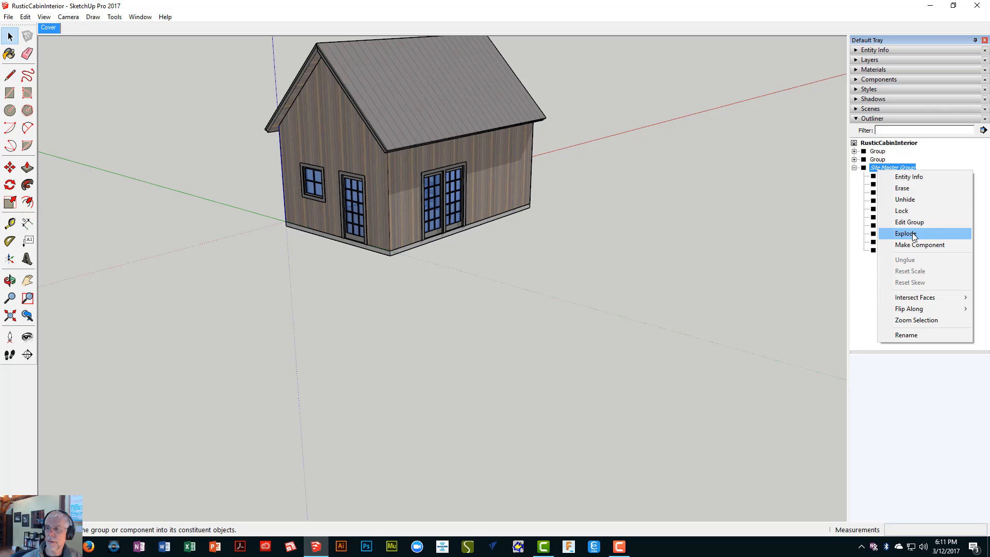
{"action": "left_click", "coordinate": [906, 200]}
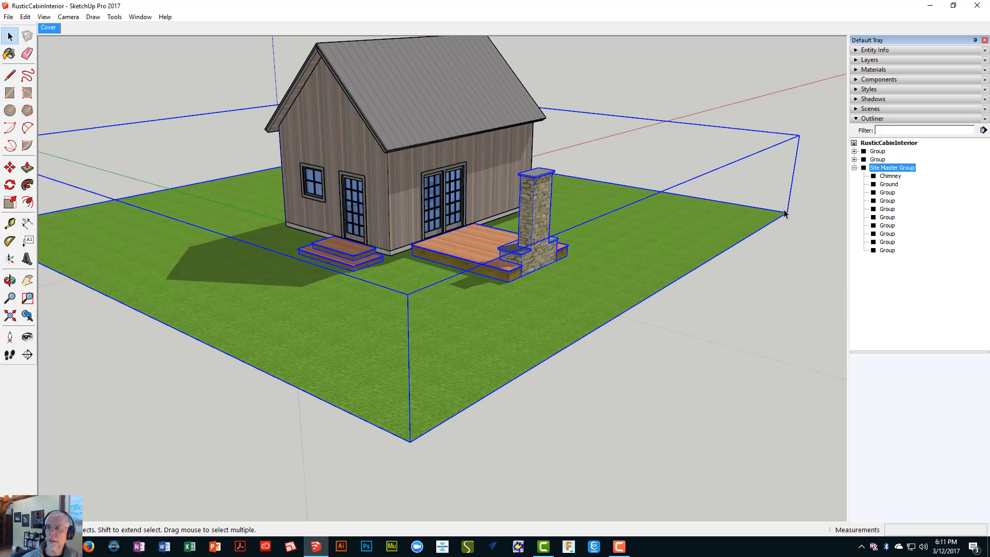
- Check that the SITE: layer controls the whole Site Master Group, including the ground, by hiding and showing the layer
{"action": "left_click", "coordinate": [869, 60]}
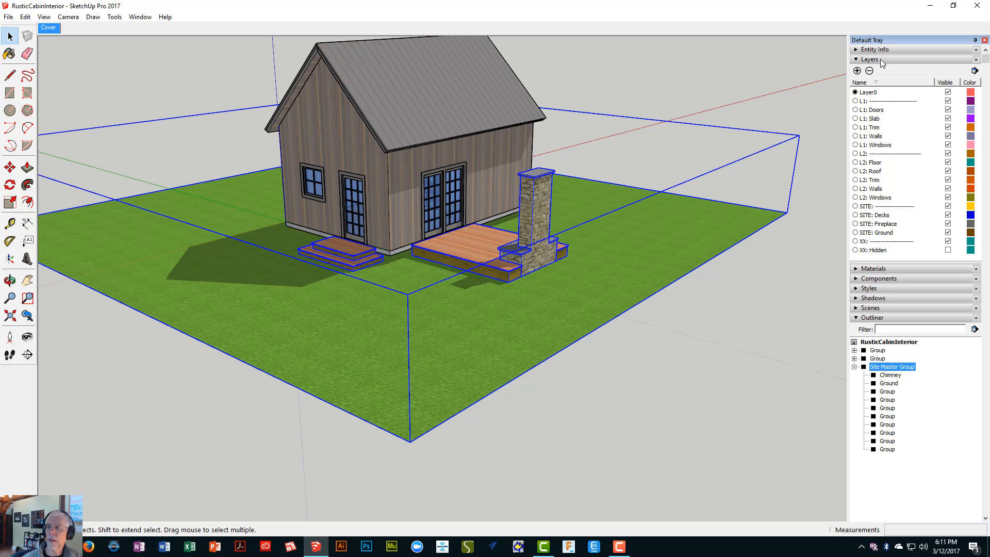
{"action": "left_click", "coordinate": [948, 206]}
{"action": "left_click", "coordinate": [947, 206]}
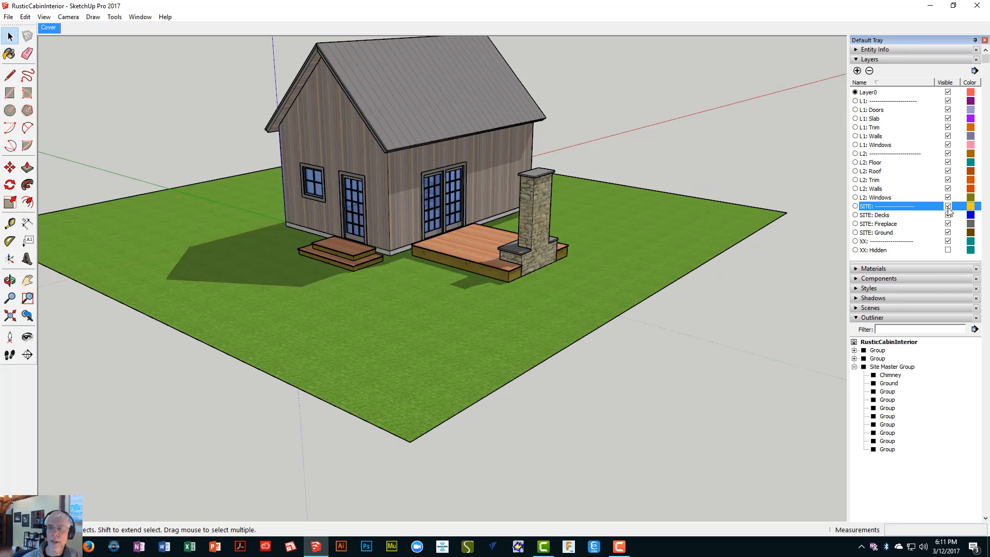
{"action": "left_click", "coordinate": [948, 206]}
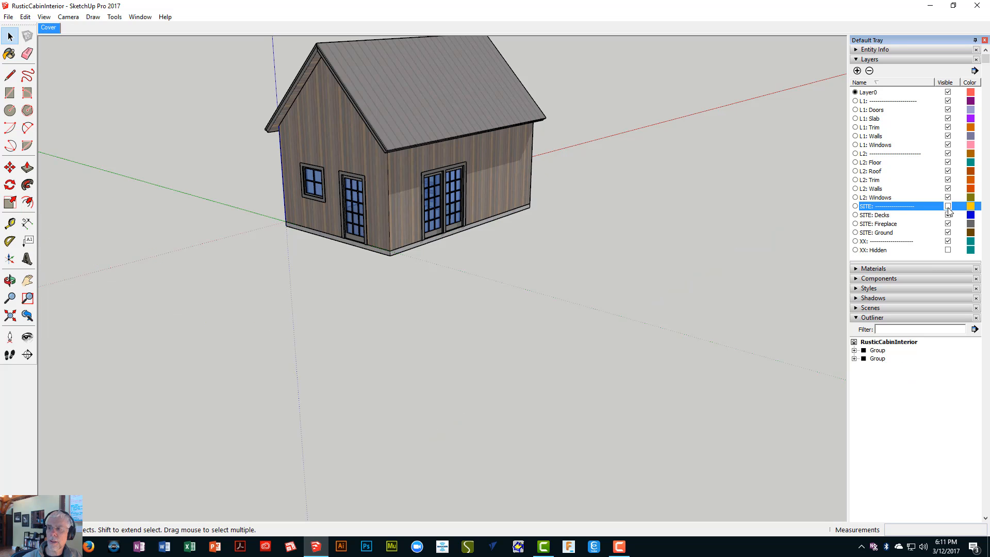
{"action": "left_click", "coordinate": [947, 206]}
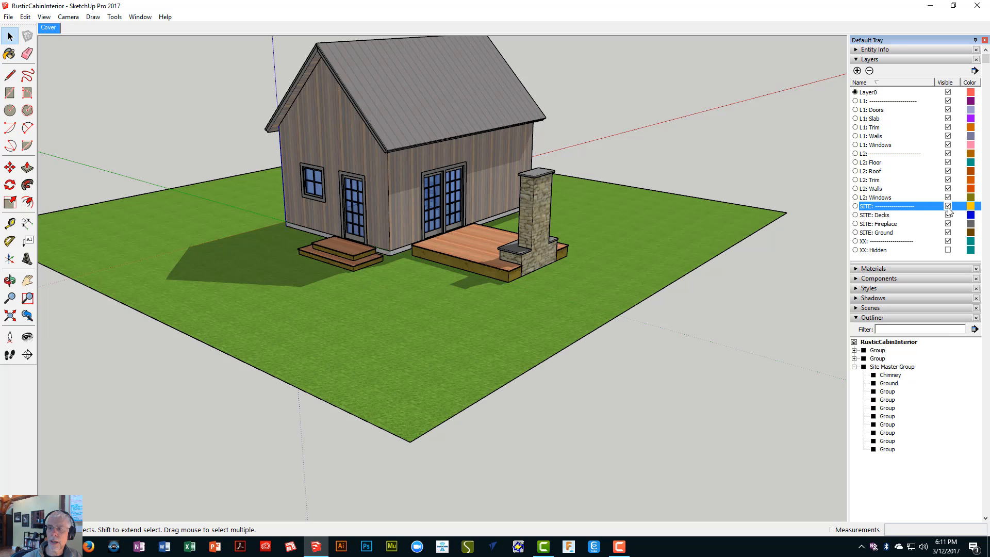
{"action": "left_click", "coordinate": [611, 262]}
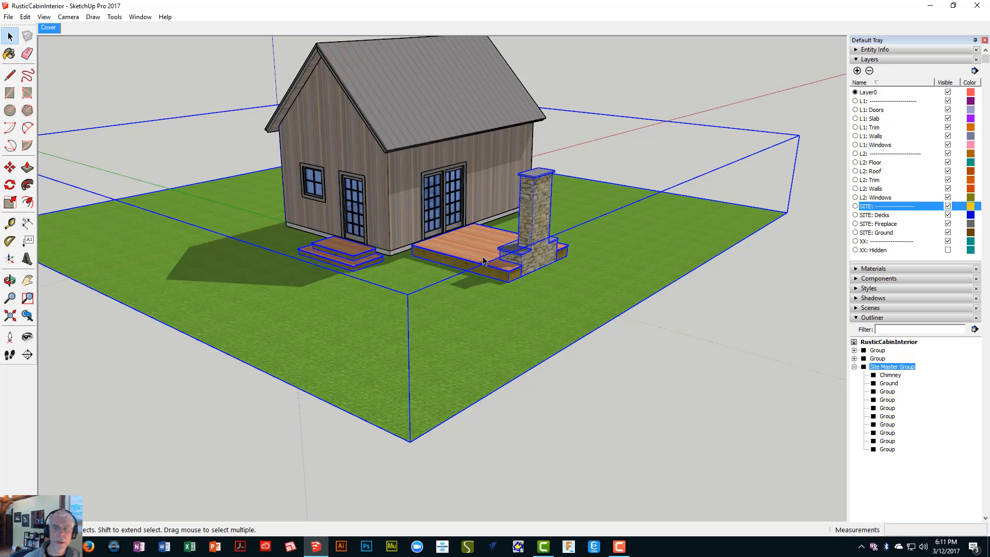
{"action": "middle_click_drag", "start_coordinate": [543, 285], "coordinate": [494, 289], "text": "shift"}
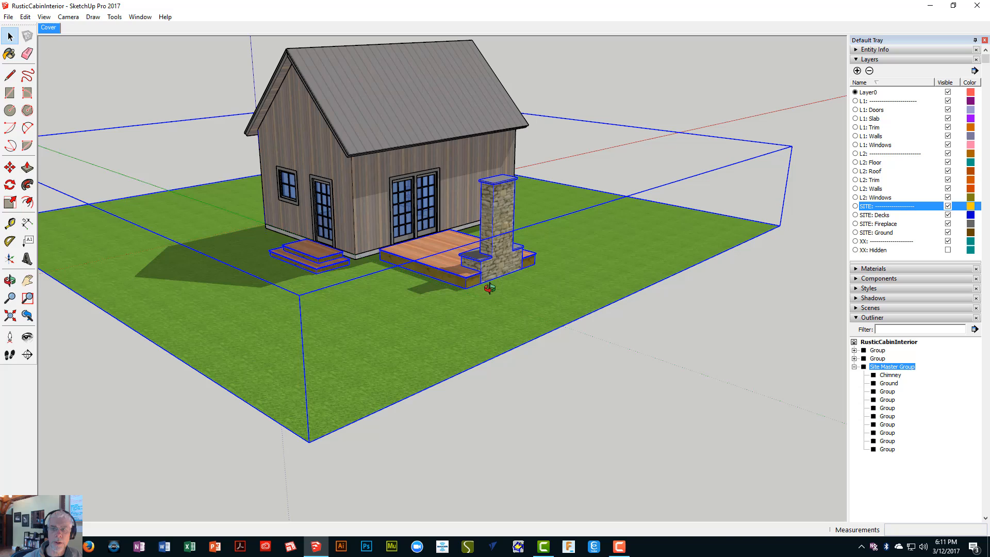
{"action": "left_click", "coordinate": [555, 381]}
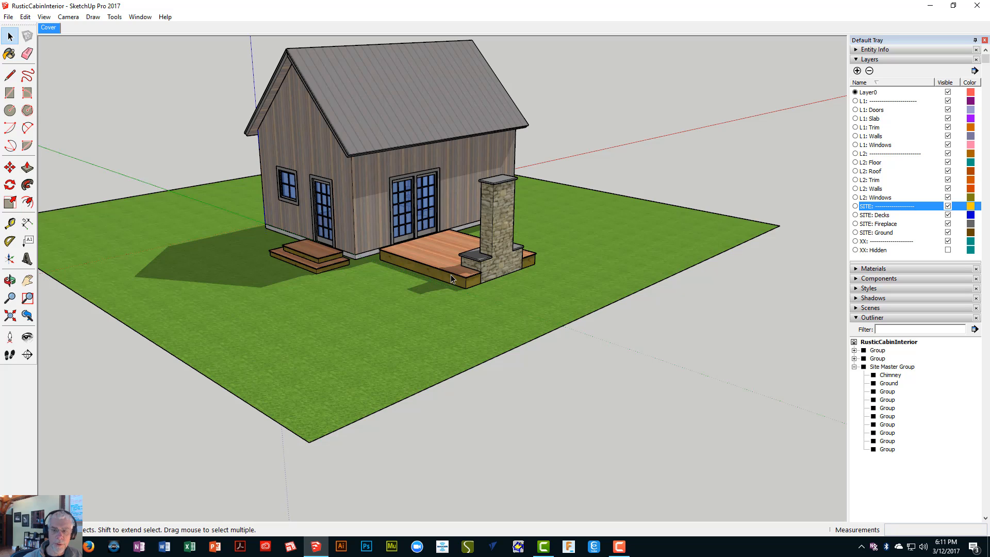
- Undo the nesting of the grass ground plane in the Site Master Group along with the Ground and Chimney renames
{"action": "key", "text": "ctrl+z"}
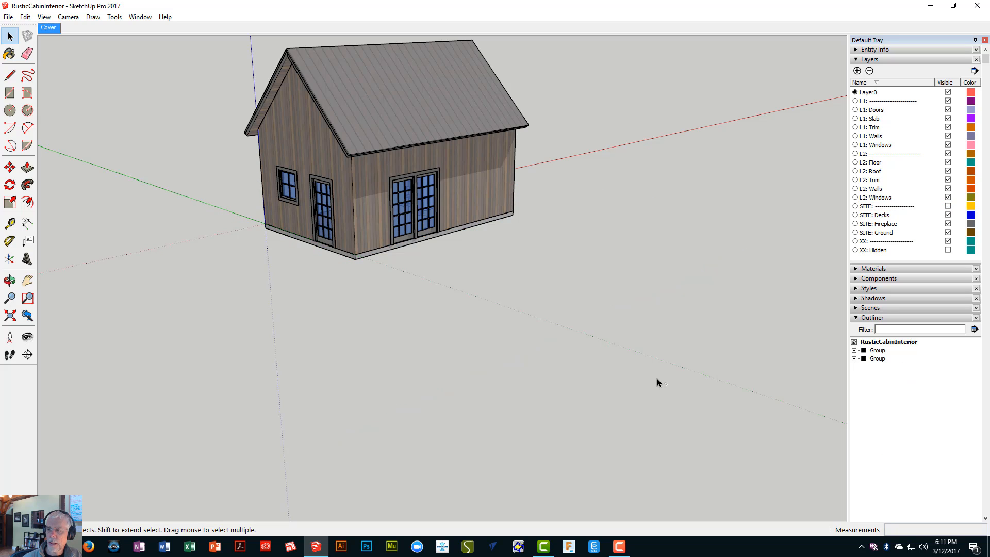
{"action": "key", "text": "ctrl+y"}
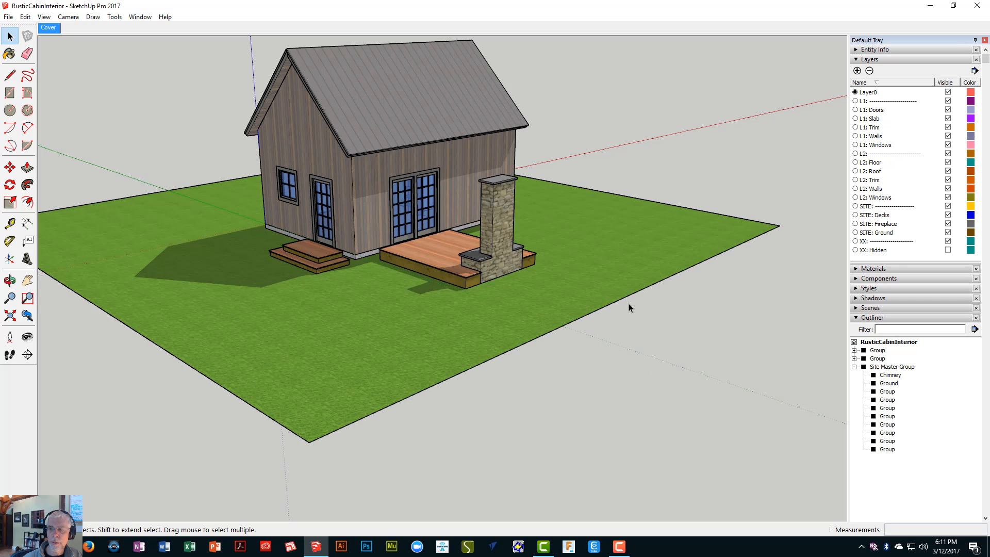
{"action": "left_click", "coordinate": [627, 284]}
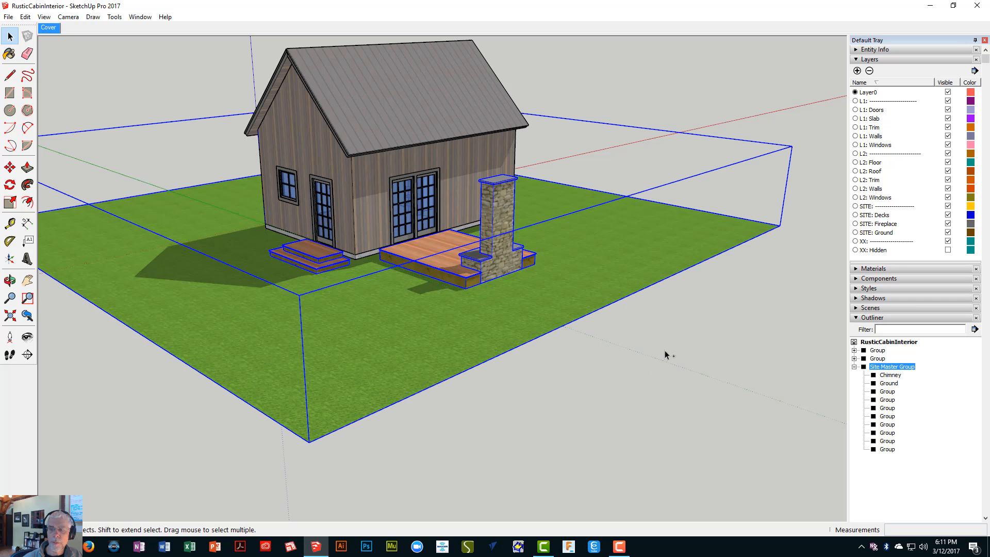
{"action": "key", "text": "ctrl+z"}
{"action": "key", "text": "ctrl+y"}
{"action": "key", "text": "ctrl+z"}
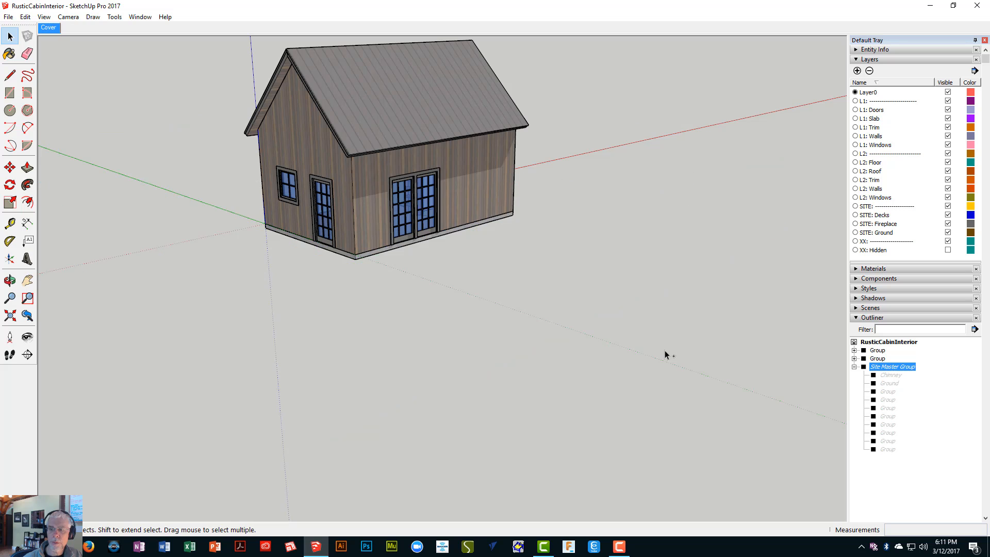
{"action": "key", "text": "ctrl+y"}
{"action": "left_click", "coordinate": [665, 355]}
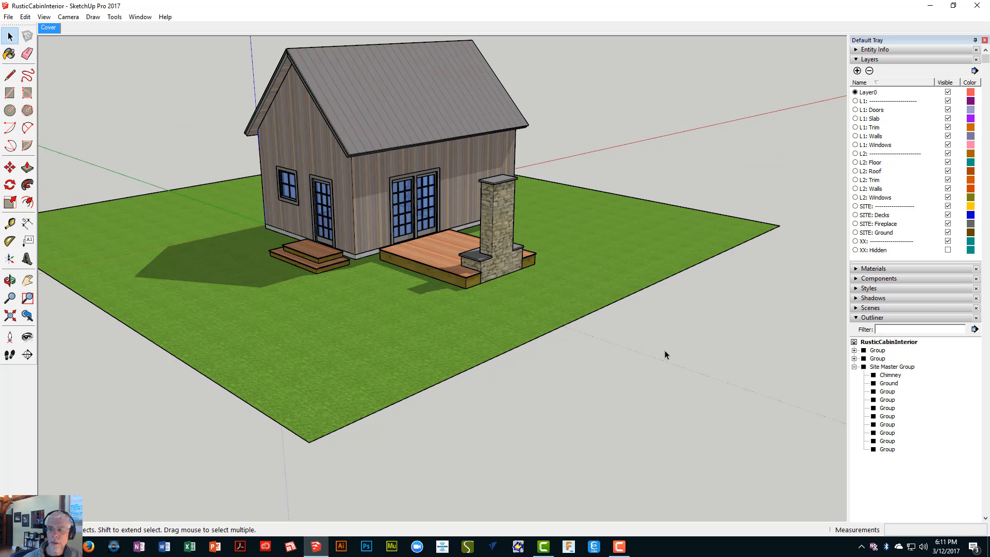
{"action": "left_click", "coordinate": [616, 291]}
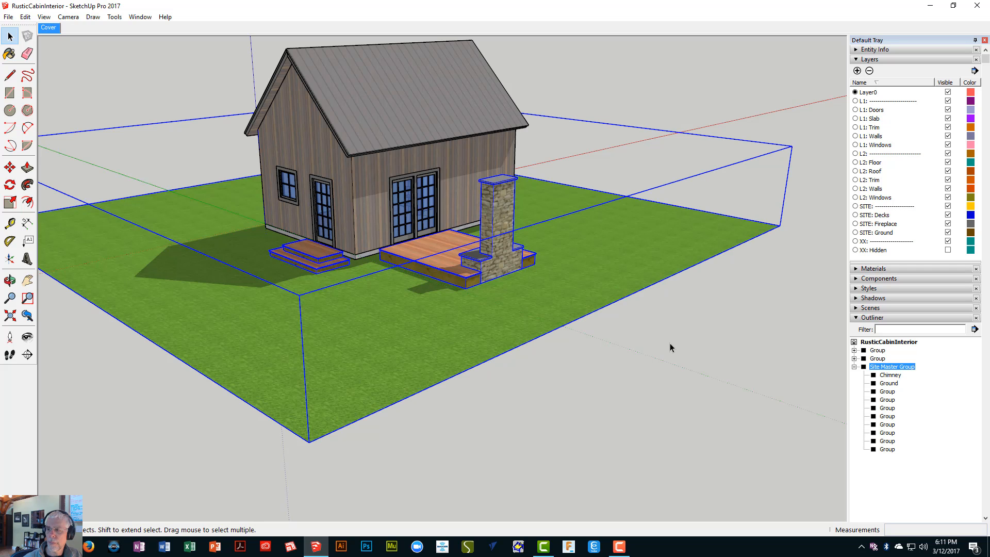
{"action": "key", "text": "ctrl+z"}
{"action": "key", "text": "ctrl+z"}
{"action": "key", "text": "ctrl+z"}
{"action": "key", "text": "ctrl+z"}
{"action": "key", "text": "ctrl+z"}
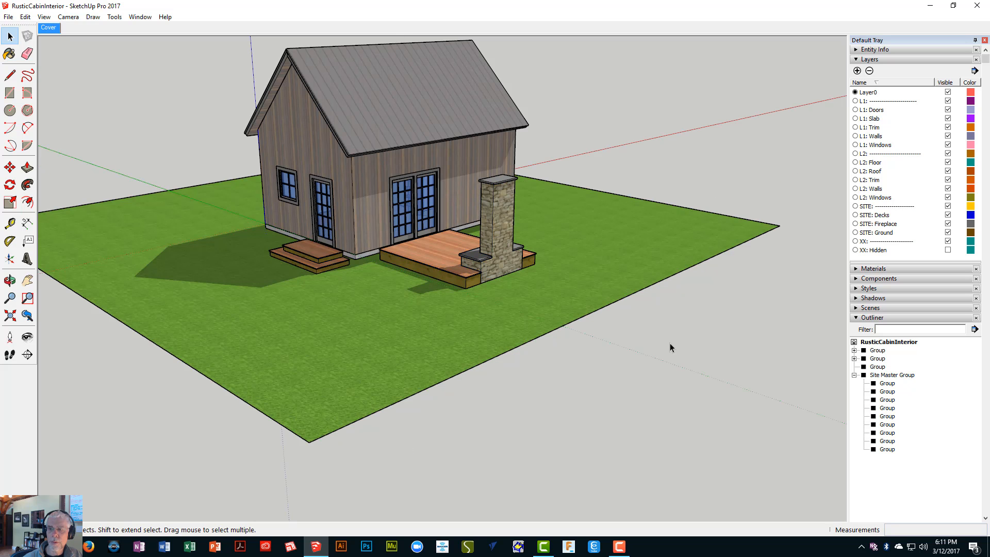
- Check that the ground plane and the Site Master Group are separate groups, and collapse the Outliner
{"action": "left_click", "coordinate": [614, 257]}
{"action": "middle_click_drag", "start_coordinate": [417, 320], "coordinate": [333, 361]}
{"action": "scroll", "coordinate": [532, 307], "scroll_direction": "up", "scroll_amount": 2}
{"action": "scroll", "coordinate": [540, 305], "scroll_direction": "down", "scroll_amount": 3}
{"action": "middle_click_drag", "start_coordinate": [540, 306], "coordinate": [519, 279]}
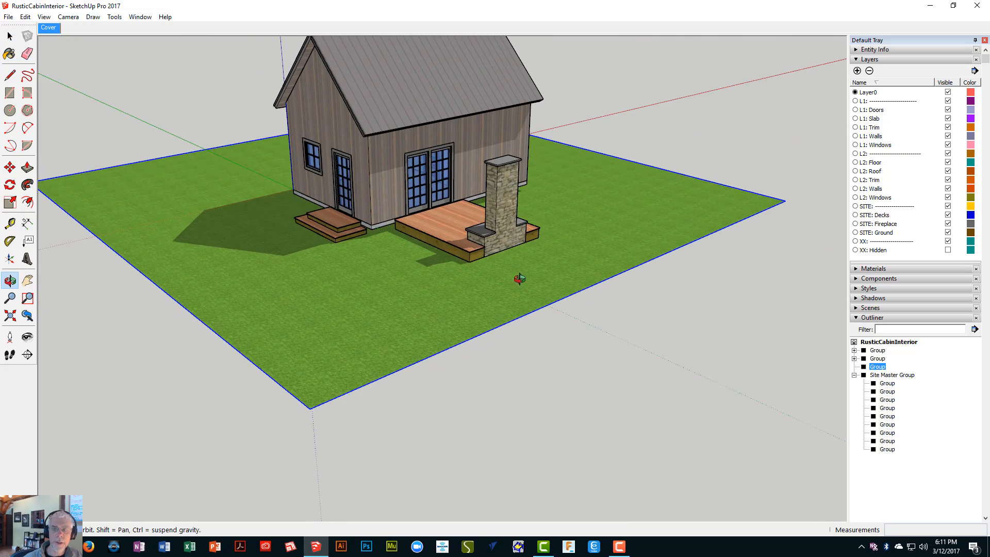
{"action": "left_click", "coordinate": [462, 237]}
{"action": "scroll", "coordinate": [454, 227], "scroll_direction": "up", "scroll_amount": 1}
{"action": "scroll", "coordinate": [454, 225], "scroll_direction": "up", "scroll_amount": 4}
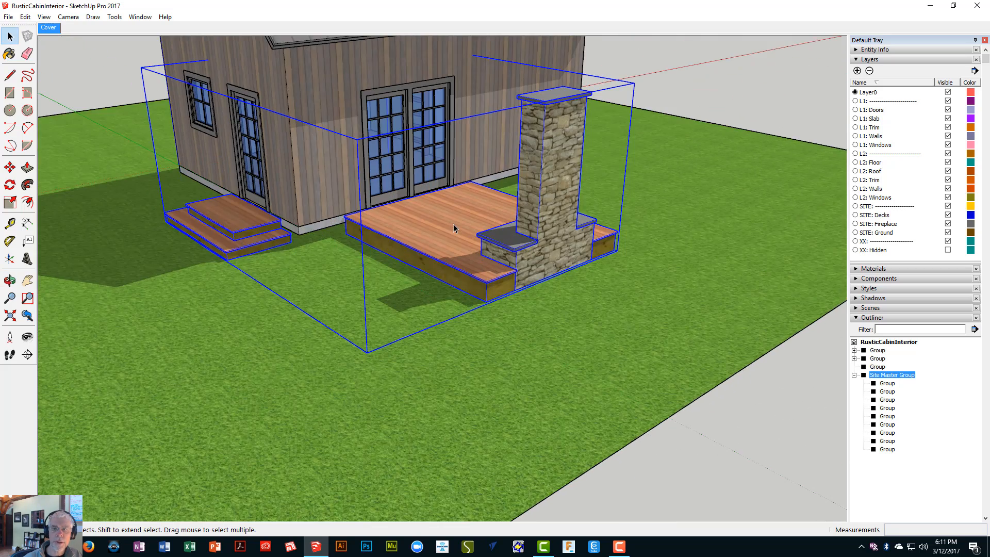
{"action": "scroll", "coordinate": [454, 225], "scroll_direction": "down", "scroll_amount": 4}
{"action": "middle_click_drag", "start_coordinate": [455, 225], "coordinate": [437, 225], "text": "shift"}
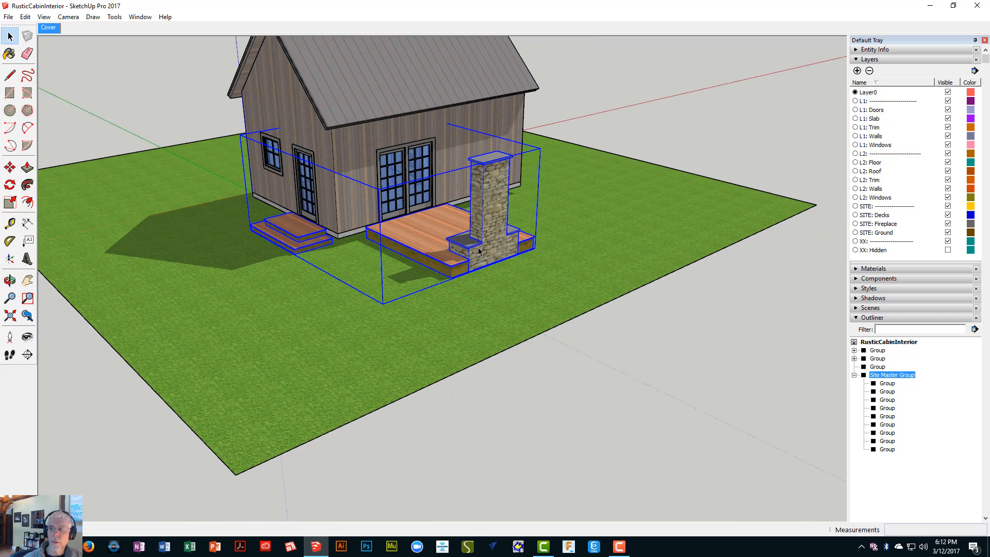
{"action": "left_click", "coordinate": [900, 322]}
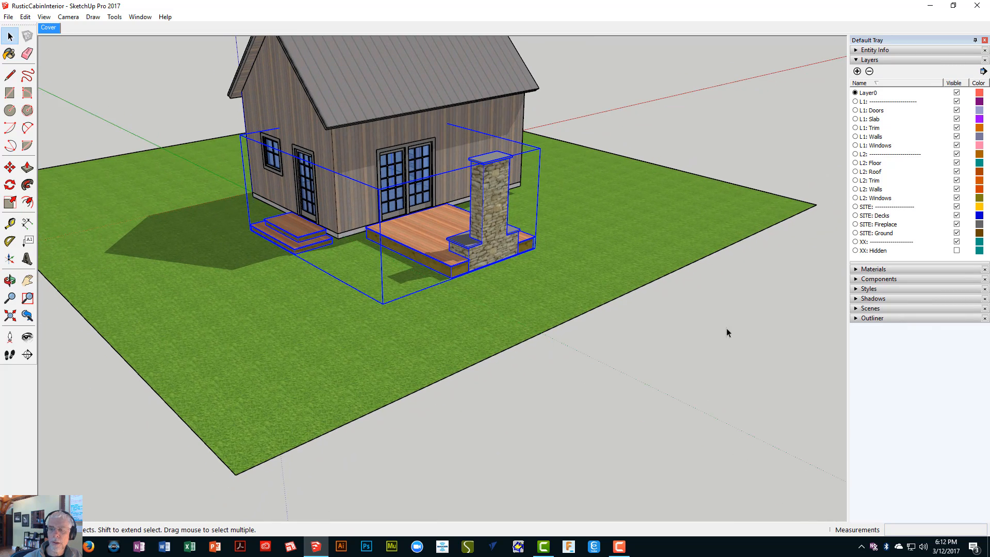
- Cut the grass ground plane group and open the Site Master Group for editing
{"action": "middle_click_drag", "start_coordinate": [382, 311], "coordinate": [425, 361]}
{"action": "left_click", "coordinate": [420, 380]}
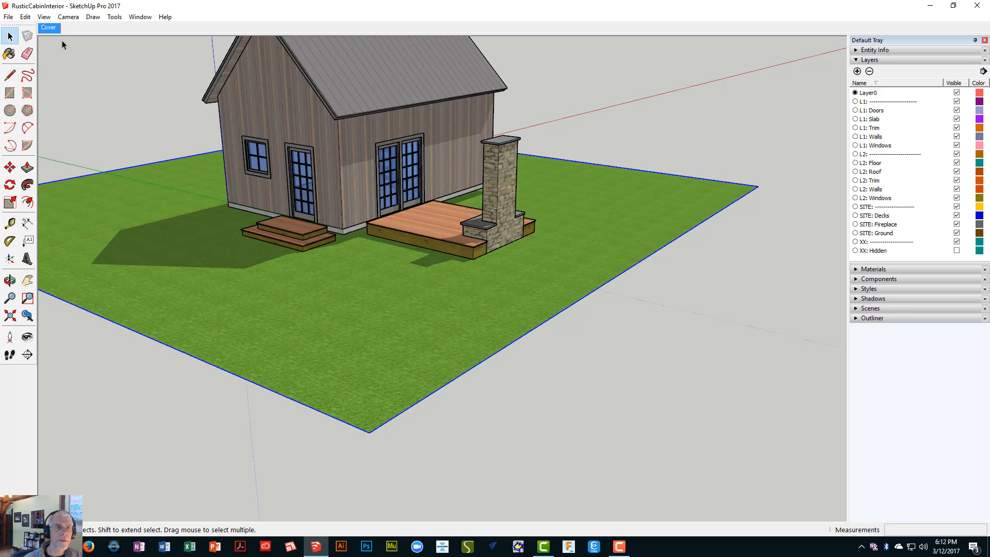
{"action": "left_click", "coordinate": [27, 17]}
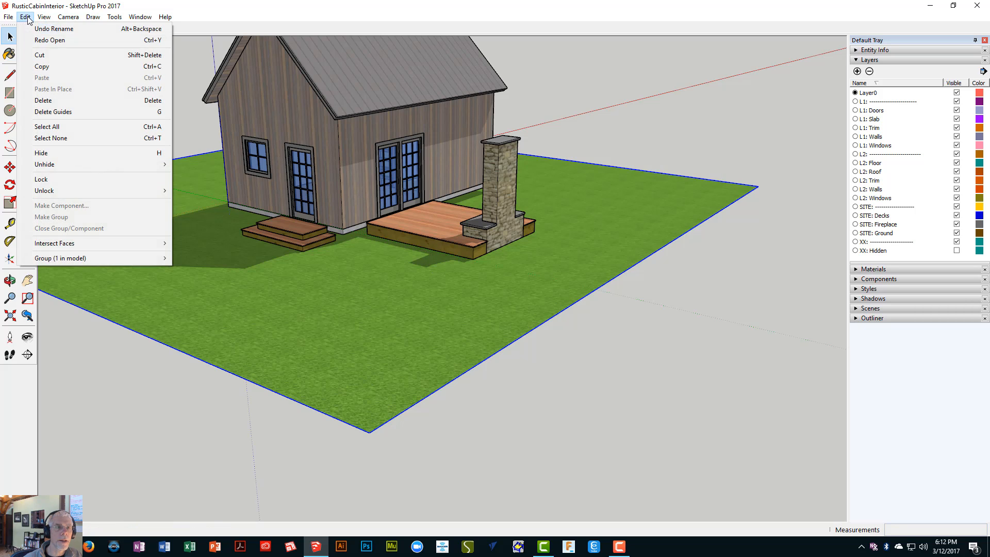
{"action": "left_click", "coordinate": [45, 54]}
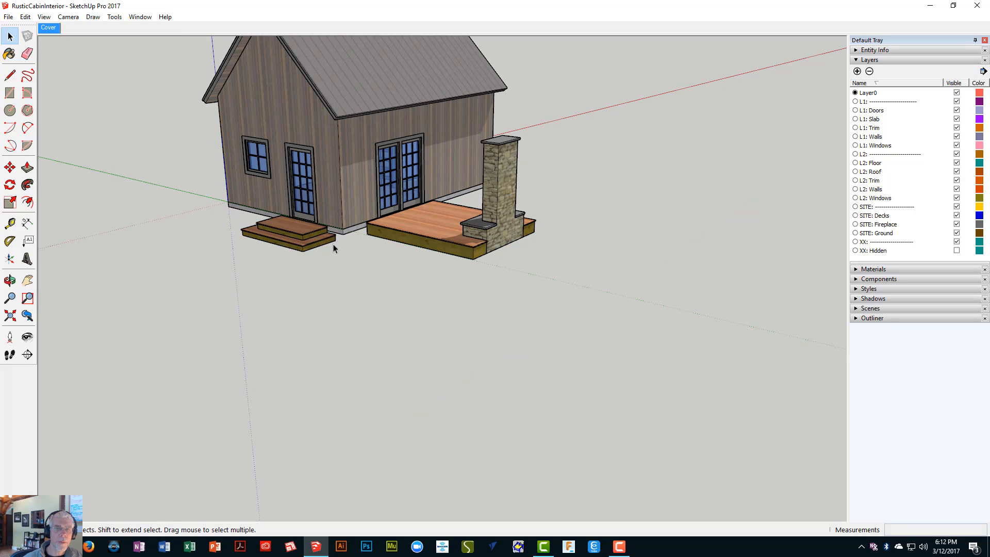
{"action": "double_click", "coordinate": [428, 232]}
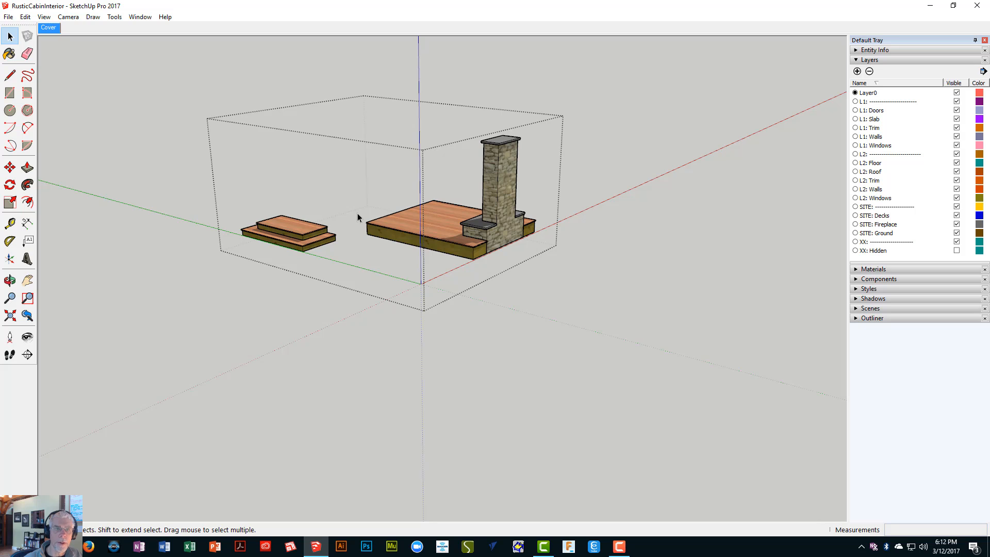
- Paste the ground plane in place inside the Site Master Group and close the group
{"action": "left_click", "coordinate": [25, 16]}
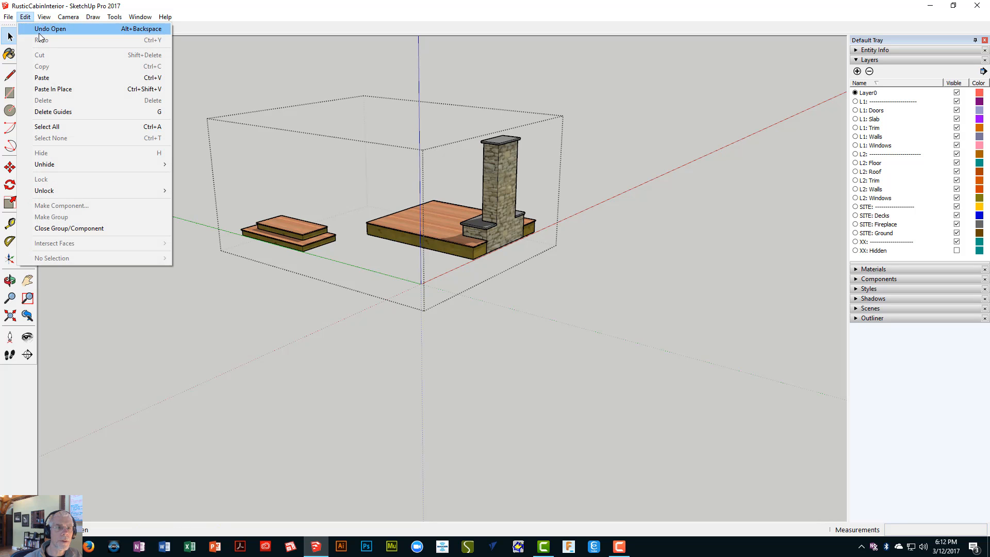
{"action": "left_click", "coordinate": [67, 89]}
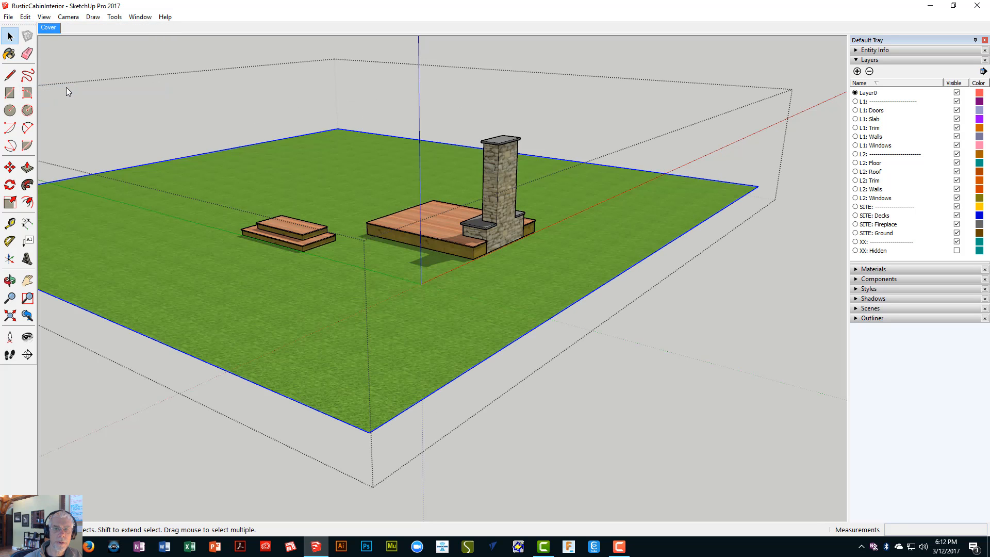
{"action": "right_click", "coordinate": [755, 286]}
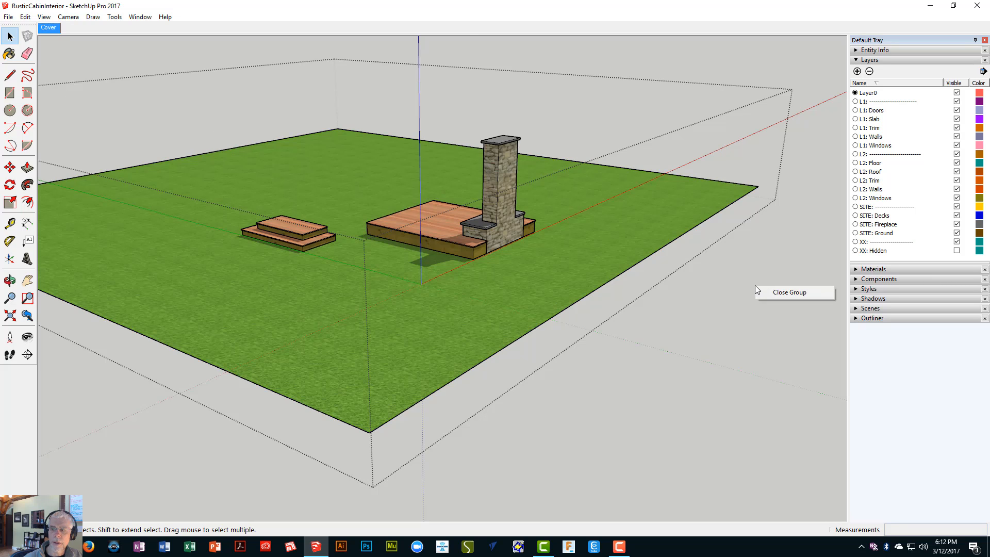
{"action": "left_click", "coordinate": [765, 293]}
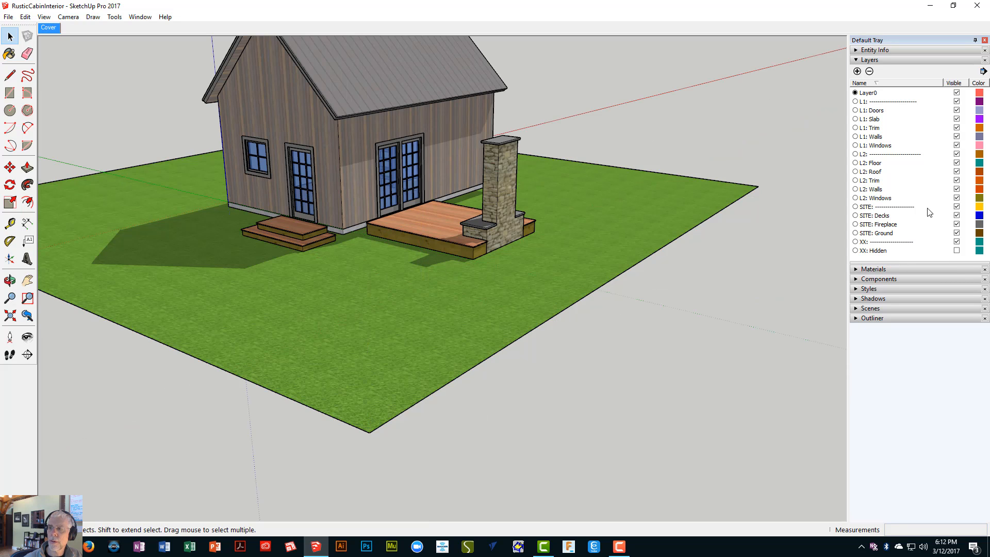
- Check that the pasted ground follows the Site Master Group by hiding and showing the SITE: layer
{"action": "left_click", "coordinate": [957, 207]}
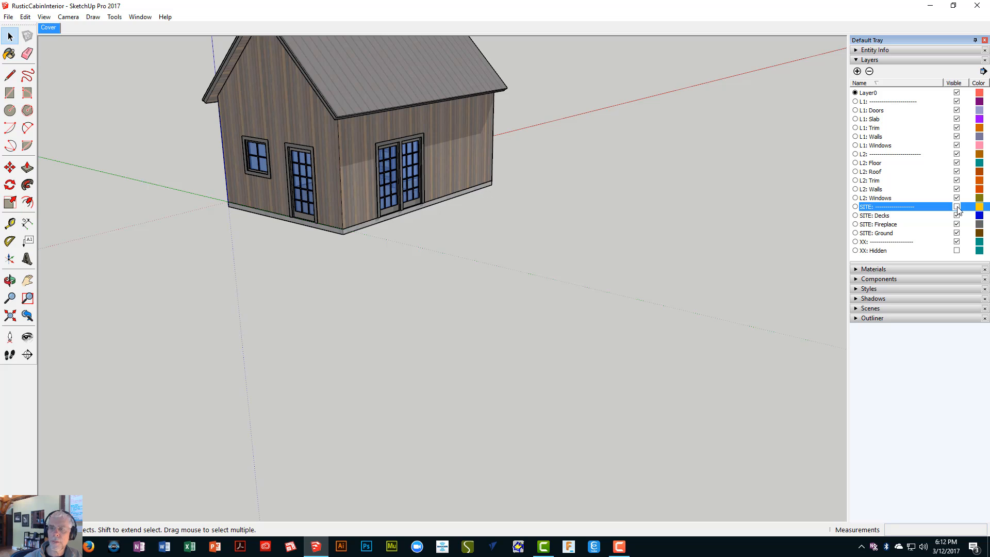
{"action": "left_click", "coordinate": [956, 206]}
{"action": "left_click", "coordinate": [957, 207]}
{"action": "left_click", "coordinate": [956, 207]}
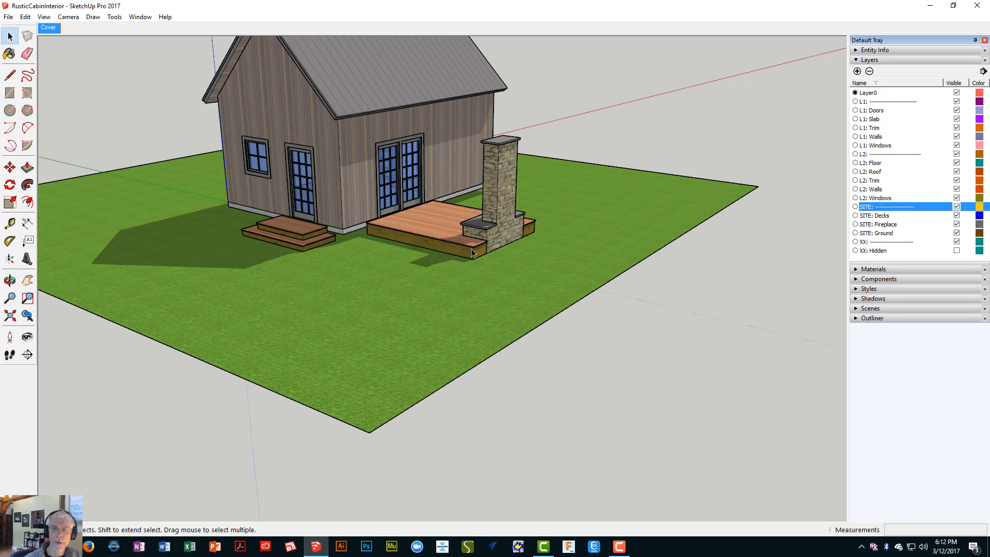
- Undo the SITE: layer toggles, the closing of the Site Master Group and the in-place paste of the ground
{"action": "key", "text": "ctrl+z"}
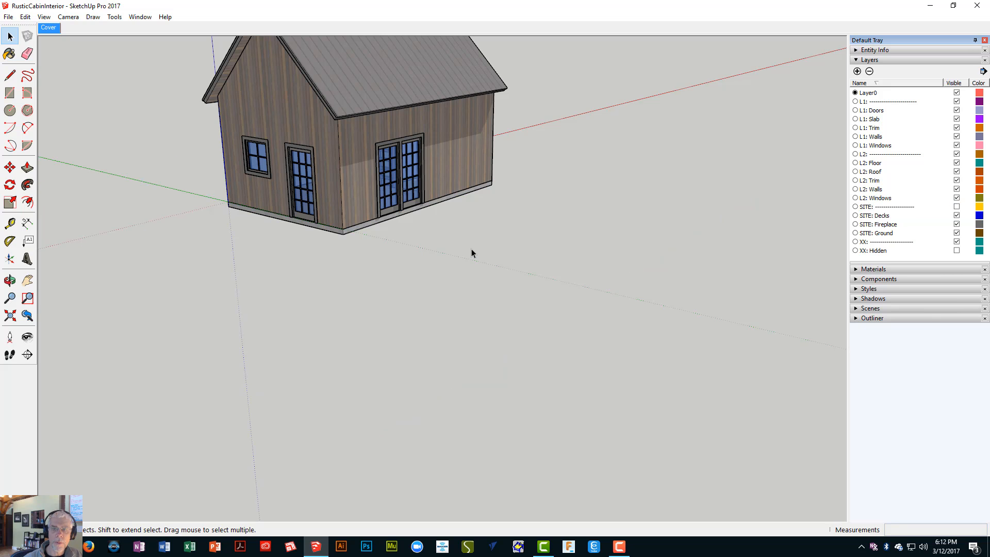
{"action": "key", "text": "ctrl+z"}
{"action": "key", "text": "ctrl+z"}
{"action": "key", "text": "ctrl+z"}
{"action": "key", "text": "ctrl+z"}
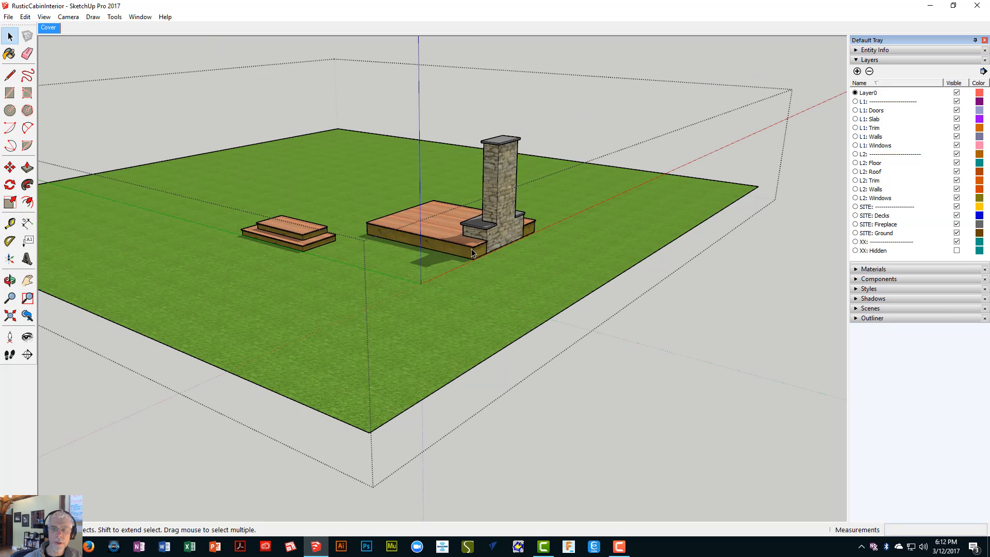
{"action": "key", "text": "ctrl+z"}
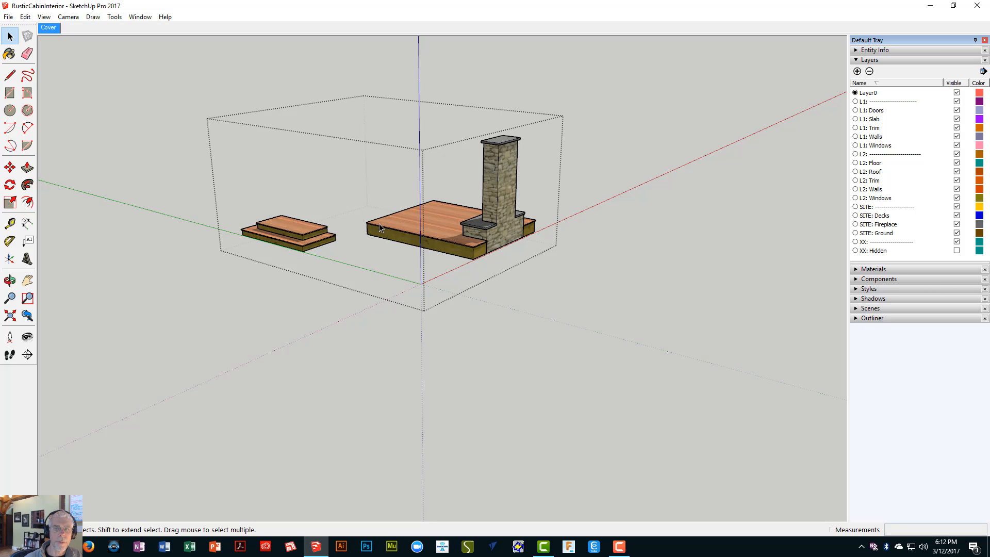
- Try a regular paste of the ground plane into the open Site Master Group, positioning it by eye, and undo it
{"action": "left_click", "coordinate": [25, 17]}
{"action": "left_click", "coordinate": [49, 78]}
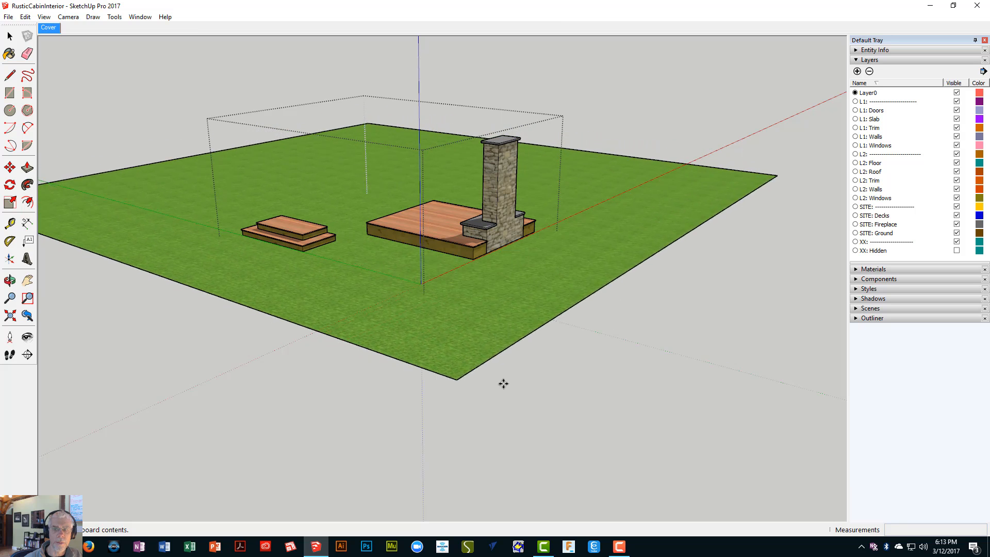
{"action": "left_click", "coordinate": [370, 342]}
{"action": "key", "text": "m"}
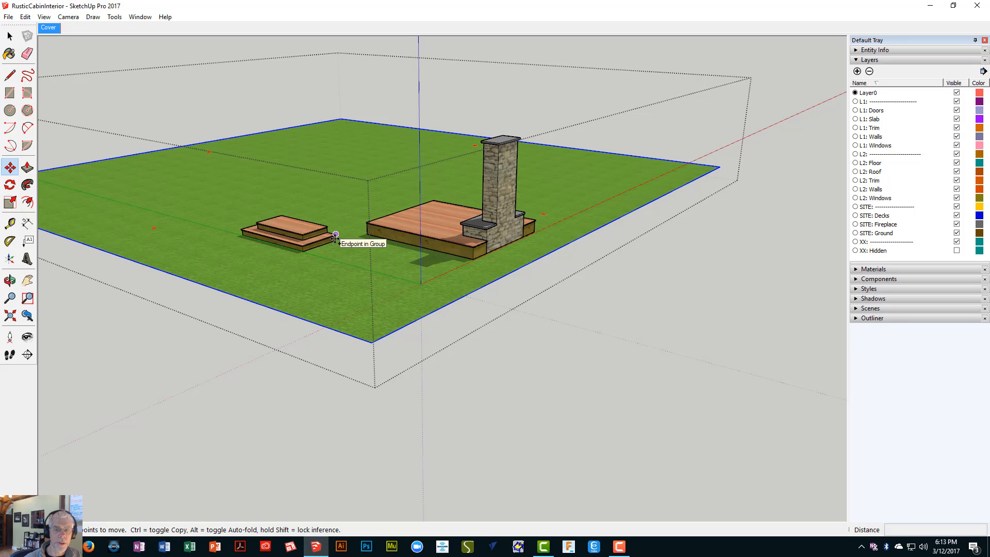
{"action": "key", "text": "ctrl+z"}
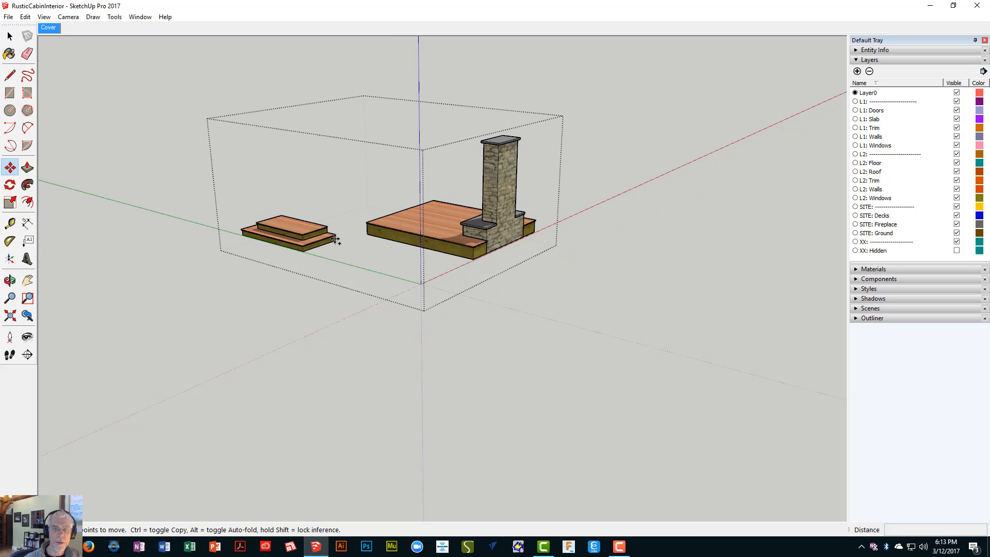
- Paste the ground plane in place inside the open Site Master Group and close the group
{"action": "left_click", "coordinate": [26, 17]}
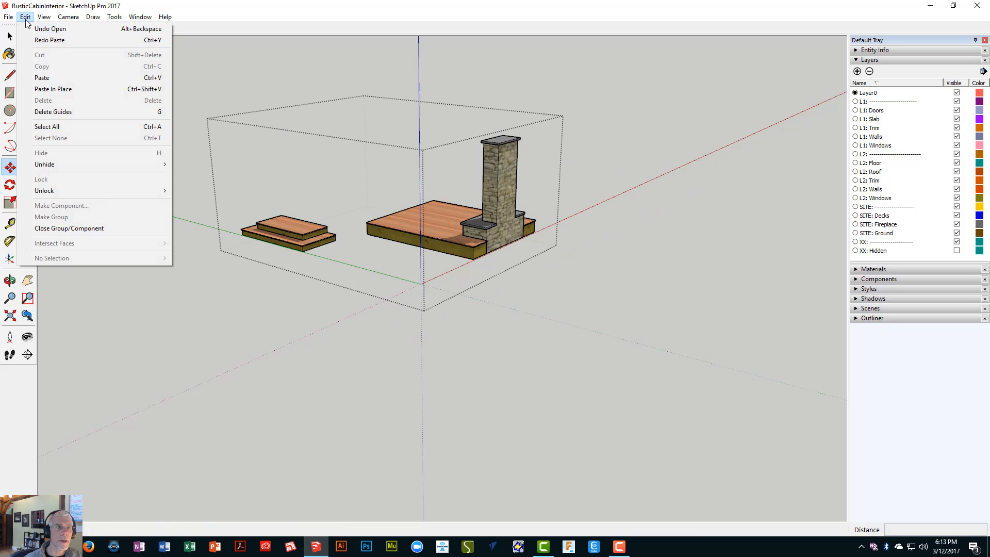
{"action": "left_click", "coordinate": [72, 88]}
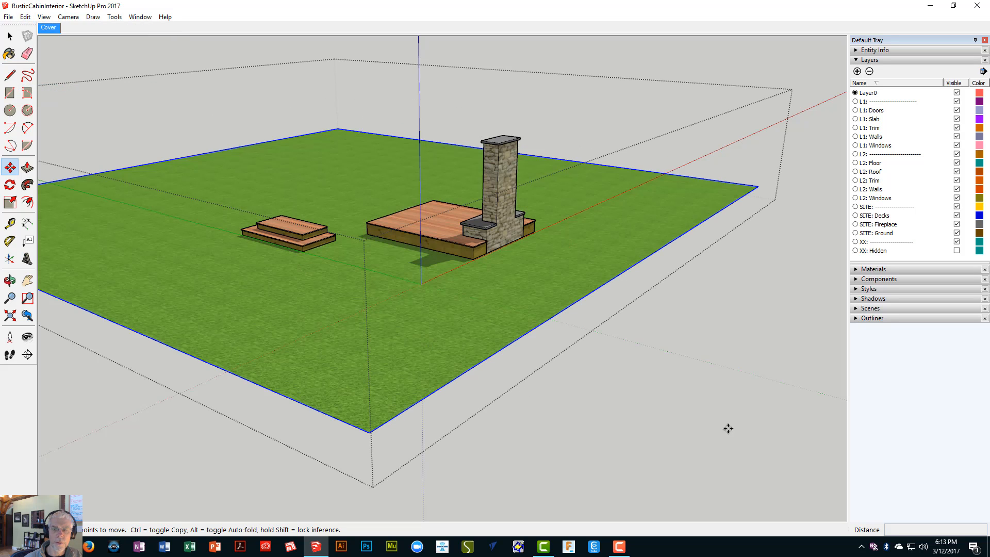
{"action": "right_click", "coordinate": [647, 347]}
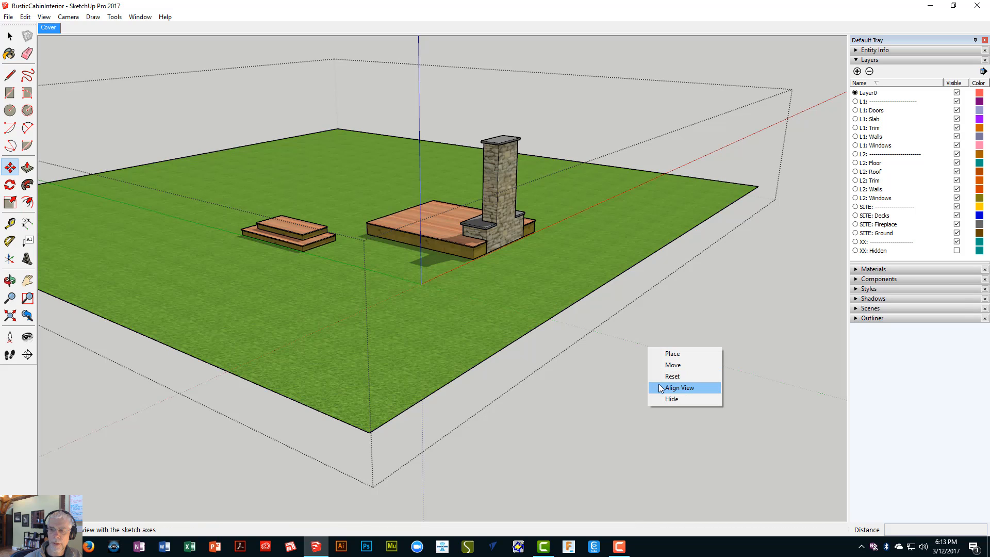
{"action": "right_click", "coordinate": [725, 306]}
{"action": "left_click", "coordinate": [736, 313]}
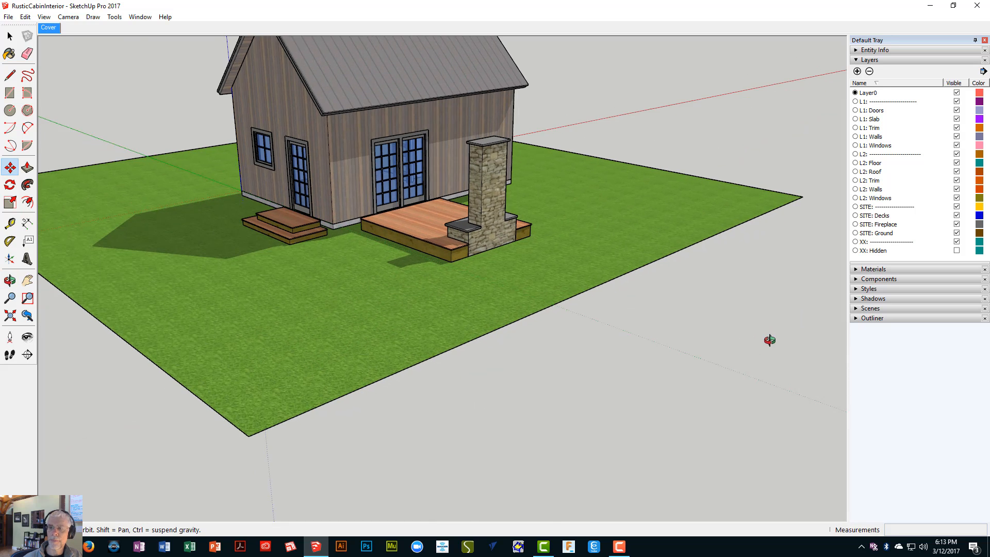
- Check the level master groups by hiding and showing the L2: and L1: divider layers in turn
{"action": "scroll", "coordinate": [769, 338], "scroll_direction": "down", "scroll_amount": 5}
{"action": "middle_click_drag", "start_coordinate": [650, 326], "coordinate": [696, 304]}
{"action": "key", "text": "m"}
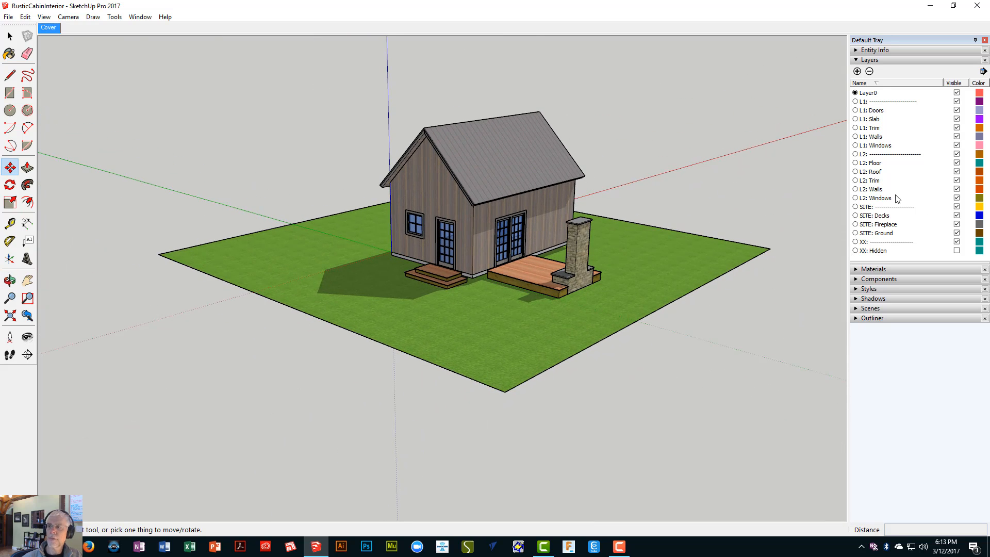
{"action": "left_click", "coordinate": [956, 155]}
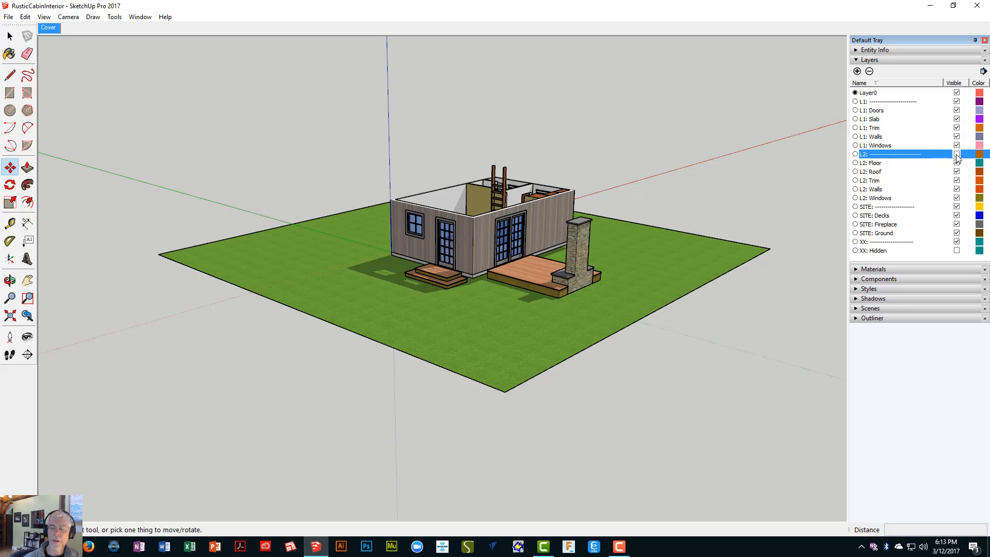
{"action": "left_click", "coordinate": [956, 155]}
{"action": "left_click", "coordinate": [957, 102]}
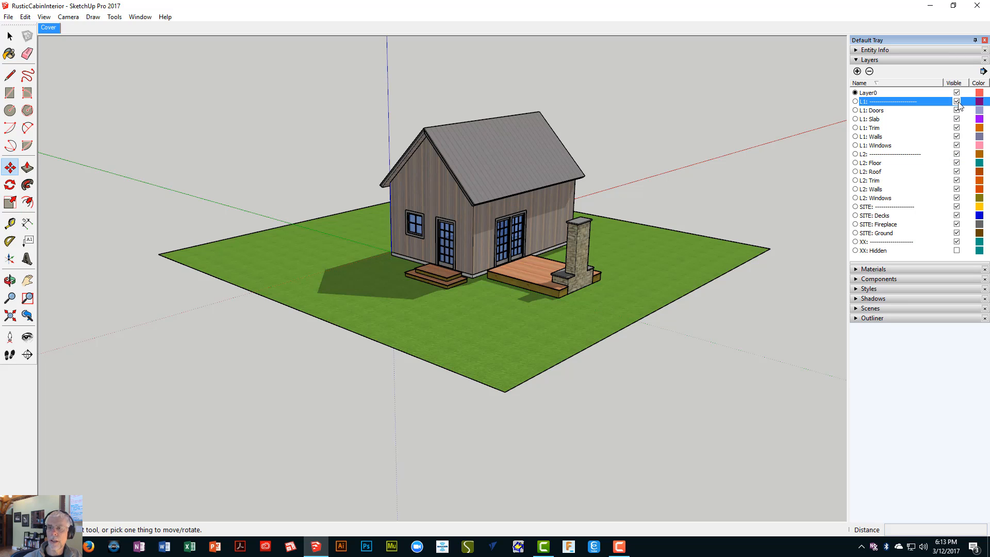
{"action": "mouse_move", "coordinate": [464, 268]}
{"action": "middle_mouse_down"}
{"action": "mouse_move", "coordinate": [515, 172]}
{"action": "mouse_move", "coordinate": [530, 100]}
{"action": "mouse_move", "coordinate": [451, 267]}
{"action": "middle_mouse_up"}
{"action": "left_click", "coordinate": [957, 101]}
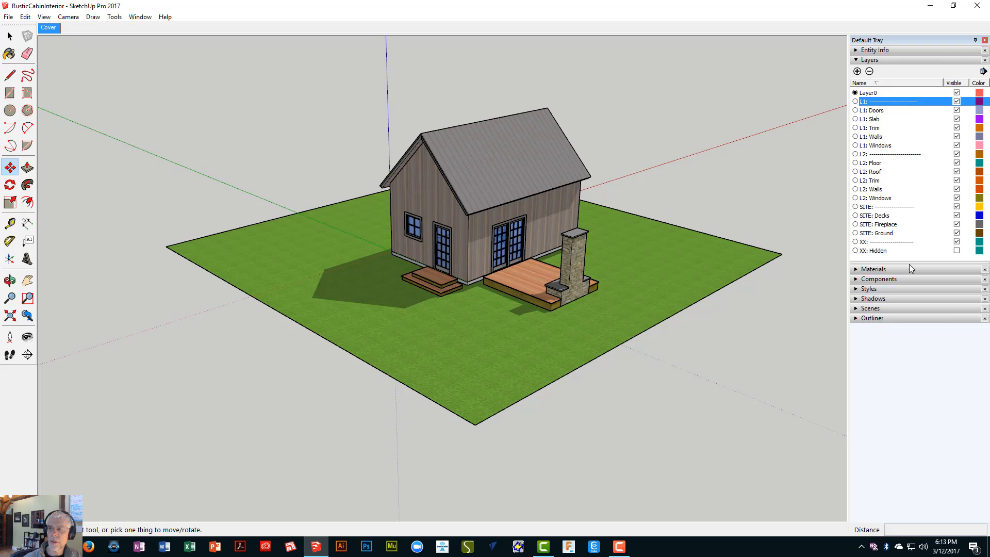
- Show the XX: Hidden layer, delete the leftover rectangle beside the cabin, and hide the layer again
{"action": "left_click", "coordinate": [957, 251]}
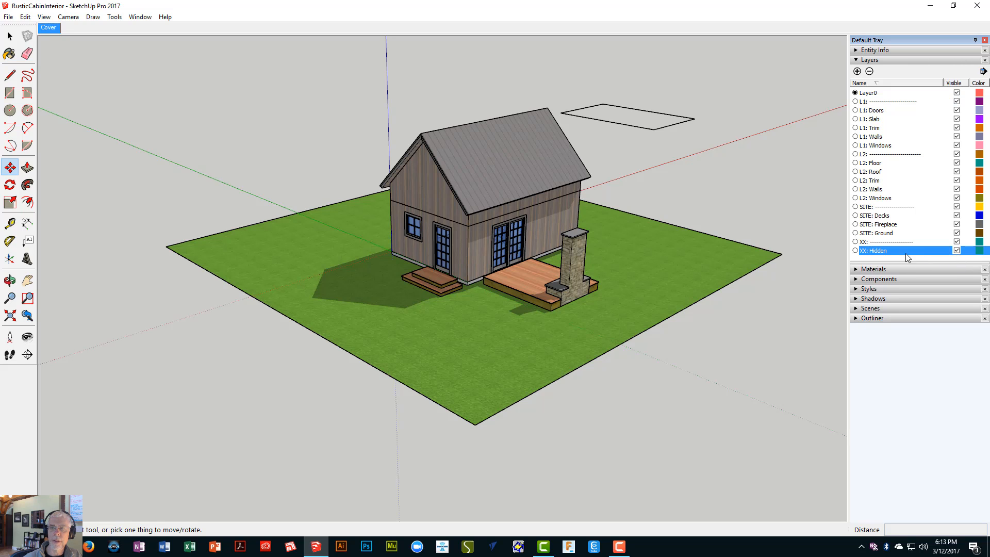
{"action": "middle_click_drag", "start_coordinate": [721, 186], "coordinate": [330, 206]}
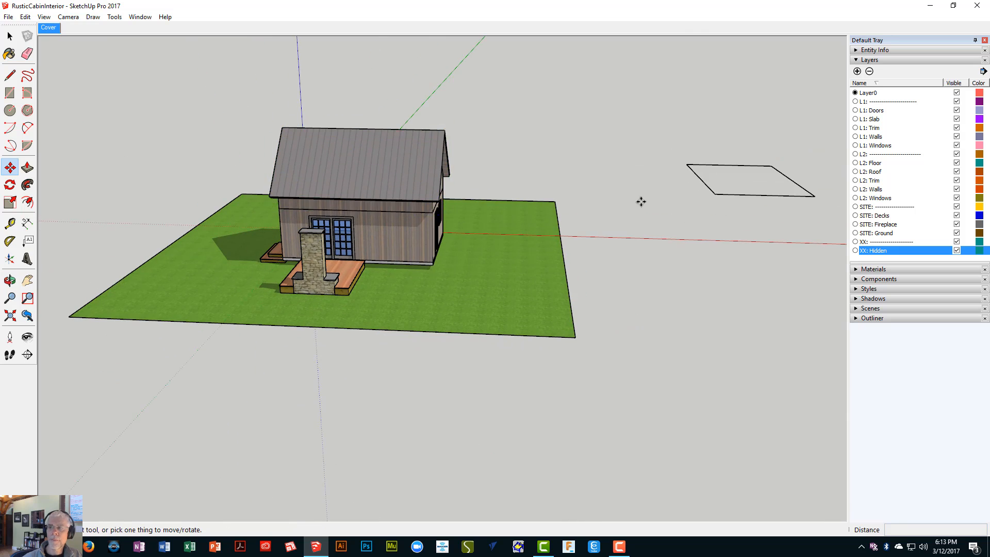
{"action": "middle_click_drag", "start_coordinate": [628, 203], "coordinate": [361, 247], "text": "shift"}
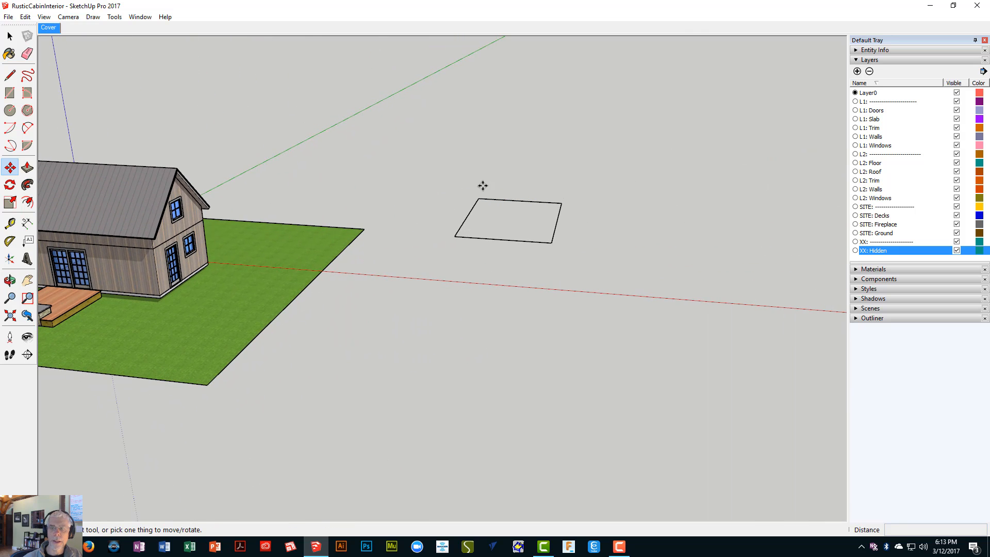
{"action": "key", "text": "space"}
{"action": "left_click_drag", "start_coordinate": [453, 166], "coordinate": [595, 284]}
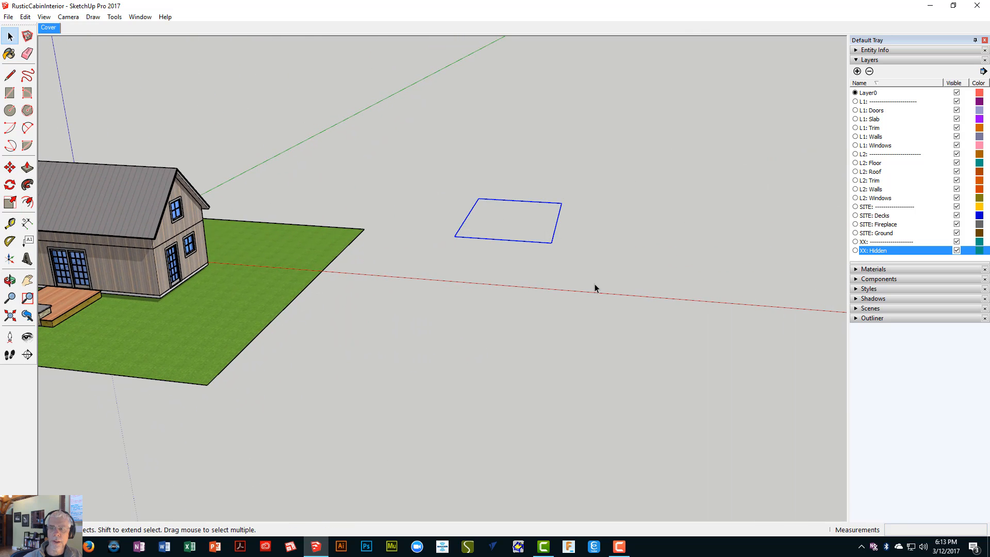
{"action": "key", "text": "Delete"}
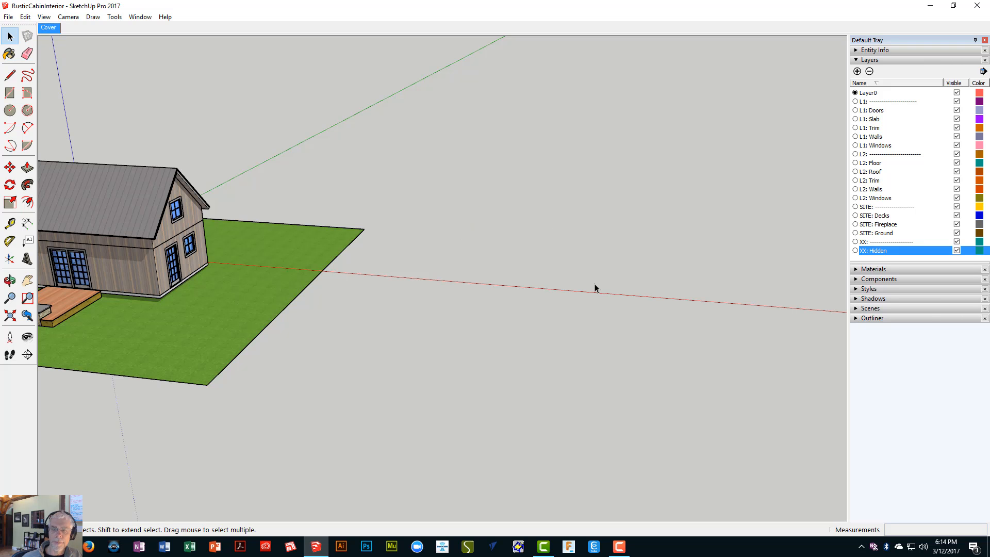
{"action": "left_click", "coordinate": [956, 251]}
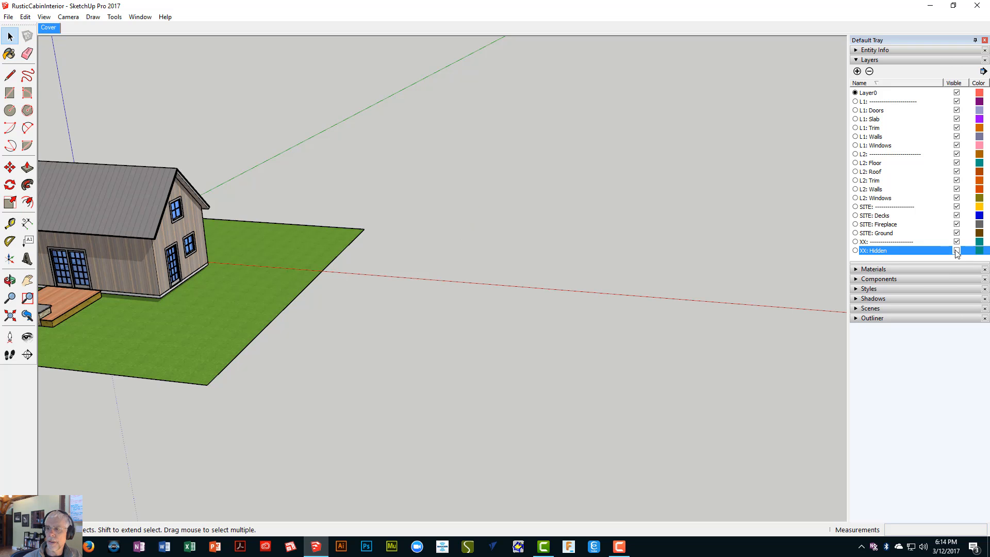
- View the cabin from several sides and frame a closer corner view showing the entry steps, deck and fireplace
{"action": "middle_click_drag", "start_coordinate": [103, 288], "coordinate": [189, 267]}
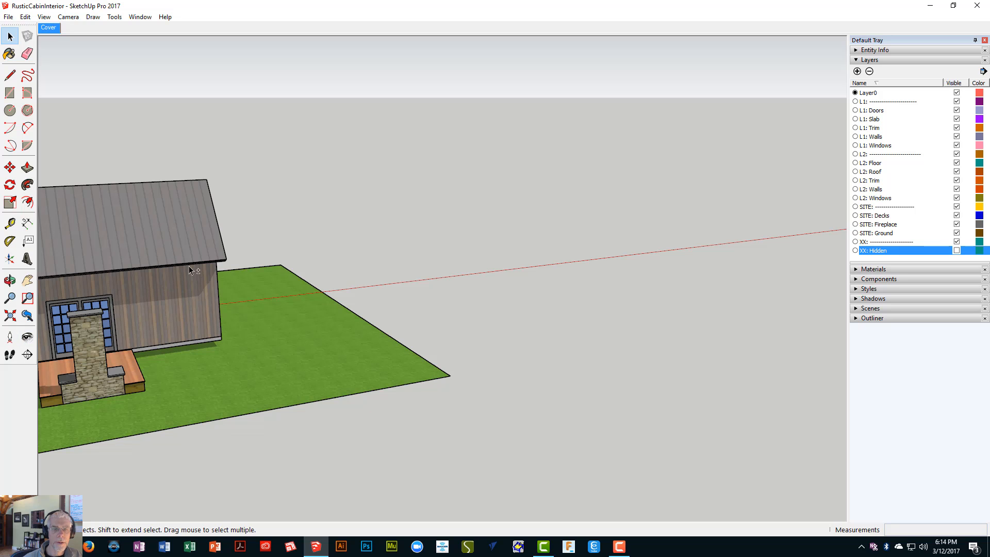
{"action": "middle_click_drag", "start_coordinate": [134, 303], "coordinate": [449, 286], "text": "shift"}
{"action": "mouse_move", "coordinate": [449, 286]}
{"action": "middle_mouse_down"}
{"action": "mouse_move", "coordinate": [424, 274]}
{"action": "mouse_move", "coordinate": [345, 270]}
{"action": "mouse_move", "coordinate": [442, 274]}
{"action": "middle_mouse_up"}
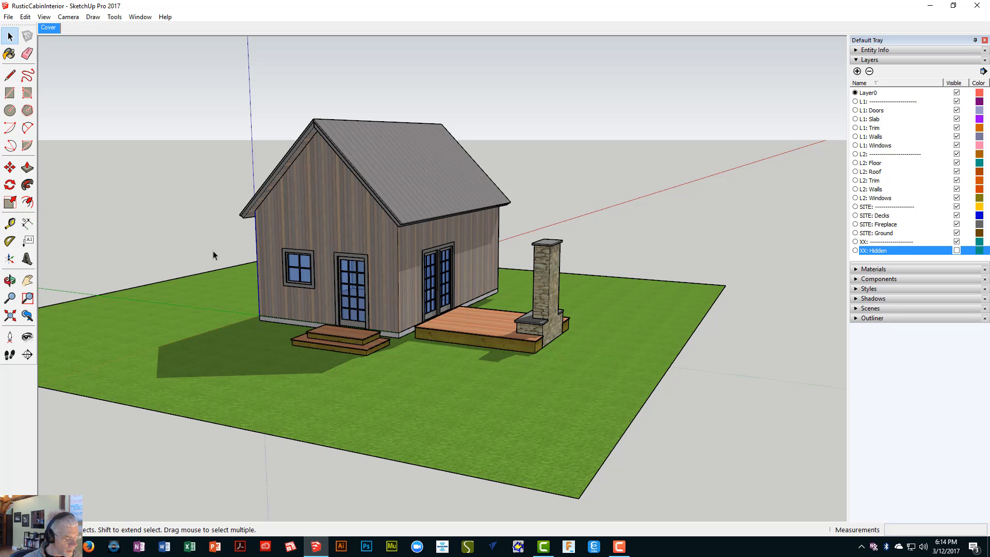
{"action": "middle_click_drag", "start_coordinate": [405, 316], "coordinate": [601, 278]}
{"action": "key", "text": "space"}
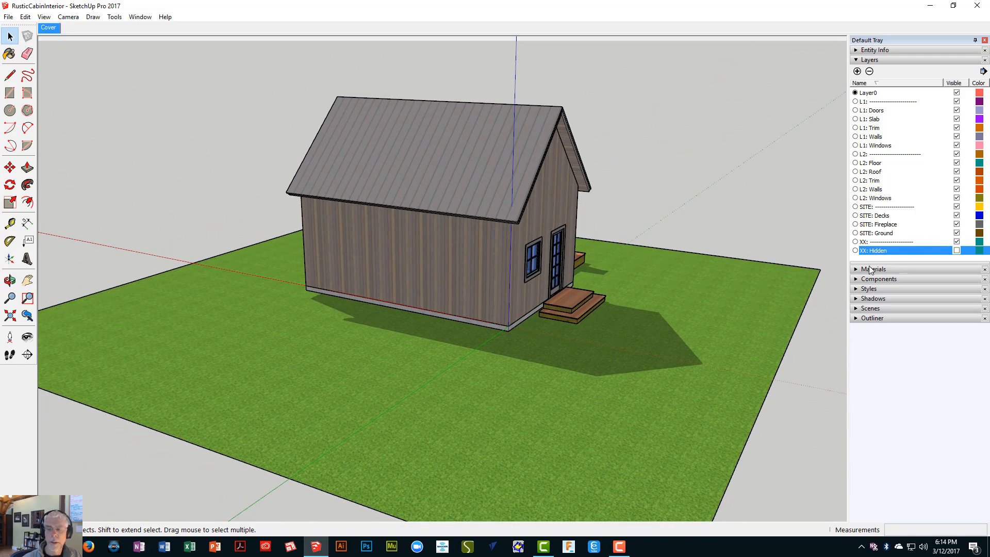
{"action": "middle_click_drag", "start_coordinate": [769, 292], "coordinate": [319, 239]}
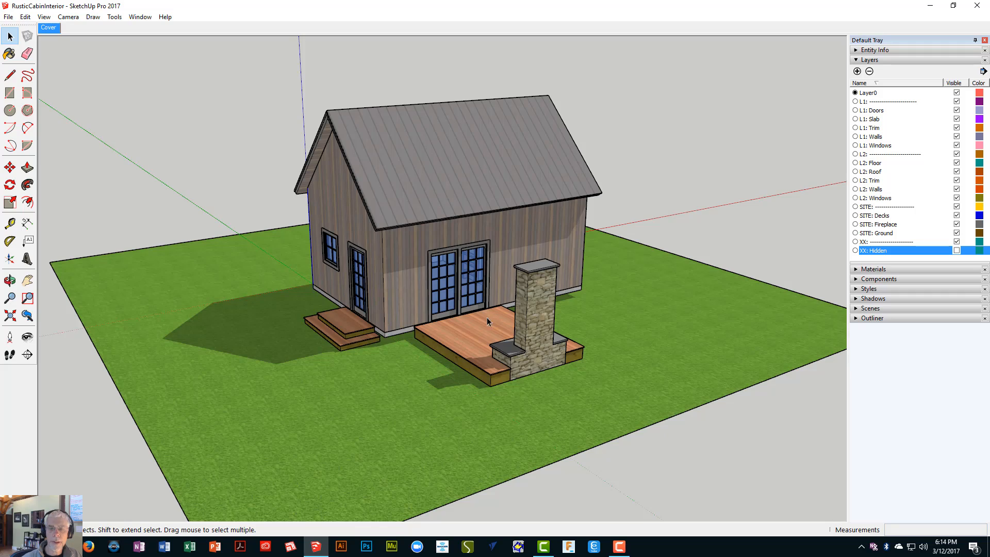
{"action": "middle_click_drag", "start_coordinate": [487, 317], "coordinate": [529, 257]}
{"action": "scroll", "coordinate": [445, 308], "scroll_direction": "up", "scroll_amount": 4}
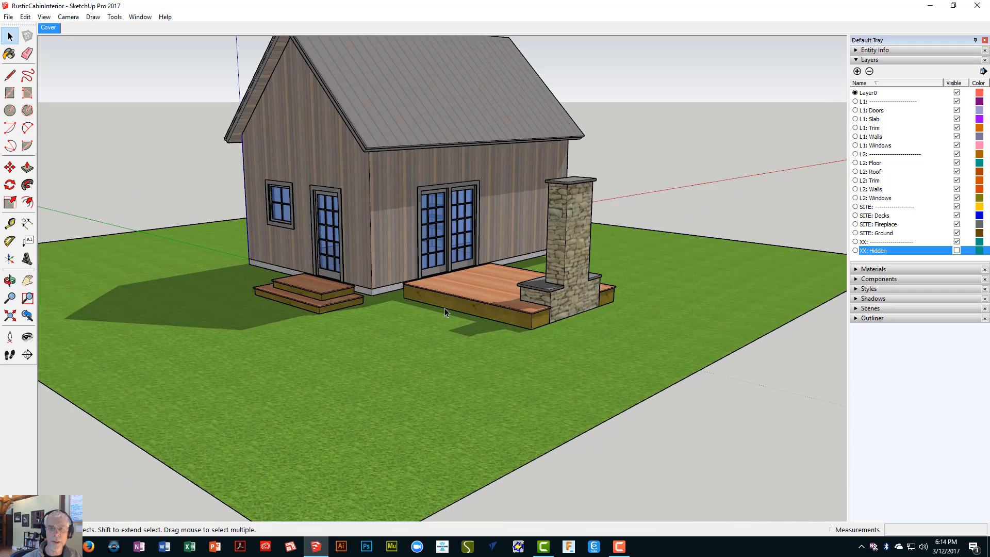
{"action": "middle_click_drag", "start_coordinate": [444, 308], "coordinate": [475, 387], "text": "shift"}
{"action": "scroll", "coordinate": [475, 390], "scroll_direction": "up", "scroll_amount": 2}
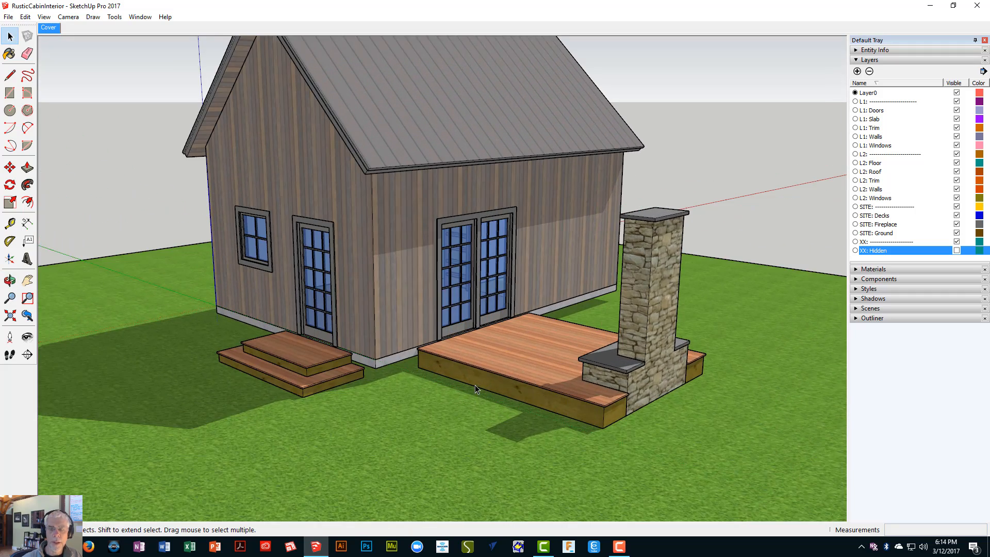
{"action": "middle_click_drag", "start_coordinate": [301, 332], "coordinate": [362, 333]}
{"action": "scroll", "coordinate": [363, 333], "scroll_direction": "down", "scroll_amount": 2}
{"action": "middle_click_drag", "start_coordinate": [456, 354], "coordinate": [471, 356], "text": "shift"}
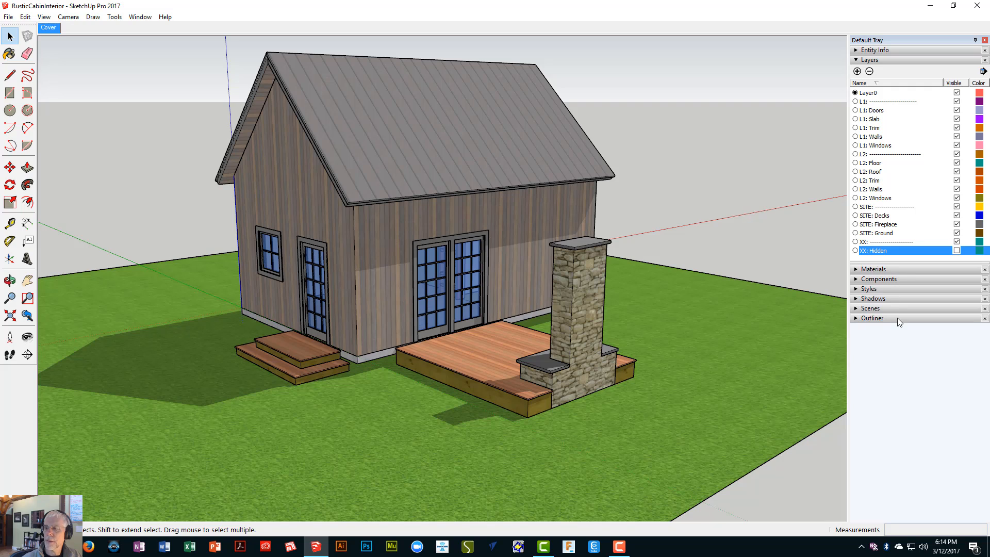
- Set the shadow time to 11:54 AM and the shadow date to 08/27
{"action": "left_click", "coordinate": [891, 299]}
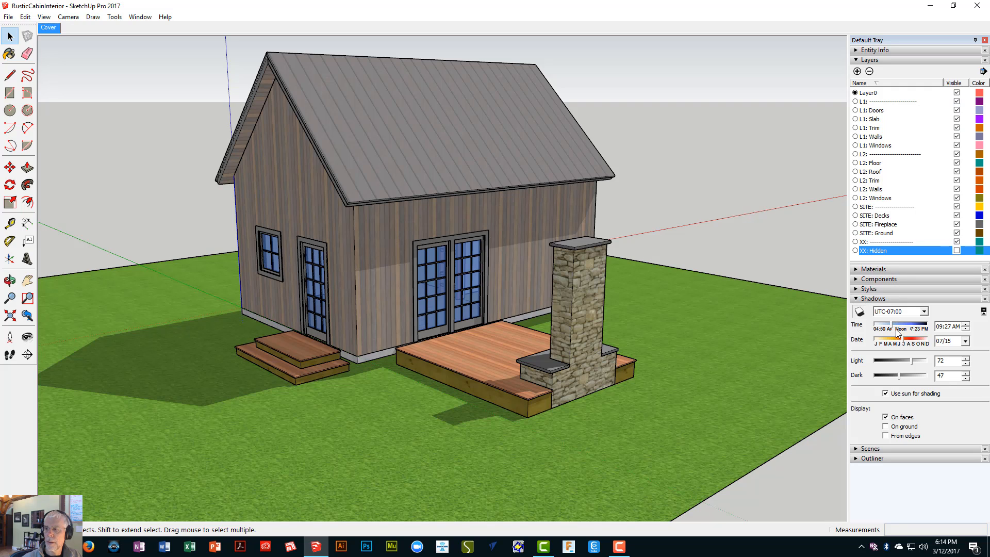
{"action": "left_click_drag", "start_coordinate": [895, 329], "coordinate": [900, 330]}
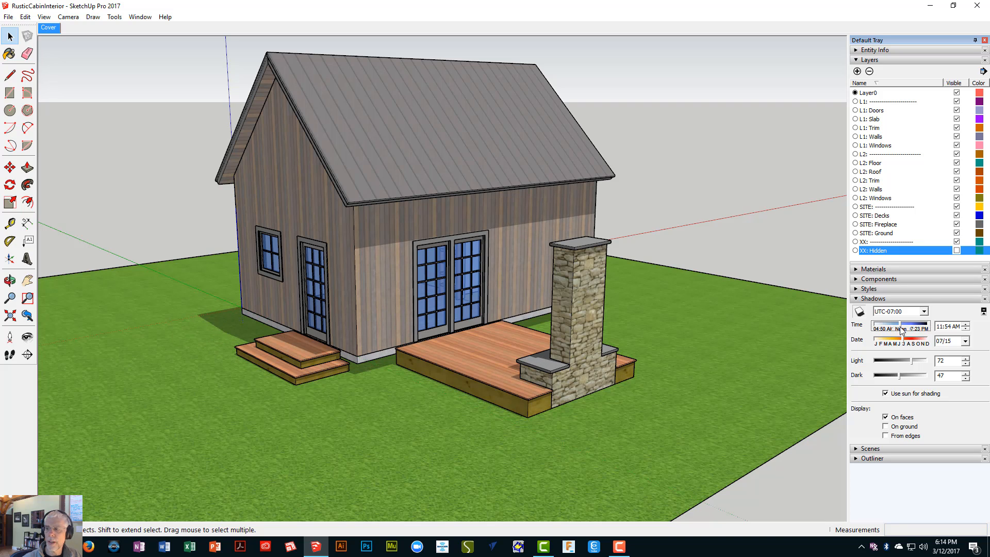
{"action": "left_click", "coordinate": [908, 344]}
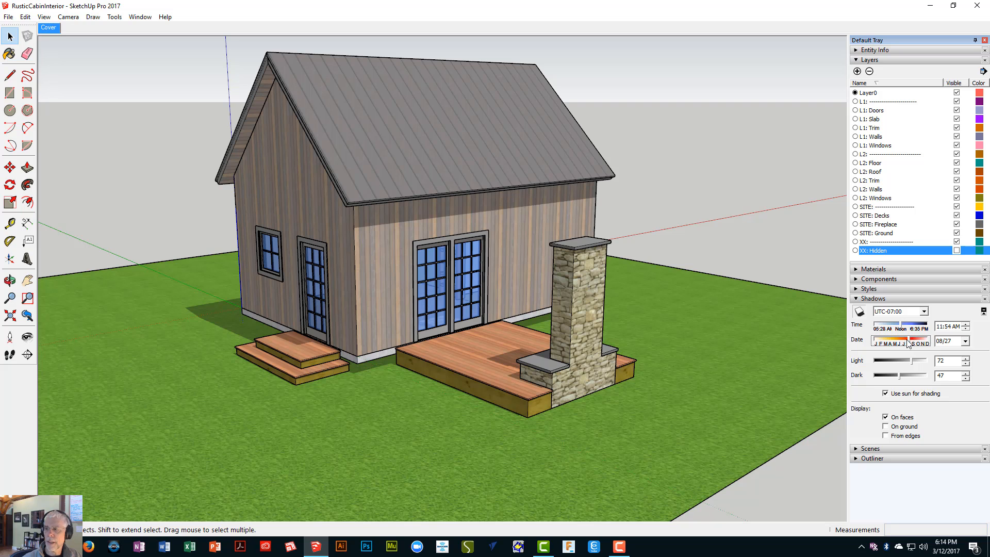
{"action": "left_click_drag", "start_coordinate": [907, 345], "coordinate": [910, 345]}
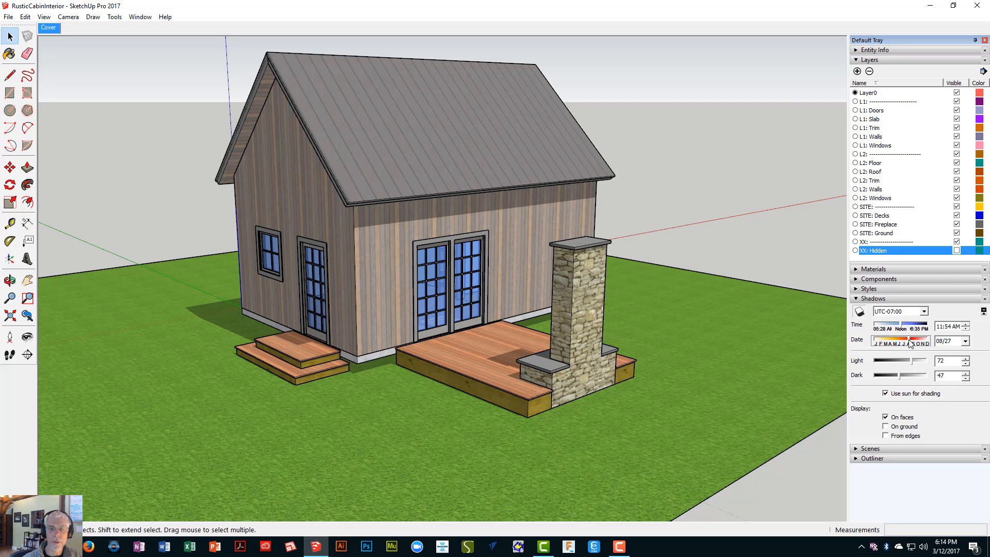
- Fine-tune the framing of the cabin and update the Cover scene with the current view and shadows
{"action": "mouse_move", "coordinate": [710, 344]}
{"action": "middle_mouse_down", "text": "shift"}
{"action": "mouse_move", "coordinate": [738, 331]}
{"action": "mouse_move", "coordinate": [701, 331]}
{"action": "mouse_move", "coordinate": [732, 339]}
{"action": "mouse_move", "coordinate": [720, 349]}
{"action": "middle_mouse_up", "text": "shift"}
{"action": "scroll", "coordinate": [738, 331], "scroll_direction": "up", "scroll_amount": 3}
{"action": "scroll", "coordinate": [704, 327], "scroll_direction": "down", "scroll_amount": 3}
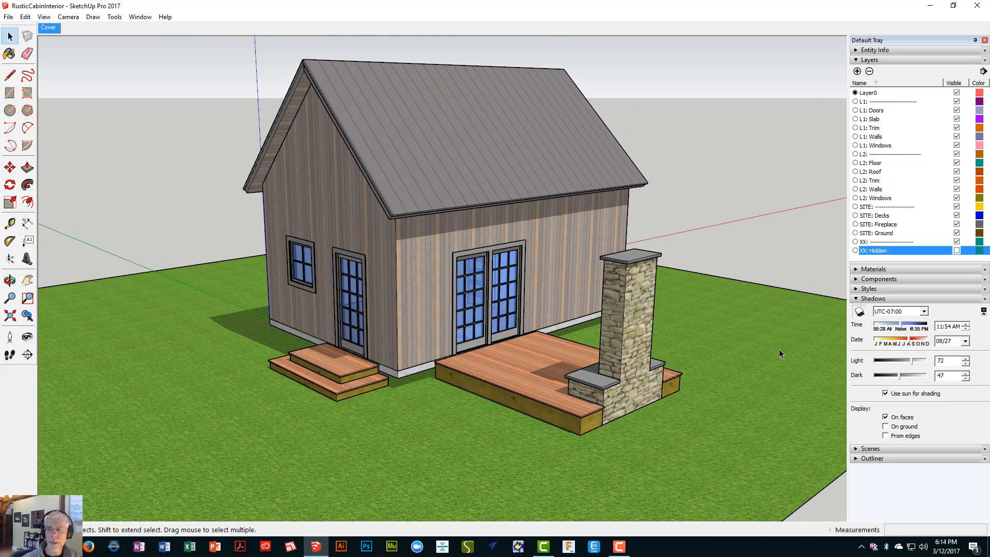
{"action": "right_click", "coordinate": [51, 29]}
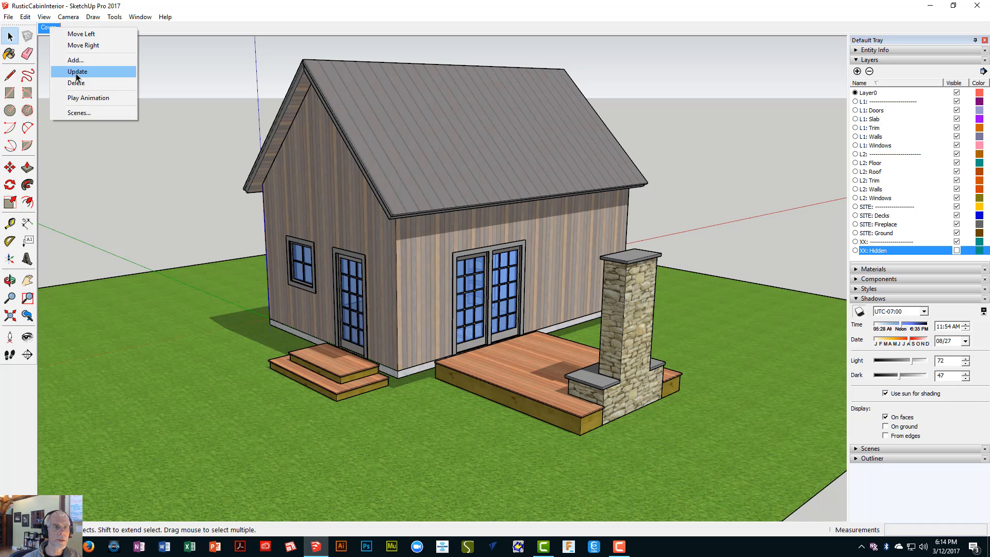
{"action": "left_click", "coordinate": [76, 71]}
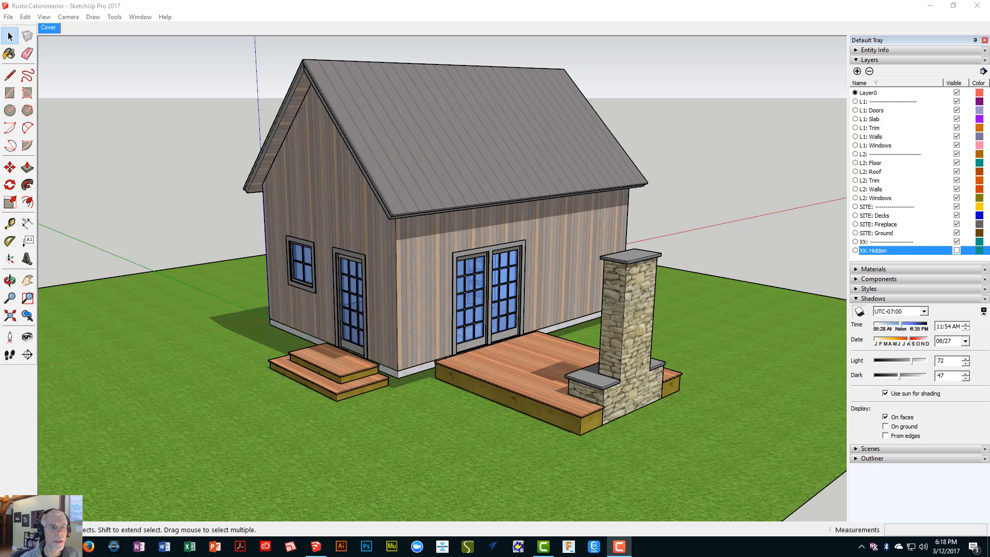
- Display the Section, Styles and Views toolbars
{"action": "left_click", "coordinate": [45, 16]}
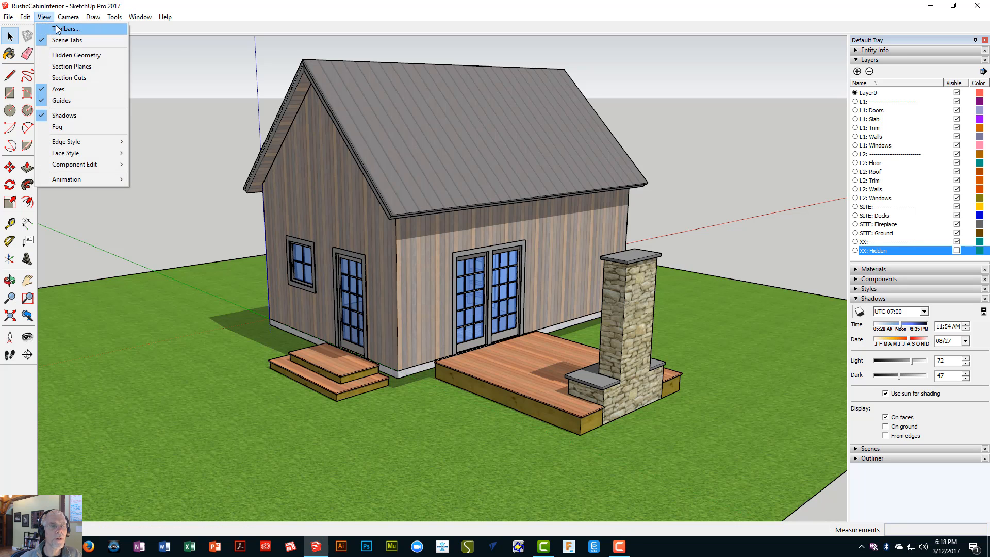
{"action": "left_click", "coordinate": [57, 29]}
{"action": "left_click_drag", "start_coordinate": [509, 272], "coordinate": [504, 298]}
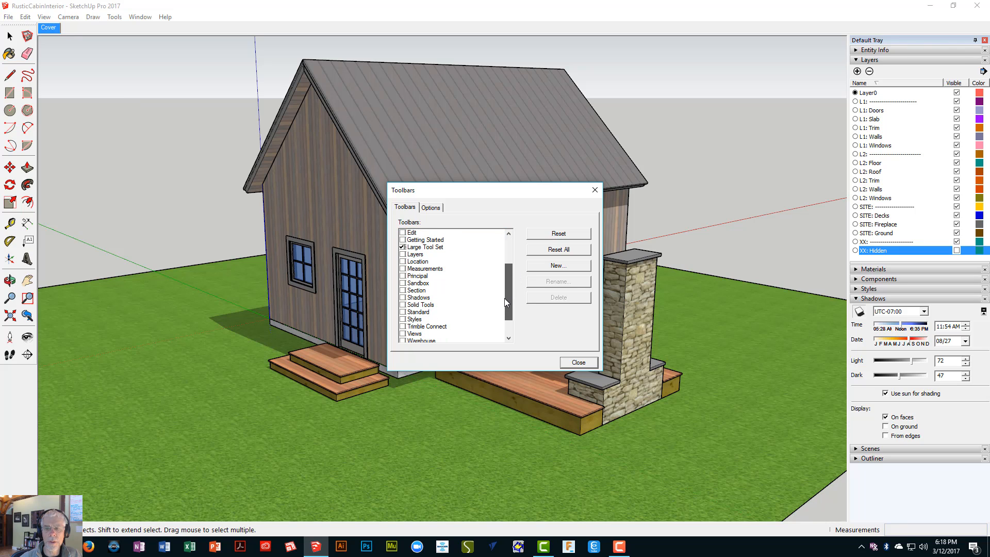
{"action": "left_click", "coordinate": [403, 291]}
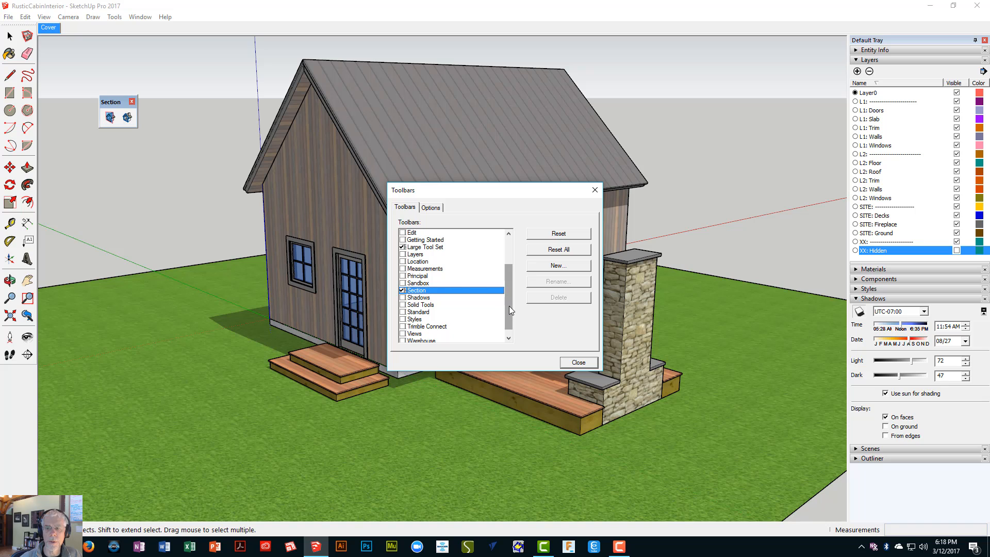
{"action": "left_click_drag", "start_coordinate": [508, 307], "coordinate": [509, 310]}
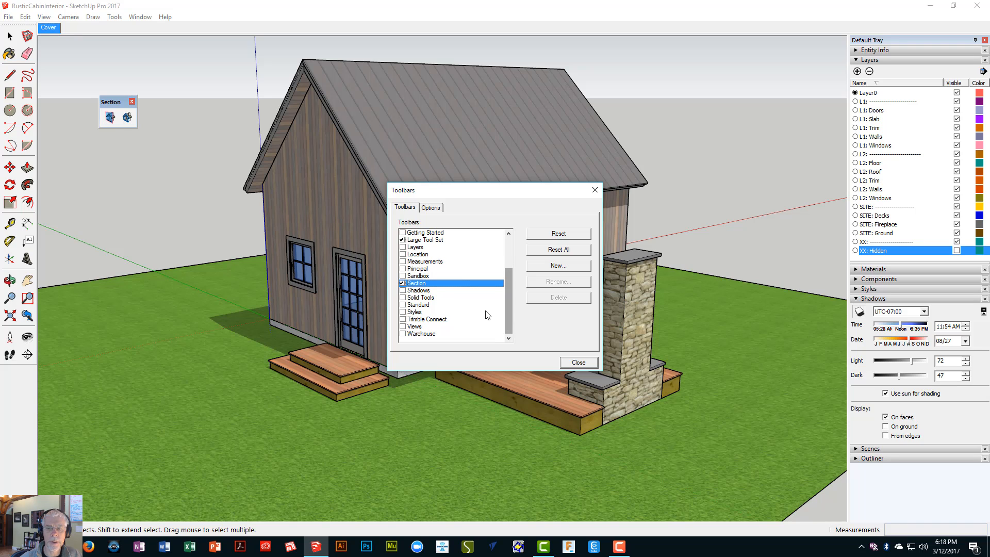
{"action": "left_click", "coordinate": [403, 312]}
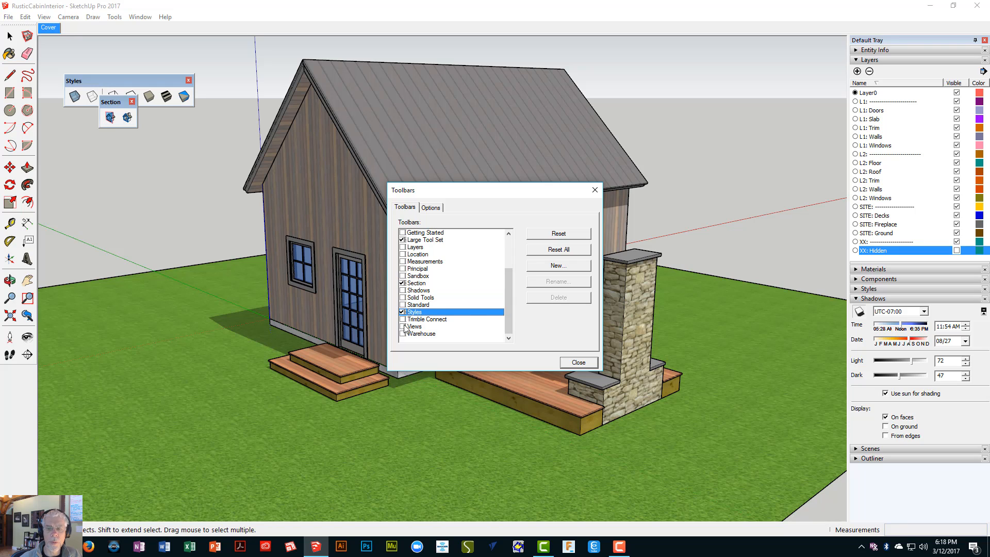
{"action": "left_click", "coordinate": [403, 327]}
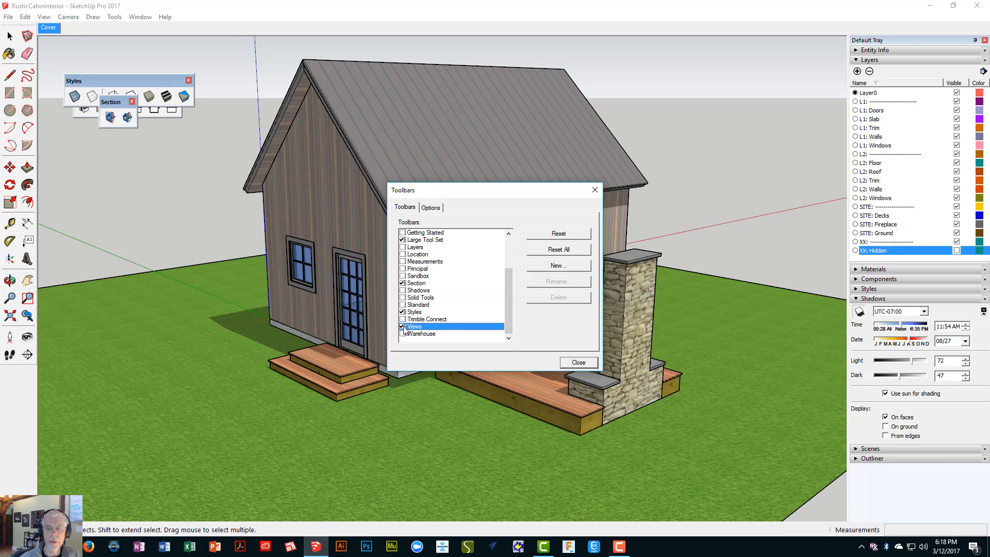
{"action": "left_click", "coordinate": [590, 364]}
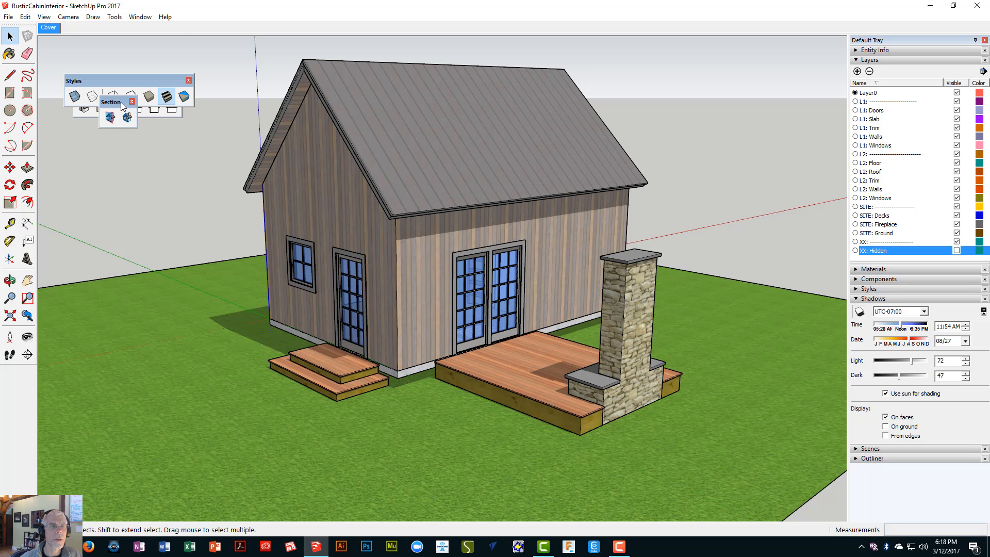
- Dock the floating Section, Styles and Views toolbars in one row above the drawing area
{"action": "left_click_drag", "start_coordinate": [122, 103], "coordinate": [164, 26]}
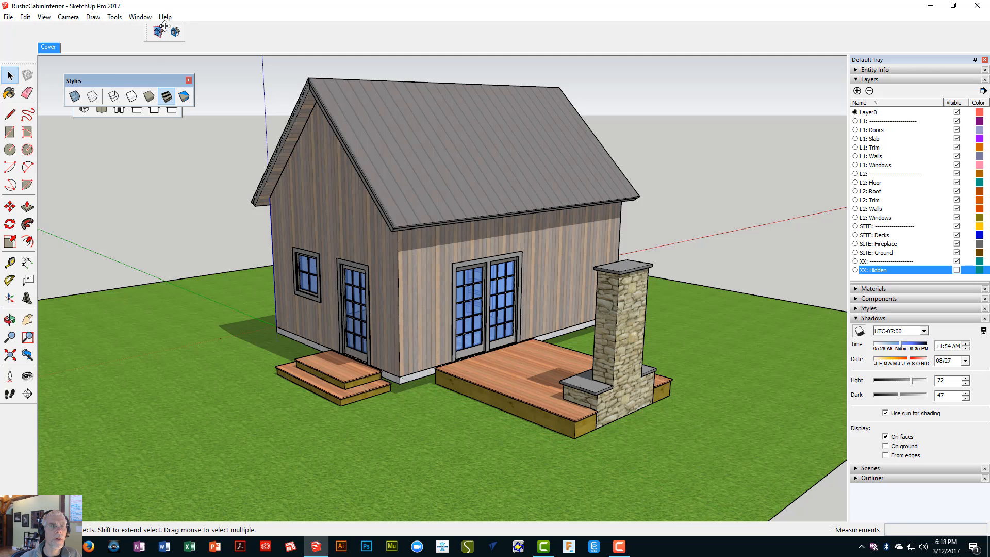
{"action": "left_click_drag", "start_coordinate": [132, 82], "coordinate": [114, 31]}
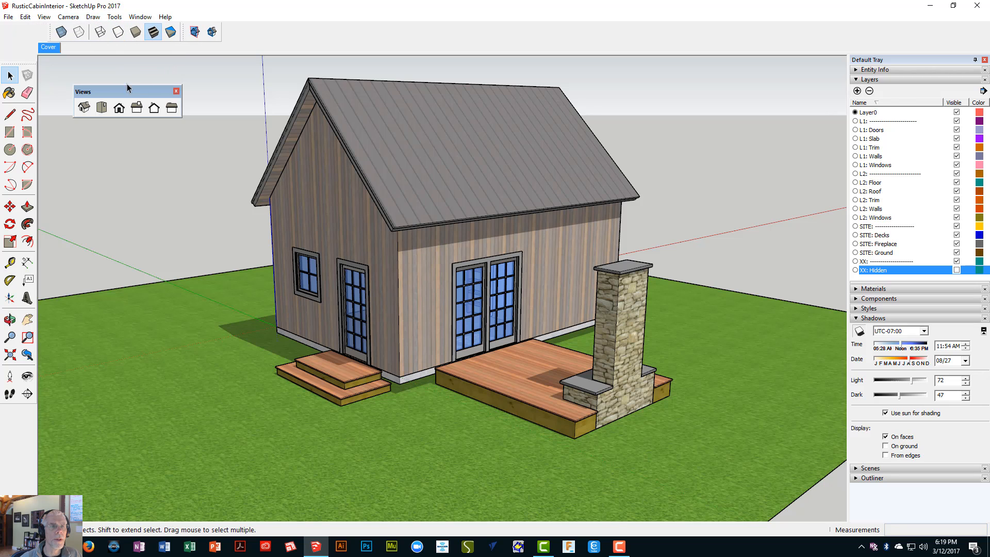
{"action": "left_click_drag", "start_coordinate": [132, 94], "coordinate": [83, 31]}
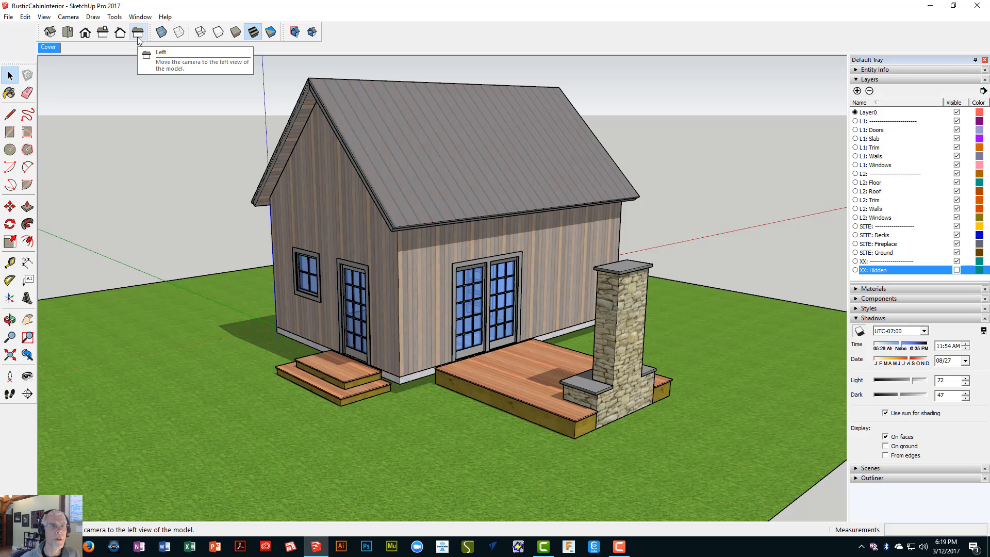
- Switch to the standard Front view in parallel projection and frame the cabin's front elevation larger and centred
{"action": "left_click", "coordinate": [86, 33]}
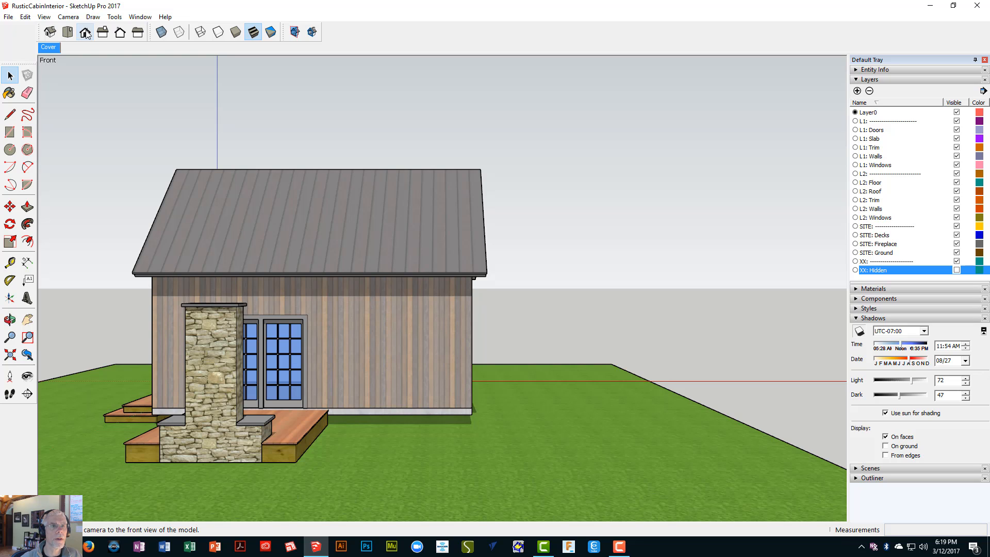
{"action": "left_click", "coordinate": [73, 18]}
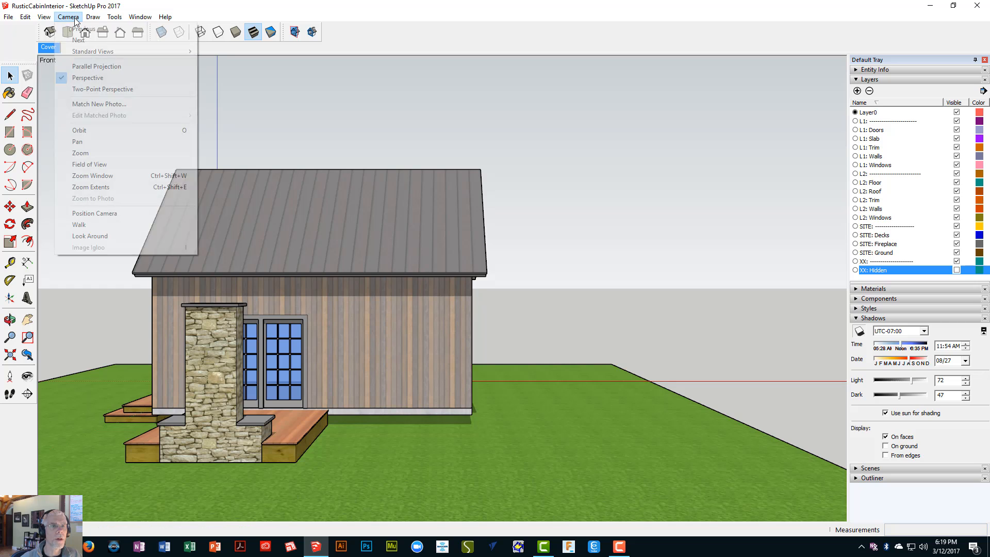
{"action": "left_click", "coordinate": [87, 67]}
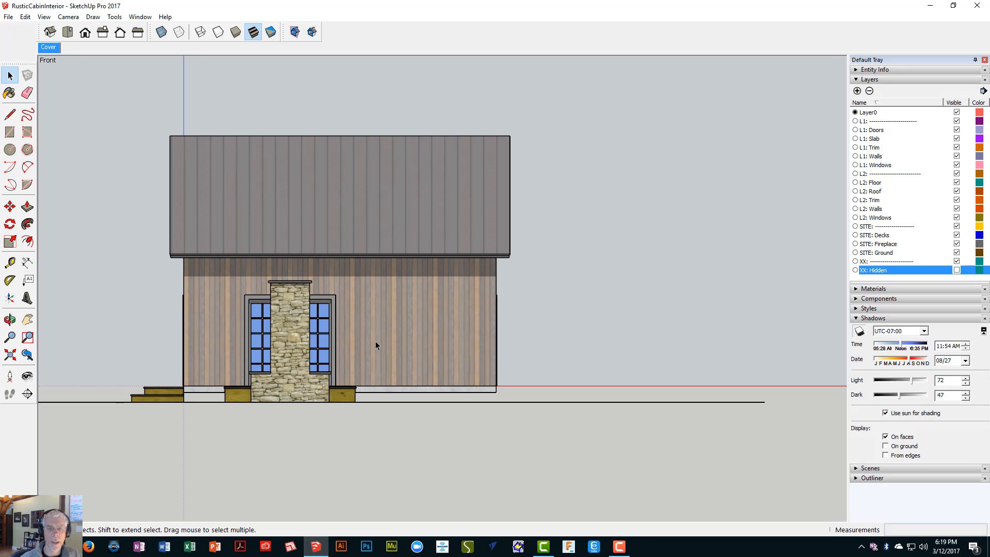
{"action": "middle_click_drag", "start_coordinate": [379, 342], "coordinate": [432, 344], "text": "shift"}
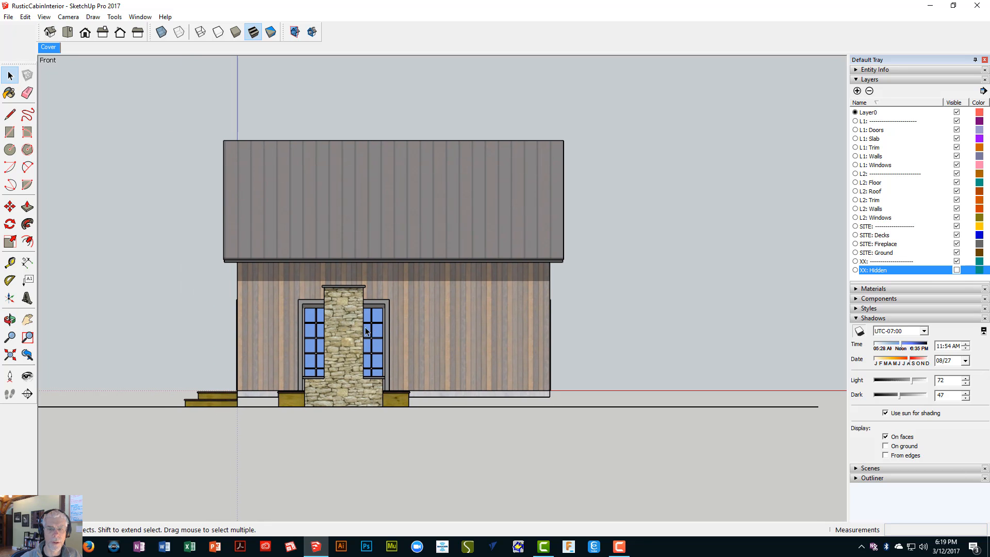
{"action": "scroll", "coordinate": [389, 324], "scroll_direction": "up", "scroll_amount": 2}
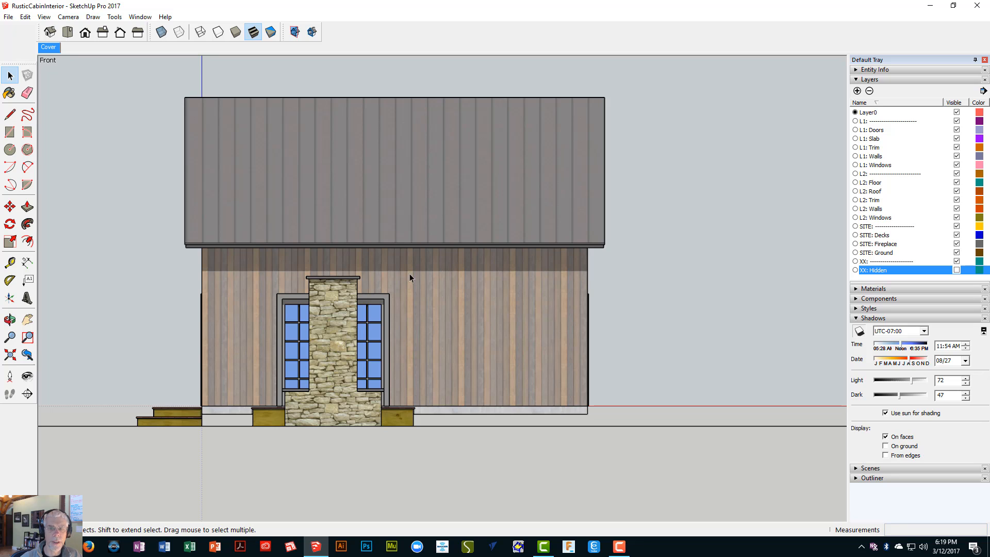
- Add a scene of the front elevation, name it South Elev, and check it by switching to Cover and back
{"action": "left_click", "coordinate": [899, 319]}
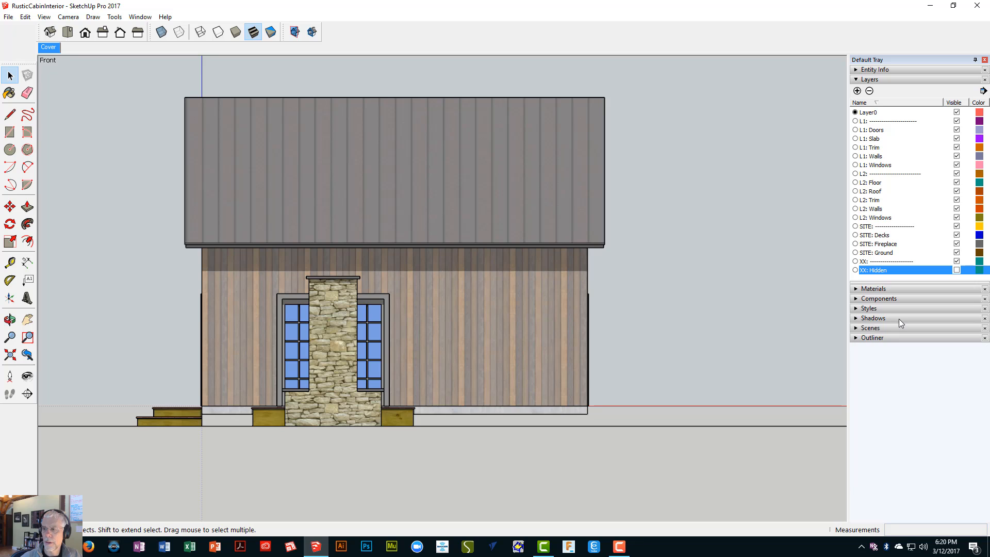
{"action": "left_click", "coordinate": [892, 328]}
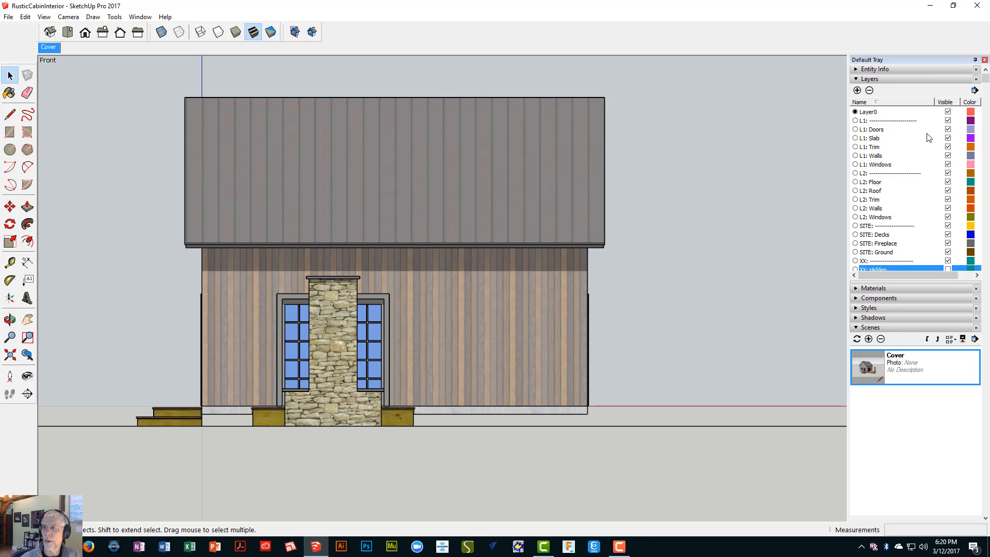
{"action": "left_click", "coordinate": [885, 78]}
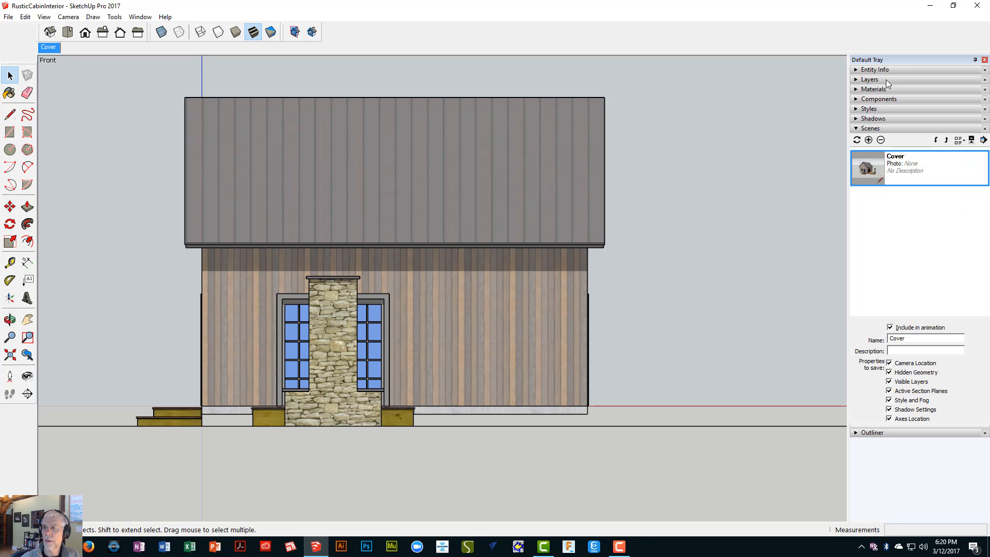
{"action": "left_click", "coordinate": [868, 140]}
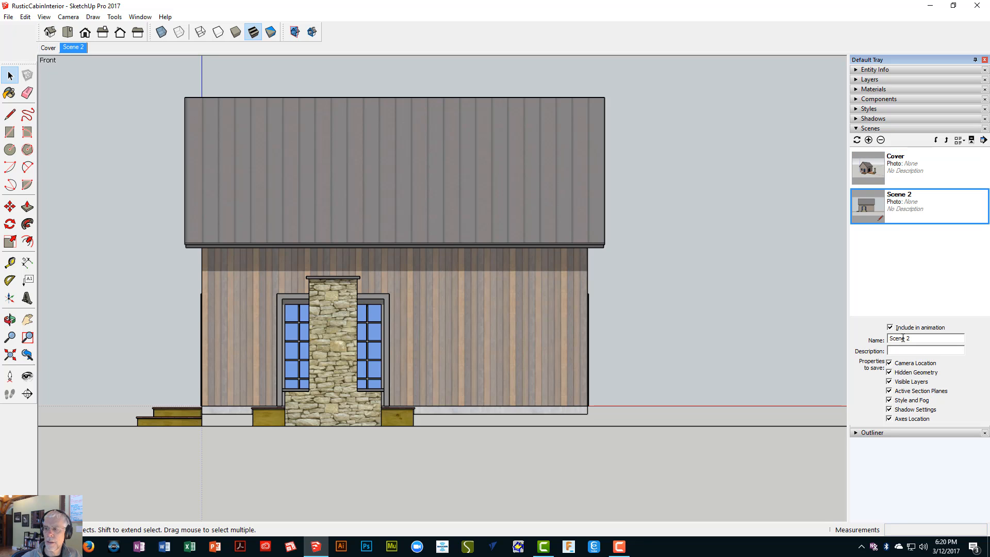
{"action": "left_click_drag", "start_coordinate": [920, 341], "coordinate": [844, 341]}
{"action": "type", "text": "S"}
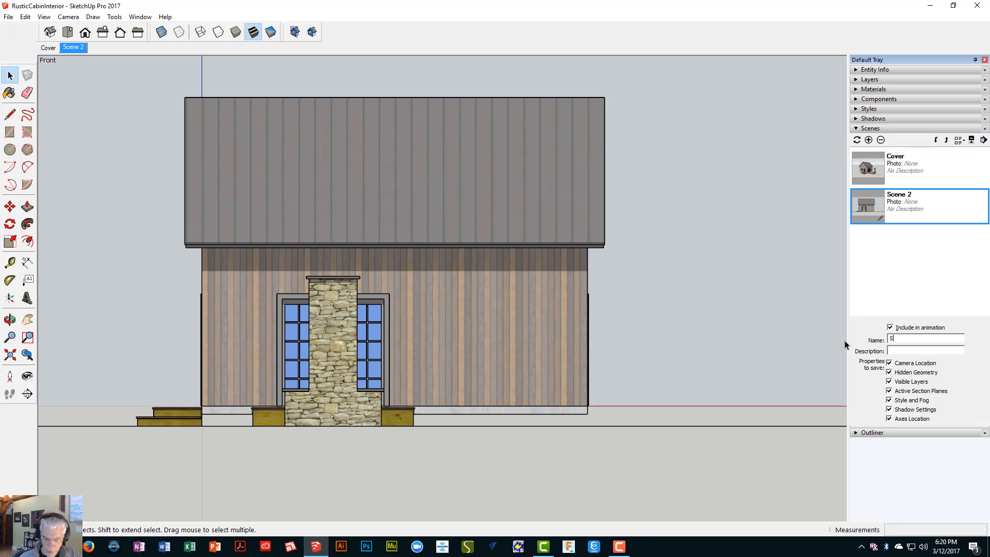
{"action": "type", "text": "outh Elev"}
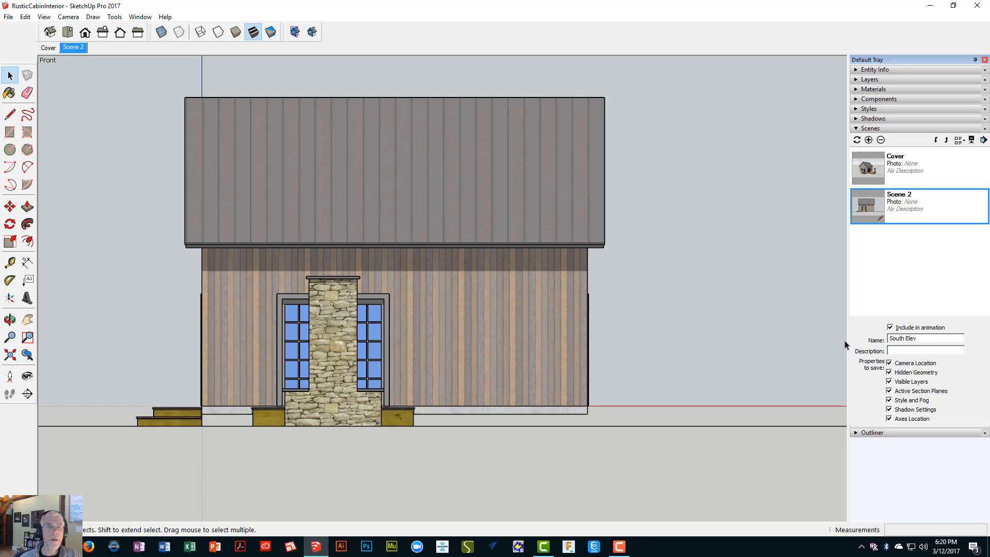
{"action": "key", "text": "Return"}
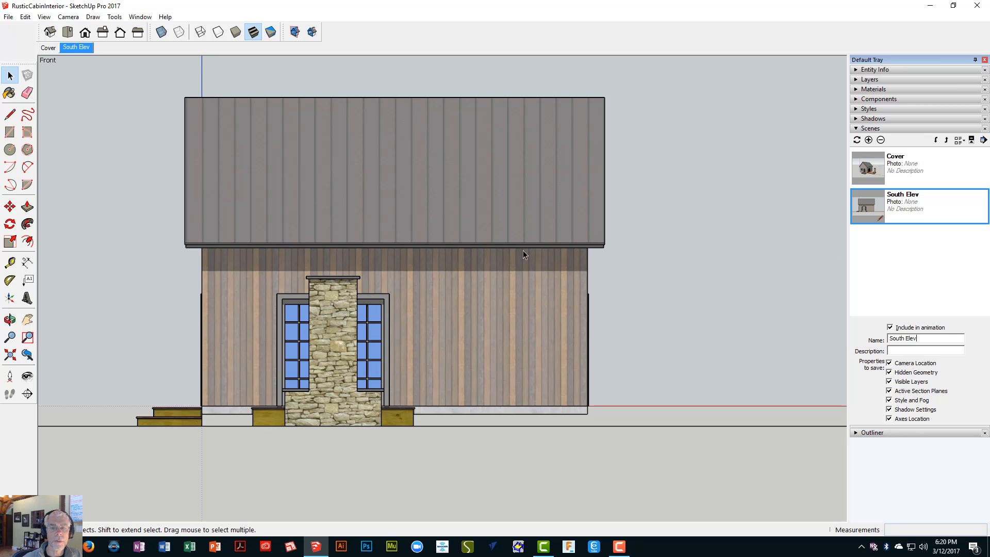
{"action": "left_click", "coordinate": [49, 49]}
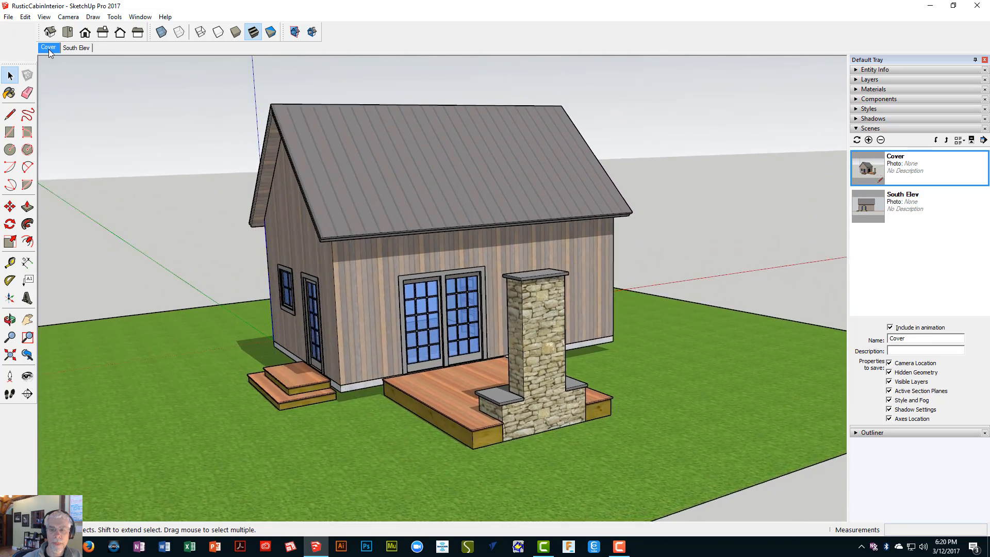
{"action": "left_click", "coordinate": [76, 48]}
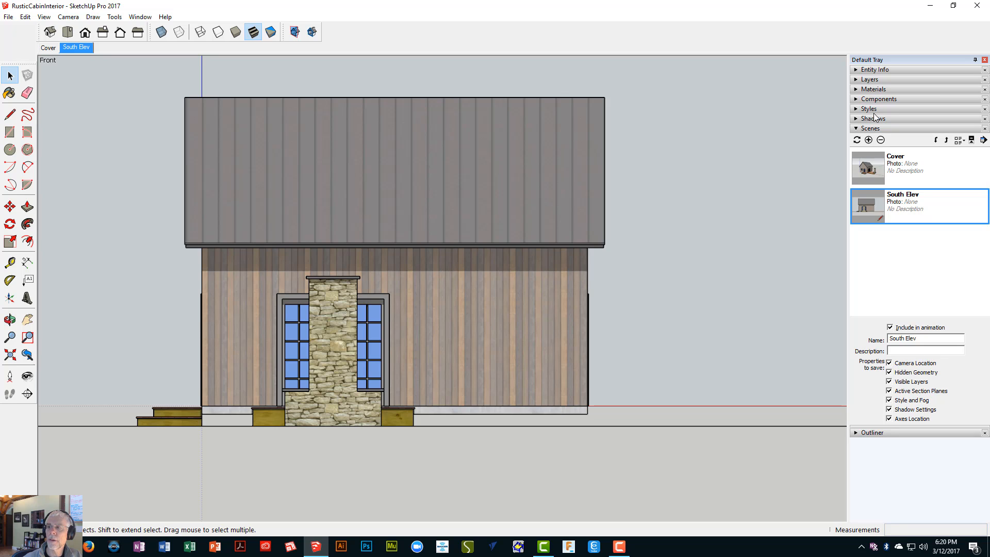
- Try hiding the SITE master layer without updating the South Elev scene, switching to Cover and back
{"action": "left_click", "coordinate": [893, 78]}
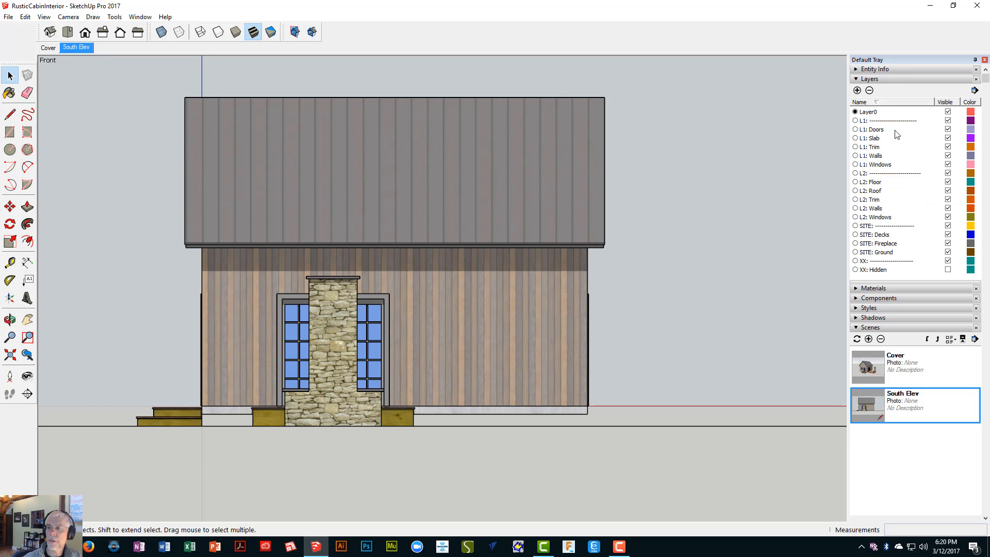
{"action": "left_click", "coordinate": [948, 226]}
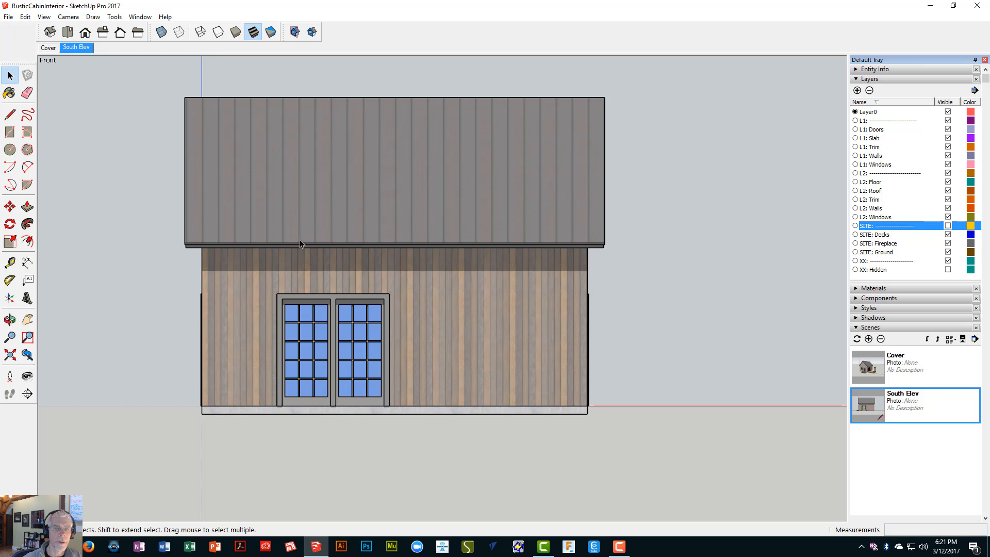
{"action": "left_click", "coordinate": [48, 47]}
{"action": "left_click", "coordinate": [78, 48]}
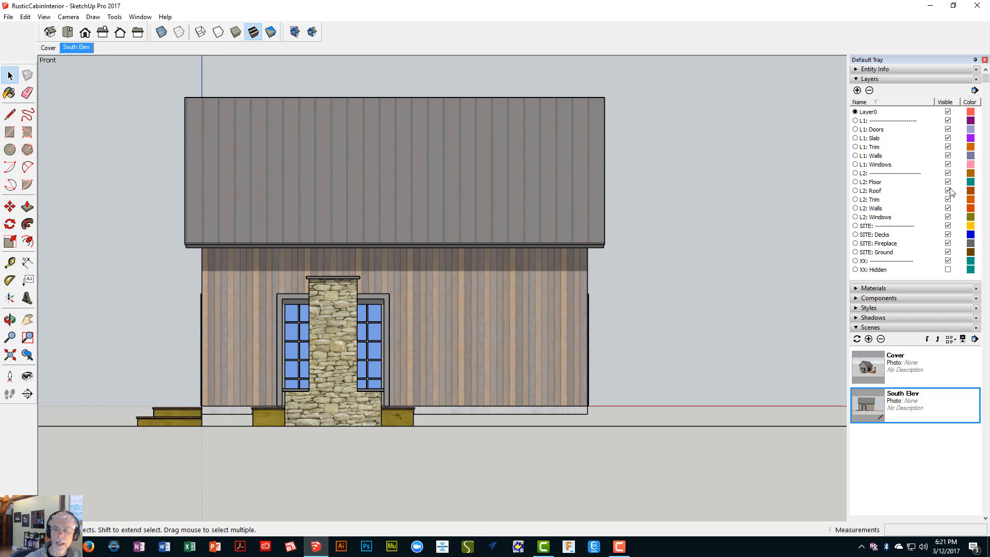
- Hide the SITE master layer, update the South Elev scene, and check it by switching to Cover and back
{"action": "left_click", "coordinate": [948, 226]}
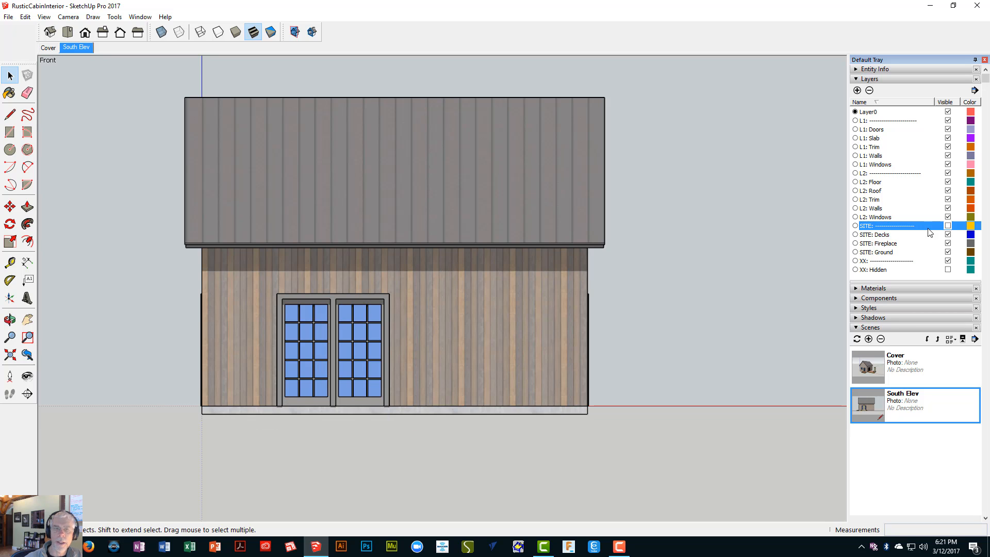
{"action": "right_click", "coordinate": [75, 48]}
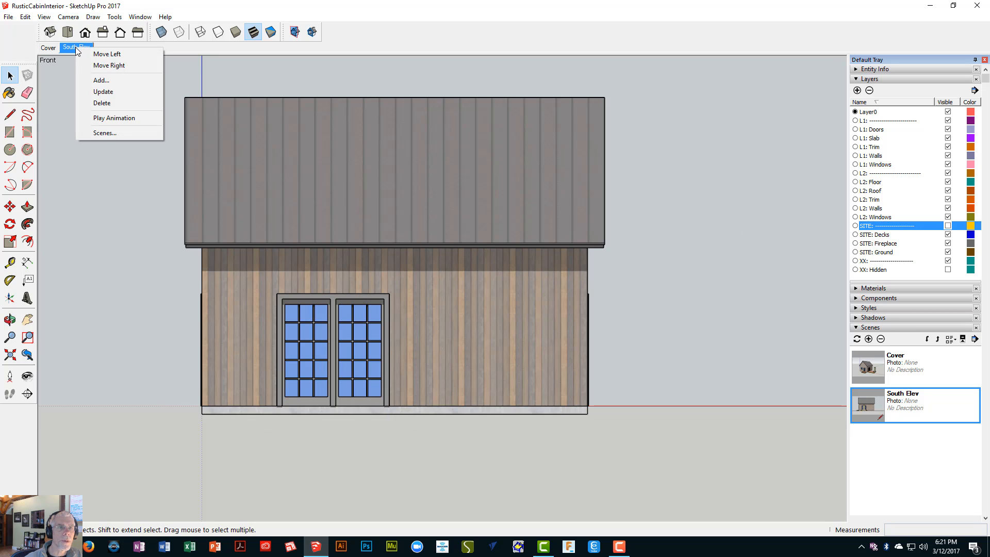
{"action": "left_click", "coordinate": [95, 92]}
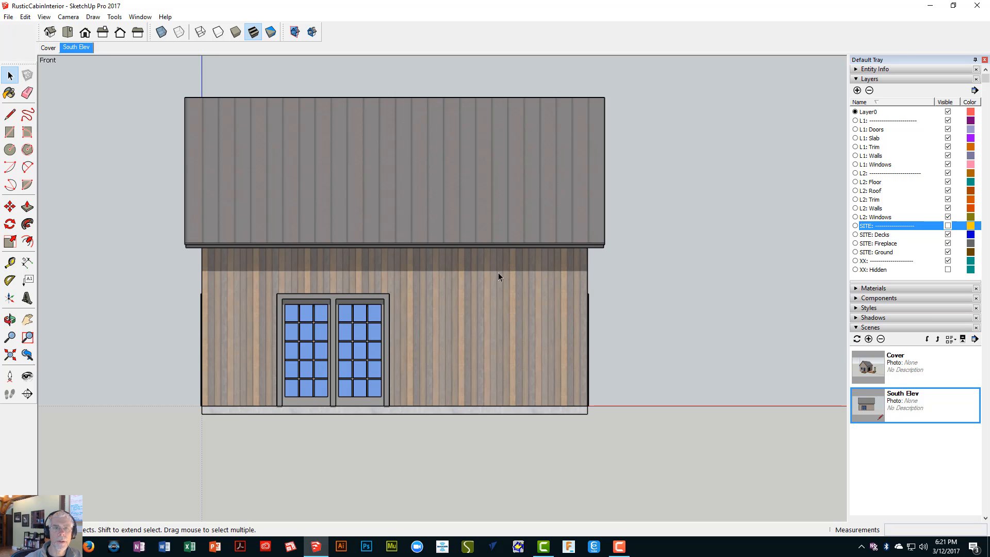
{"action": "left_click", "coordinate": [49, 48]}
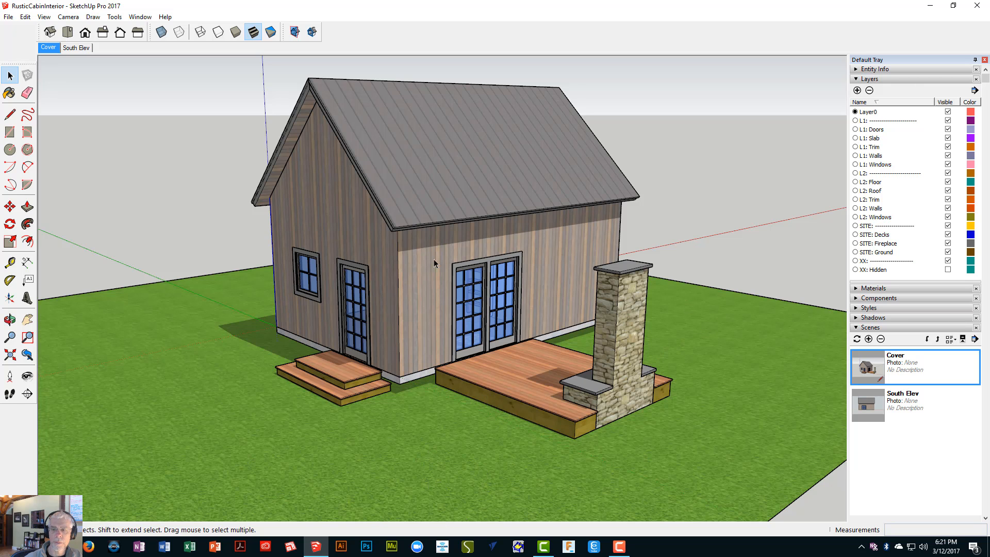
{"action": "left_click", "coordinate": [82, 50]}
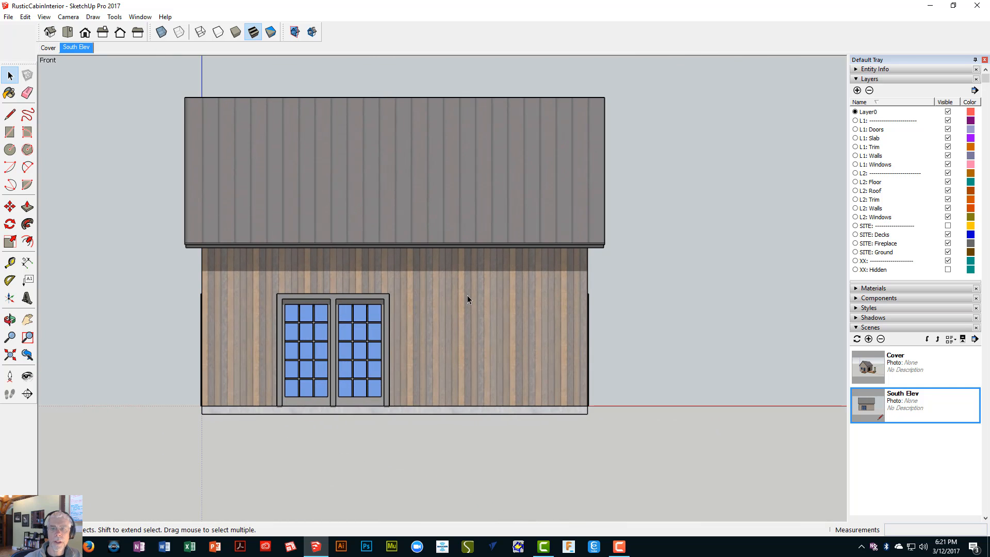
- Turn off the shadow display in the South Elev view
{"action": "scroll", "coordinate": [466, 293], "scroll_direction": "up", "scroll_amount": 1}
{"action": "scroll", "coordinate": [466, 293], "scroll_direction": "down", "scroll_amount": 1}
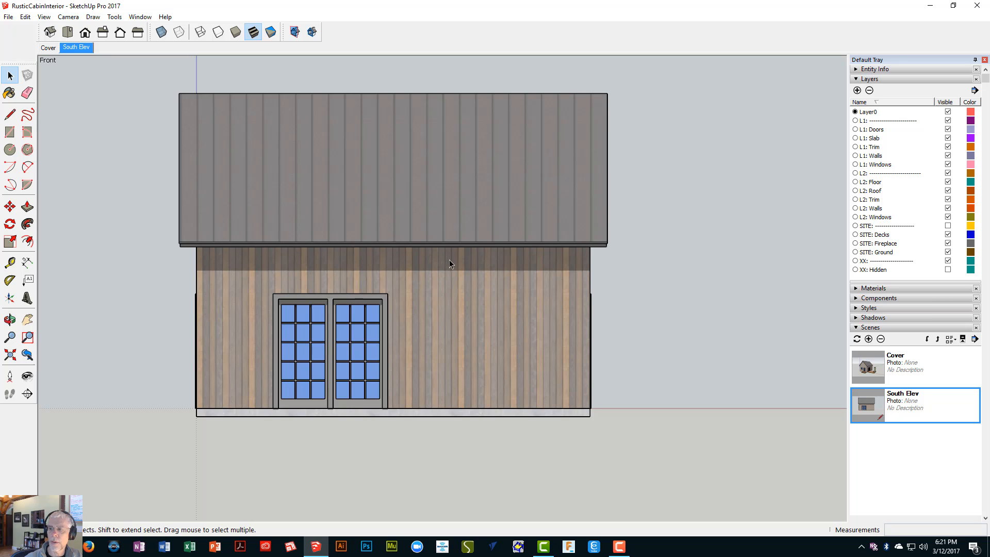
{"action": "left_click", "coordinate": [887, 319]}
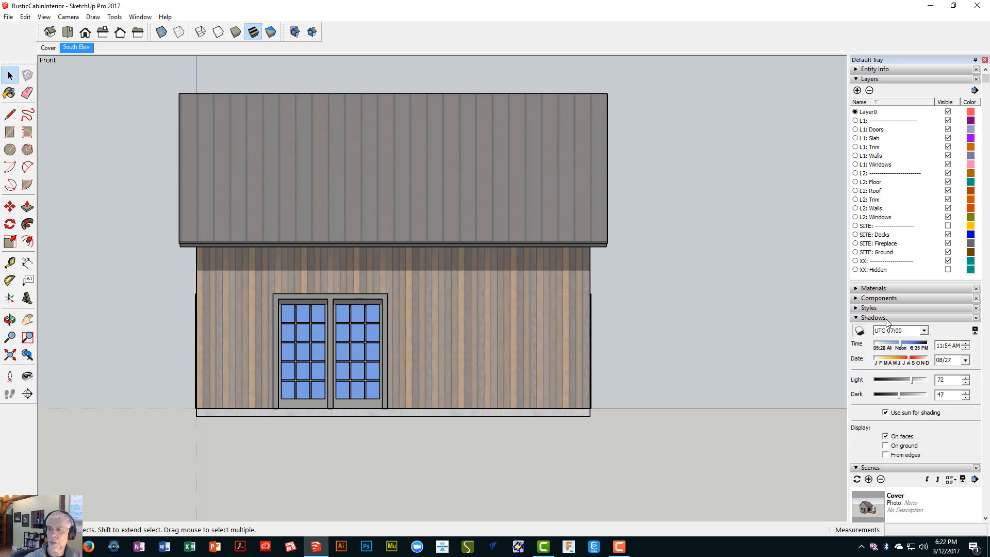
{"action": "left_click", "coordinate": [859, 330]}
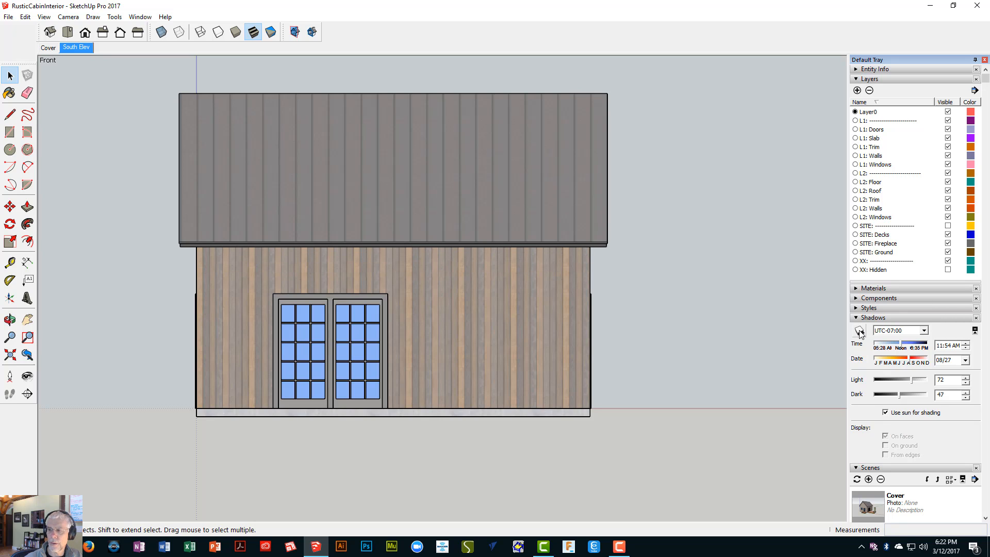
- Compare the cabin's shading with Use sun for shading on and off from the front and rear, leaving the option off
{"action": "left_click", "coordinate": [886, 413]}
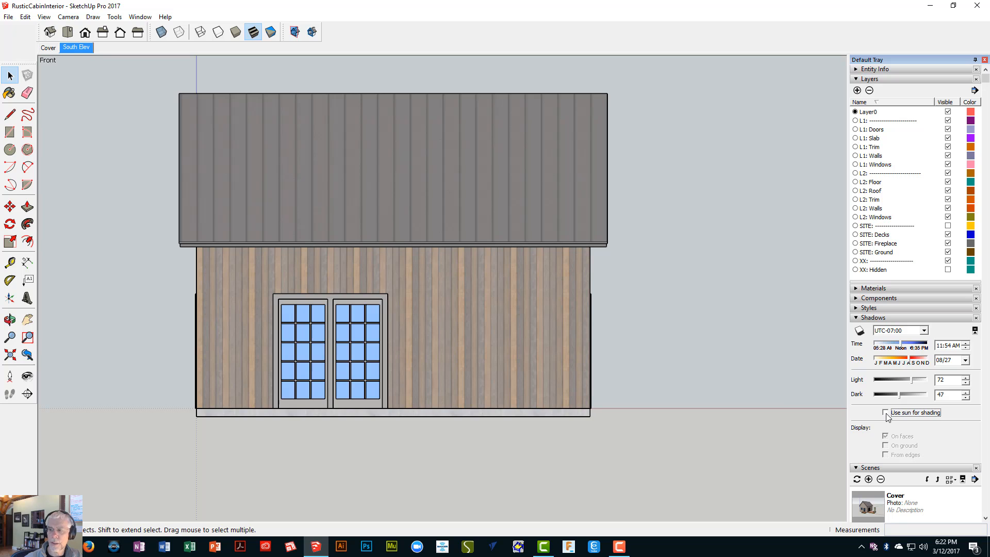
{"action": "left_click", "coordinate": [886, 413]}
{"action": "left_click", "coordinate": [886, 413]}
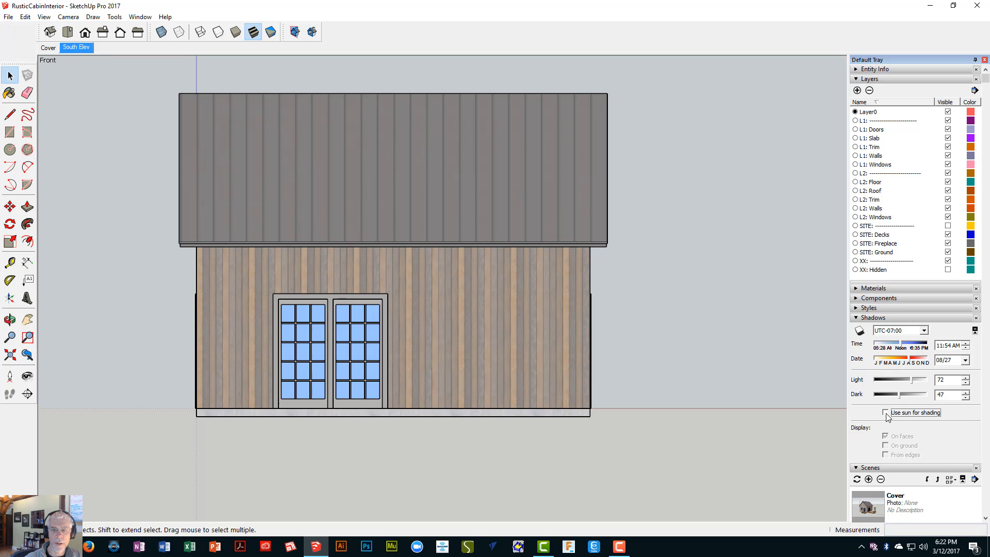
{"action": "left_click", "coordinate": [886, 413]}
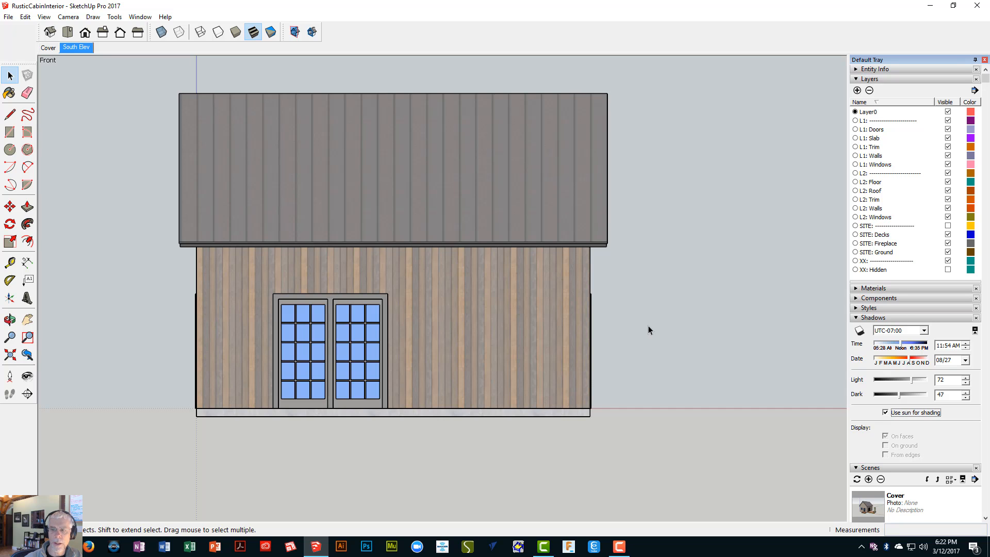
{"action": "middle_click_drag", "start_coordinate": [648, 326], "coordinate": [416, 349]}
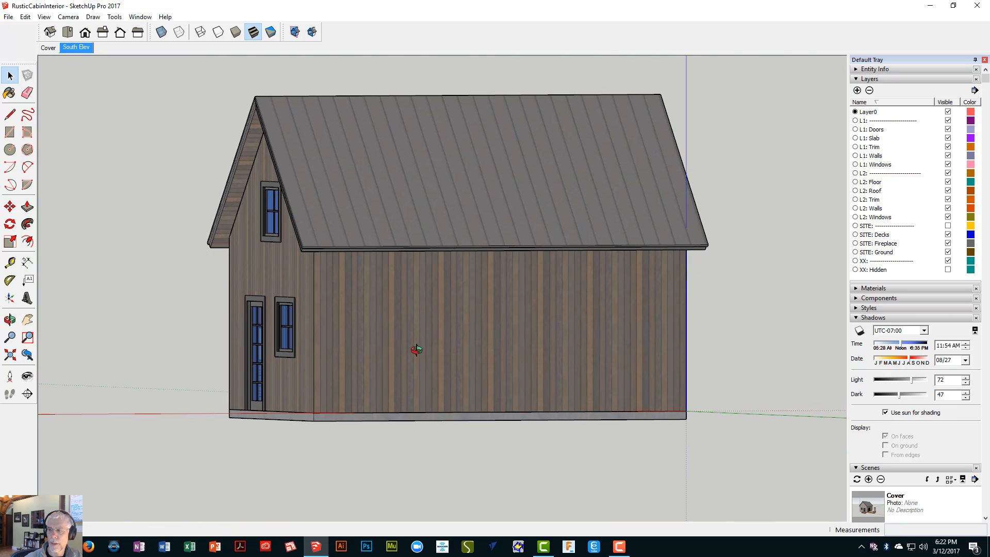
{"action": "left_click", "coordinate": [886, 413]}
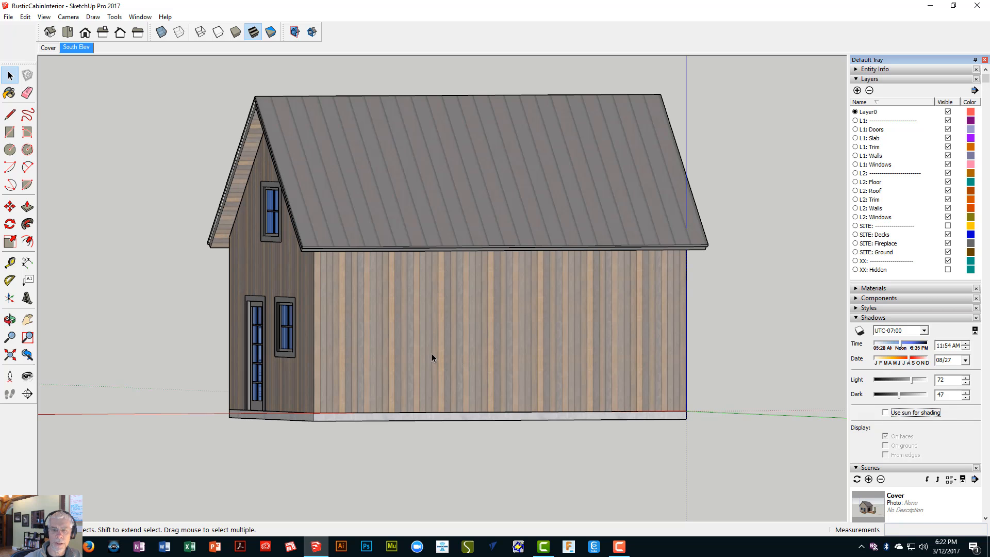
{"action": "mouse_move", "coordinate": [433, 355]}
{"action": "middle_mouse_down"}
{"action": "mouse_move", "coordinate": [671, 355]}
{"action": "mouse_move", "coordinate": [339, 314]}
{"action": "mouse_move", "coordinate": [351, 327]}
{"action": "mouse_move", "coordinate": [144, 316]}
{"action": "mouse_move", "coordinate": [135, 326]}
{"action": "middle_mouse_up"}
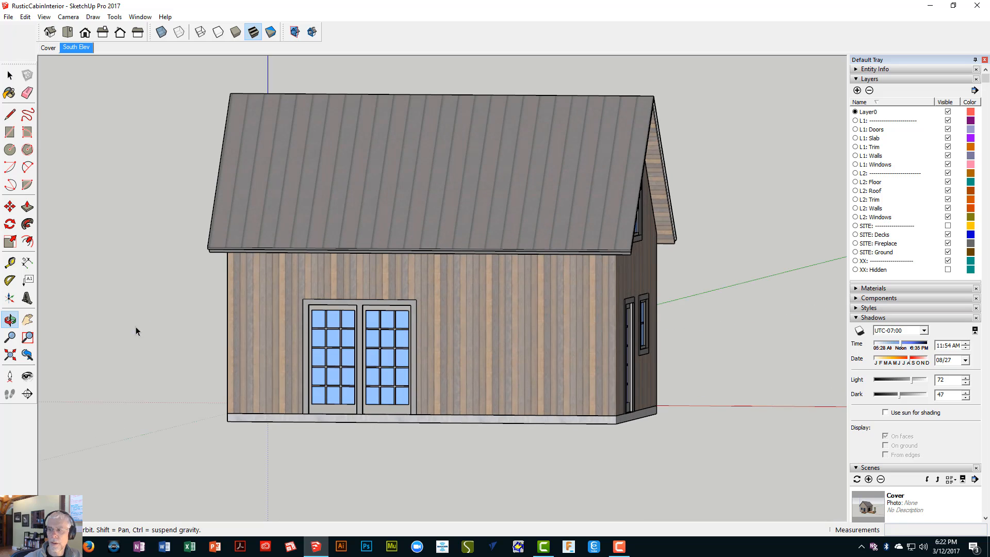
{"action": "key", "text": "space"}
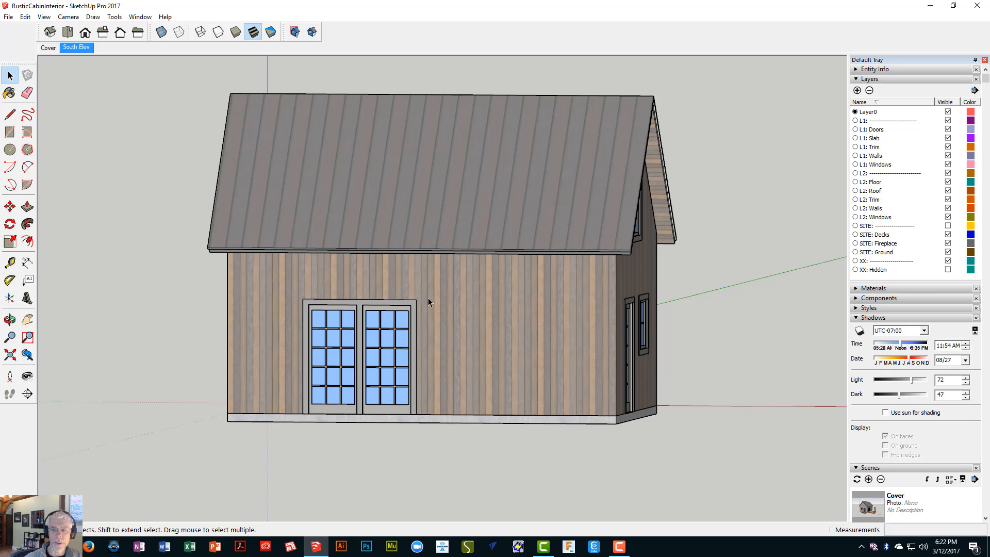
- Switch the cabin to the Front standard view and step back through the previous camera views
{"action": "mouse_move", "coordinate": [397, 293]}
{"action": "middle_mouse_down"}
{"action": "mouse_move", "coordinate": [482, 294]}
{"action": "mouse_move", "coordinate": [440, 290]}
{"action": "mouse_move", "coordinate": [491, 281]}
{"action": "mouse_move", "coordinate": [411, 294]}
{"action": "middle_mouse_up"}
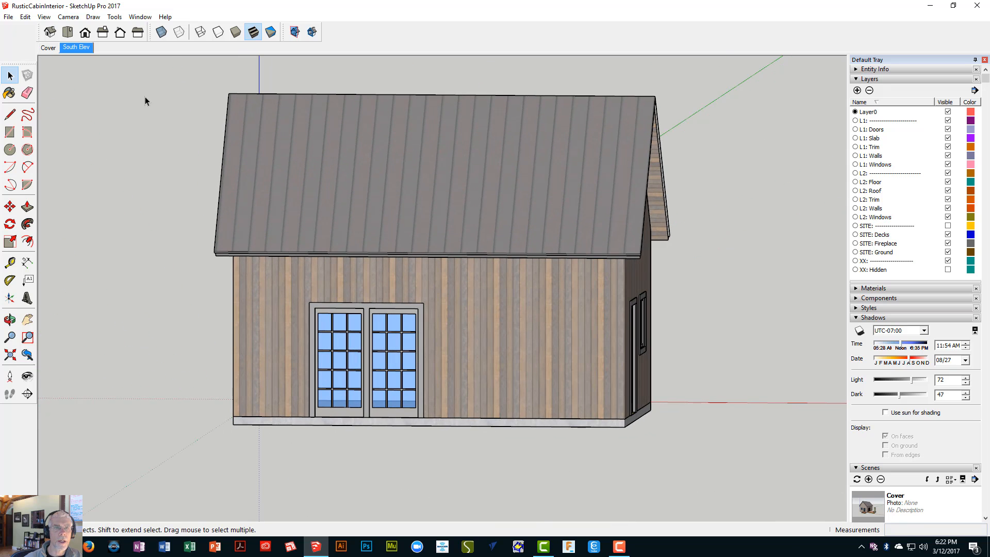
{"action": "left_click", "coordinate": [85, 33]}
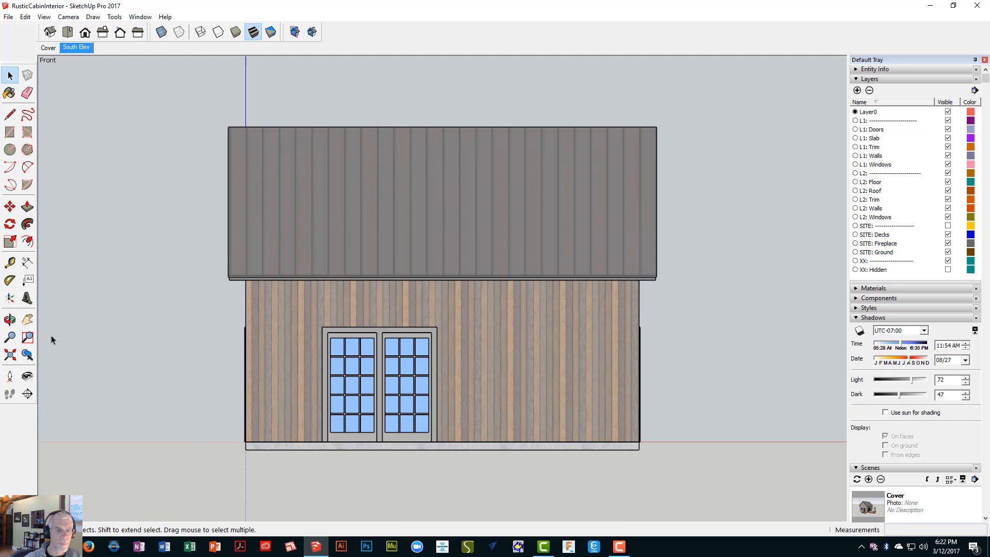
{"action": "left_click", "coordinate": [28, 355]}
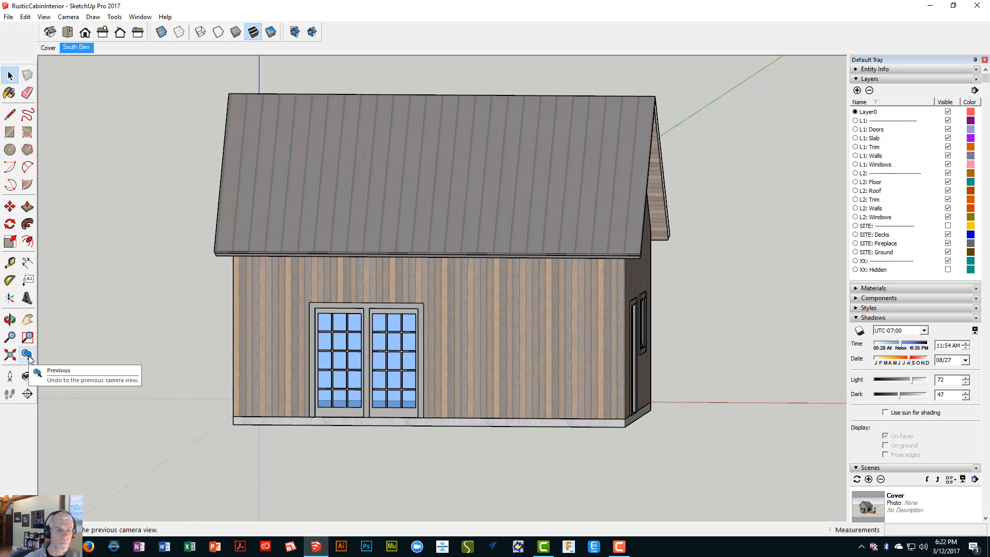
{"action": "left_click", "coordinate": [29, 357]}
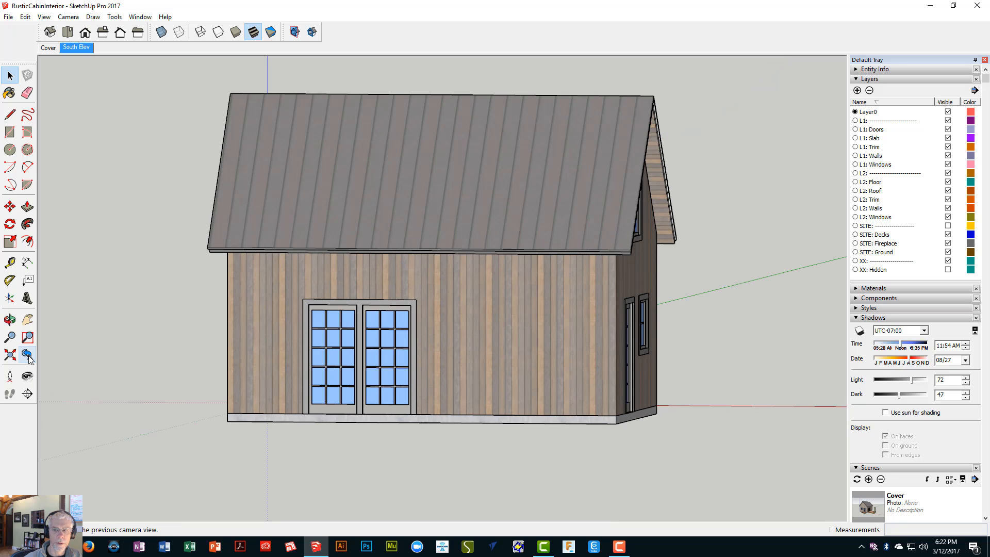
{"action": "left_click", "coordinate": [28, 357]}
{"action": "left_click", "coordinate": [29, 357]}
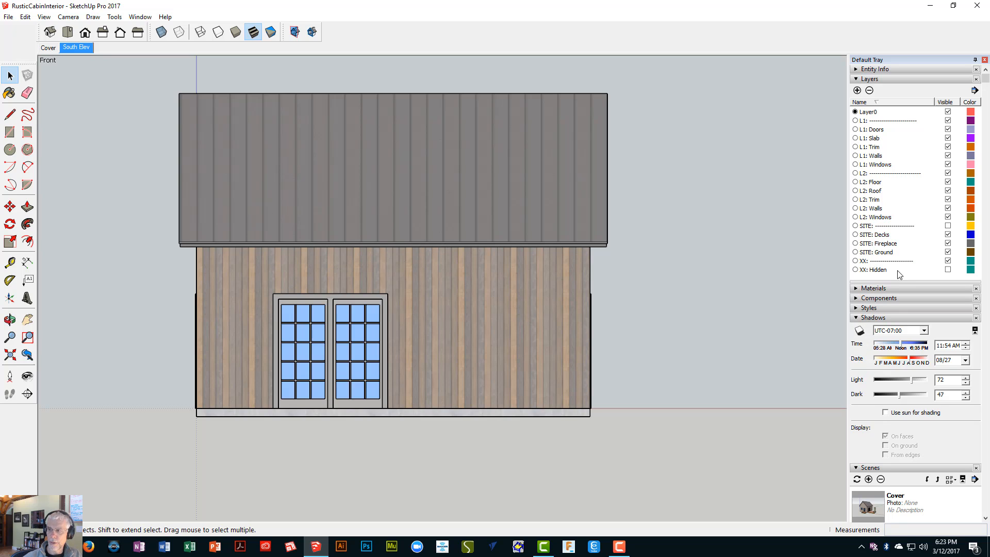
- Update the South Elev scene with all properties kept, including camera location, visible layers, style and shadow settings
{"action": "left_click", "coordinate": [887, 316]}
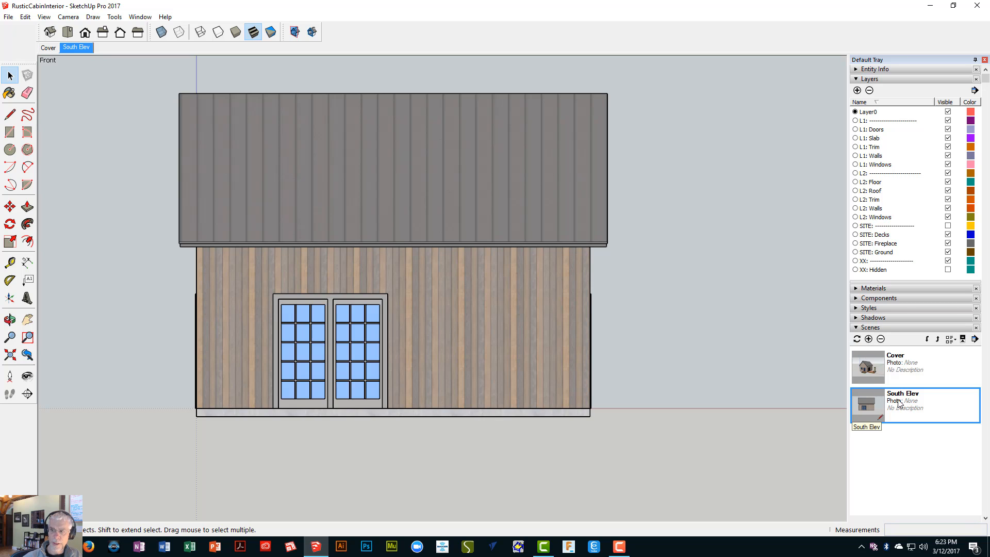
{"action": "left_click", "coordinate": [856, 339]}
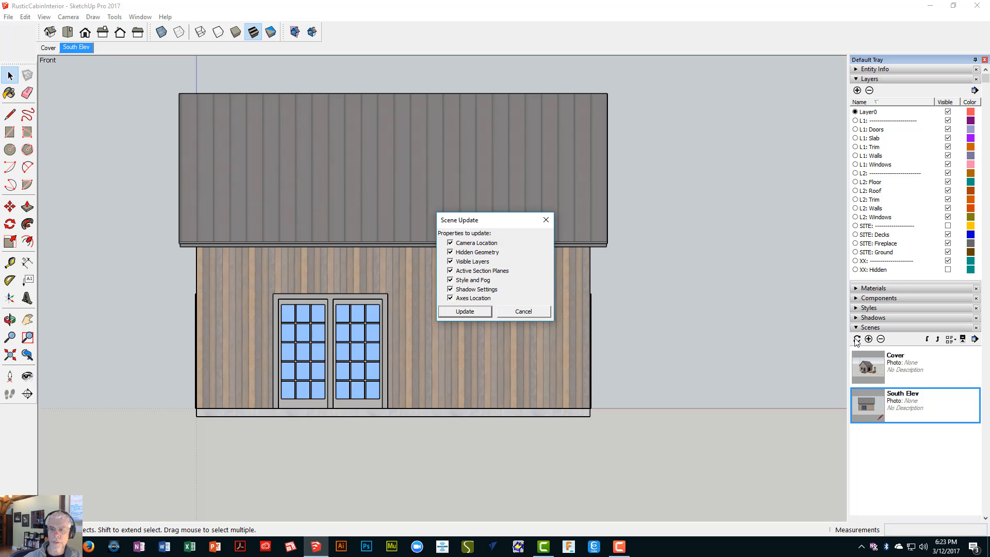
{"action": "left_click_drag", "start_coordinate": [504, 223], "coordinate": [137, 145]}
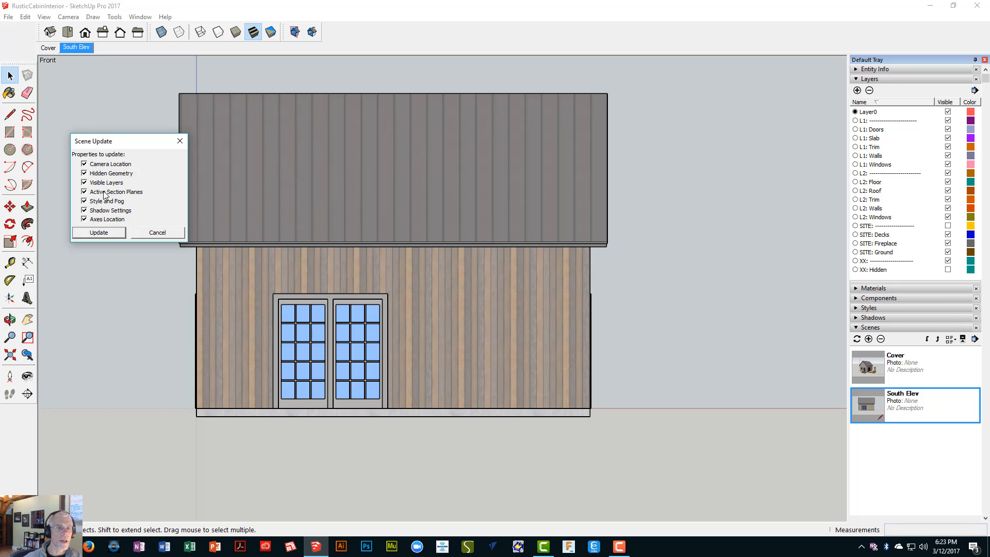
{"action": "left_click", "coordinate": [105, 232]}
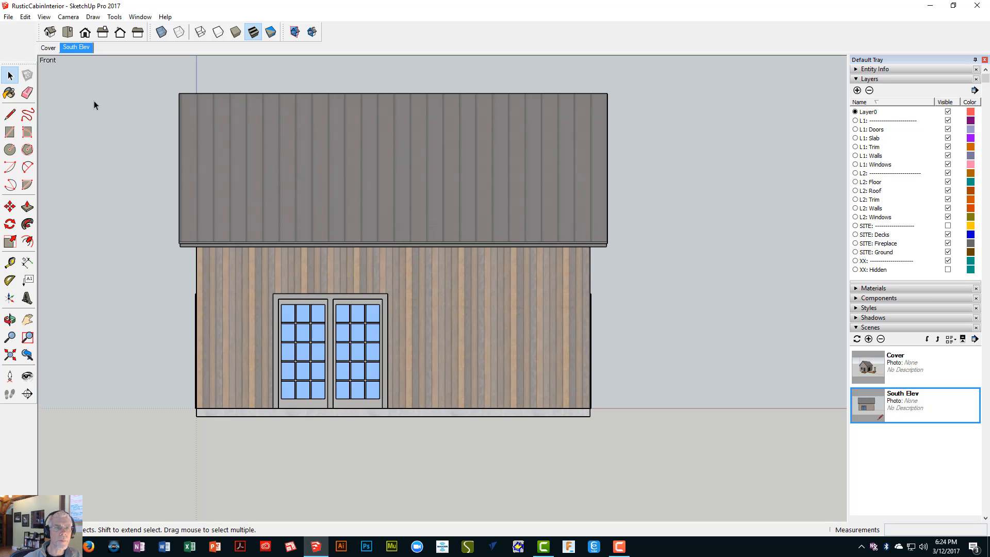
{"action": "right_click", "coordinate": [79, 46]}
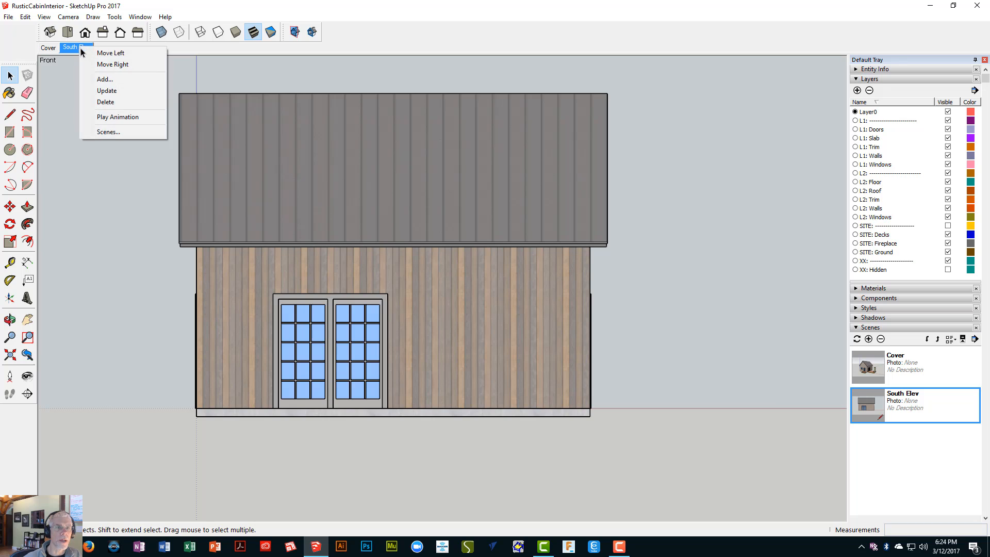
{"action": "left_click", "coordinate": [98, 91]}
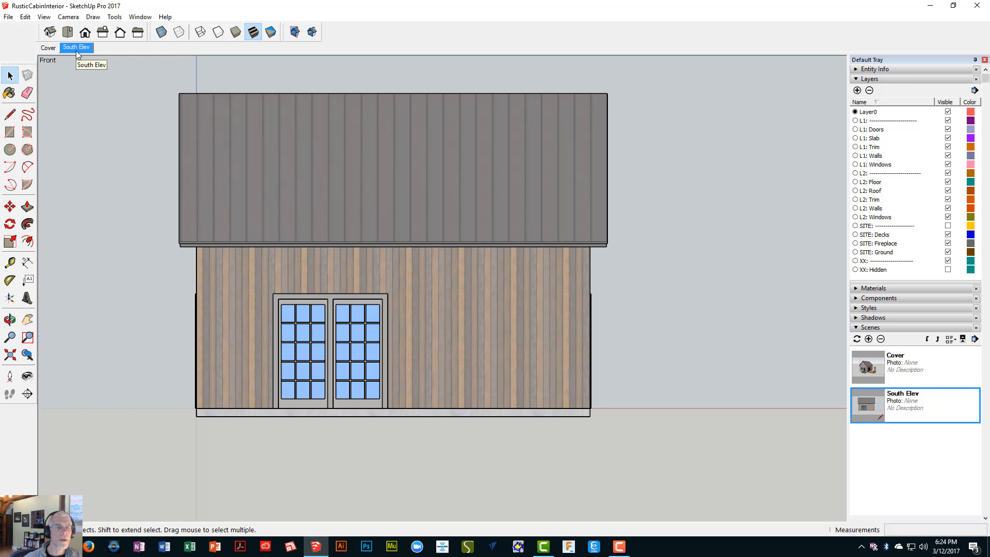
- Set the camera to the Right standard view of the cabin in parallel projection
{"action": "left_click", "coordinate": [103, 34]}
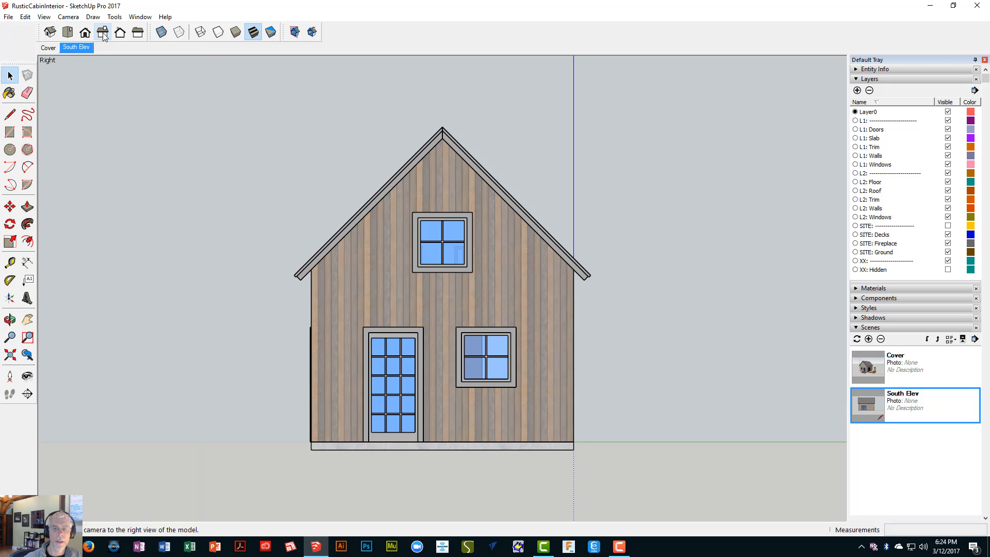
{"action": "middle_click_drag", "start_coordinate": [292, 304], "coordinate": [685, 461]}
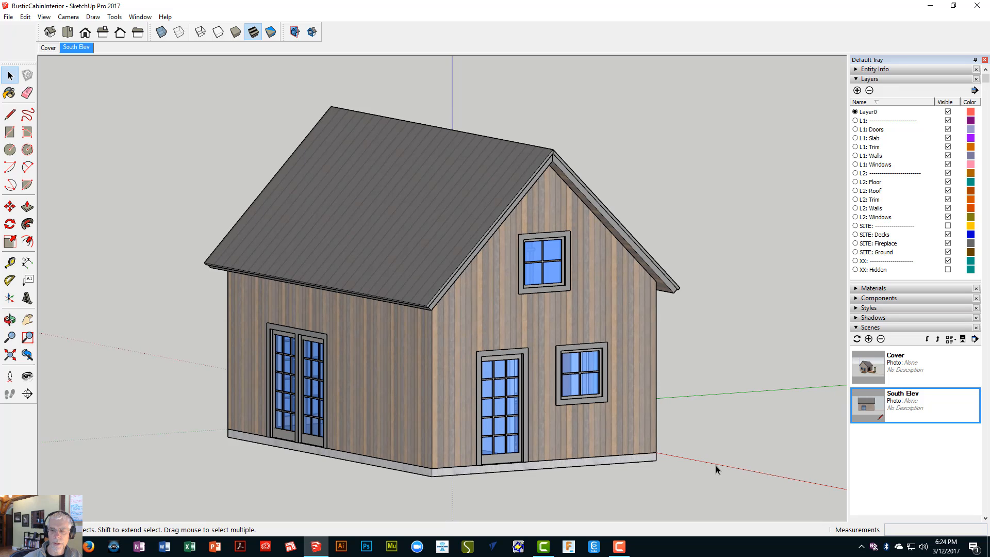
{"action": "scroll", "coordinate": [716, 465], "scroll_direction": "up", "scroll_amount": 3}
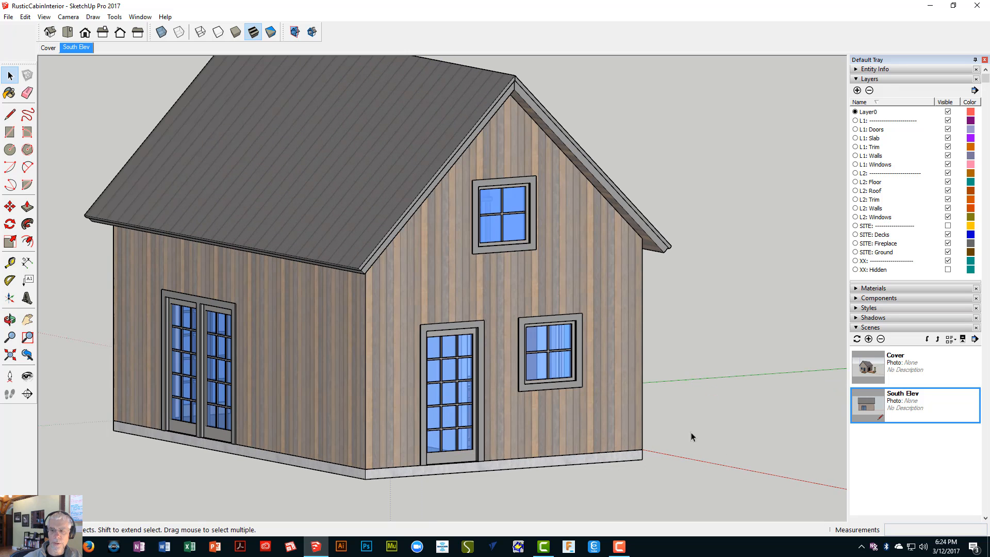
{"action": "middle_click_drag", "start_coordinate": [682, 456], "coordinate": [567, 442]}
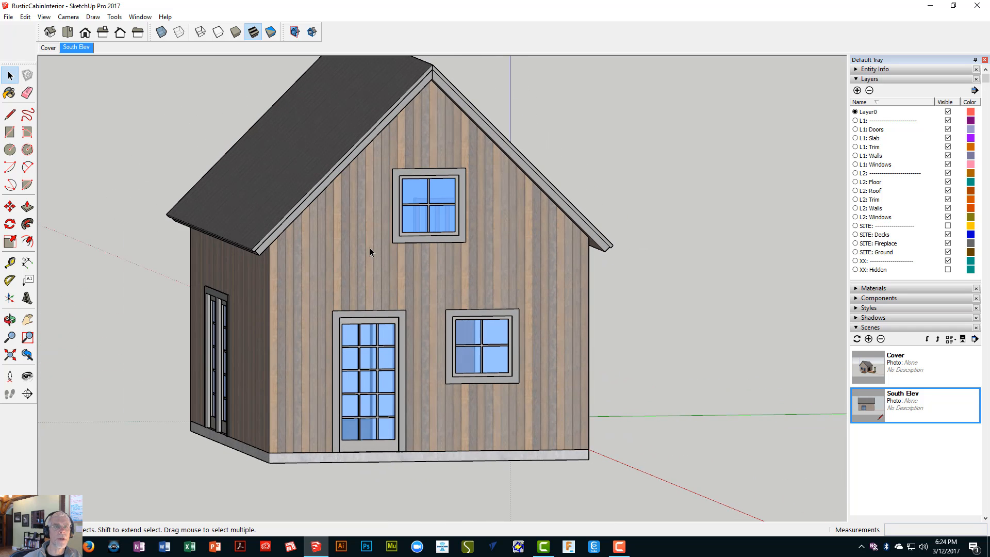
{"action": "left_click", "coordinate": [103, 35]}
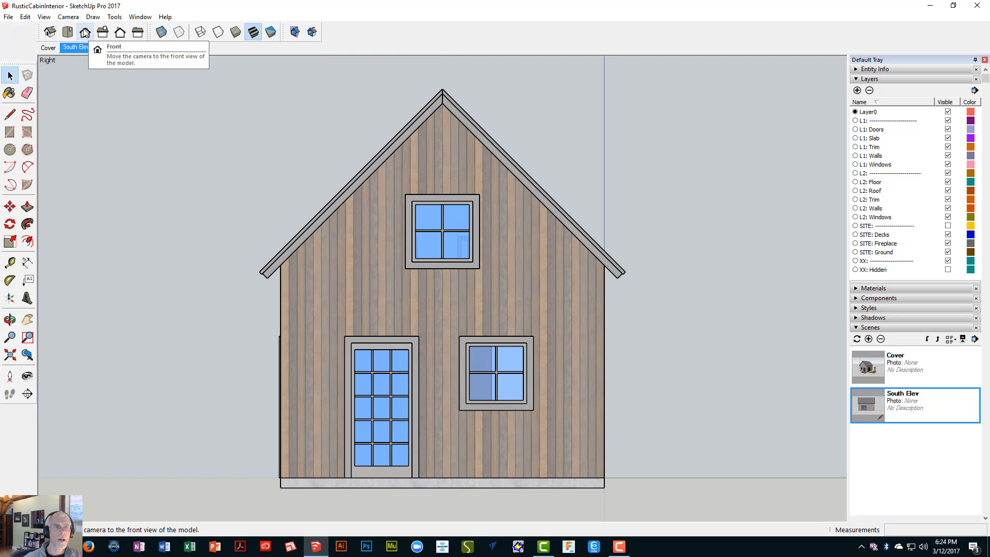
{"action": "left_click", "coordinate": [68, 16]}
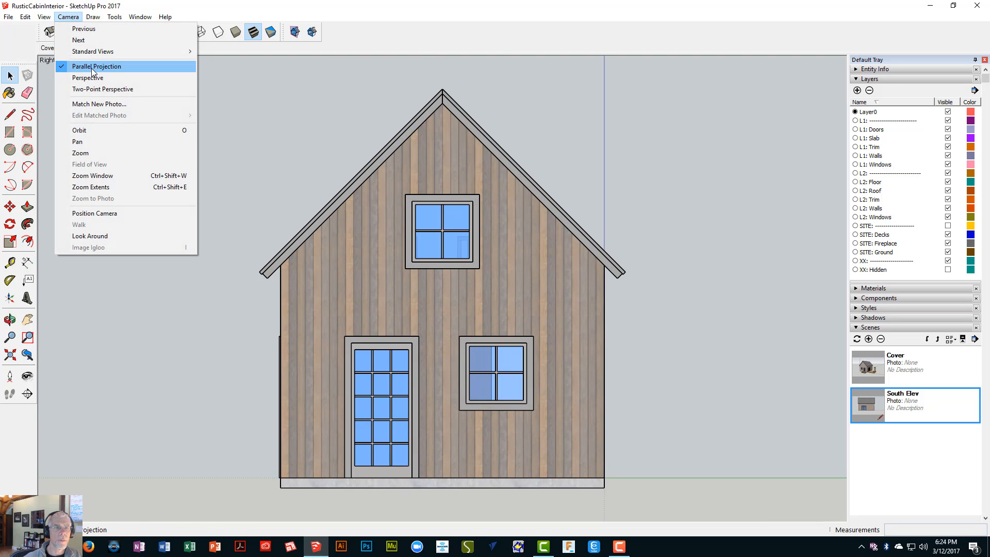
{"action": "left_click", "coordinate": [91, 68]}
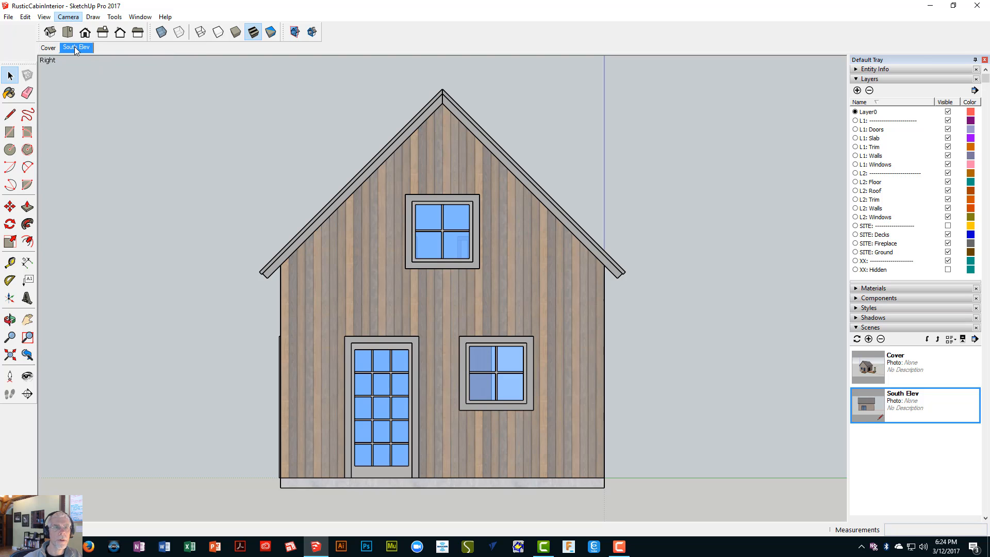
- Add a scene from the current right-side view and name it East Elev
{"action": "left_click", "coordinate": [869, 339]}
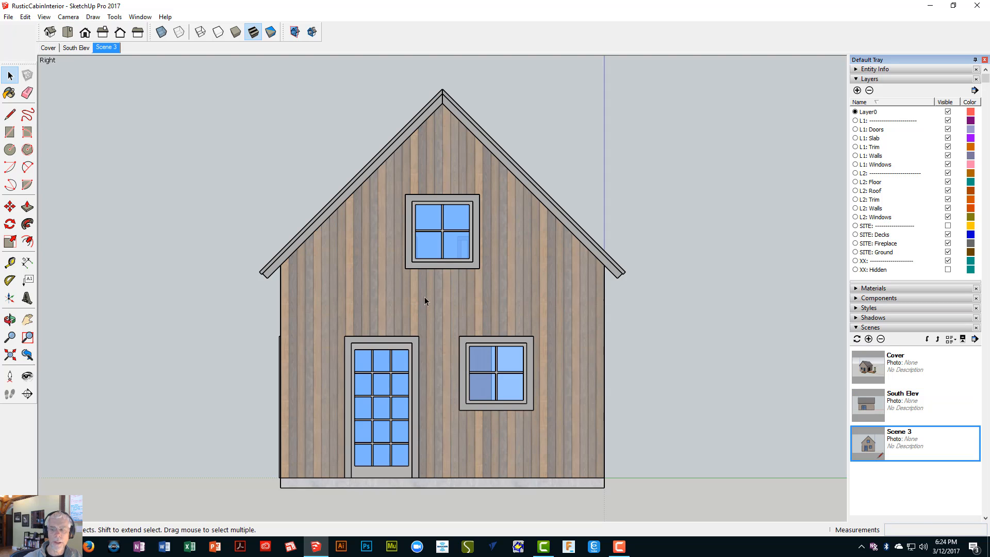
{"action": "scroll", "coordinate": [890, 452], "scroll_direction": "down", "scroll_amount": 3}
{"action": "scroll", "coordinate": [890, 451], "scroll_direction": "down", "scroll_amount": 3}
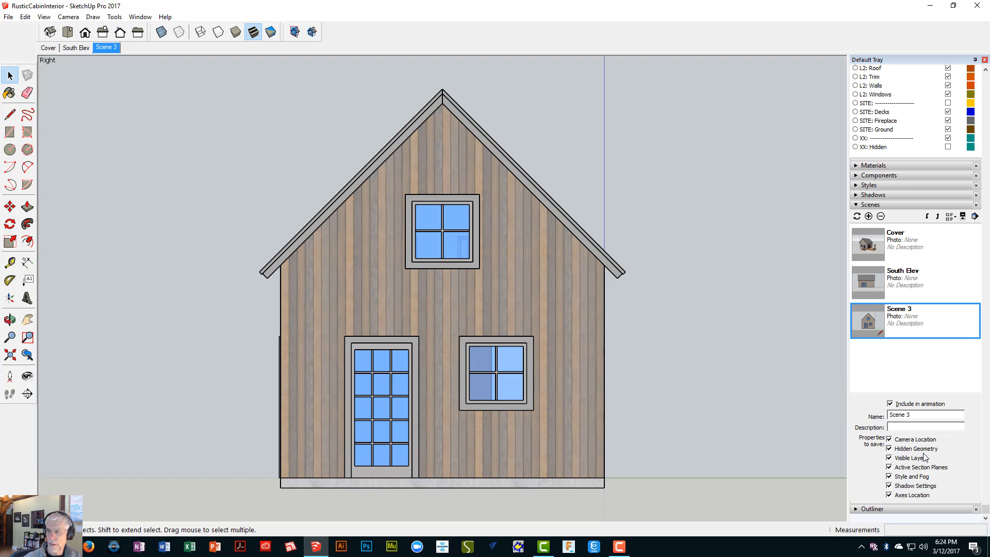
{"action": "left_click", "coordinate": [921, 417]}
{"action": "type", "text": "Ea"}
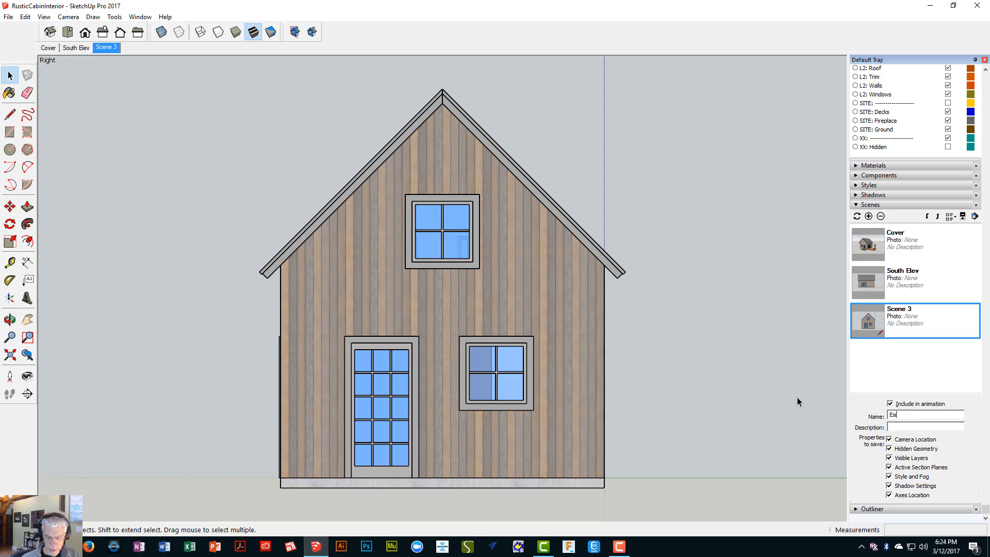
{"action": "type", "text": "st Elev"}
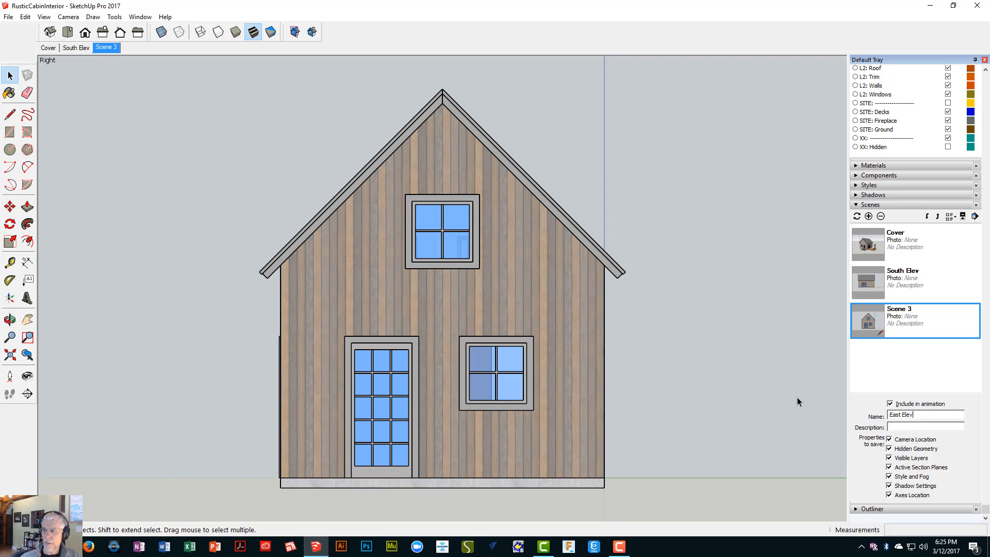
{"action": "key", "text": "Return"}
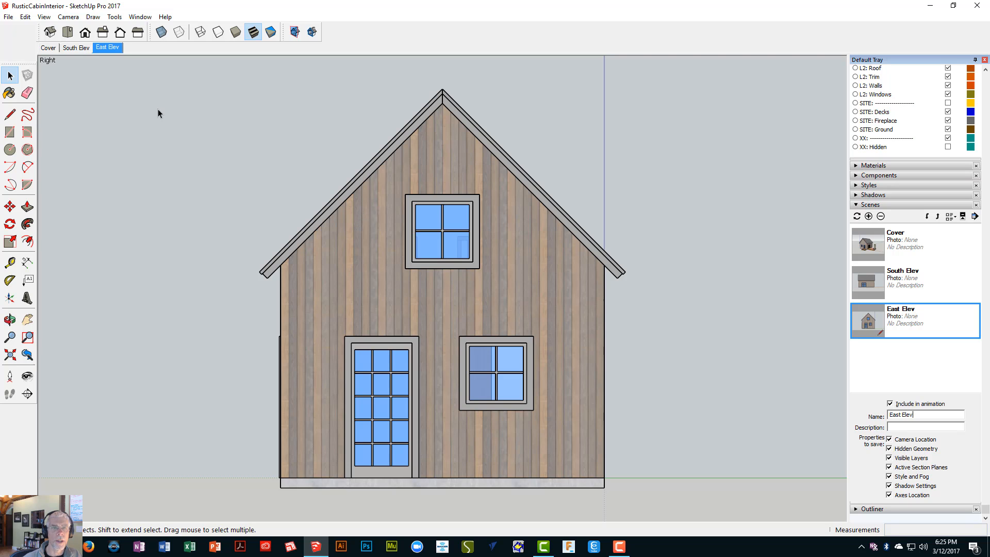
- Inspect the transparent window glass up close, then check the scenes by switching to South Elev and back to East Elev
{"action": "scroll", "coordinate": [511, 381], "scroll_direction": "up", "scroll_amount": 6}
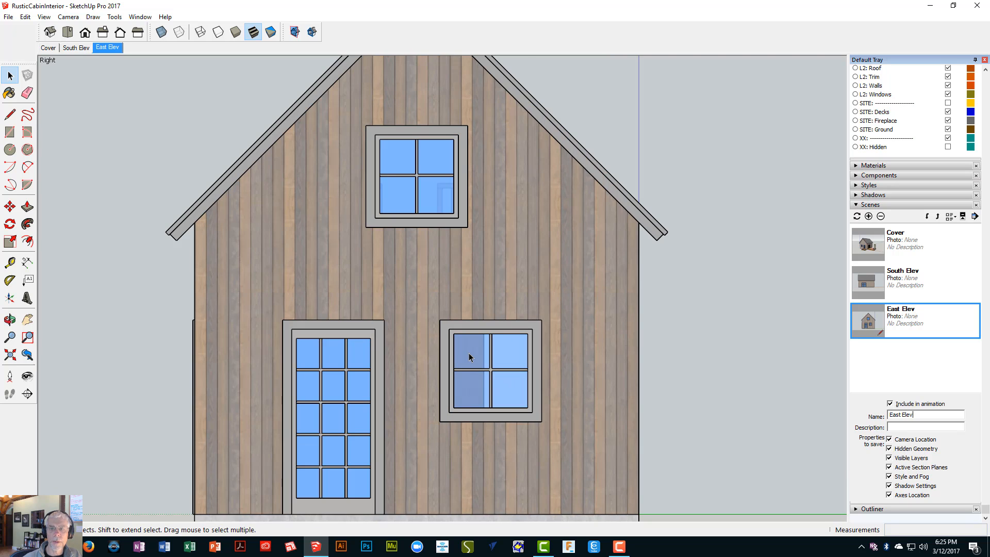
{"action": "scroll", "coordinate": [404, 119], "scroll_direction": "down", "scroll_amount": 2}
{"action": "scroll", "coordinate": [456, 296], "scroll_direction": "down", "scroll_amount": 2}
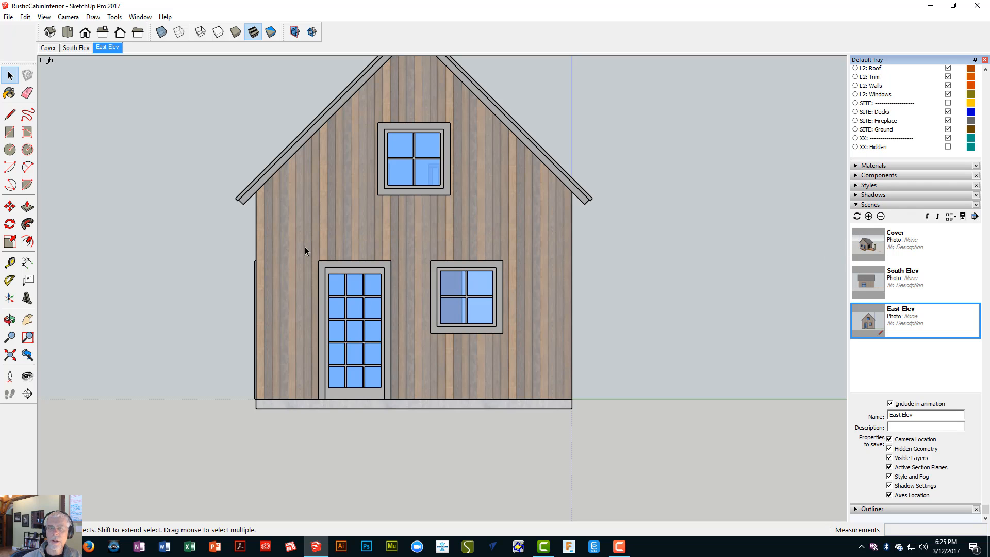
{"action": "left_click", "coordinate": [85, 50]}
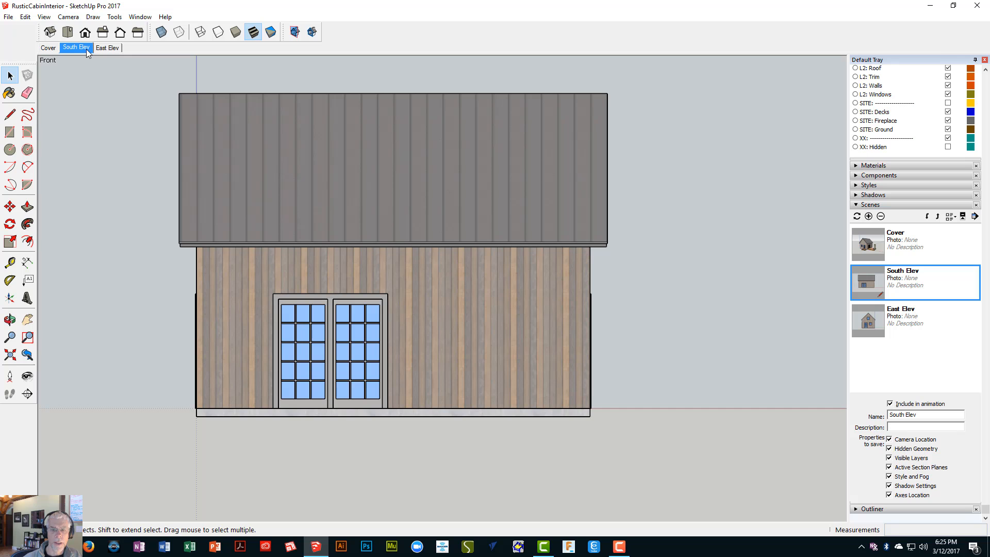
{"action": "left_click", "coordinate": [107, 48]}
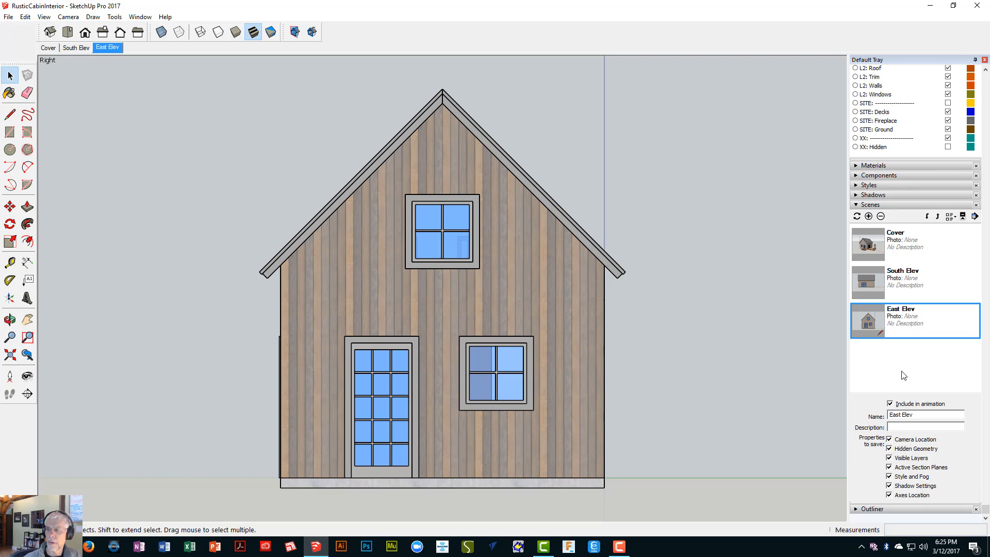
- Turn off material transparency in the face settings of Architectural Design Style1 and update the style
{"action": "left_click", "coordinate": [883, 186]}
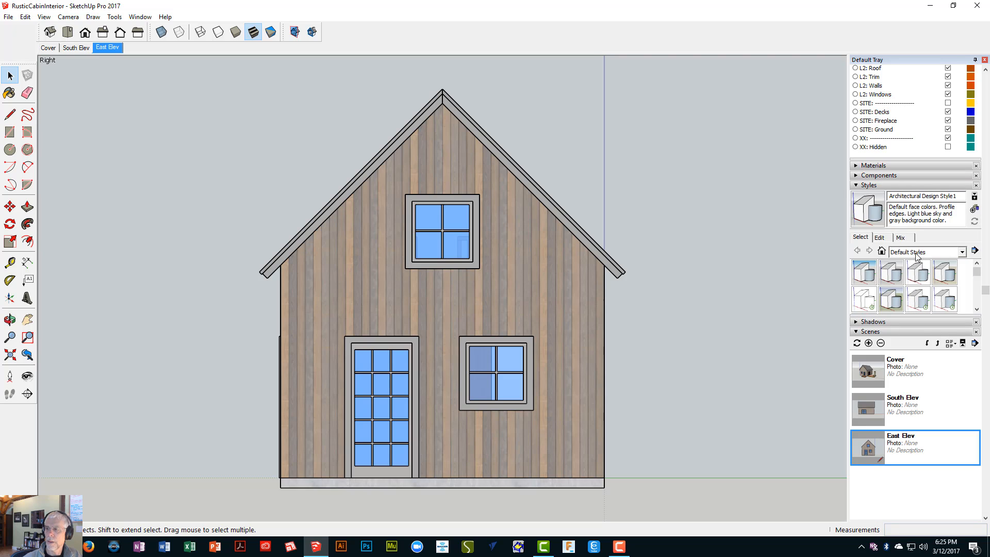
{"action": "left_click", "coordinate": [883, 238]}
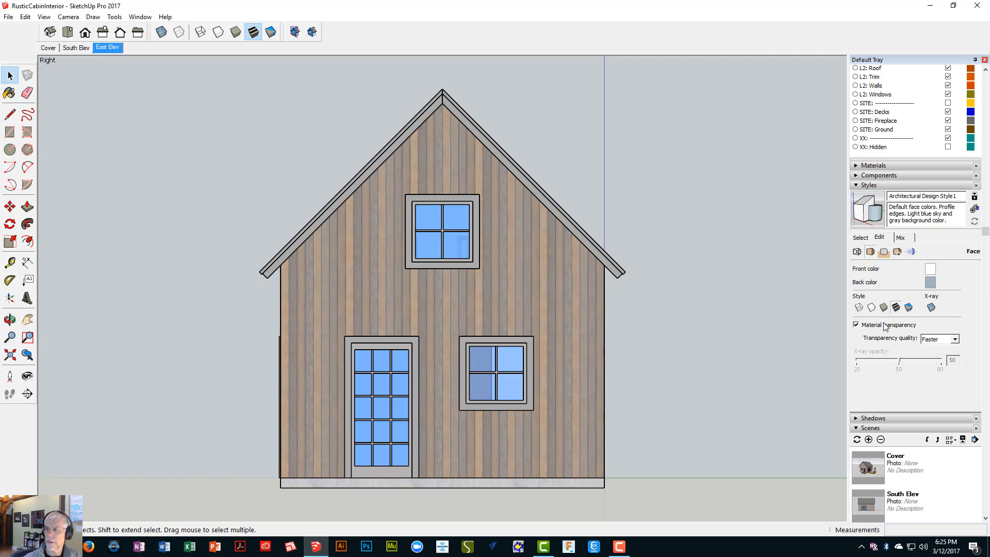
{"action": "left_click", "coordinate": [856, 325]}
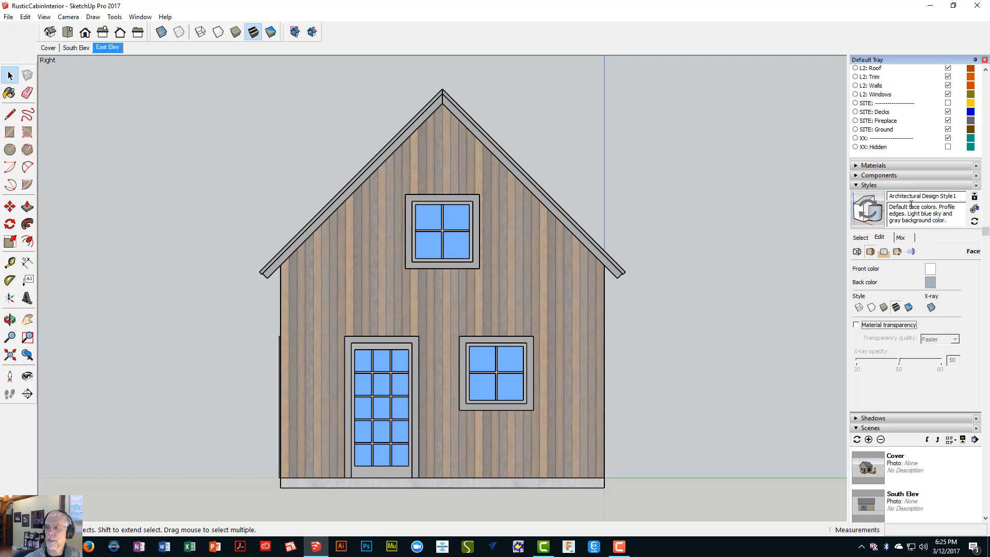
{"action": "left_click", "coordinate": [877, 212]}
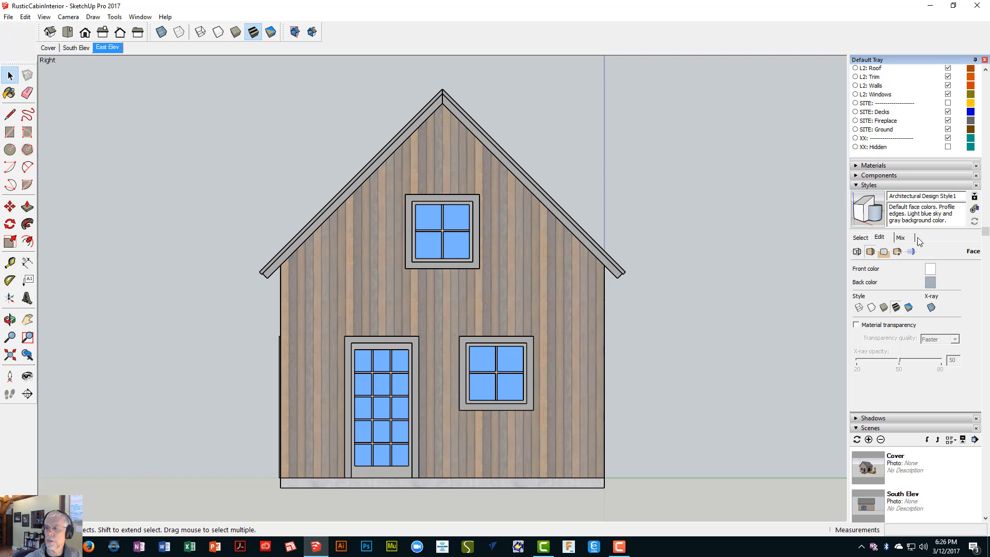
- List the In Model styles and apply the Construction Documentation style to the East Elev view
{"action": "left_click", "coordinate": [867, 238]}
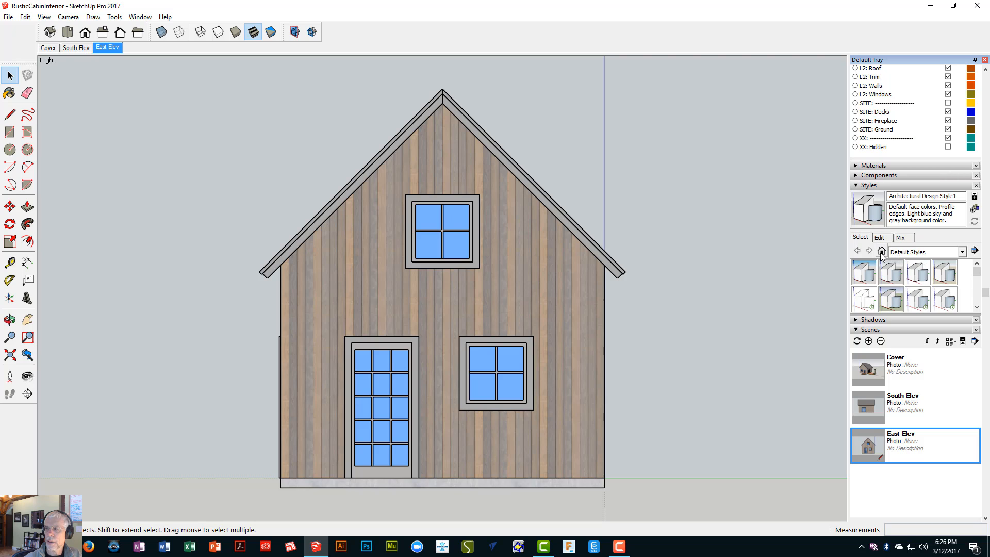
{"action": "left_click", "coordinate": [962, 253]}
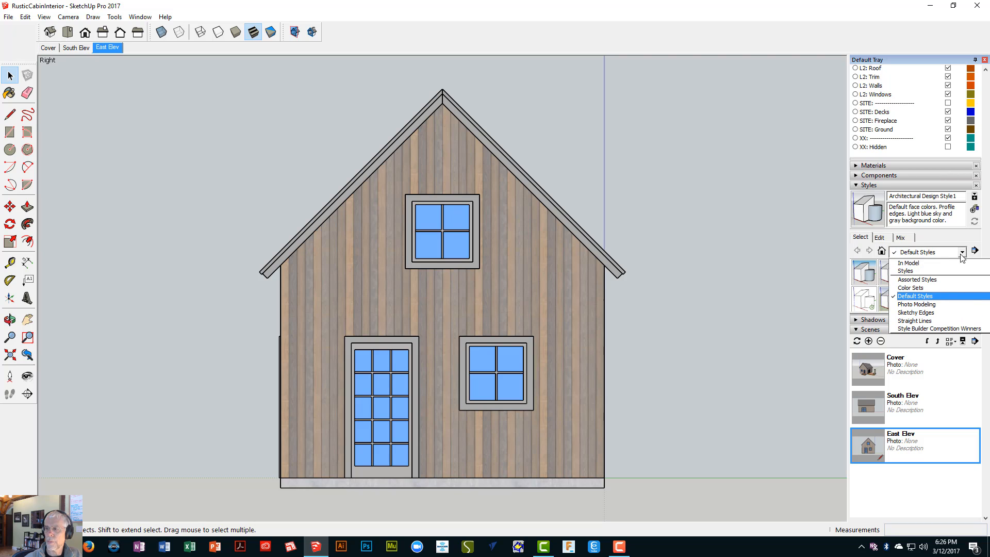
{"action": "left_click", "coordinate": [908, 263]}
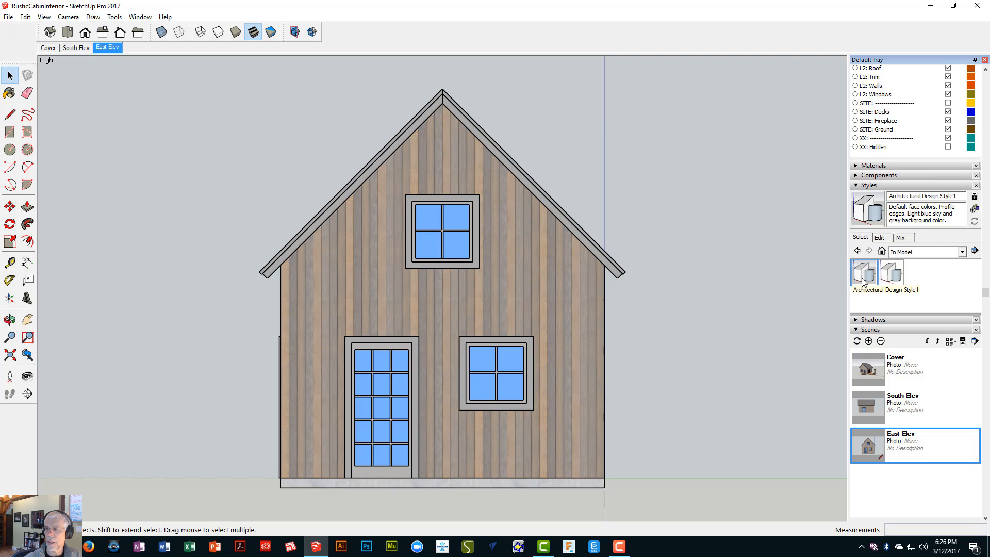
{"action": "left_click", "coordinate": [895, 279]}
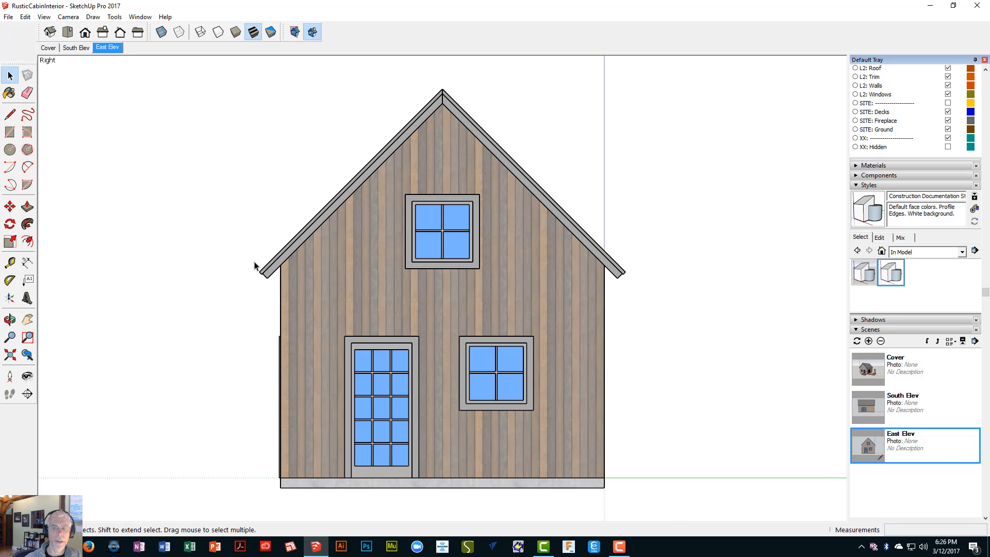
- Return to the South Elev scene, reframe the cabin with more margin around it, and apply the Construction Documentation style
{"action": "mouse_move", "coordinate": [254, 265]}
{"action": "middle_mouse_down"}
{"action": "mouse_move", "coordinate": [239, 283]}
{"action": "mouse_move", "coordinate": [250, 253]}
{"action": "middle_mouse_up"}
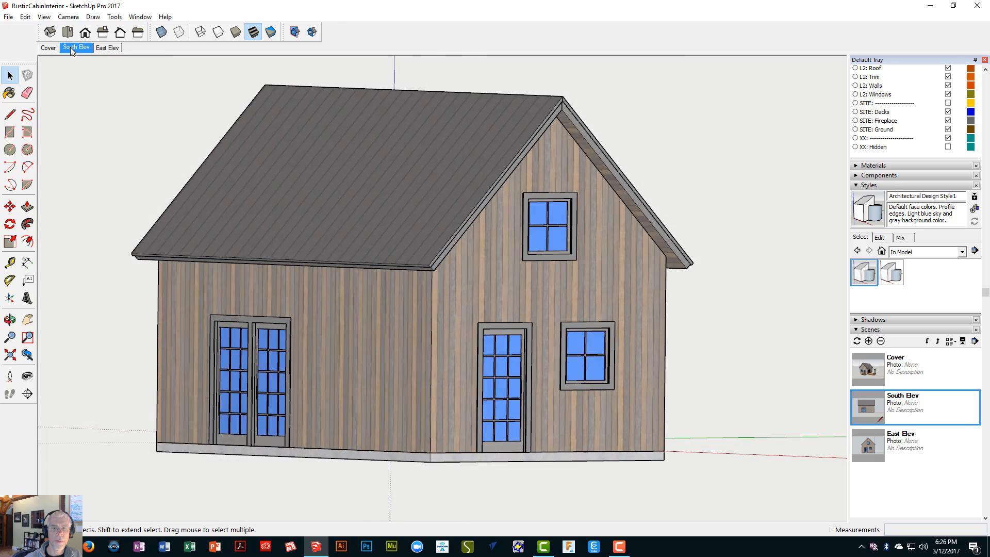
{"action": "scroll", "coordinate": [332, 291], "scroll_direction": "down", "scroll_amount": 2}
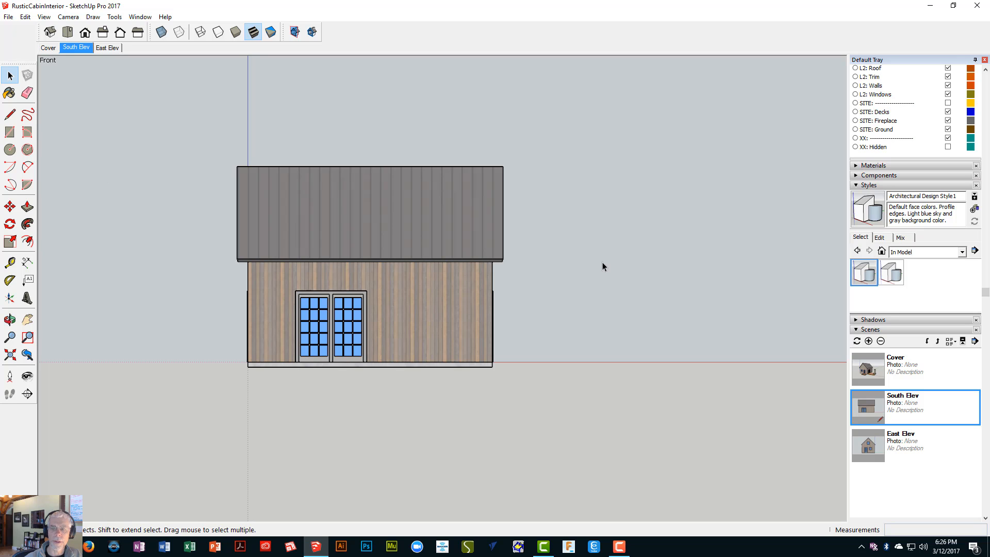
{"action": "scroll", "coordinate": [594, 275], "scroll_direction": "up", "scroll_amount": 1}
{"action": "scroll", "coordinate": [593, 276], "scroll_direction": "down", "scroll_amount": 2}
{"action": "middle_click_drag", "start_coordinate": [586, 281], "coordinate": [642, 292], "text": "shift"}
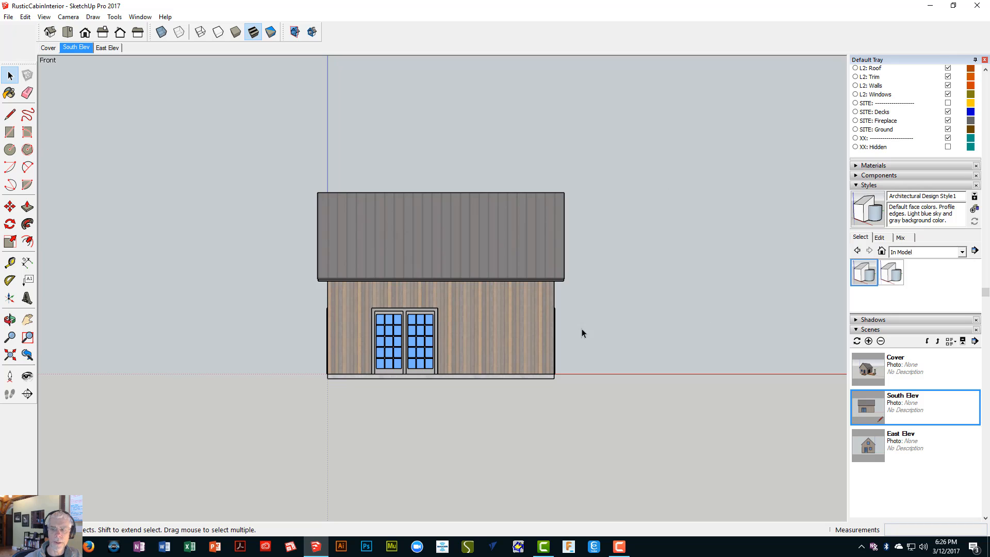
{"action": "scroll", "coordinate": [605, 332], "scroll_direction": "up", "scroll_amount": 1}
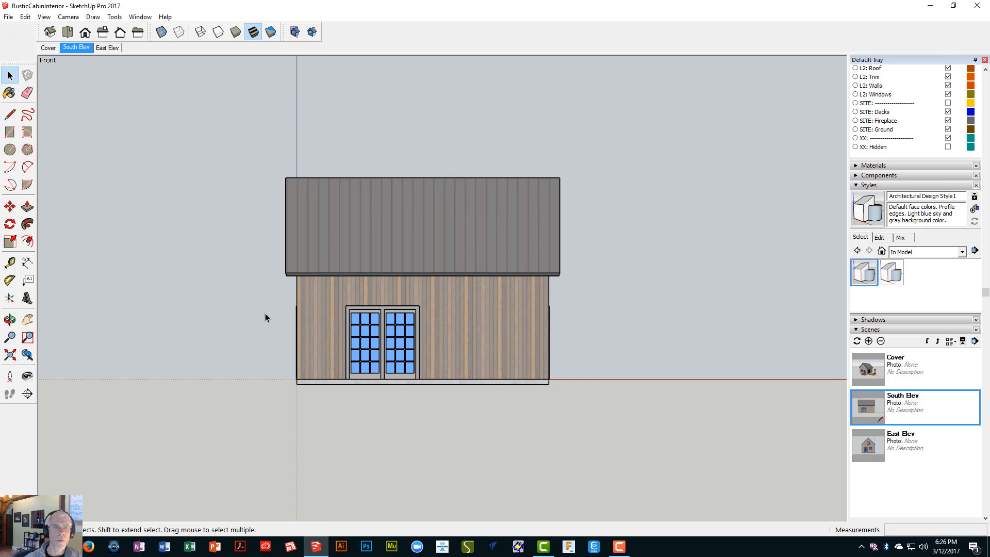
{"action": "left_click", "coordinate": [892, 273]}
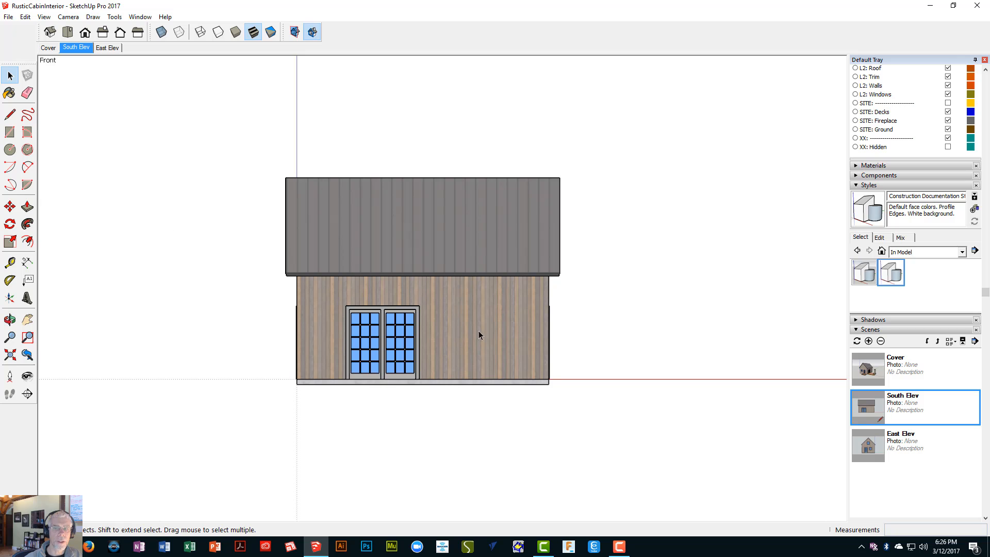
- Update the South Elev scene to store its current view and white-background style
{"action": "right_click", "coordinate": [76, 48]}
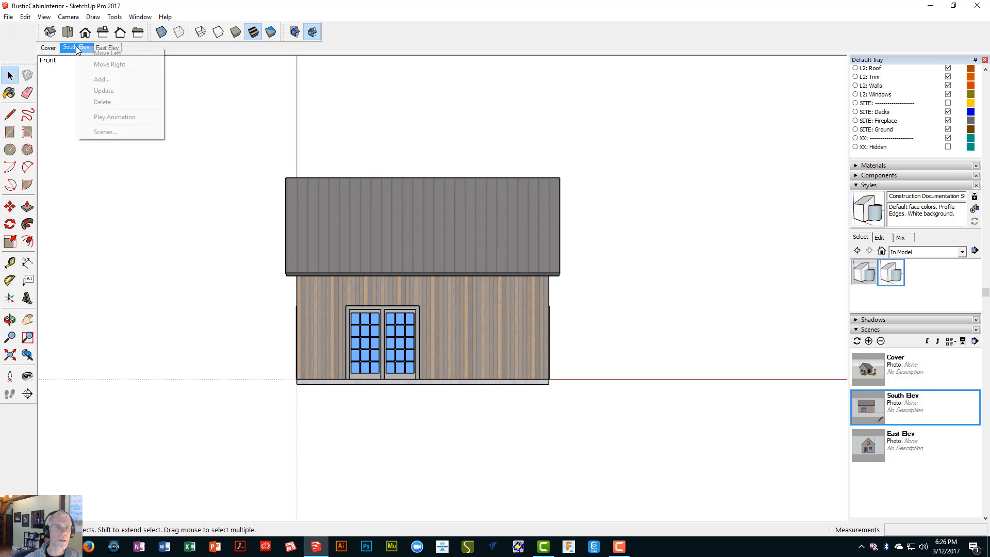
{"action": "left_click", "coordinate": [106, 92]}
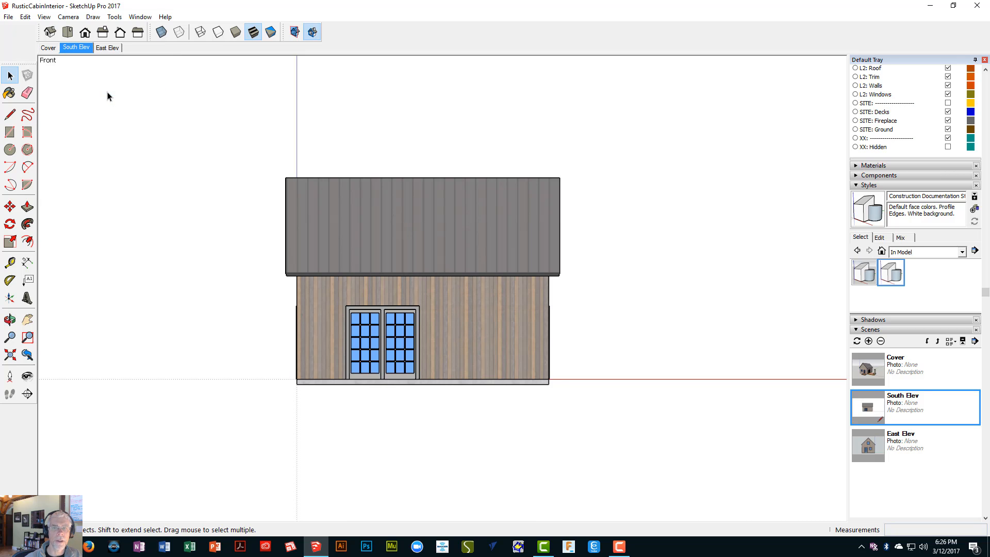
- Zoom out slightly on the East Elev scene, apply the Construction Documentation style, and update the scene
{"action": "left_click", "coordinate": [107, 47]}
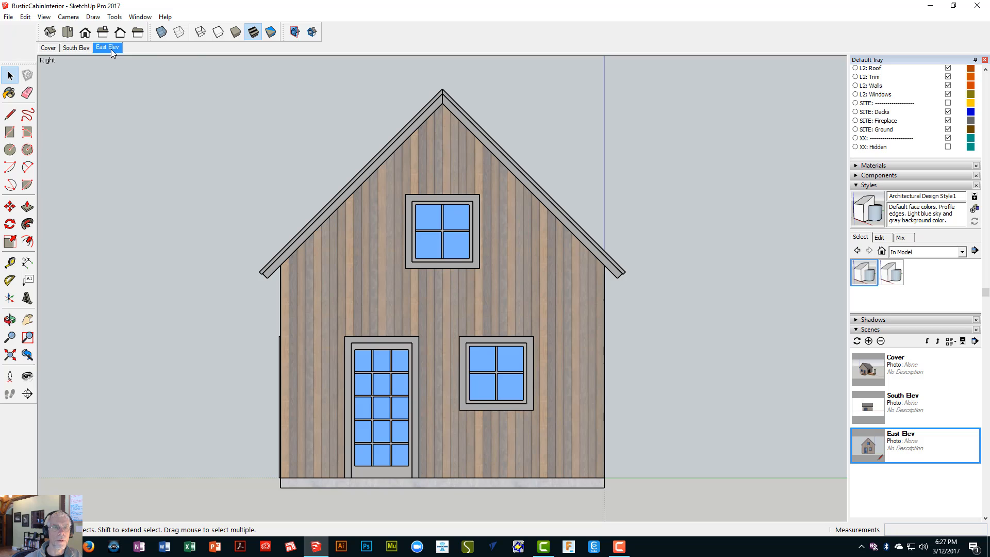
{"action": "right_click", "coordinate": [110, 48]}
{"action": "key", "text": "Escape"}
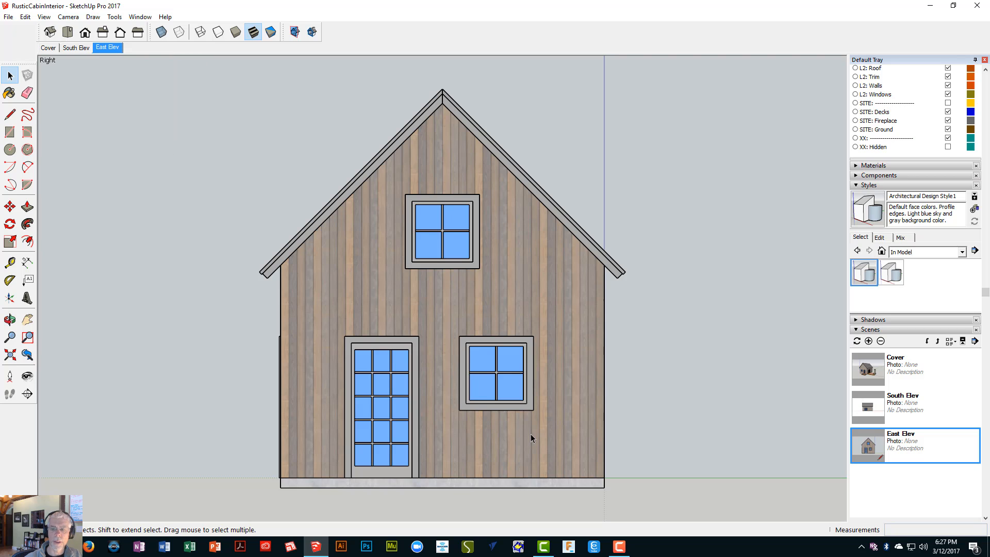
{"action": "scroll", "coordinate": [531, 438], "scroll_direction": "down", "scroll_amount": 1}
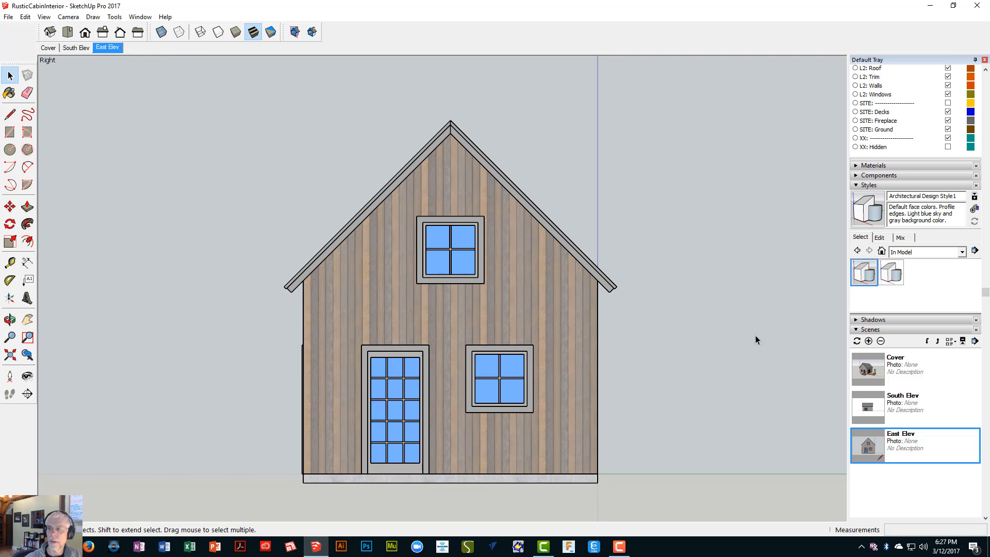
{"action": "left_click", "coordinate": [891, 278]}
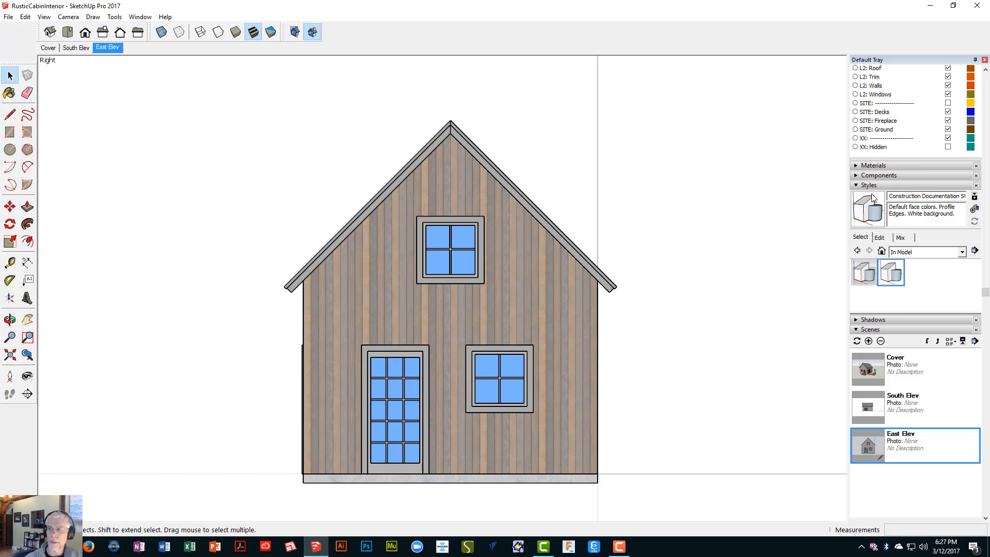
{"action": "right_click", "coordinate": [111, 47]}
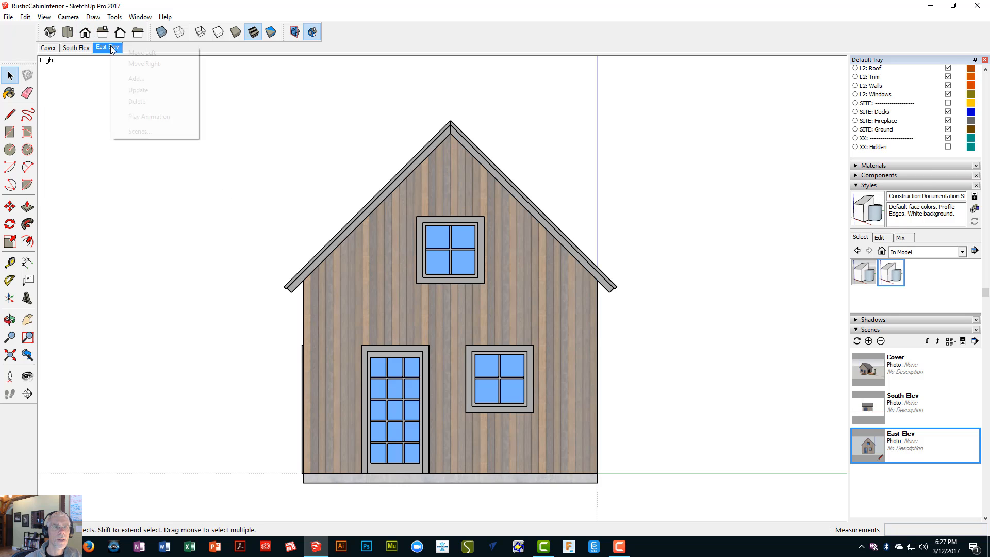
{"action": "left_click", "coordinate": [133, 91]}
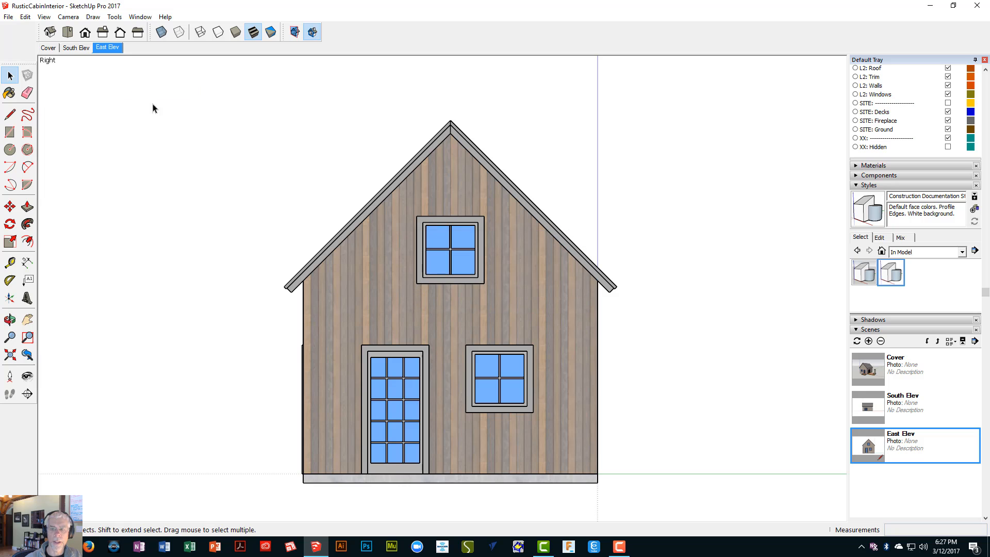
- Compare the window glass with the style's Material transparency on and off, and check the South Elev and East Elev scenes
{"action": "scroll", "coordinate": [474, 291], "scroll_direction": "up", "scroll_amount": 3}
{"action": "scroll", "coordinate": [478, 291], "scroll_direction": "down", "scroll_amount": 1}
{"action": "middle_click_drag", "start_coordinate": [478, 291], "coordinate": [400, 268], "text": "shift"}
{"action": "key", "text": "space"}
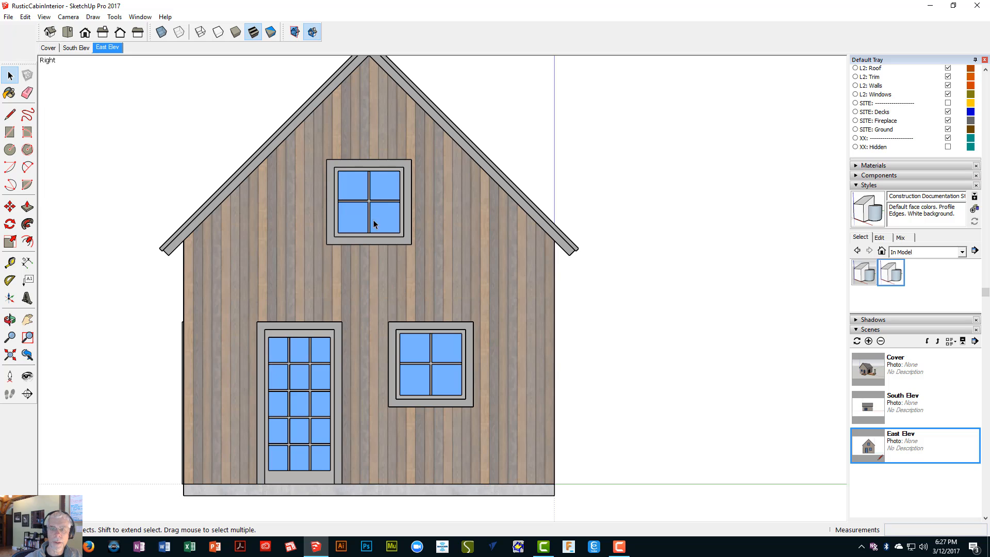
{"action": "left_click", "coordinate": [879, 240]}
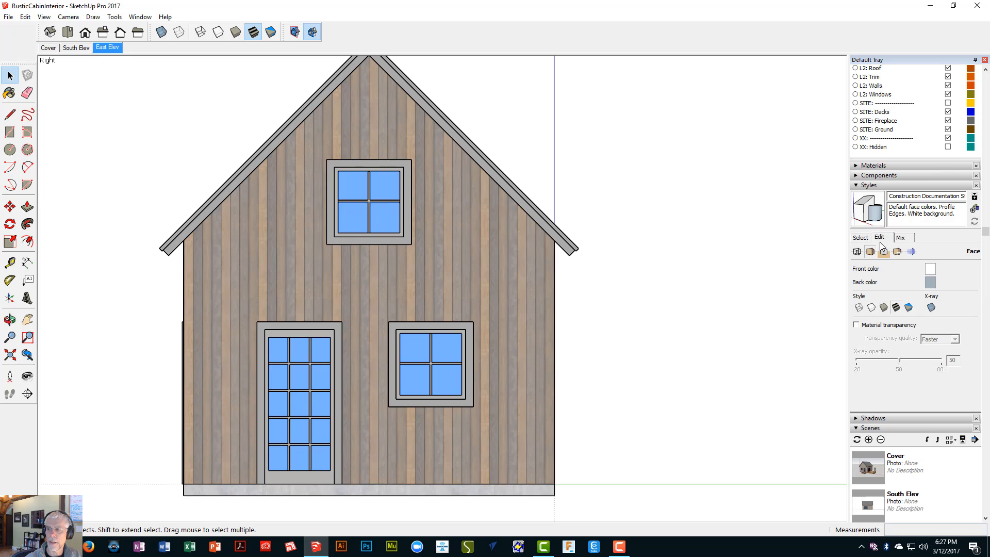
{"action": "left_click", "coordinate": [857, 326]}
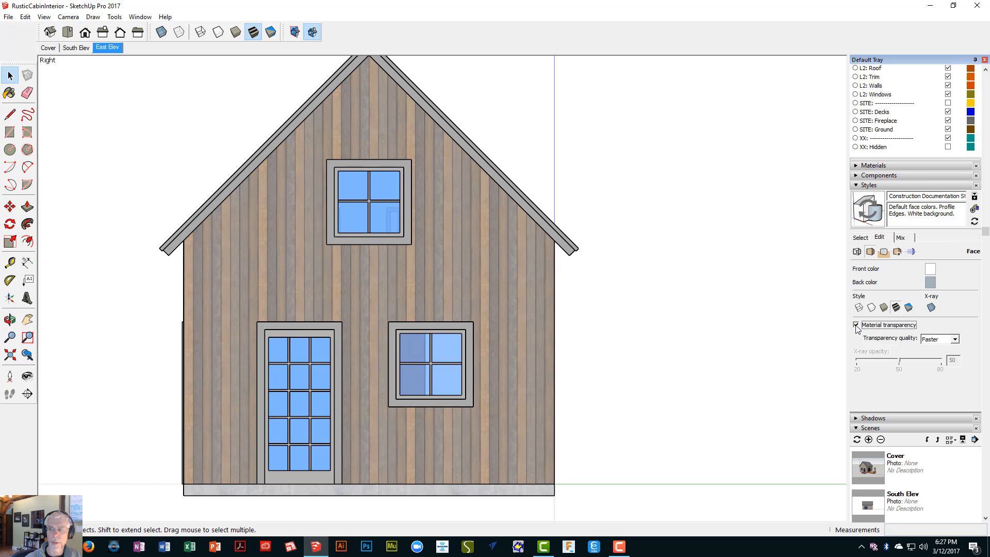
{"action": "left_click", "coordinate": [857, 325]}
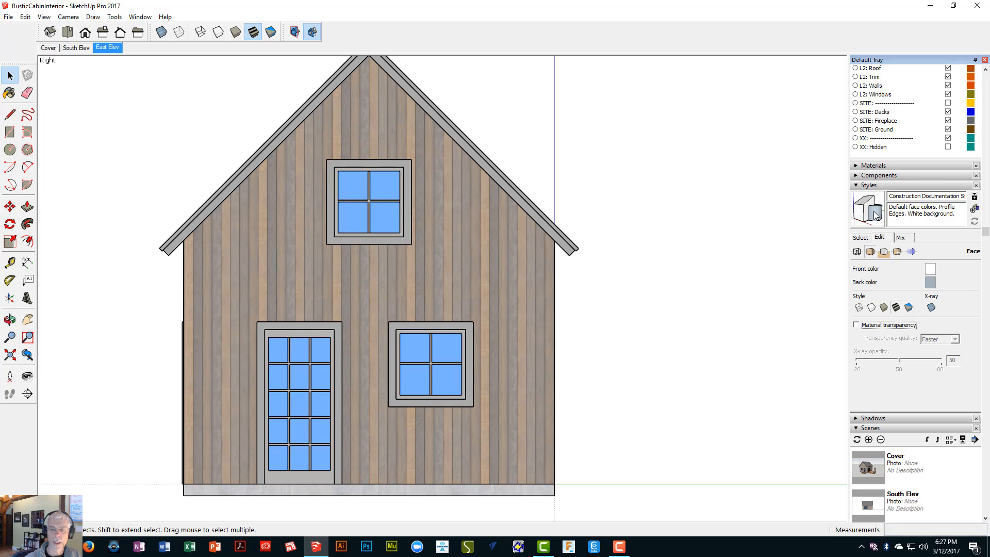
{"action": "scroll", "coordinate": [575, 343], "scroll_direction": "down", "scroll_amount": 1}
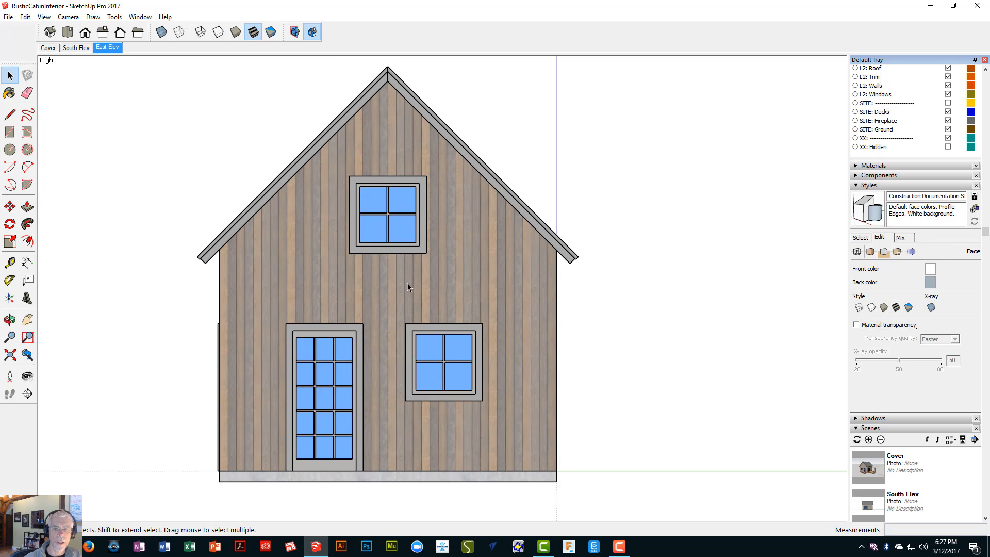
{"action": "left_click", "coordinate": [856, 325]}
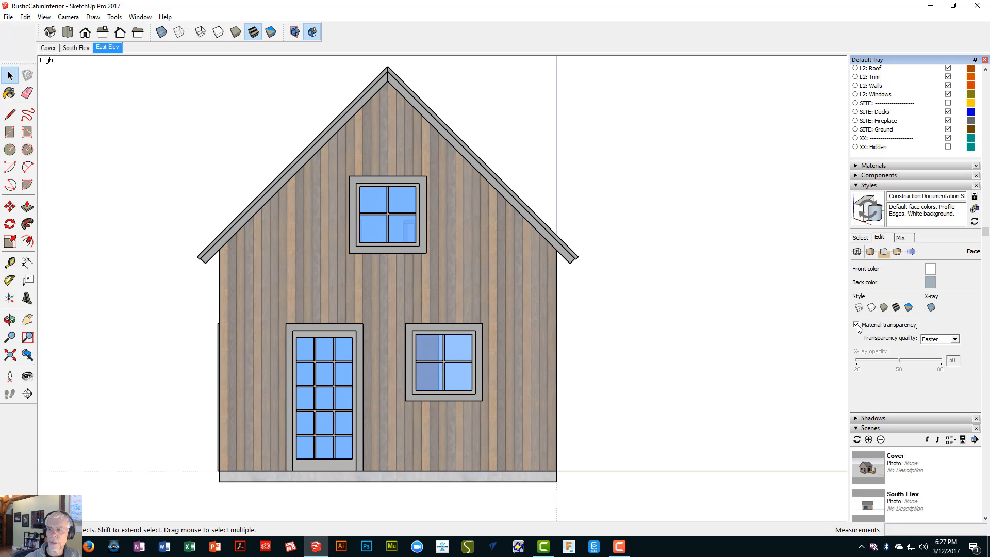
{"action": "left_click", "coordinate": [856, 325]}
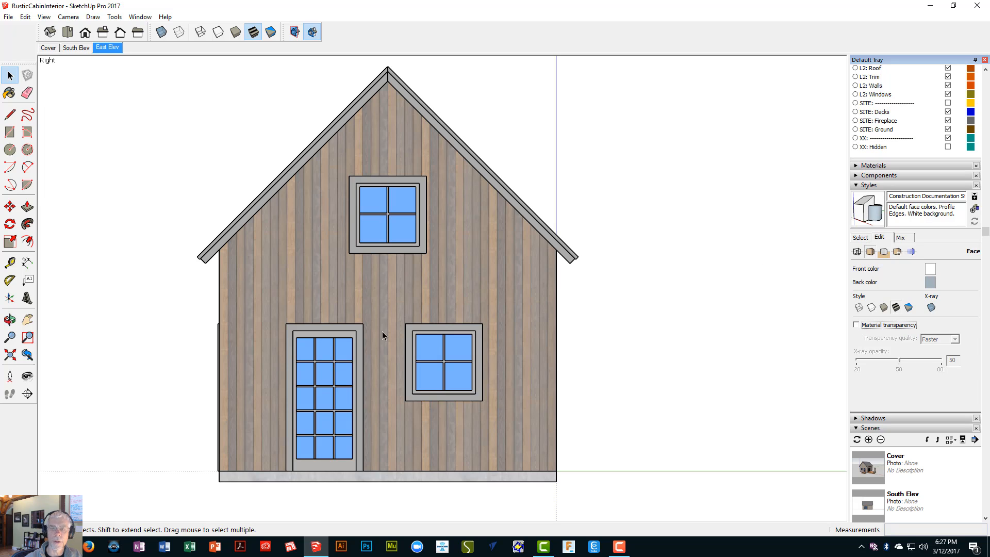
{"action": "left_click", "coordinate": [78, 47]}
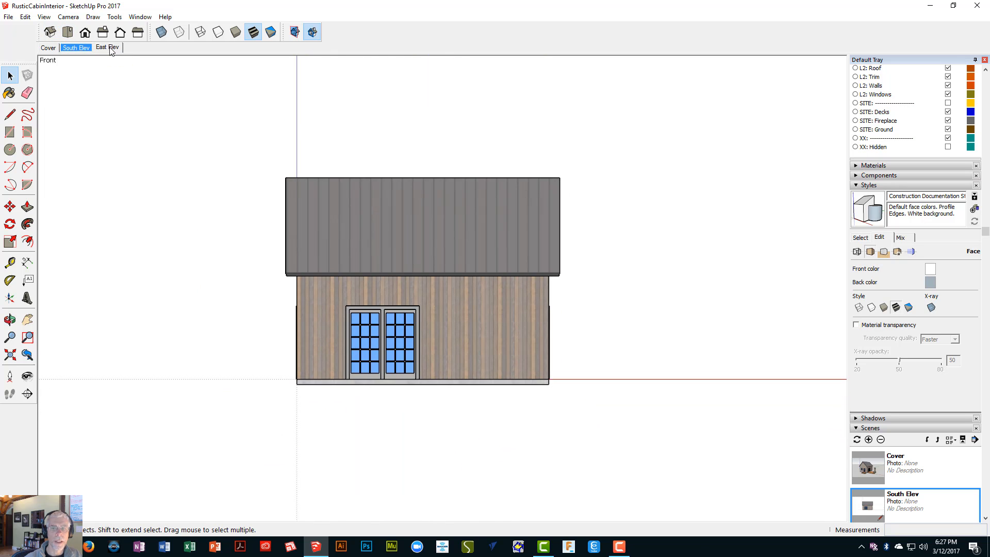
{"action": "left_click", "coordinate": [109, 47]}
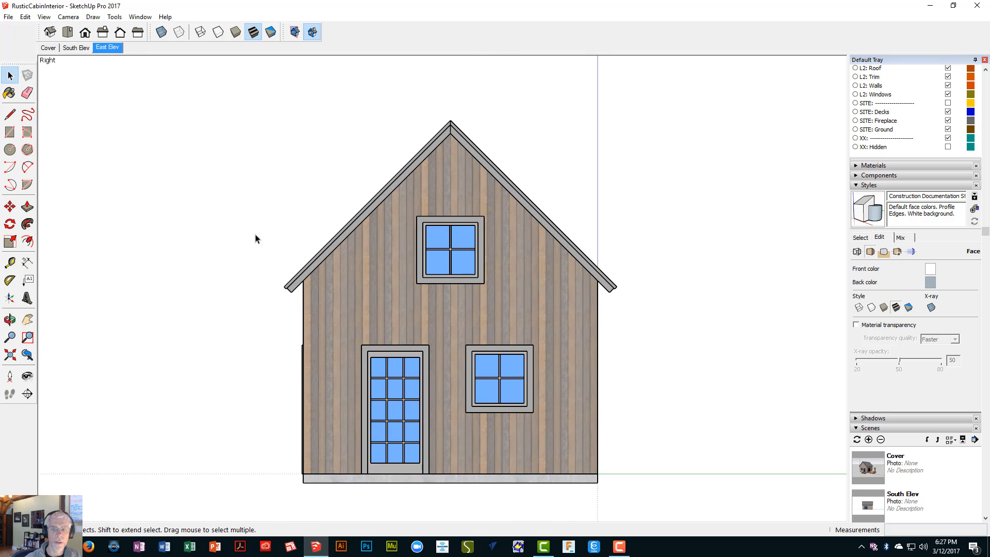
- Add a scene of the cabin's back view and name it North Elev
{"action": "left_click", "coordinate": [120, 33]}
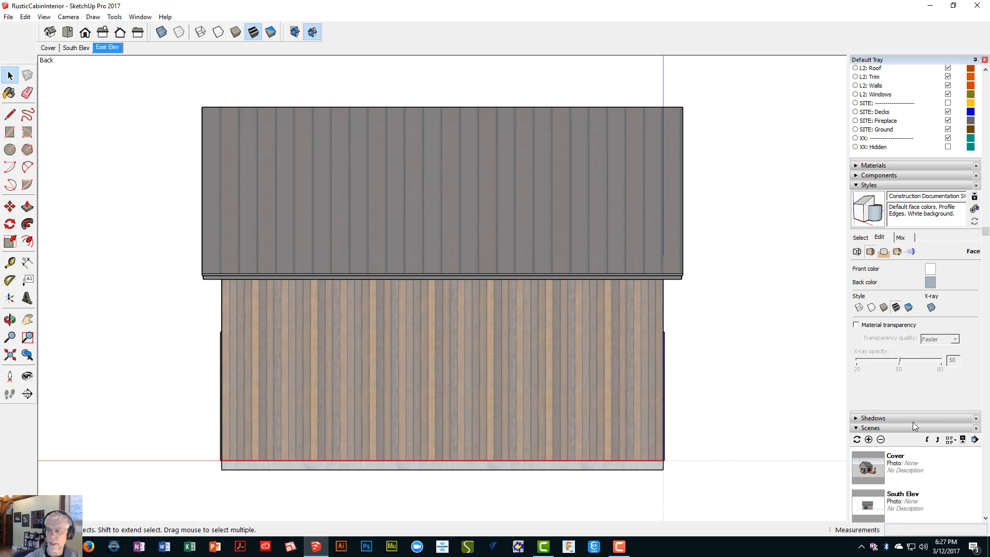
{"action": "left_click", "coordinate": [868, 439]}
{"action": "left_click", "coordinate": [890, 186]}
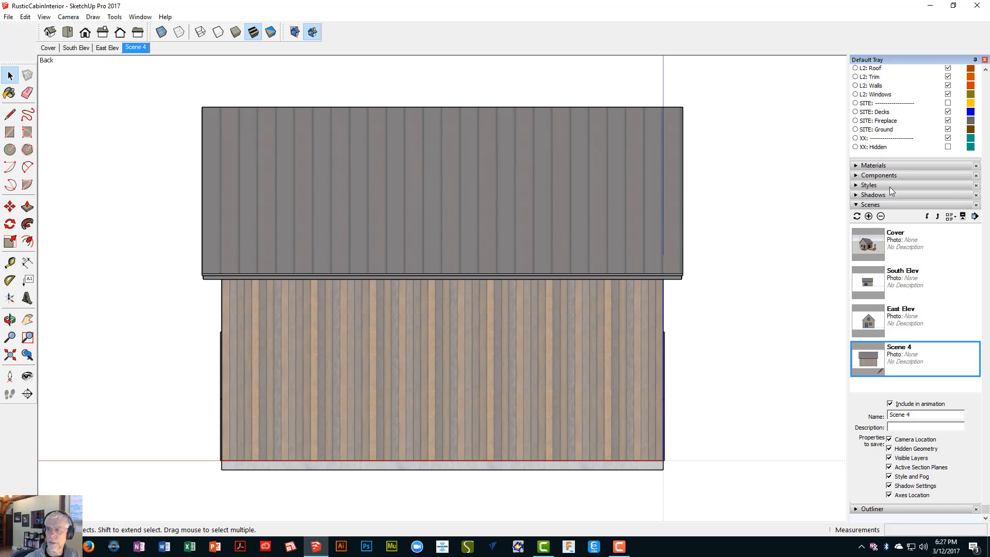
{"action": "left_click_drag", "start_coordinate": [914, 413], "coordinate": [844, 406]}
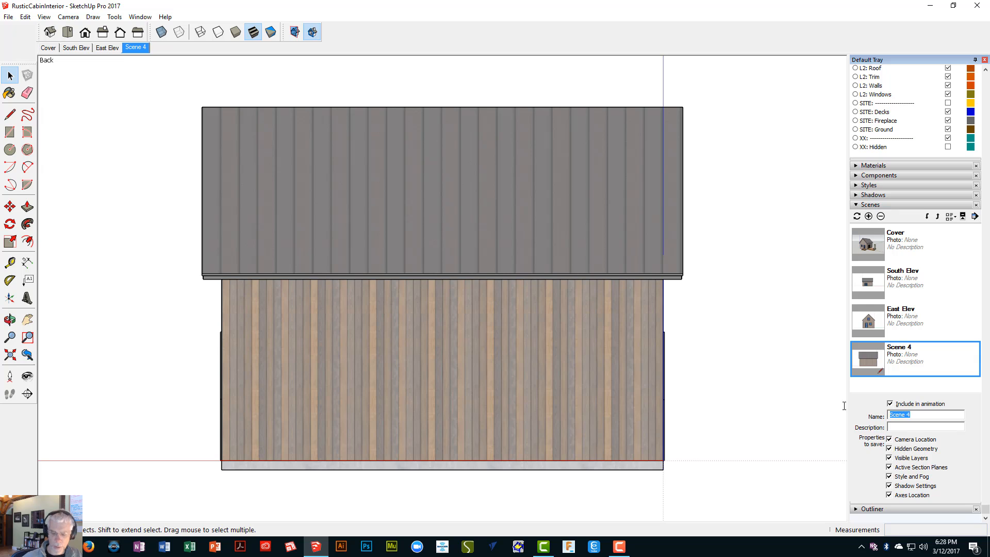
{"action": "type", "text": "North Elev"}
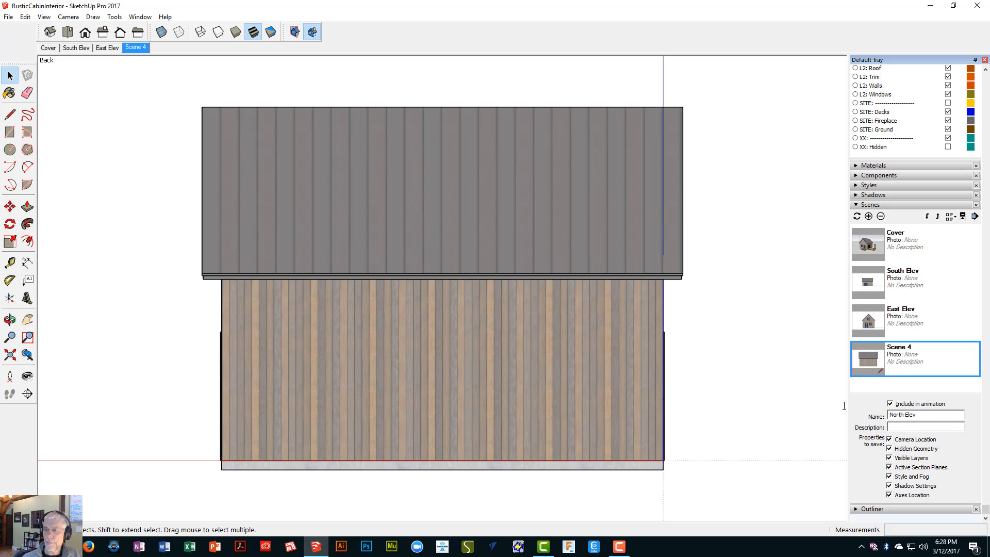
{"action": "key", "text": "Return"}
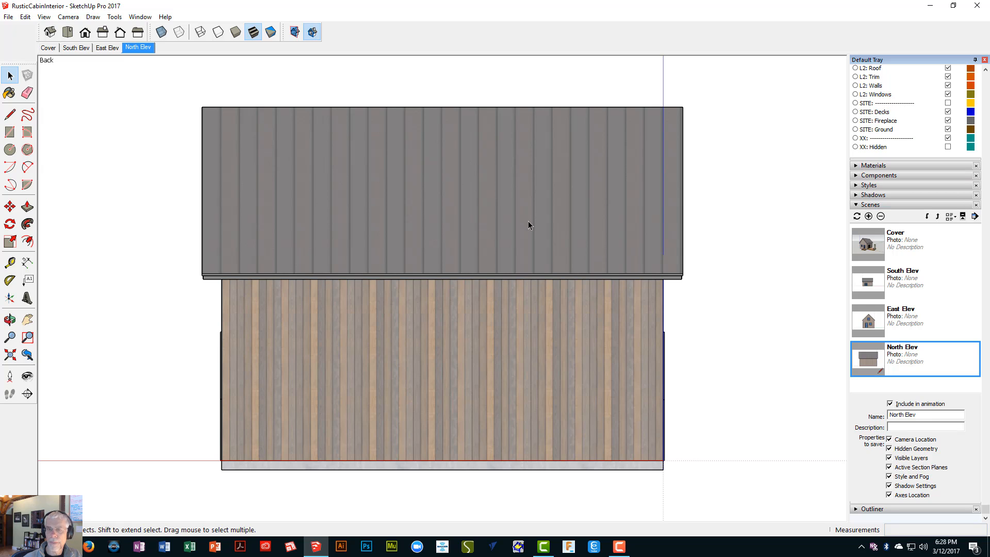
- Add a scene of the cabin's left view and name it West Elev
{"action": "left_click", "coordinate": [137, 33]}
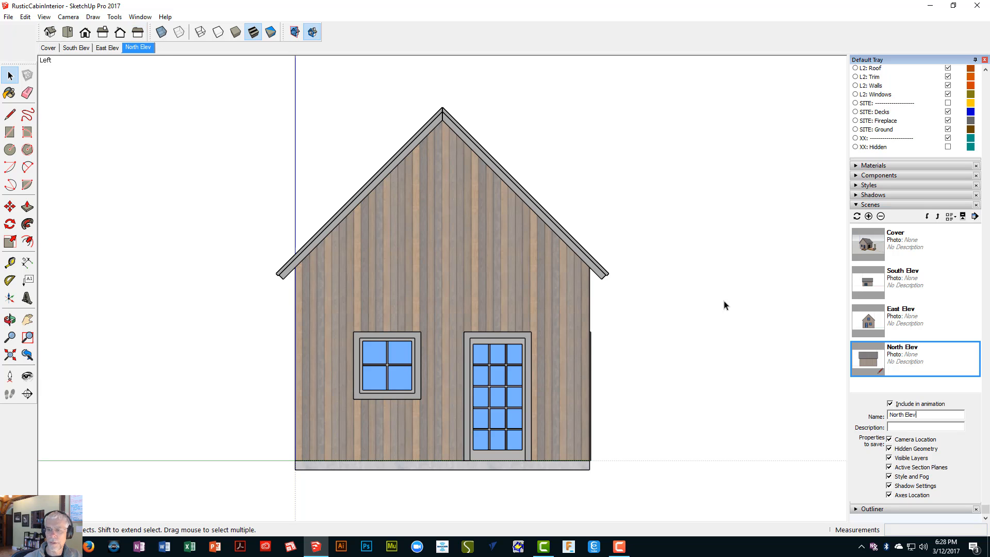
{"action": "middle_click_drag", "start_coordinate": [352, 303], "coordinate": [398, 336]}
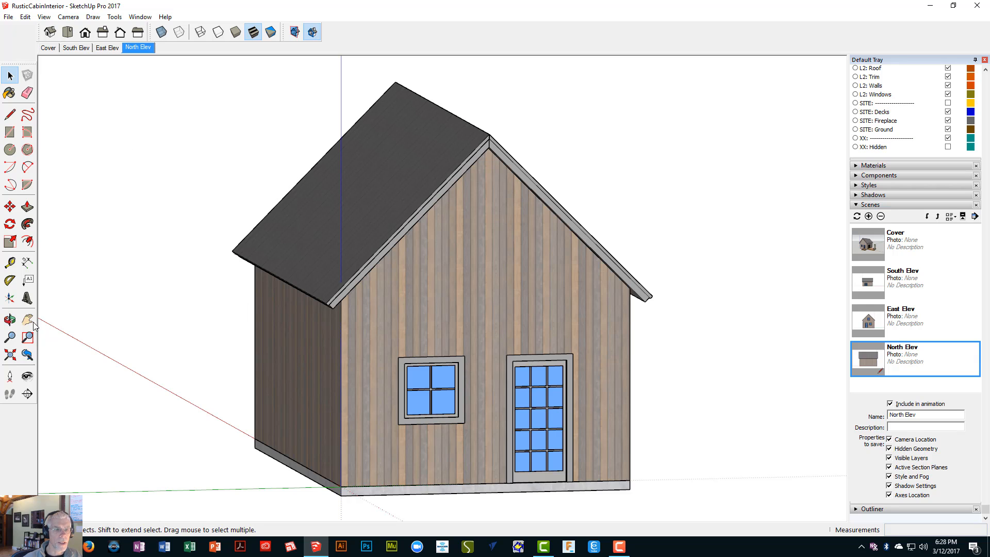
{"action": "left_click", "coordinate": [27, 356]}
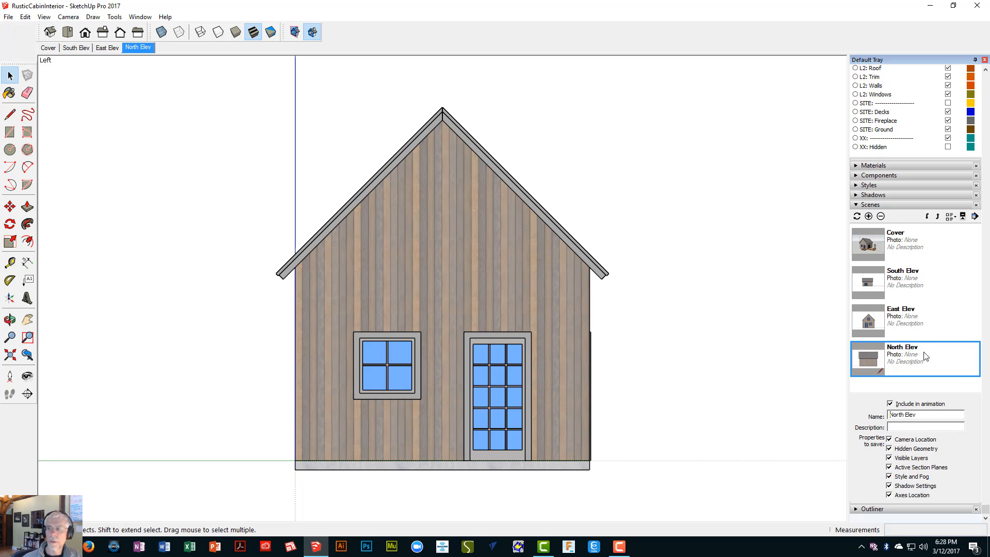
{"action": "left_click", "coordinate": [868, 216]}
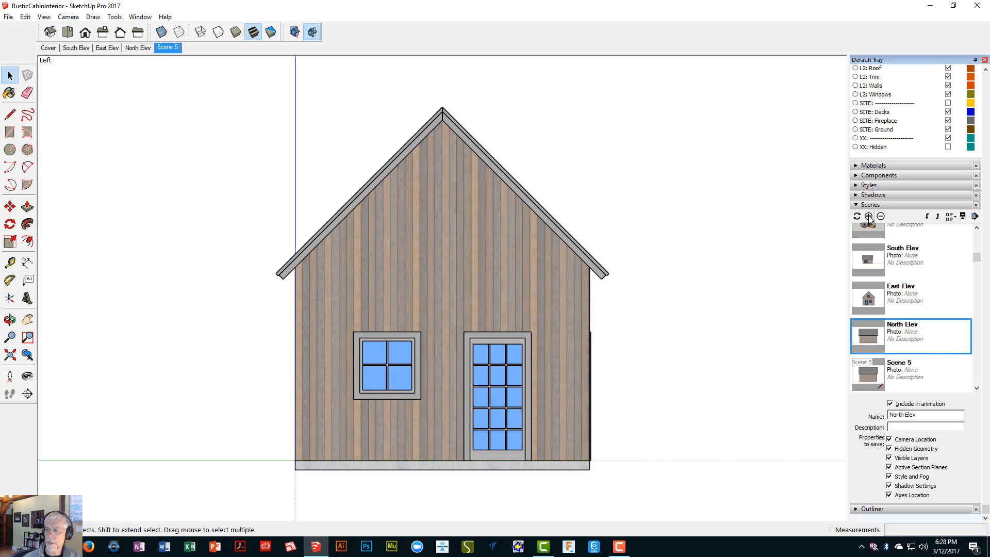
{"action": "left_click_drag", "start_coordinate": [920, 412], "coordinate": [888, 414]}
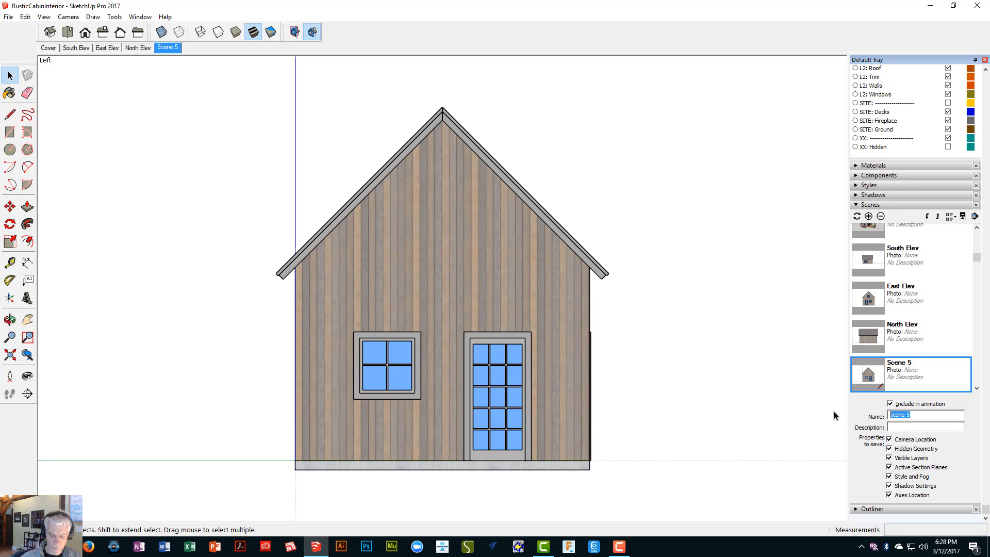
{"action": "type", "text": "West Elev"}
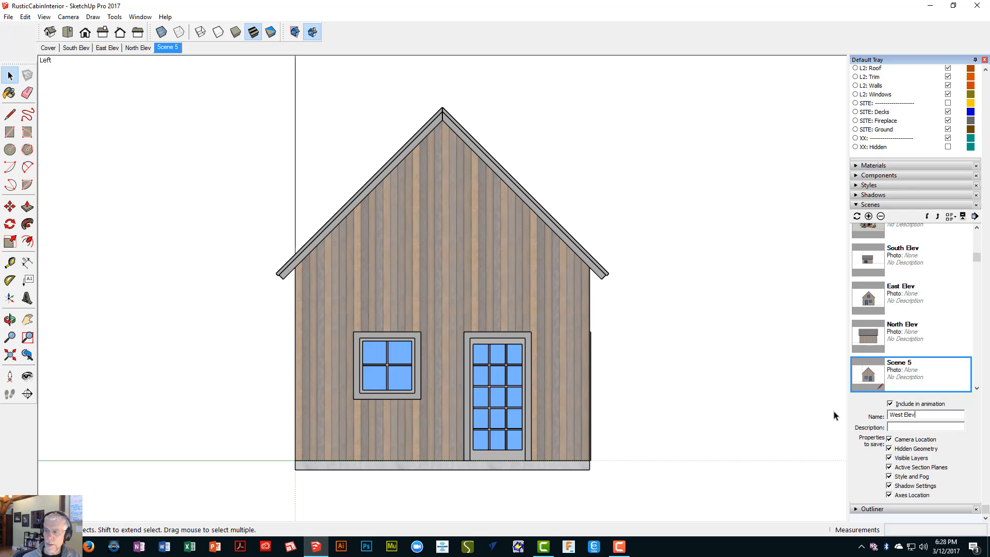
{"action": "key", "text": "Return"}
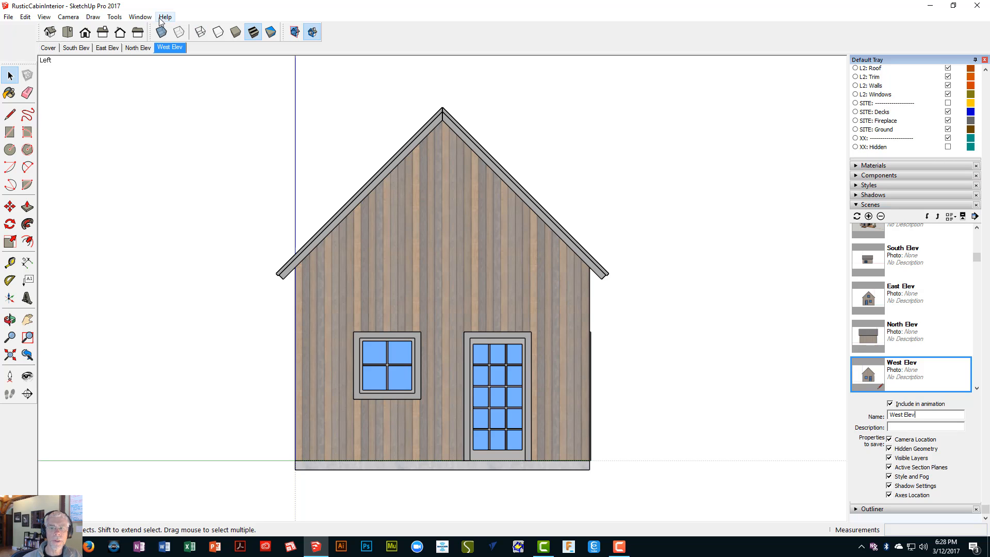
- Review the North Elev, East Elev and South Elev scenes in turn
{"action": "left_click", "coordinate": [144, 51]}
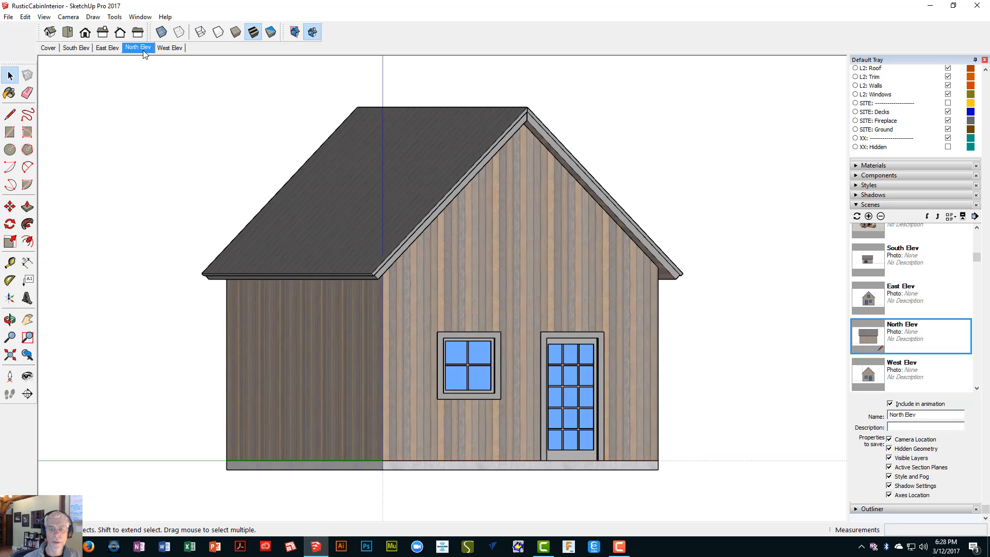
{"action": "left_click", "coordinate": [108, 48]}
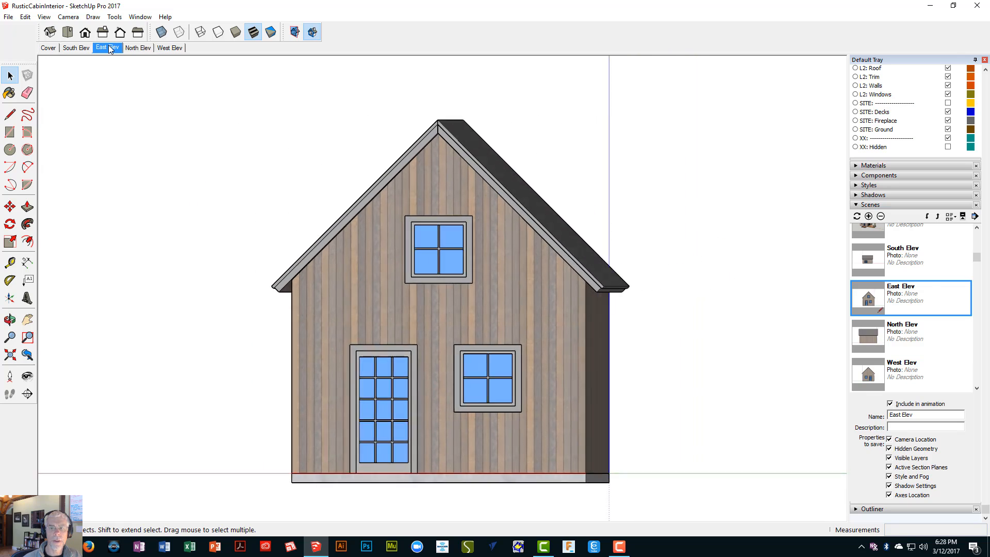
{"action": "left_click", "coordinate": [87, 48]}
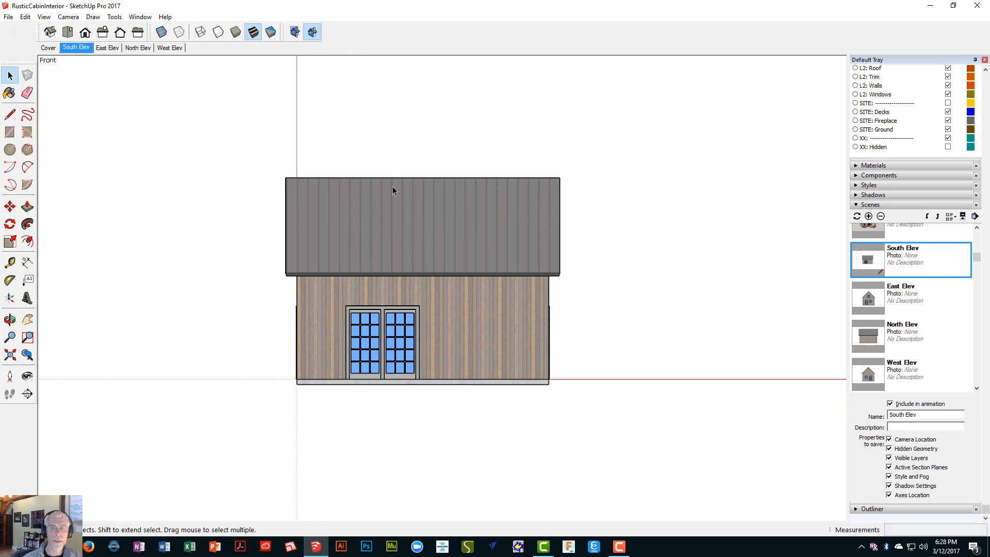
- Return to the Cover scene and save the model
{"action": "left_click", "coordinate": [49, 47]}
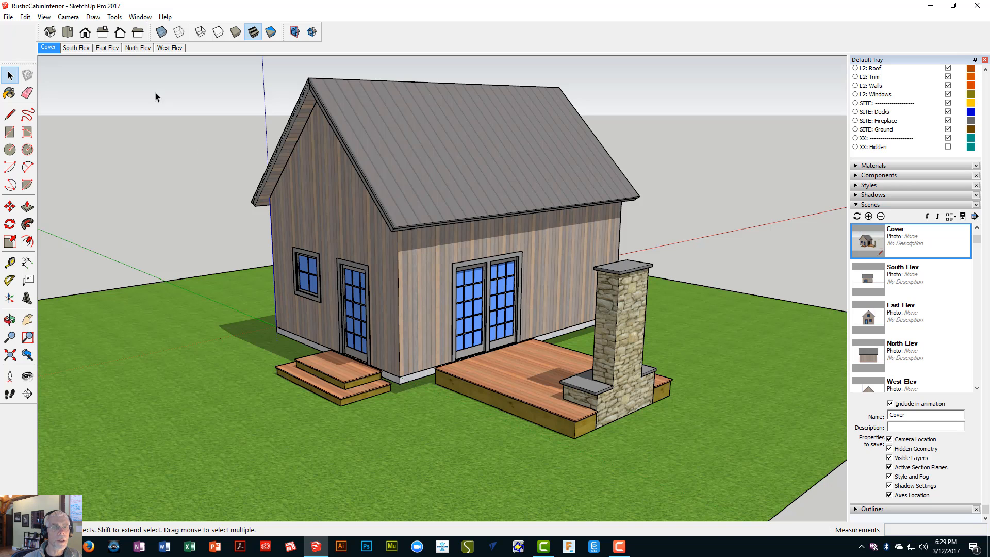
{"action": "left_click", "coordinate": [8, 17]}
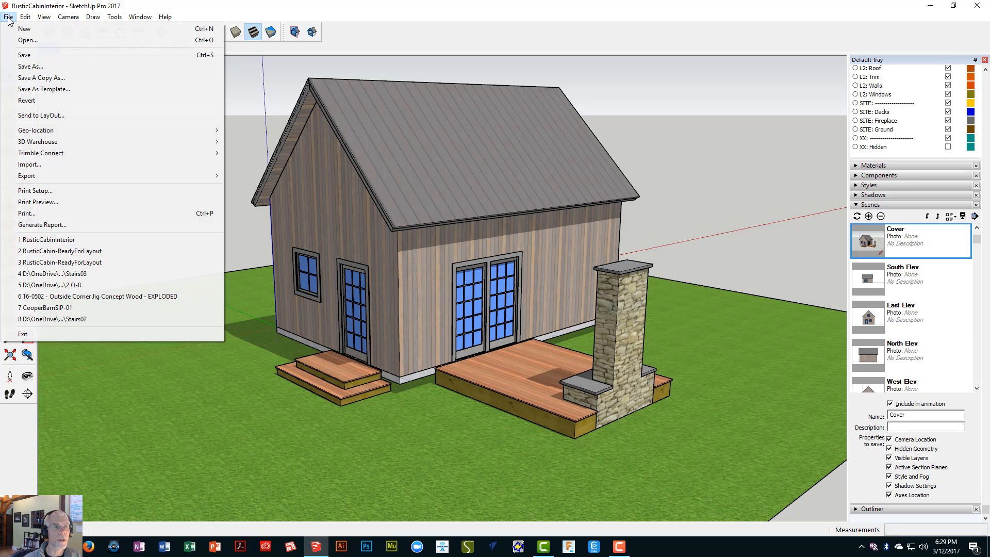
{"action": "left_click", "coordinate": [37, 55]}
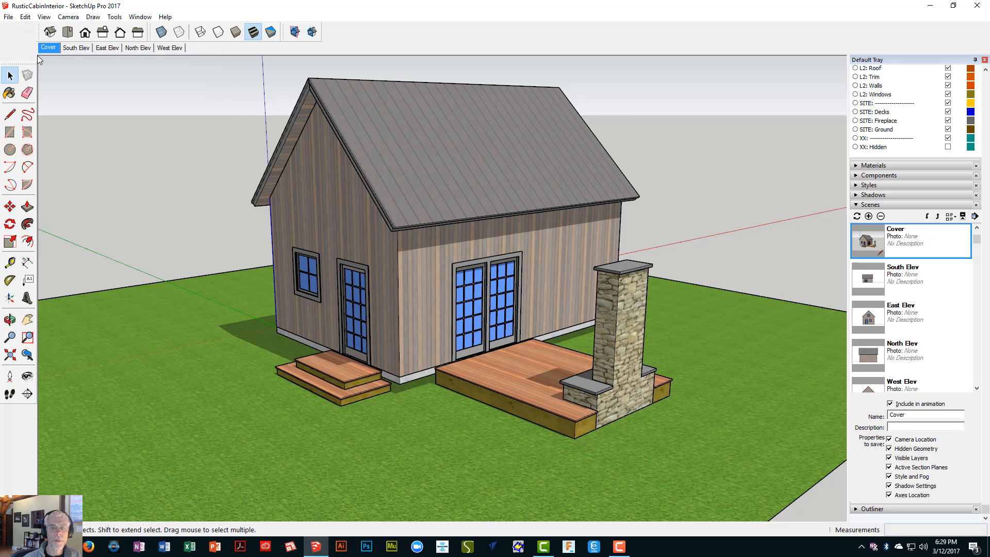
- Send the cabin model to LayOut and start a document from the plain paper Letter Landscape template
{"action": "left_click", "coordinate": [7, 17]}
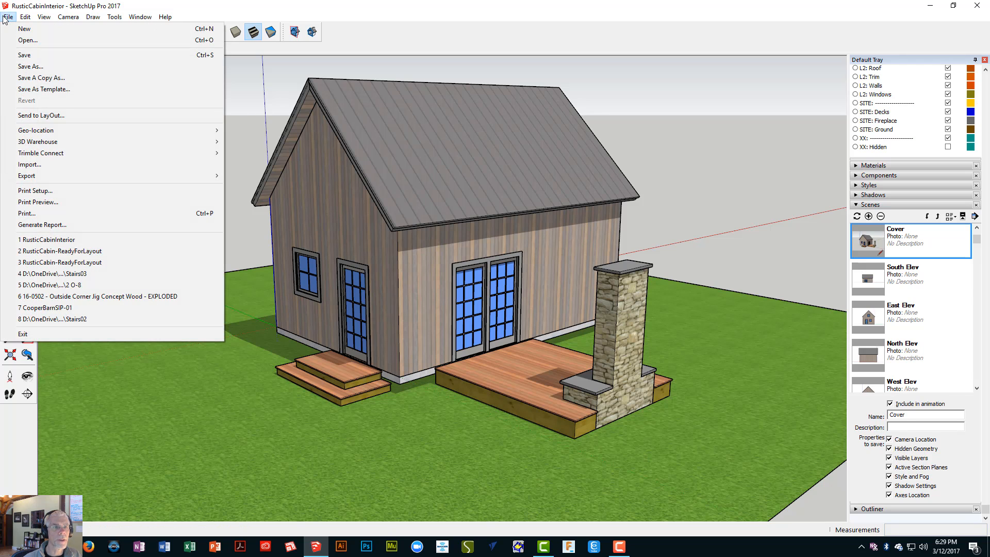
{"action": "left_click", "coordinate": [50, 117]}
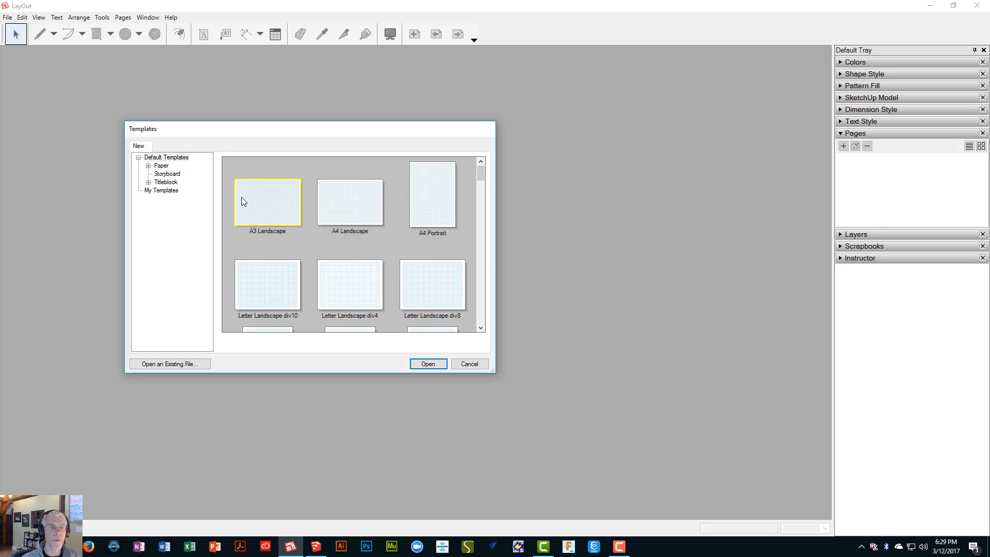
{"action": "left_click", "coordinate": [148, 166]}
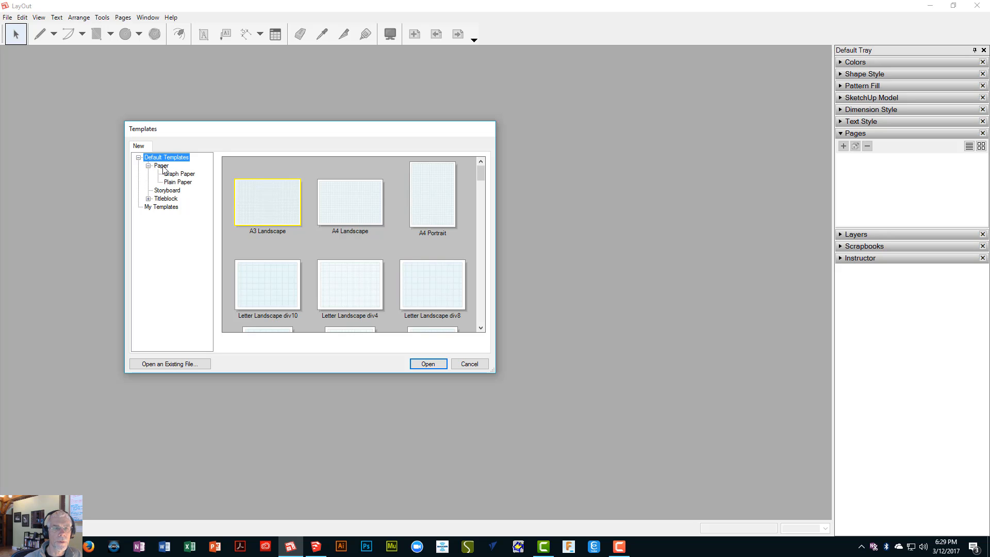
{"action": "left_click", "coordinate": [178, 182]}
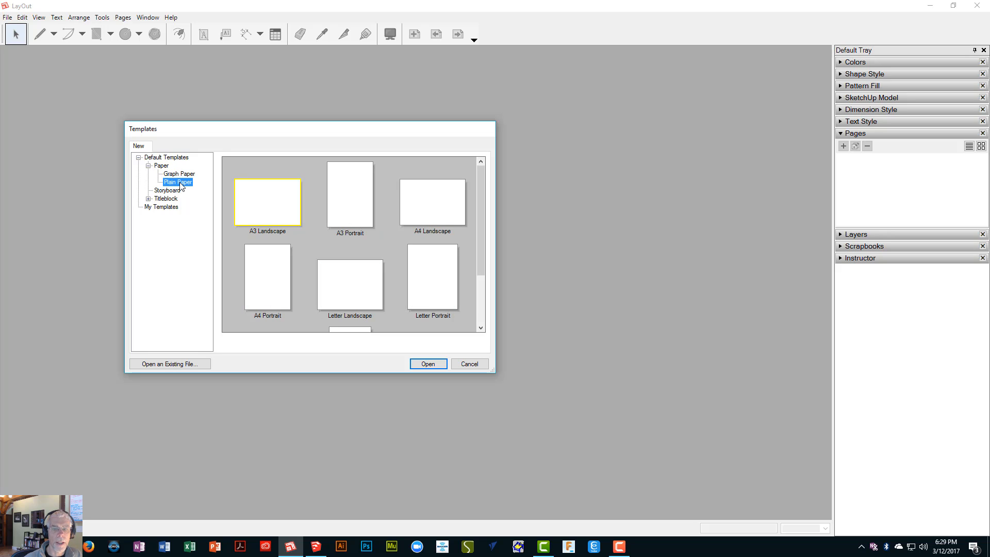
{"action": "left_click_drag", "start_coordinate": [480, 270], "coordinate": [484, 323]}
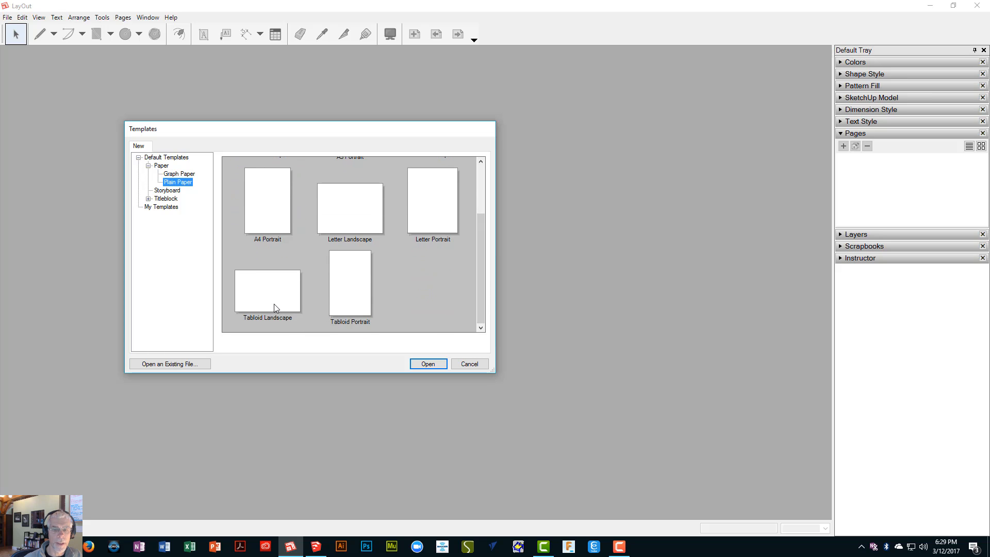
{"action": "scroll", "coordinate": [481, 281], "scroll_direction": "up", "scroll_amount": 2}
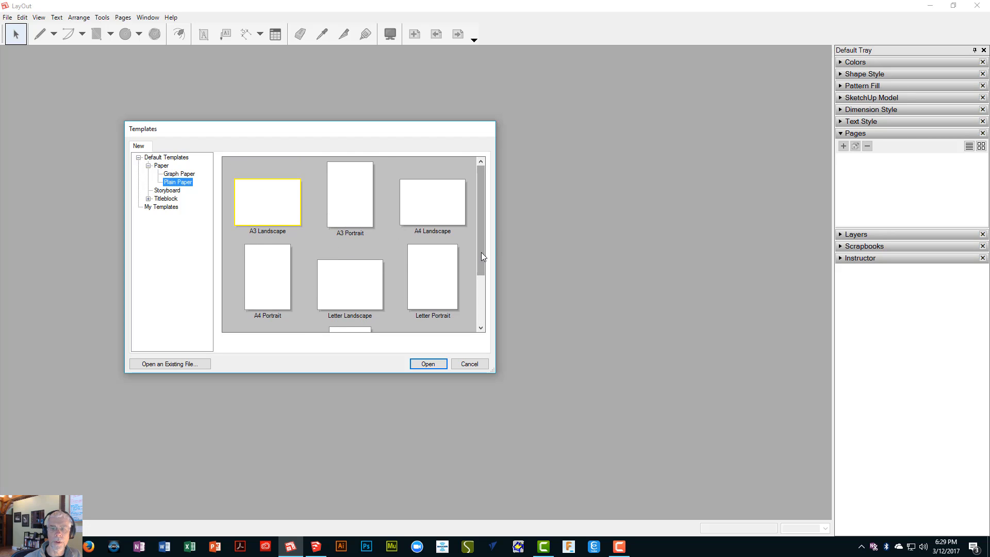
{"action": "left_click_drag", "start_coordinate": [481, 252], "coordinate": [469, 275]}
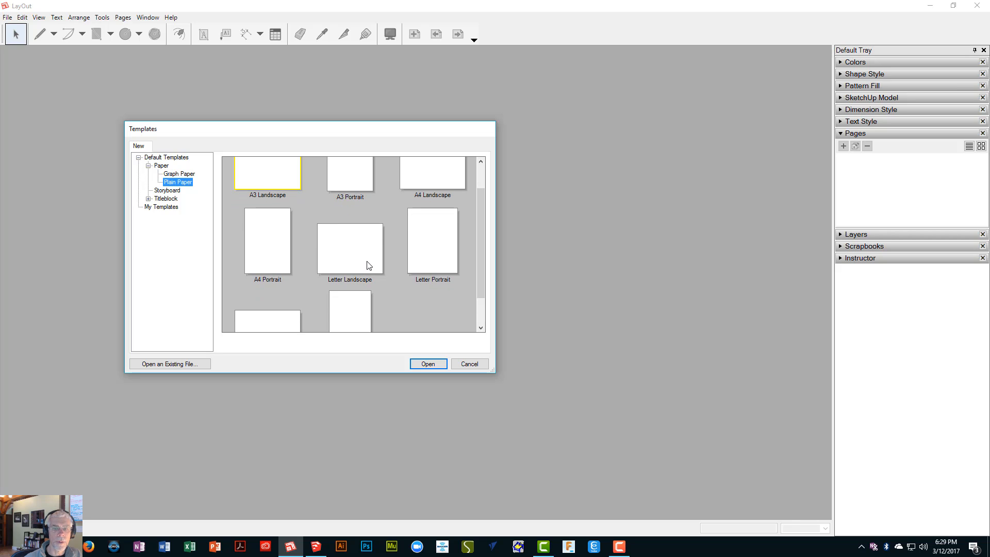
{"action": "left_click", "coordinate": [348, 258]}
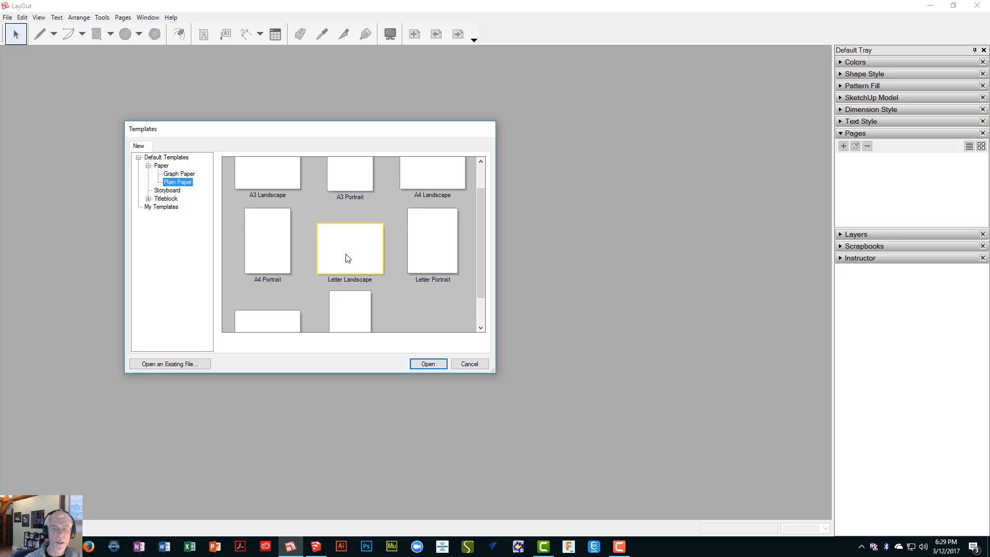
{"action": "left_click", "coordinate": [433, 363]}
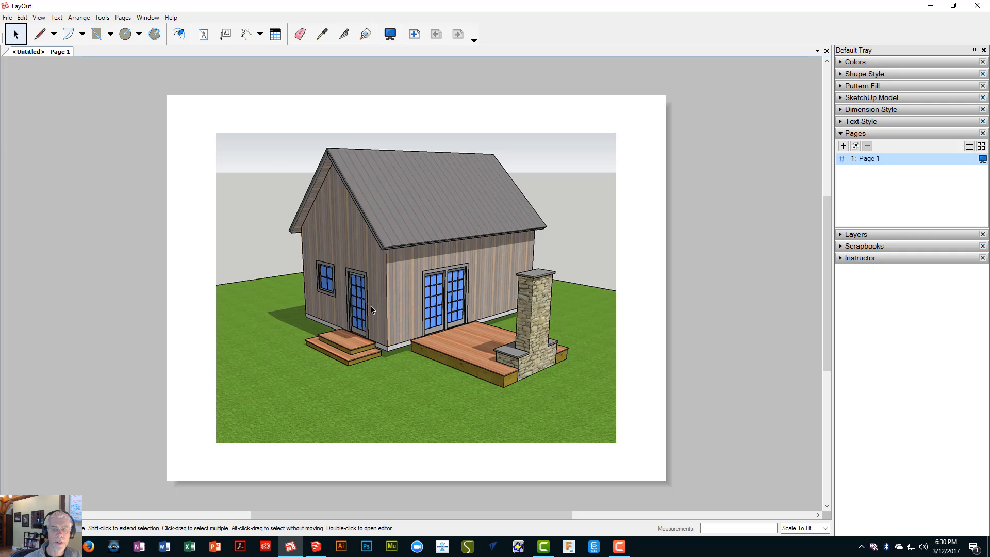
- Select the cabin viewport and examine its placement on the page at different zoom levels and view positions
{"action": "left_click", "coordinate": [261, 166]}
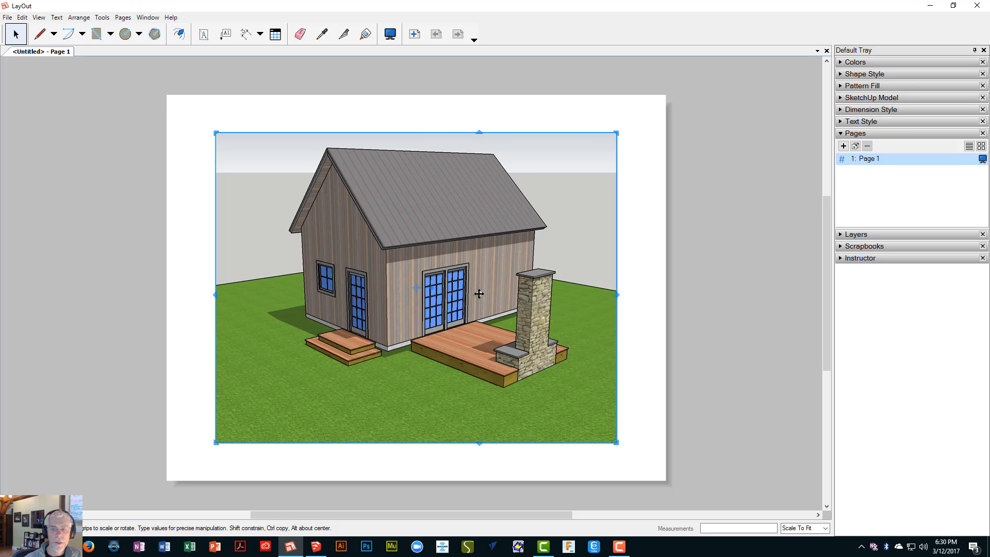
{"action": "scroll", "coordinate": [479, 293], "scroll_direction": "up", "scroll_amount": 3}
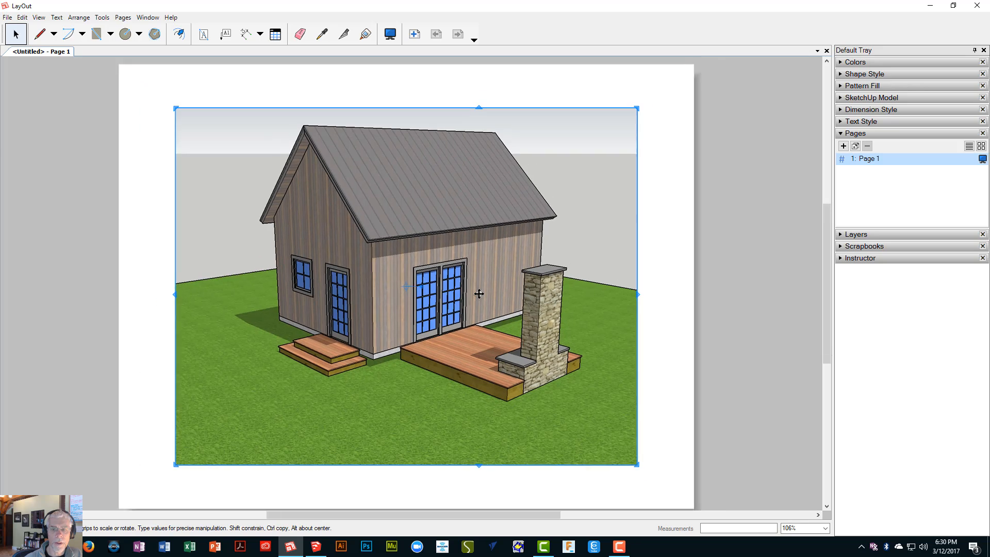
{"action": "scroll", "coordinate": [479, 294], "scroll_direction": "down", "scroll_amount": 2}
{"action": "scroll", "coordinate": [479, 294], "scroll_direction": "up", "scroll_amount": 2}
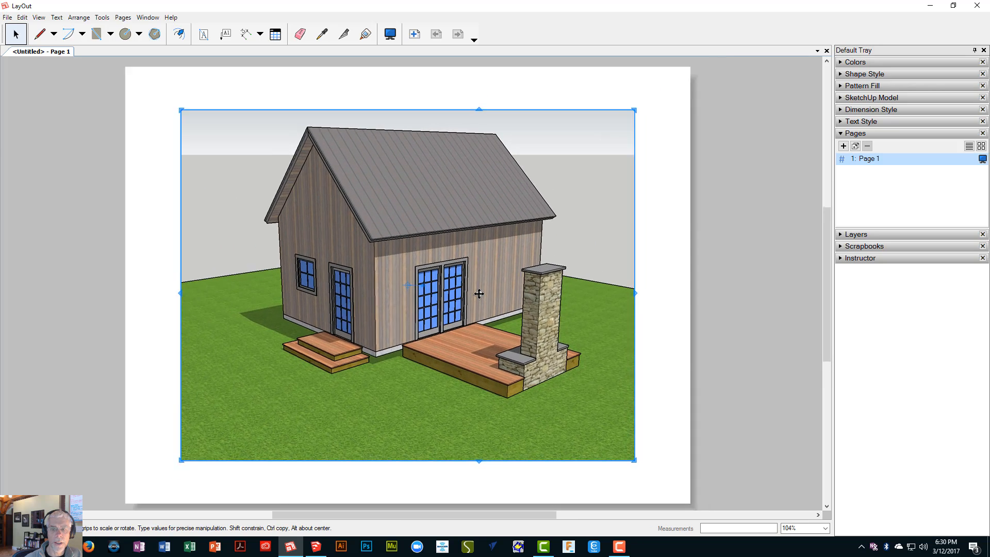
{"action": "scroll", "coordinate": [479, 293], "scroll_direction": "down", "scroll_amount": 2}
{"action": "scroll", "coordinate": [479, 294], "scroll_direction": "up", "scroll_amount": 1}
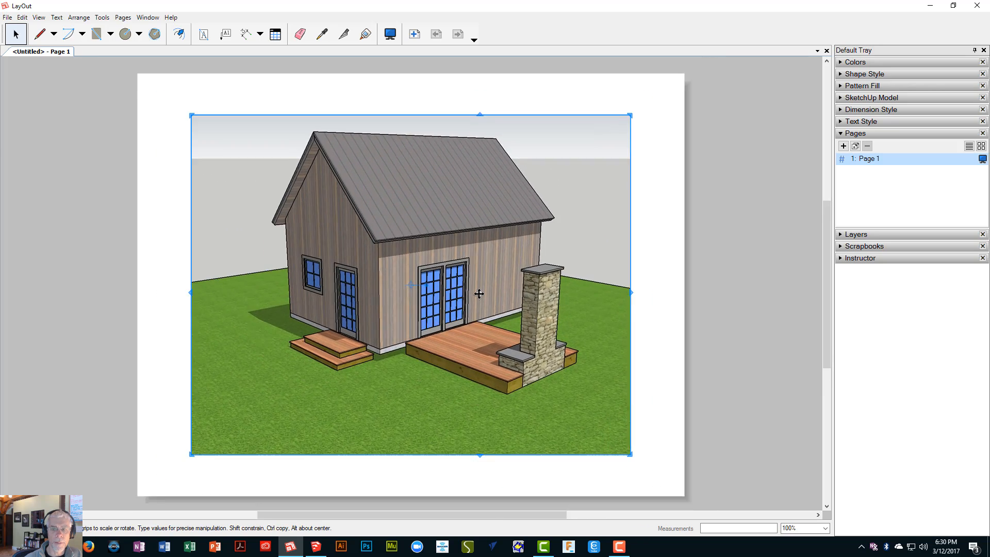
{"action": "scroll", "coordinate": [479, 293], "scroll_direction": "down", "scroll_amount": 2}
{"action": "scroll", "coordinate": [479, 294], "scroll_direction": "up", "scroll_amount": 1}
{"action": "scroll", "coordinate": [479, 293], "scroll_direction": "down", "scroll_amount": 2}
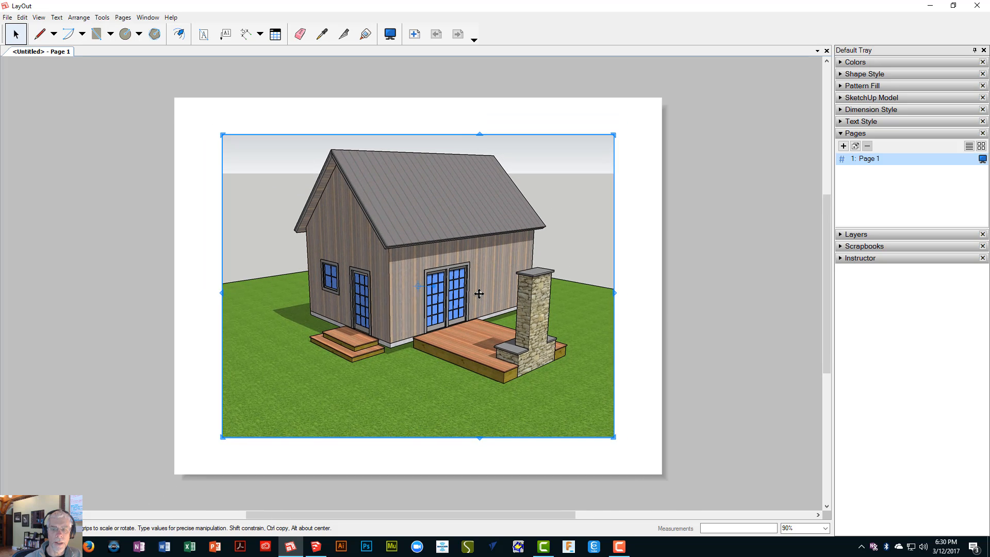
{"action": "scroll", "coordinate": [479, 293], "scroll_direction": "up", "scroll_amount": 1}
{"action": "scroll", "coordinate": [479, 293], "scroll_direction": "down", "scroll_amount": 1}
{"action": "scroll", "coordinate": [479, 293], "scroll_direction": "up", "scroll_amount": 1}
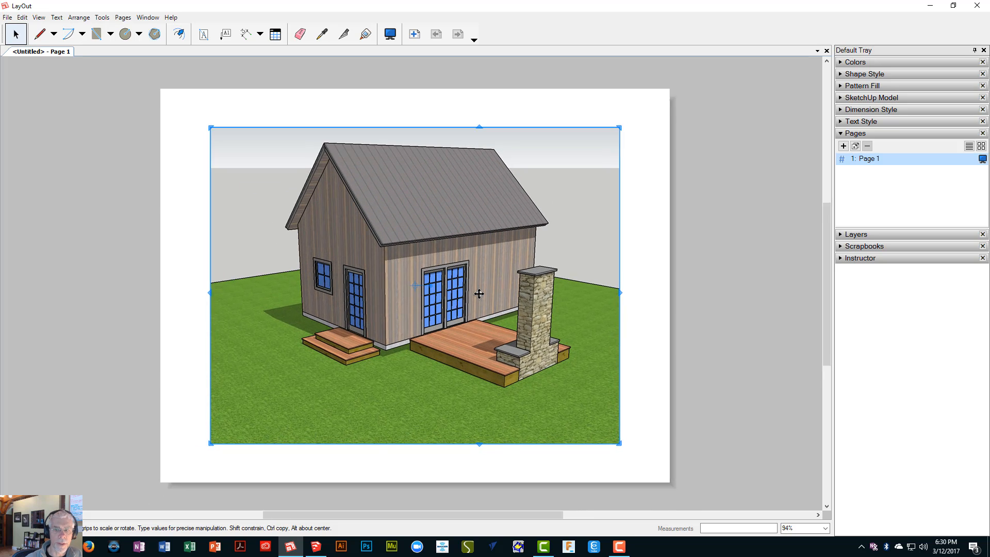
{"action": "scroll", "coordinate": [479, 293], "scroll_direction": "down", "scroll_amount": 1}
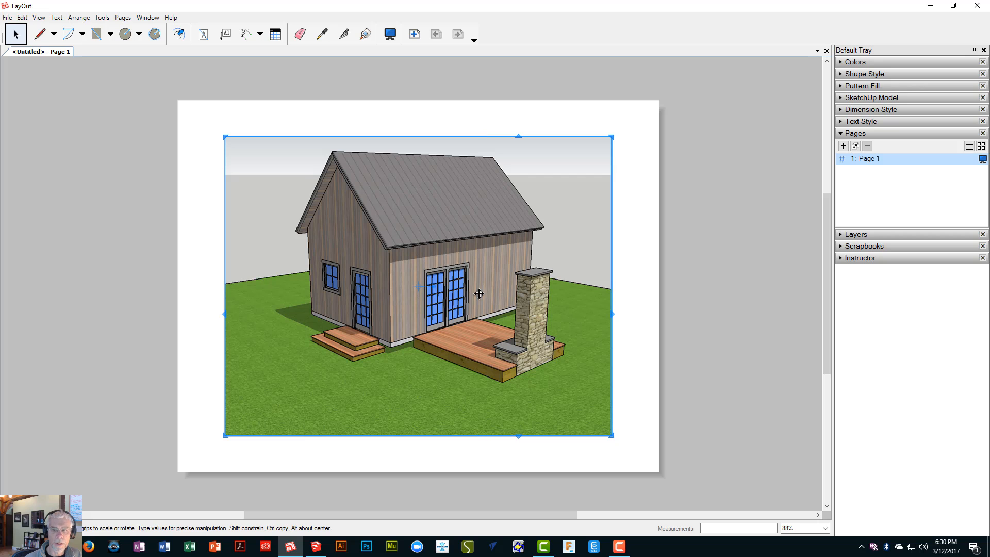
{"action": "middle_click_drag", "start_coordinate": [387, 272], "coordinate": [431, 263]}
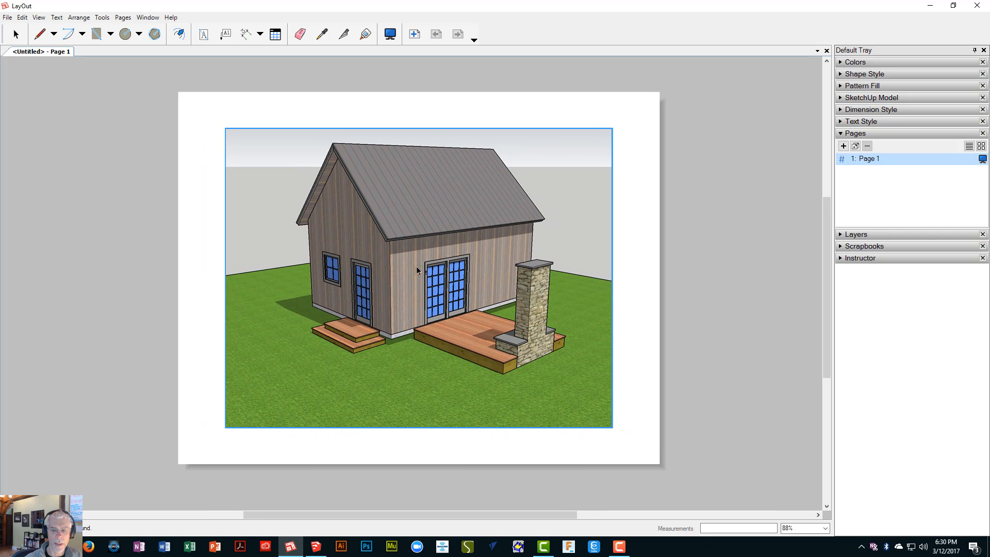
{"action": "mouse_move", "coordinate": [443, 513]}
{"action": "left_mouse_down"}
{"action": "mouse_move", "coordinate": [336, 514]}
{"action": "mouse_move", "coordinate": [493, 514]}
{"action": "mouse_move", "coordinate": [448, 516]}
{"action": "left_mouse_up"}
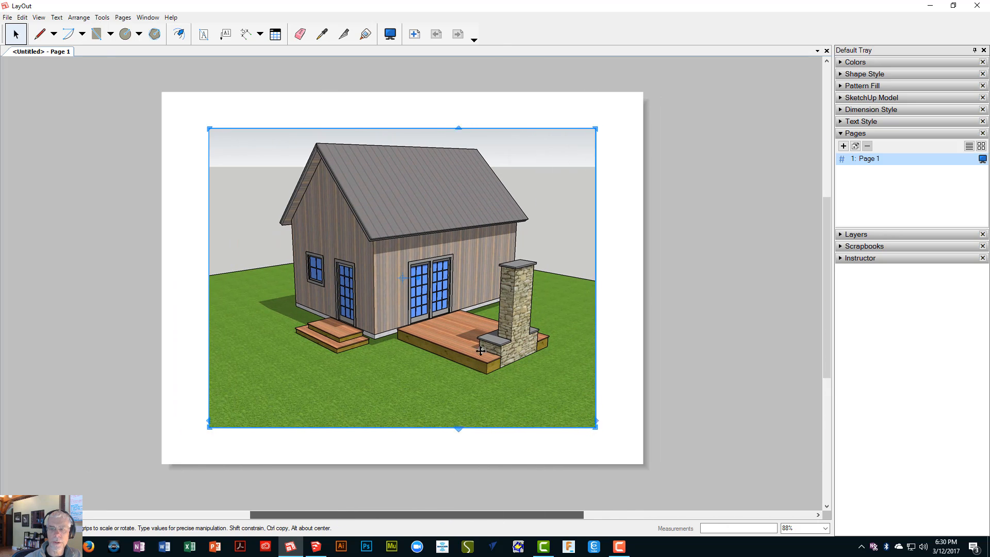
{"action": "scroll", "coordinate": [481, 346], "scroll_direction": "up", "scroll_amount": 1}
{"action": "scroll", "coordinate": [481, 346], "scroll_direction": "down", "scroll_amount": 1}
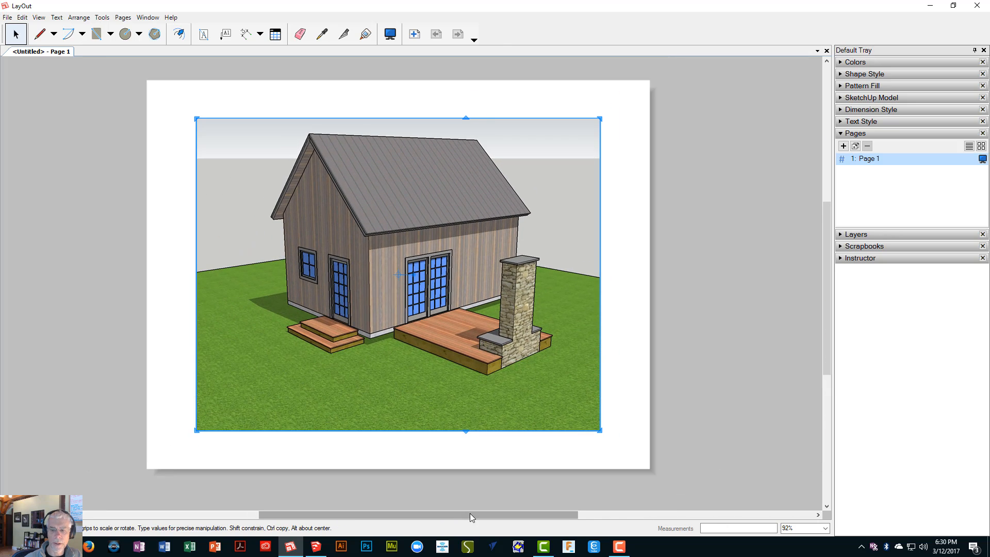
{"action": "left_click_drag", "start_coordinate": [469, 512], "coordinate": [448, 517]}
{"action": "scroll", "coordinate": [523, 368], "scroll_direction": "up", "scroll_amount": 1}
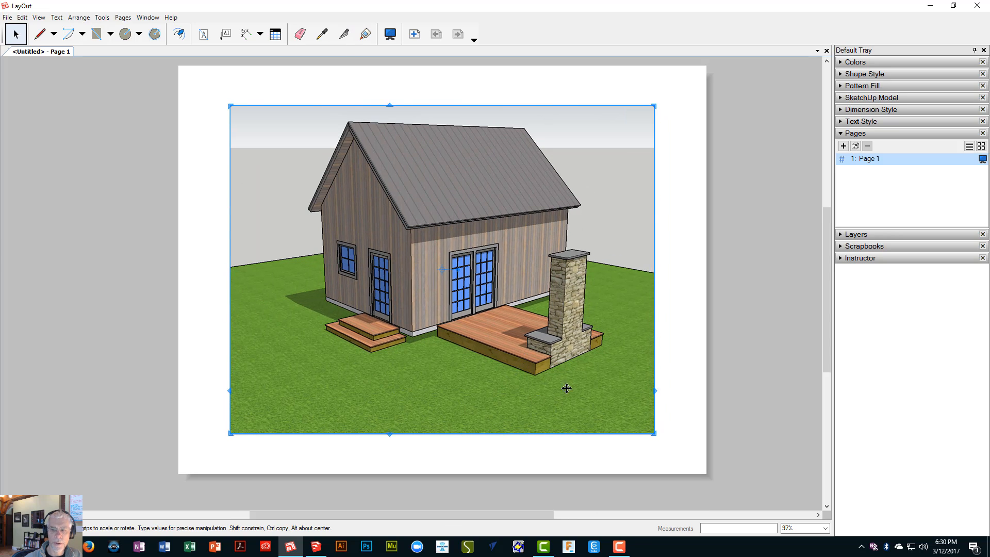
{"action": "left_click_drag", "start_coordinate": [828, 349], "coordinate": [825, 342]}
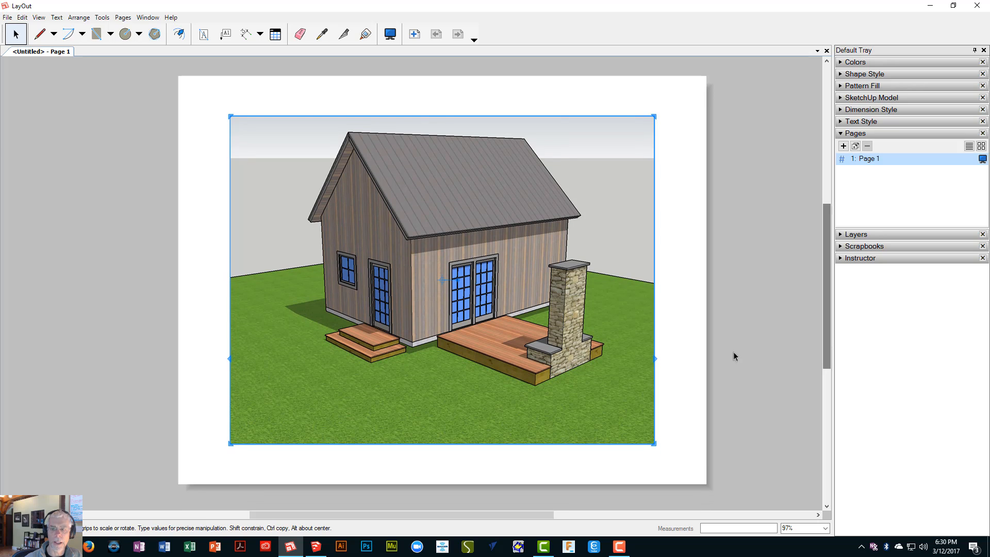
- Orbit and zoom the 3D view inside the cabin viewport to face the corner between the gable wall and the deck side, and finish editing
{"action": "double_click", "coordinate": [418, 257]}
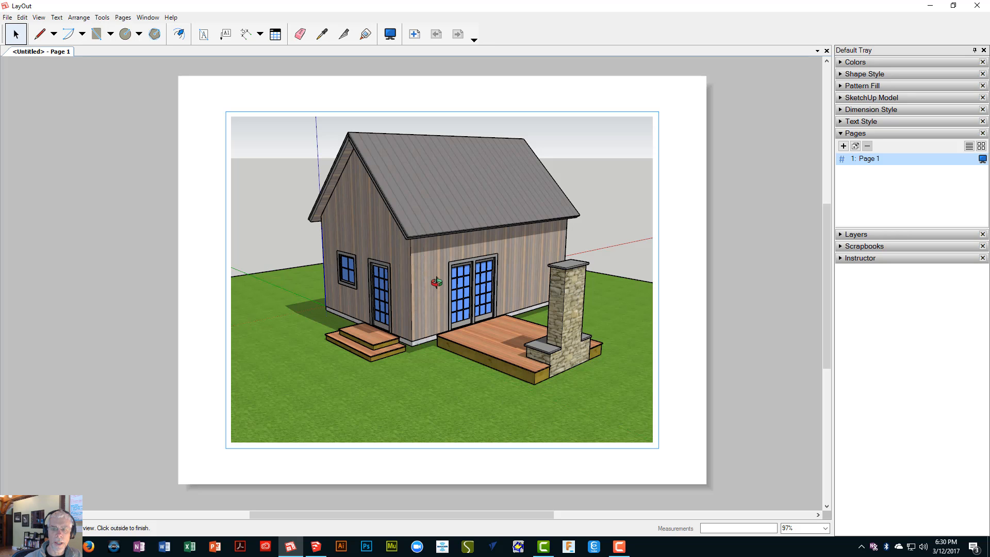
{"action": "mouse_move", "coordinate": [437, 283]}
{"action": "left_mouse_down"}
{"action": "mouse_move", "coordinate": [411, 240]}
{"action": "mouse_move", "coordinate": [561, 304]}
{"action": "mouse_move", "coordinate": [483, 286]}
{"action": "mouse_move", "coordinate": [500, 222]}
{"action": "mouse_move", "coordinate": [505, 281]}
{"action": "mouse_move", "coordinate": [497, 311]}
{"action": "left_mouse_up"}
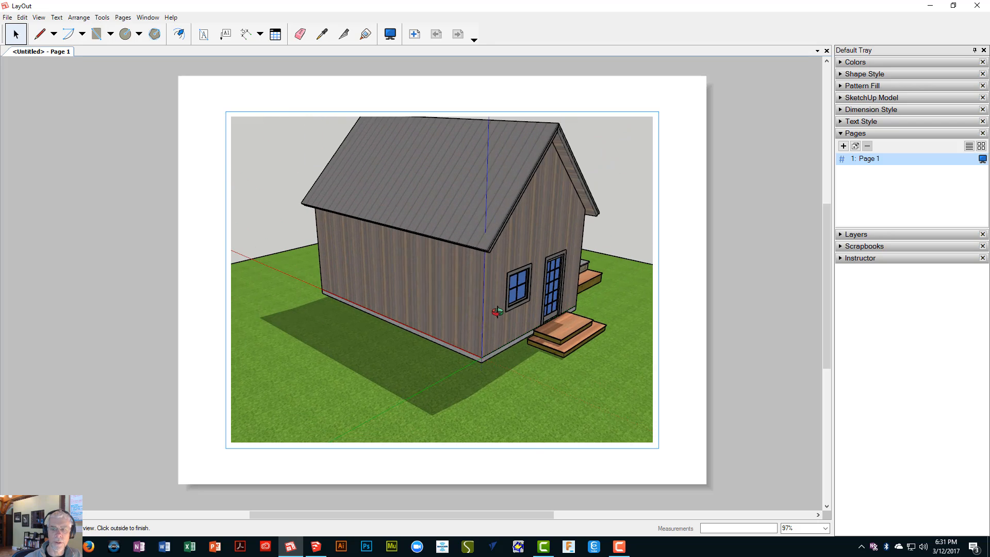
{"action": "scroll", "coordinate": [497, 311], "scroll_direction": "up", "scroll_amount": 3}
{"action": "scroll", "coordinate": [497, 311], "scroll_direction": "down", "scroll_amount": 3}
{"action": "scroll", "coordinate": [497, 312], "scroll_direction": "up", "scroll_amount": 3}
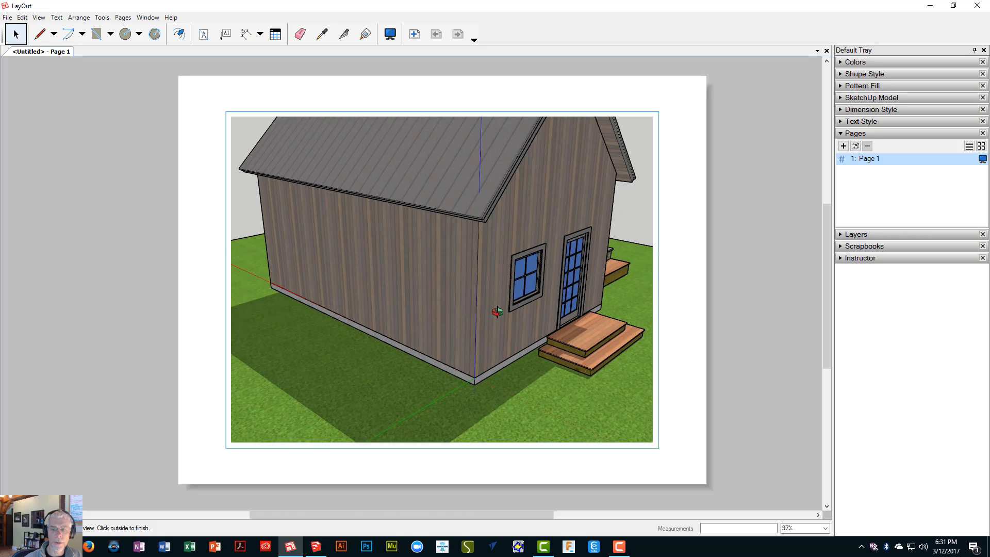
{"action": "scroll", "coordinate": [497, 312], "scroll_direction": "down", "scroll_amount": 3}
{"action": "scroll", "coordinate": [497, 312], "scroll_direction": "up", "scroll_amount": 3}
{"action": "mouse_move", "coordinate": [501, 294]}
{"action": "left_mouse_down"}
{"action": "mouse_move", "coordinate": [503, 283]}
{"action": "mouse_move", "coordinate": [427, 294]}
{"action": "mouse_move", "coordinate": [386, 314]}
{"action": "left_mouse_up"}
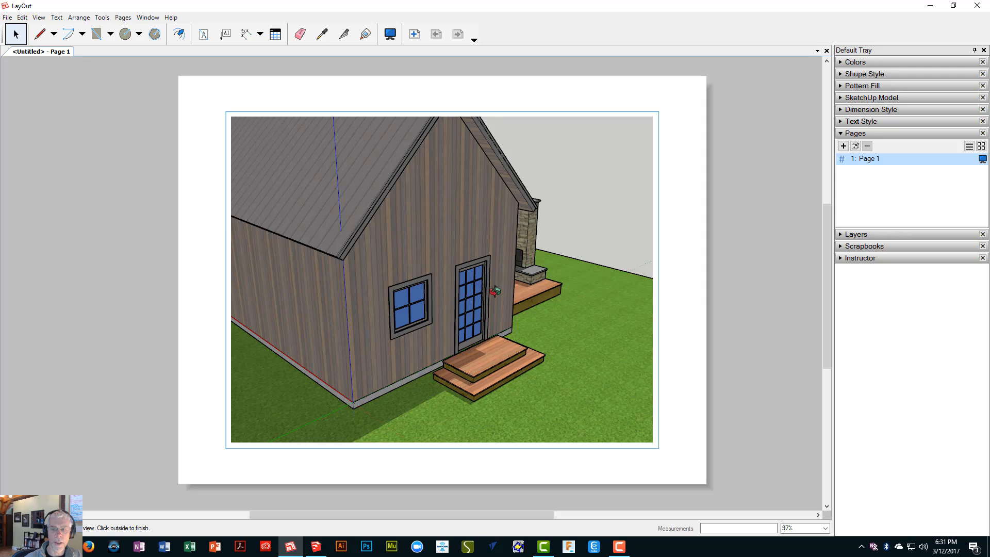
{"action": "mouse_move", "coordinate": [495, 291]}
{"action": "left_mouse_down"}
{"action": "mouse_move", "coordinate": [397, 265]}
{"action": "mouse_move", "coordinate": [386, 276]}
{"action": "mouse_move", "coordinate": [428, 281]}
{"action": "mouse_move", "coordinate": [393, 269]}
{"action": "mouse_move", "coordinate": [403, 279]}
{"action": "left_mouse_up"}
{"action": "scroll", "coordinate": [446, 282], "scroll_direction": "down", "scroll_amount": 3}
{"action": "left_click_drag", "start_coordinate": [403, 279], "coordinate": [420, 297]}
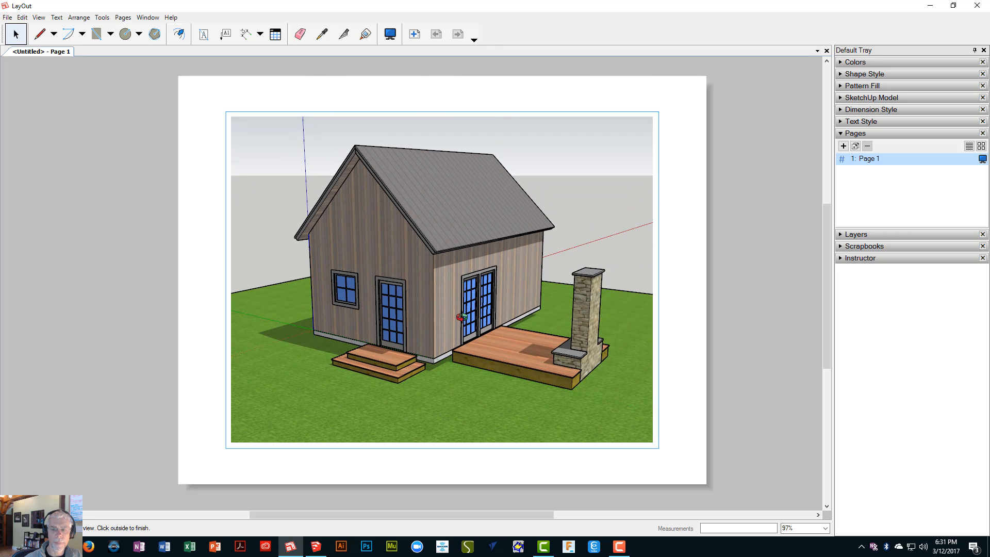
{"action": "left_click", "coordinate": [88, 251]}
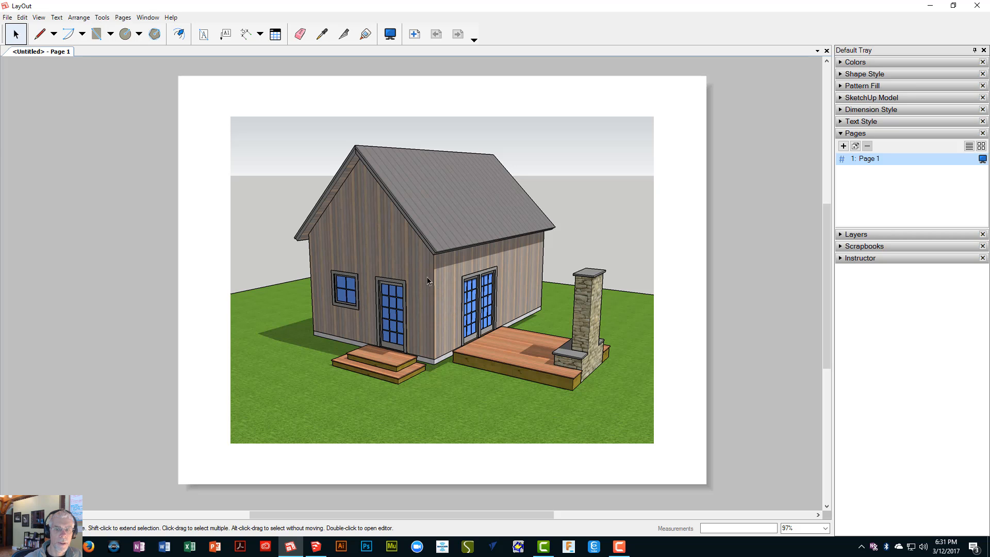
- Draw a closed freeform shape with one curved side and straight sides over the viewport's upper-left corner
{"action": "scroll", "coordinate": [412, 312], "scroll_direction": "up", "scroll_amount": 2}
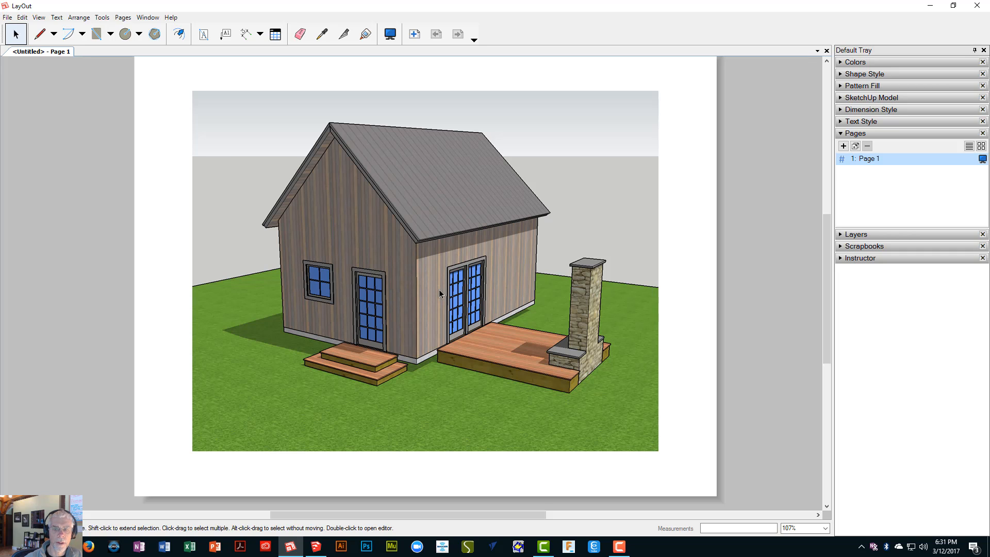
{"action": "scroll", "coordinate": [433, 290], "scroll_direction": "down", "scroll_amount": 1}
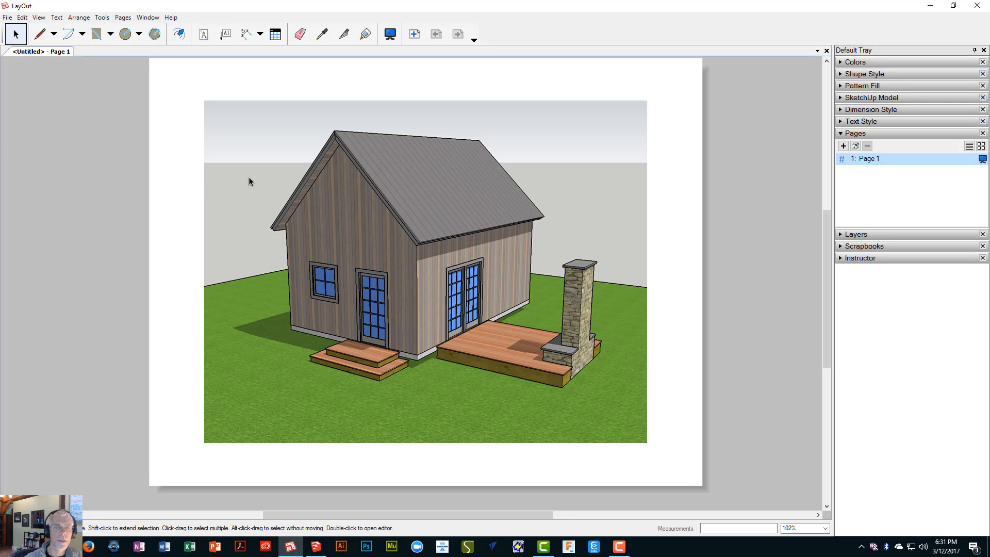
{"action": "left_click", "coordinate": [353, 203]}
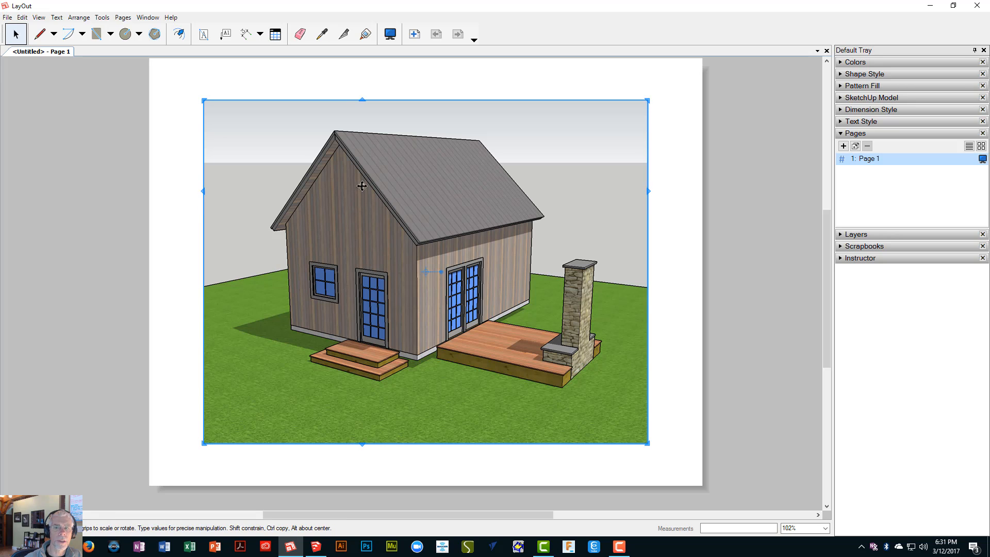
{"action": "left_click", "coordinate": [40, 34]}
{"action": "left_click", "coordinate": [178, 150]}
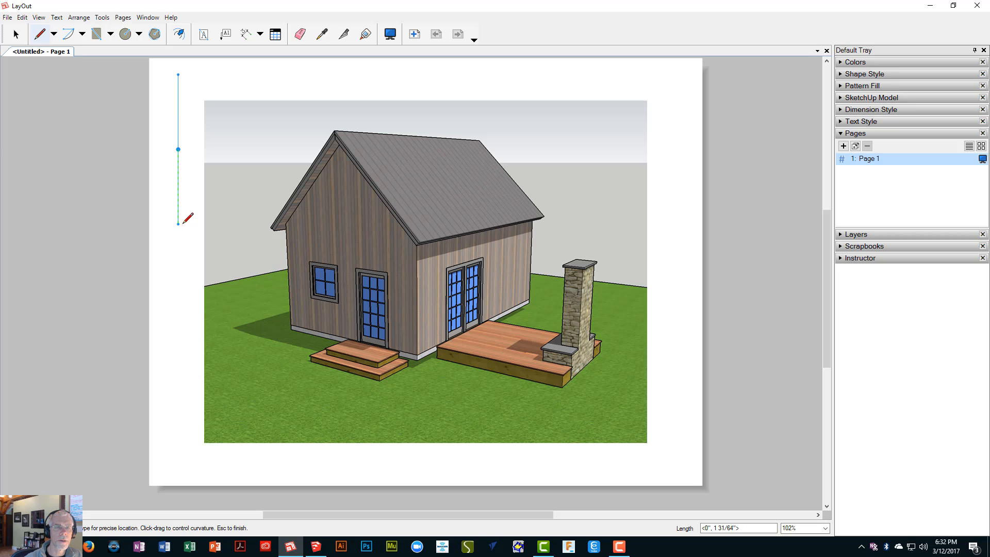
{"action": "left_click_drag", "start_coordinate": [255, 143], "coordinate": [278, 115]}
{"action": "left_click", "coordinate": [209, 82]}
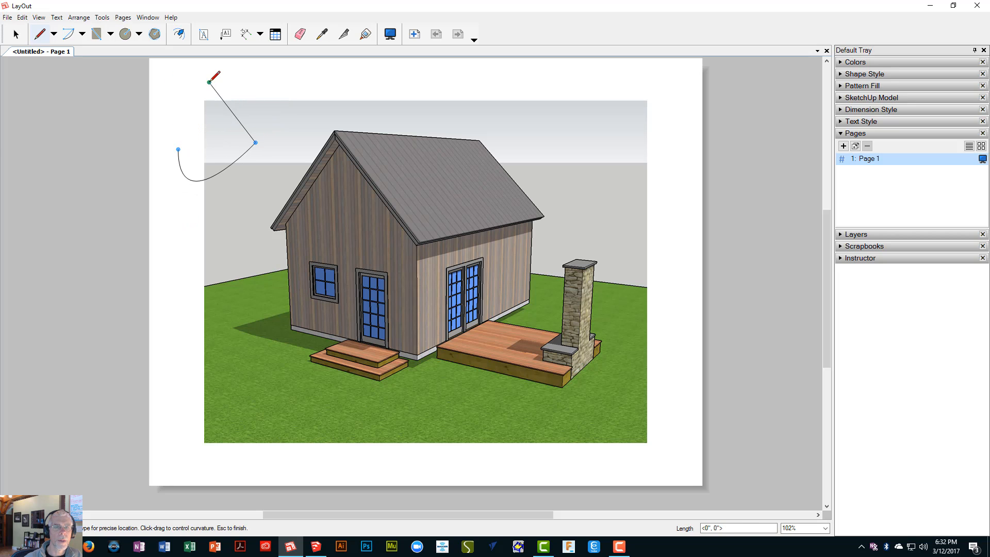
{"action": "left_click", "coordinate": [179, 150]}
- Draw a small rectangle across the viewport's upper edge, overlapping the freeform shape
{"action": "left_click", "coordinate": [96, 34]}
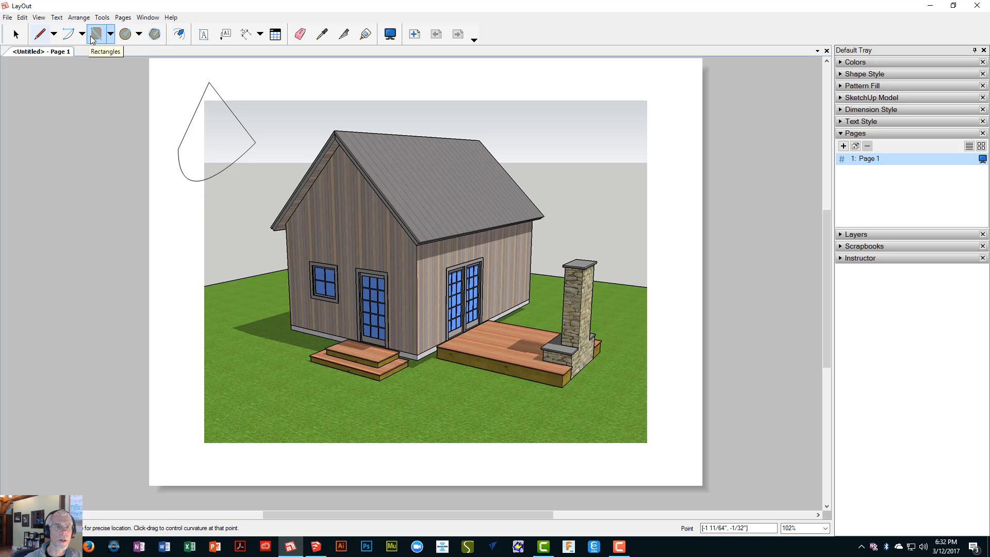
{"action": "left_click_drag", "start_coordinate": [233, 85], "coordinate": [300, 132]}
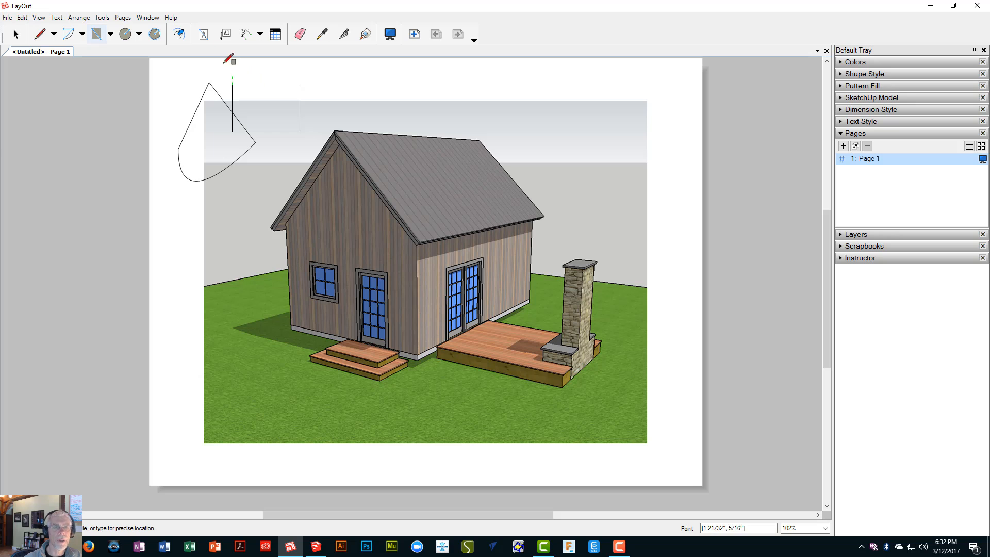
{"action": "left_click", "coordinate": [207, 38]}
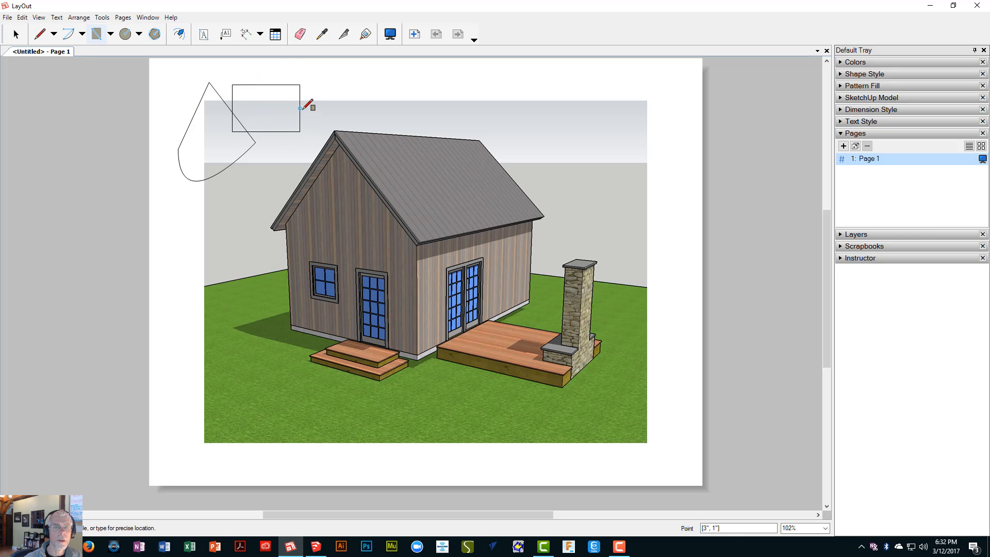
- Add the sample text "srlktjdflkgldkfgj" above the viewport's upper edge, just beside the small rectangle
{"action": "left_click", "coordinate": [203, 40]}
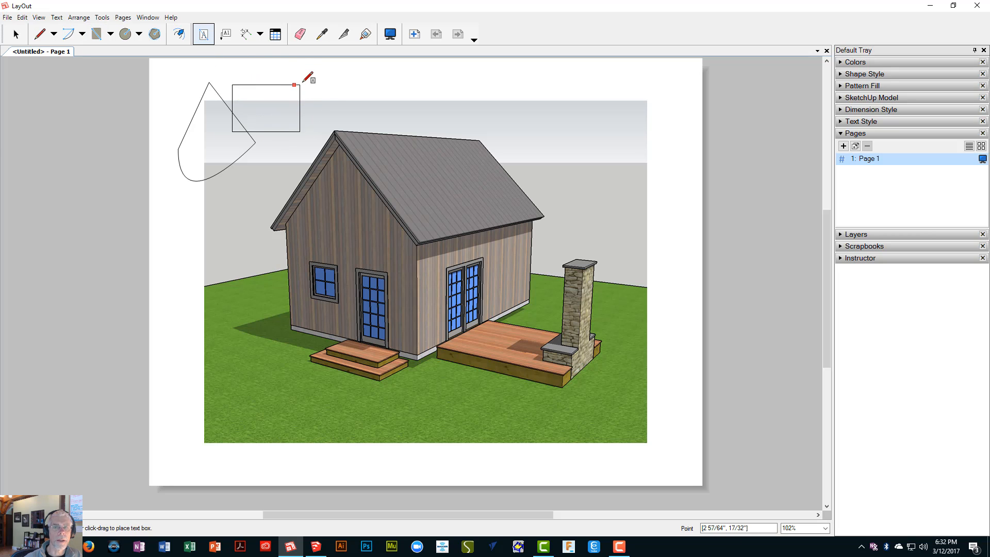
{"action": "left_click", "coordinate": [328, 91]}
{"action": "type", "text": "snktjdflkg"}
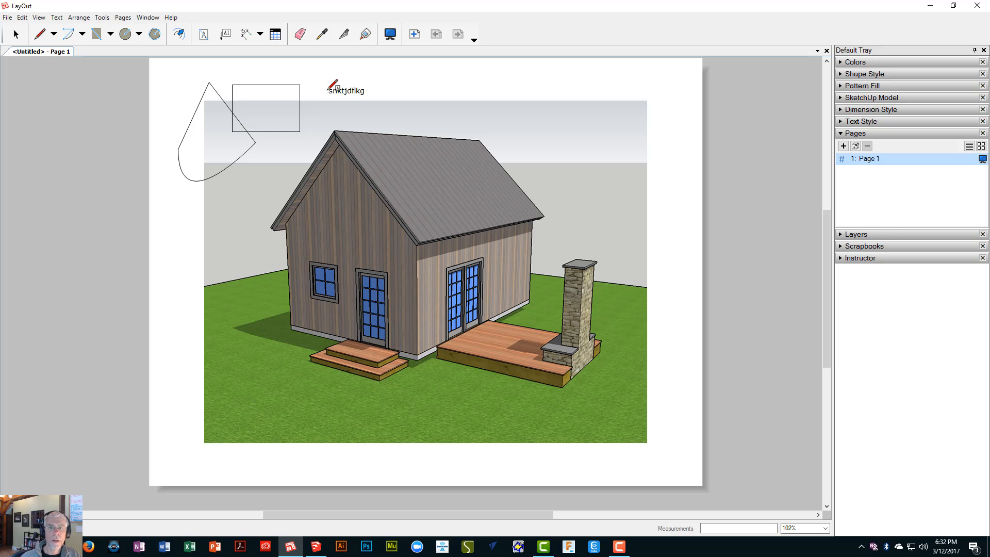
{"action": "type", "text": "ldkfgj"}
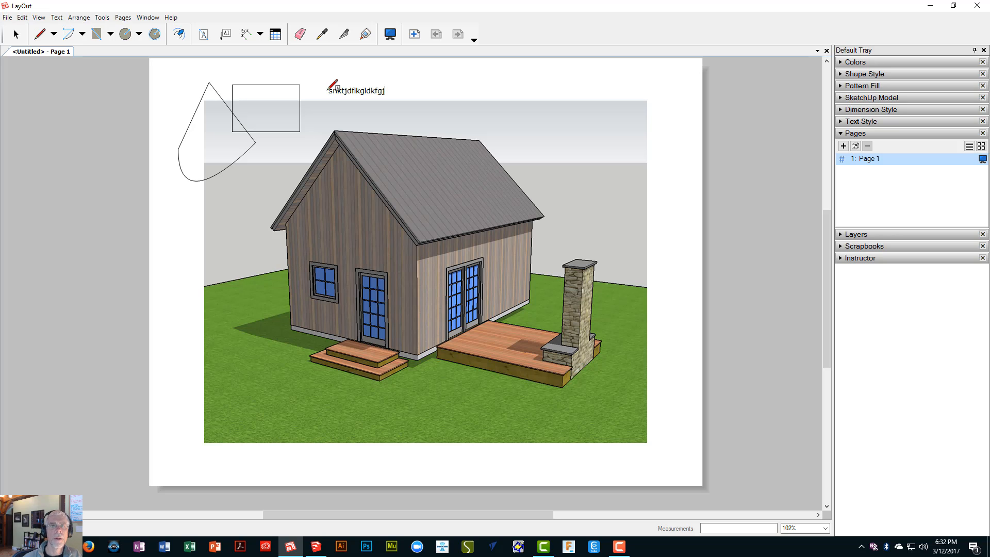
- Erase the sample text, the small rectangle and the freeform shape, leaving only the cabin viewport on the page
{"action": "left_click", "coordinate": [299, 34]}
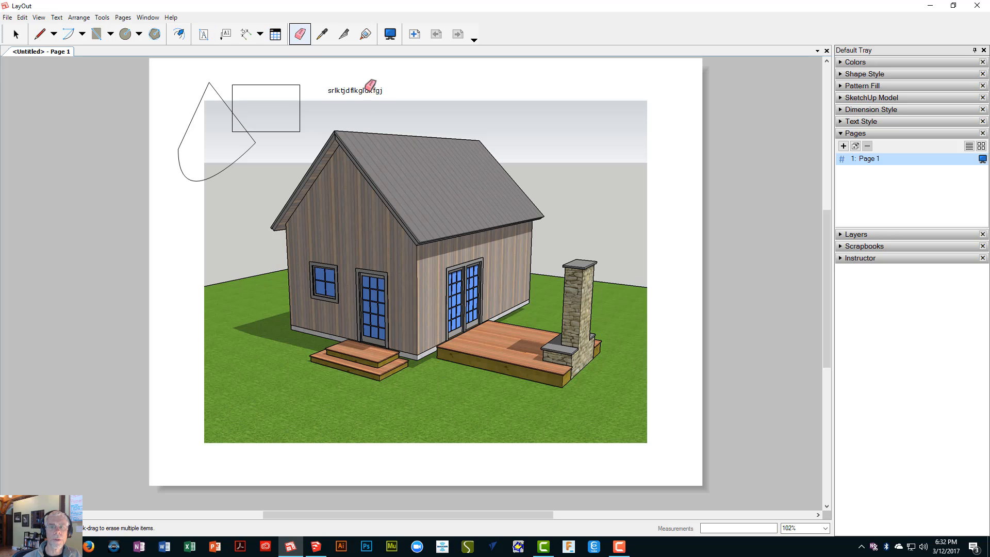
{"action": "left_click_drag", "start_coordinate": [366, 90], "coordinate": [376, 89]}
{"action": "mouse_move", "coordinate": [294, 81]}
{"action": "left_mouse_down"}
{"action": "mouse_move", "coordinate": [216, 89]}
{"action": "mouse_move", "coordinate": [232, 92]}
{"action": "left_mouse_up"}
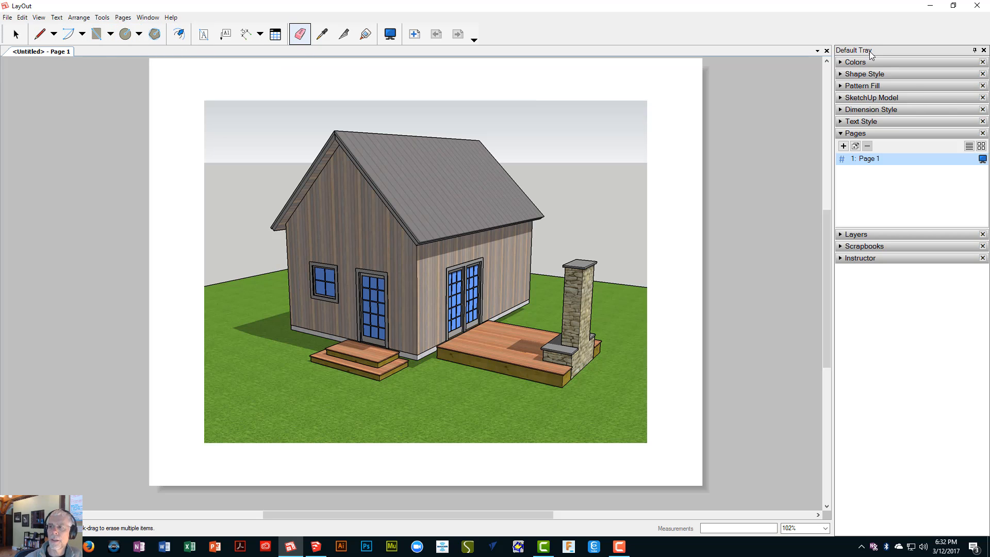
- Examine the Pages, Text Style and Dimension Style settings, and leave all the tray sections collapsed
{"action": "left_click", "coordinate": [879, 134]}
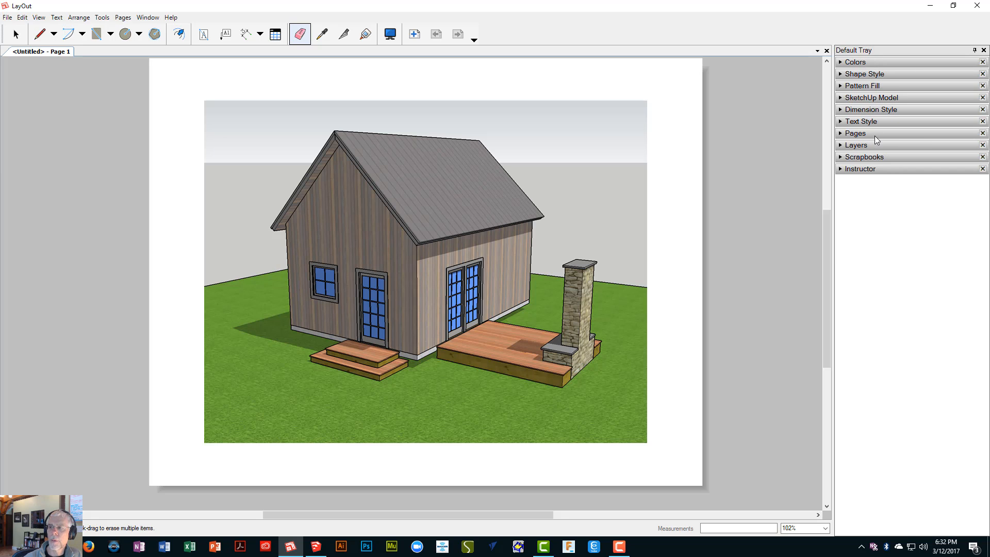
{"action": "left_click", "coordinate": [868, 135]}
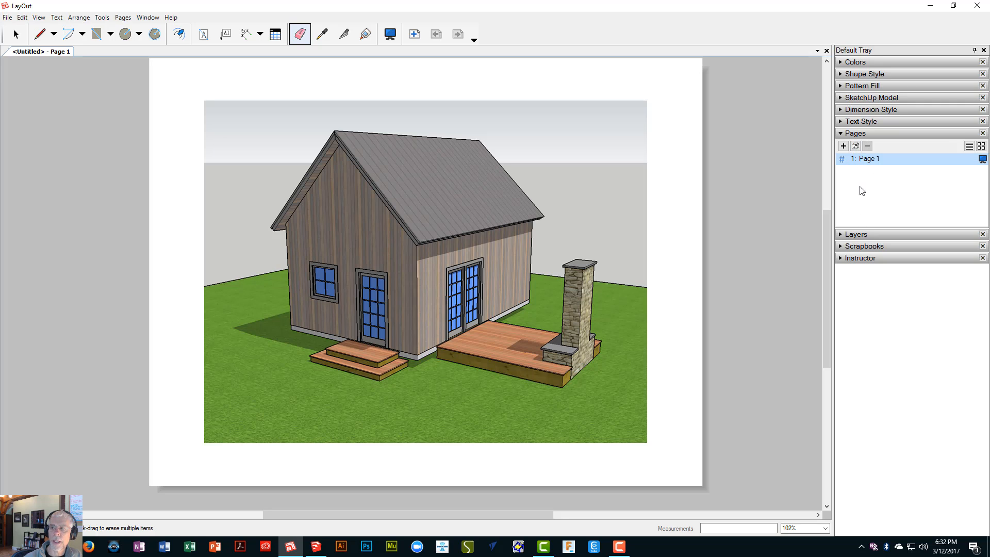
{"action": "left_click", "coordinate": [874, 125]}
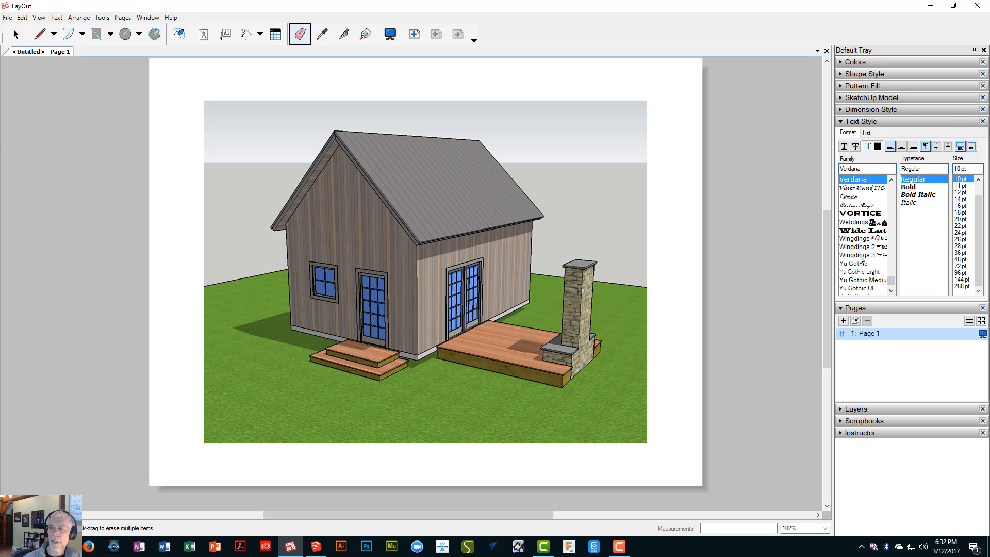
{"action": "left_click", "coordinate": [866, 122]}
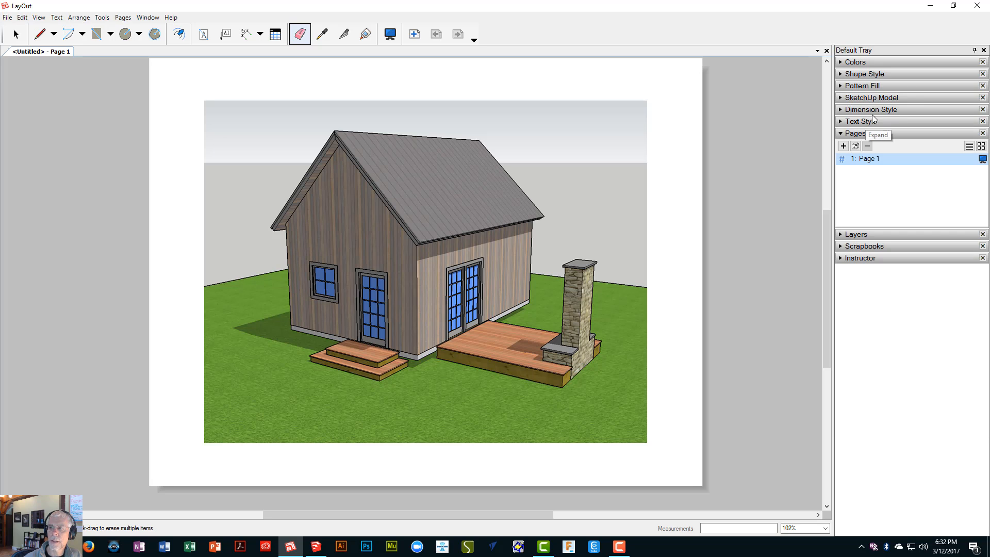
{"action": "left_click", "coordinate": [874, 112]}
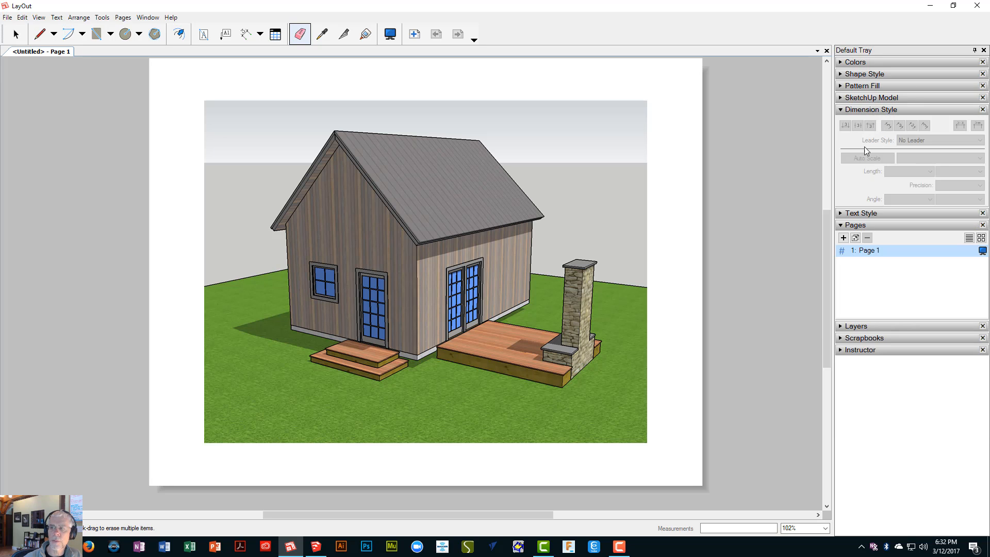
{"action": "left_click", "coordinate": [866, 109]}
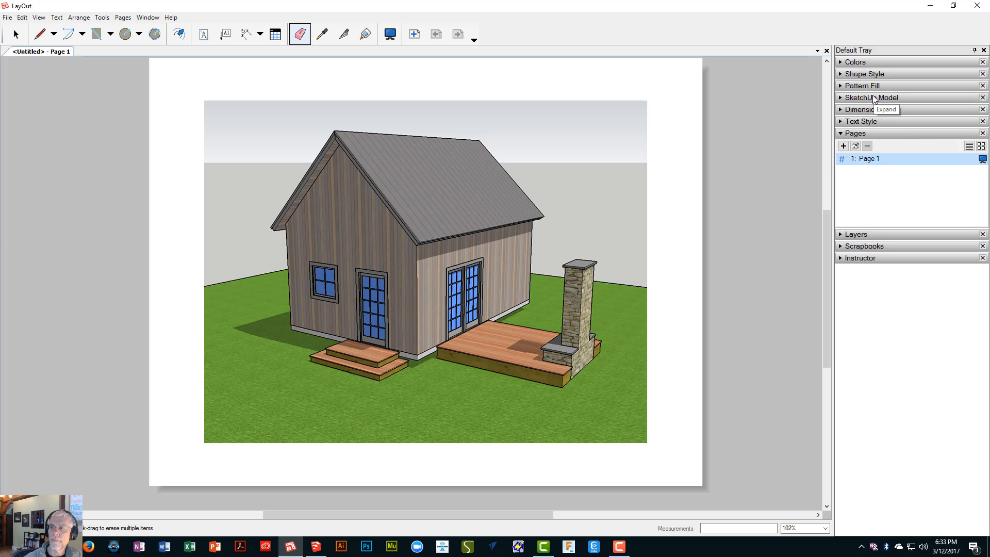
{"action": "left_click", "coordinate": [873, 134]}
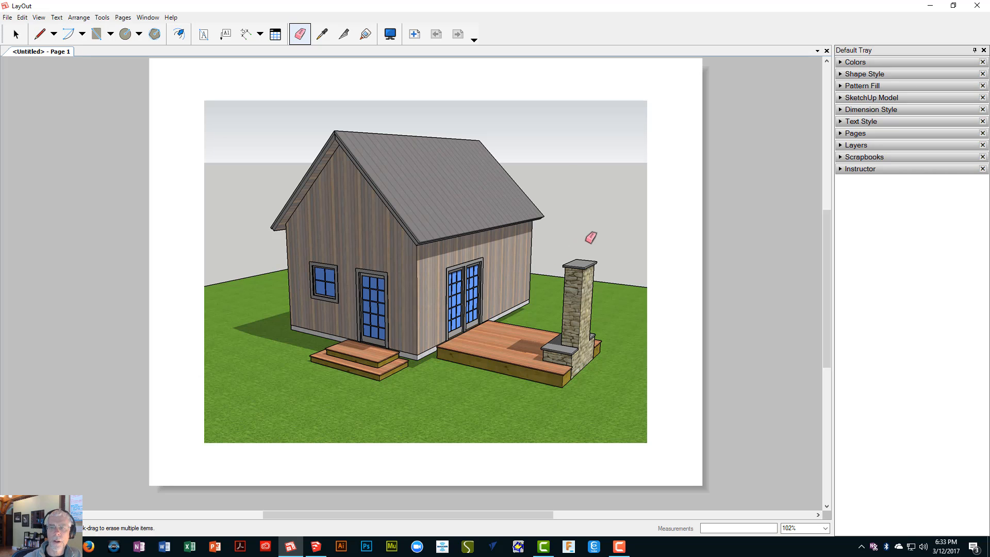
- Enlarge the cabin viewport on all sides until it fills the page with an even narrow margin, and deselect it
{"action": "left_click", "coordinate": [16, 35]}
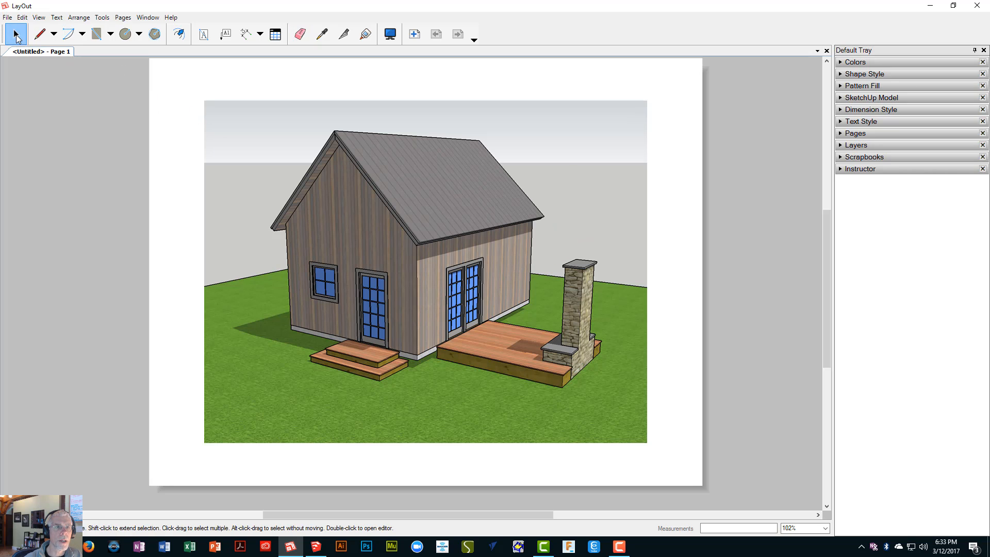
{"action": "left_click", "coordinate": [255, 146]}
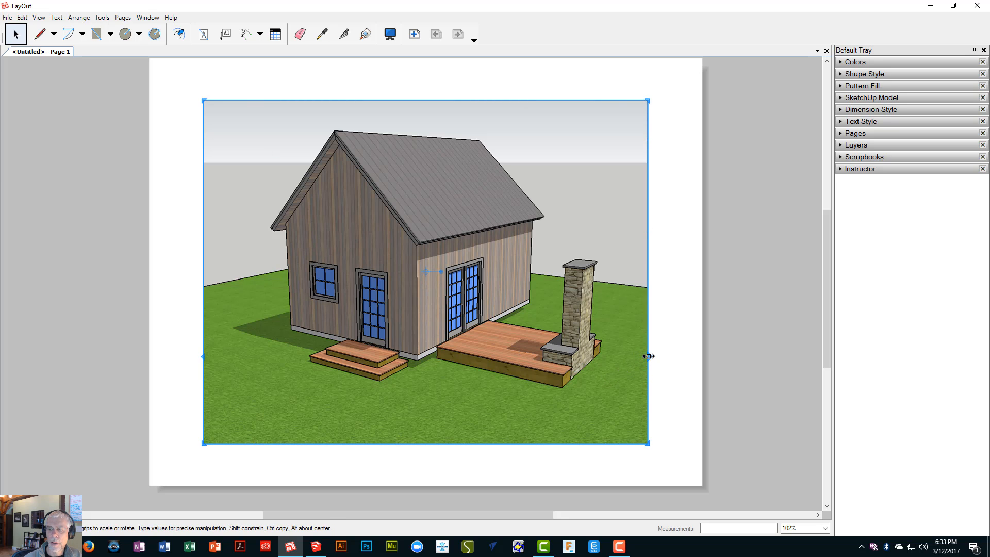
{"action": "left_click_drag", "start_coordinate": [649, 356], "coordinate": [686, 361]}
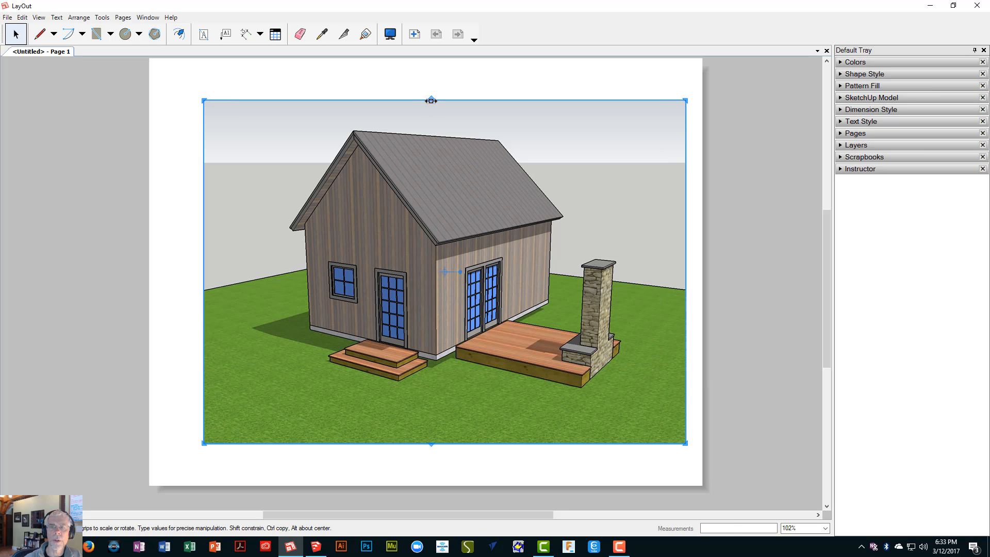
{"action": "left_click_drag", "start_coordinate": [432, 100], "coordinate": [437, 72]}
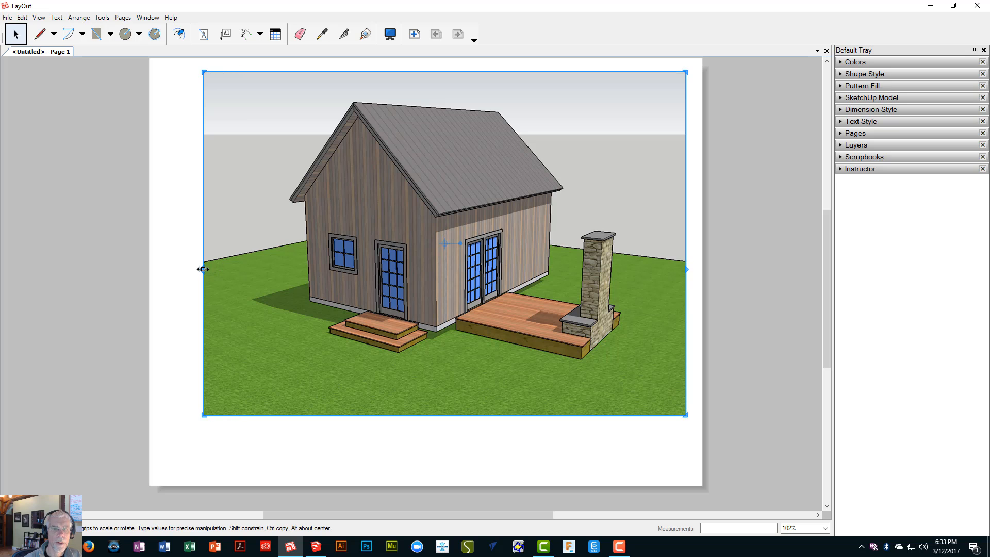
{"action": "left_click_drag", "start_coordinate": [198, 270], "coordinate": [165, 267]}
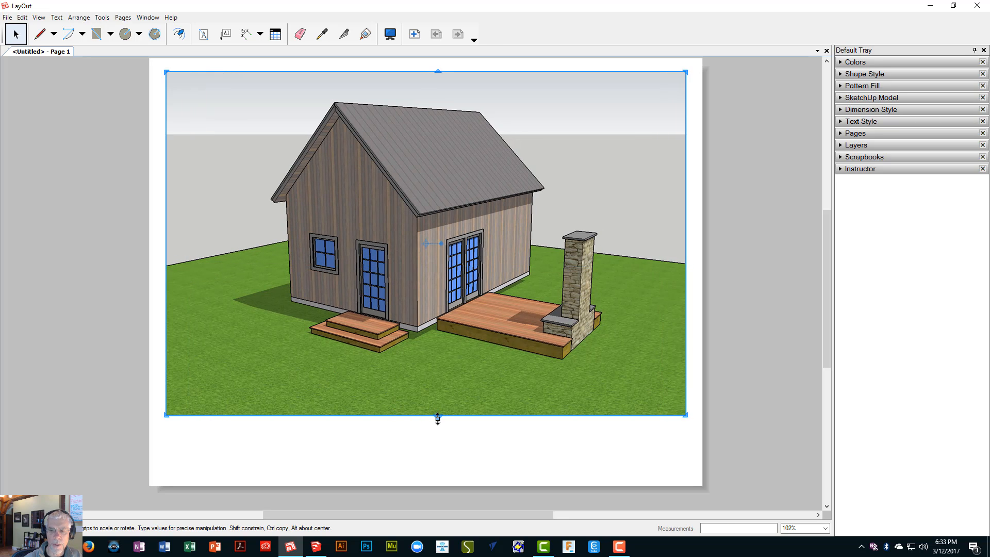
{"action": "left_click_drag", "start_coordinate": [439, 415], "coordinate": [441, 465]}
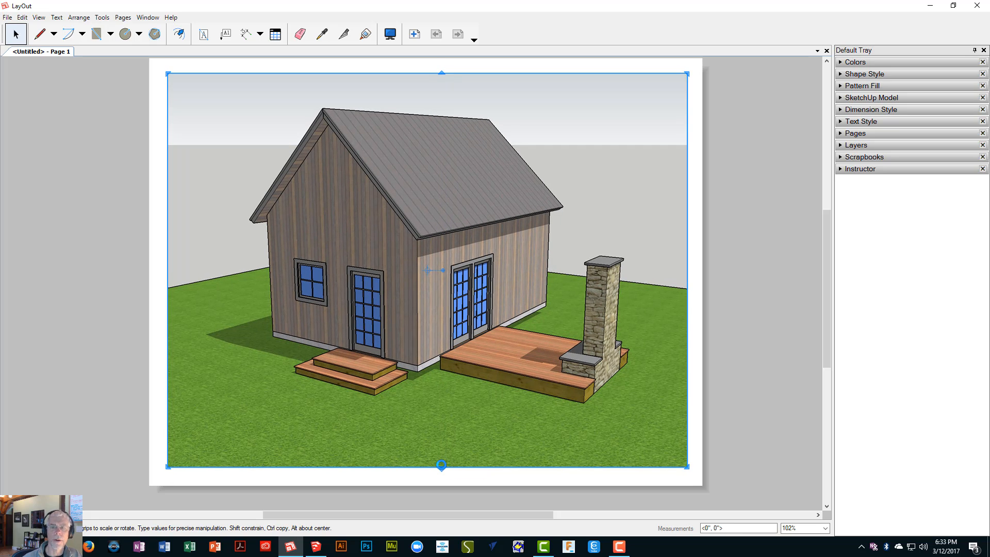
{"action": "left_click", "coordinate": [740, 271]}
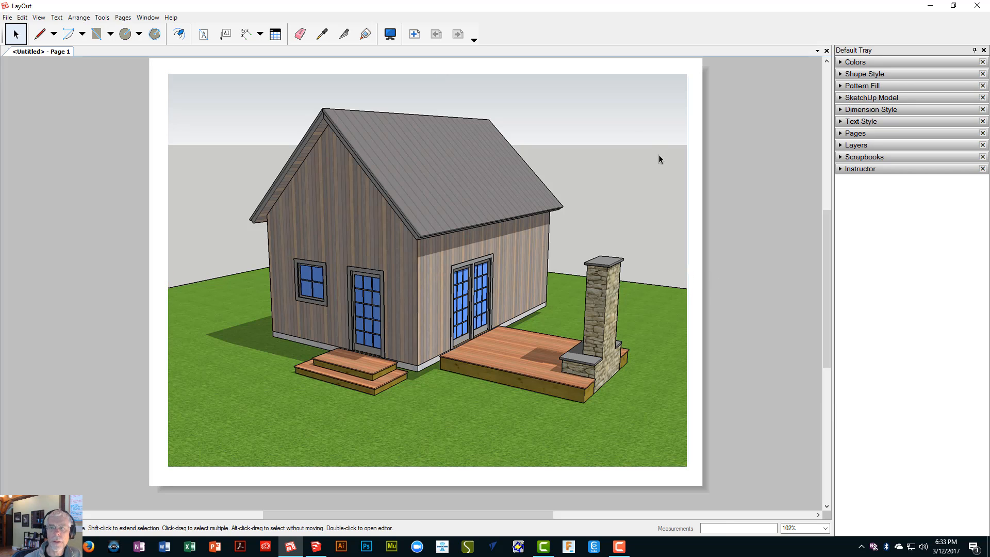
- Give the cabin viewport a black 1.50 pt stroke as its border, and deselect it
{"action": "left_click", "coordinate": [219, 108]}
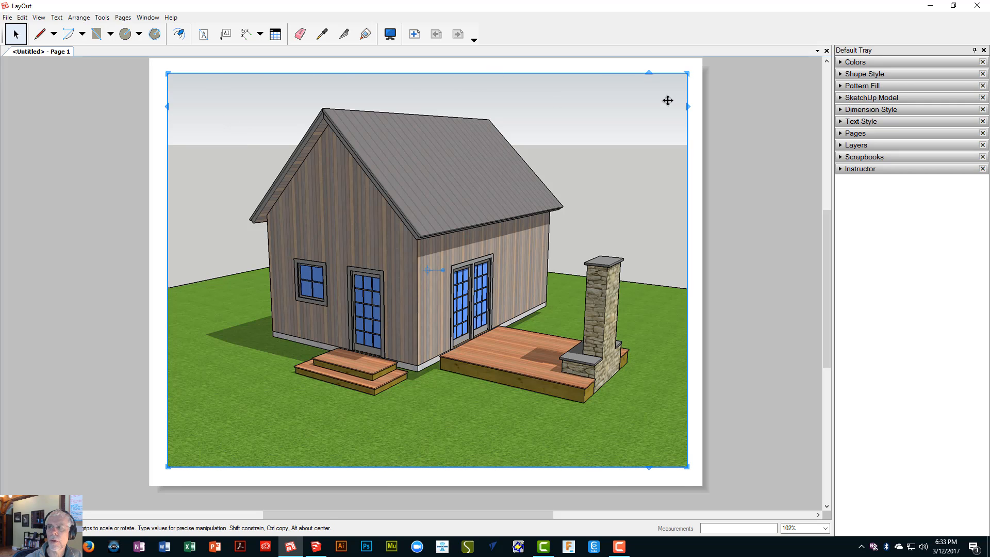
{"action": "left_click", "coordinate": [885, 75]}
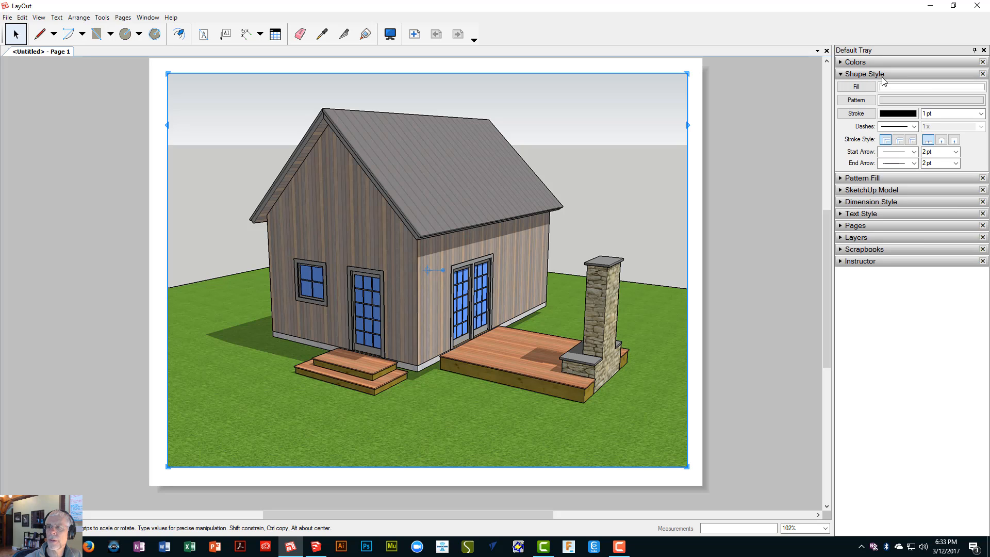
{"action": "left_click", "coordinate": [858, 114]}
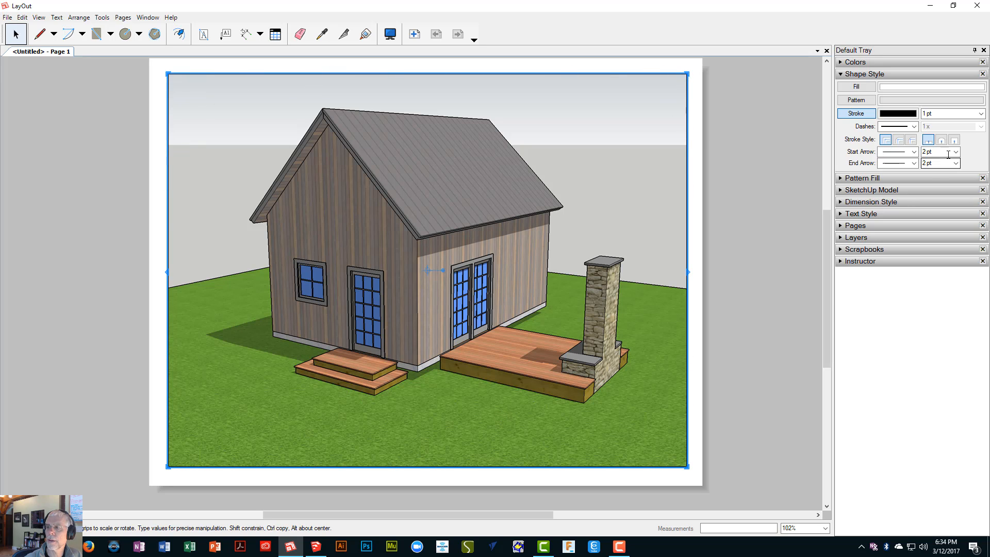
{"action": "left_click", "coordinate": [981, 113]}
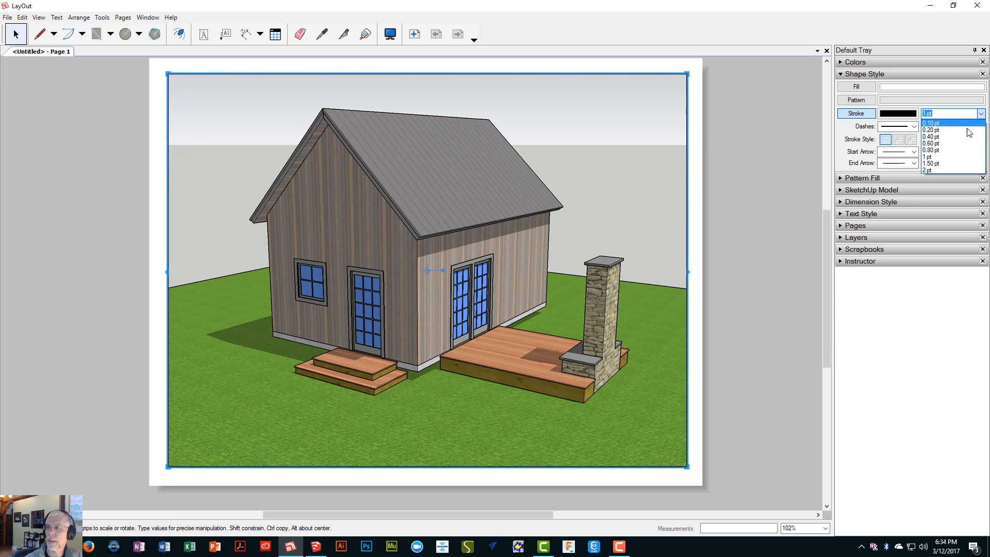
{"action": "left_click", "coordinate": [944, 163]}
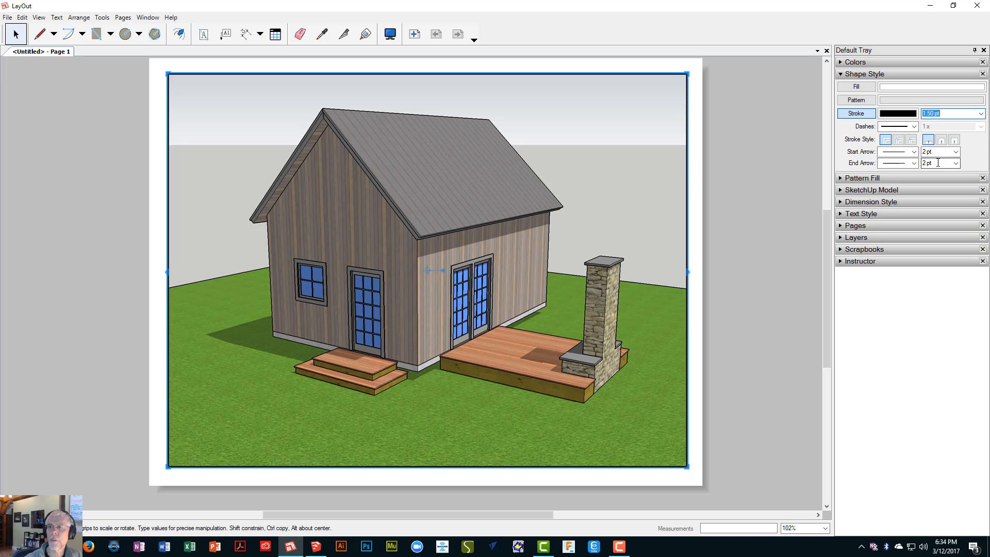
{"action": "left_click", "coordinate": [765, 149]}
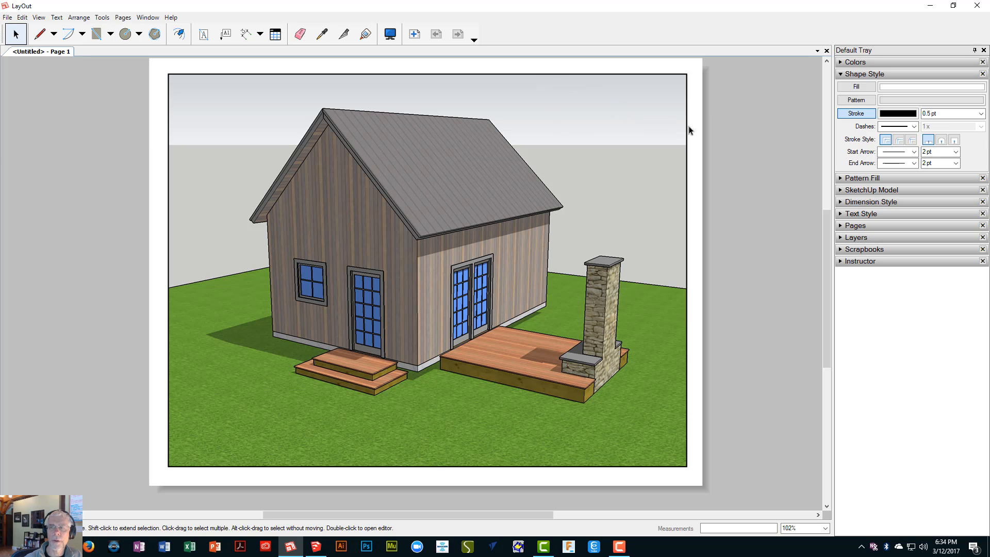
- Draw a title box rectangle with a 1.50 pt stroke, starting from the viewport's upper-right corner
{"action": "left_click", "coordinate": [98, 36]}
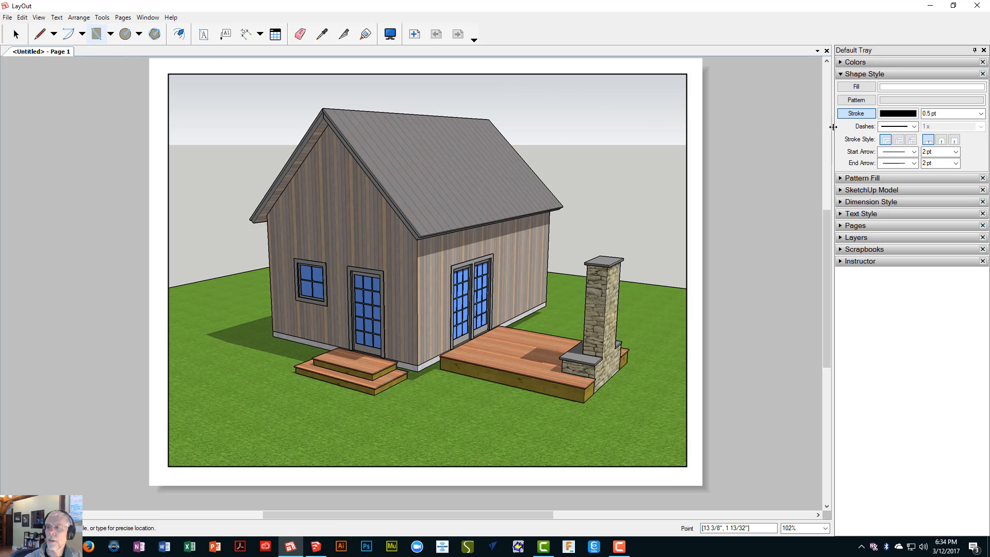
{"action": "left_click", "coordinate": [981, 113]}
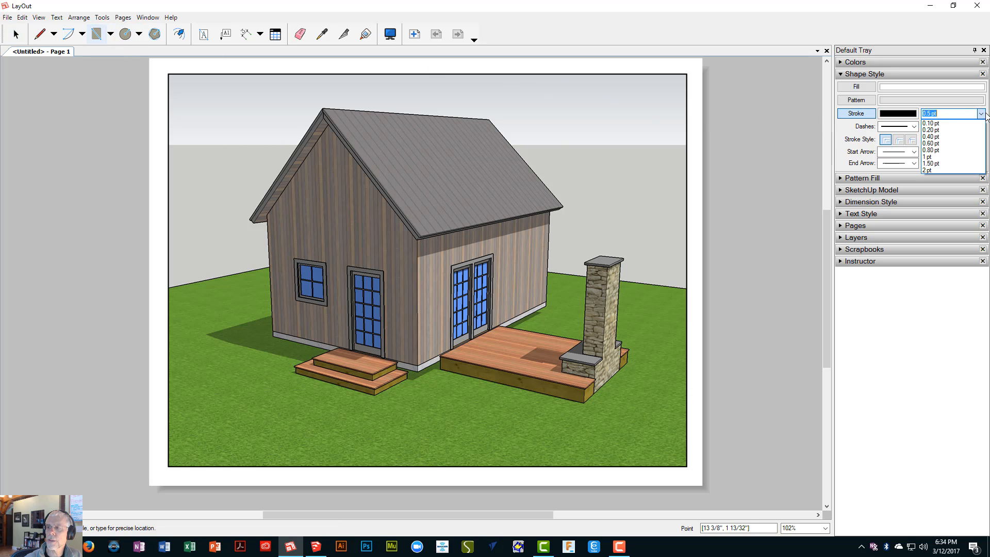
{"action": "left_click", "coordinate": [937, 164]}
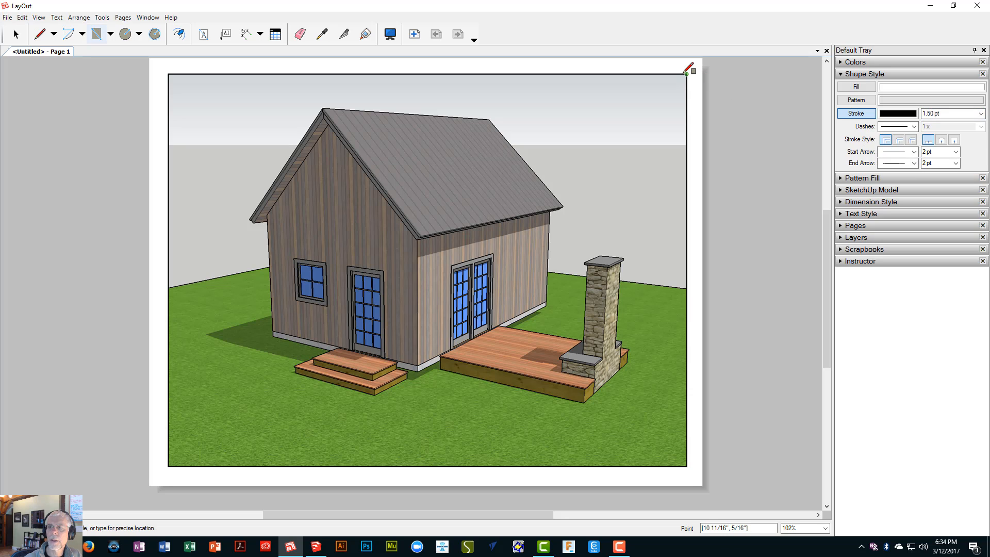
{"action": "mouse_move", "coordinate": [686, 74]}
{"action": "left_mouse_down"}
{"action": "mouse_move", "coordinate": [633, 104]}
{"action": "mouse_move", "coordinate": [529, 120]}
{"action": "left_mouse_up"}
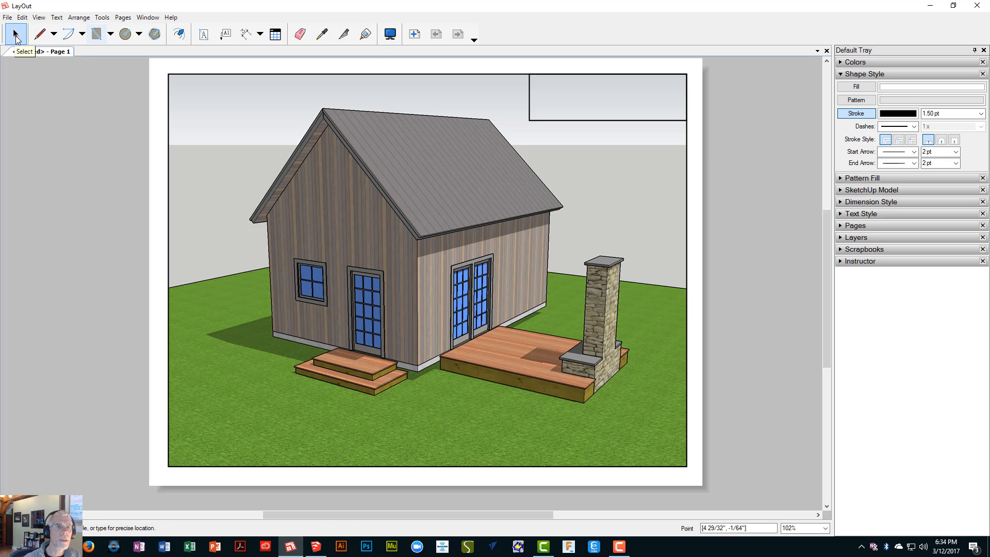
- Fill the rectangle in the viewport's upper-right corner with solid white, trying it with and without the fill
{"action": "left_click", "coordinate": [16, 36]}
{"action": "left_click", "coordinate": [561, 120]}
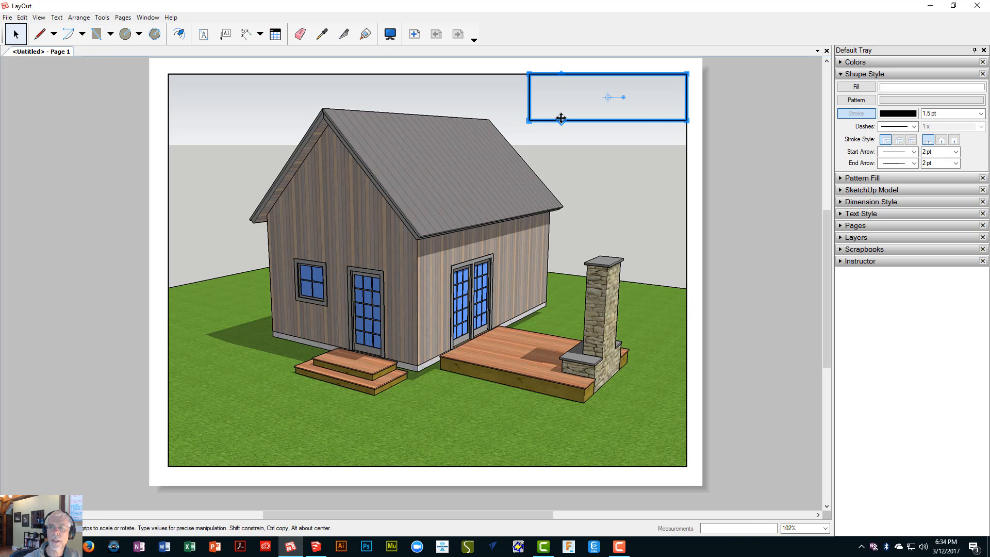
{"action": "left_click", "coordinate": [859, 87]}
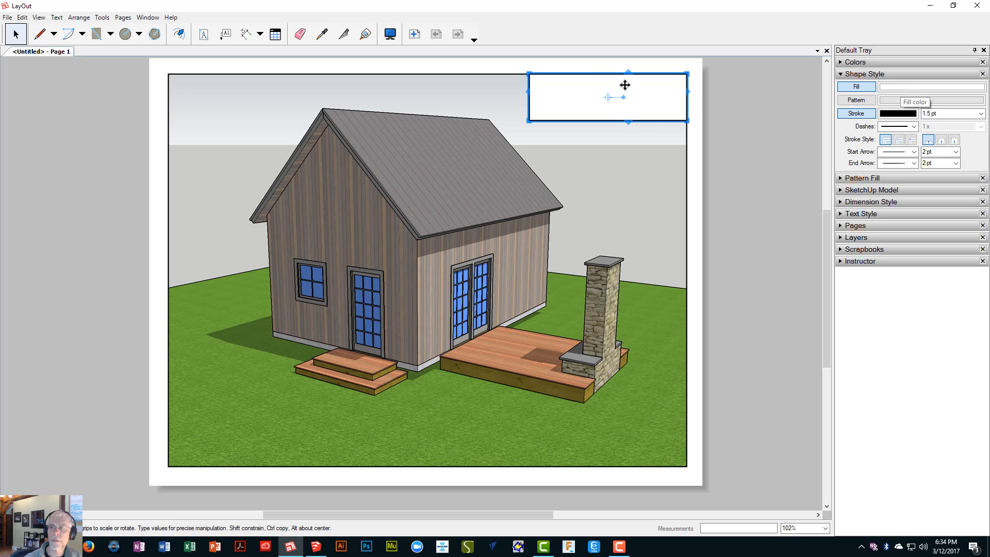
{"action": "left_click", "coordinate": [862, 90]}
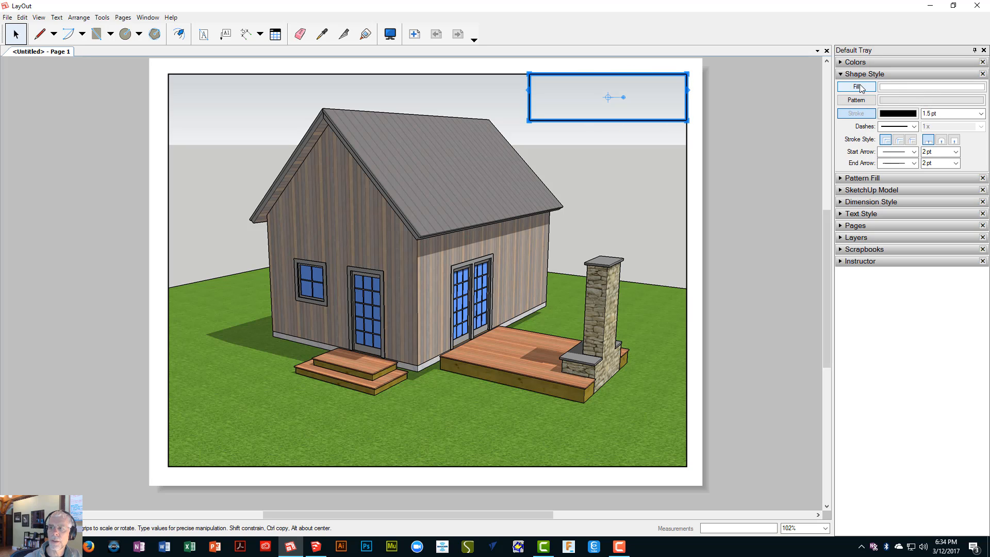
{"action": "left_click", "coordinate": [859, 88]}
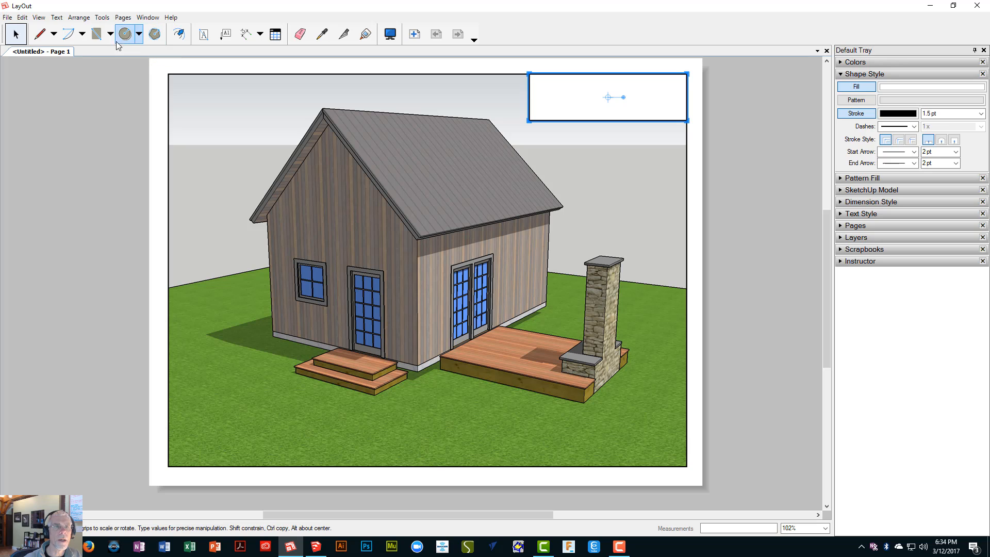
- Draw a horizontal divider line across the full width of the title box, near its lower edge
{"action": "left_click", "coordinate": [39, 35]}
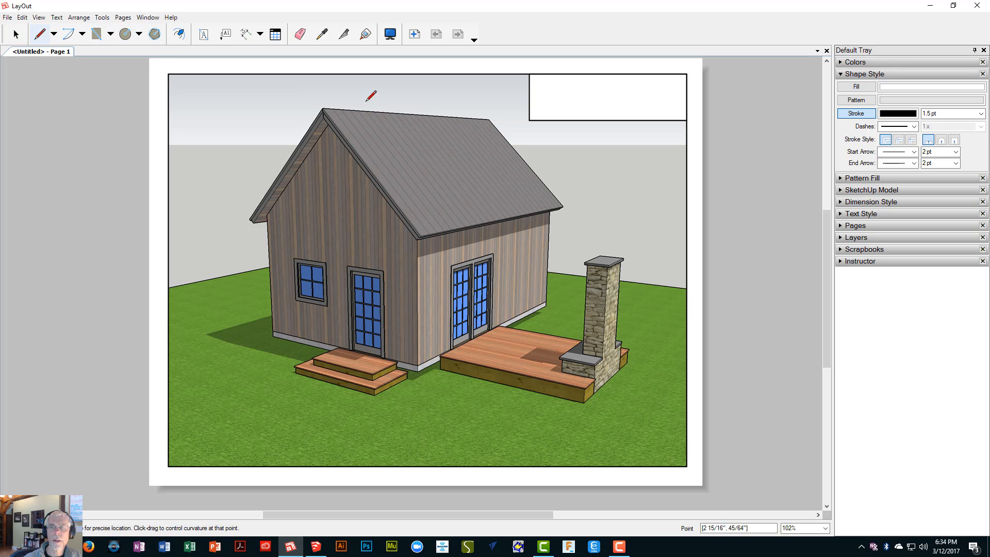
{"action": "left_click", "coordinate": [529, 105]}
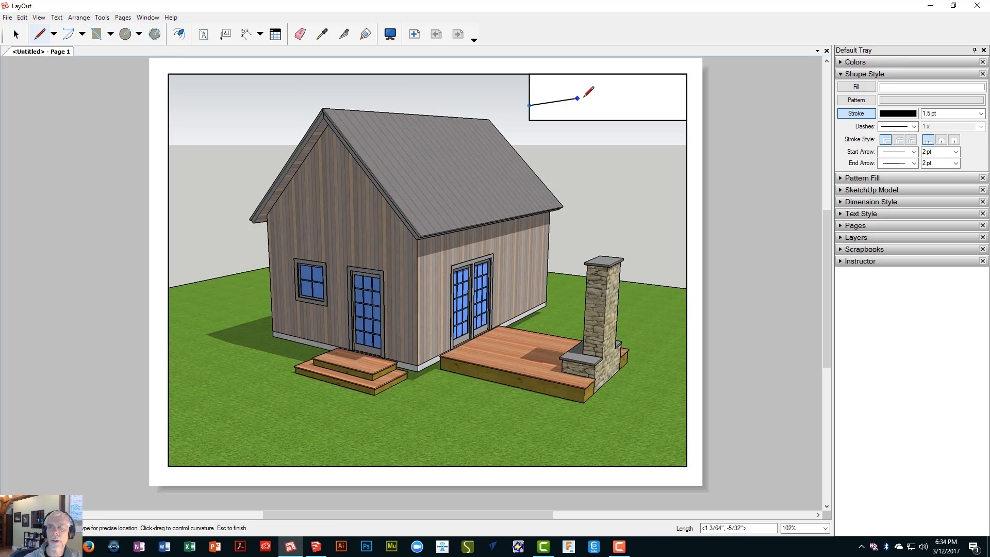
{"action": "left_click", "coordinate": [687, 106]}
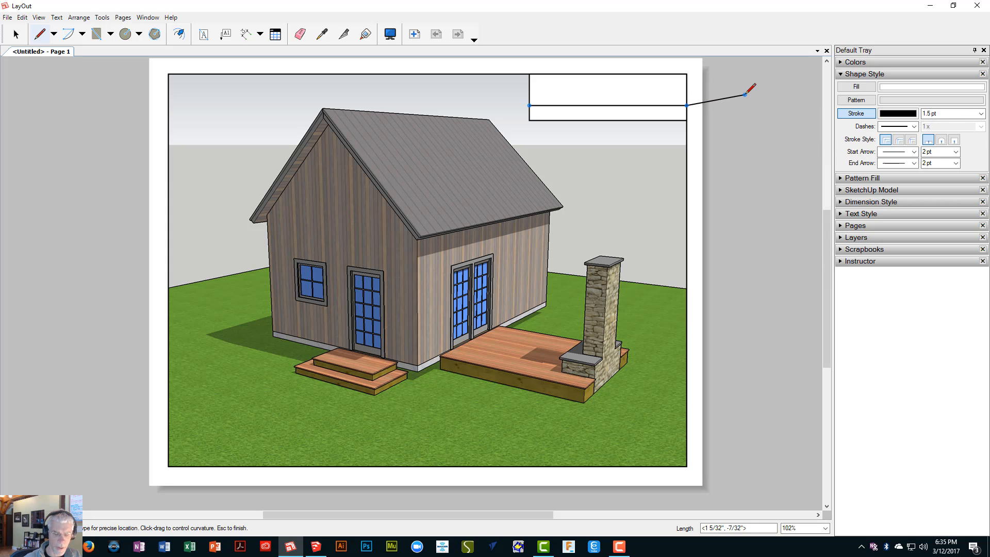
{"action": "key", "text": "Escape"}
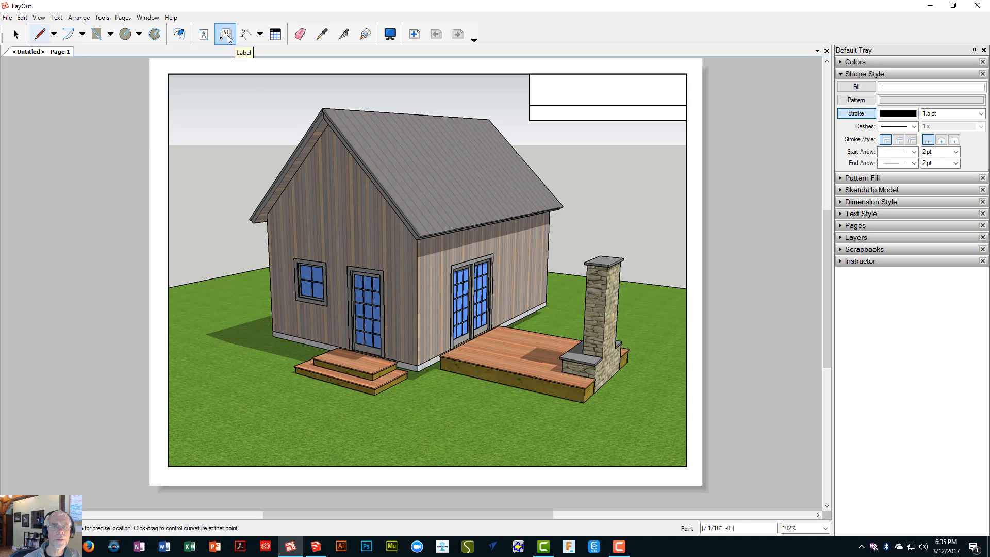
- Add the two-line text "Rustic Cabin" and "SketchUp Workflow for Architecture" in the title box's upper section
{"action": "left_click", "coordinate": [203, 37]}
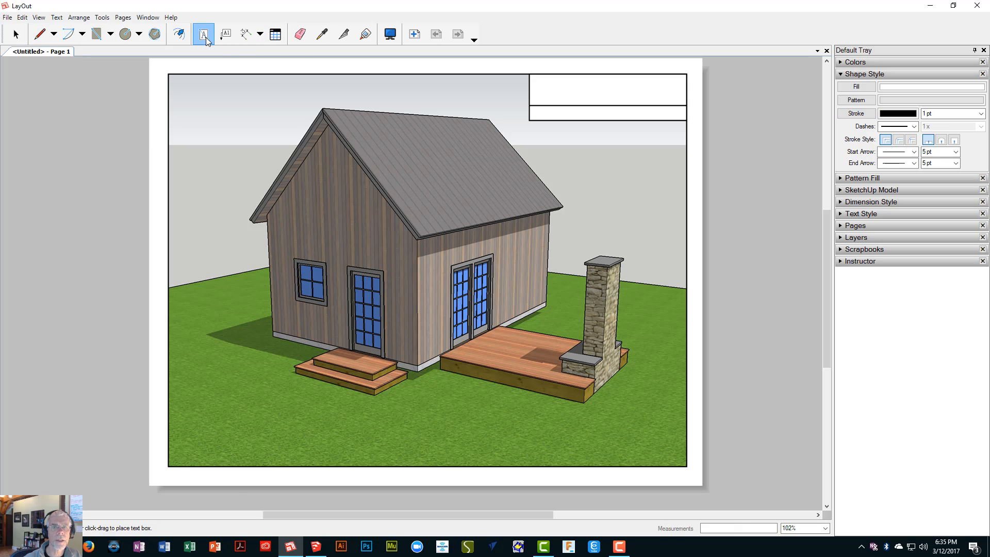
{"action": "left_click", "coordinate": [542, 88]}
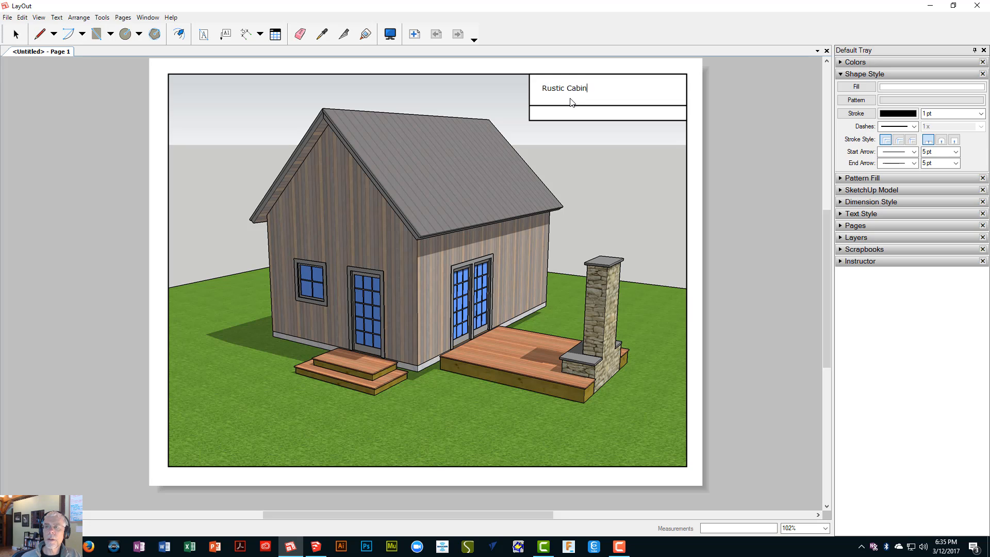
{"action": "key", "text": "Escape"}
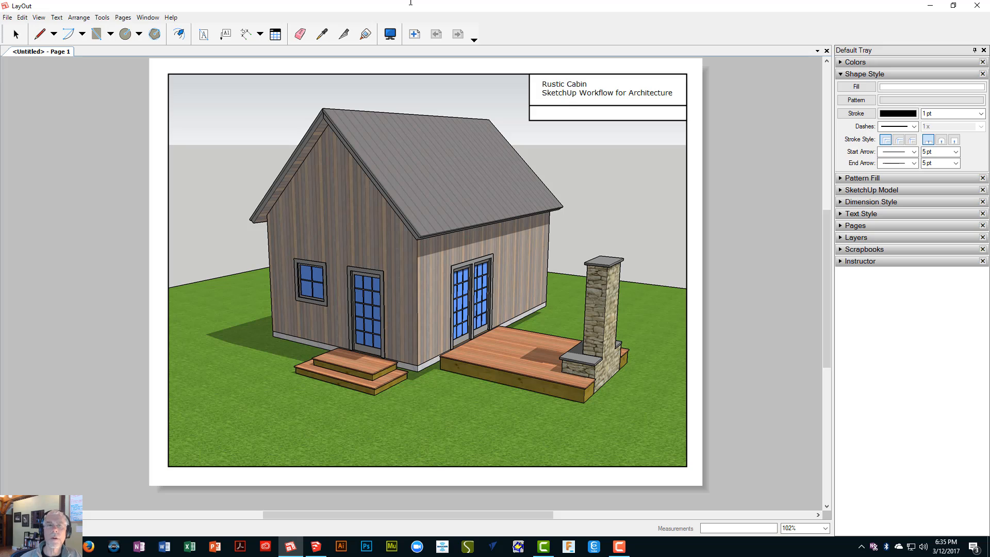
{"action": "left_click", "coordinate": [15, 34]}
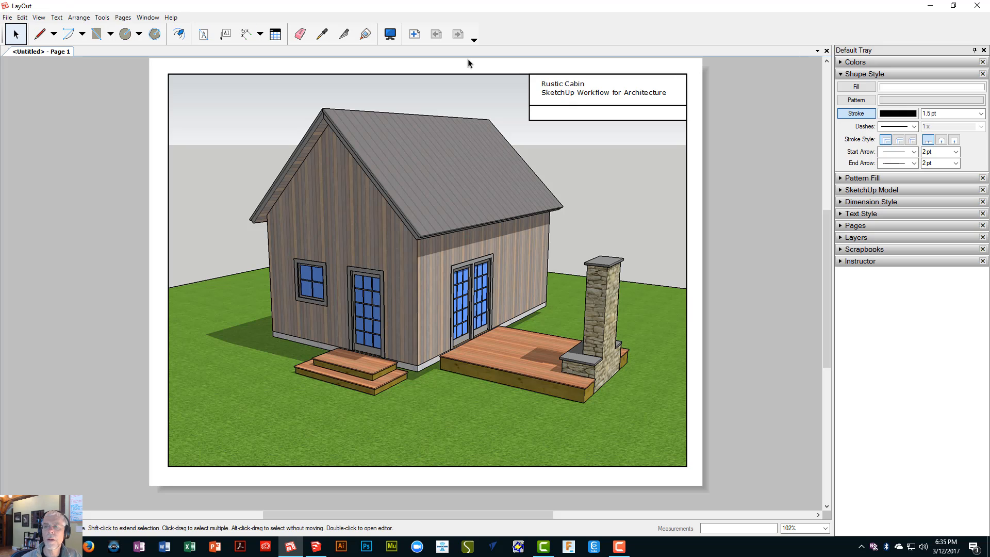
- Set the font of the title text to Calibri
{"action": "left_click", "coordinate": [572, 90]}
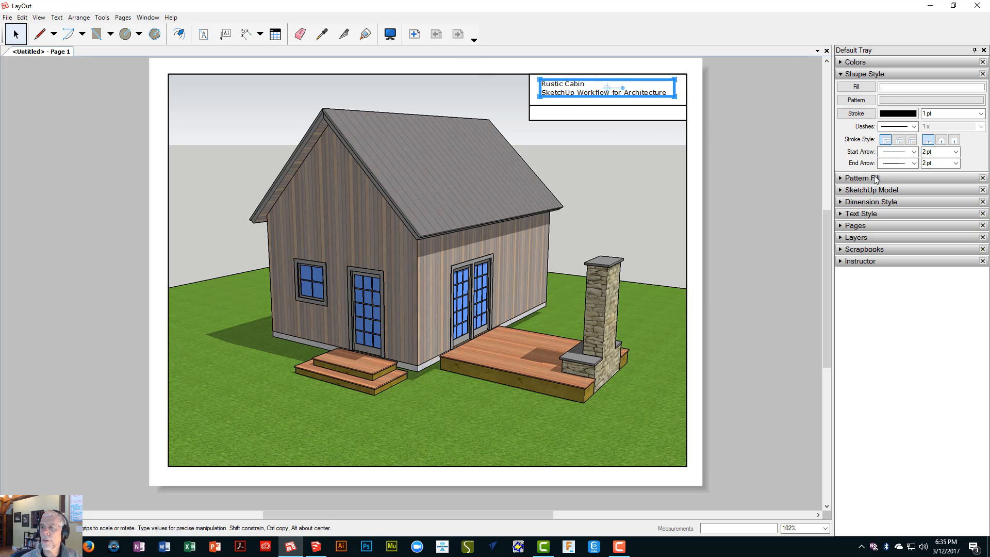
{"action": "left_click", "coordinate": [876, 75]}
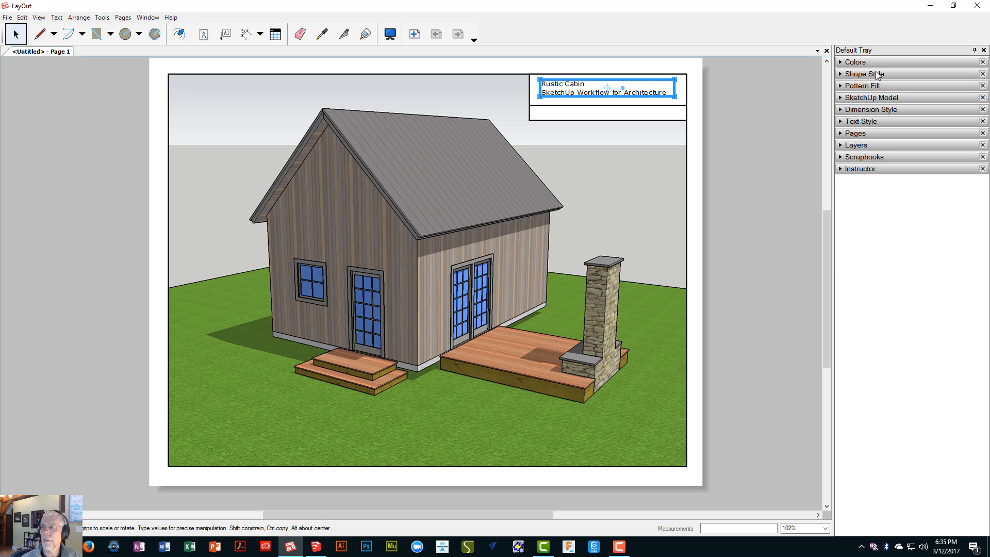
{"action": "left_click", "coordinate": [877, 122]}
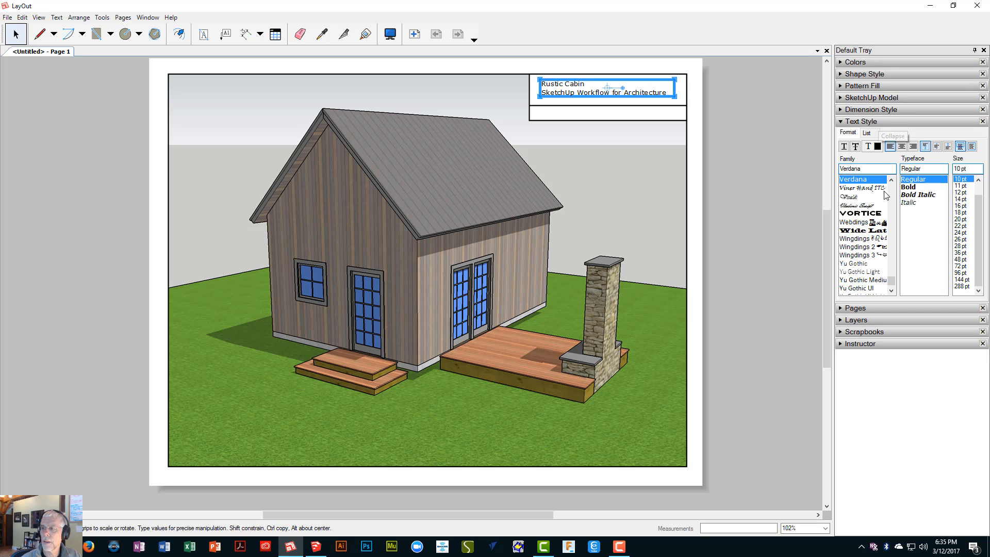
{"action": "scroll", "coordinate": [892, 192], "scroll_direction": "up", "scroll_amount": 20}
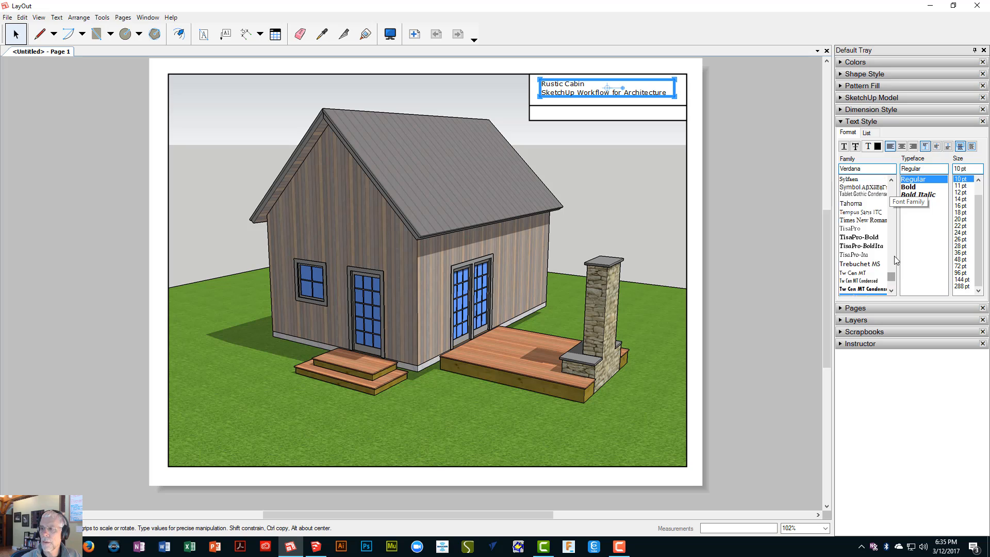
{"action": "scroll", "coordinate": [896, 203], "scroll_direction": "up", "scroll_amount": 3}
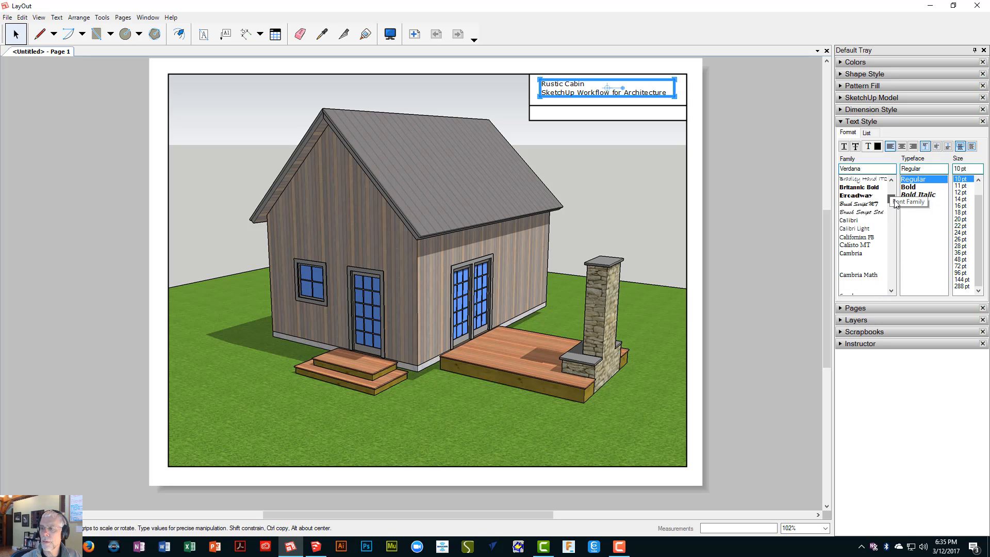
{"action": "scroll", "coordinate": [896, 203], "scroll_direction": "down", "scroll_amount": 1}
{"action": "left_click", "coordinate": [852, 205]}
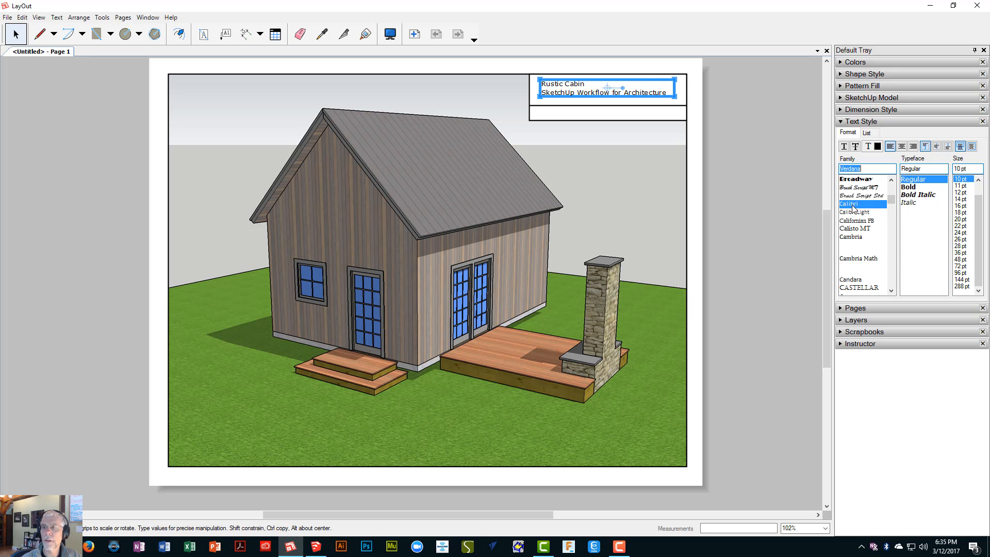
- Try the Cambria Math, Cooper Black and Elephant fonts on the title text
{"action": "left_click_drag", "start_coordinate": [893, 205], "coordinate": [895, 206]}
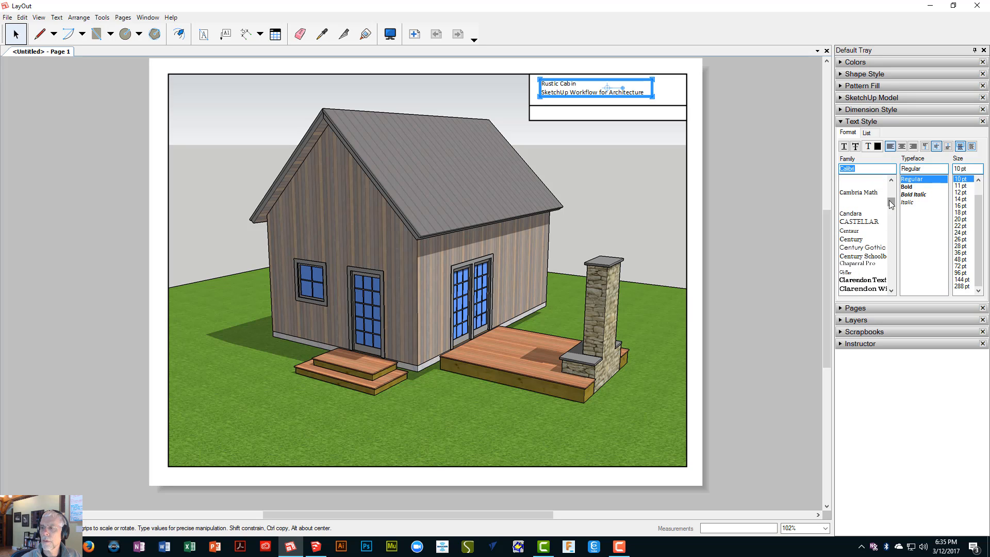
{"action": "left_click", "coordinate": [868, 193]}
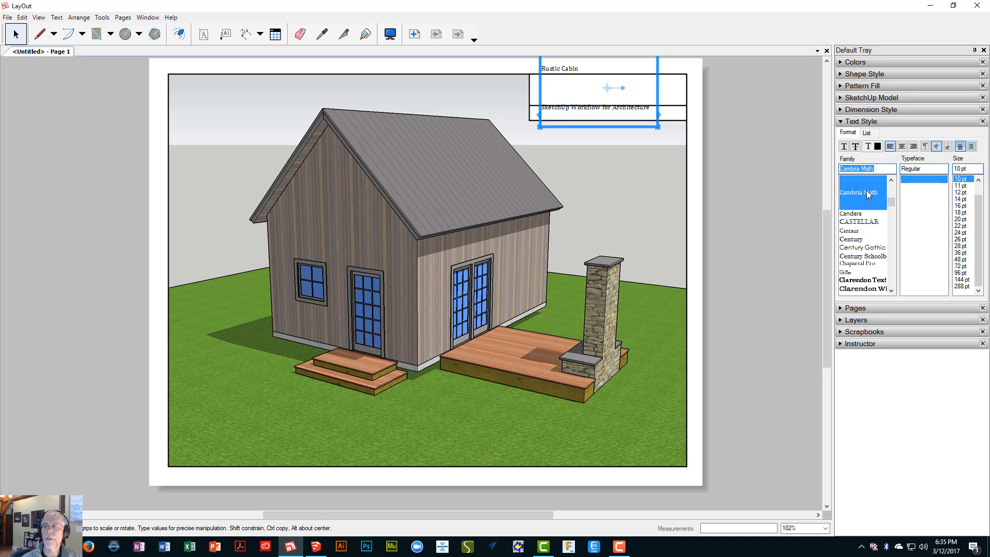
{"action": "scroll", "coordinate": [890, 205], "scroll_direction": "down", "scroll_amount": 2}
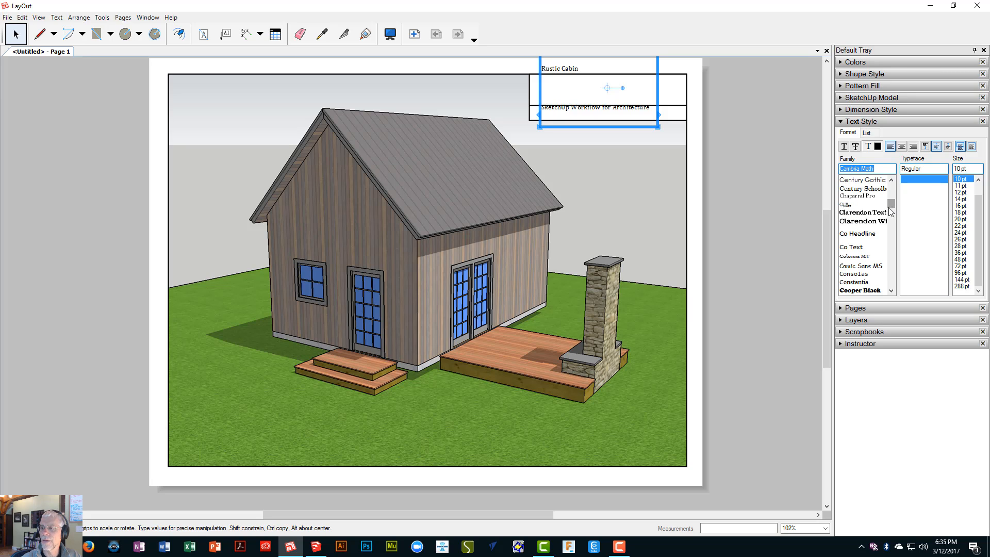
{"action": "left_click", "coordinate": [873, 291]}
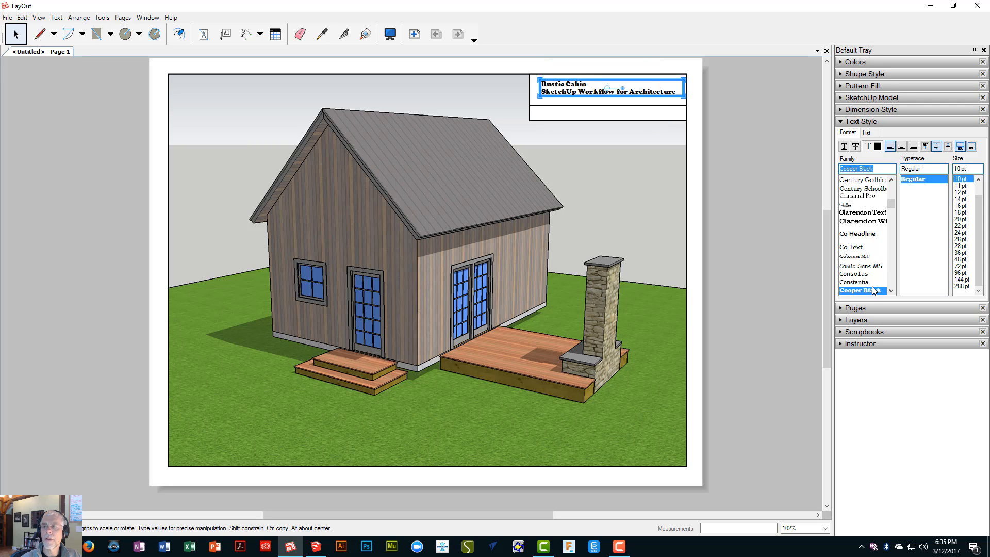
{"action": "left_click", "coordinate": [891, 291]}
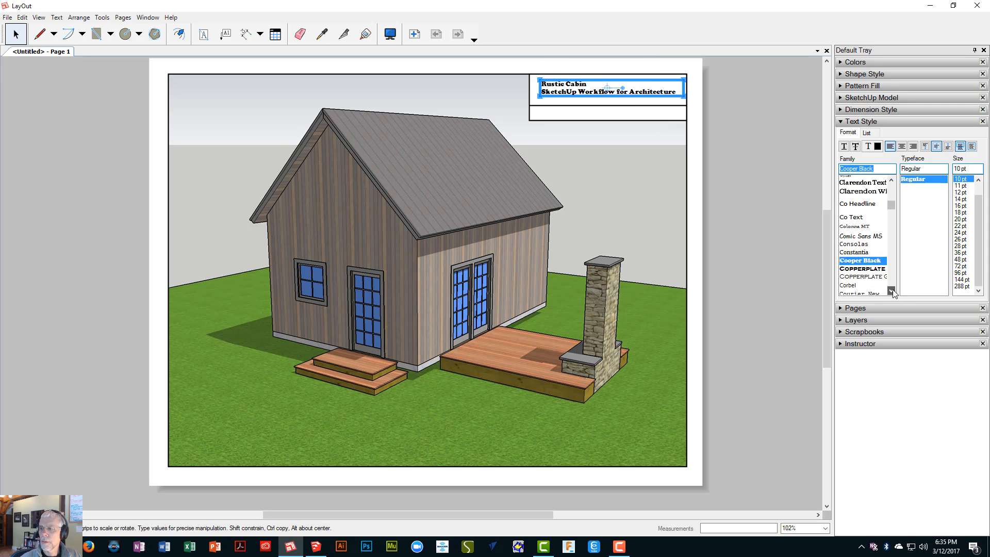
{"action": "left_click", "coordinate": [891, 290]}
{"action": "left_click", "coordinate": [891, 291]}
{"action": "left_click", "coordinate": [892, 291]}
{"action": "left_click", "coordinate": [891, 291]}
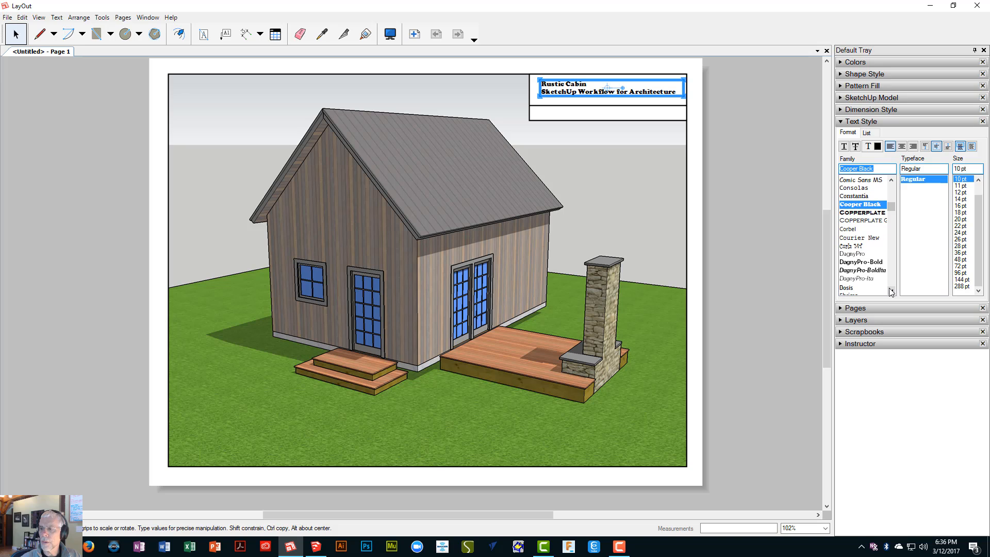
{"action": "left_click", "coordinate": [891, 290]}
{"action": "left_click", "coordinate": [891, 290]}
{"action": "left_click", "coordinate": [892, 291]}
{"action": "left_click", "coordinate": [892, 291]}
{"action": "left_click", "coordinate": [891, 291]}
{"action": "left_click", "coordinate": [891, 291]}
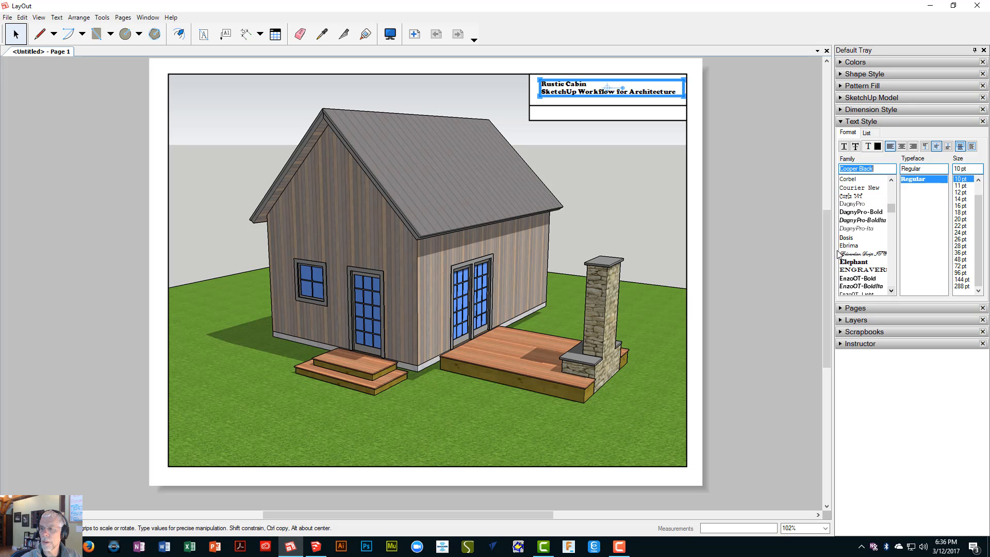
{"action": "left_click", "coordinate": [853, 262]}
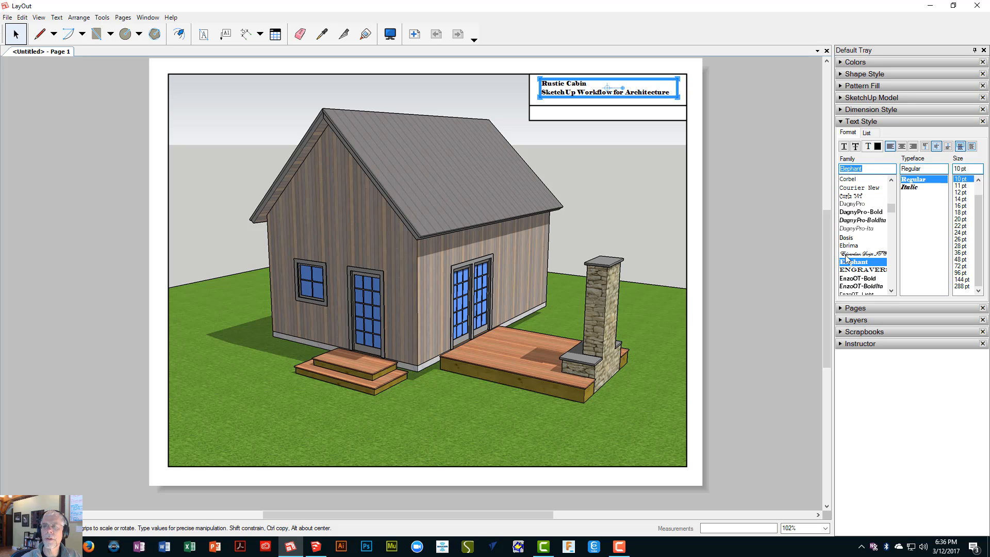
- Set the title text to the Georgia font at 12 pt
{"action": "left_click", "coordinate": [892, 291]}
{"action": "left_click", "coordinate": [891, 290]}
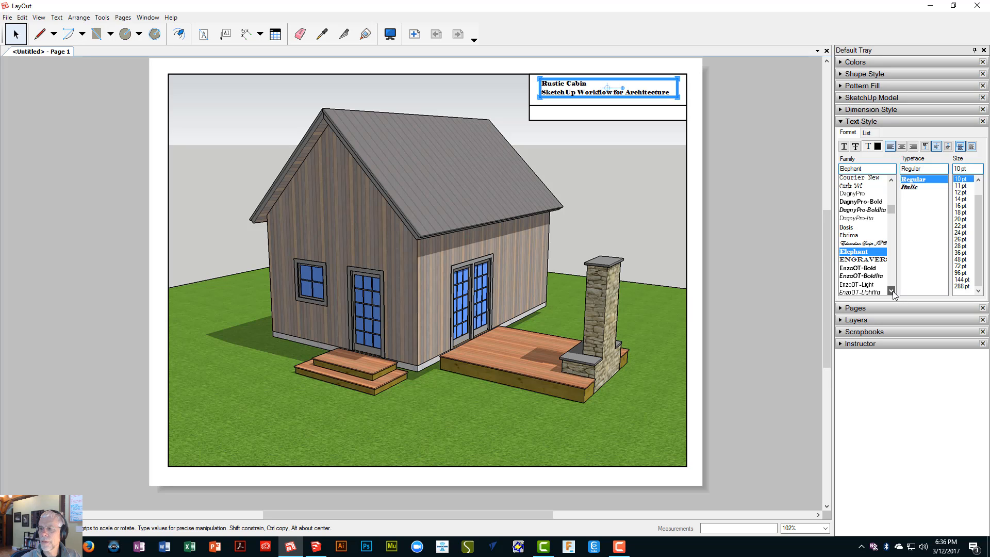
{"action": "left_click", "coordinate": [892, 291]}
{"action": "left_click", "coordinate": [892, 291]}
{"action": "left_click", "coordinate": [891, 291]}
{"action": "left_click", "coordinate": [891, 291]}
{"action": "left_click", "coordinate": [891, 291]}
{"action": "left_click", "coordinate": [891, 291]}
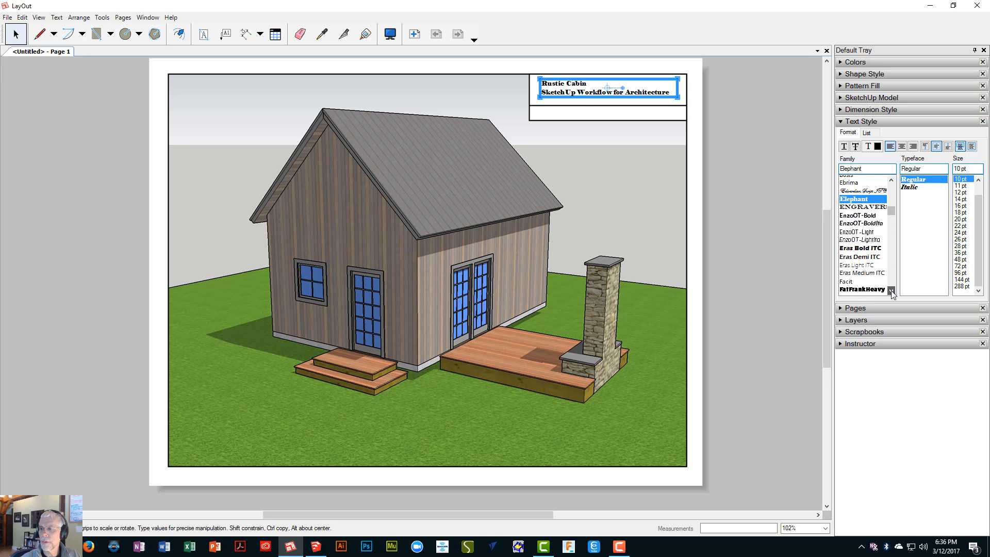
{"action": "left_click", "coordinate": [891, 291]}
{"action": "left_click", "coordinate": [891, 291]}
{"action": "left_click", "coordinate": [892, 291]}
{"action": "left_click", "coordinate": [892, 291]}
{"action": "left_click", "coordinate": [892, 291]}
{"action": "left_click", "coordinate": [891, 291]}
{"action": "left_click", "coordinate": [892, 290]}
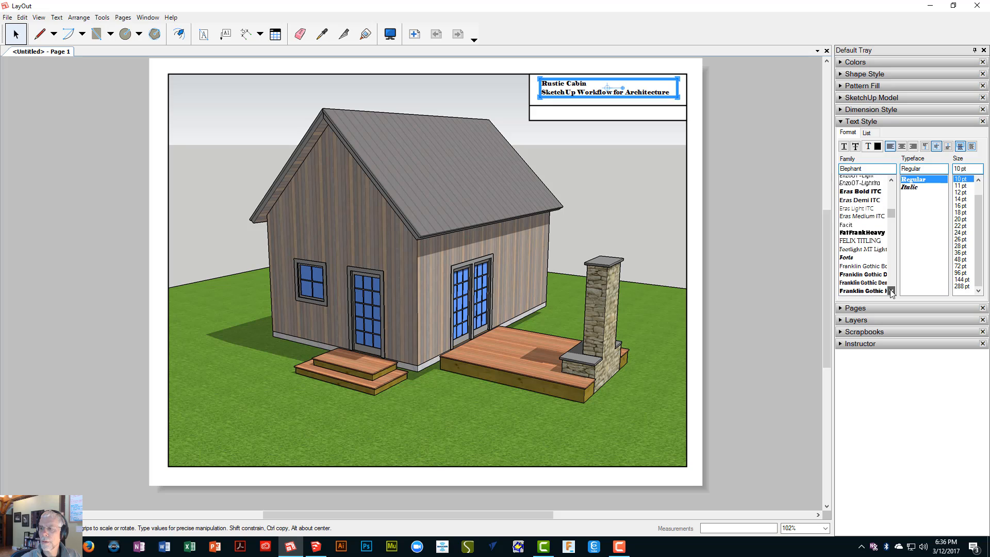
{"action": "left_click", "coordinate": [891, 291]}
{"action": "left_click", "coordinate": [891, 291]}
{"action": "scroll", "coordinate": [888, 289], "scroll_direction": "down", "scroll_amount": 4}
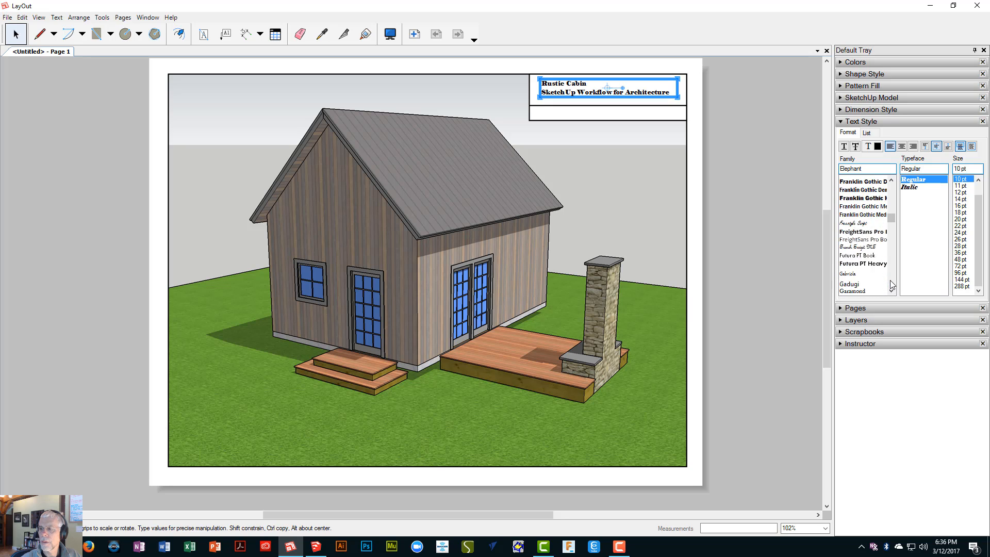
{"action": "left_click", "coordinate": [851, 265]}
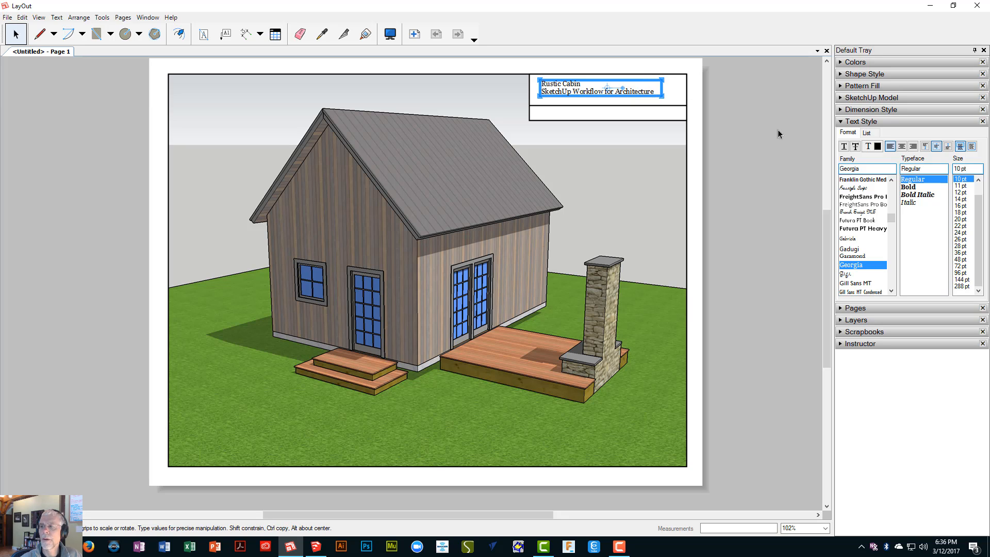
{"action": "left_click", "coordinate": [961, 192]}
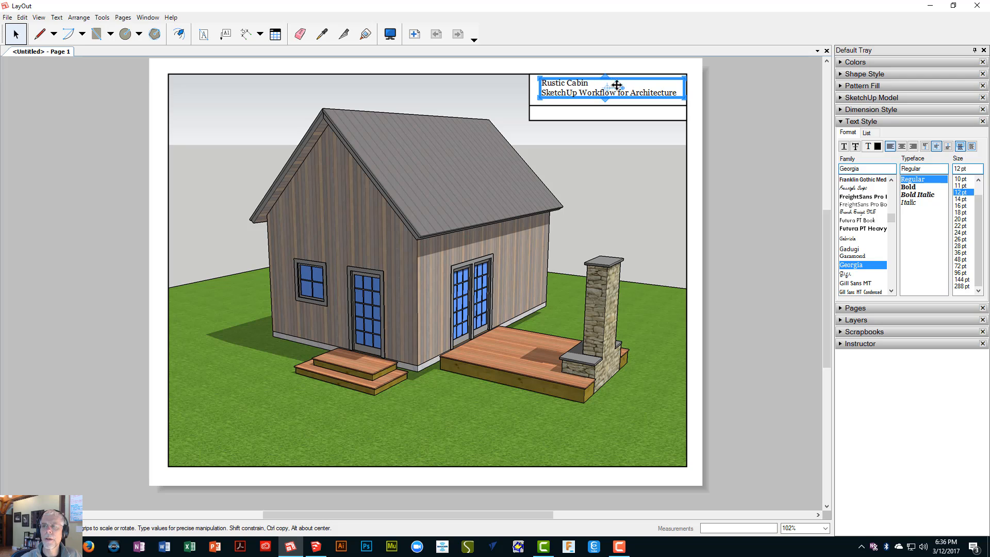
- Move the title text slightly down and left within the title box's upper section, right-align it, and deselect it
{"action": "left_click_drag", "start_coordinate": [624, 79], "coordinate": [619, 82]}
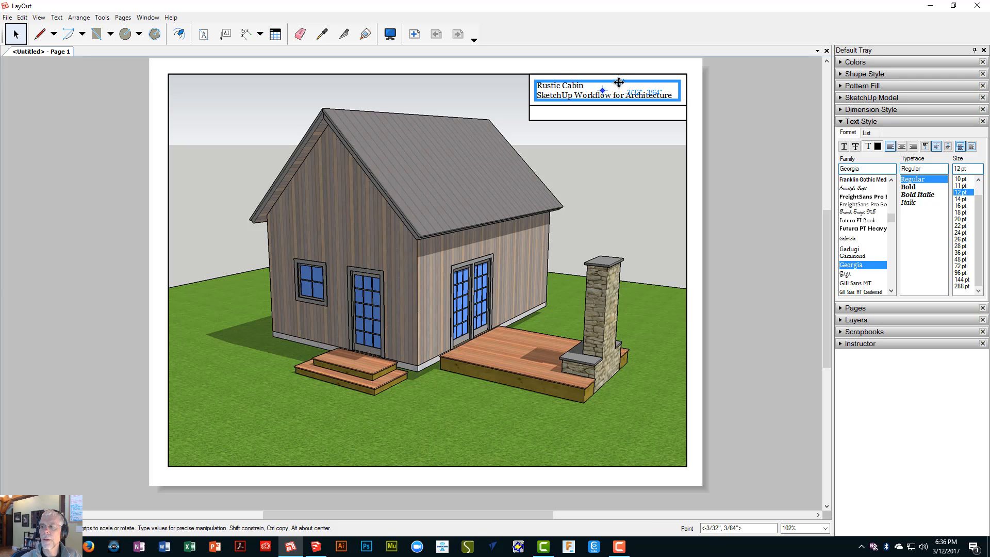
{"action": "left_click", "coordinate": [914, 147]}
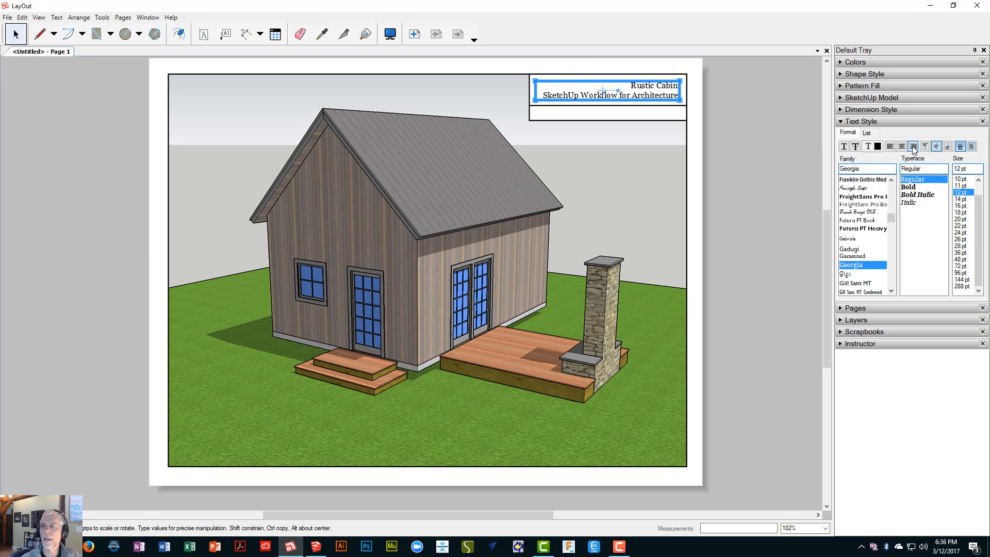
{"action": "left_click", "coordinate": [734, 136]}
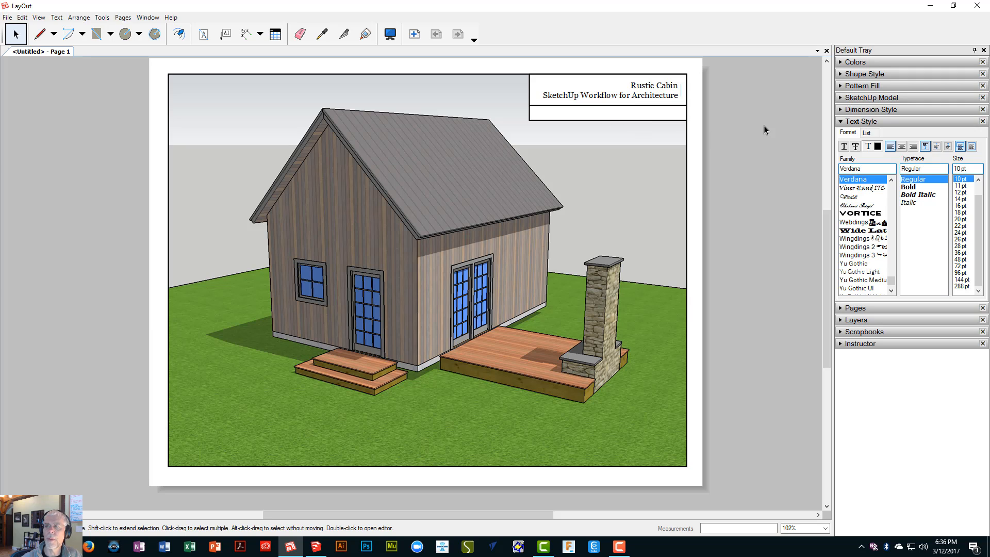
- Select the title text and check its layer, switching the active layer to On Every Page and back to Default
{"action": "left_click", "coordinate": [657, 96]}
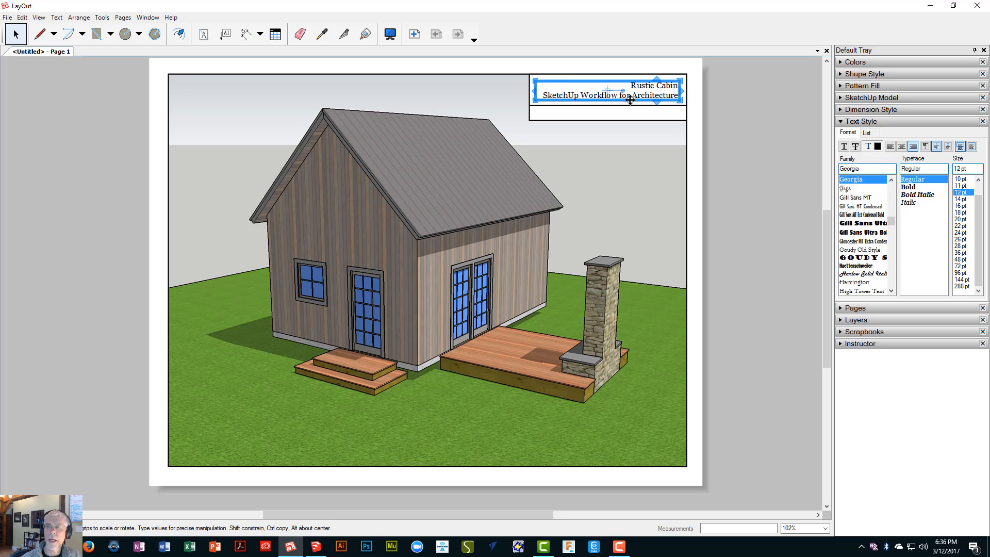
{"action": "left_click", "coordinate": [869, 320]}
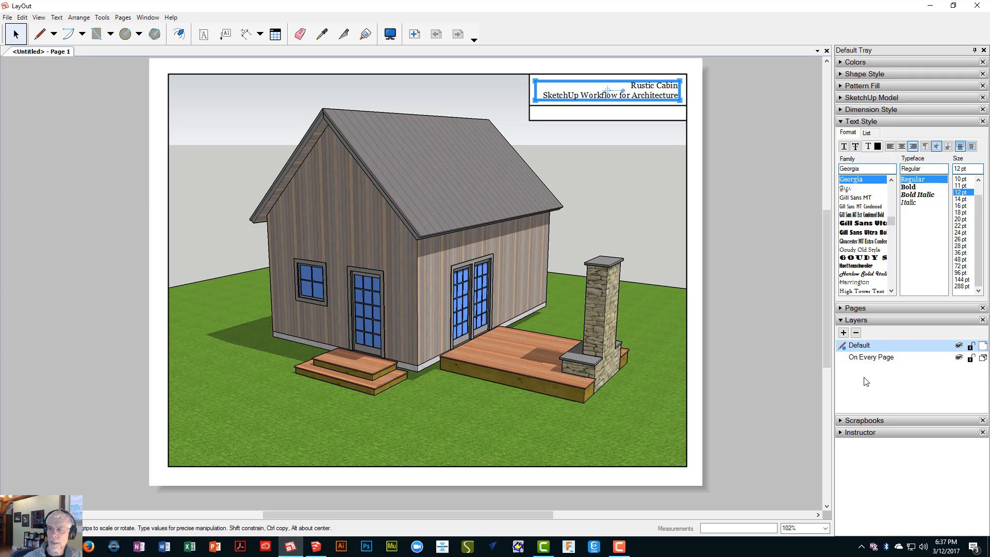
{"action": "left_click", "coordinate": [871, 356]}
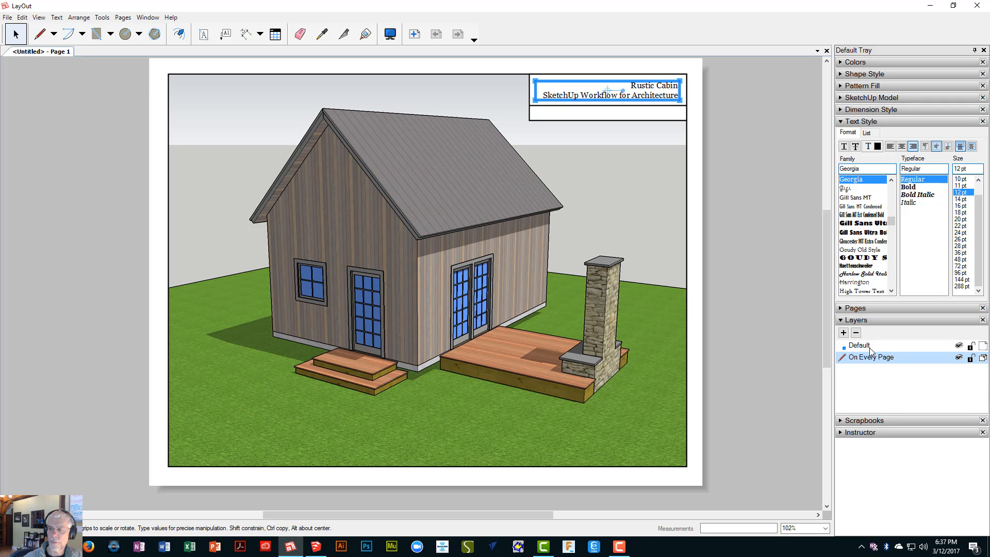
{"action": "left_click", "coordinate": [867, 345]}
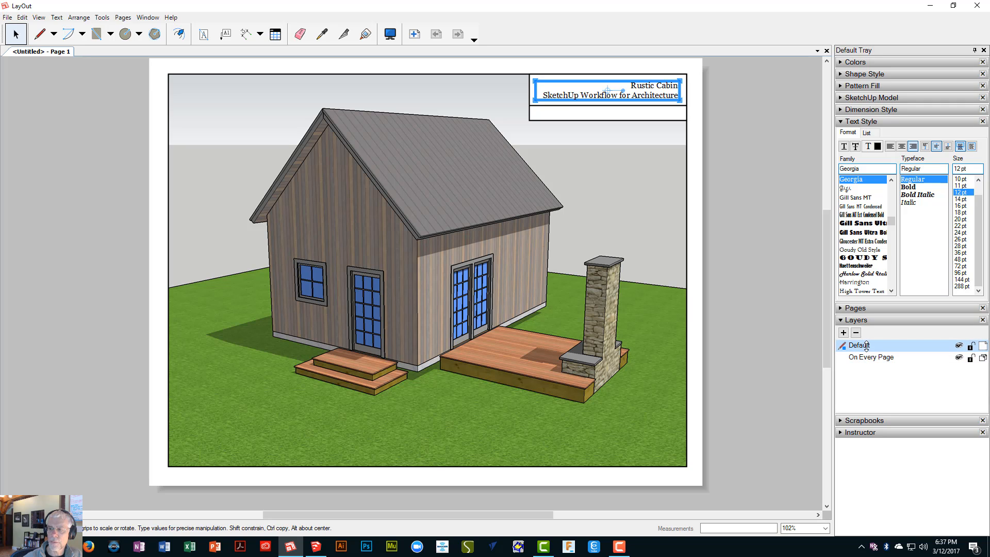
- Move the selected title text to the On Every Page layer and deselect it
{"action": "right_click", "coordinate": [658, 95]}
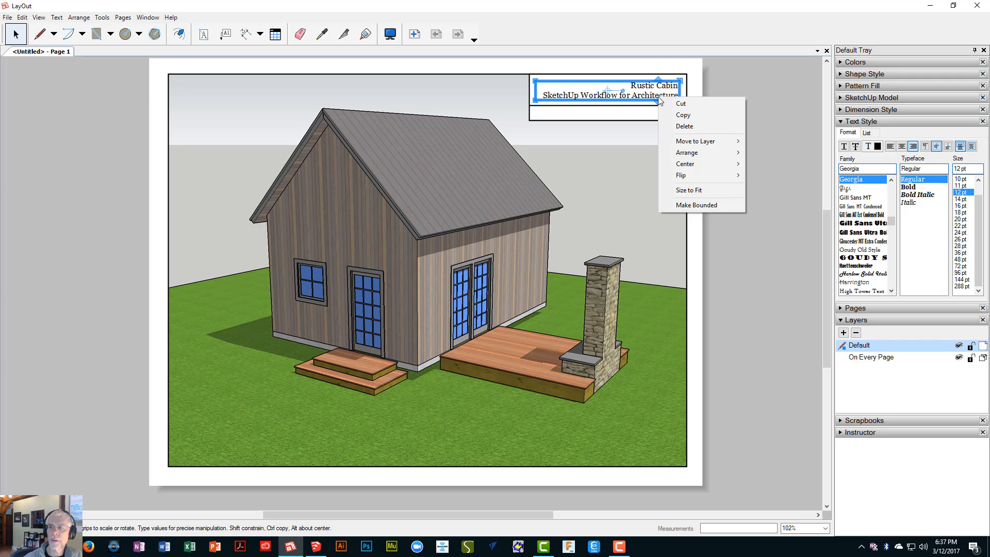
{"action": "mouse_move", "coordinate": [713, 147]}
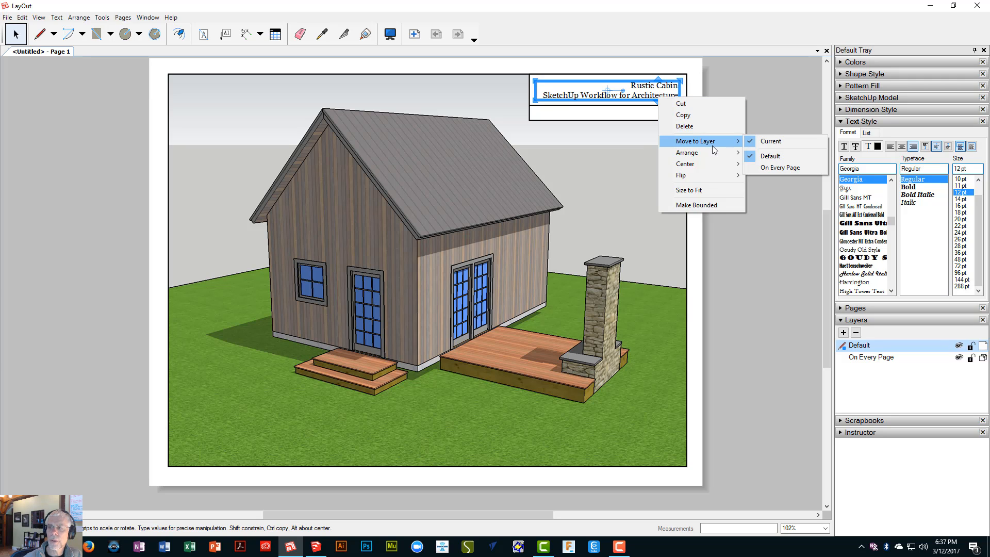
{"action": "left_click", "coordinate": [766, 168]}
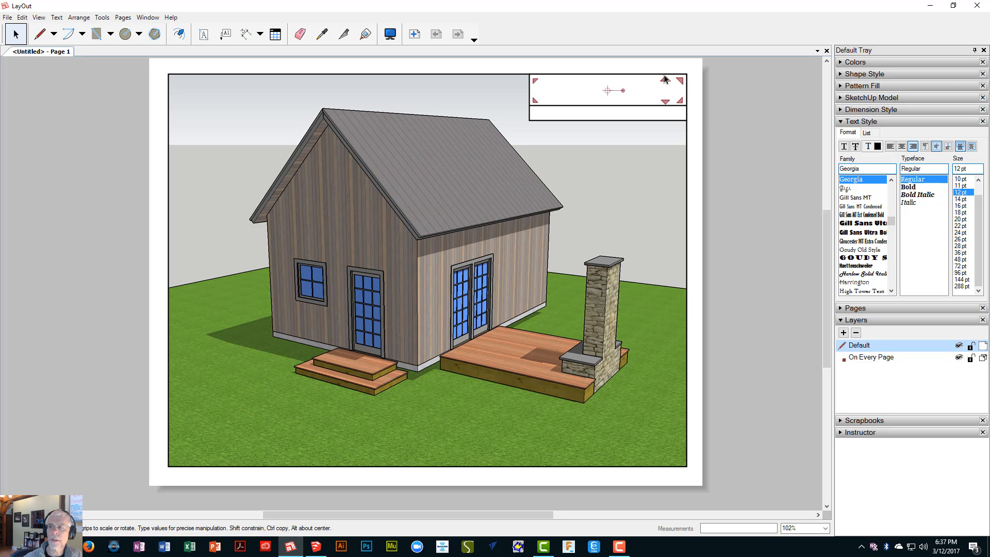
{"action": "left_click", "coordinate": [16, 33]}
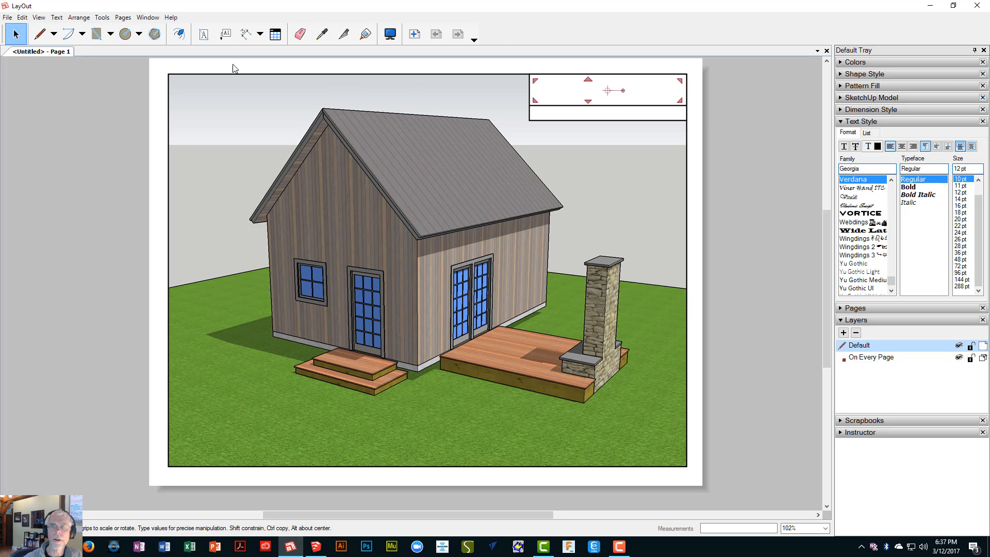
- Move the title box rectangle to the On Every Page layer
{"action": "left_click", "coordinate": [550, 74]}
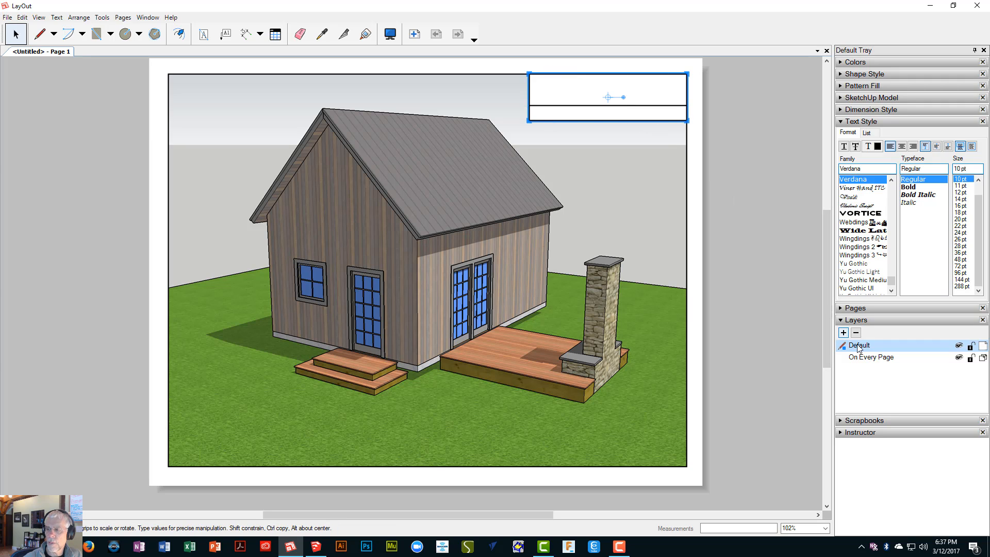
{"action": "right_click", "coordinate": [687, 101]}
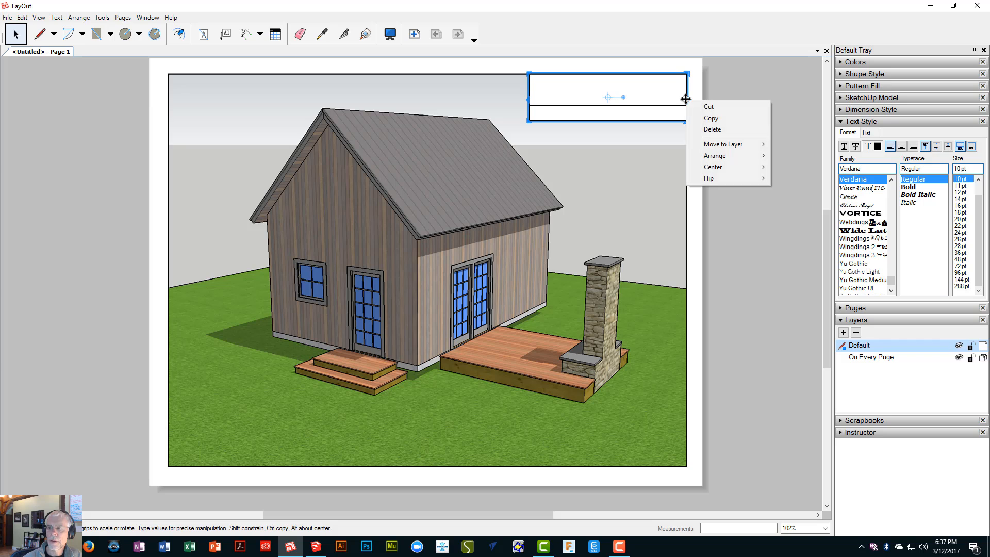
{"action": "mouse_move", "coordinate": [719, 148]}
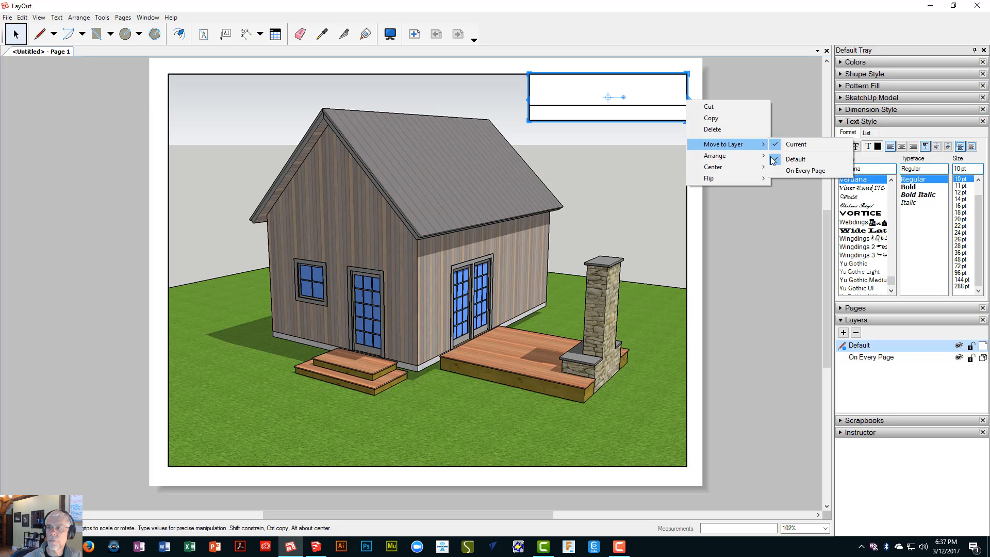
{"action": "left_click", "coordinate": [801, 170]}
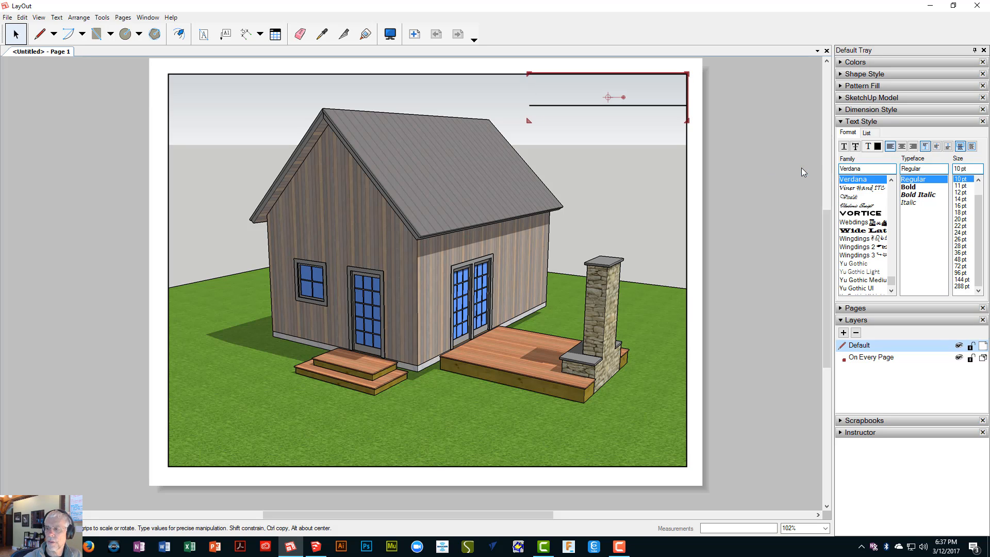
- Place the On Every Page layer above Default in the layer order and toggle each layer's visibility to check its contents
{"action": "left_click", "coordinate": [871, 358]}
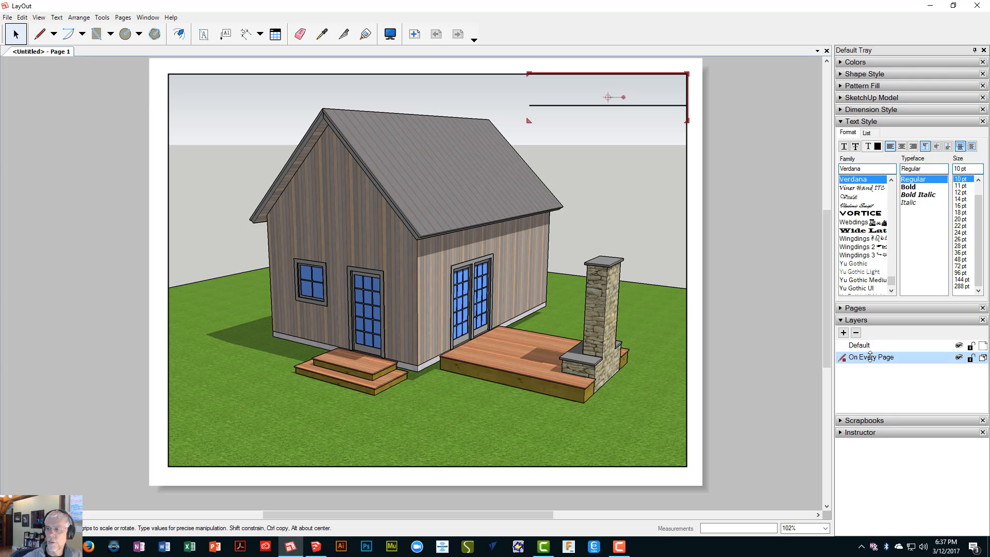
{"action": "left_click_drag", "start_coordinate": [873, 345], "coordinate": [873, 339]}
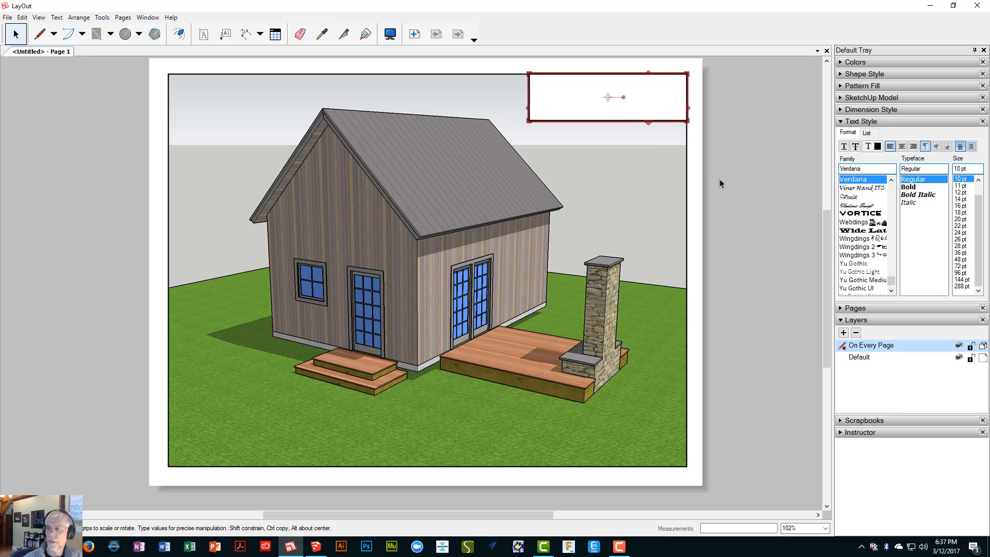
{"action": "left_click", "coordinate": [960, 358]}
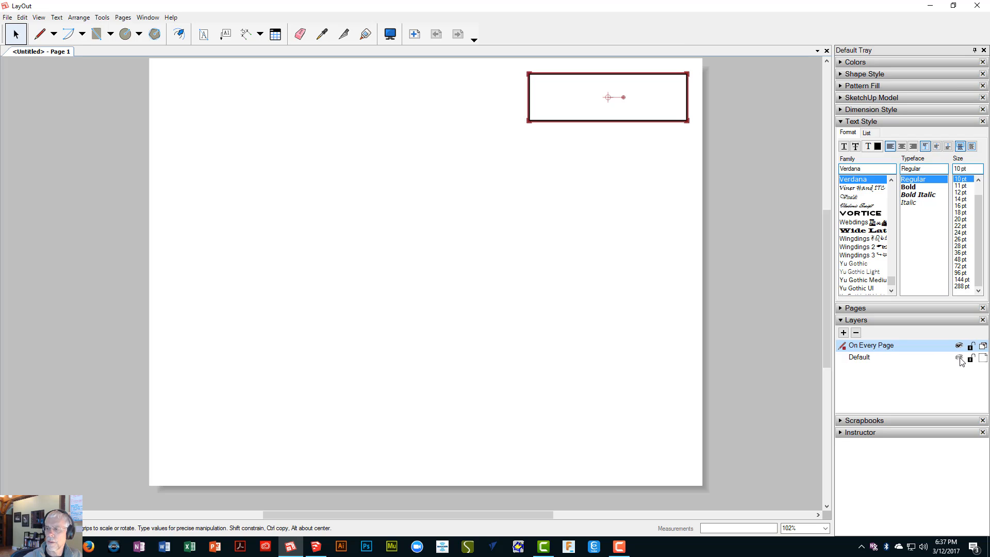
{"action": "left_click", "coordinate": [960, 358]}
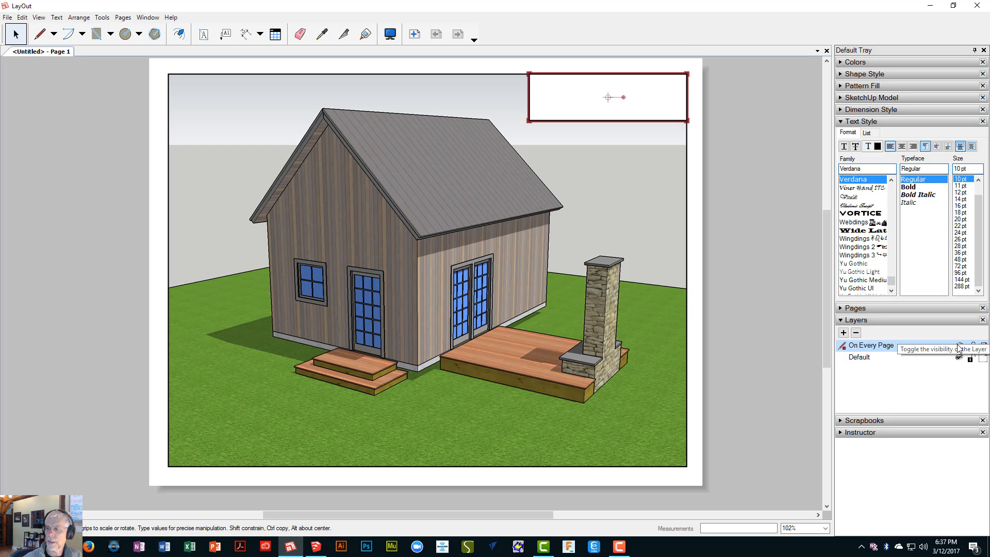
{"action": "left_click", "coordinate": [958, 346]}
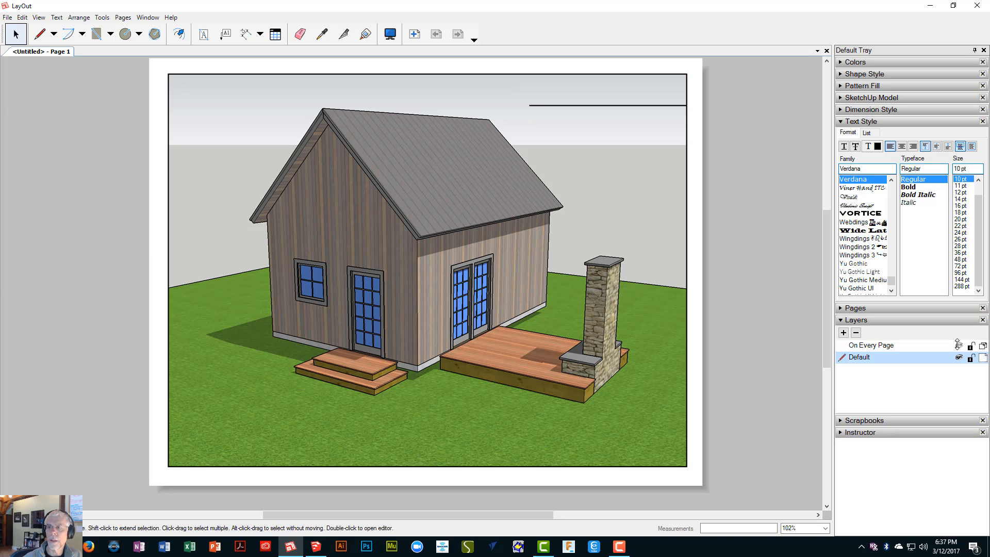
{"action": "left_click", "coordinate": [959, 345]}
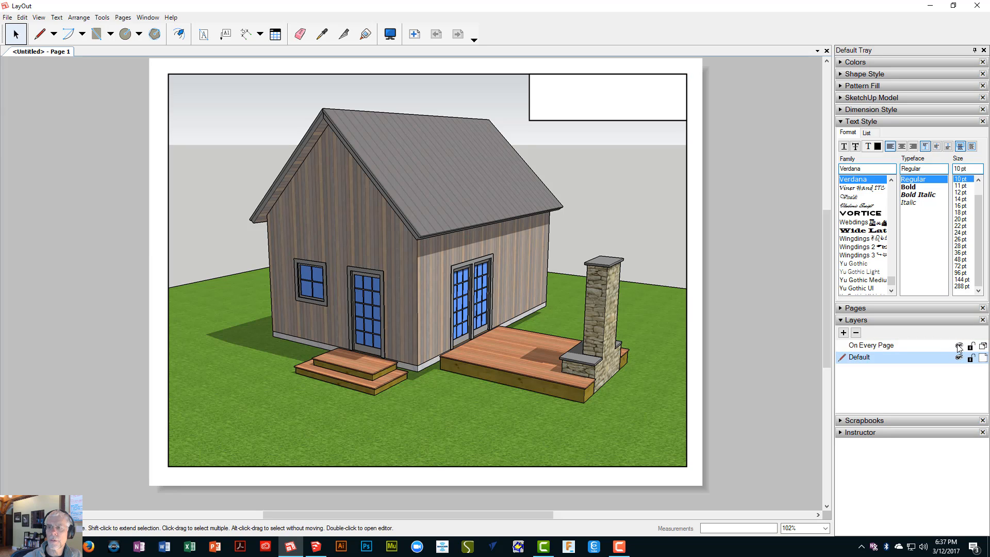
- Move the title box rectangle straight down so it sits clear below the title text and the divider line
{"action": "left_click", "coordinate": [620, 110]}
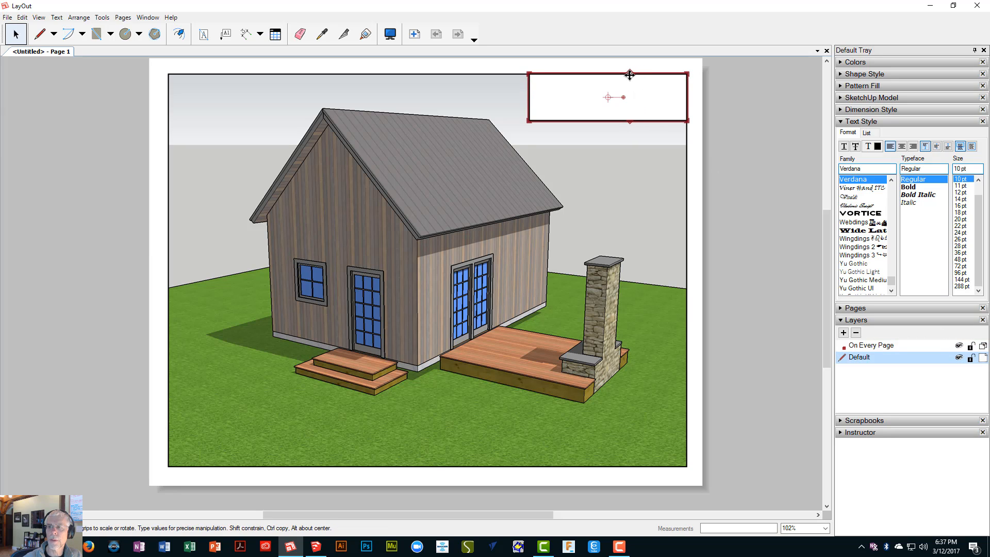
{"action": "left_click_drag", "start_coordinate": [629, 74], "coordinate": [633, 132]}
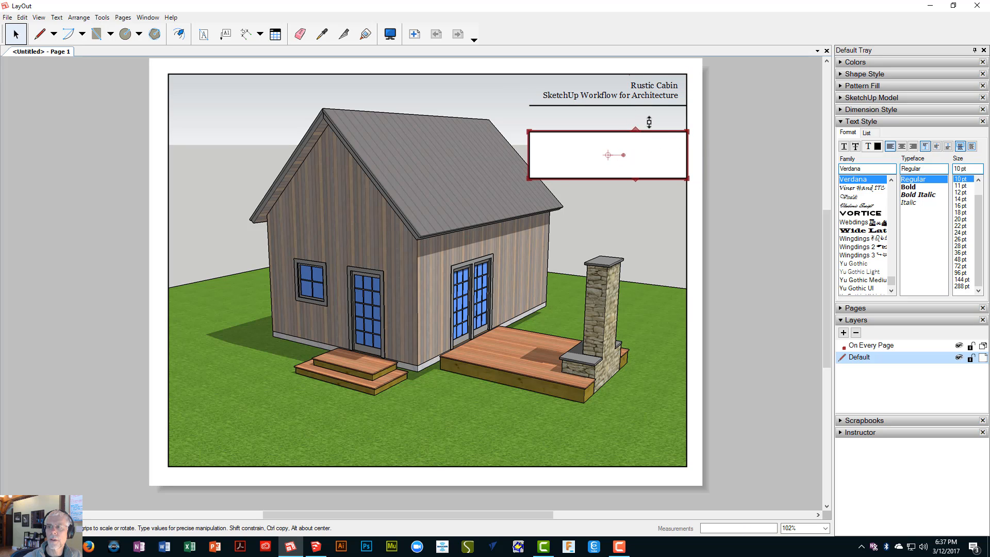
- Bring the title text to the front and move it down into the upper part of the title box
{"action": "left_click", "coordinate": [659, 90]}
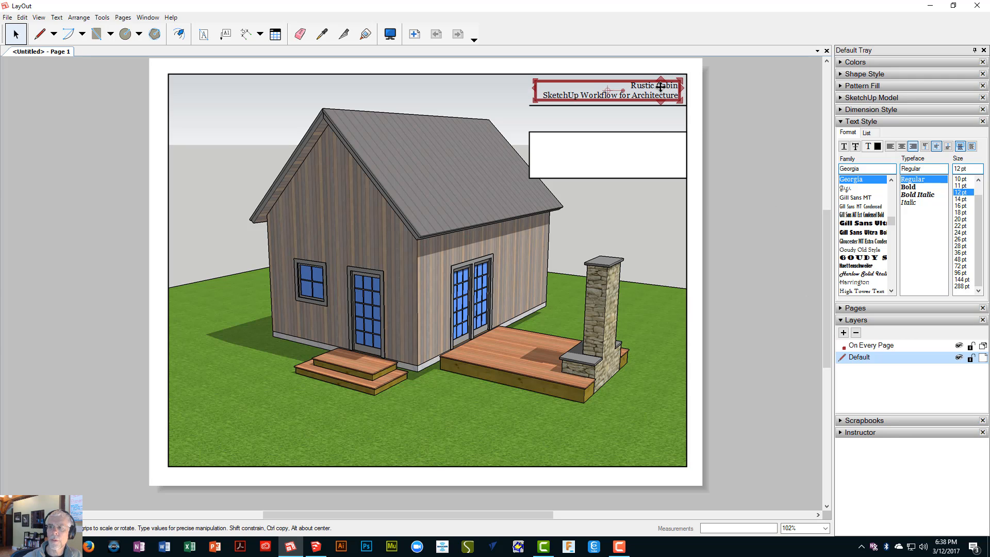
{"action": "right_click", "coordinate": [662, 89]}
{"action": "mouse_move", "coordinate": [697, 163]}
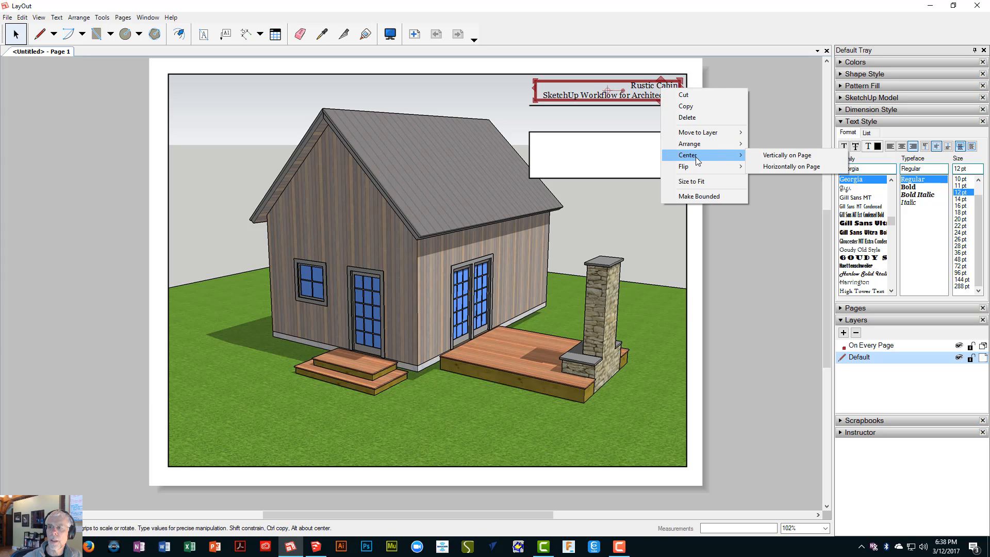
{"action": "mouse_move", "coordinate": [699, 145]}
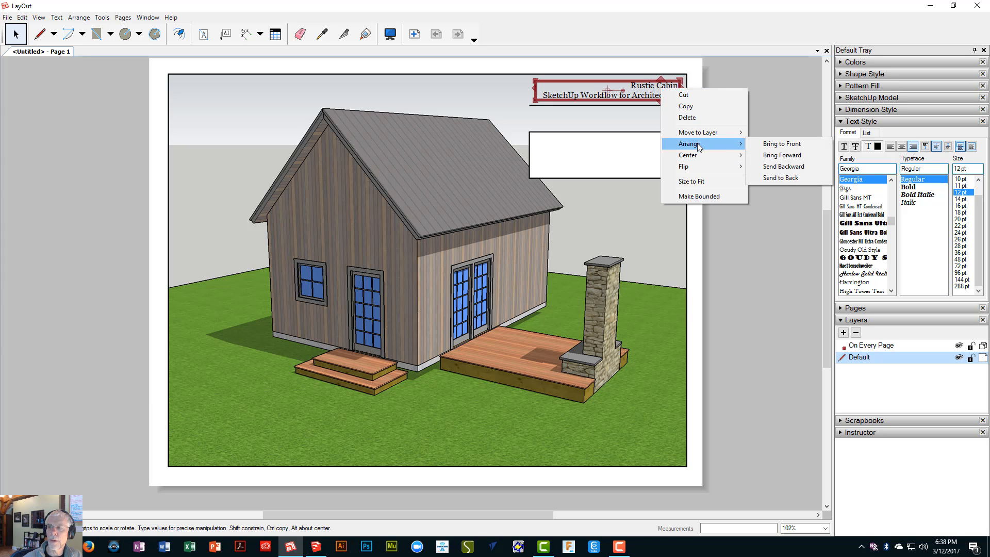
{"action": "left_click", "coordinate": [781, 144]}
{"action": "left_click_drag", "start_coordinate": [651, 81], "coordinate": [653, 139]}
{"action": "left_click", "coordinate": [753, 169]}
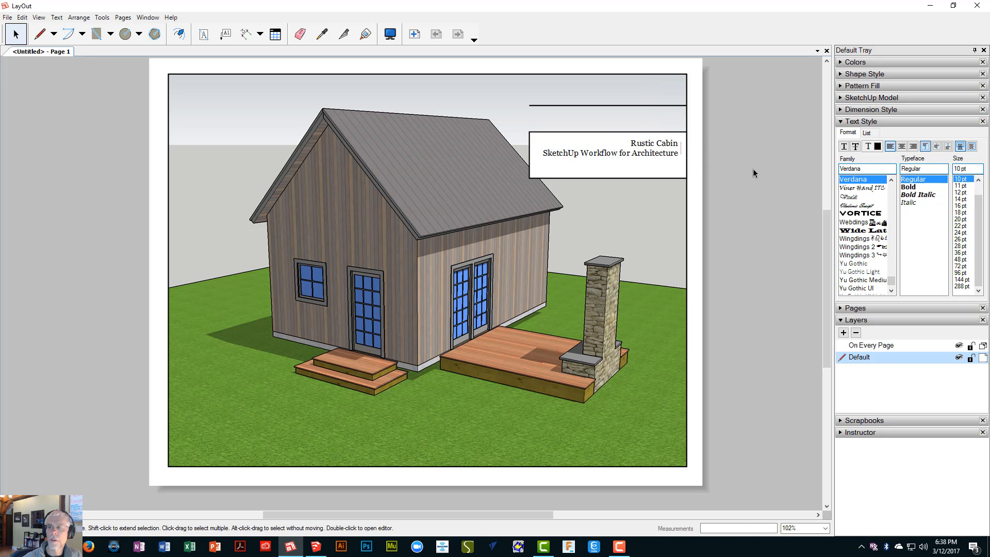
- Move the title box's divider line to the On Every Page layer
{"action": "left_click", "coordinate": [661, 105]}
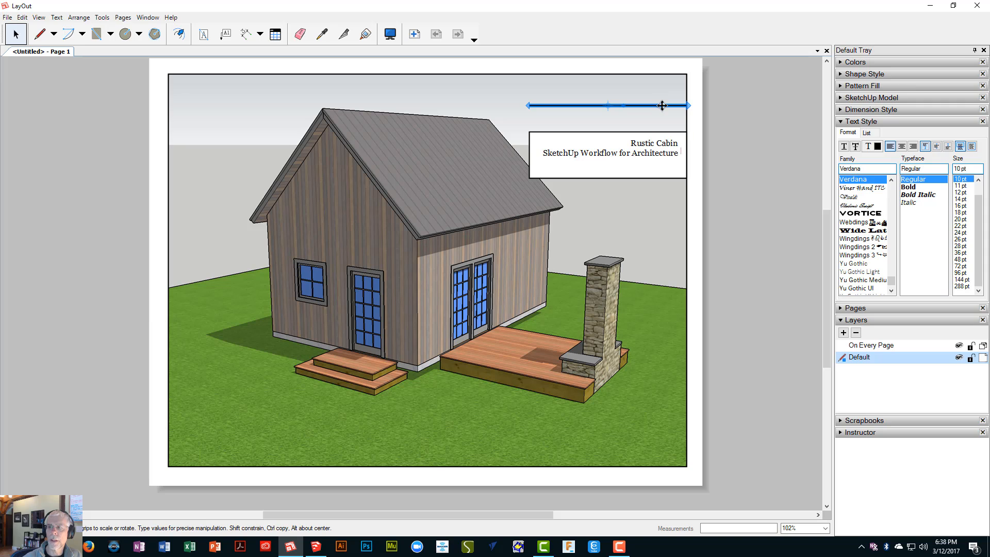
{"action": "mouse_move", "coordinate": [662, 106]}
{"action": "left_mouse_down"}
{"action": "mouse_move", "coordinate": [659, 161]}
{"action": "mouse_move", "coordinate": [654, 105]}
{"action": "left_mouse_up"}
{"action": "right_click", "coordinate": [650, 106]}
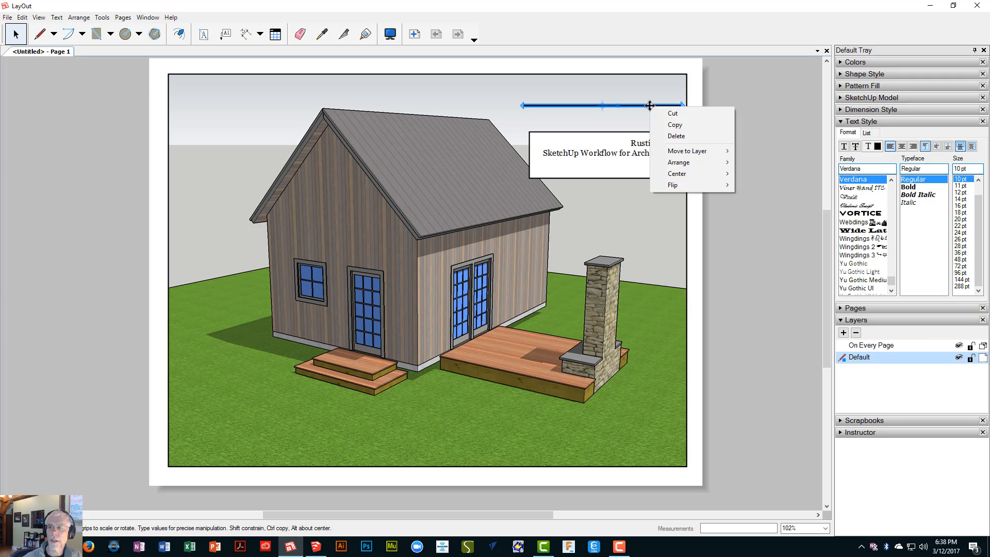
{"action": "mouse_move", "coordinate": [683, 151]}
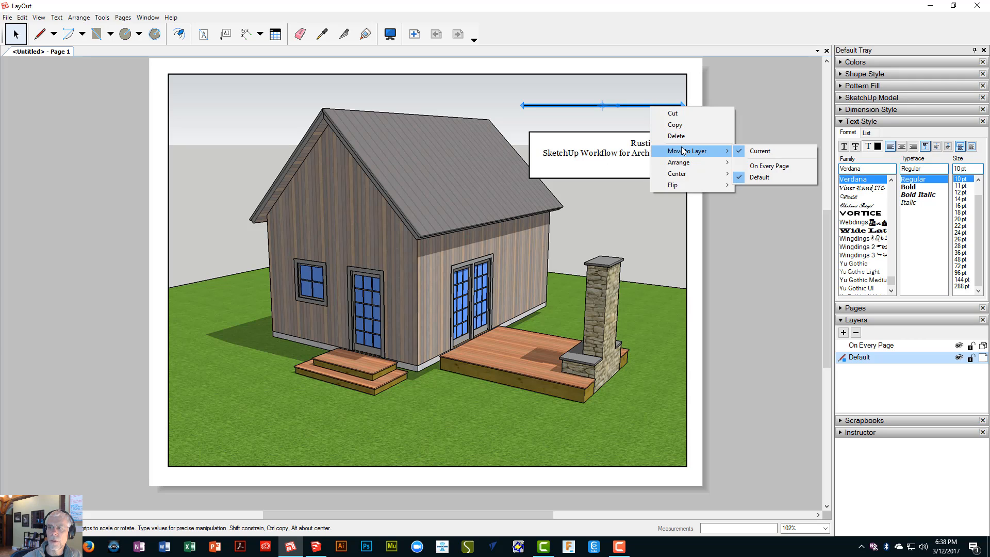
{"action": "left_click", "coordinate": [753, 166]}
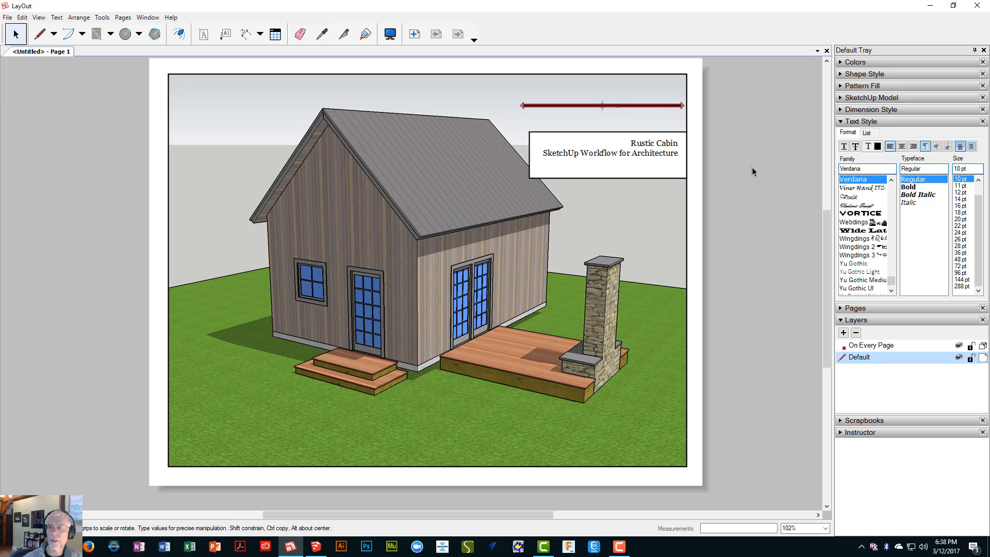
- Bring the divider line to the front and position it across the title box just below the title text
{"action": "right_click", "coordinate": [656, 105]}
{"action": "mouse_move", "coordinate": [701, 161]}
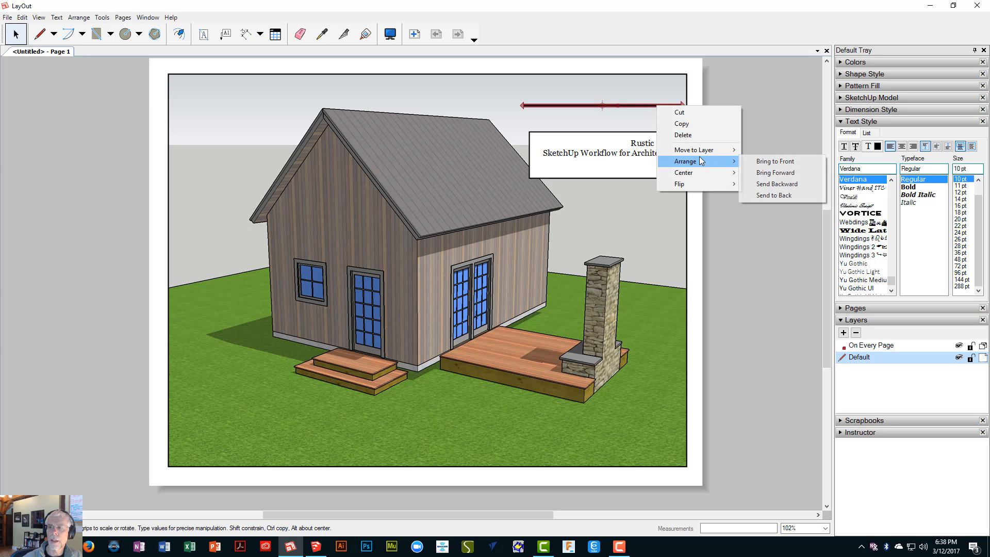
{"action": "left_click", "coordinate": [773, 162]}
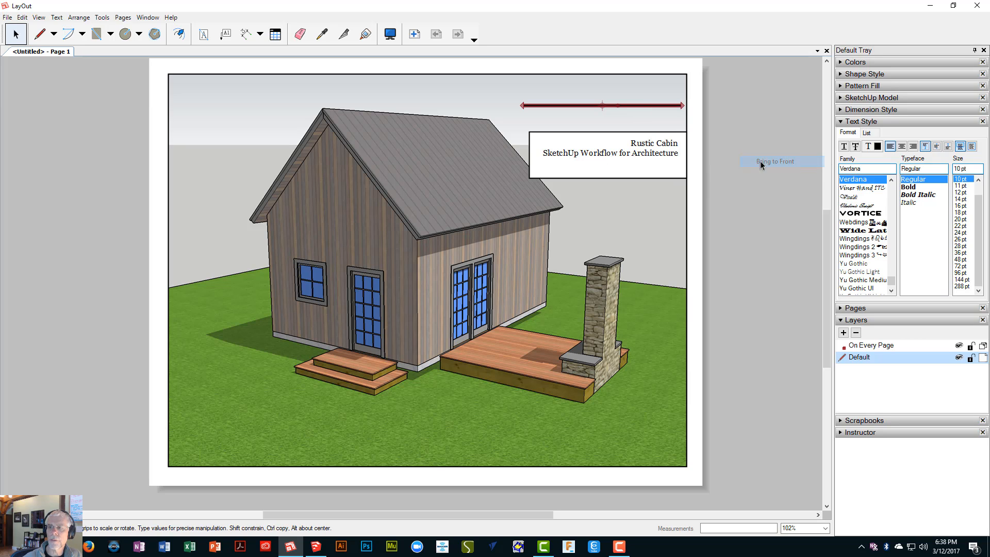
{"action": "left_click_drag", "start_coordinate": [649, 106], "coordinate": [660, 165]}
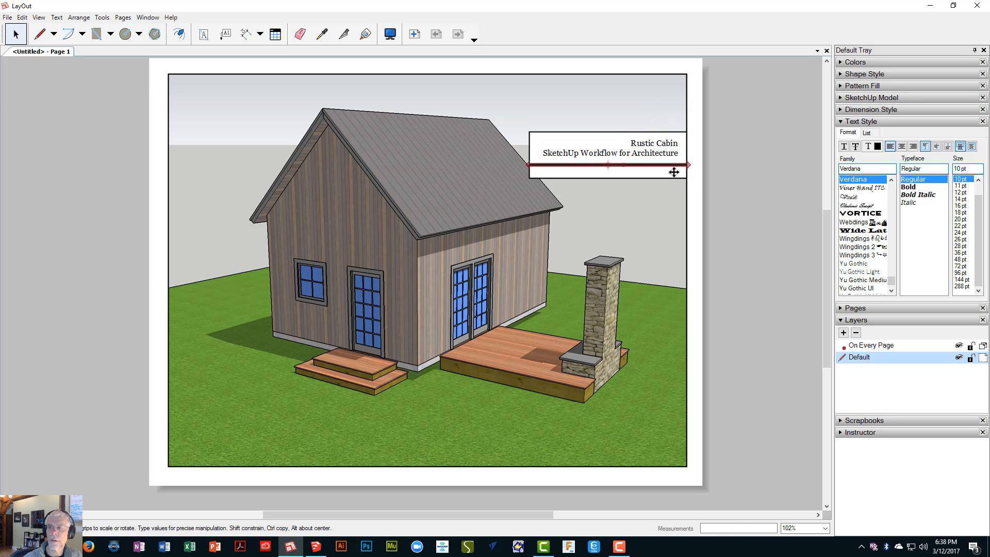
{"action": "left_click", "coordinate": [727, 162]}
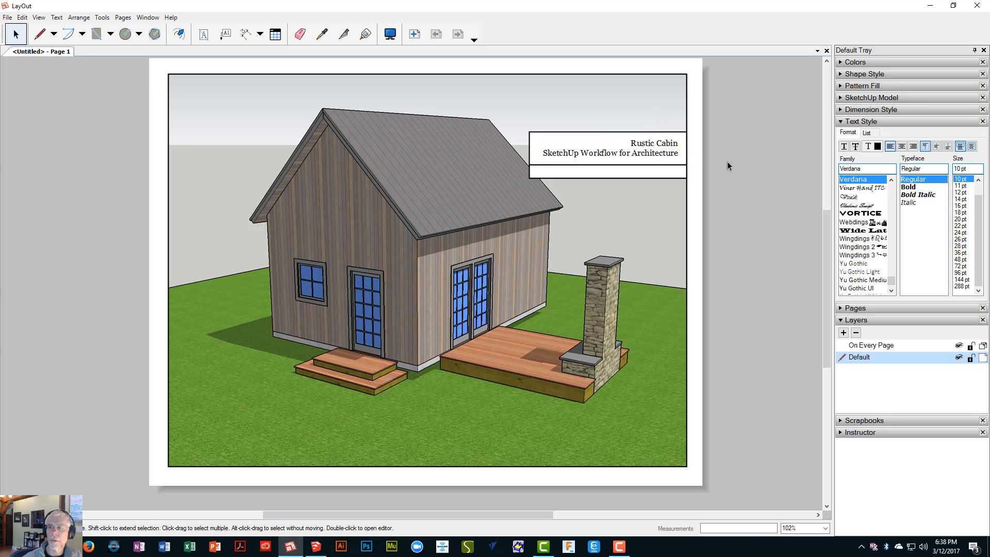
{"action": "left_click", "coordinate": [648, 163]}
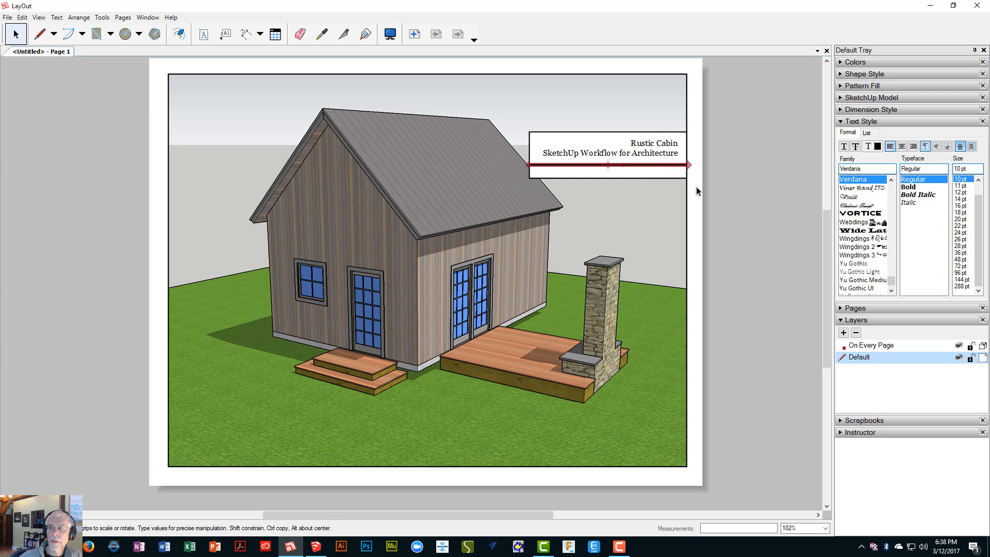
{"action": "key", "text": "Up"}
{"action": "key", "text": "Up"}
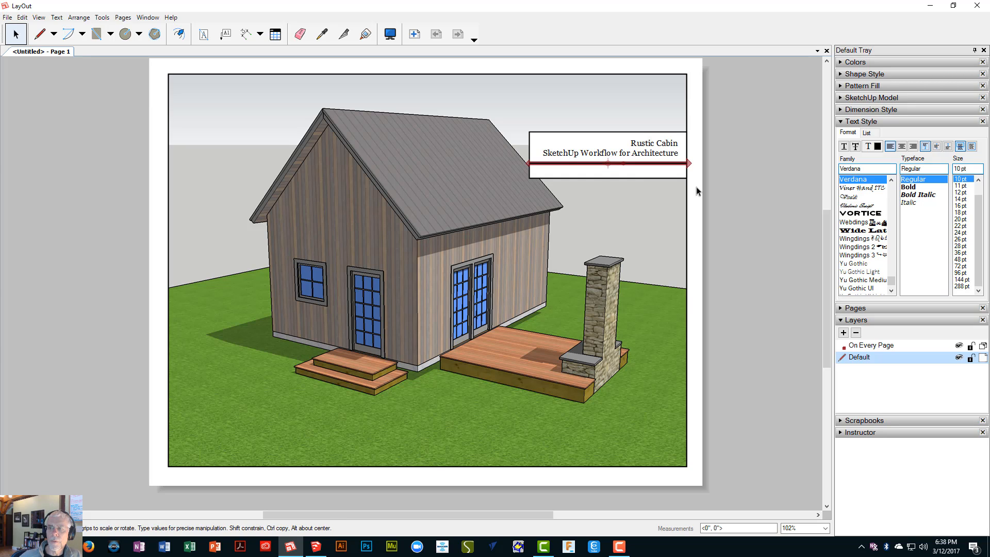
- Group the title text, the title box rectangle and the divider line
{"action": "left_click", "coordinate": [664, 151]}
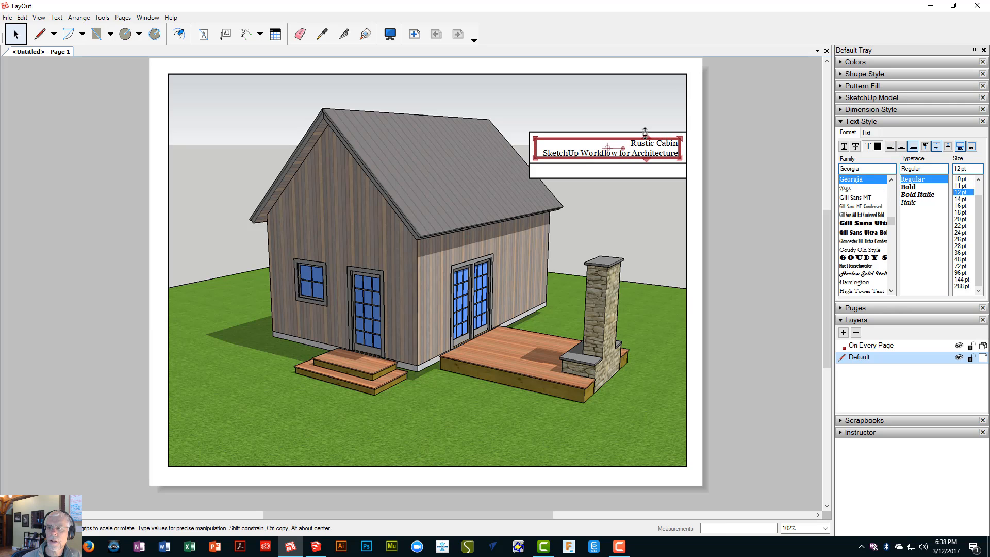
{"action": "left_click", "coordinate": [643, 133], "text": "shift"}
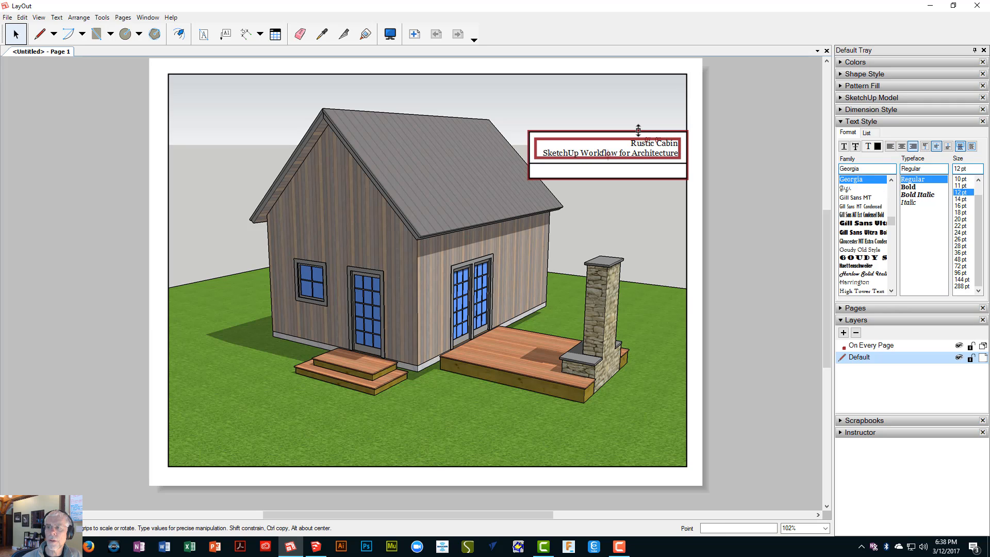
{"action": "left_click", "coordinate": [651, 166], "text": "shift"}
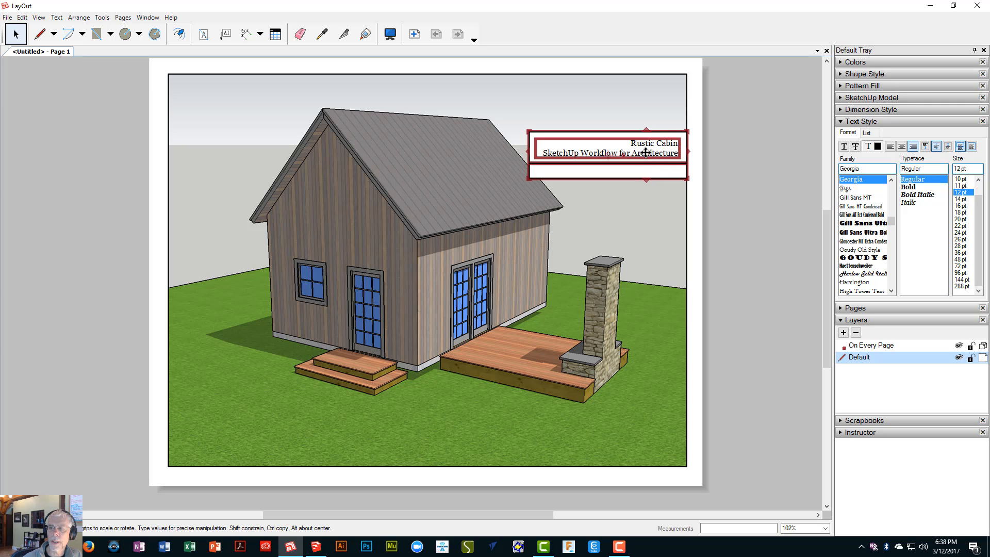
{"action": "right_click", "coordinate": [647, 154]}
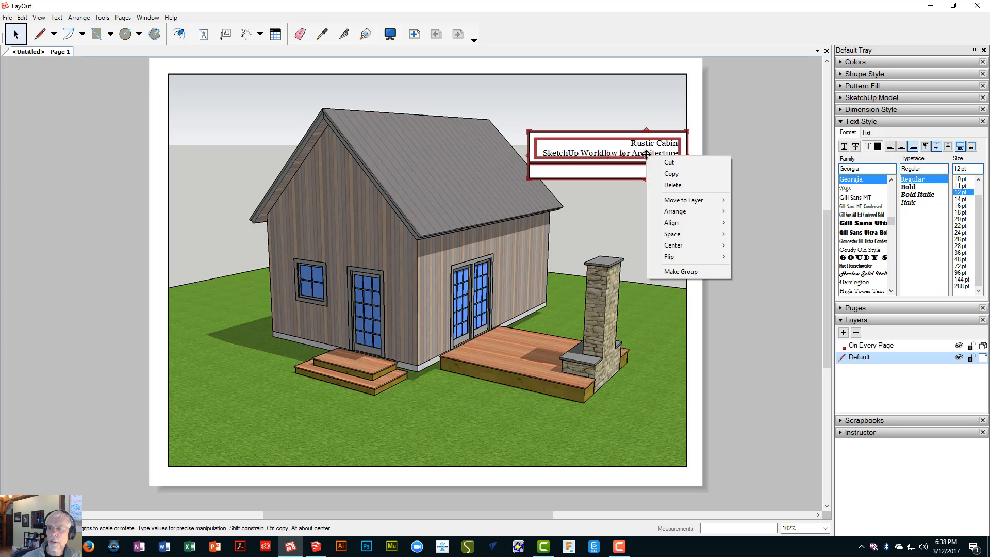
{"action": "left_click", "coordinate": [678, 274]}
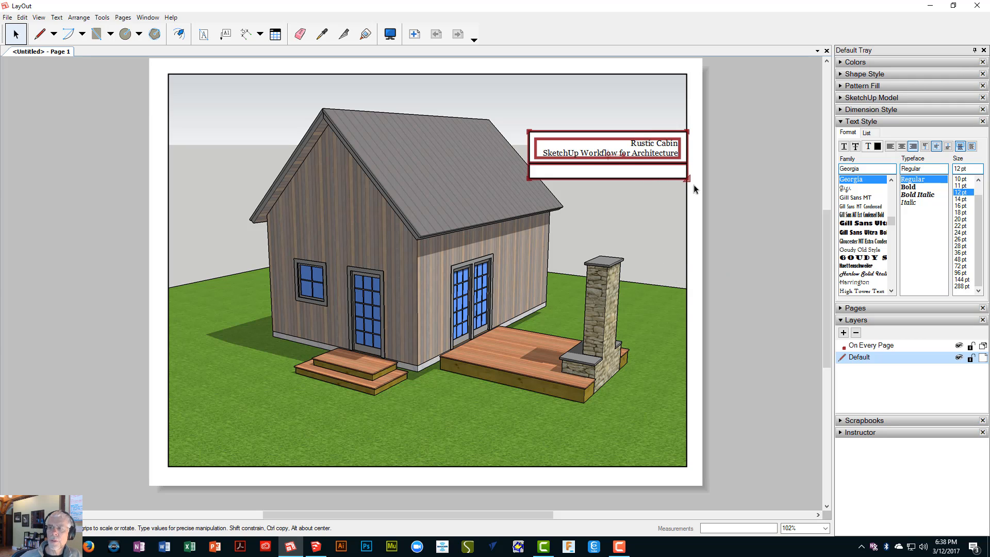
- Nudge the grouped title box straight up until it sits in the upper-right corner of the viewport border
{"action": "key", "text": "Up"}
{"action": "key", "text": "Up"}
{"action": "key", "text": "Up"}
{"action": "key", "text": "Up"}
{"action": "key", "text": "Up"}
{"action": "key", "text": "Up"}
{"action": "key", "text": "Up"}
{"action": "key", "text": "Up"}
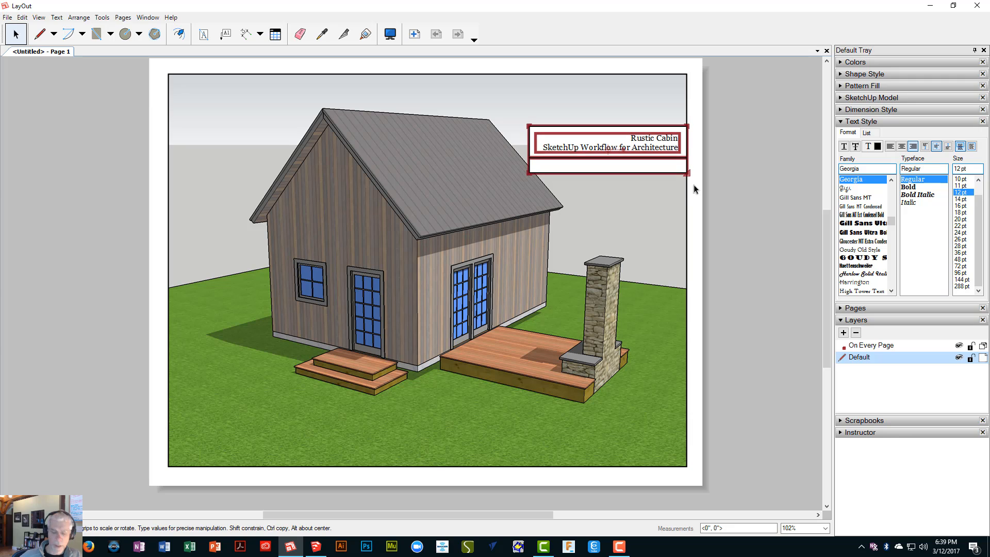
{"action": "key", "text": "Up"}
{"action": "key", "text": "Up"}
{"action": "key", "text": "Up"}
{"action": "key", "text": "Up"}
{"action": "key", "text": "Up"}
{"action": "key", "text": "Up"}
{"action": "key", "text": "Up"}
{"action": "key", "text": "Up"}
{"action": "key", "text": "Up"}
{"action": "key", "text": "Up"}
{"action": "key", "text": "Up"}
{"action": "key", "text": "Up"}
{"action": "key", "text": "Up"}
{"action": "key", "text": "Up"}
{"action": "key", "text": "Up"}
{"action": "key", "text": "Up"}
{"action": "key", "text": "Up"}
{"action": "key", "text": "Up"}
{"action": "key", "text": "Up"}
{"action": "key", "text": "Up"}
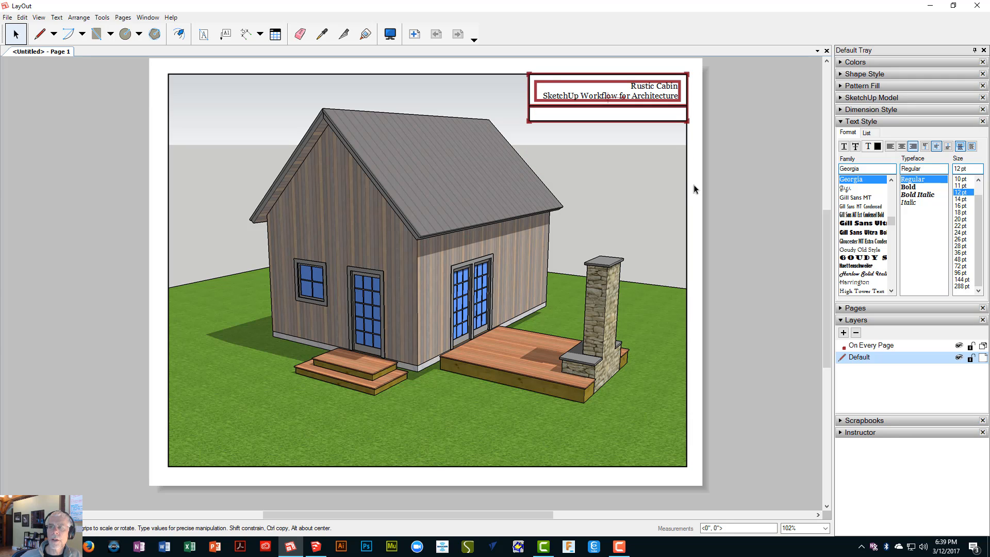
{"action": "left_click", "coordinate": [745, 163]}
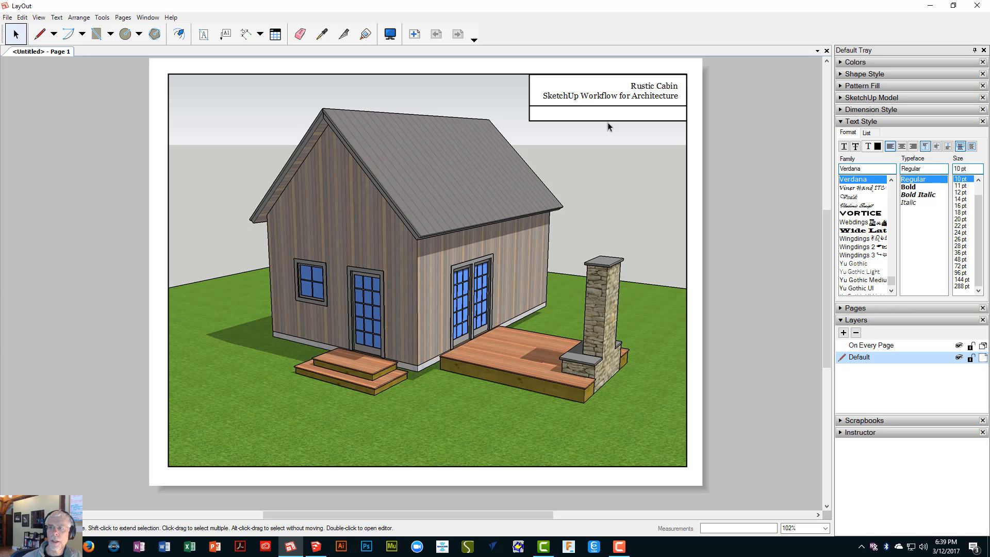
- Ungroup the title box so its text, rectangle and divider line can be edited separately
{"action": "left_click", "coordinate": [592, 115]}
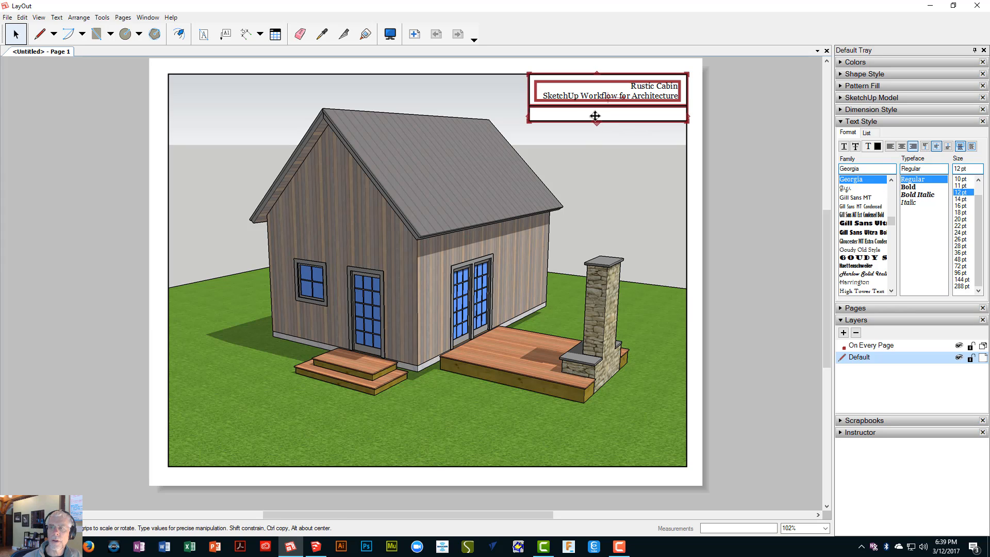
{"action": "left_click", "coordinate": [726, 173]}
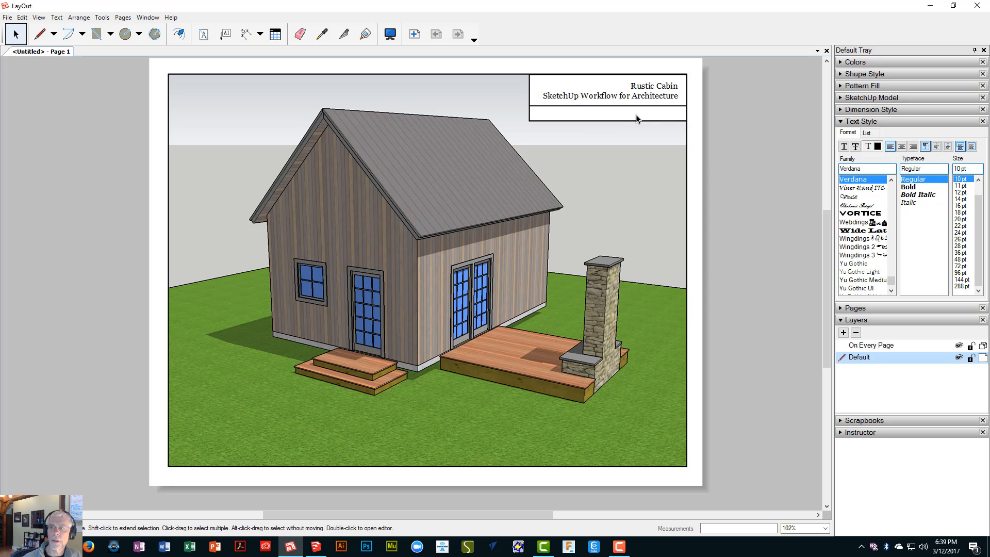
{"action": "left_click", "coordinate": [637, 104]}
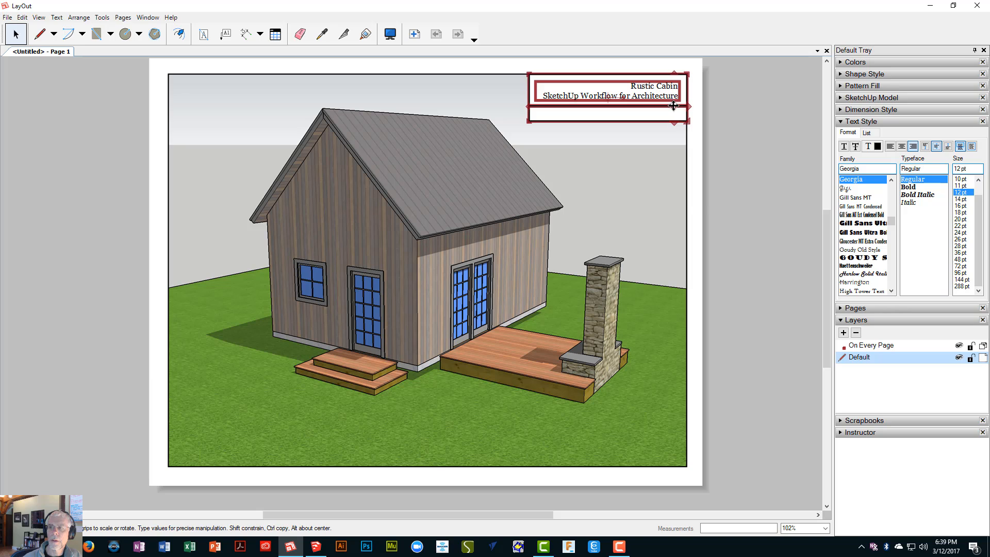
{"action": "right_click", "coordinate": [674, 107]}
{"action": "left_click", "coordinate": [710, 199]}
{"action": "left_click", "coordinate": [687, 107]}
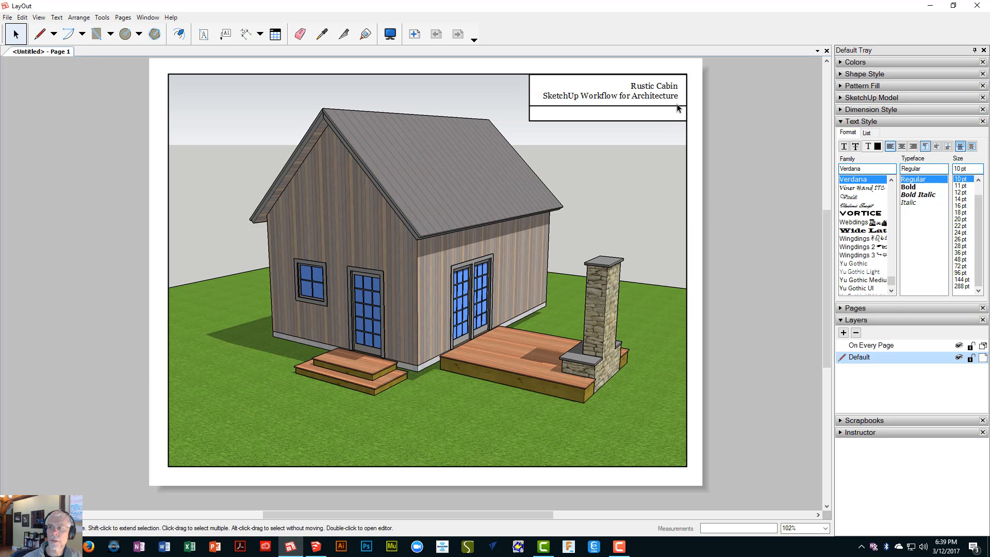
- Nudge the divider line and the title text slightly upward inside the title box
{"action": "left_click", "coordinate": [679, 106]}
{"action": "key", "text": "Up"}
{"action": "key", "text": "Up"}
{"action": "key", "text": "Up"}
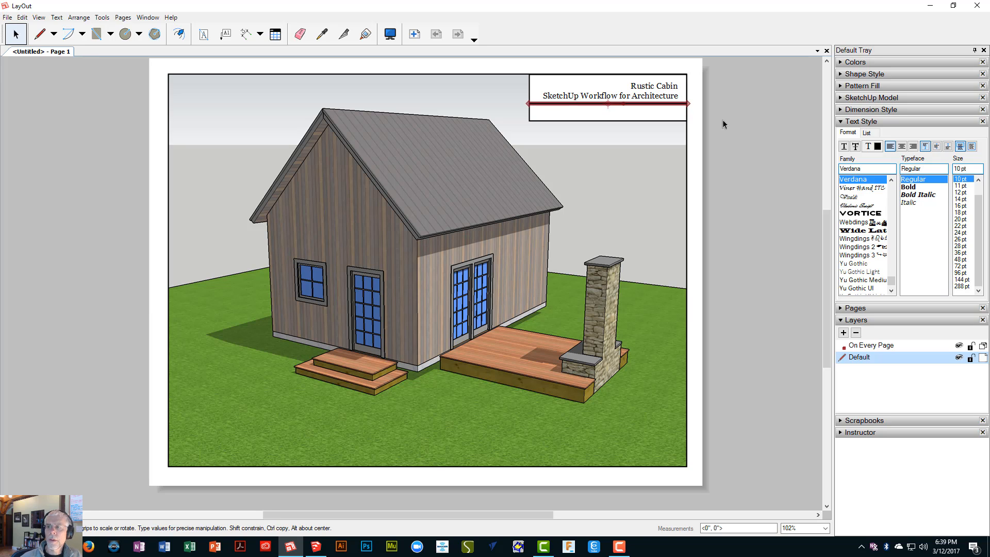
{"action": "left_click", "coordinate": [723, 120]}
{"action": "left_click", "coordinate": [649, 97]}
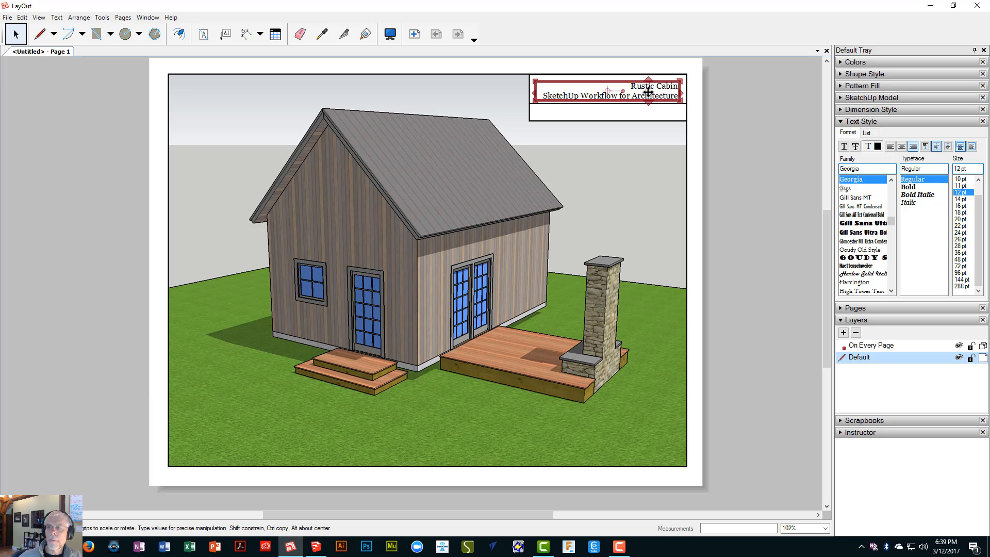
{"action": "key", "text": "Up"}
{"action": "key", "text": "Up"}
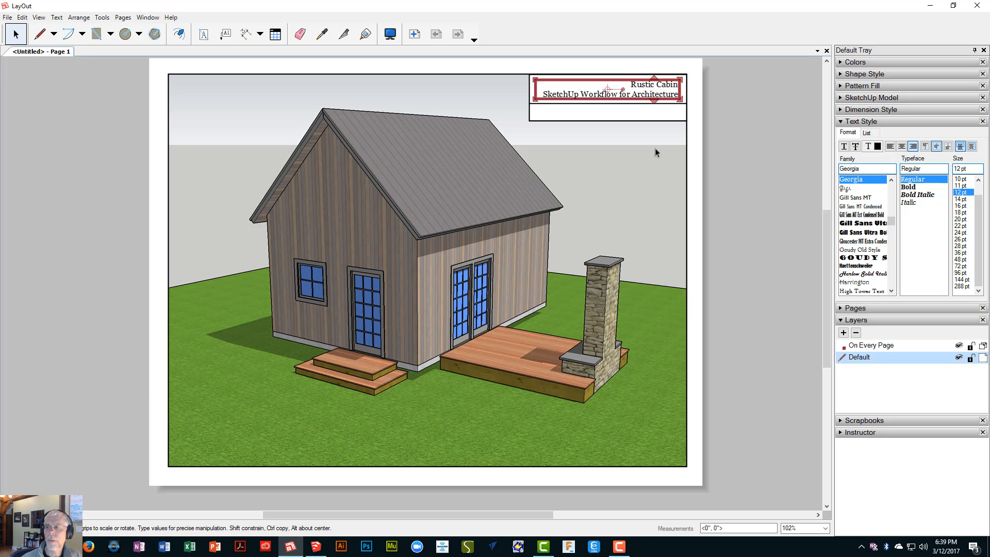
{"action": "left_click", "coordinate": [753, 176]}
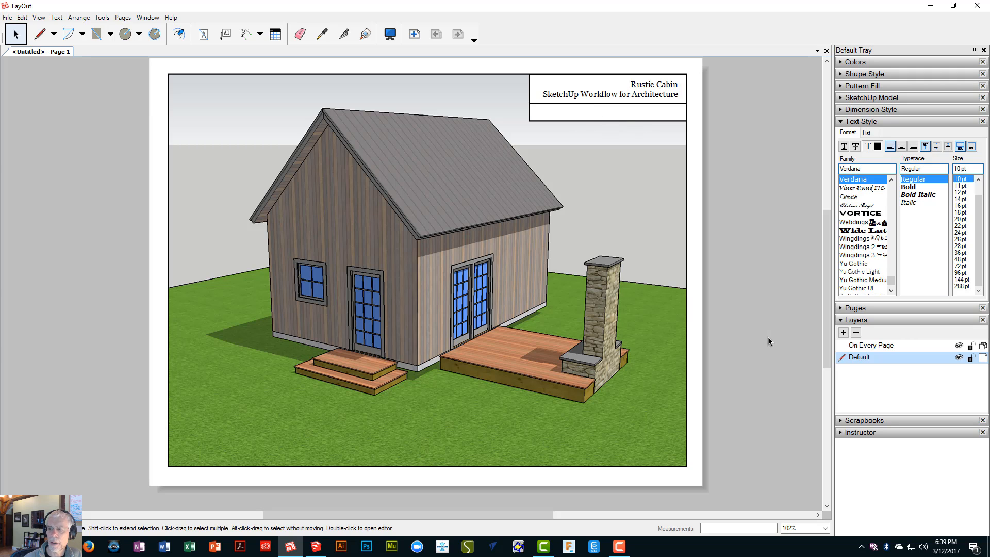
- Create a text item in the lower part of the title box containing the <PageName> auto-text
{"action": "left_click", "coordinate": [870, 309]}
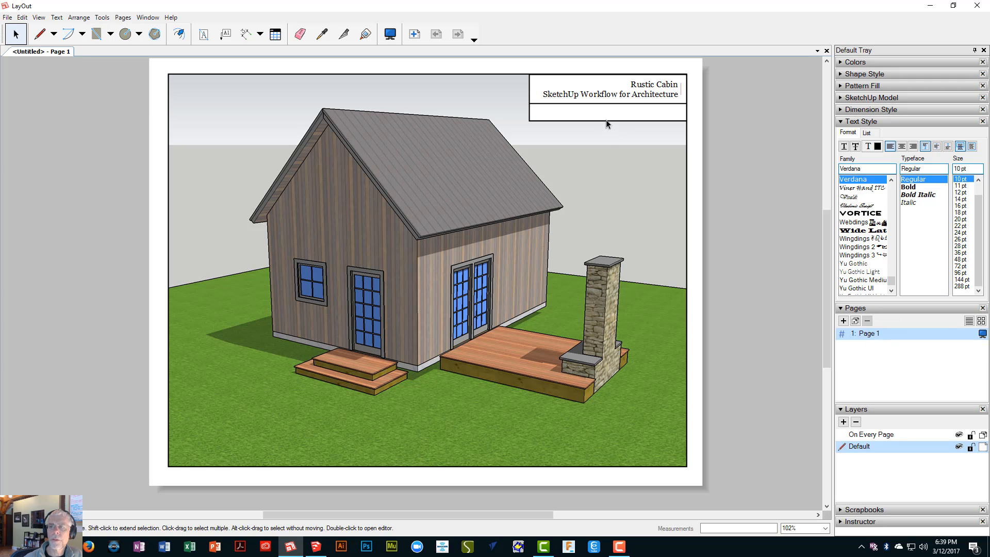
{"action": "left_click", "coordinate": [204, 34]}
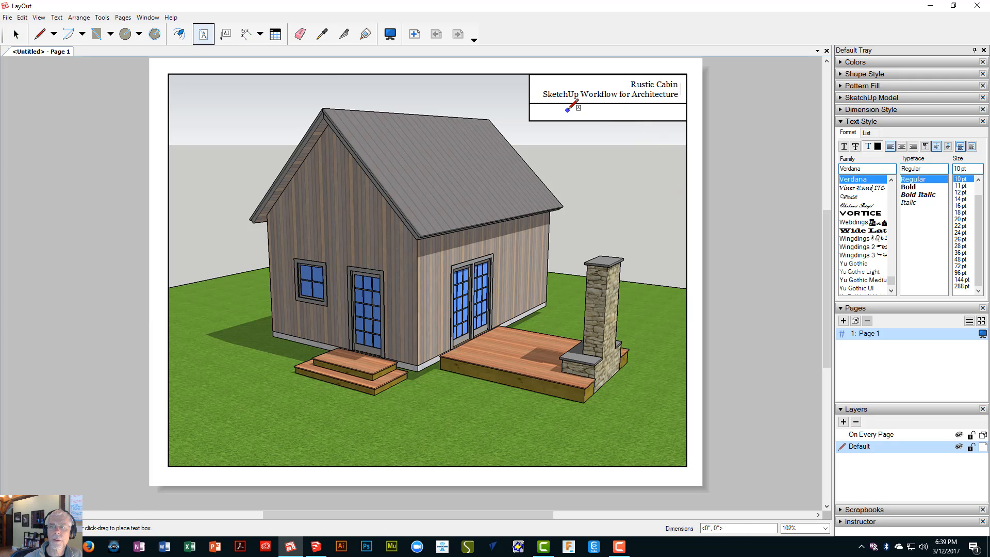
{"action": "key", "text": "space"}
{"action": "double_click", "coordinate": [592, 126]}
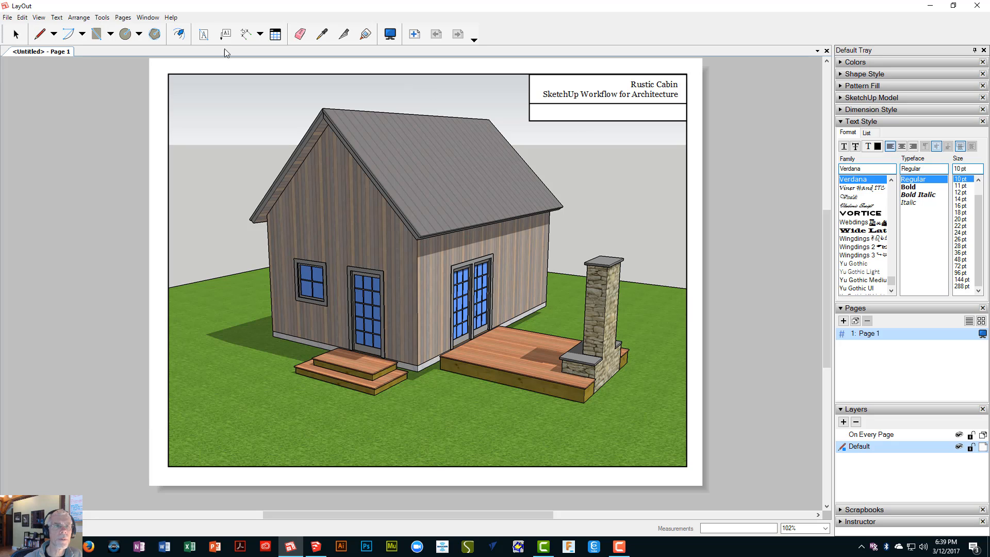
{"action": "left_click", "coordinate": [57, 18]}
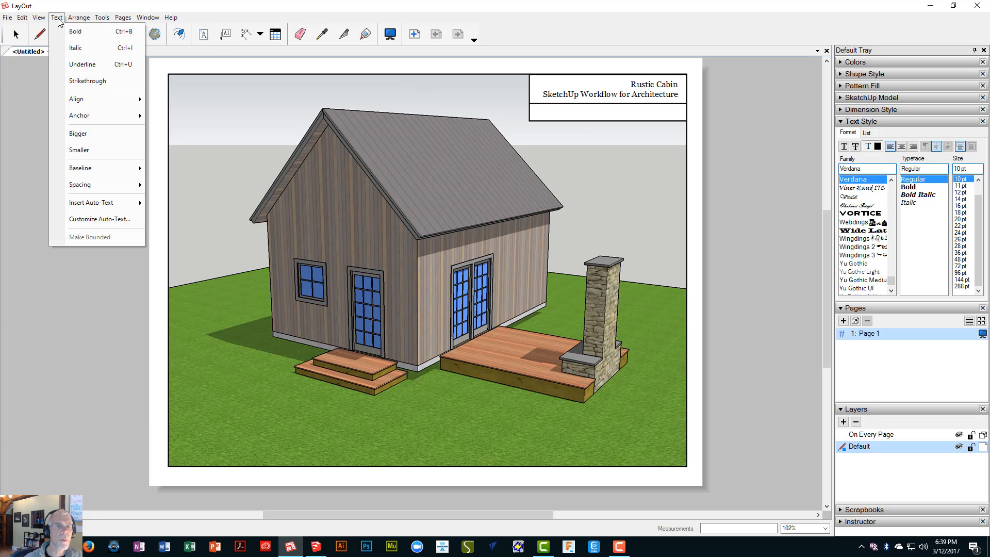
{"action": "mouse_move", "coordinate": [100, 206]}
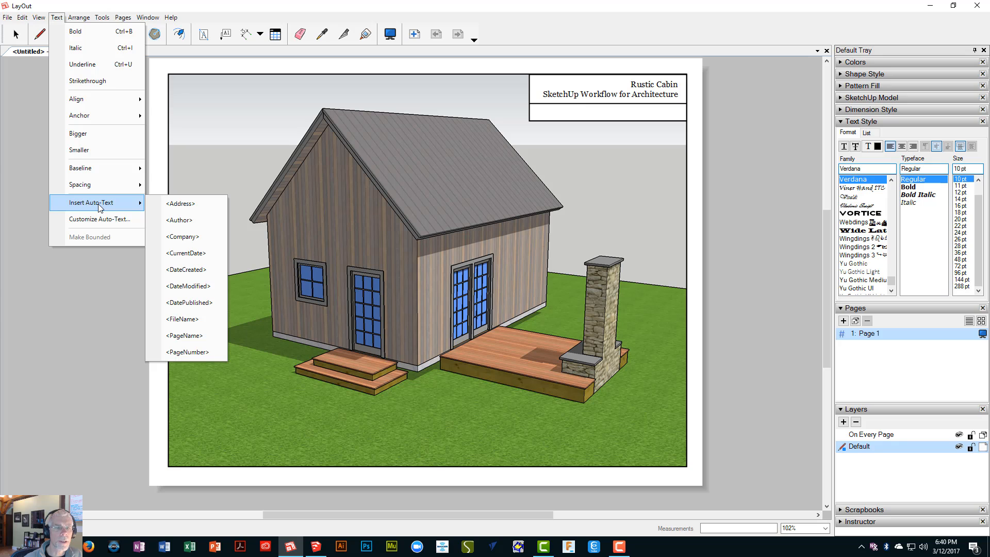
{"action": "left_click", "coordinate": [191, 338]}
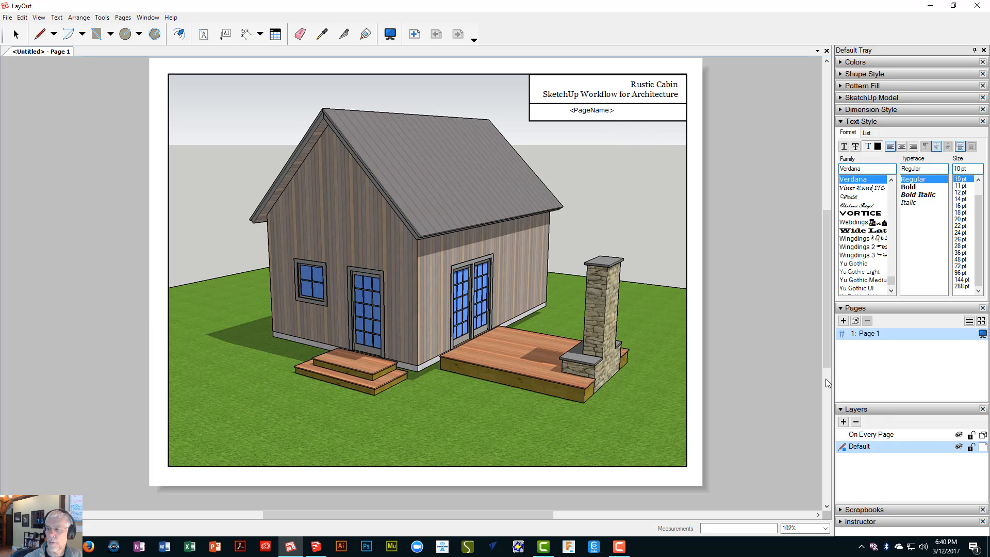
- Rename Page 1 as Cover
{"action": "double_click", "coordinate": [871, 335]}
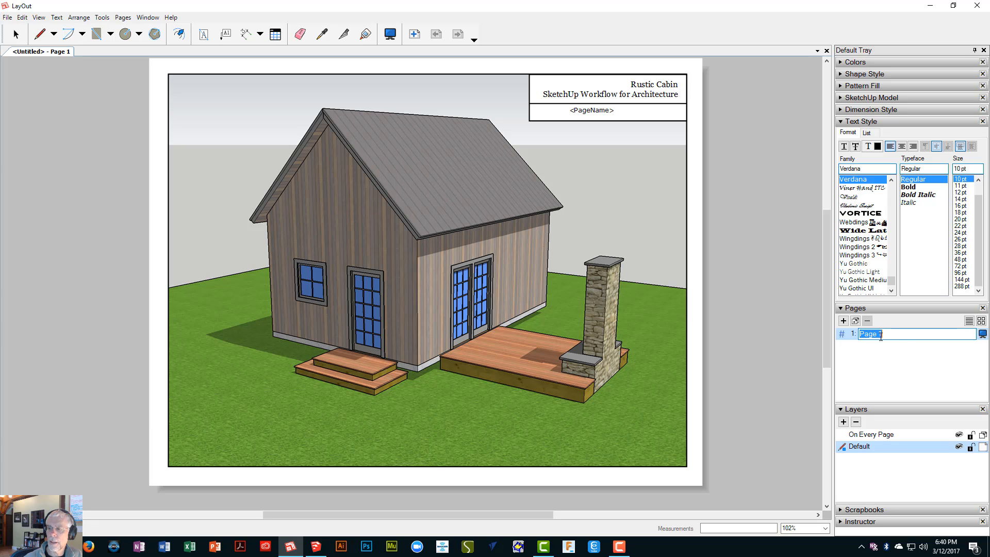
{"action": "left_click", "coordinate": [893, 334]}
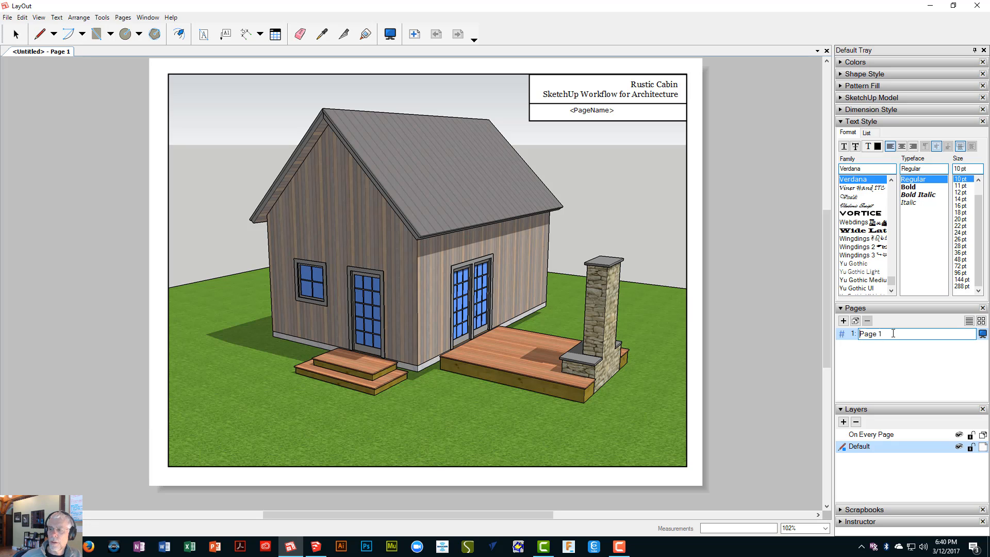
{"action": "type", "text": "Cov"}
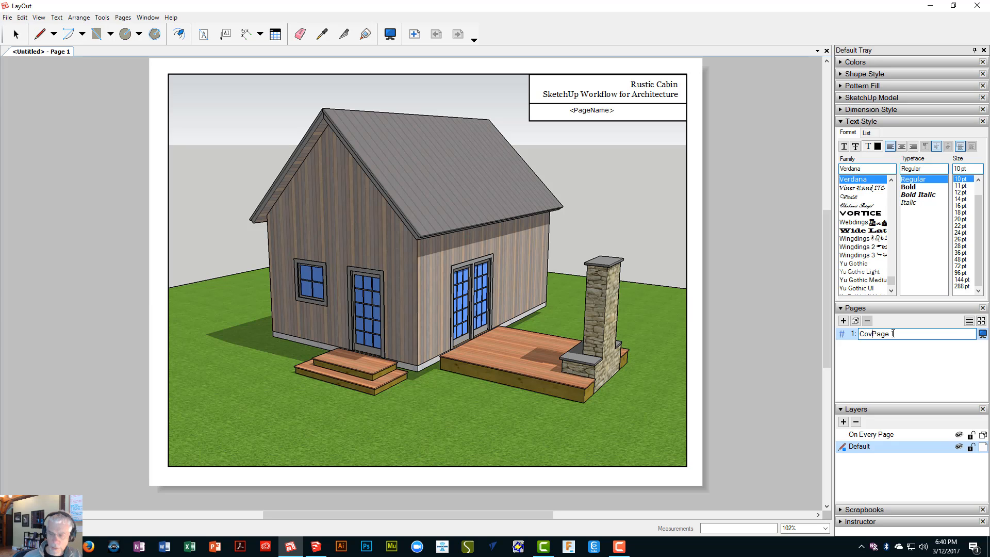
{"action": "type", "text": "er"}
{"action": "key", "text": "shift+End"}
{"action": "type", "text": "r"}
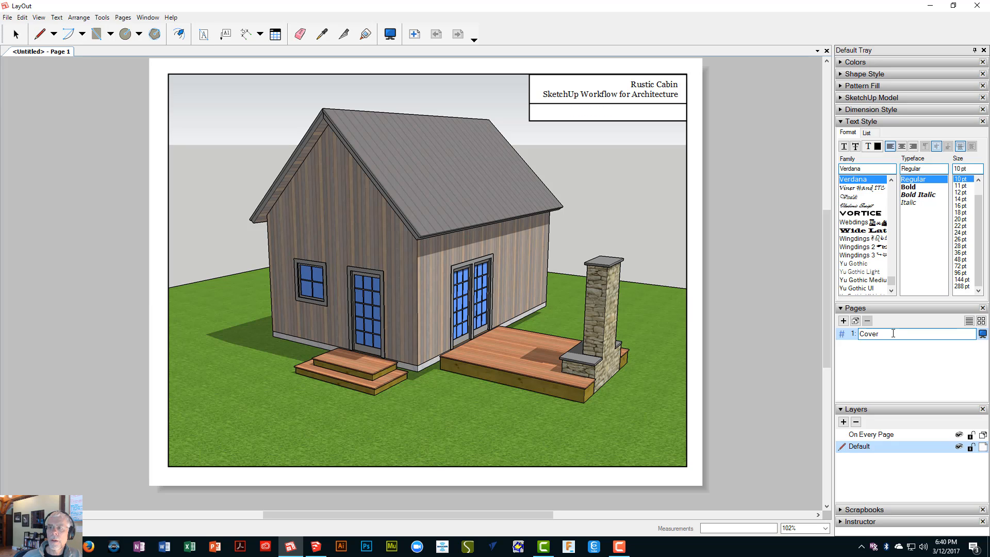
{"action": "key", "text": "Return"}
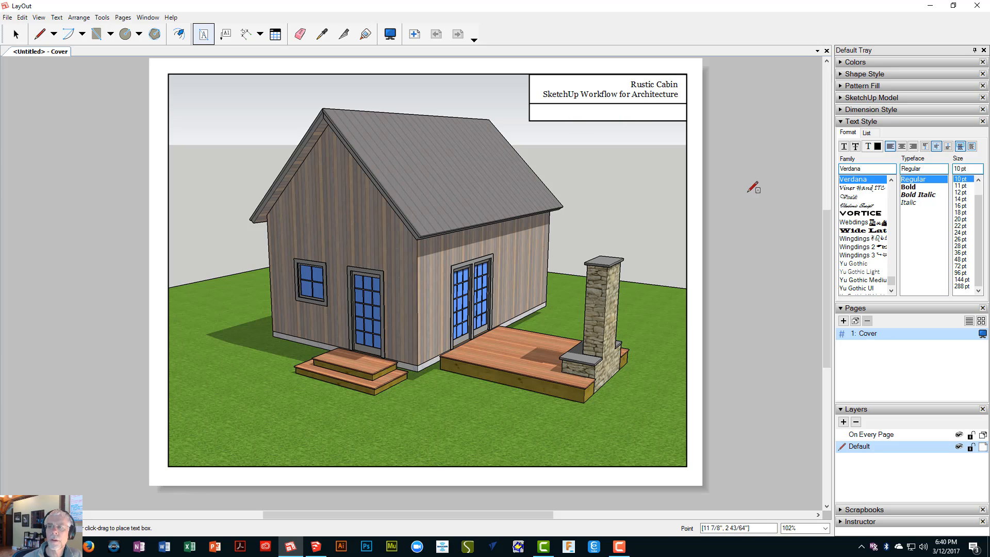
{"action": "key", "text": "space"}
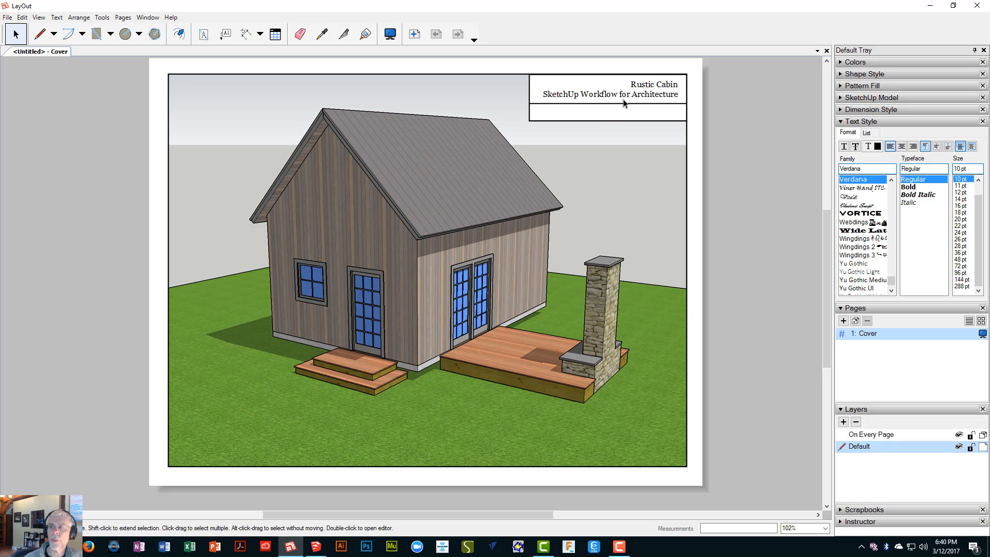
- Move the page-name text to the On Every Page layer, temporarily hiding that layer to reach the text behind the title box
{"action": "left_click", "coordinate": [959, 435]}
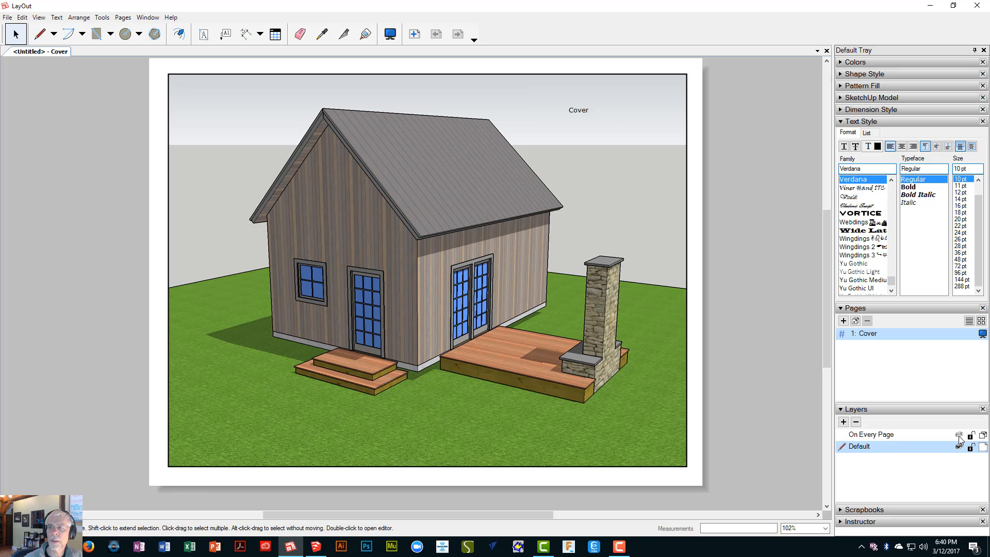
{"action": "left_click", "coordinate": [584, 108]}
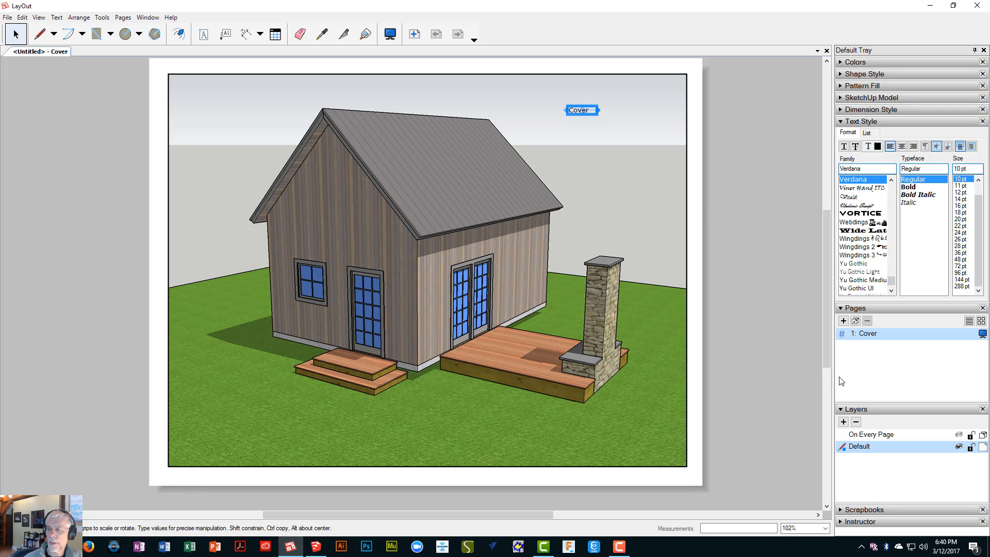
{"action": "right_click", "coordinate": [587, 105]}
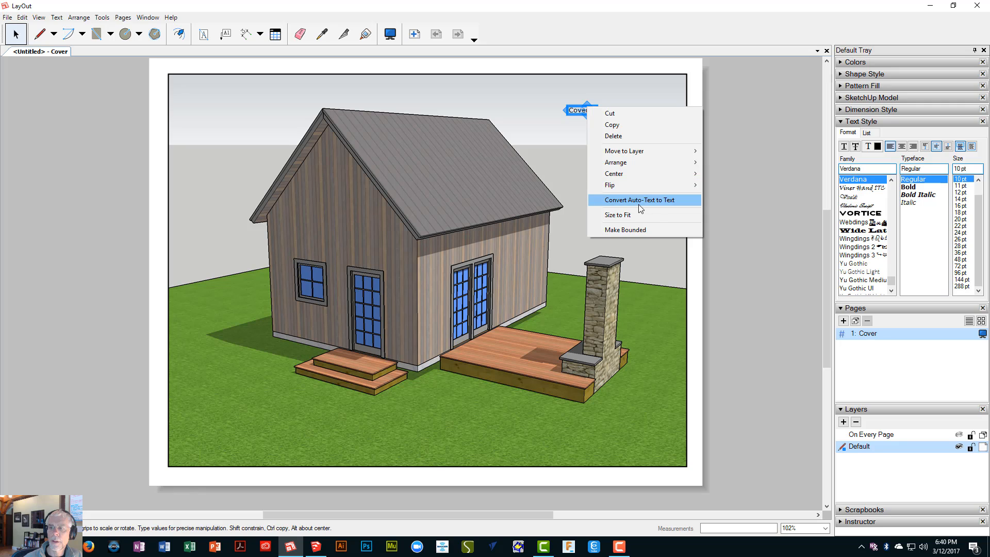
{"action": "mouse_move", "coordinate": [641, 153]}
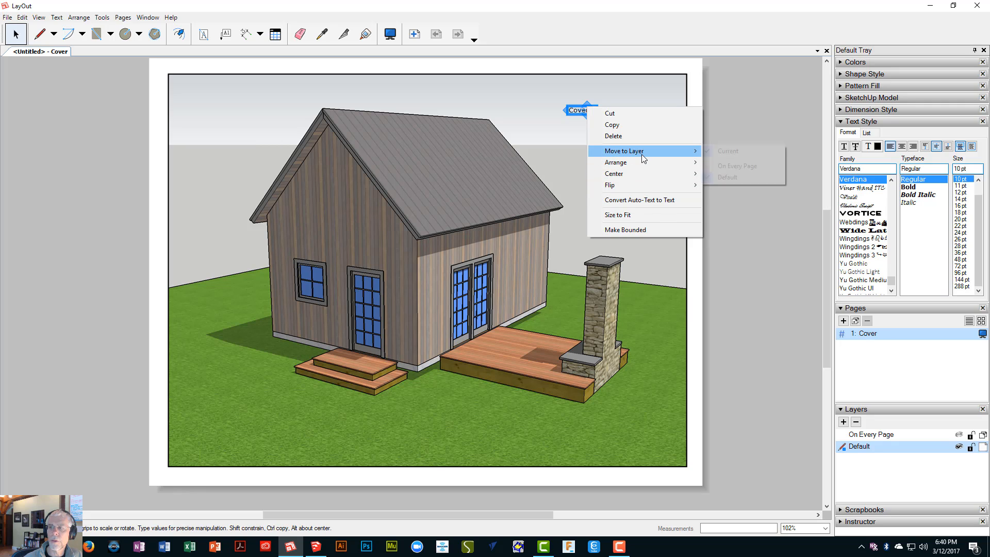
{"action": "left_click", "coordinate": [734, 167]}
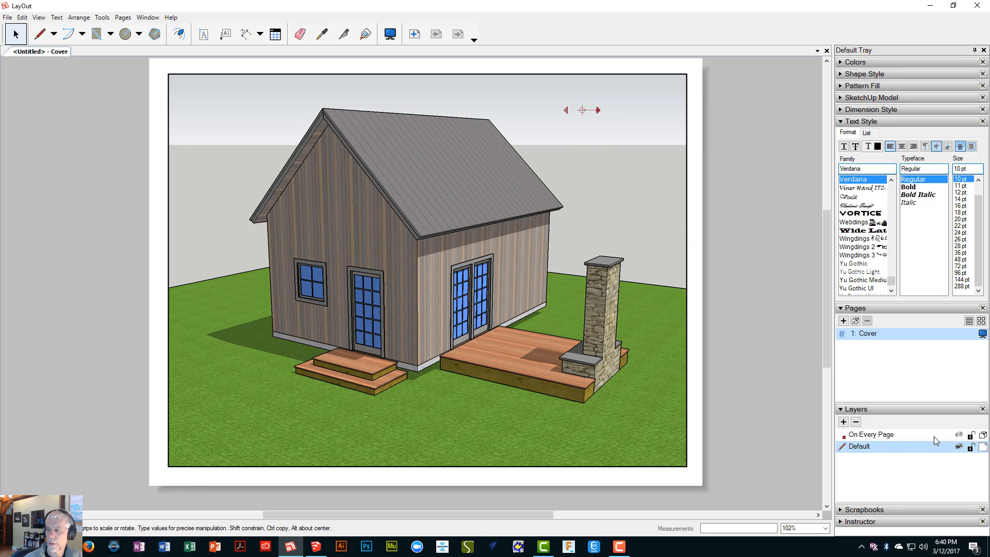
{"action": "left_click", "coordinate": [960, 434]}
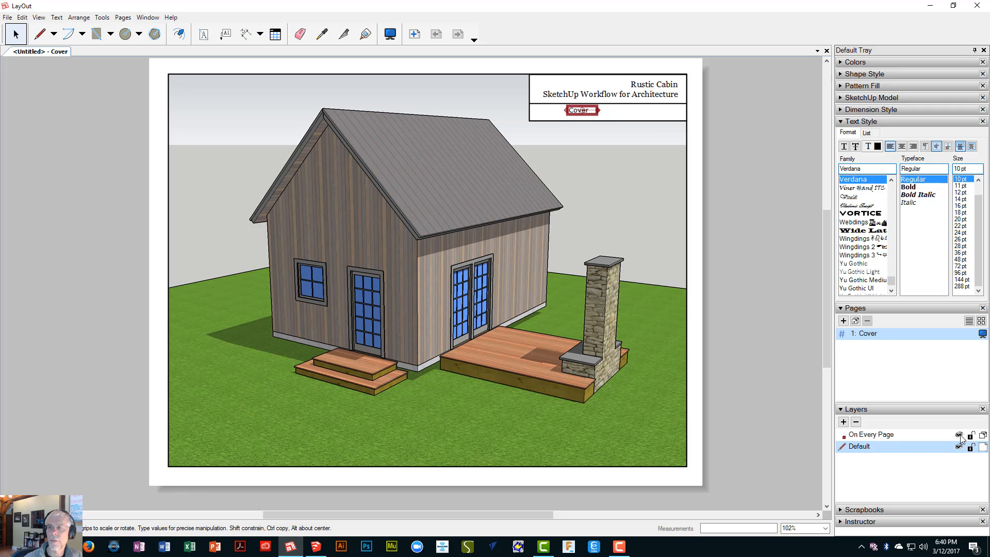
{"action": "left_click", "coordinate": [761, 165]}
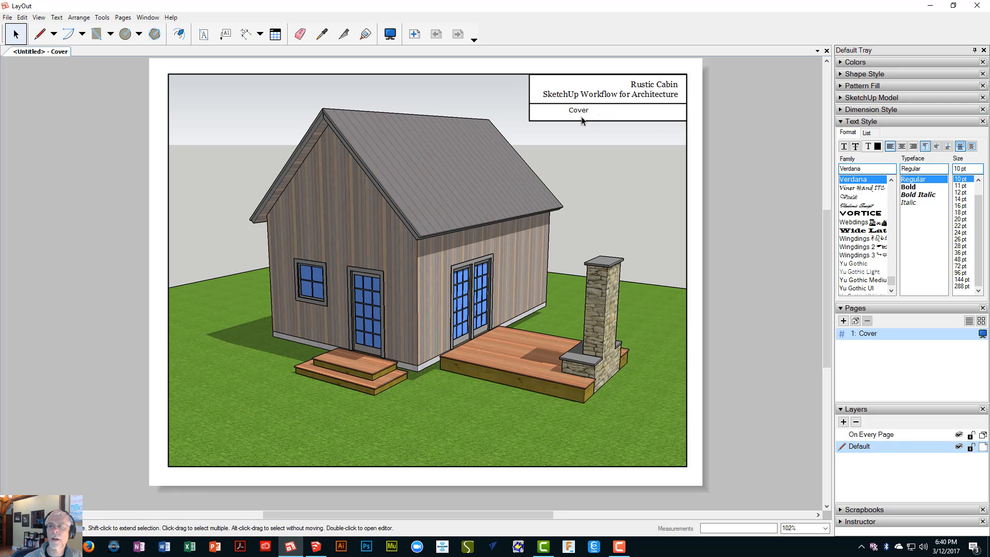
- Copy the title text's style onto the page-name text with the Style tool
{"action": "left_click", "coordinate": [583, 114]}
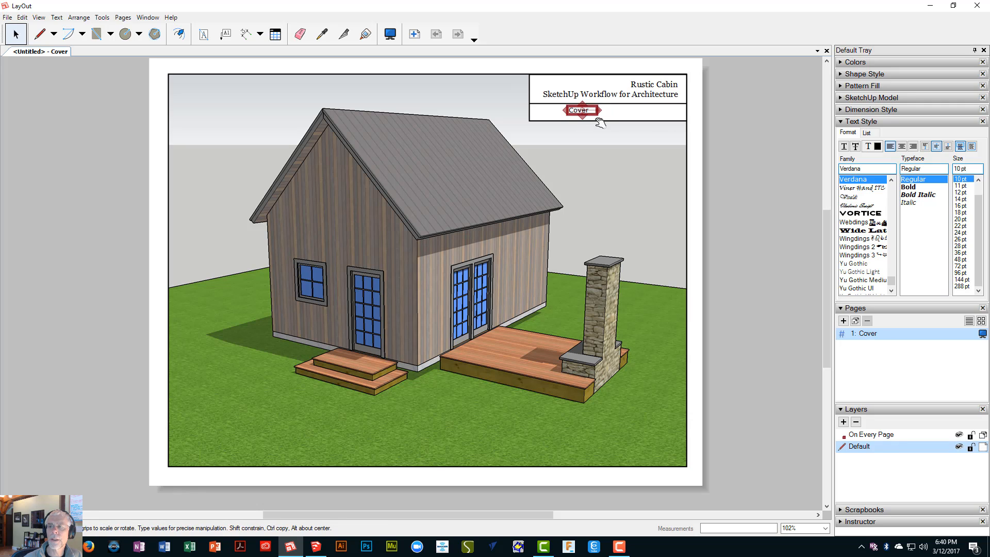
{"action": "left_click", "coordinate": [656, 93]}
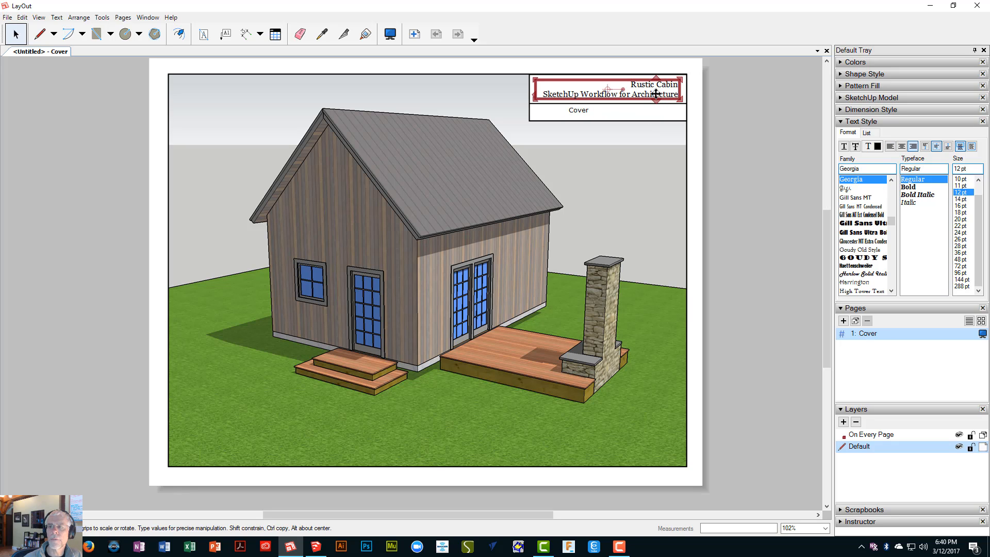
{"action": "left_click", "coordinate": [321, 34]}
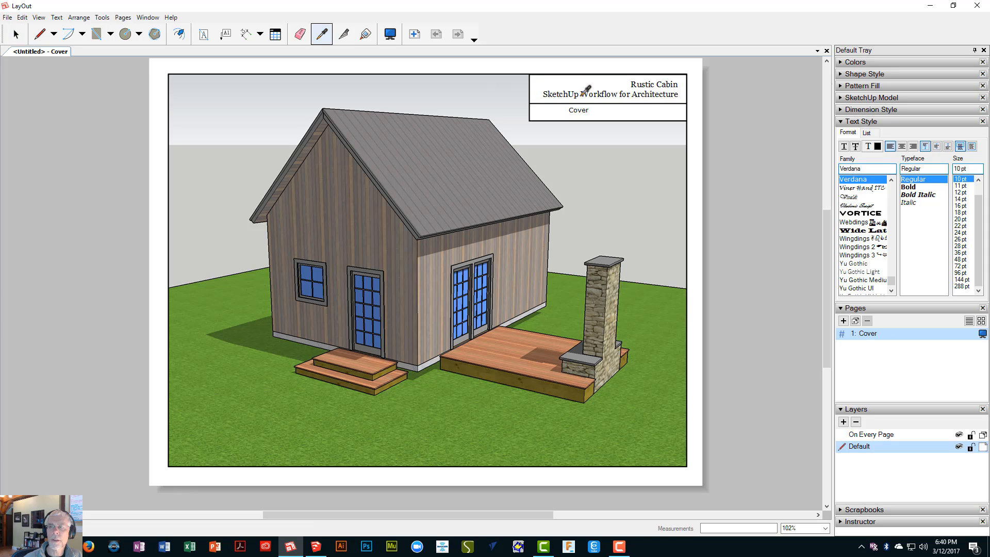
{"action": "left_click", "coordinate": [582, 96]}
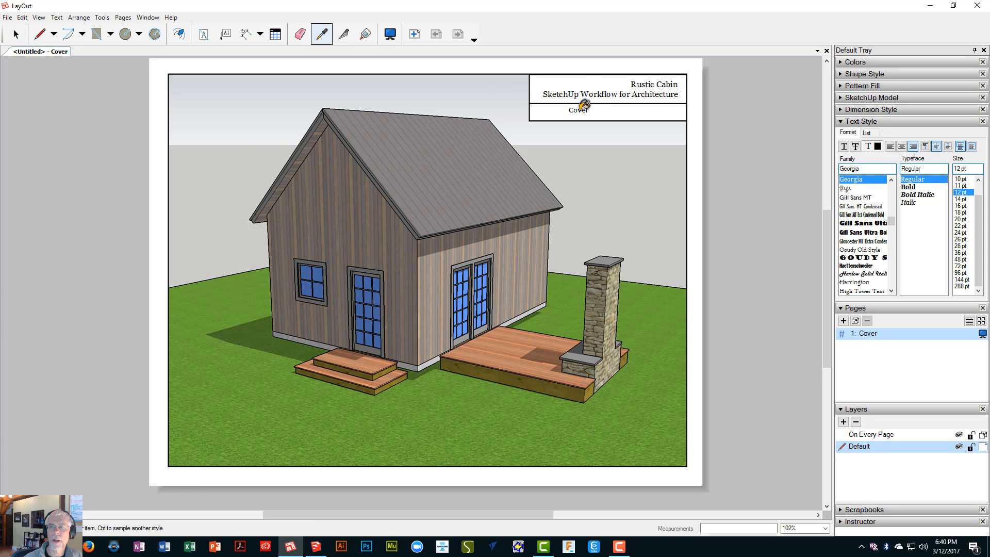
{"action": "left_click", "coordinate": [584, 105]}
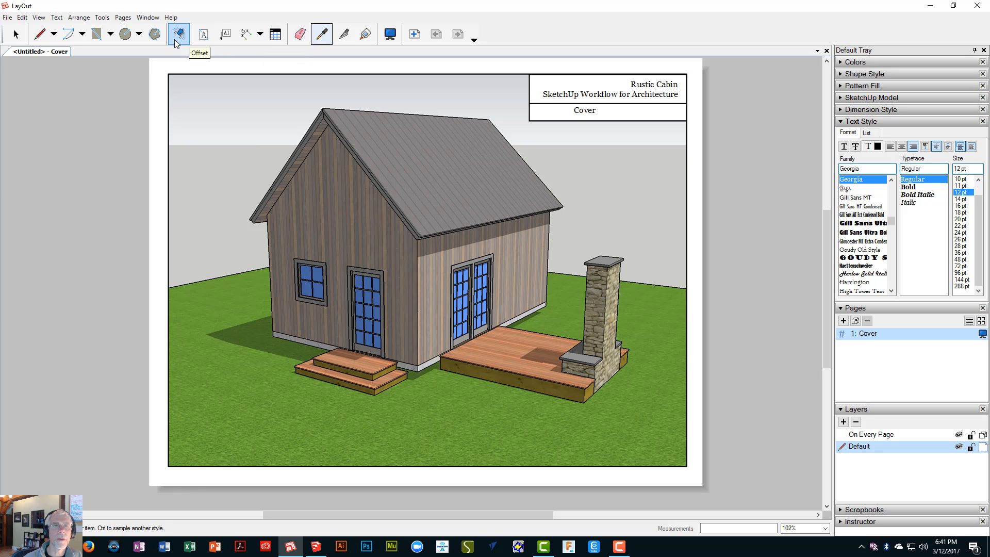
- Nudge the page-name text down and right so it lines up beneath the title text in the title box
{"action": "left_click", "coordinate": [16, 34]}
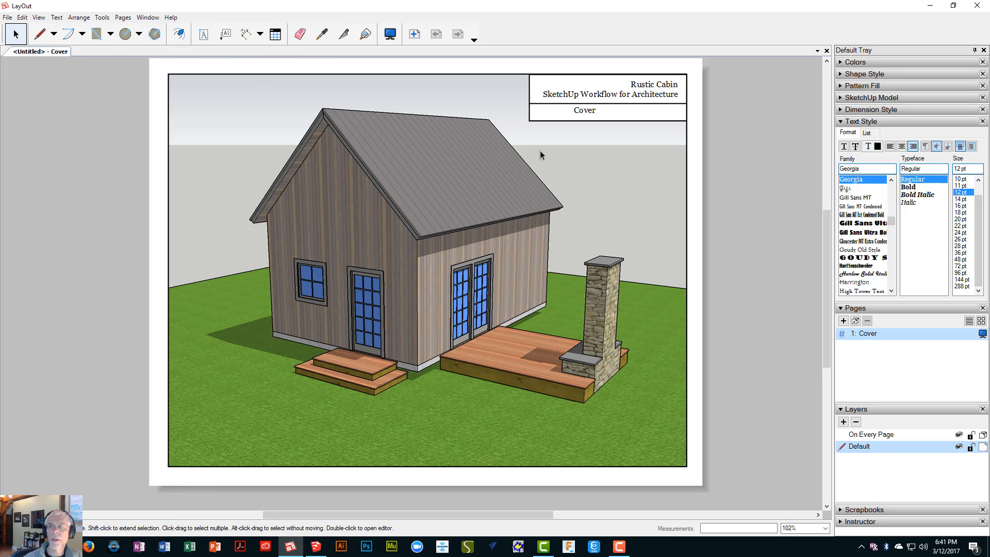
{"action": "left_click", "coordinate": [591, 113]}
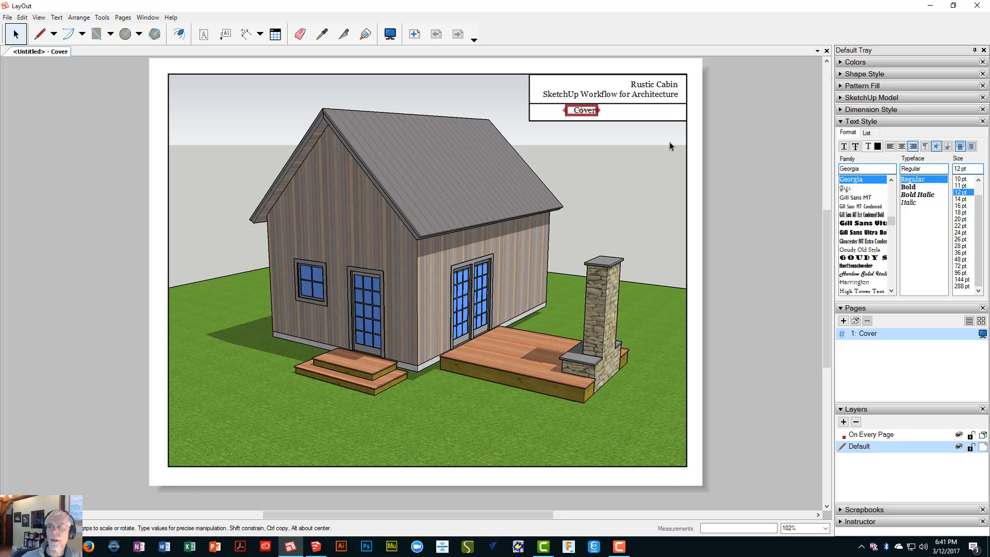
{"action": "key", "text": "Down"}
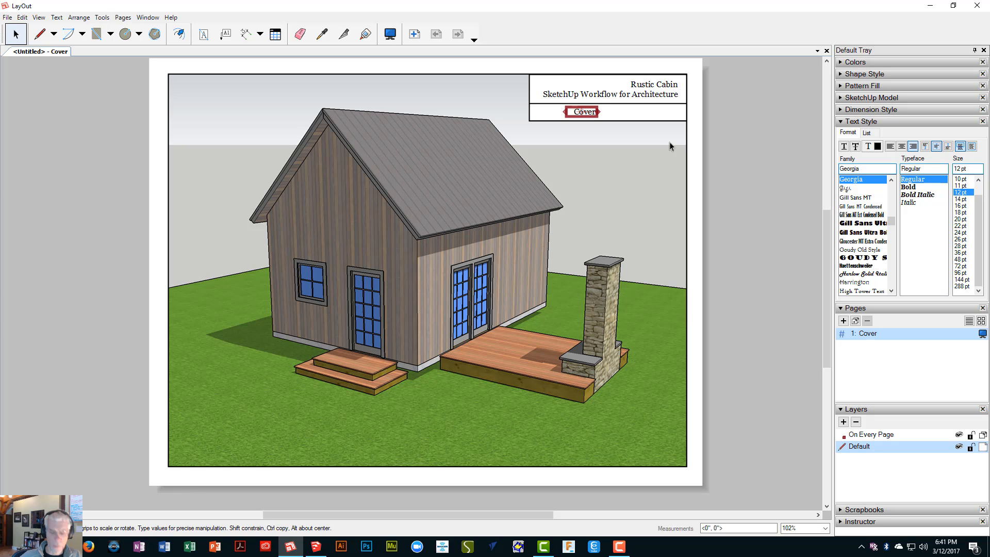
{"action": "key", "text": "Right"}
{"action": "key", "text": "Right"}
{"action": "key", "text": "Right"}
{"action": "key", "text": "Right"}
{"action": "key", "text": "Right"}
{"action": "key", "text": "Right"}
{"action": "key", "text": "Right"}
{"action": "key", "text": "Right"}
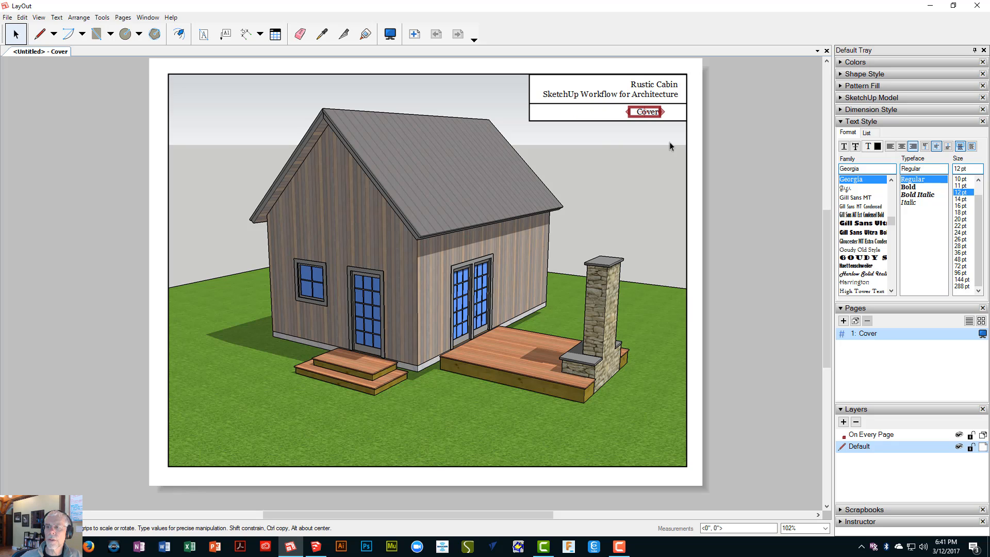
{"action": "key", "text": "Right"}
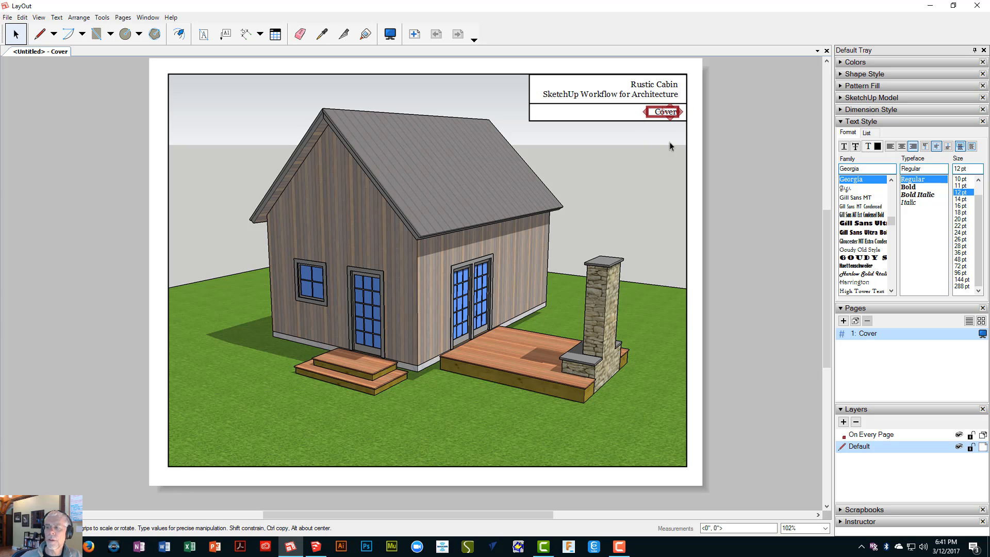
{"action": "left_click", "coordinate": [793, 216]}
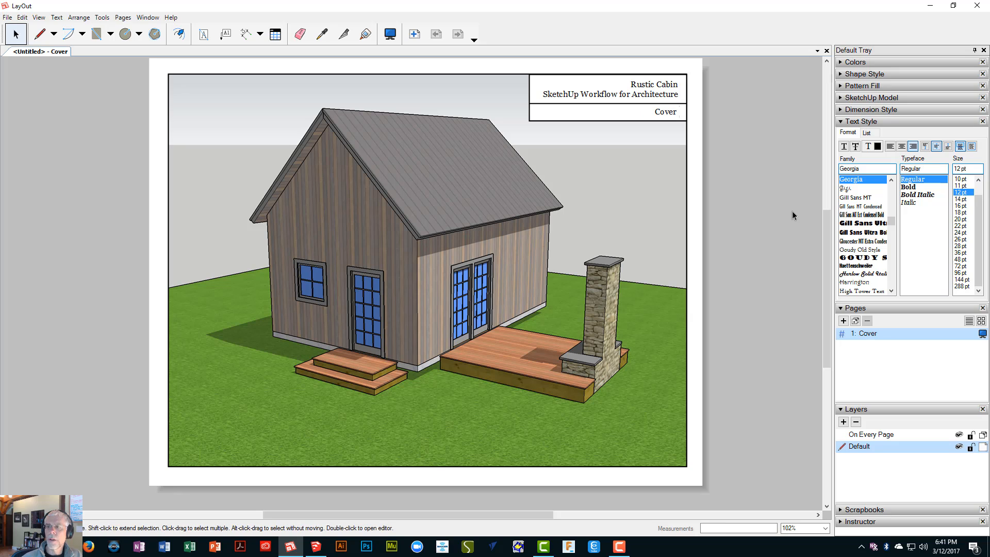
- Rename page 1 as Project for Yestermorrow
{"action": "left_click", "coordinate": [672, 112]}
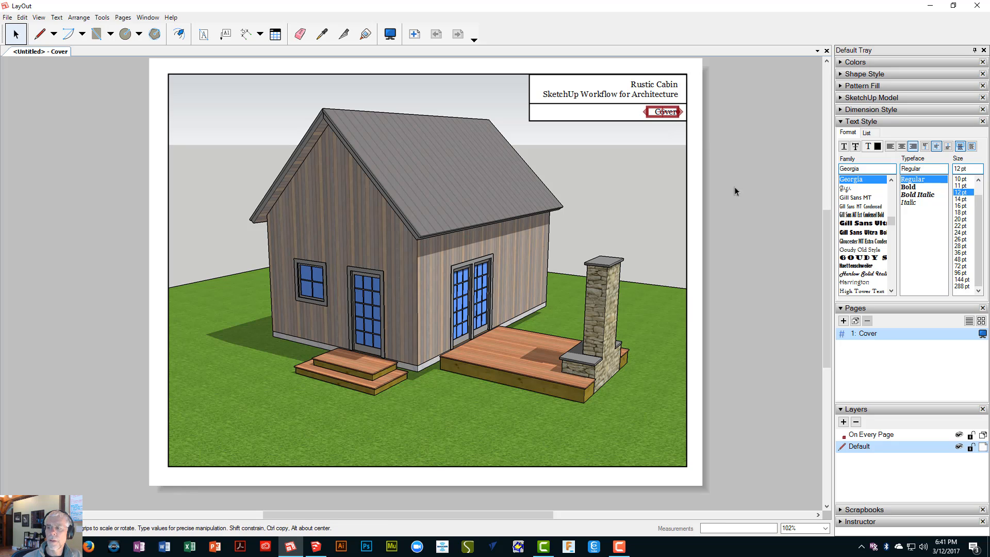
{"action": "double_click", "coordinate": [873, 334]}
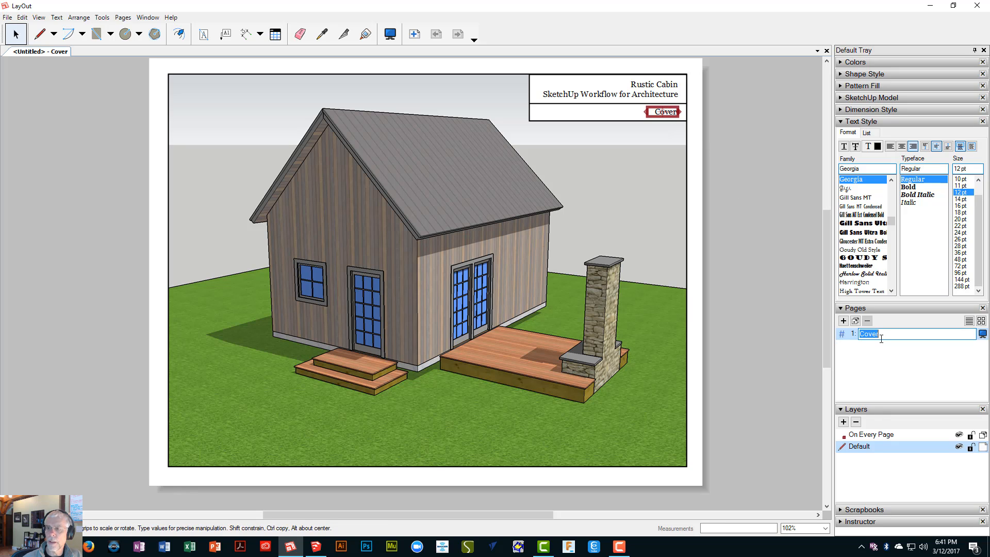
{"action": "left_click", "coordinate": [883, 336]}
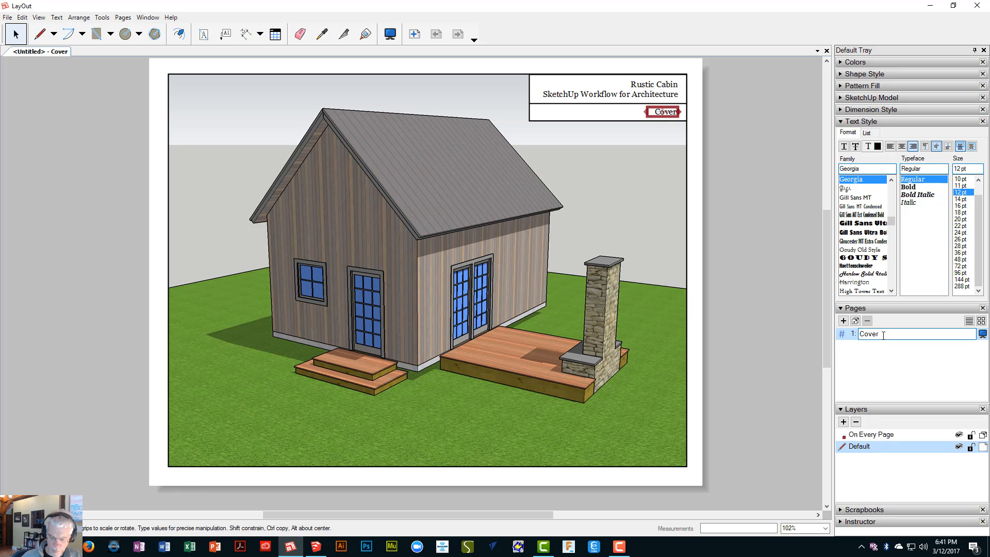
{"action": "type", "text": "P"}
{"action": "type", "text": "roject for"}
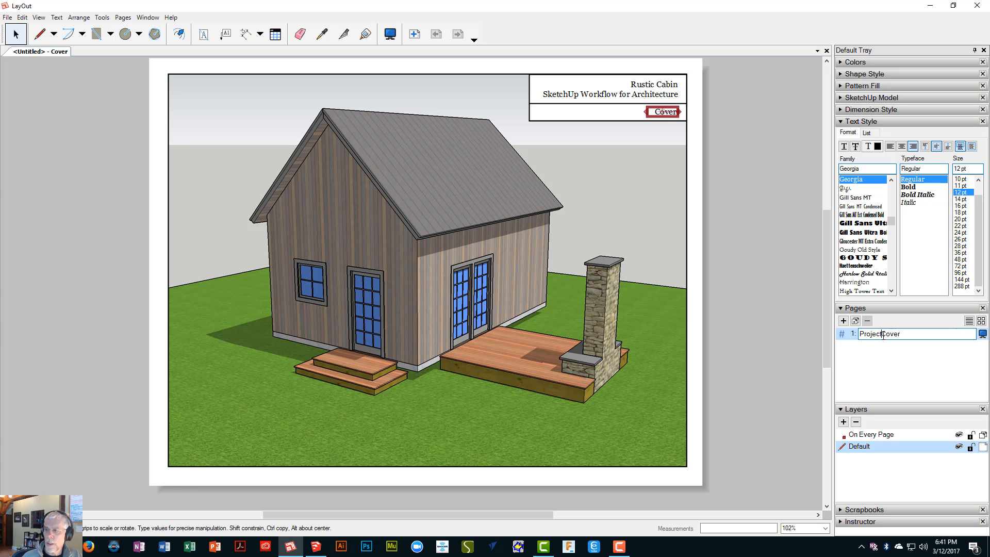
{"action": "type", "text": " Yestermorro"}
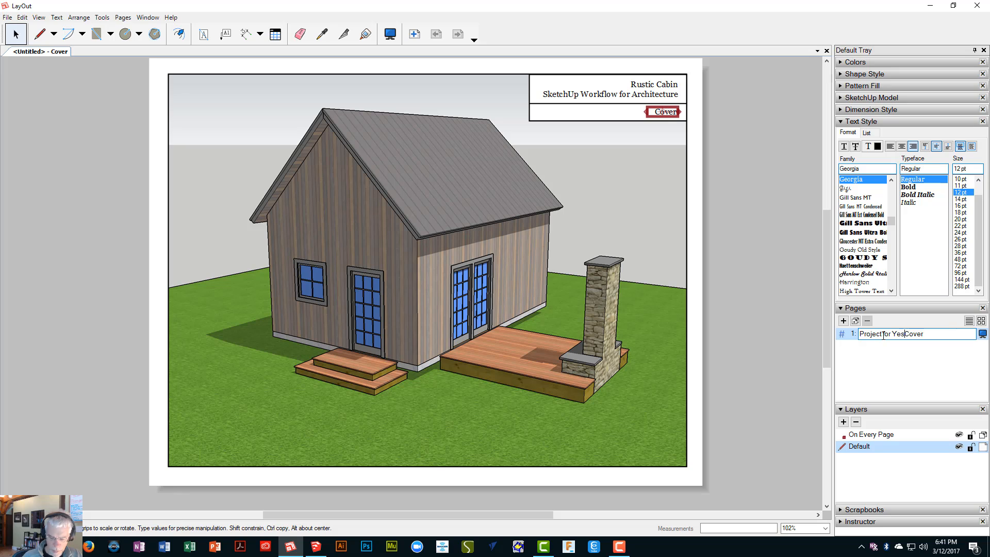
{"action": "type", "text": "w"}
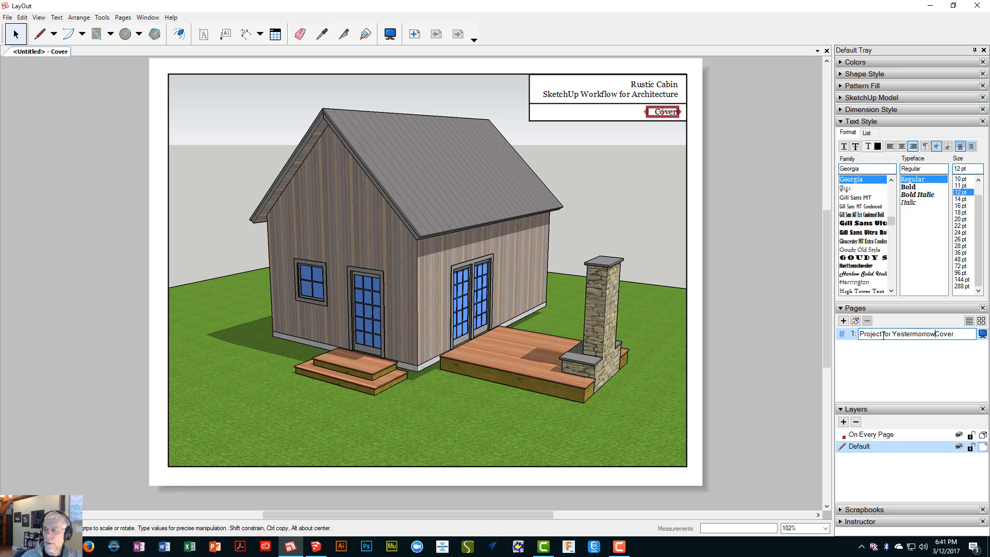
{"action": "key", "text": "Delete"}
{"action": "key", "text": "Delete"}
{"action": "key", "text": "Delete"}
{"action": "key", "text": "Delete"}
{"action": "key", "text": "Delete"}
{"action": "key", "text": "Return"}
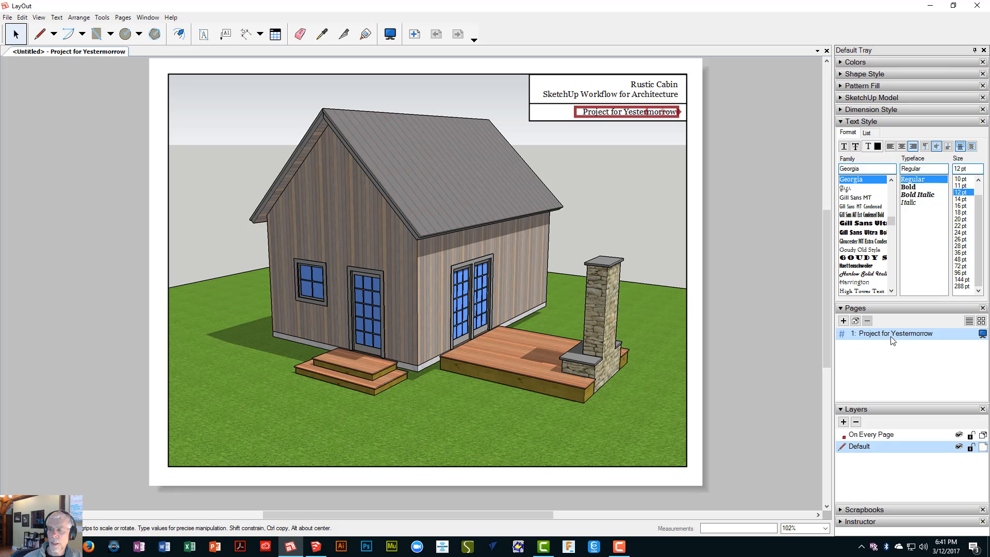
{"action": "left_click", "coordinate": [741, 192]}
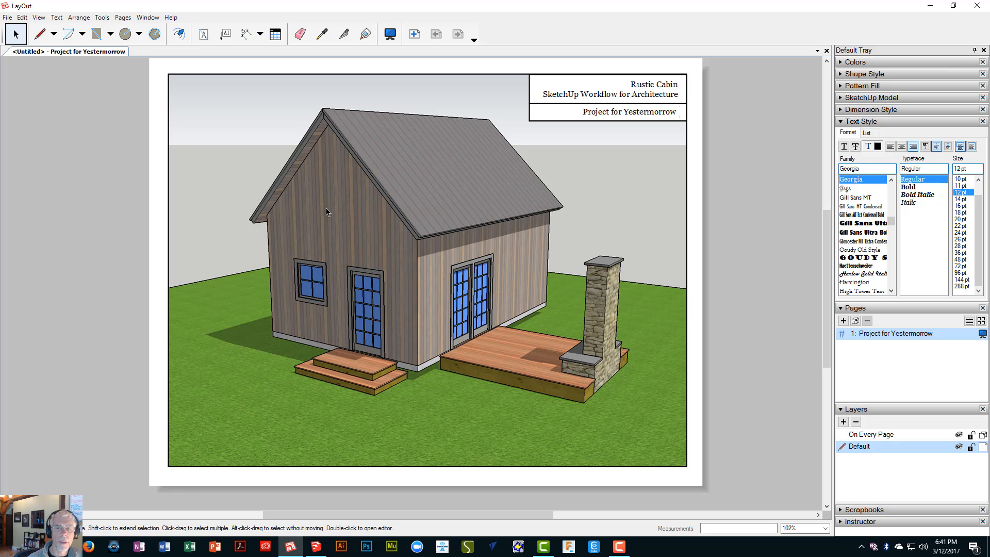
- Edit the cabin viewport's 3D view and orbit the model slightly
{"action": "left_click", "coordinate": [351, 234]}
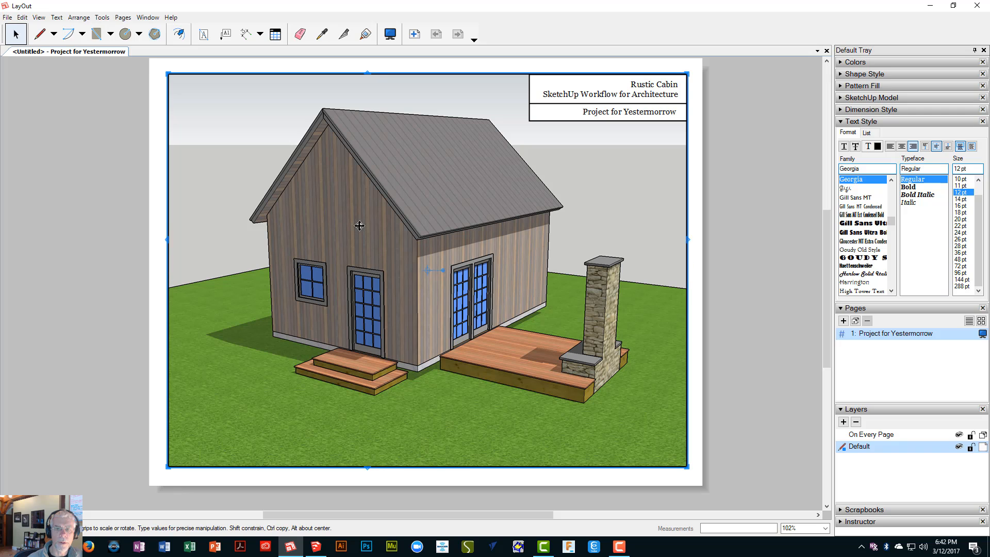
{"action": "left_click", "coordinate": [317, 548]}
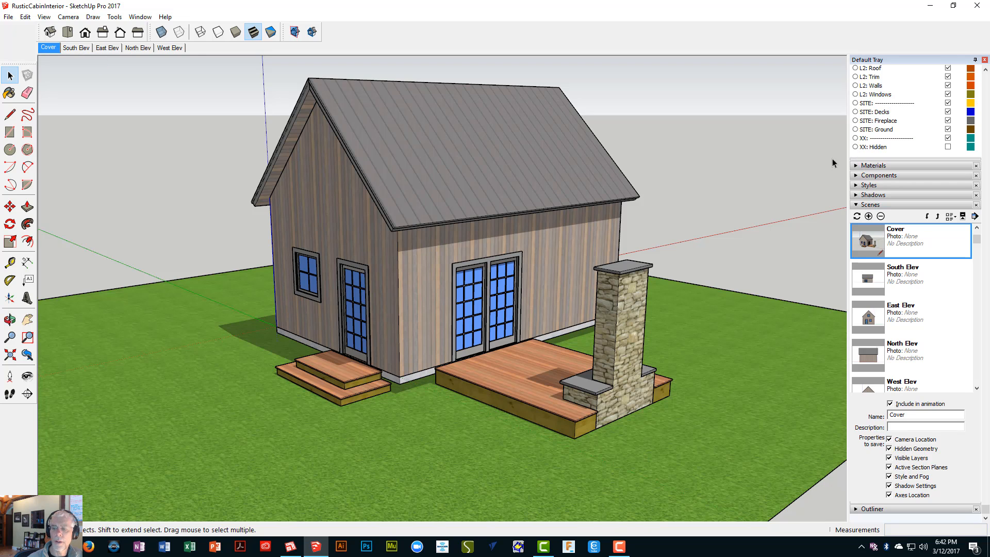
{"action": "left_click", "coordinate": [292, 548]}
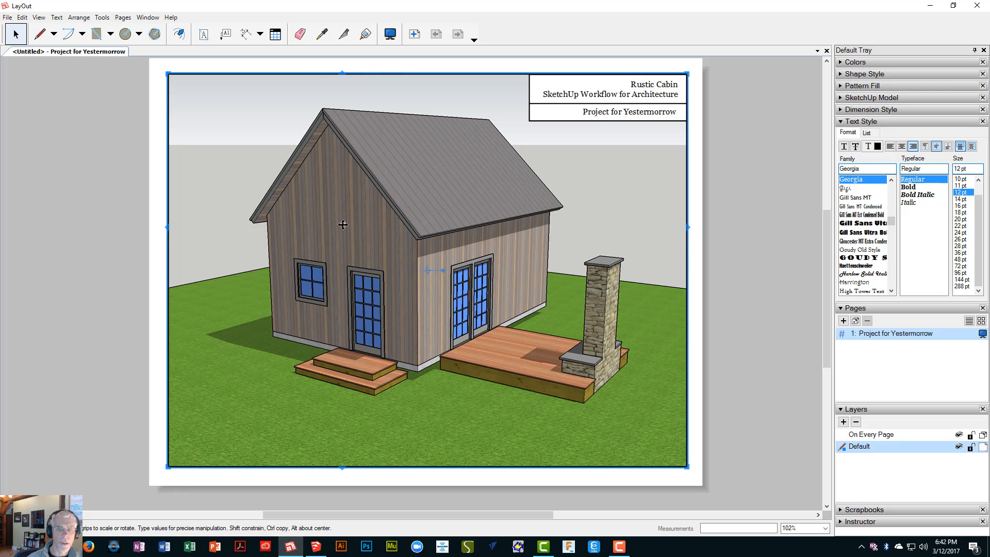
{"action": "double_click", "coordinate": [353, 246]}
{"action": "mouse_move", "coordinate": [353, 246]}
{"action": "left_mouse_down"}
{"action": "mouse_move", "coordinate": [477, 236]}
{"action": "mouse_move", "coordinate": [348, 244]}
{"action": "left_mouse_up"}
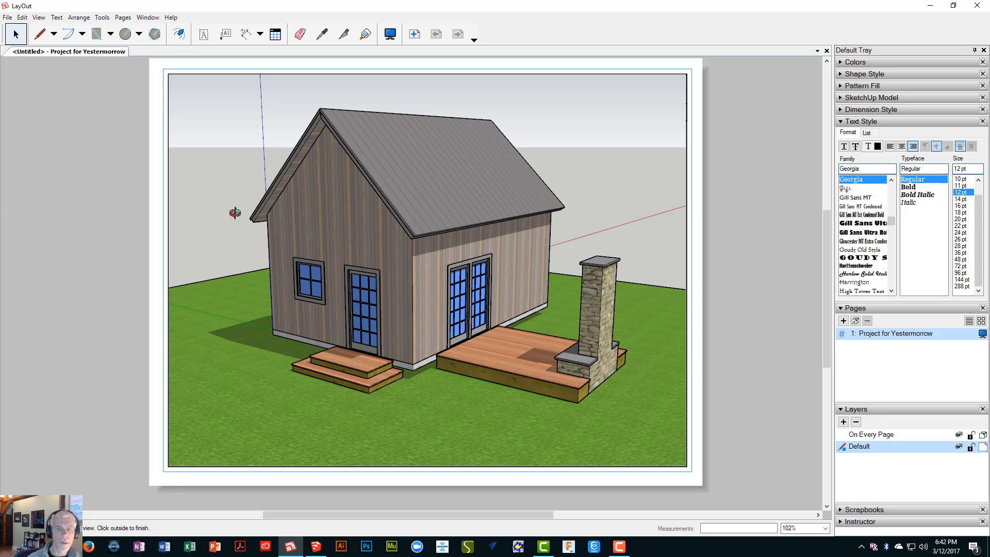
{"action": "left_click", "coordinate": [116, 207]}
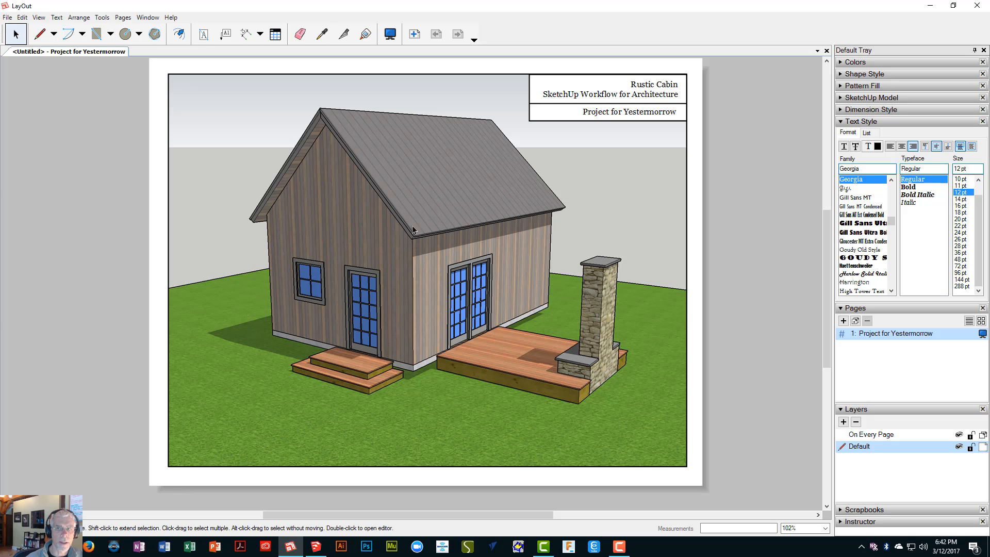
- Assign the Cover scene to the cabin viewport and compare it with the scene in SketchUp
{"action": "right_click", "coordinate": [368, 220]}
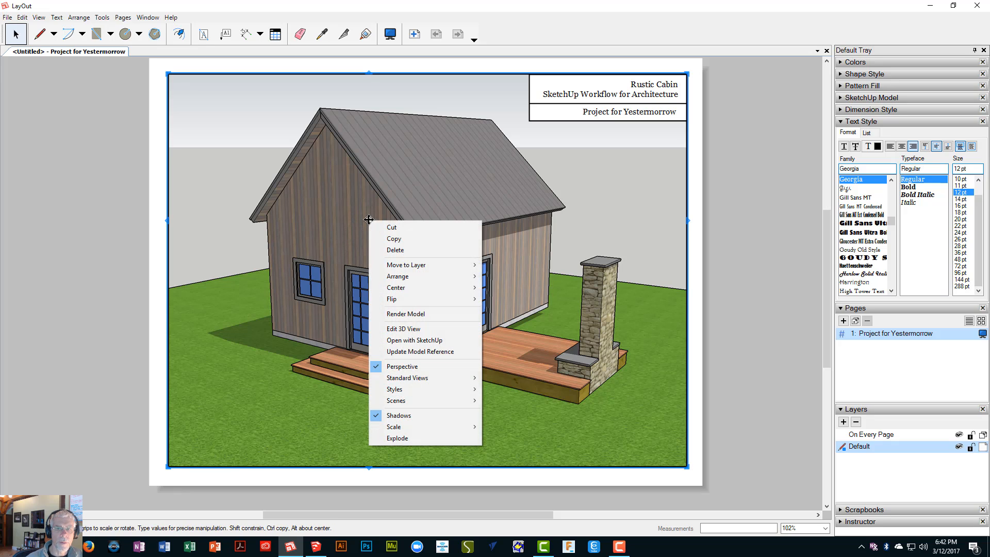
{"action": "mouse_move", "coordinate": [424, 403]}
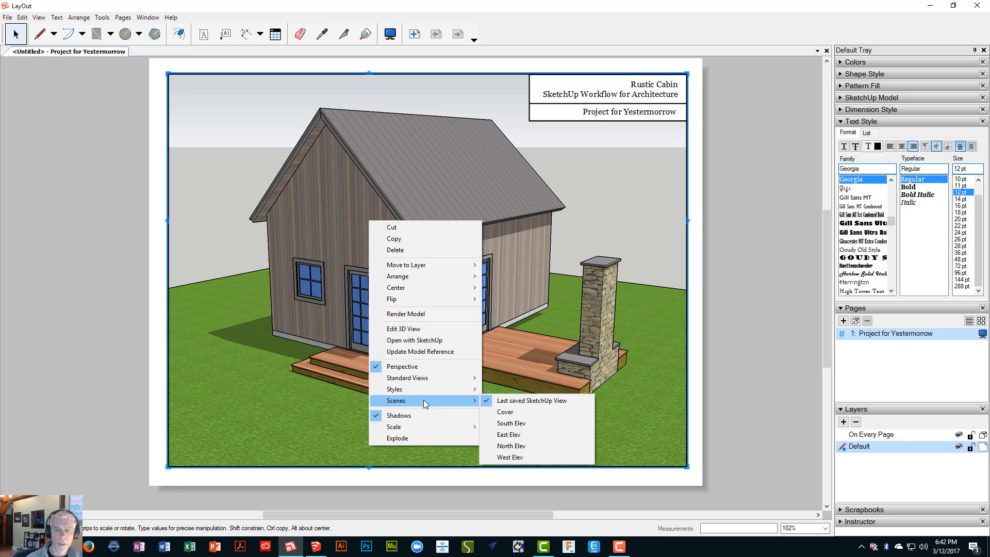
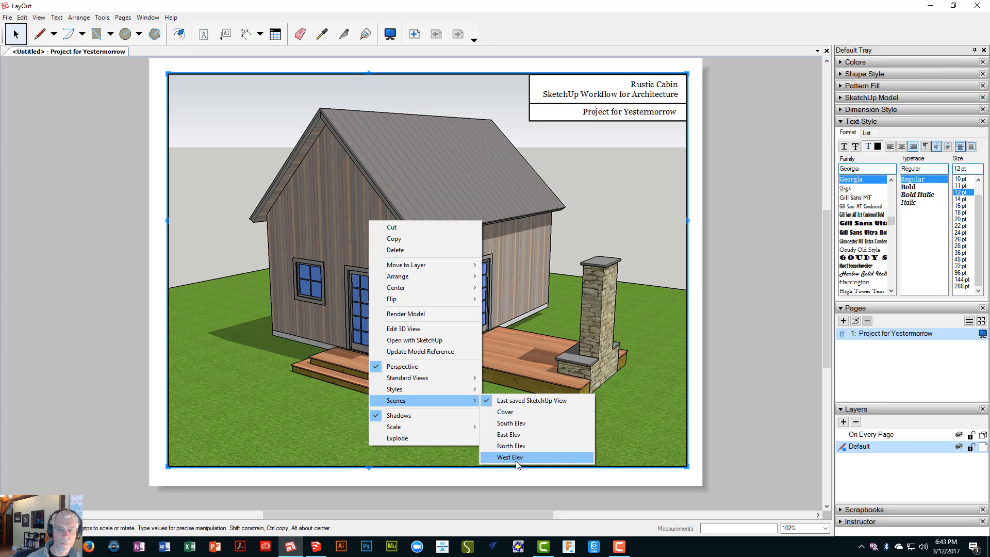
{"action": "left_click", "coordinate": [316, 546]}
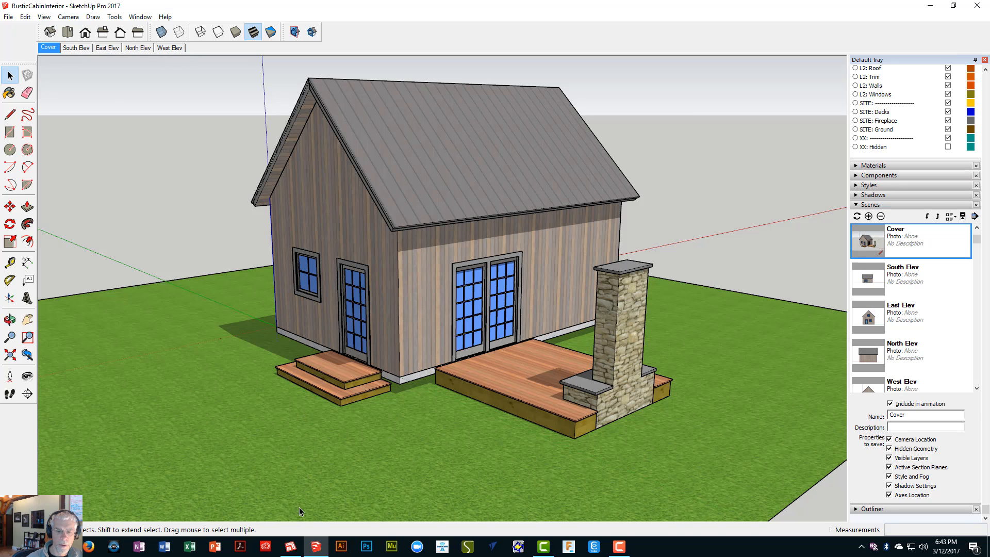
{"action": "left_click", "coordinate": [291, 546]}
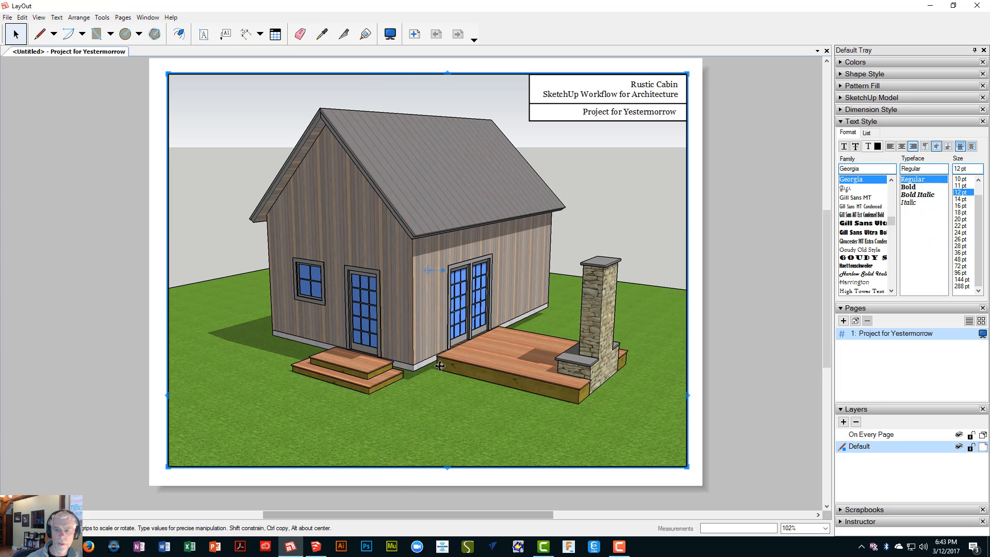
{"action": "right_click", "coordinate": [384, 284]}
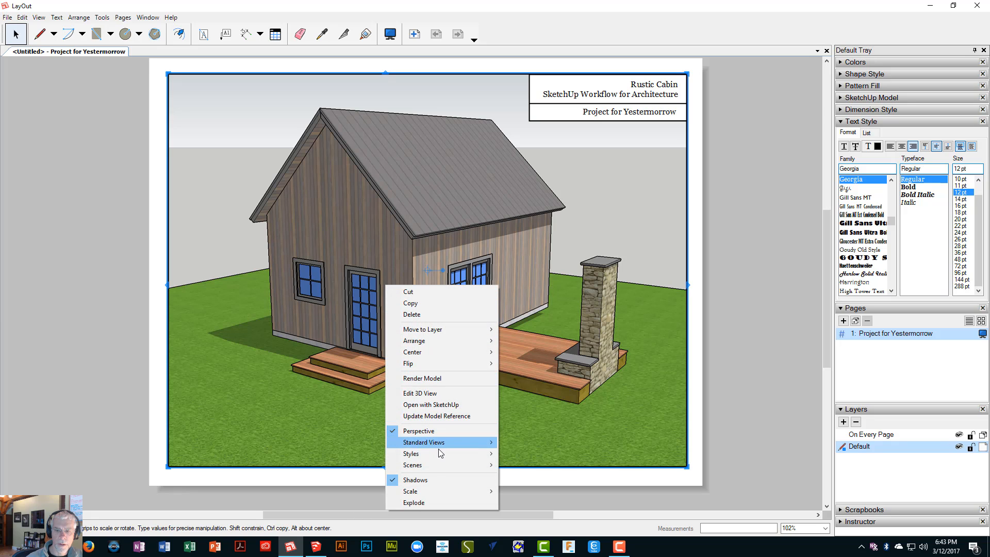
{"action": "mouse_move", "coordinate": [438, 464]}
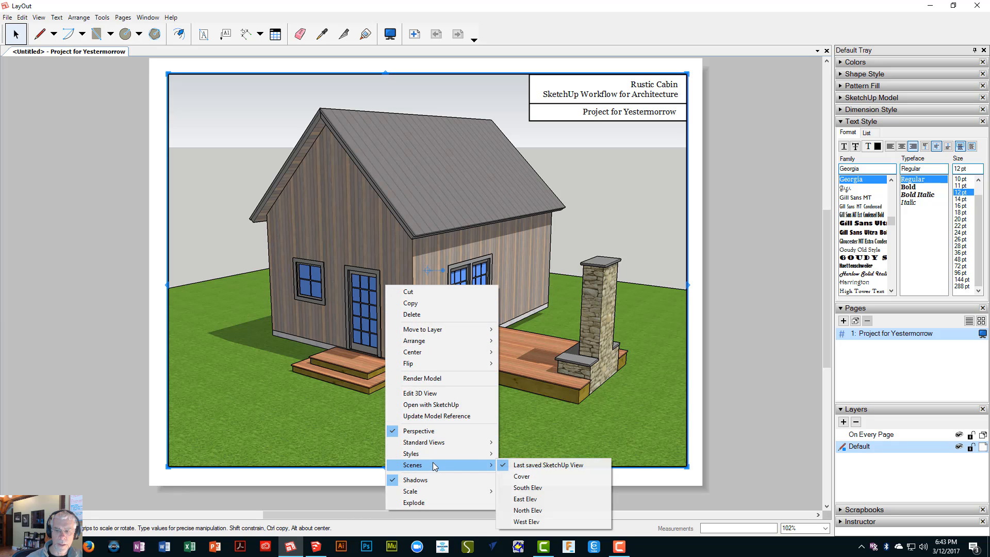
{"action": "left_click", "coordinate": [524, 479]}
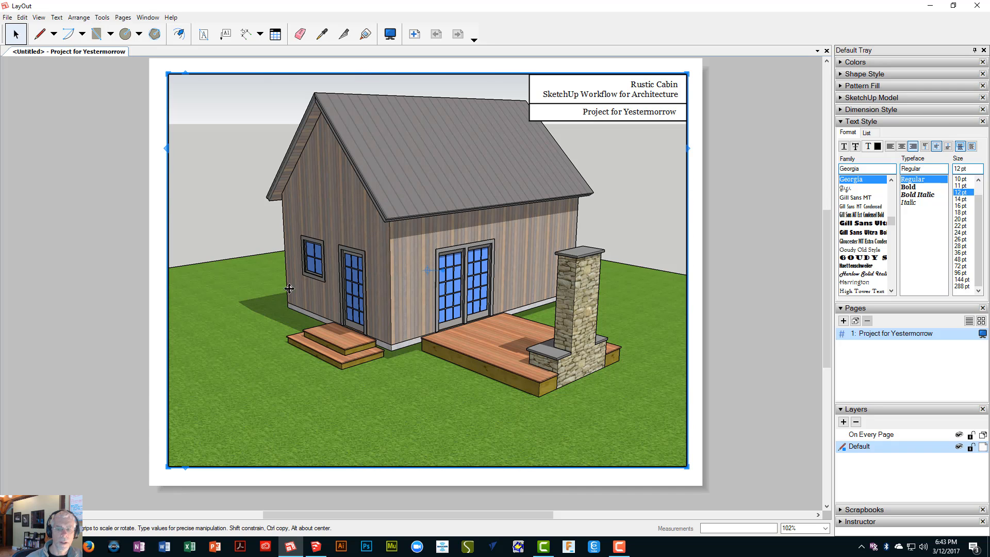
{"action": "left_click", "coordinate": [316, 548]}
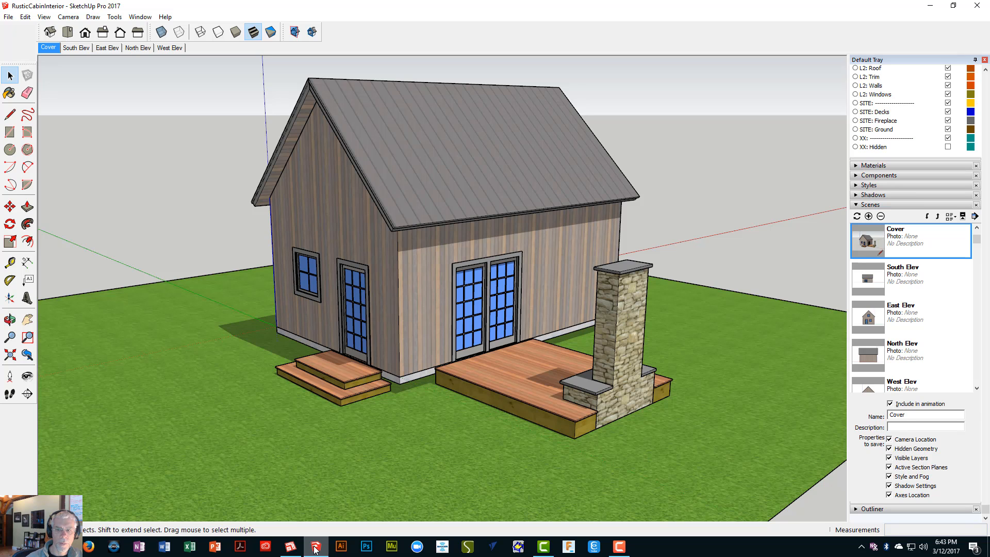
{"action": "left_click", "coordinate": [291, 546]}
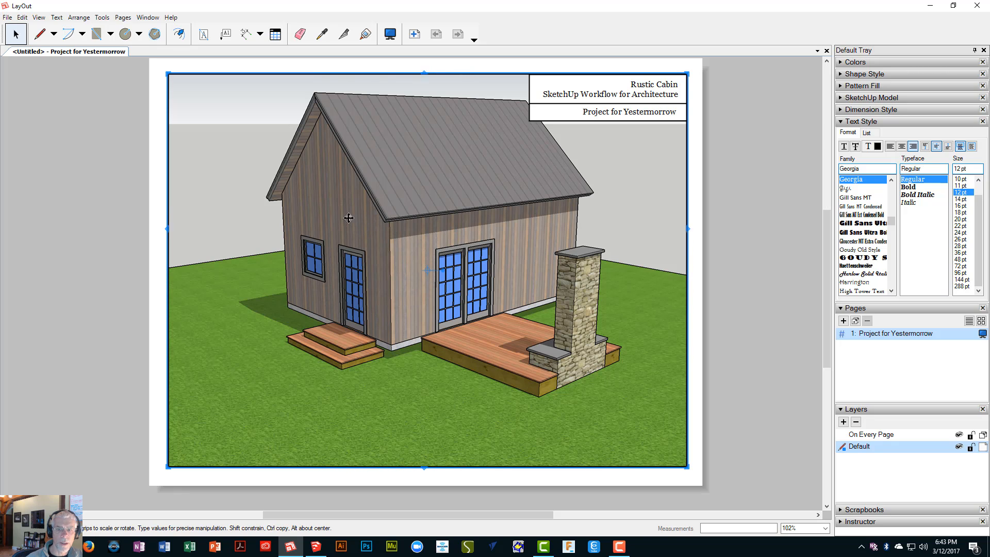
{"action": "right_click", "coordinate": [402, 271]}
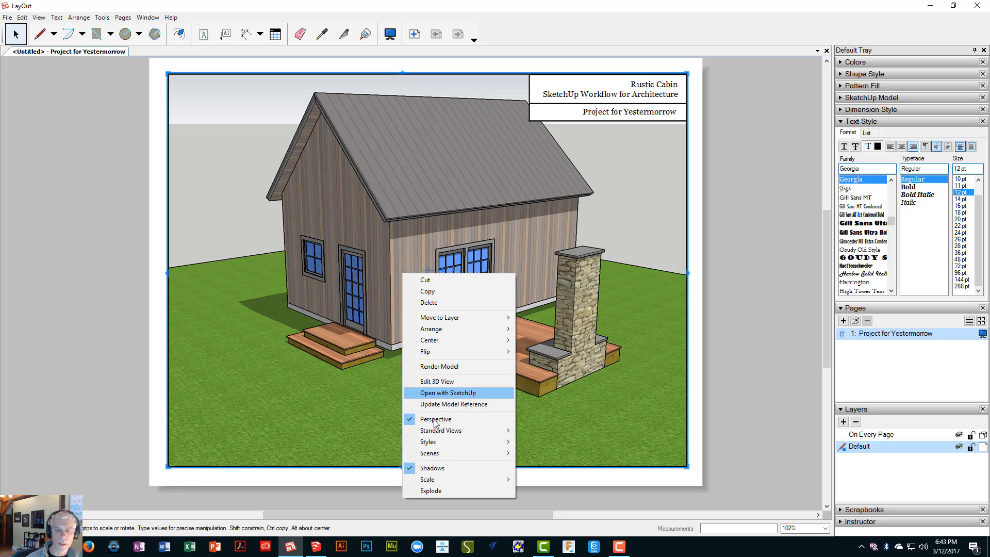
{"action": "mouse_move", "coordinate": [448, 454]}
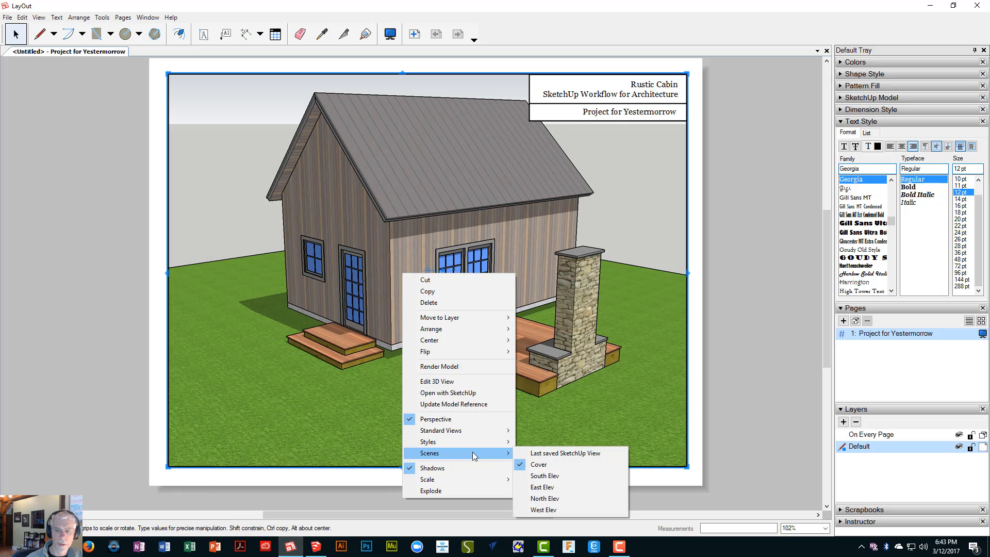
{"action": "left_click", "coordinate": [739, 365]}
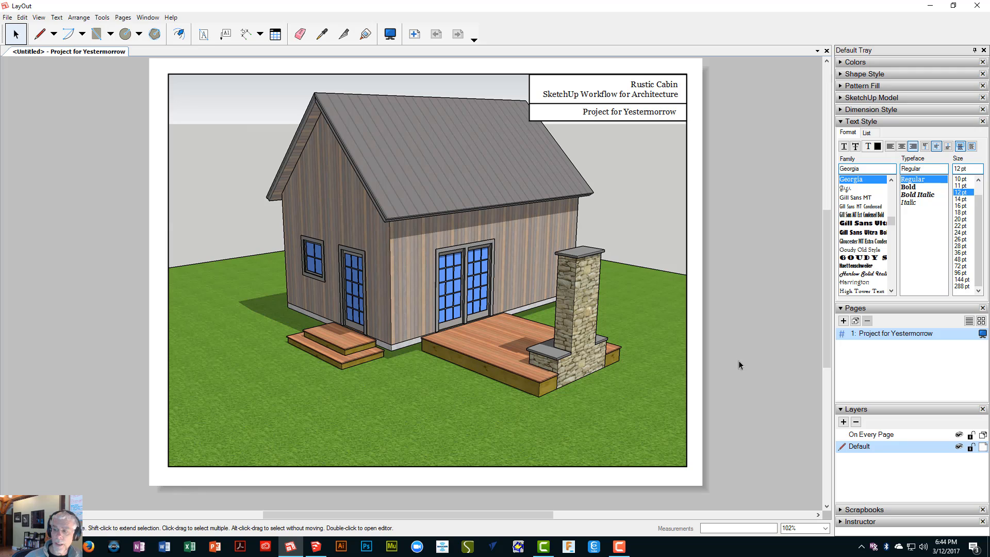
- Duplicate the Project for Yestermorrow page, compare the two pages and leave the copy active
{"action": "left_click", "coordinate": [855, 321]}
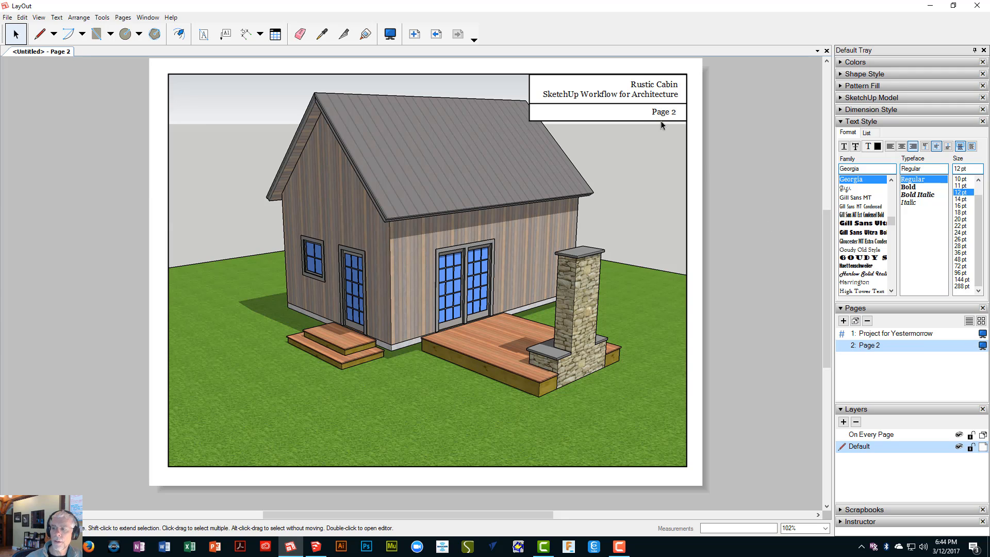
{"action": "left_click", "coordinate": [885, 333]}
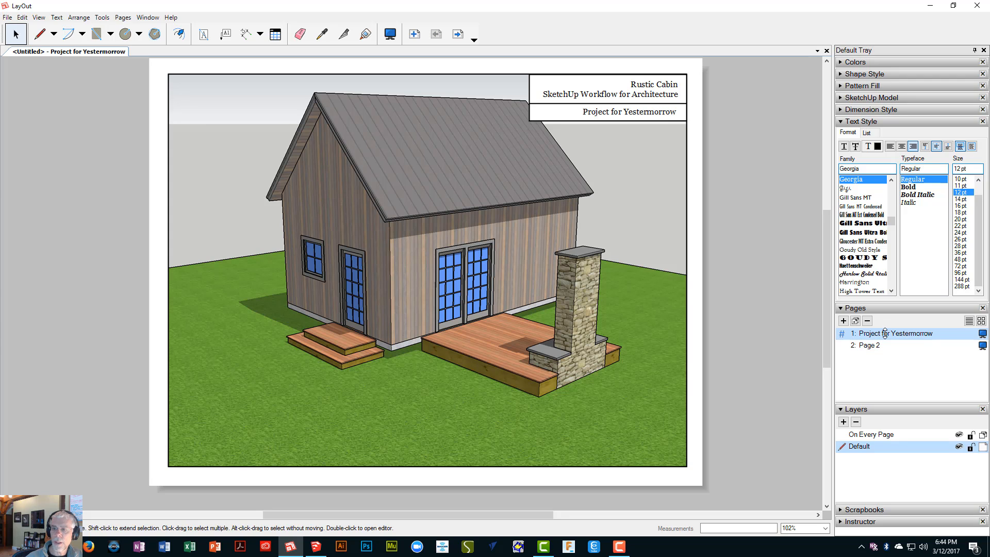
{"action": "left_click", "coordinate": [882, 346]}
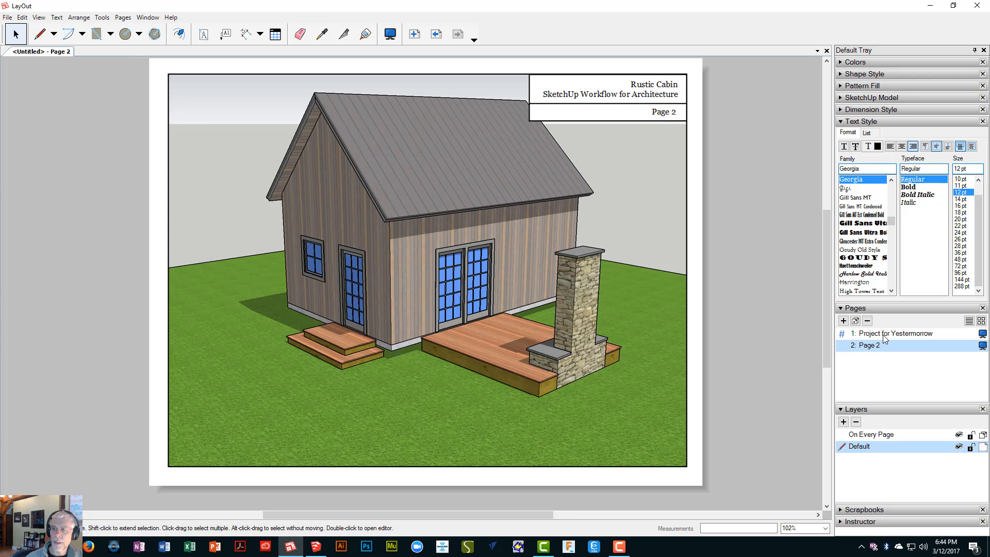
- Compare the title boxes of the two pages and rename page 2 as East Elevation
{"action": "left_click", "coordinate": [883, 333]}
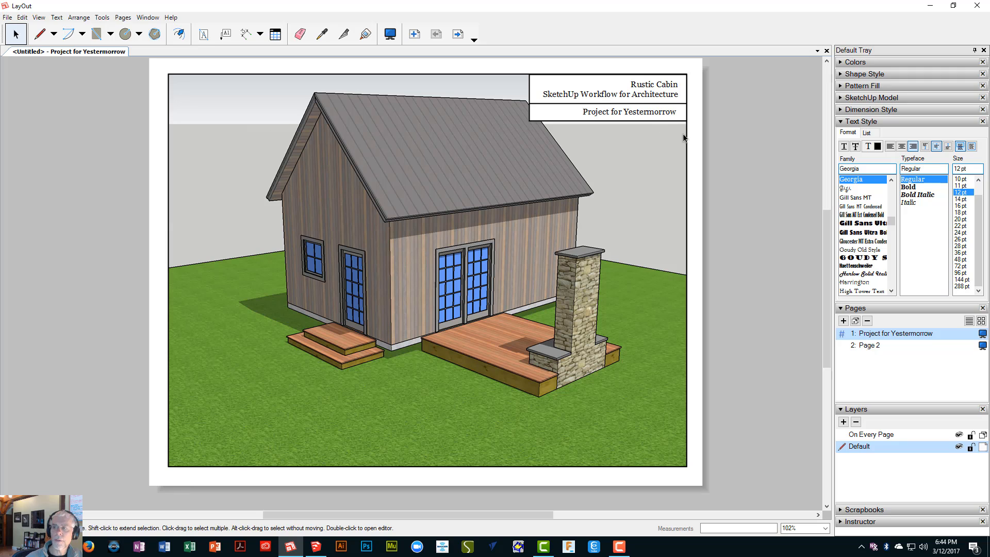
{"action": "left_click", "coordinate": [873, 345]}
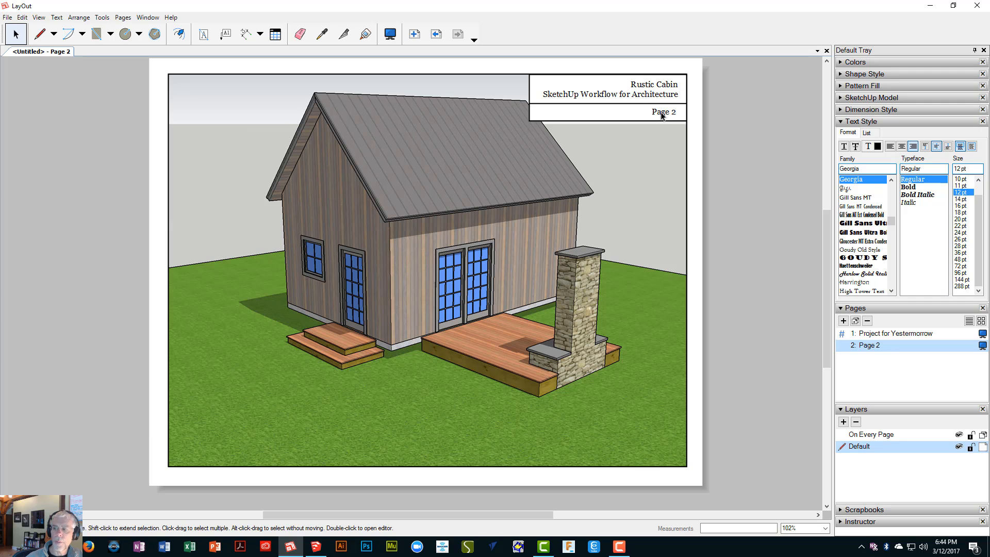
{"action": "double_click", "coordinate": [868, 346]}
{"action": "key", "text": "Home"}
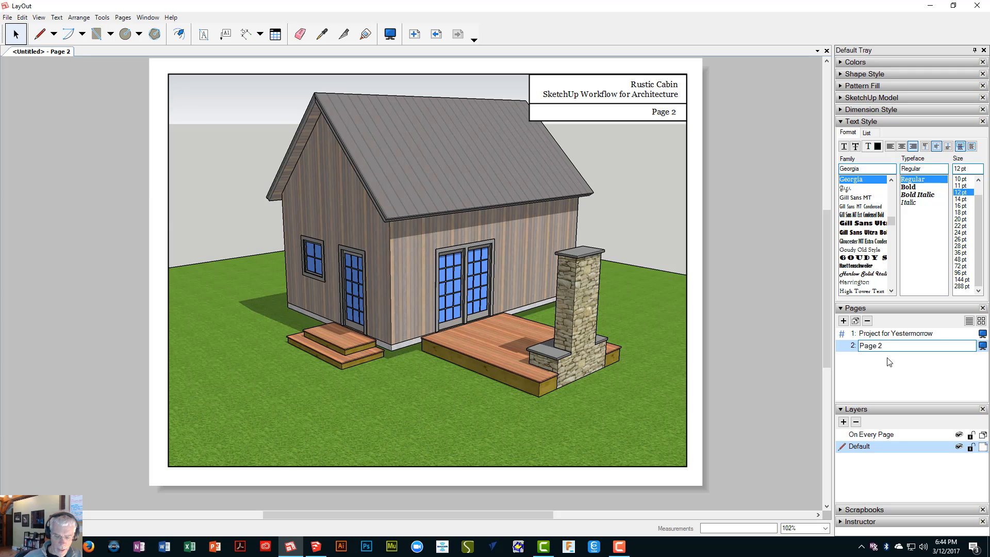
{"action": "type", "text": "East E"}
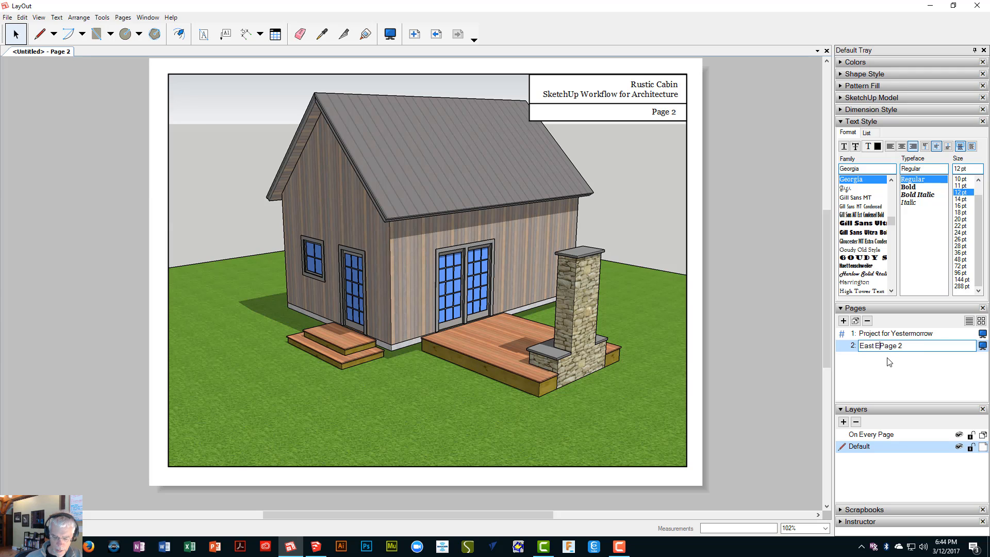
{"action": "type", "text": "levation"}
{"action": "key", "text": "shift+End"}
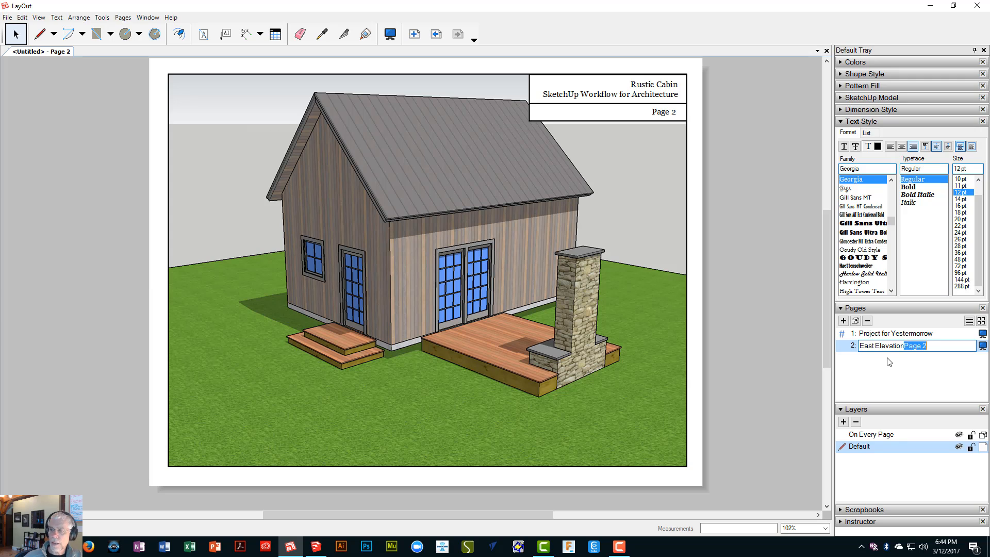
{"action": "key", "text": "Delete"}
{"action": "key", "text": "Return"}
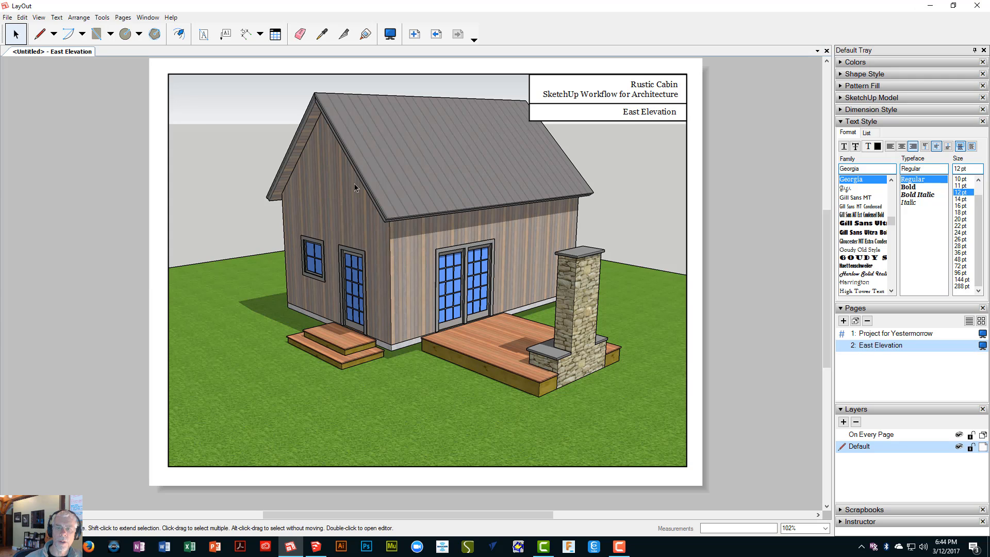
- Assign the East Elev scene to the cabin viewport on the East Elevation page
{"action": "right_click", "coordinate": [341, 212]}
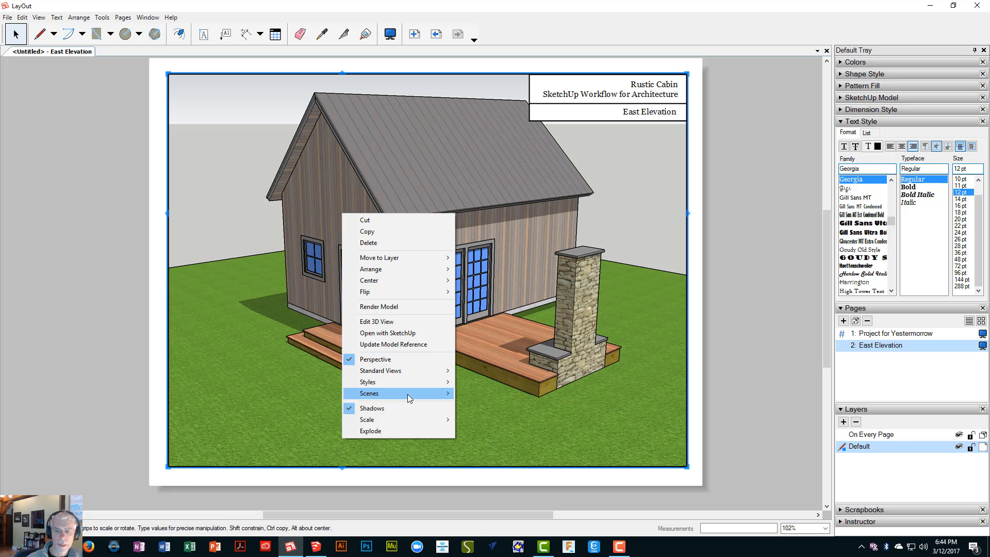
{"action": "mouse_move", "coordinate": [408, 394]}
{"action": "left_click", "coordinate": [482, 427]}
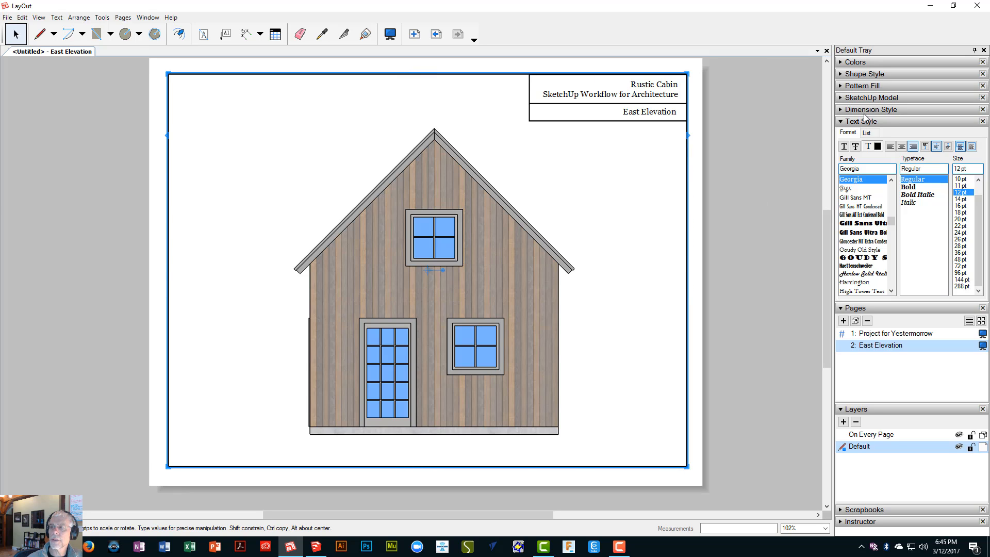
- Review the elevation viewport's SketchUp model settings and the drawing scales available for it
{"action": "left_click", "coordinate": [877, 97]}
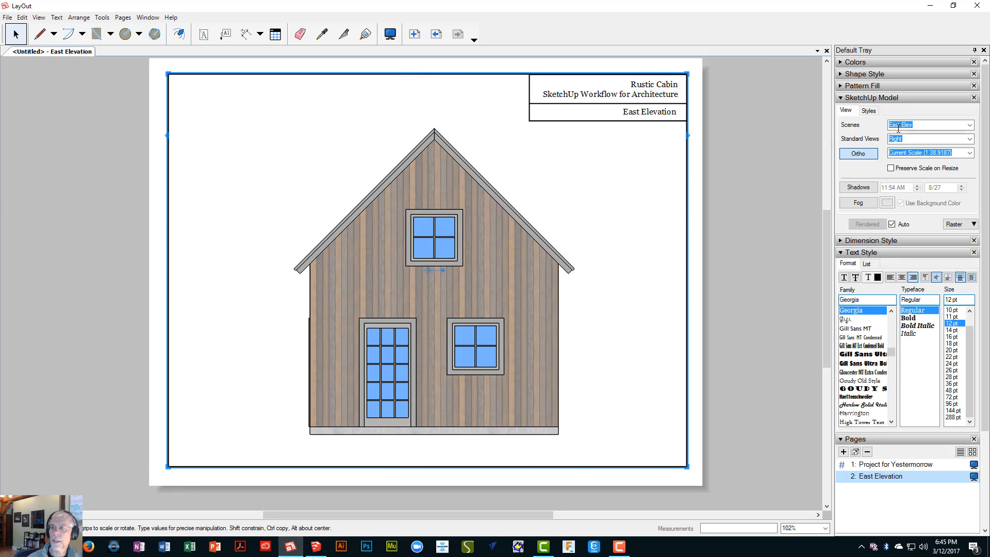
{"action": "left_click", "coordinate": [969, 153]}
{"action": "left_click_drag", "start_coordinate": [975, 219], "coordinate": [971, 179]}
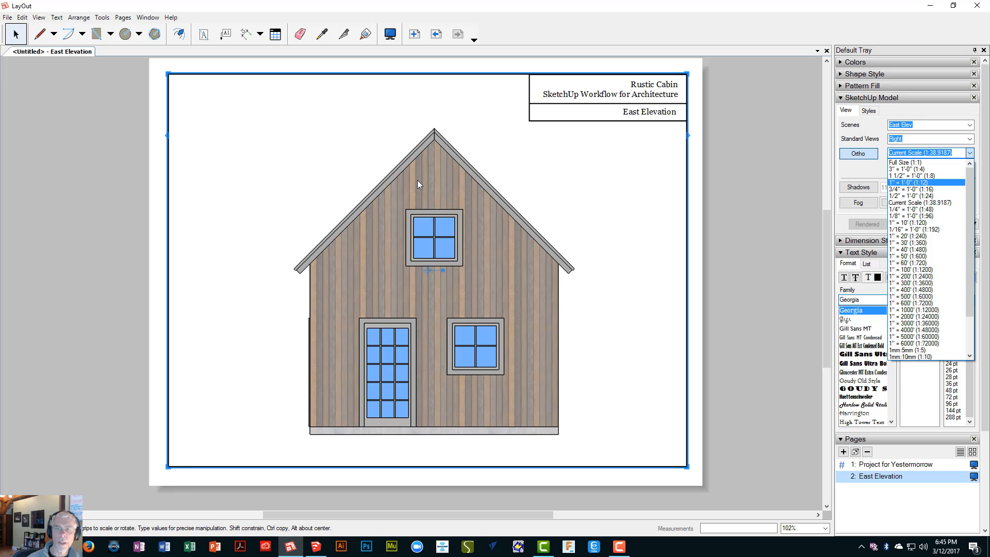
{"action": "left_click", "coordinate": [784, 267]}
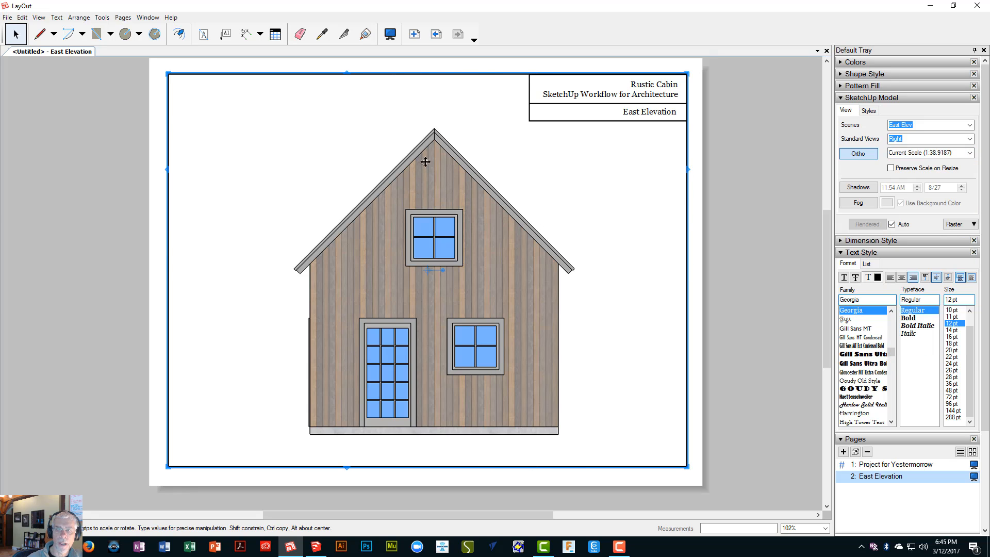
- Try the elevation viewport at a scale of 1/2" = 1'-0" (1:24)
{"action": "right_click", "coordinate": [575, 198]}
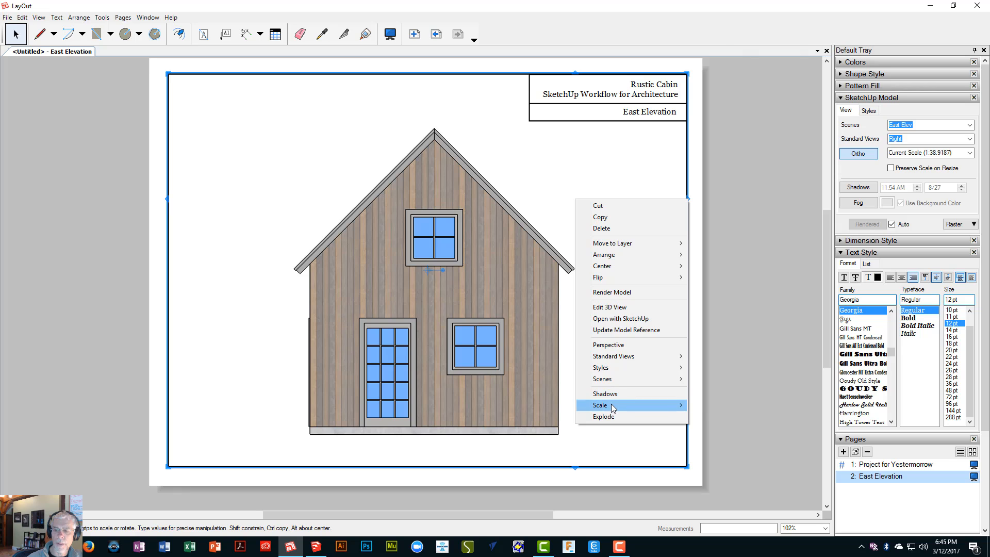
{"action": "mouse_move", "coordinate": [619, 405]}
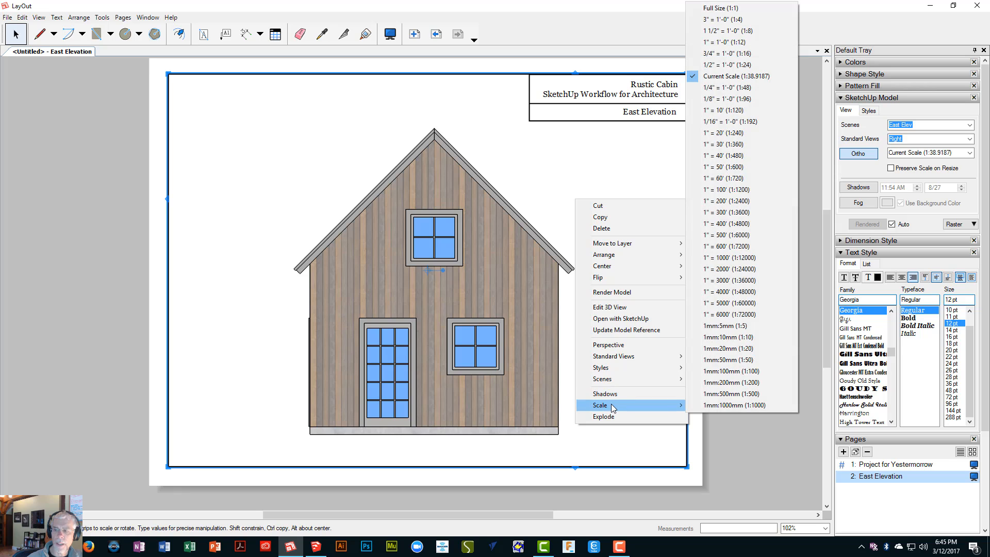
{"action": "left_click", "coordinate": [715, 66]}
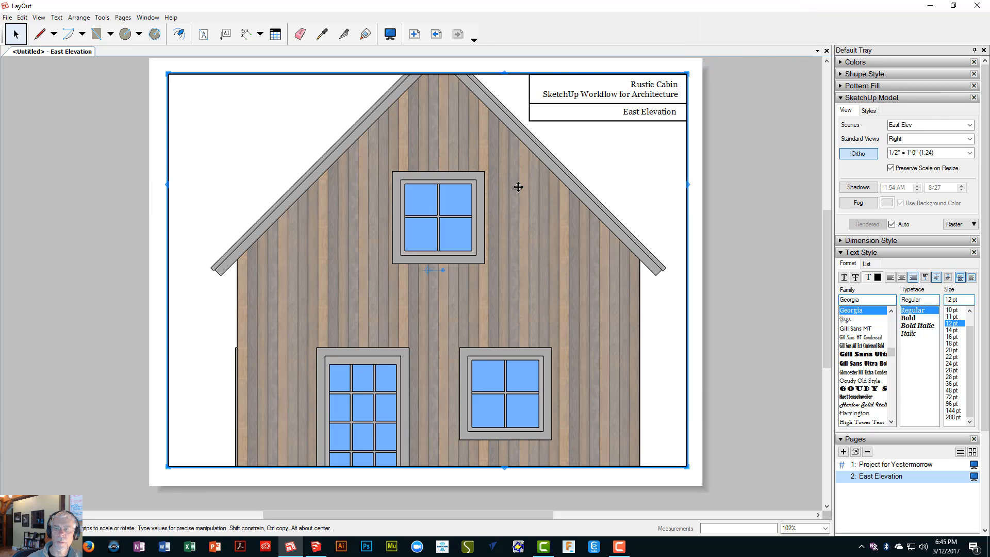
- Set the elevation viewport's scale to 1/4" = 1'-0" (1:48)
{"action": "right_click", "coordinate": [518, 187]}
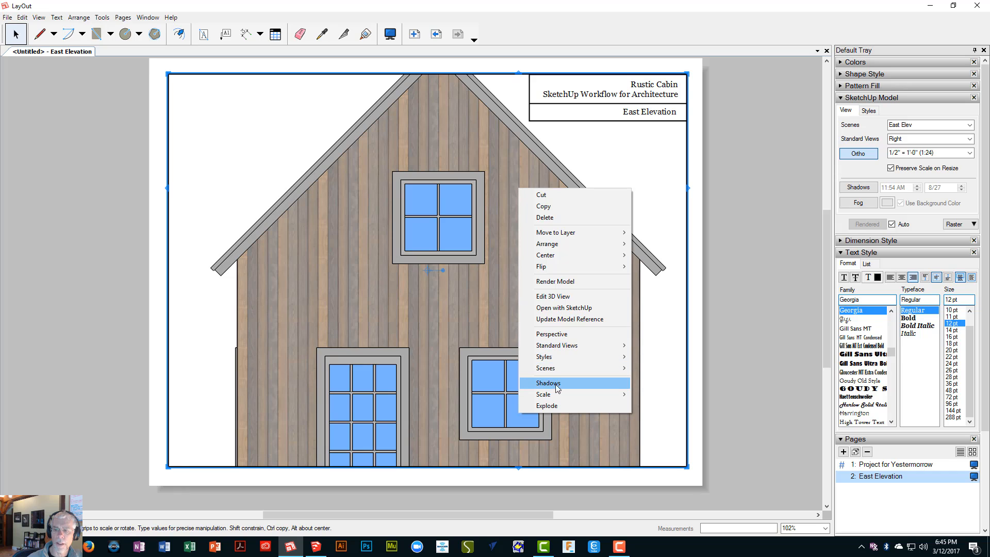
{"action": "mouse_move", "coordinate": [562, 401]}
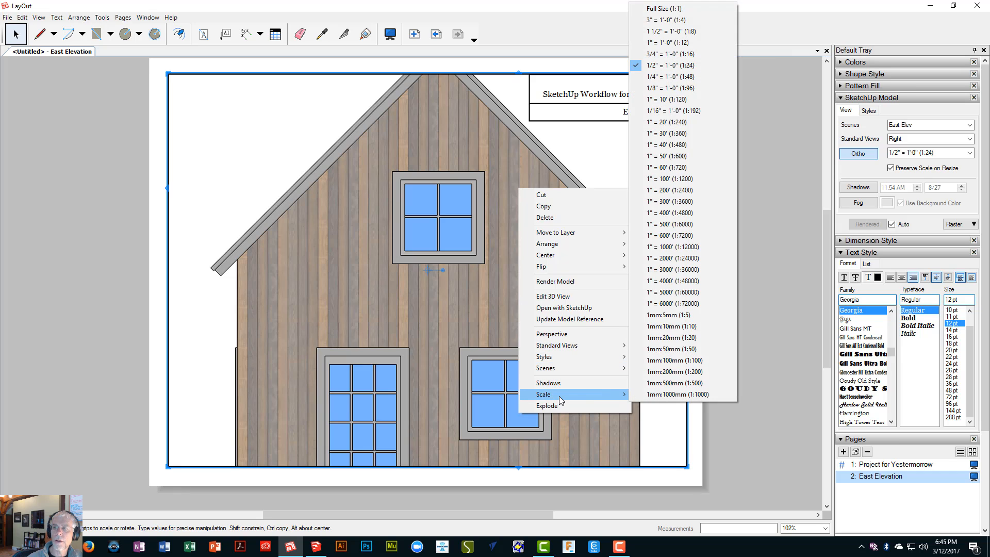
{"action": "left_click", "coordinate": [643, 77]}
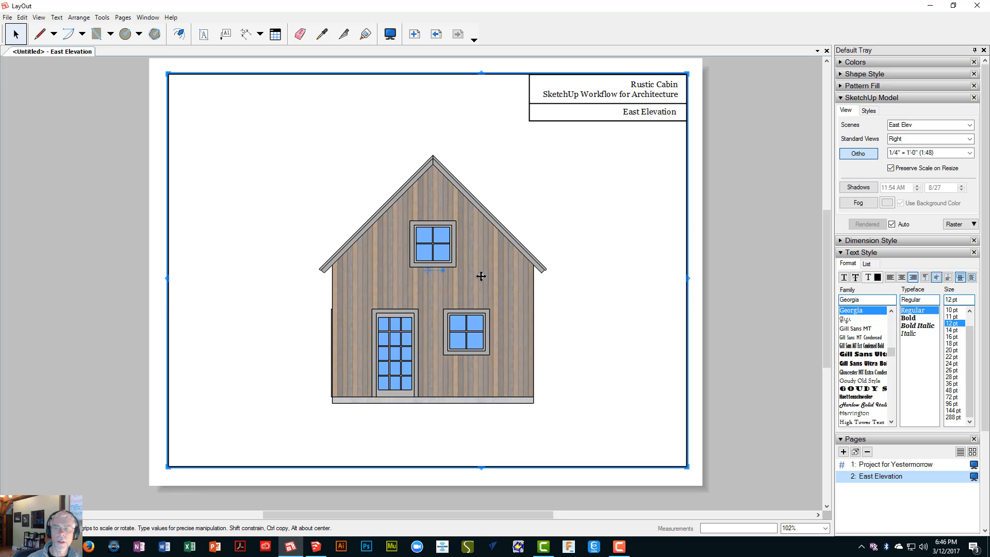
- Add a linear dimension from the wall's left corner to the left edge of the door opening, placed below the foundation
{"action": "left_click", "coordinate": [246, 35]}
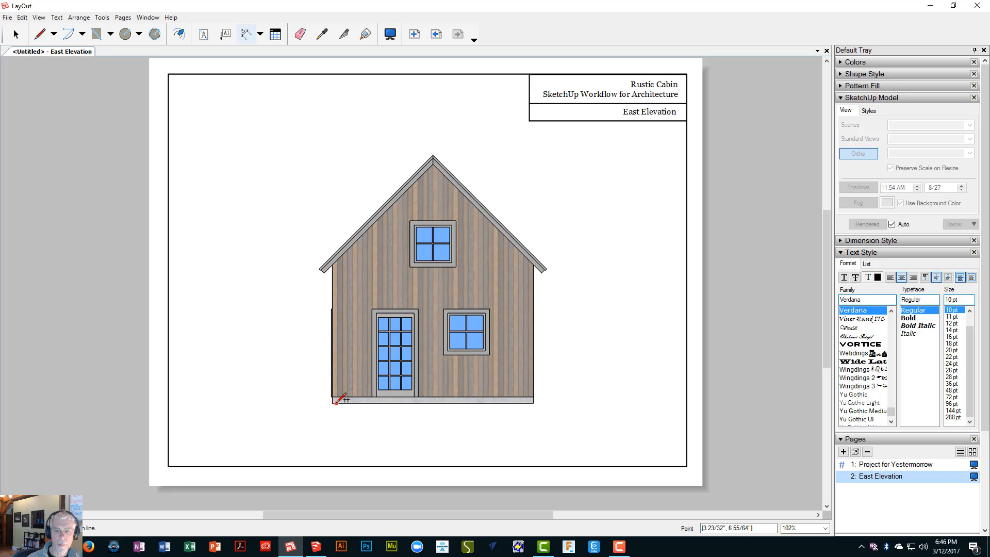
{"action": "scroll", "coordinate": [337, 396], "scroll_direction": "up", "scroll_amount": 5}
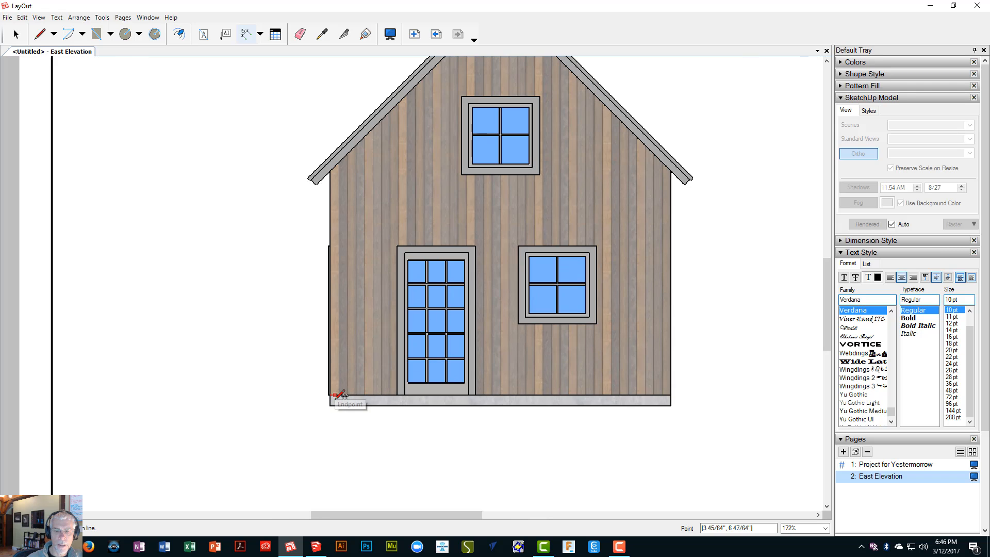
{"action": "scroll", "coordinate": [351, 392], "scroll_direction": "up", "scroll_amount": 1}
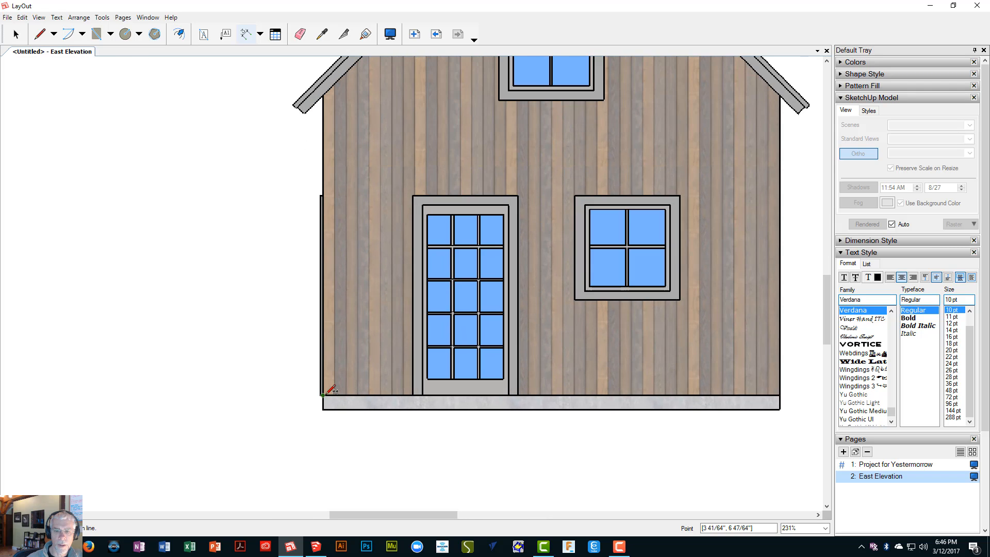
{"action": "left_click", "coordinate": [323, 395]}
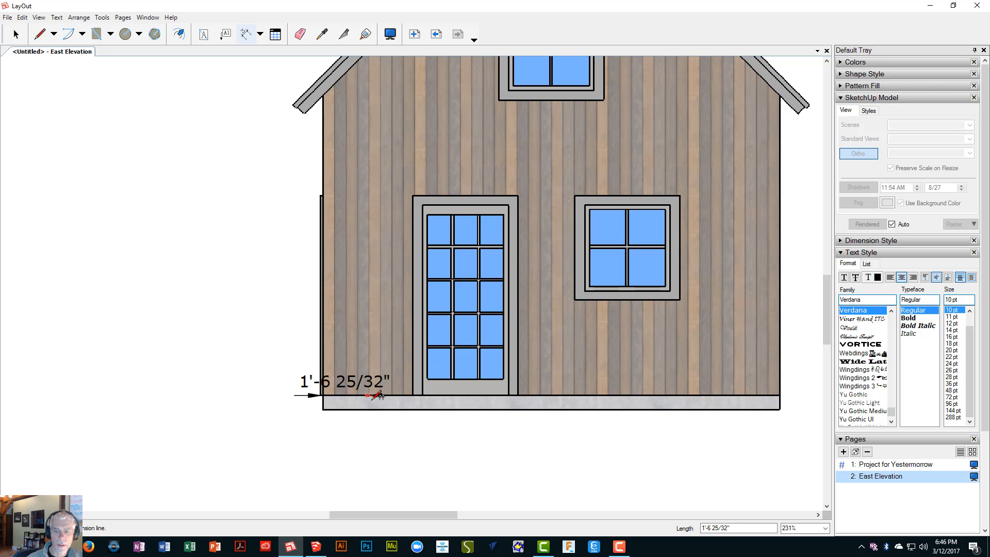
{"action": "left_click", "coordinate": [423, 395]}
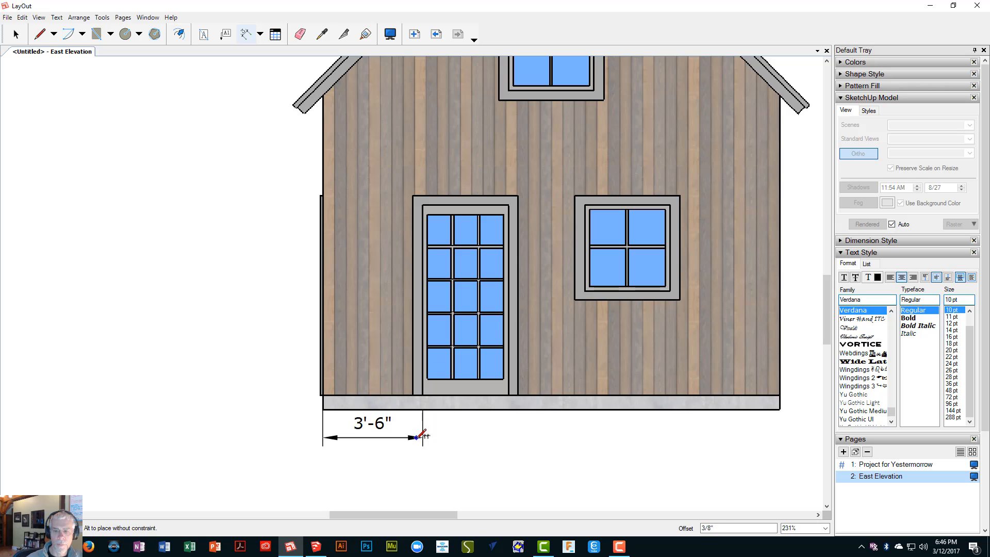
{"action": "left_click", "coordinate": [423, 441]}
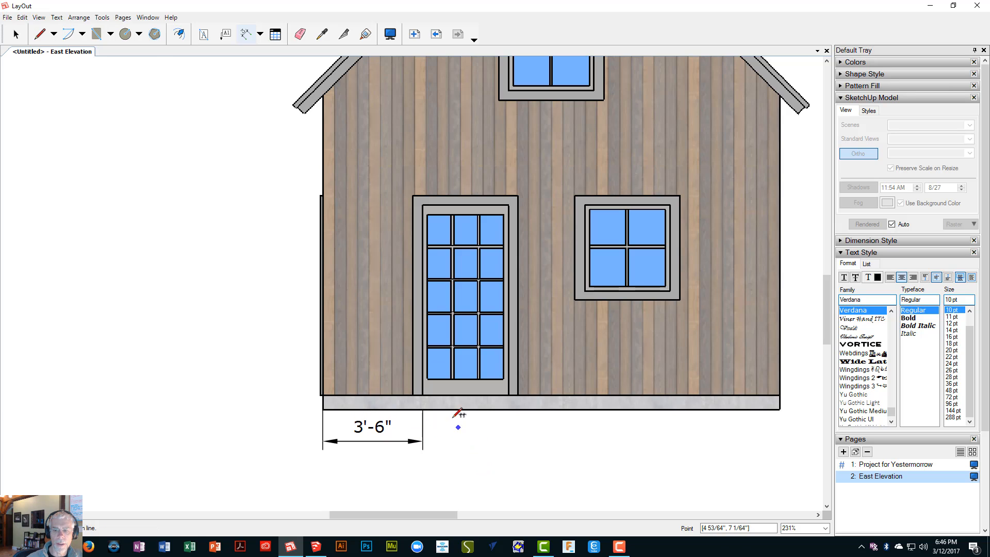
- Dimension the door opening's width and the horizontal distance from the door to the lower window, in line with the first dimension
{"action": "left_click", "coordinate": [423, 395]}
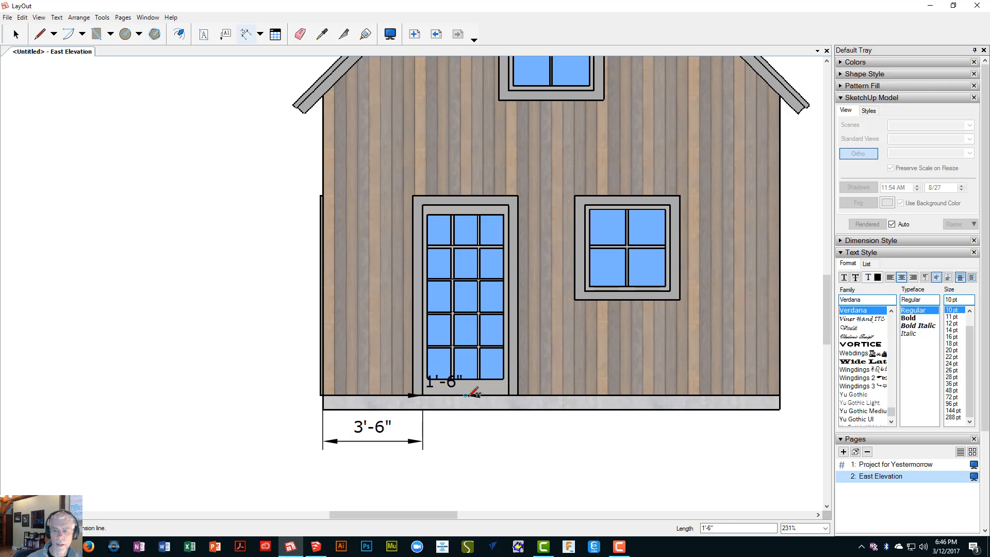
{"action": "left_click", "coordinate": [510, 395]}
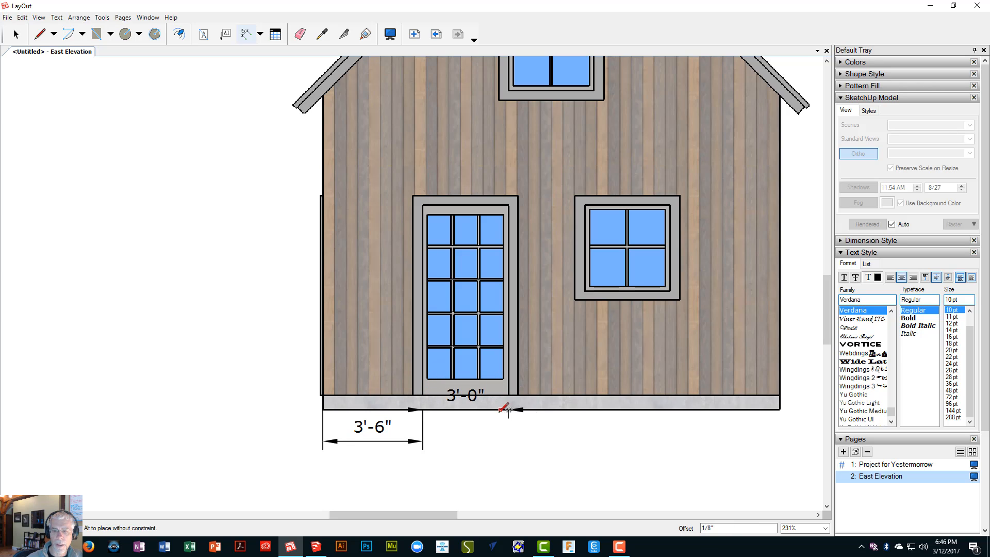
{"action": "left_click", "coordinate": [423, 439]}
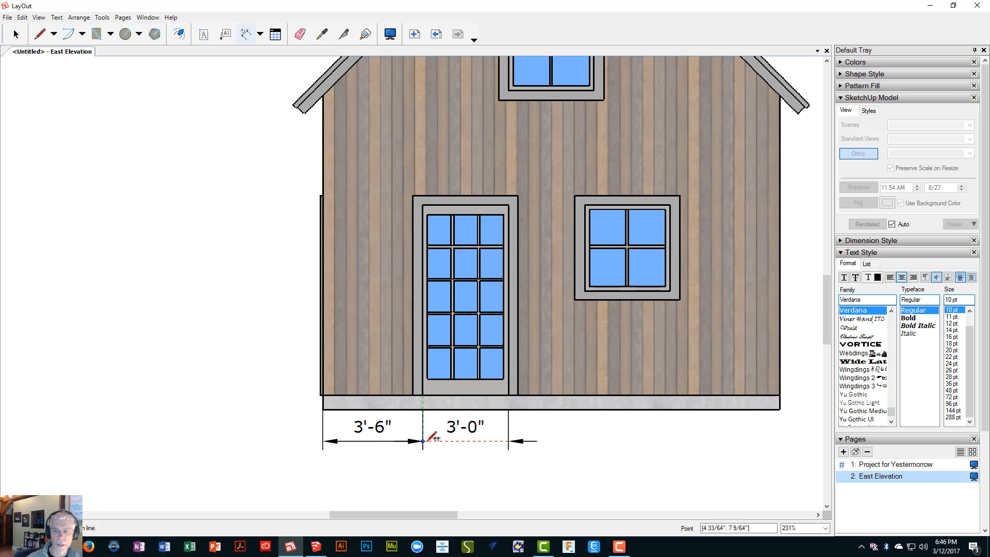
{"action": "left_click", "coordinate": [508, 395]}
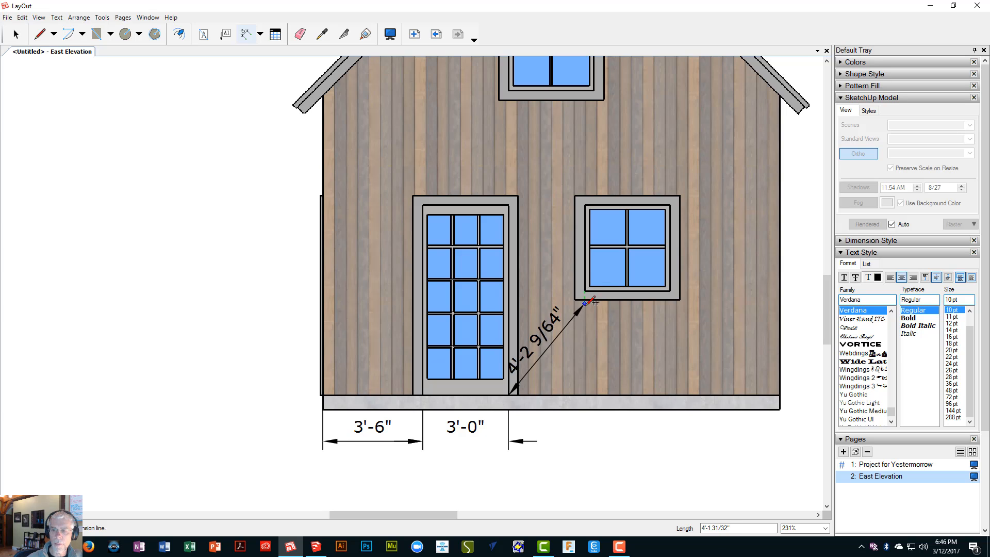
{"action": "left_click", "coordinate": [585, 395]}
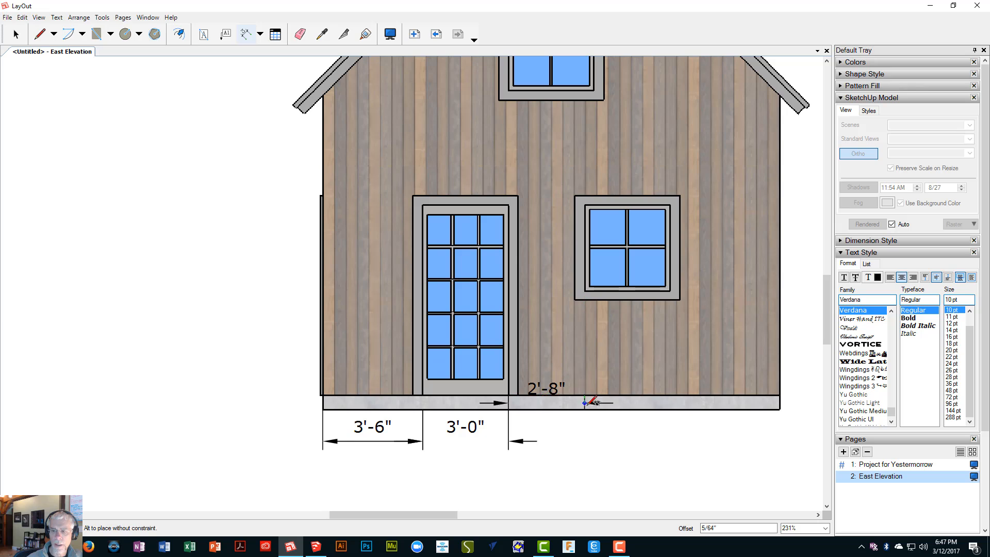
{"action": "left_click", "coordinate": [586, 441]}
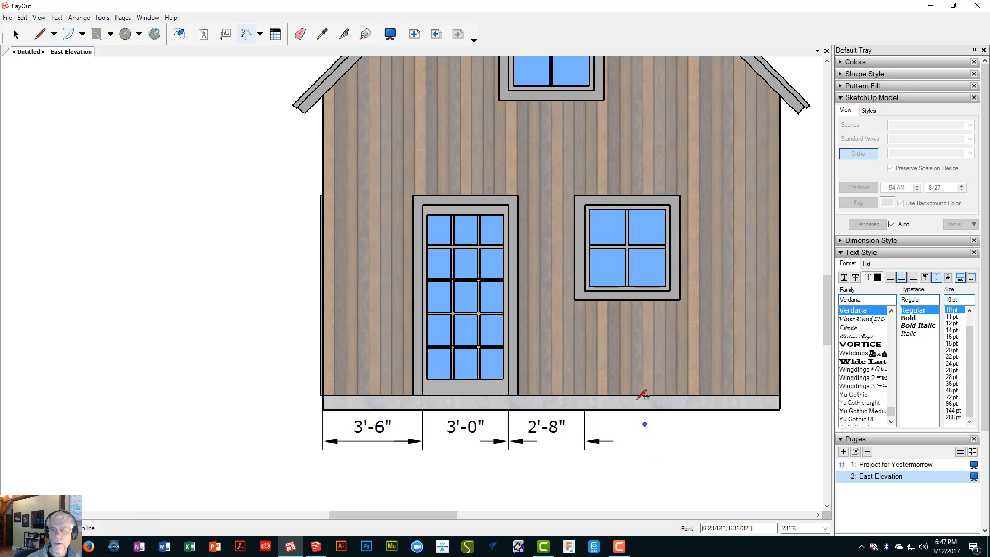
- Dimension the lower window's width and the distance from the window to the wall's right corner, continuing the dimension string below the foundation
{"action": "left_click", "coordinate": [585, 408]}
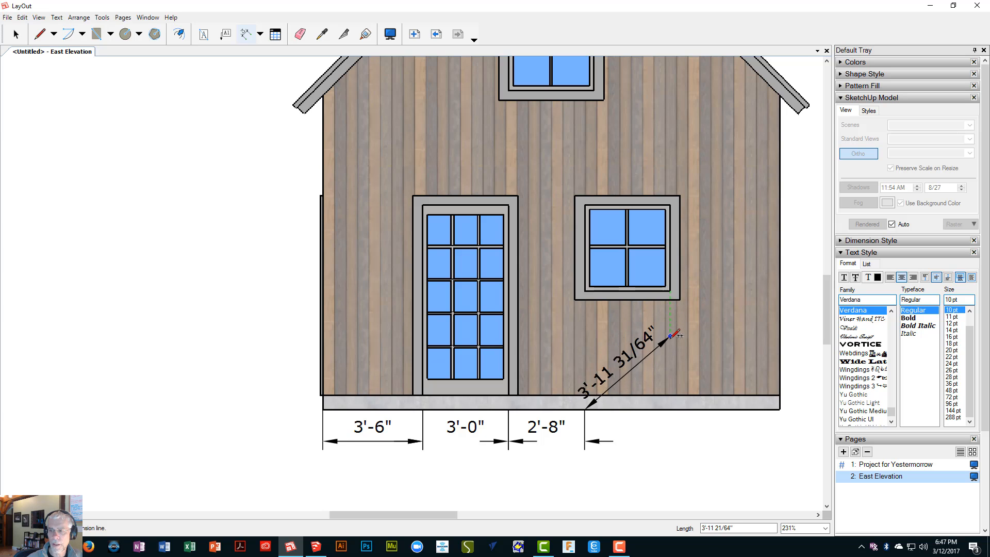
{"action": "left_click", "coordinate": [670, 409]}
{"action": "left_click", "coordinate": [670, 436]}
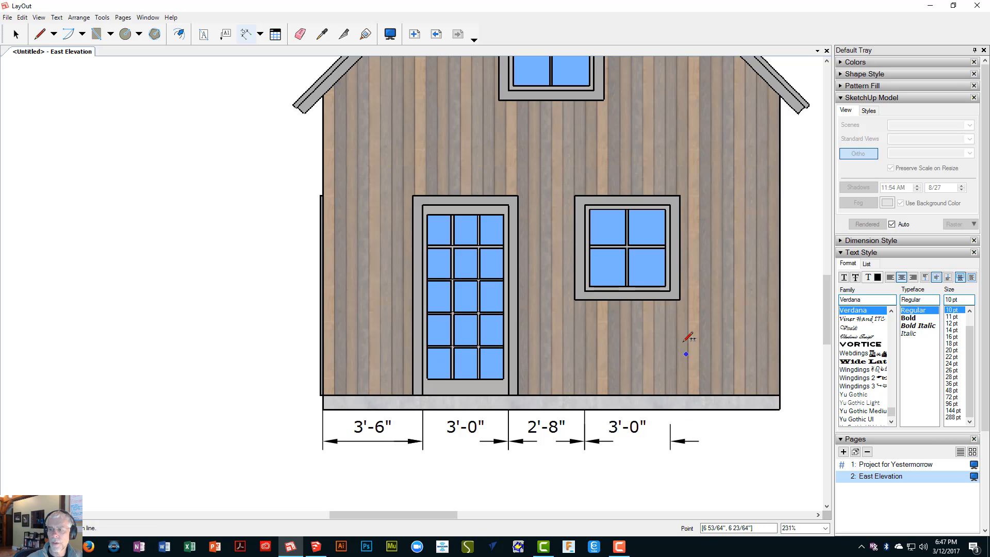
{"action": "left_click", "coordinate": [670, 409]}
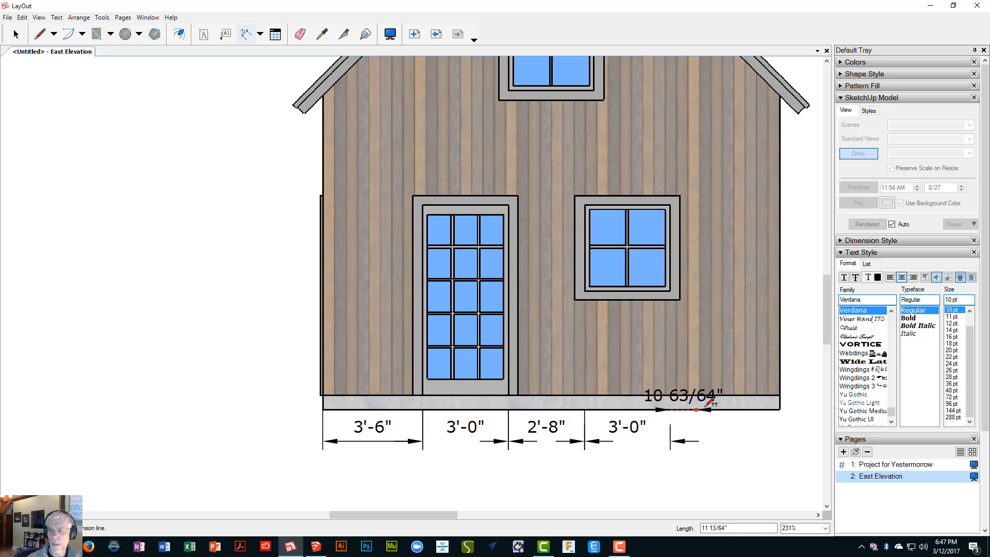
{"action": "left_click", "coordinate": [780, 409]}
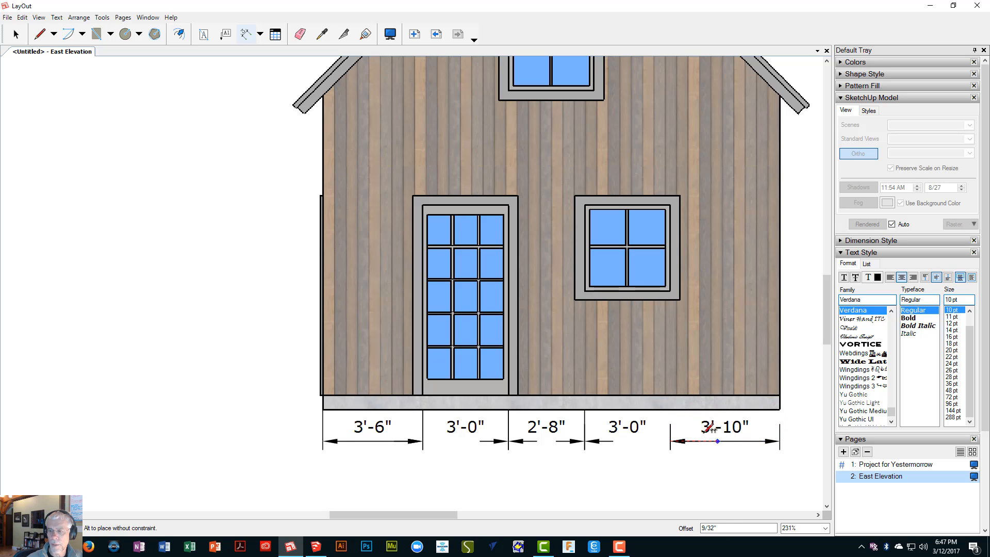
{"action": "left_click", "coordinate": [676, 438]}
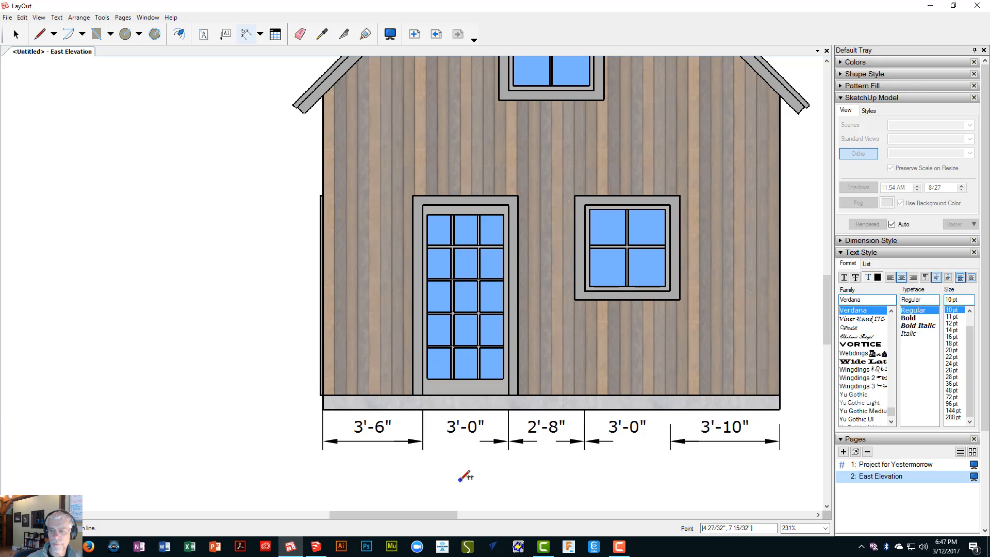
{"action": "scroll", "coordinate": [461, 444], "scroll_direction": "down", "scroll_amount": 2}
{"action": "mouse_move", "coordinate": [490, 443]}
{"action": "middle_mouse_down"}
{"action": "mouse_move", "coordinate": [387, 333]}
{"action": "mouse_move", "coordinate": [377, 350]}
{"action": "middle_mouse_up"}
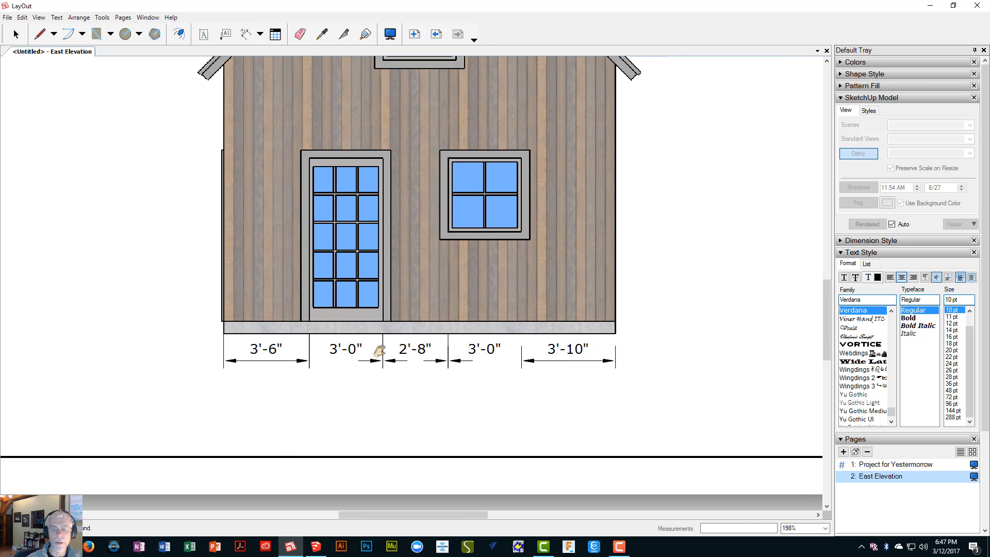
- Stop dimensioning, bring up the dimension style settings, and collapse the SketchUp model, text style, page and layer settings
{"action": "scroll", "coordinate": [440, 370], "scroll_direction": "down", "scroll_amount": 1}
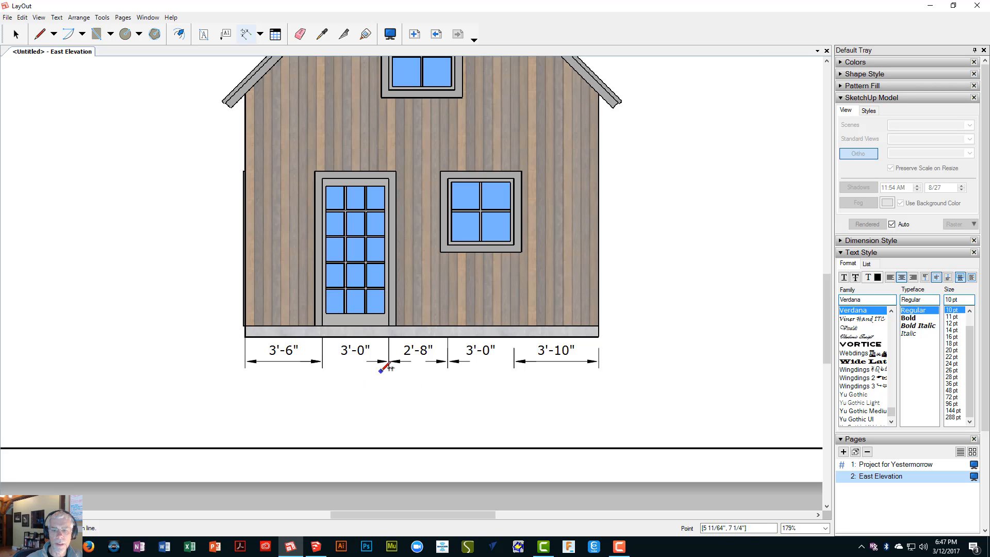
{"action": "key", "text": "space"}
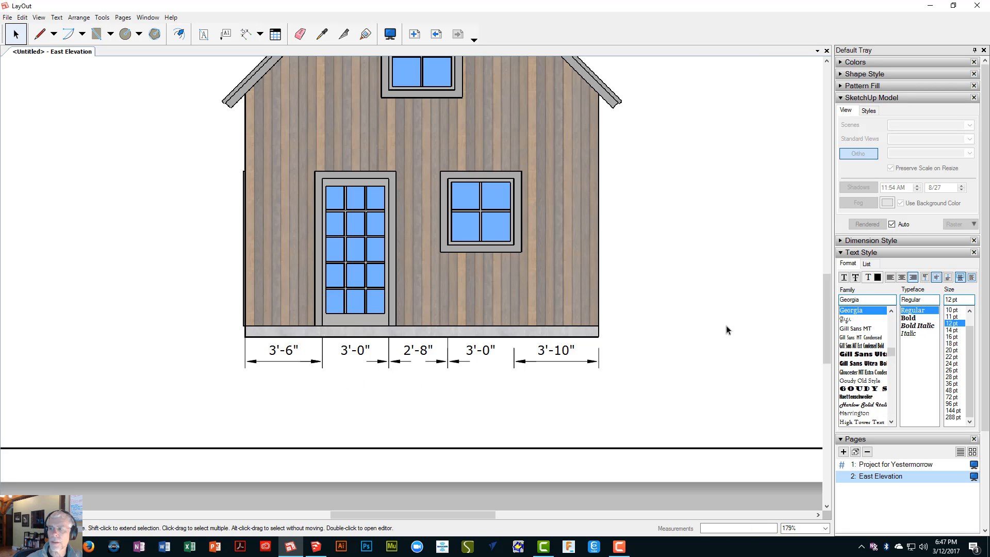
{"action": "left_click", "coordinate": [895, 241]}
{"action": "left_click", "coordinate": [886, 99]}
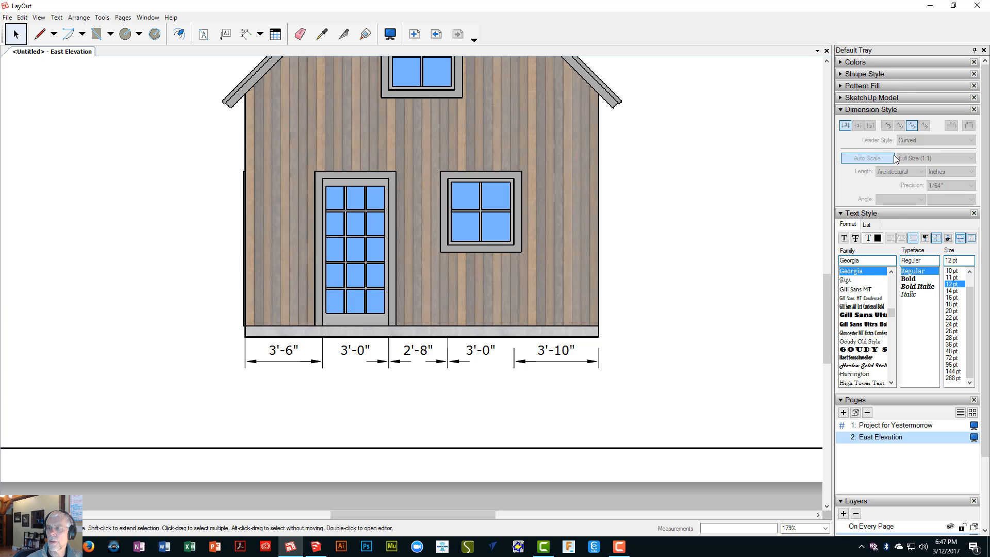
{"action": "left_click", "coordinate": [888, 214]}
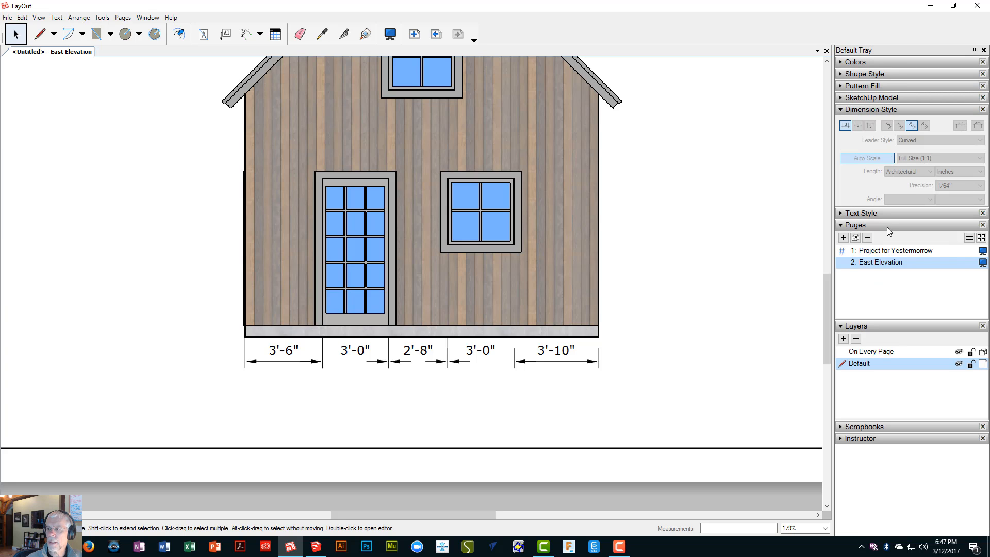
{"action": "left_click", "coordinate": [886, 225]}
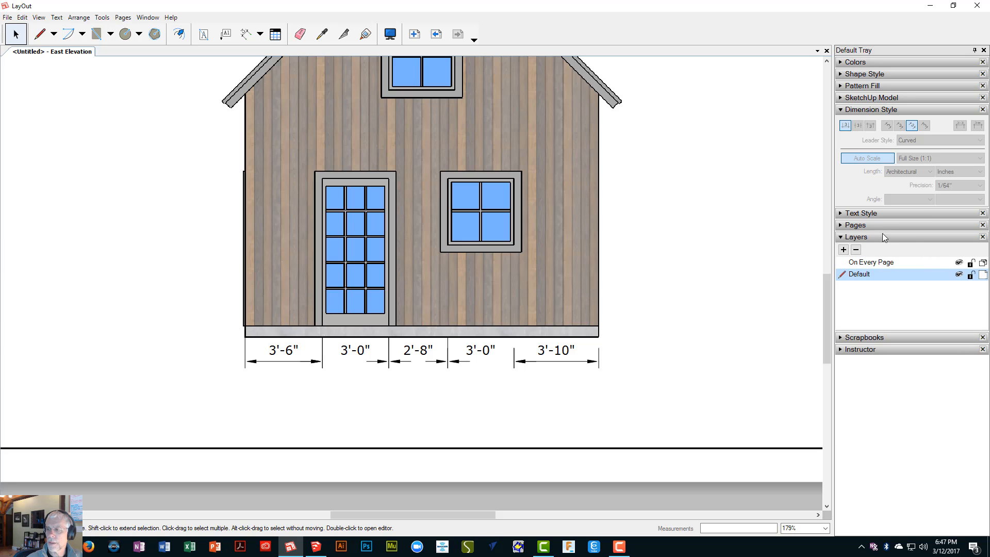
{"action": "left_click", "coordinate": [883, 235]}
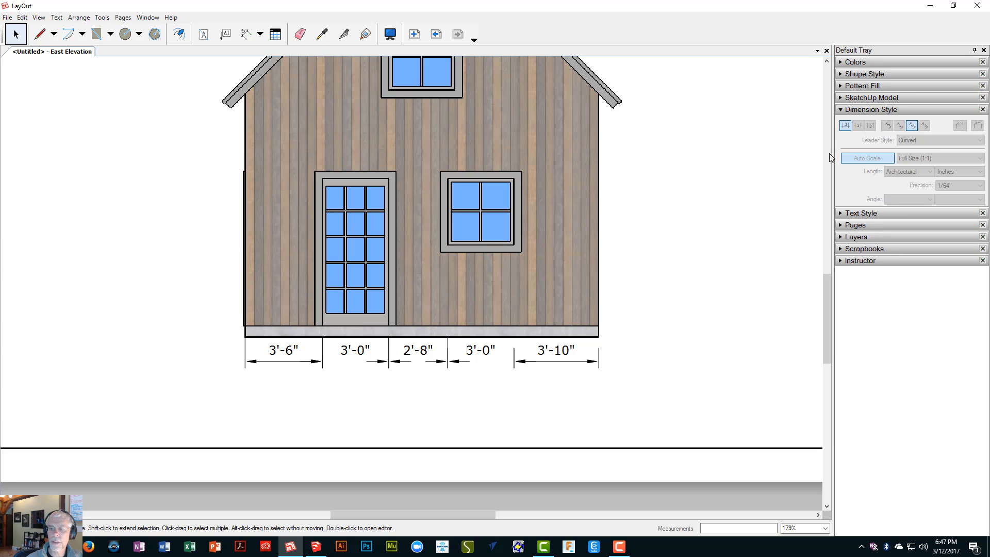
- Center the text on the dimension line for all five dimensions in the string below the foundation
{"action": "left_click", "coordinate": [281, 361]}
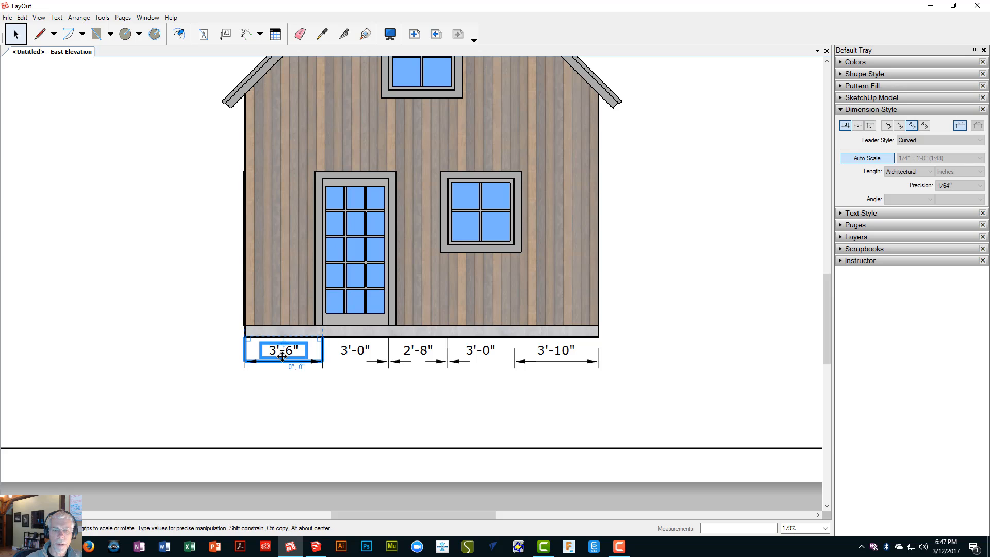
{"action": "left_click", "coordinate": [360, 355], "text": "shift"}
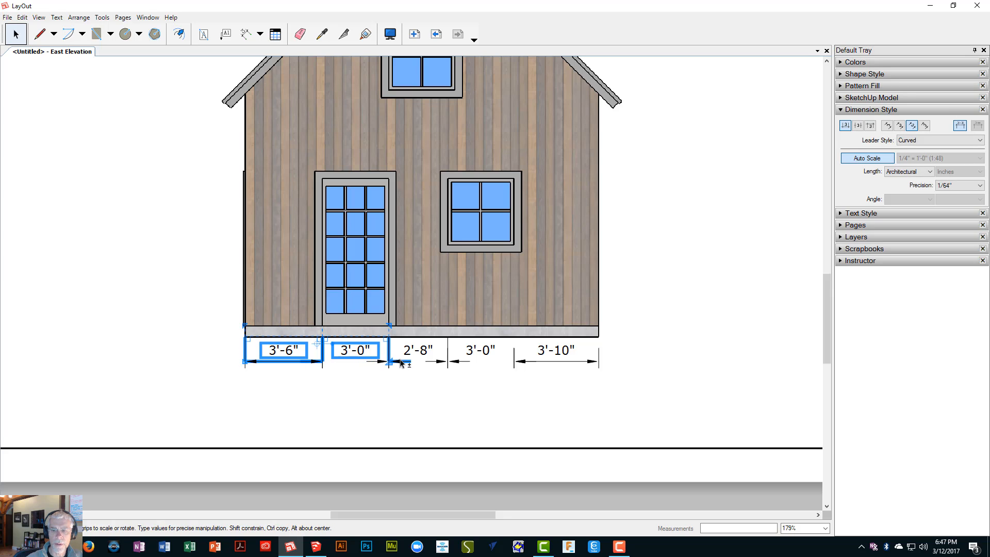
{"action": "left_click", "coordinate": [417, 356], "text": "shift"}
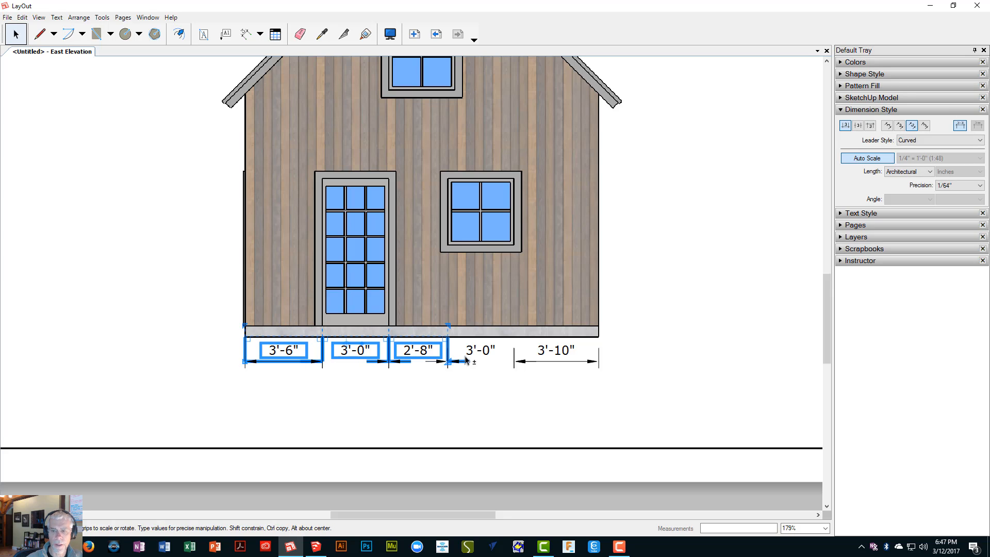
{"action": "left_click", "coordinate": [483, 356], "text": "shift"}
{"action": "left_click", "coordinate": [575, 356], "text": "shift"}
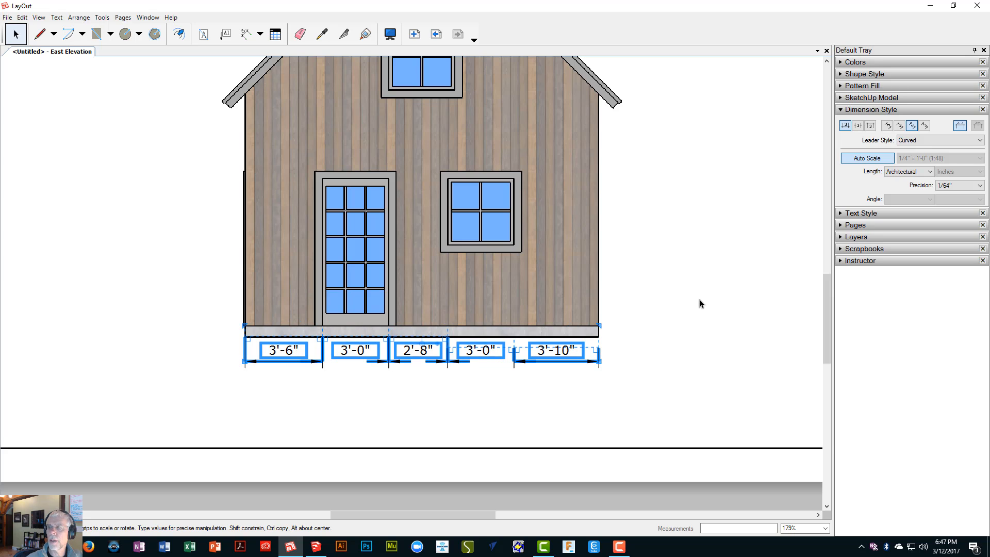
{"action": "left_click", "coordinate": [859, 128]}
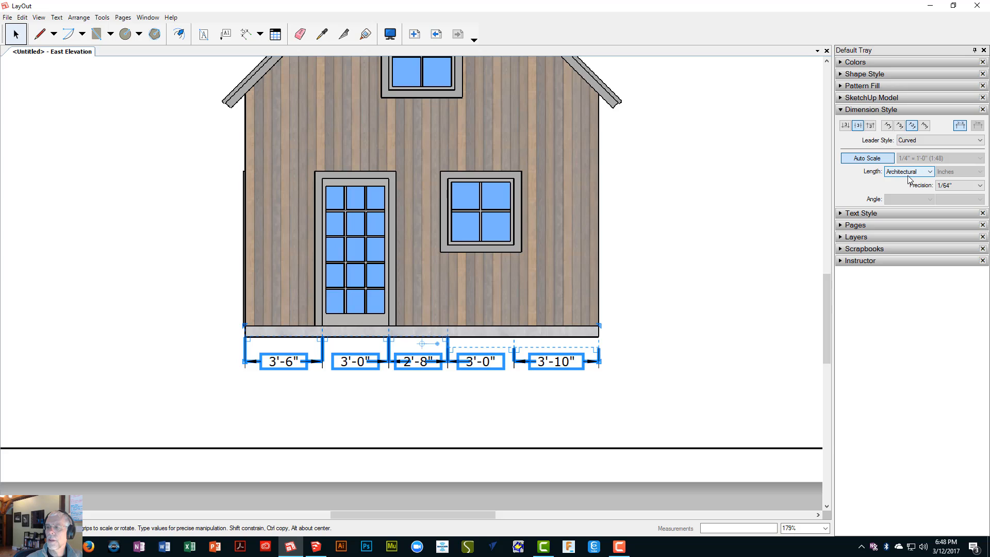
- Change the start and end arrows of the five selected dimensions to slash tick marks
{"action": "left_click", "coordinate": [883, 75]}
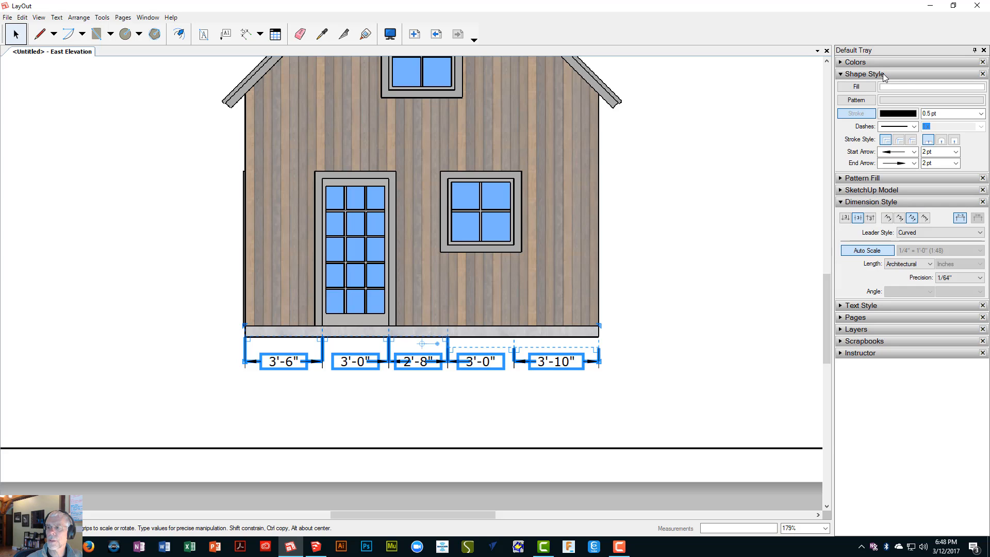
{"action": "left_click", "coordinate": [914, 153]}
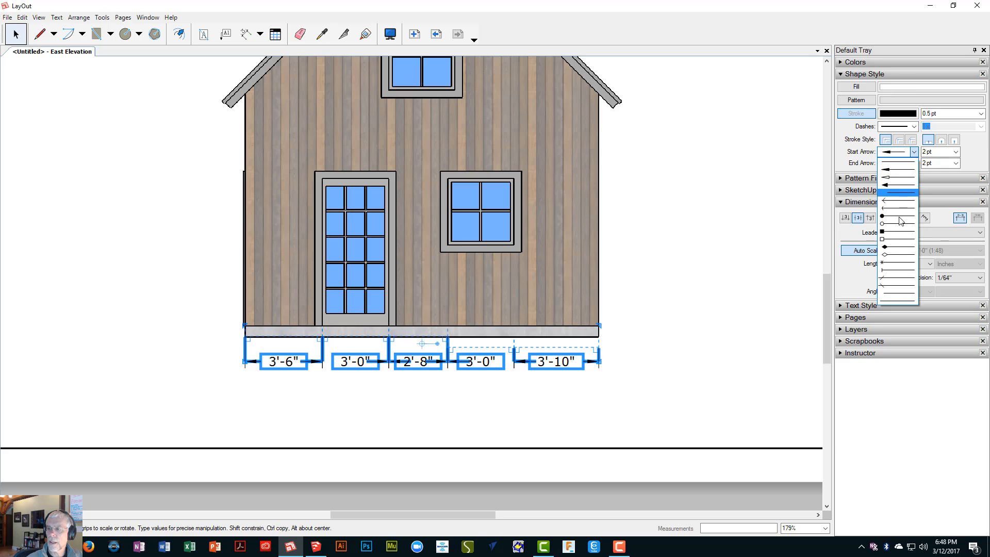
{"action": "left_click", "coordinate": [887, 278]}
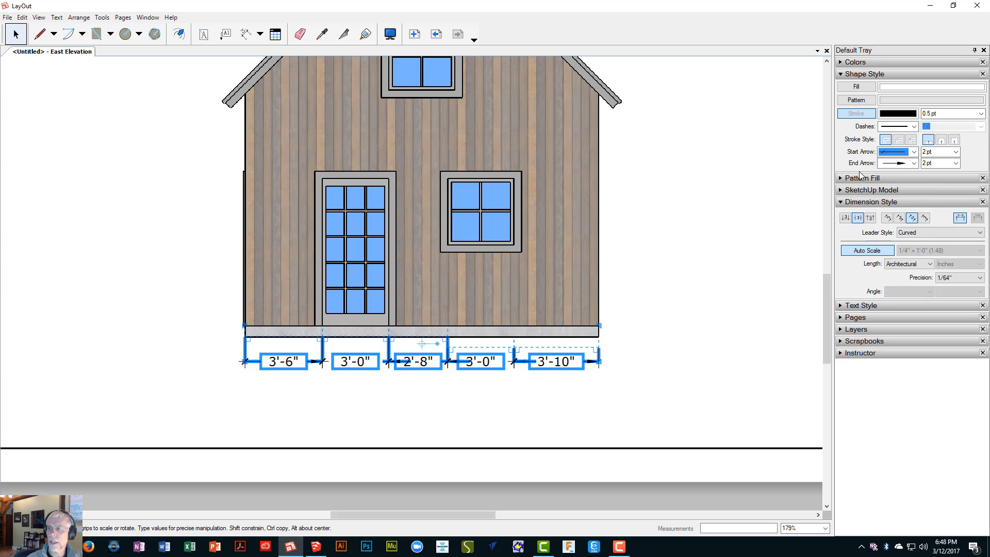
{"action": "left_click", "coordinate": [916, 164]}
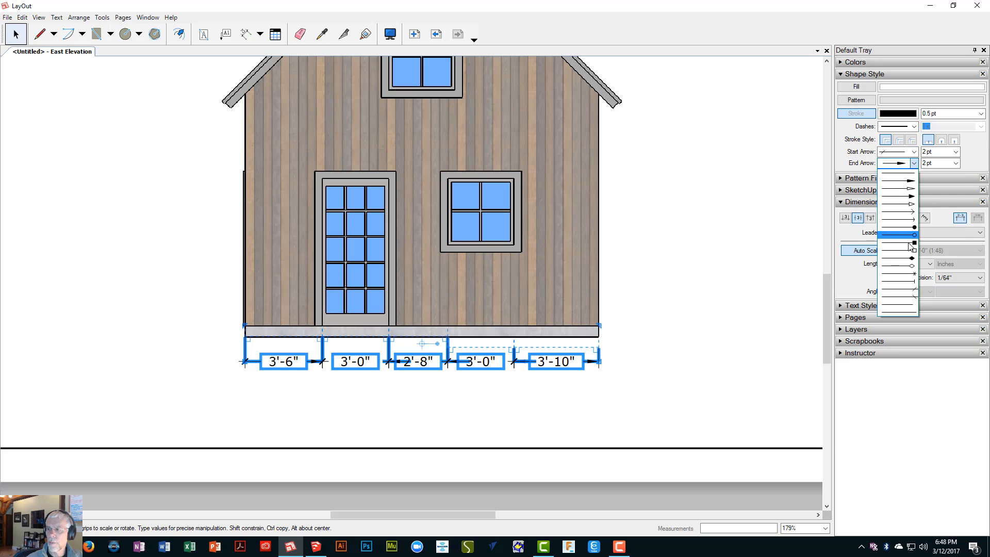
{"action": "left_click", "coordinate": [906, 290]}
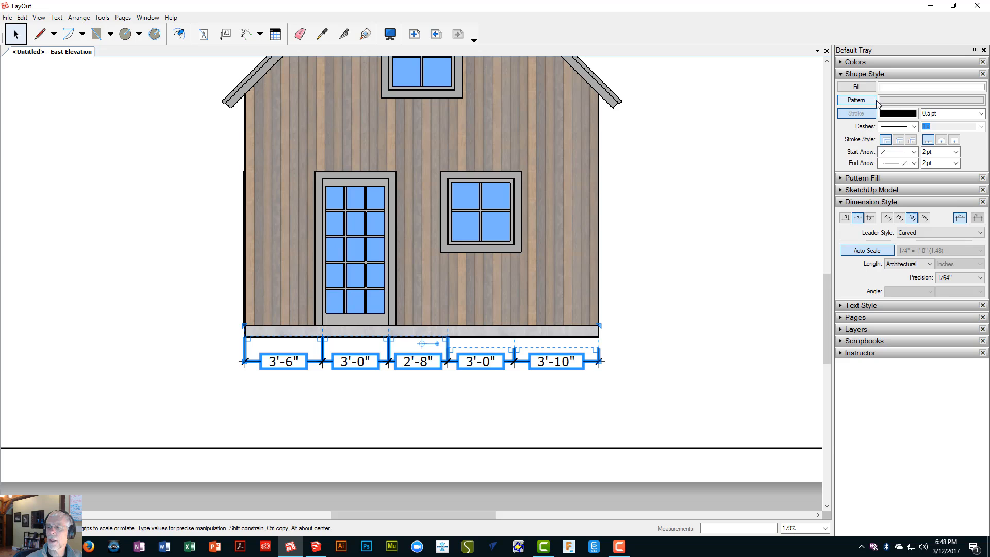
{"action": "left_click", "coordinate": [866, 75]}
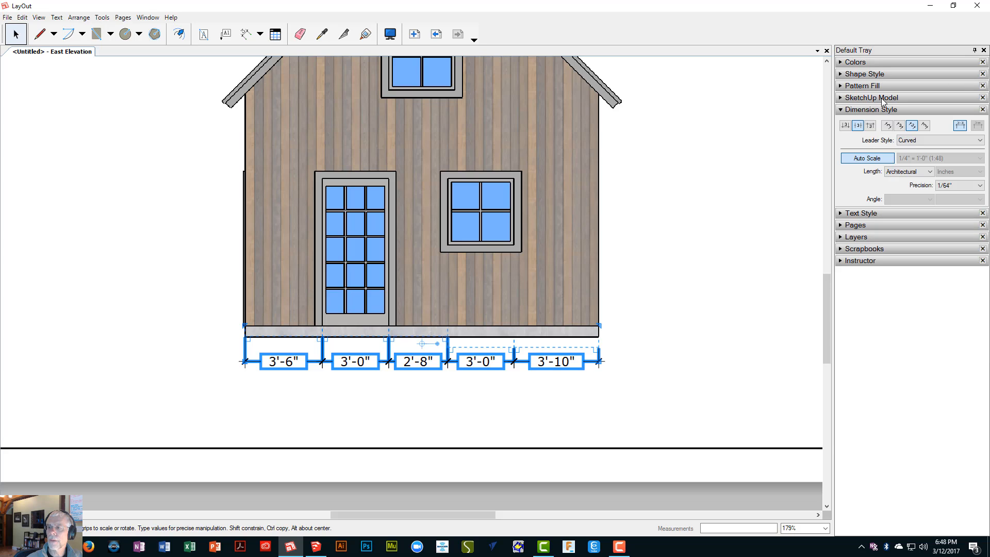
- Set the text of the five selected dimensions to the Calibri Light font, then deselect them
{"action": "left_click", "coordinate": [861, 213]}
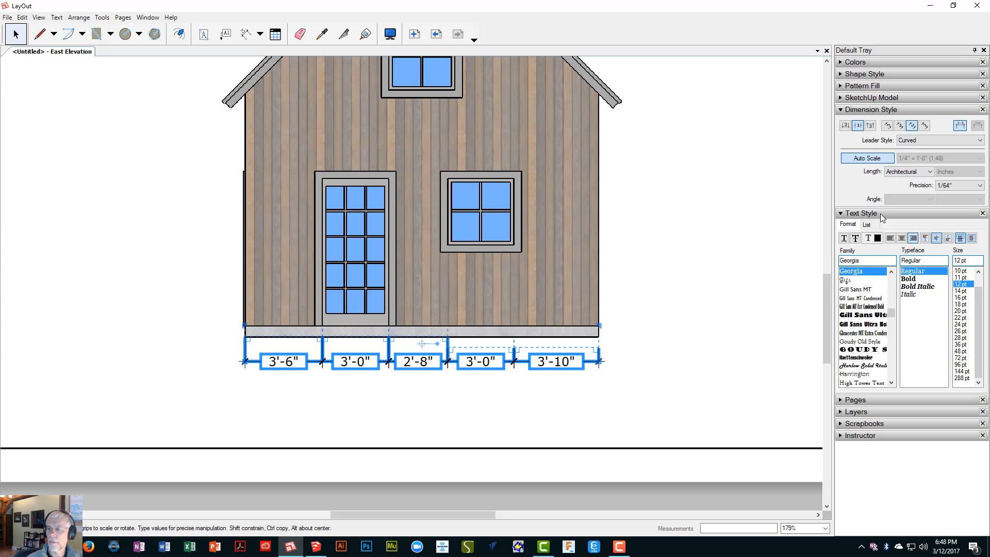
{"action": "left_click_drag", "start_coordinate": [896, 303], "coordinate": [894, 294]}
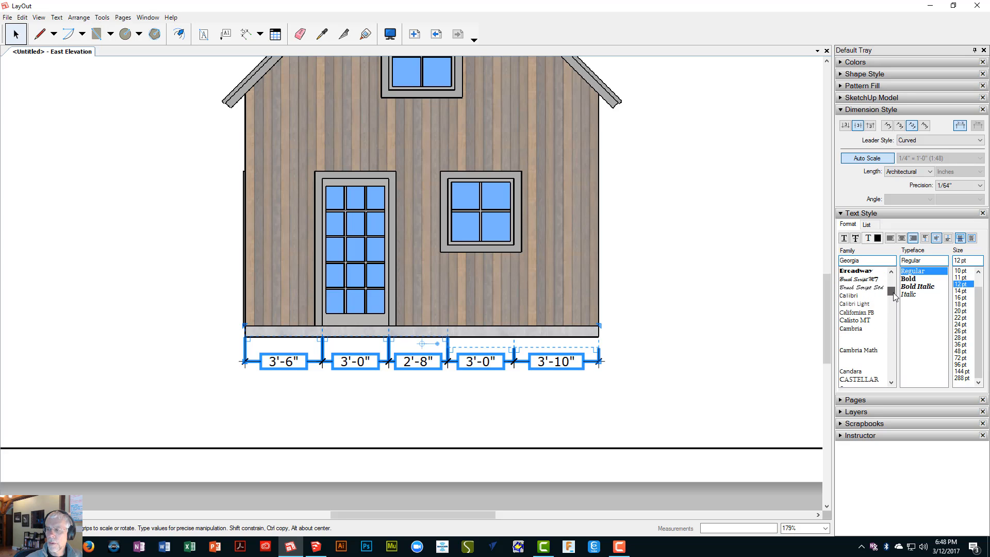
{"action": "left_click", "coordinate": [850, 297]}
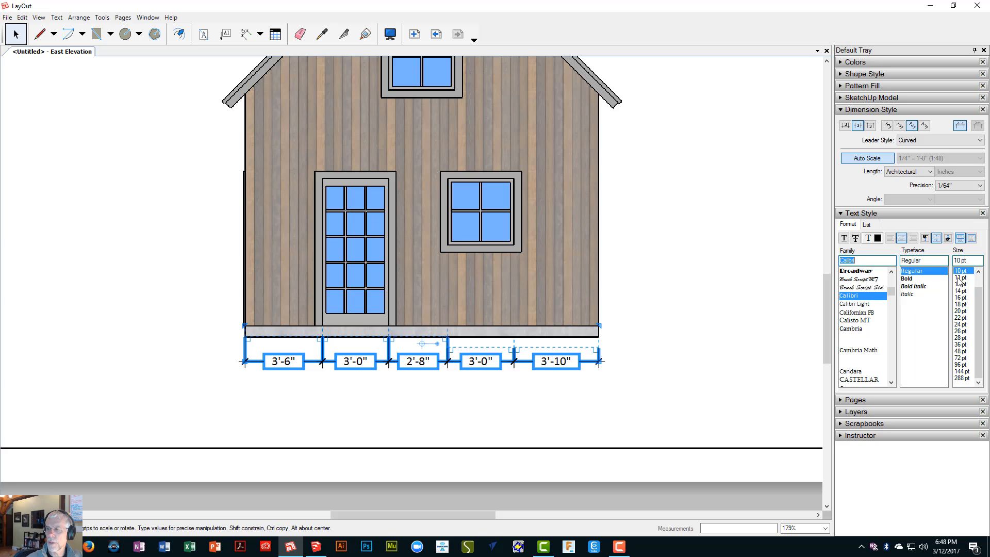
{"action": "left_click", "coordinate": [867, 306]}
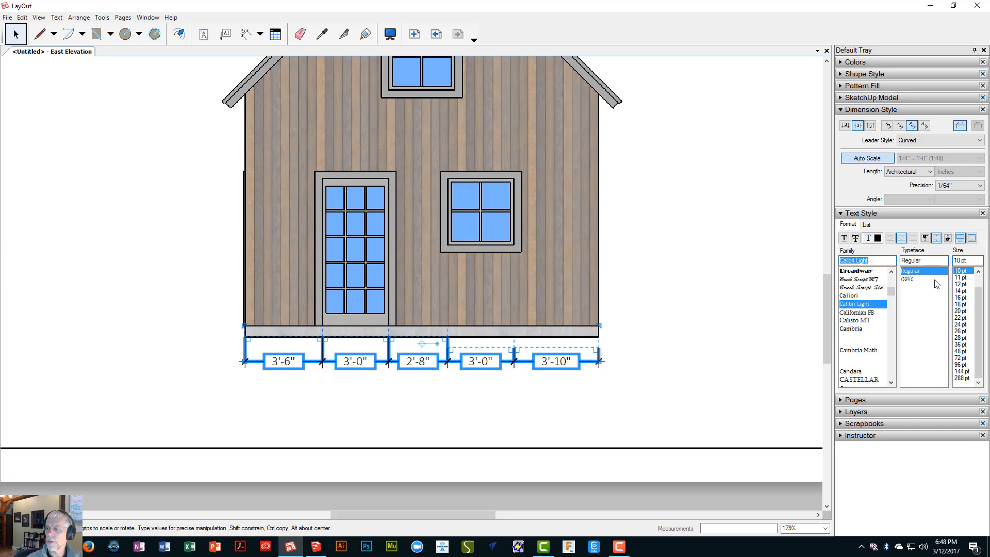
{"action": "left_click", "coordinate": [665, 285]}
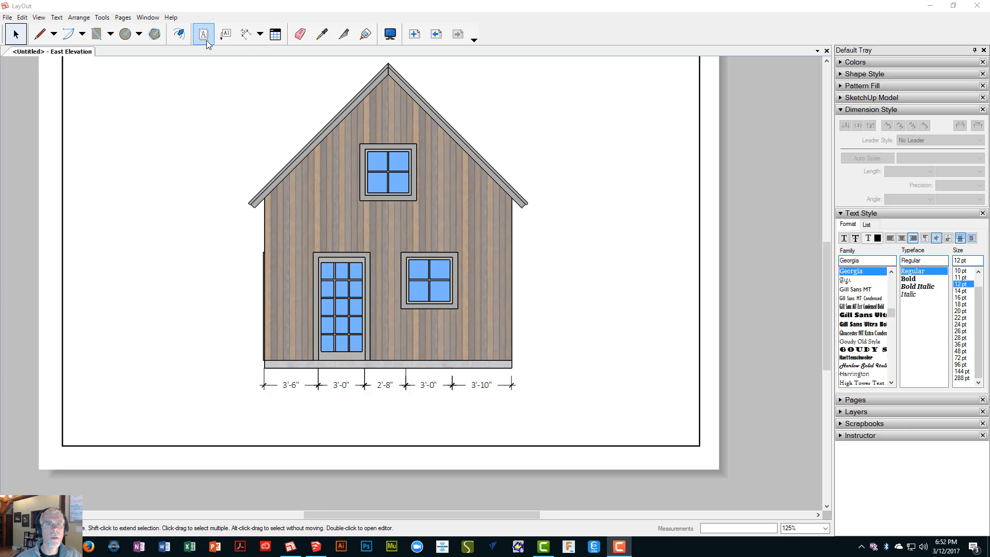
- Add an overall linear dimension between the foundation's left and right corners, placed below the existing dimension string
{"action": "left_click", "coordinate": [246, 34]}
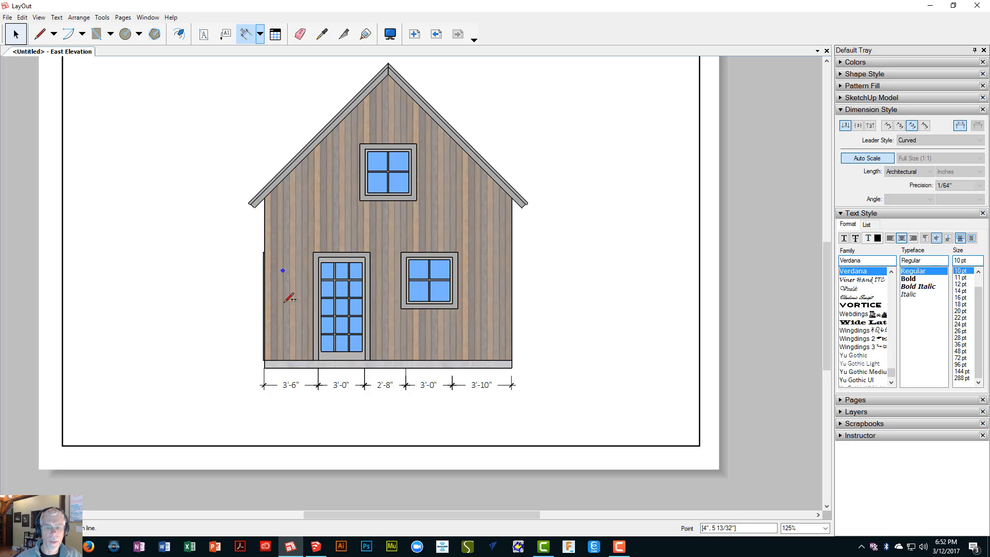
{"action": "left_click", "coordinate": [265, 367]}
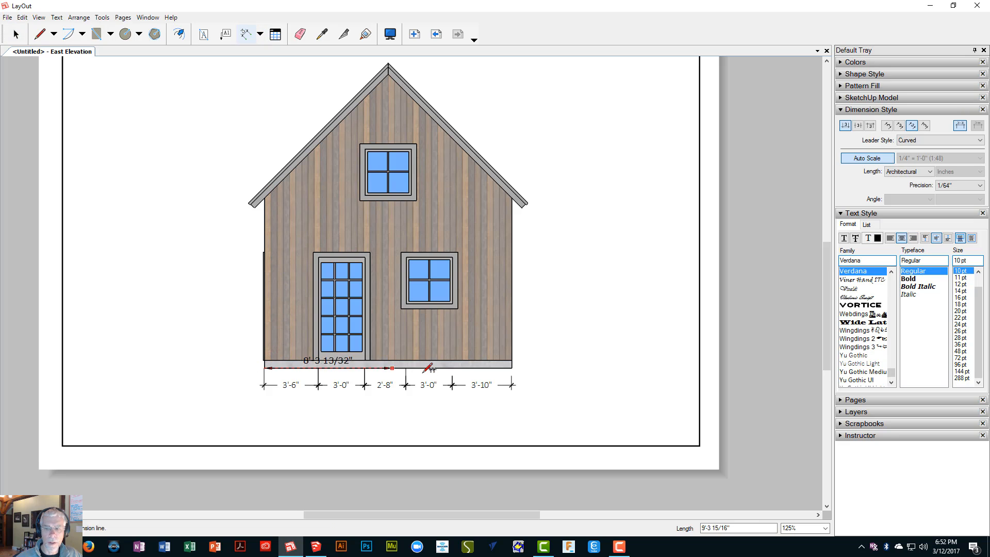
{"action": "left_click", "coordinate": [512, 368]}
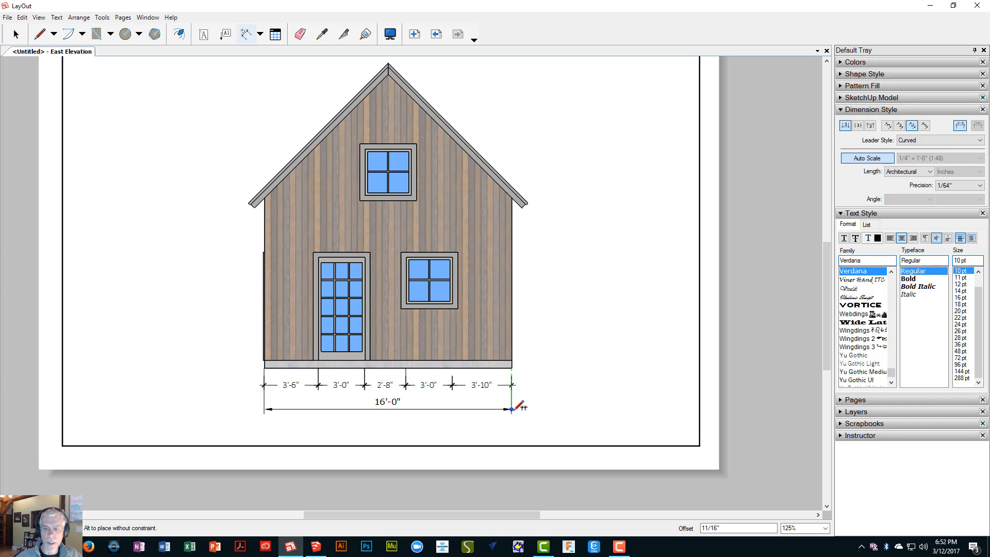
{"action": "left_click", "coordinate": [512, 410]}
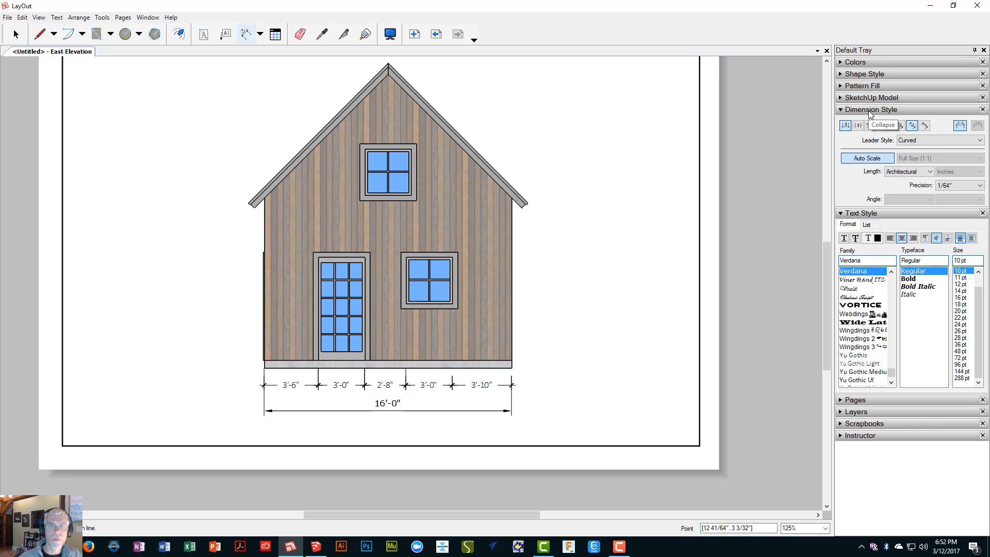
- Copy the style of the leftmost dimension in the string onto the overall width dimension with the Style tool
{"action": "left_click", "coordinate": [321, 35]}
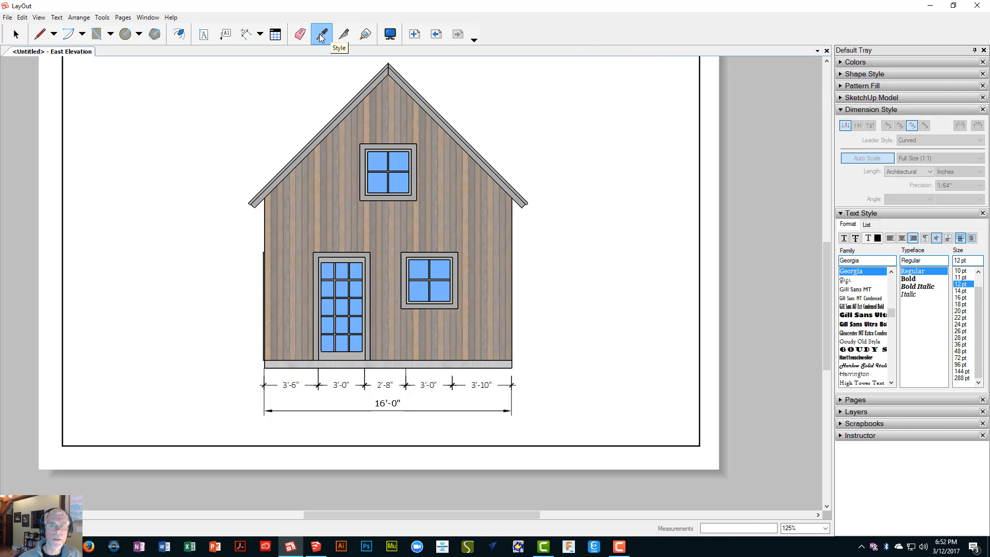
{"action": "left_click", "coordinate": [293, 385]}
{"action": "left_click", "coordinate": [393, 402]}
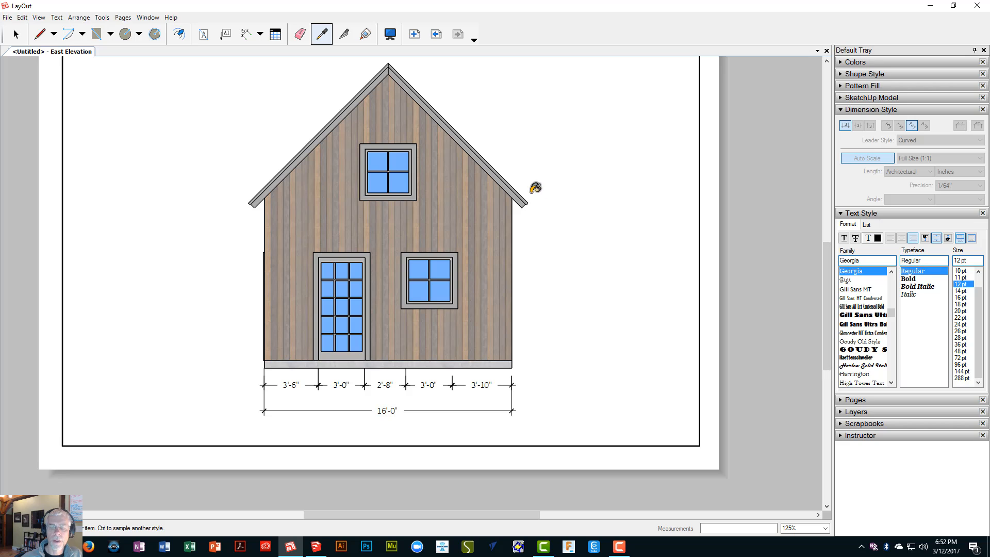
- Dimension the right wall's height from the top of the foundation to the roof's underside, placed outside the roof overhang
{"action": "left_click", "coordinate": [246, 34]}
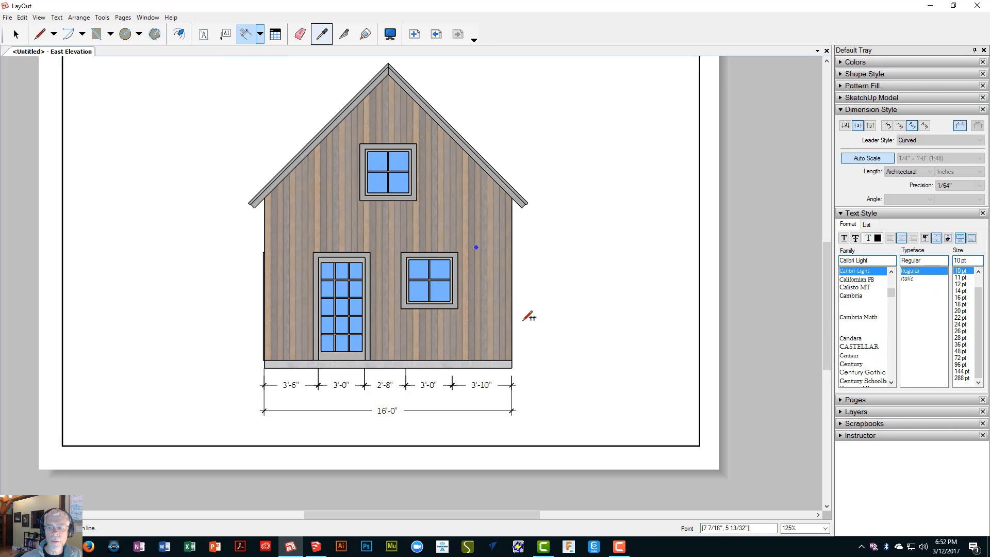
{"action": "left_click", "coordinate": [512, 360]}
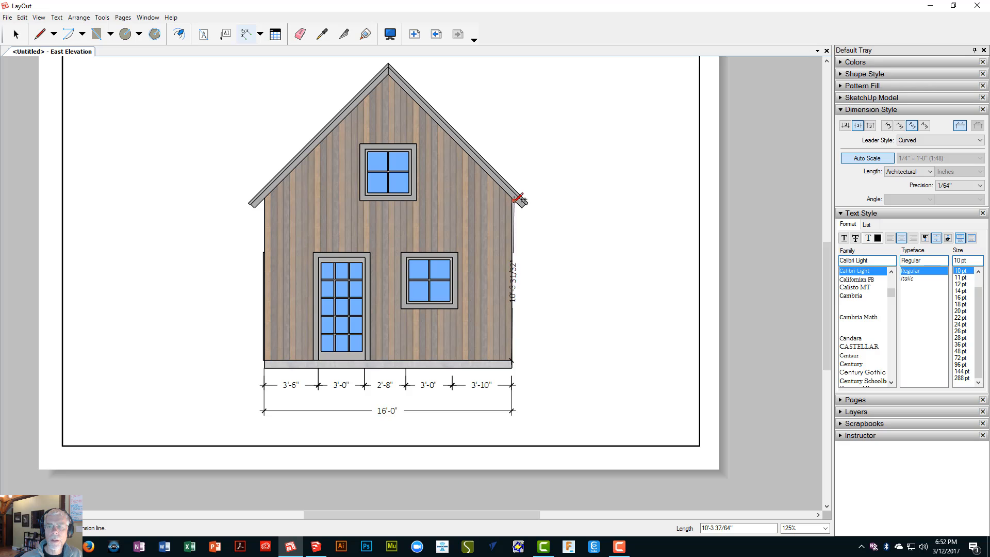
{"action": "scroll", "coordinate": [518, 196], "scroll_direction": "up", "scroll_amount": 2}
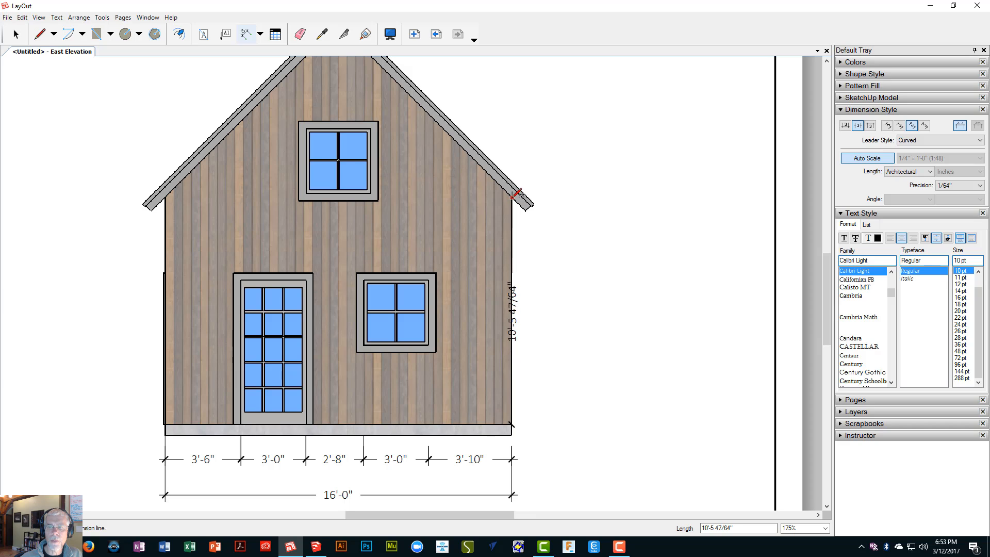
{"action": "left_click", "coordinate": [514, 195]}
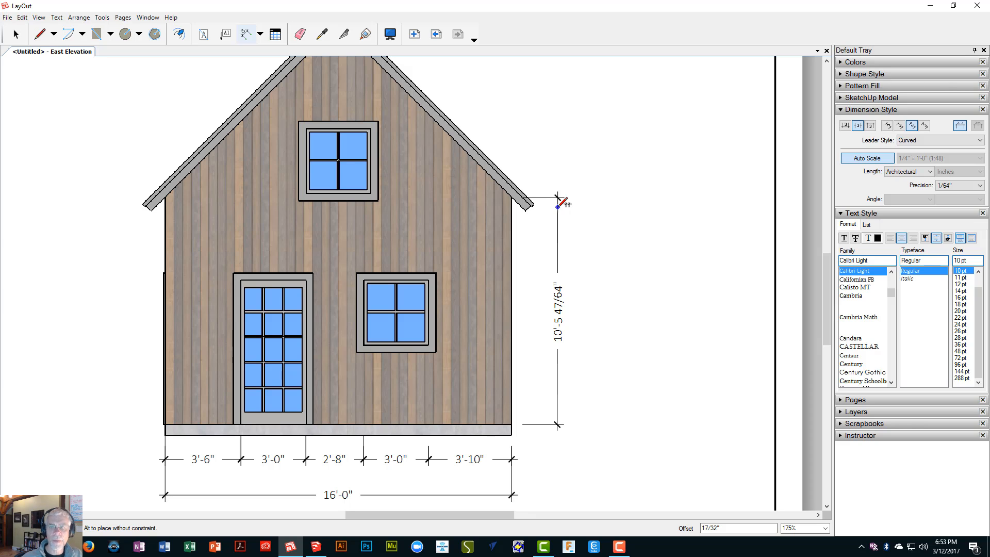
{"action": "left_click", "coordinate": [559, 228]}
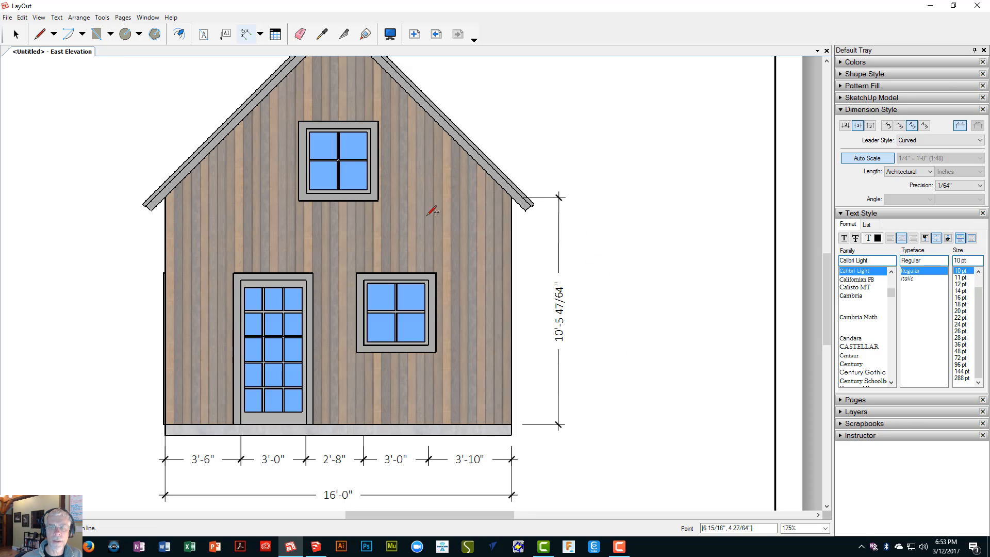
- Open the text of the vertical wall height dimension for editing
{"action": "left_click", "coordinate": [15, 34]}
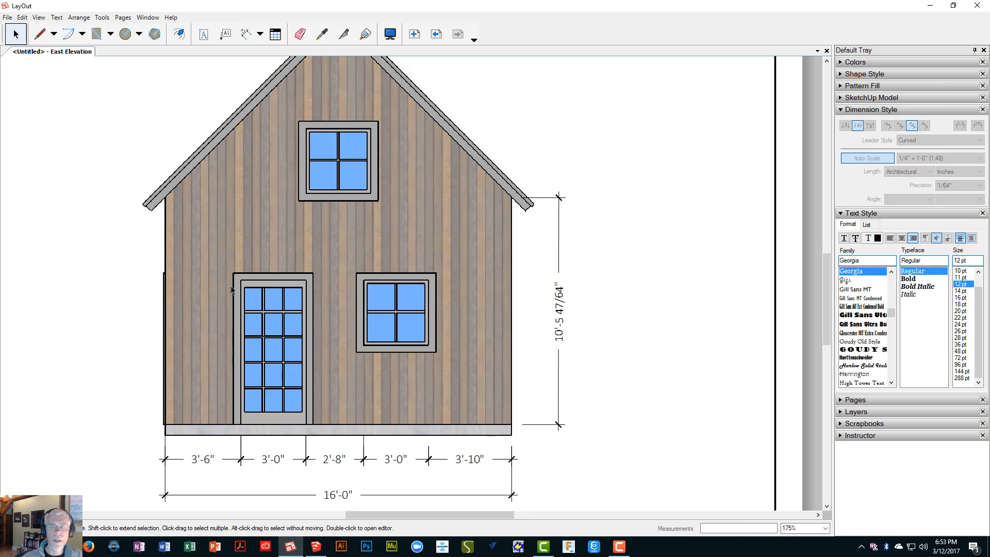
{"action": "left_click", "coordinate": [561, 316]}
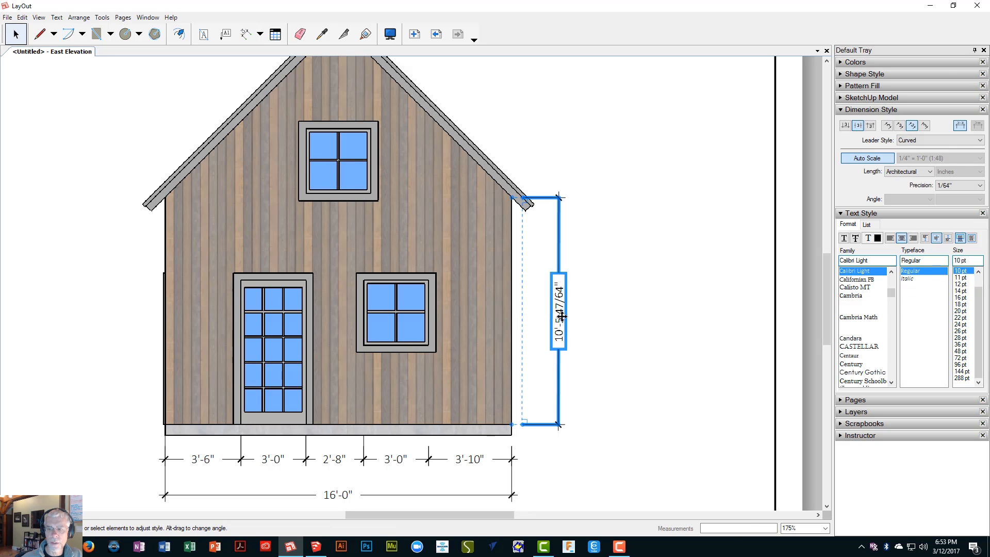
{"action": "double_click", "coordinate": [561, 316]}
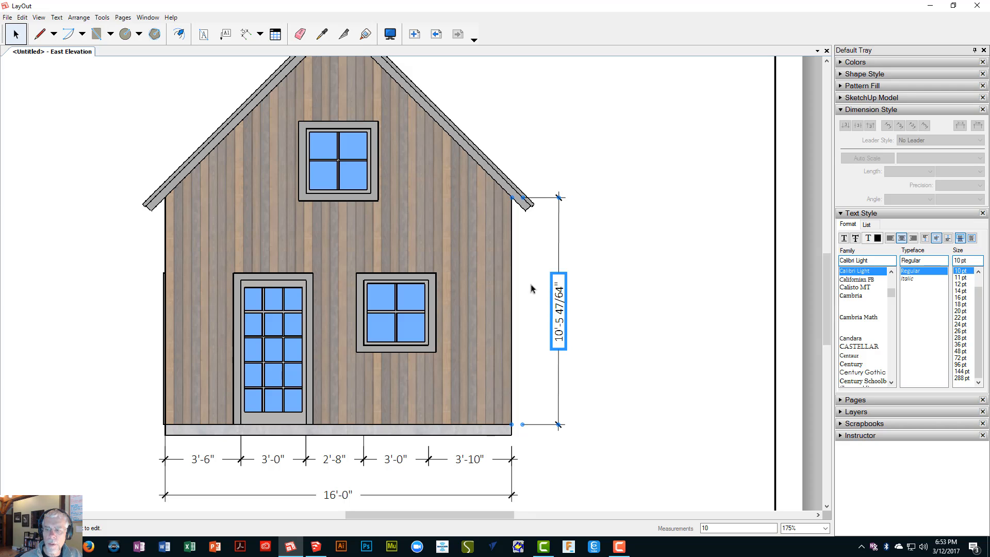
{"action": "double_click", "coordinate": [559, 307]}
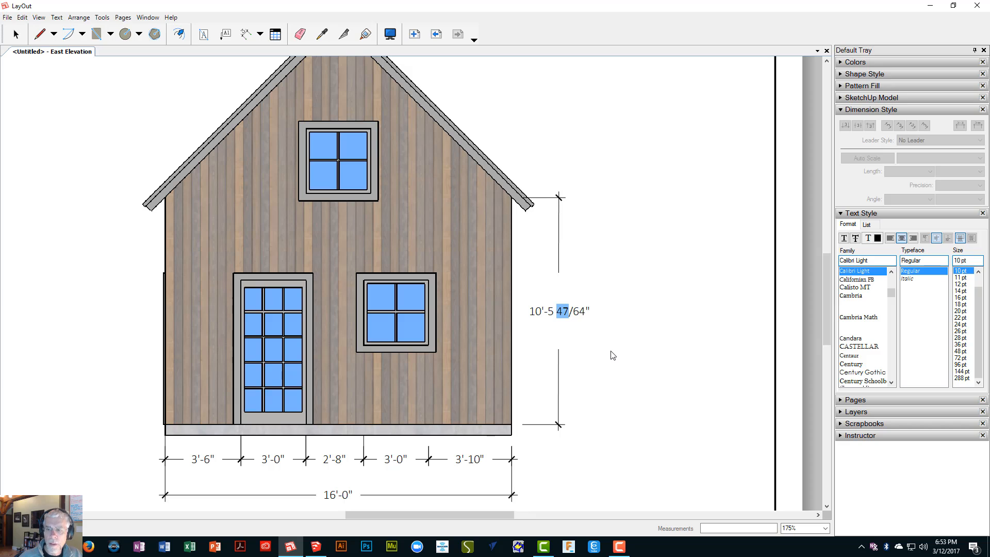
{"action": "key", "text": "Right"}
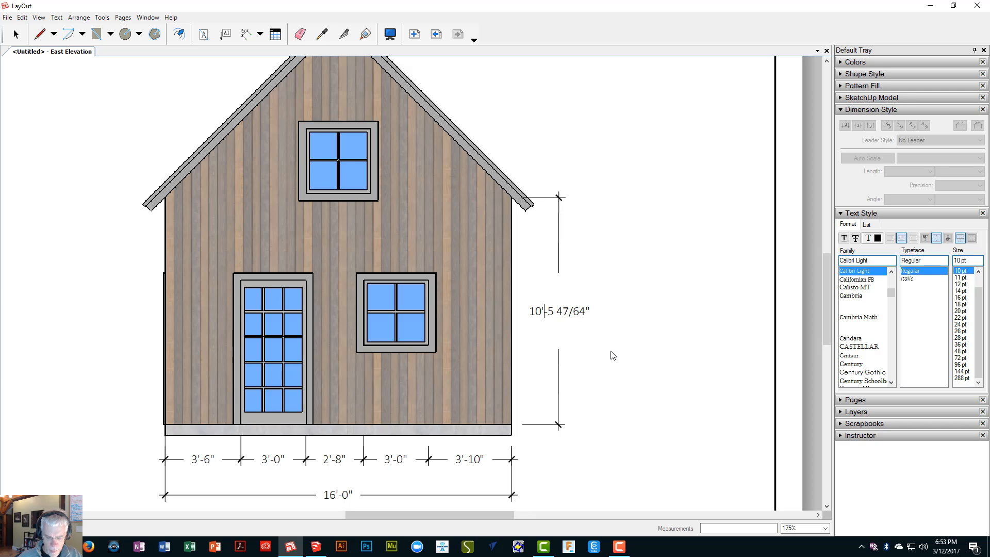
- Override the wall-height dimension's text to read 10' 6"
{"action": "type", "text": "6"}
{"action": "key", "text": "Delete"}
{"action": "key", "text": "Delete"}
{"action": "key", "text": "Delete"}
{"action": "key", "text": "Delete"}
{"action": "key", "text": "Left"}
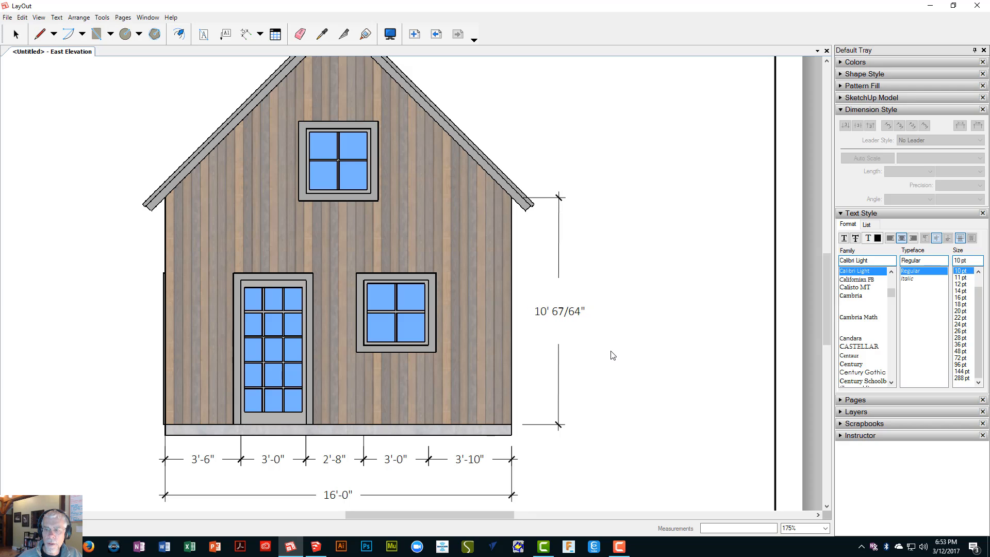
{"action": "key", "text": "BackSpace"}
{"action": "key", "text": "Delete"}
{"action": "key", "text": "Delete"}
{"action": "key", "text": "Delete"}
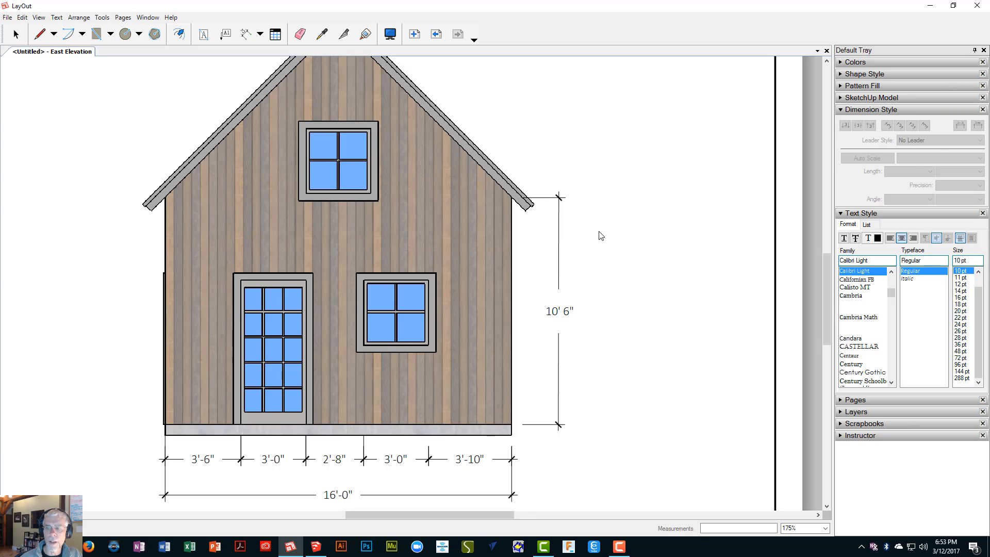
{"action": "key", "text": "Escape"}
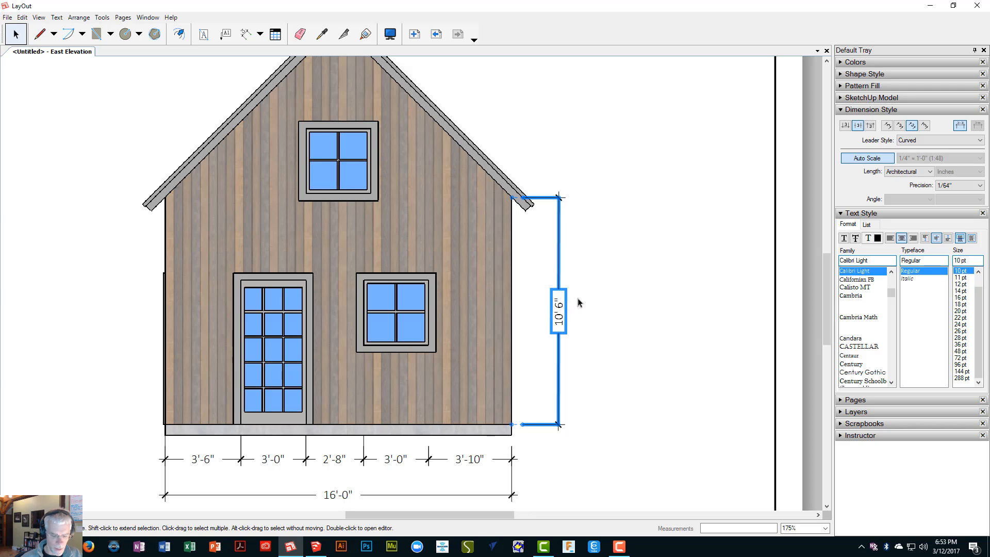
- Delete the vertical wall-height dimension beside the east elevation
{"action": "key", "text": "Delete"}
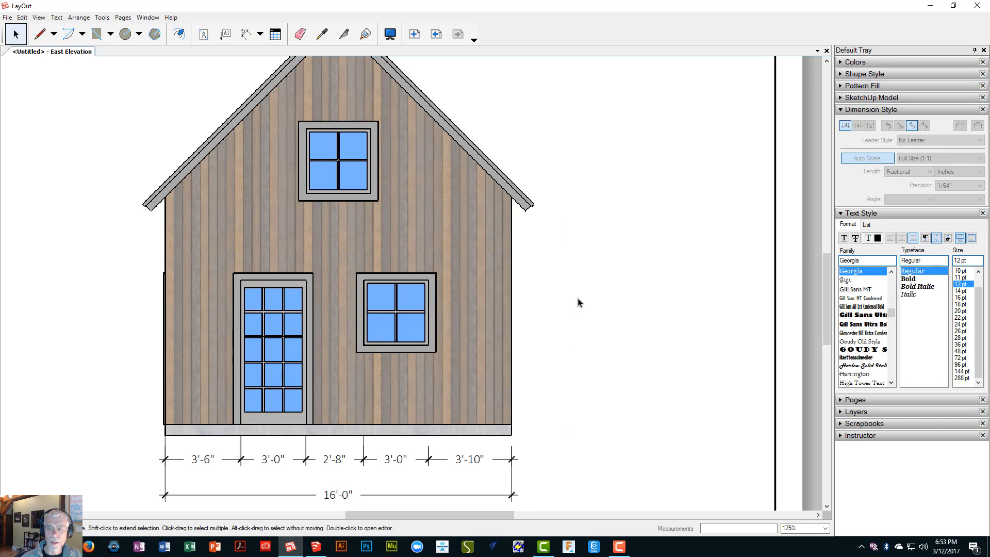
{"action": "scroll", "coordinate": [577, 299], "scroll_direction": "down", "scroll_amount": 1}
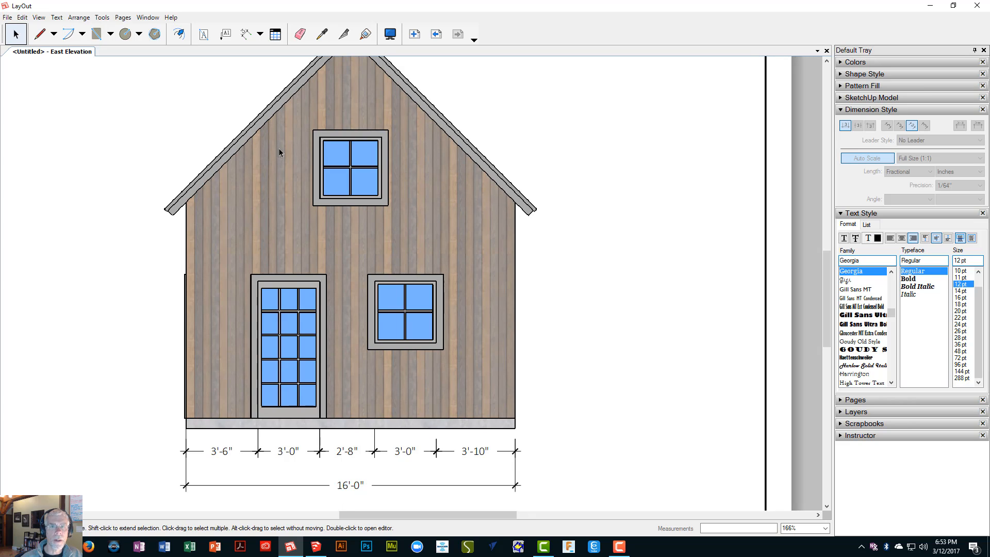
{"action": "left_click", "coordinate": [246, 34]}
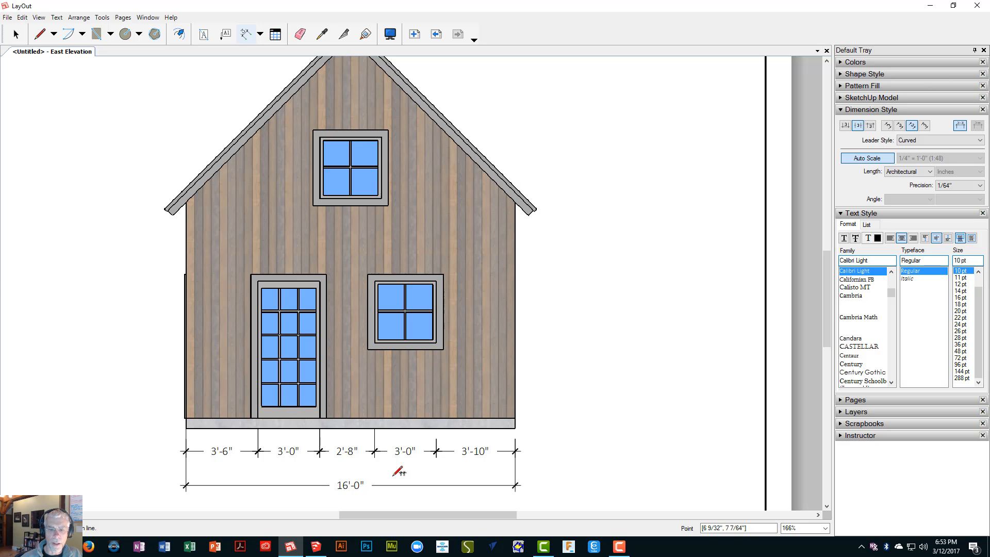
{"action": "left_click", "coordinate": [323, 547]}
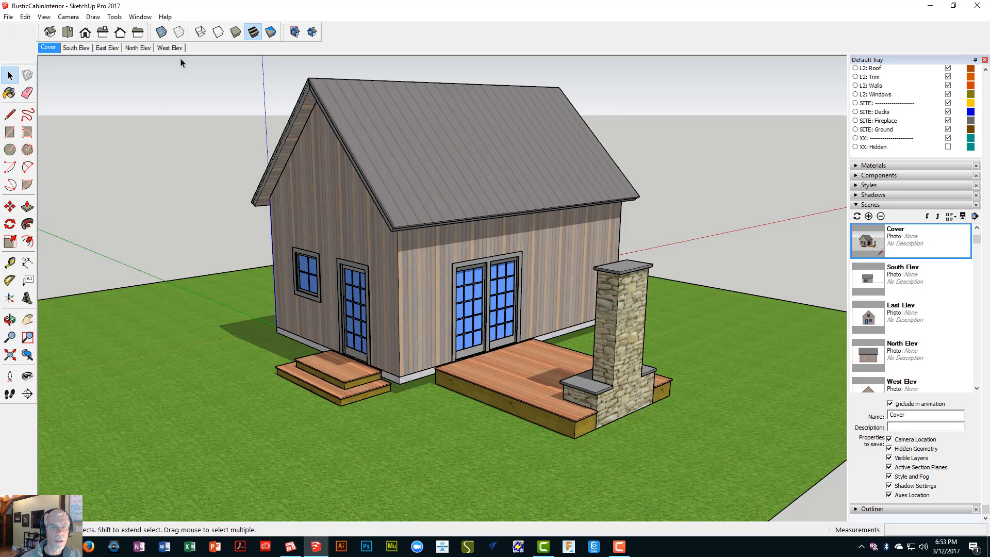
{"action": "left_click", "coordinate": [291, 547]}
{"action": "scroll", "coordinate": [396, 175], "scroll_direction": "down", "scroll_amount": 2}
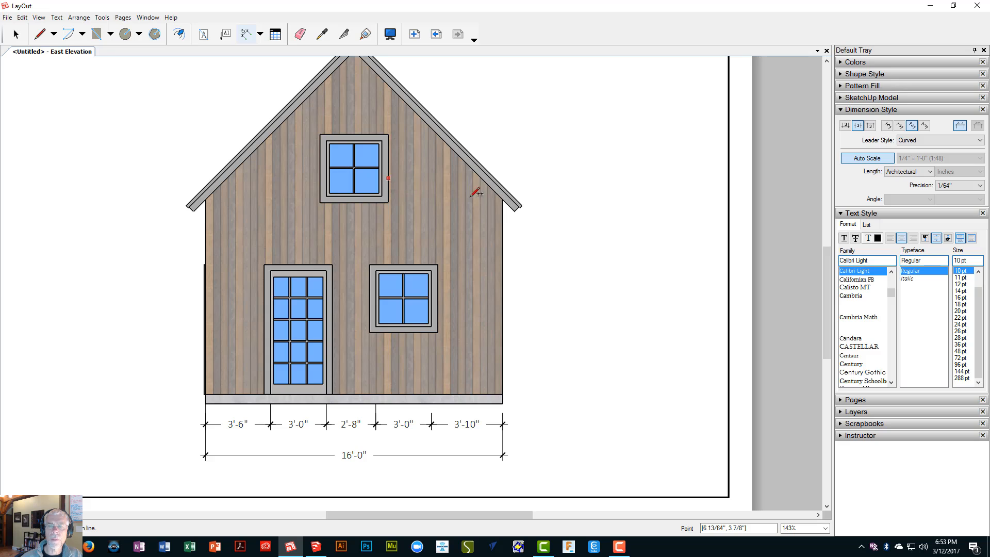
{"action": "scroll", "coordinate": [534, 199], "scroll_direction": "down", "scroll_amount": 3}
{"action": "middle_click_drag", "start_coordinate": [534, 200], "coordinate": [550, 274]}
{"action": "key", "text": "d"}
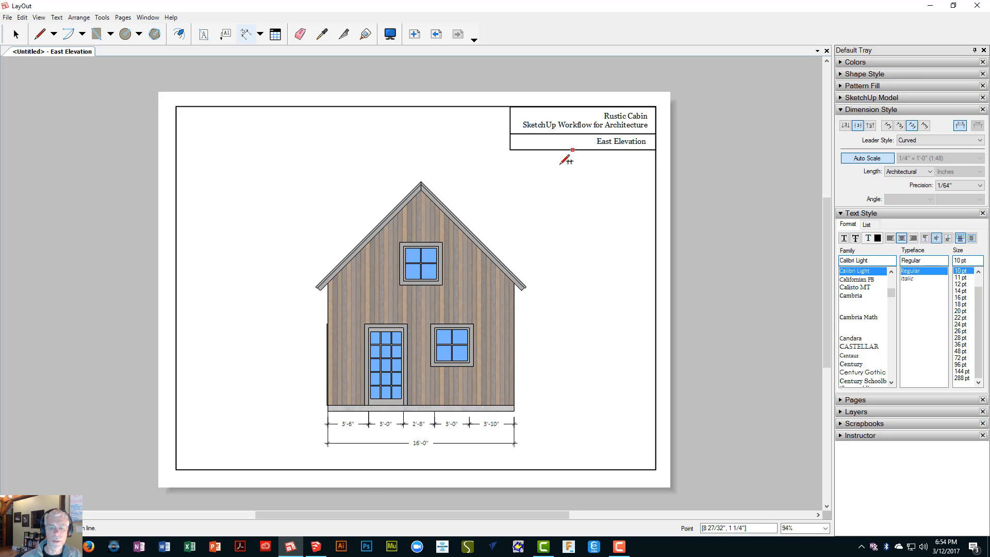
- Switch to SketchUp, show the East Elev scene and bring the full layer list into view
{"action": "left_click", "coordinate": [316, 548]}
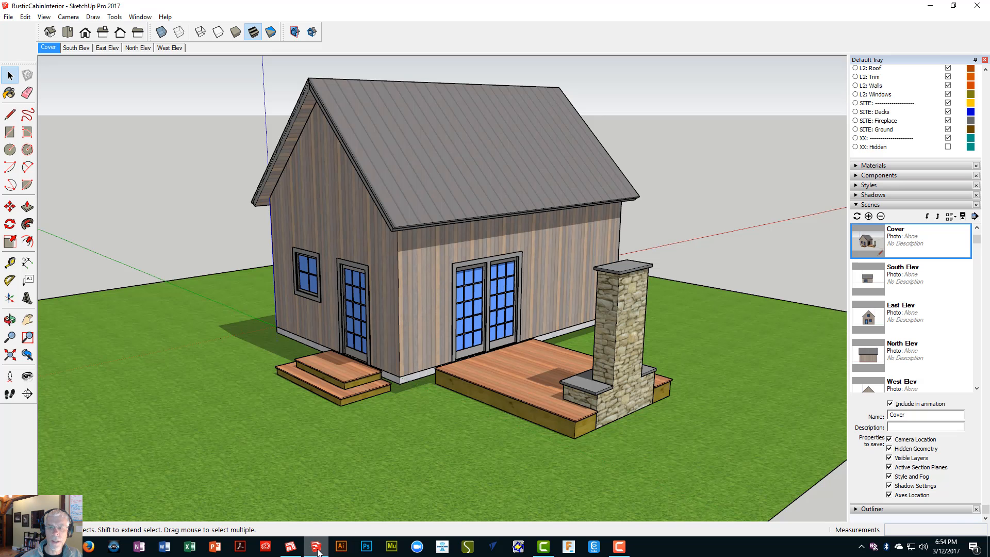
{"action": "left_click", "coordinate": [108, 47]}
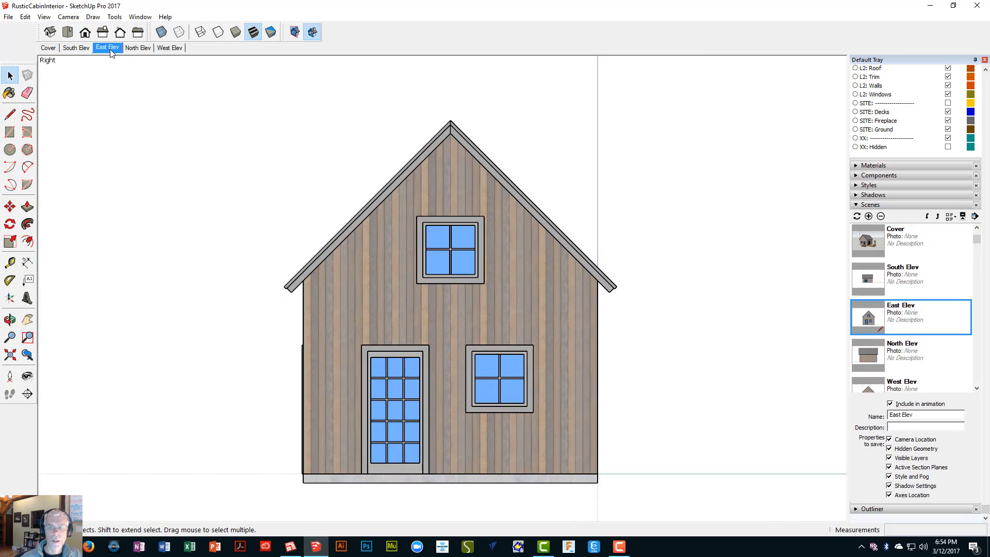
{"action": "scroll", "coordinate": [890, 165], "scroll_direction": "up", "scroll_amount": 5}
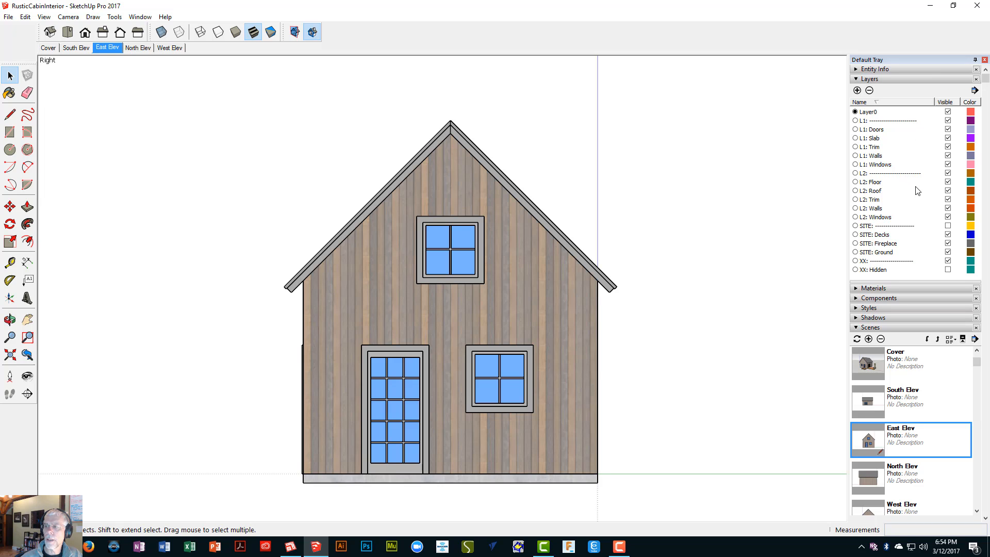
- Compare the east wall with the L2: Roof layer hidden and shown, and examine how the eave overhang covers the wall corner
{"action": "left_click", "coordinate": [948, 191]}
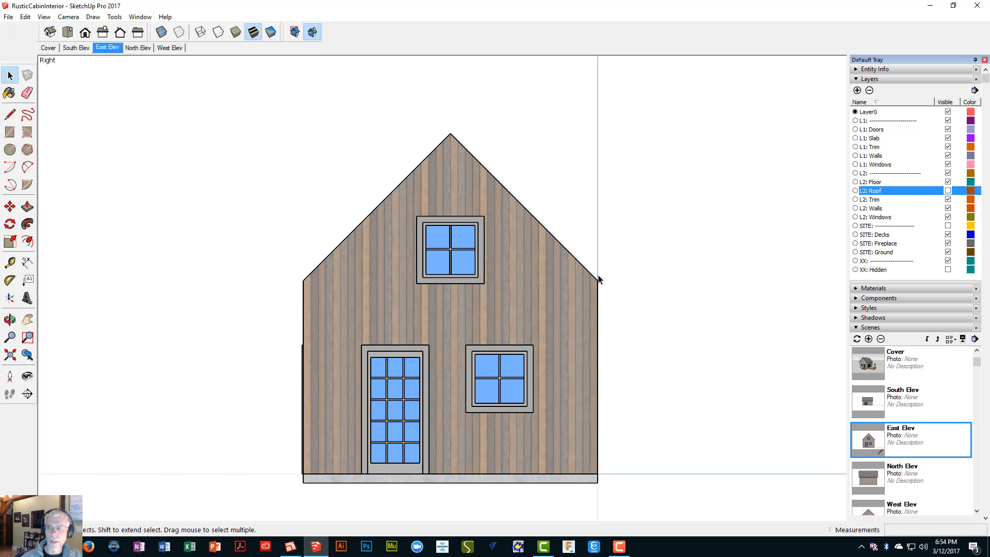
{"action": "left_click", "coordinate": [948, 191]}
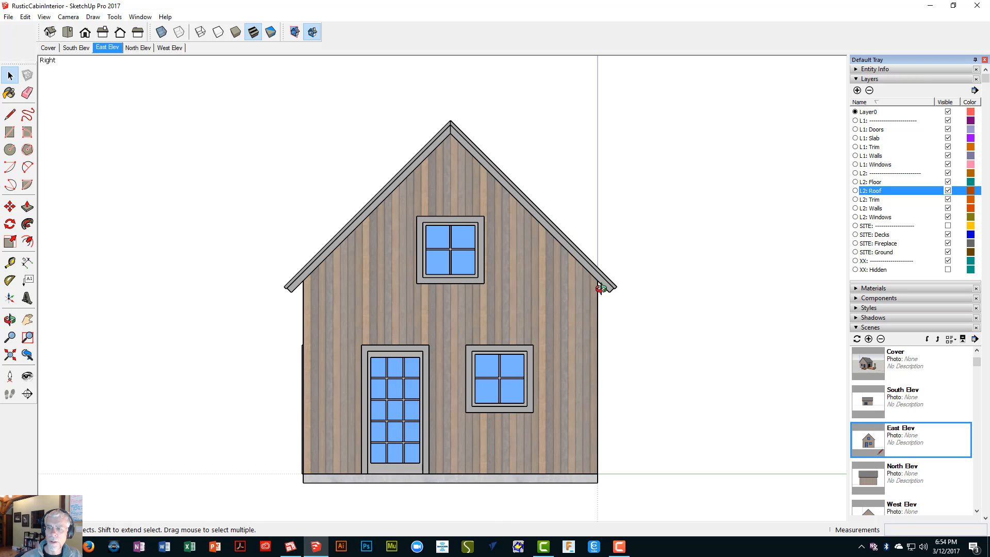
{"action": "middle_click_drag", "start_coordinate": [602, 289], "coordinate": [658, 254]}
{"action": "scroll", "coordinate": [656, 268], "scroll_direction": "up", "scroll_amount": 3}
{"action": "scroll", "coordinate": [656, 267], "scroll_direction": "up", "scroll_amount": 2}
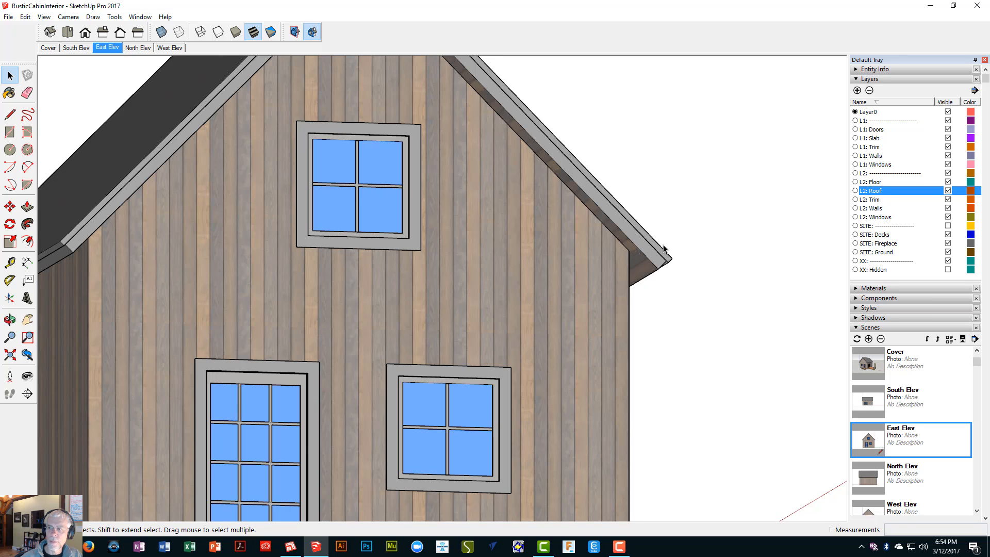
{"action": "scroll", "coordinate": [666, 254], "scroll_direction": "down", "scroll_amount": 2}
- Hide the L2: Roof layer and return to the straight-on east elevation view
{"action": "left_click", "coordinate": [947, 191]}
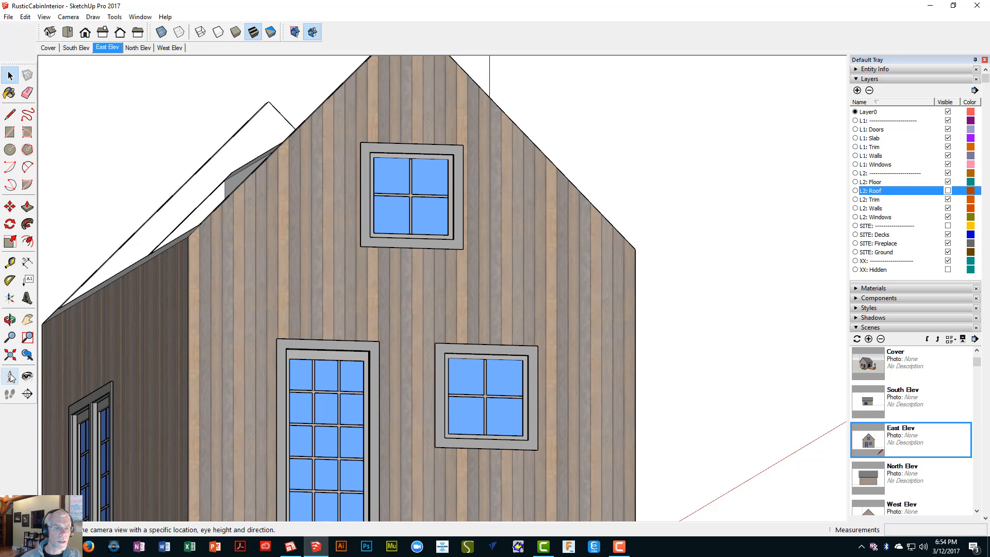
{"action": "left_click", "coordinate": [27, 355]}
{"action": "left_click", "coordinate": [27, 356]}
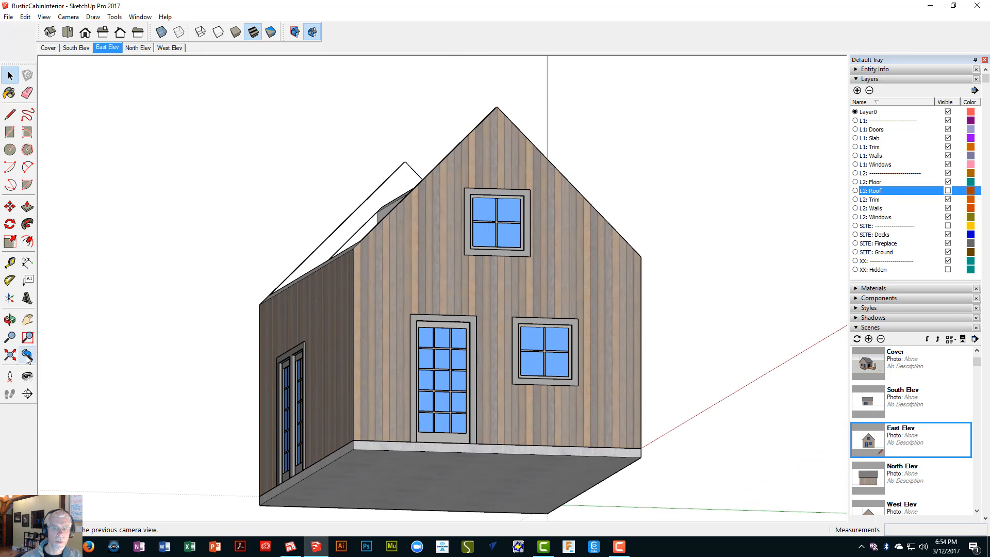
{"action": "left_click", "coordinate": [27, 356]}
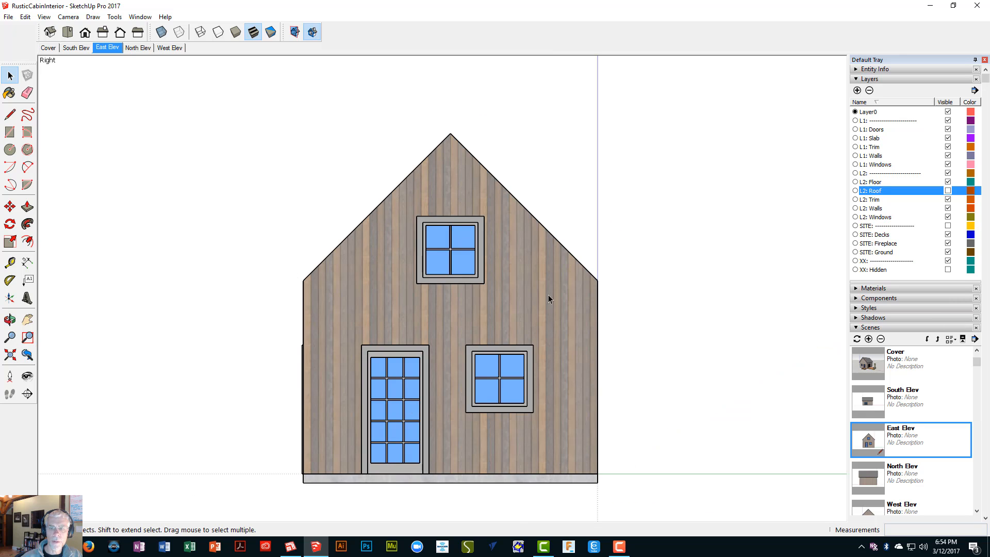
- Update the East Elev scene to store the hidden roof layer, and save the model
{"action": "right_click", "coordinate": [112, 49]}
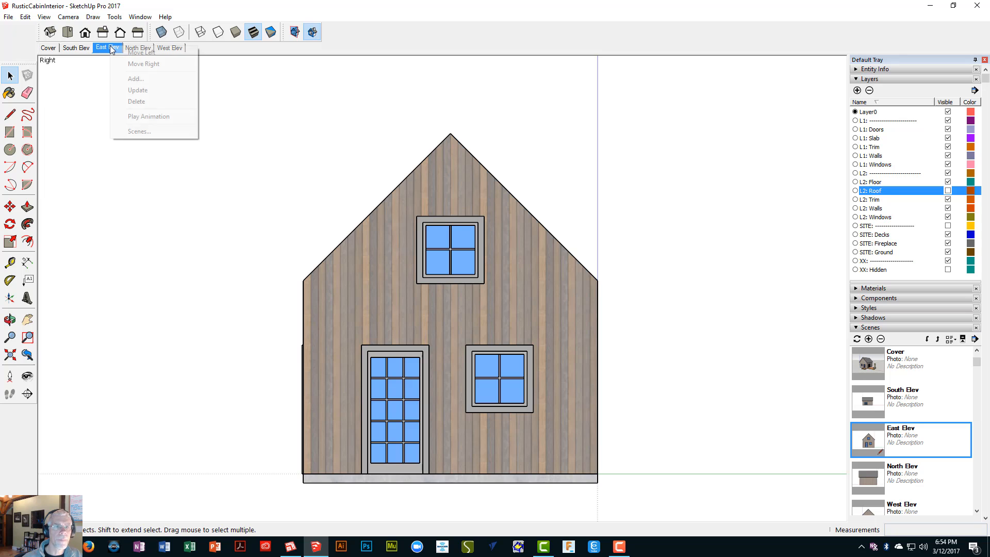
{"action": "left_click", "coordinate": [135, 91]}
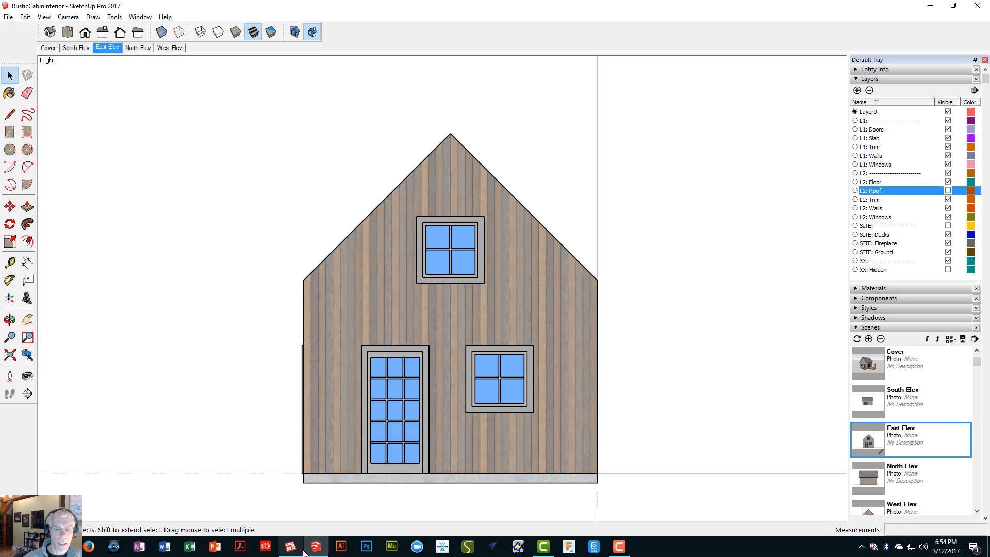
{"action": "left_click", "coordinate": [9, 18]}
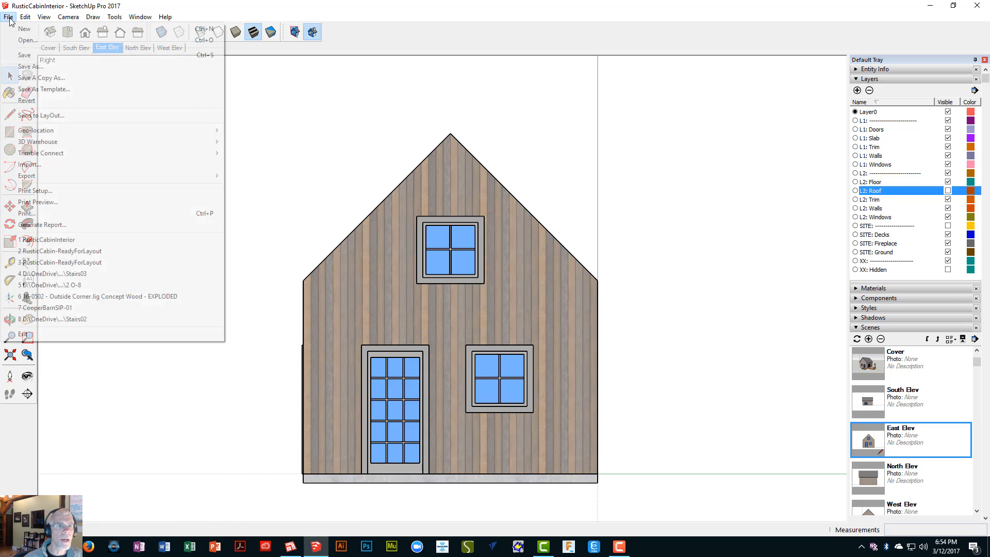
{"action": "left_click", "coordinate": [26, 56]}
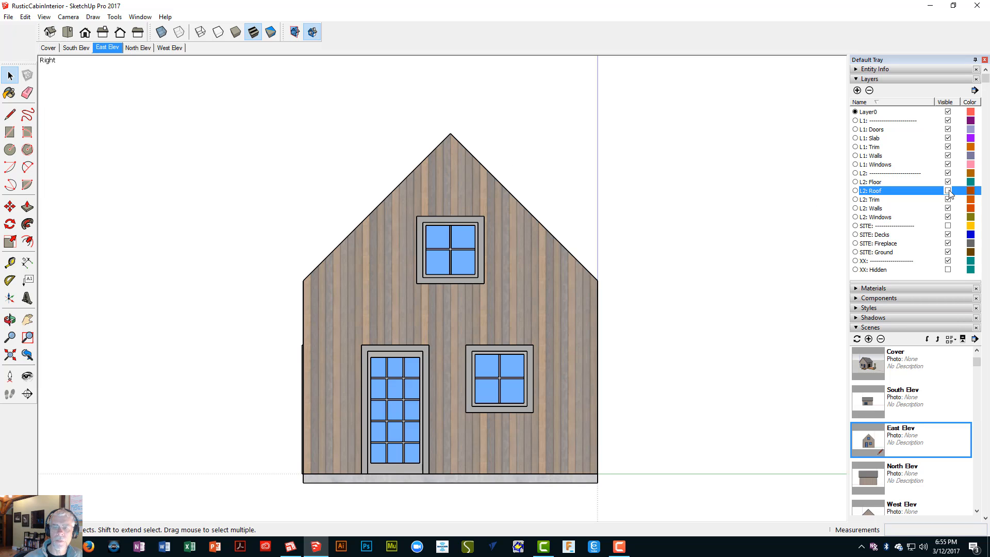
{"action": "right_click", "coordinate": [110, 52]}
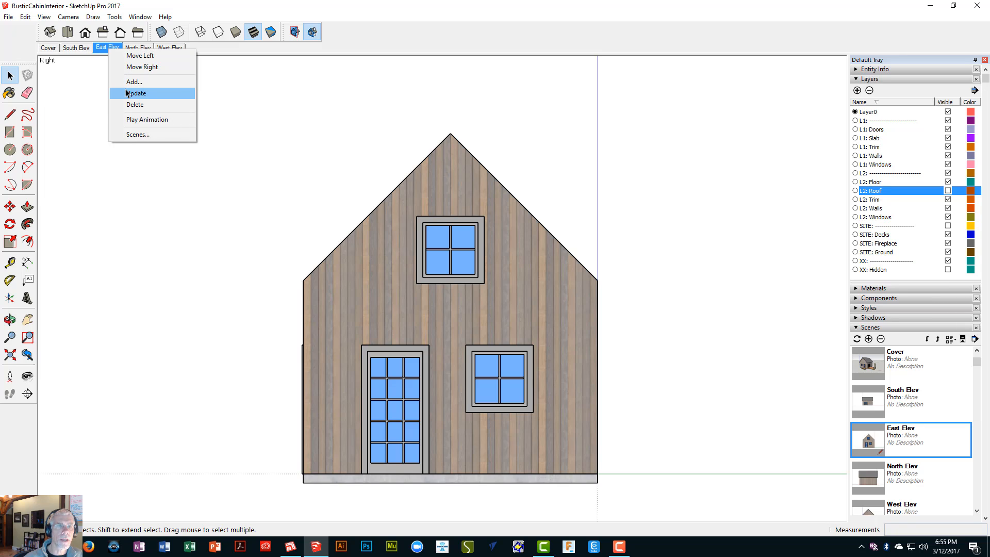
{"action": "left_click", "coordinate": [11, 17]}
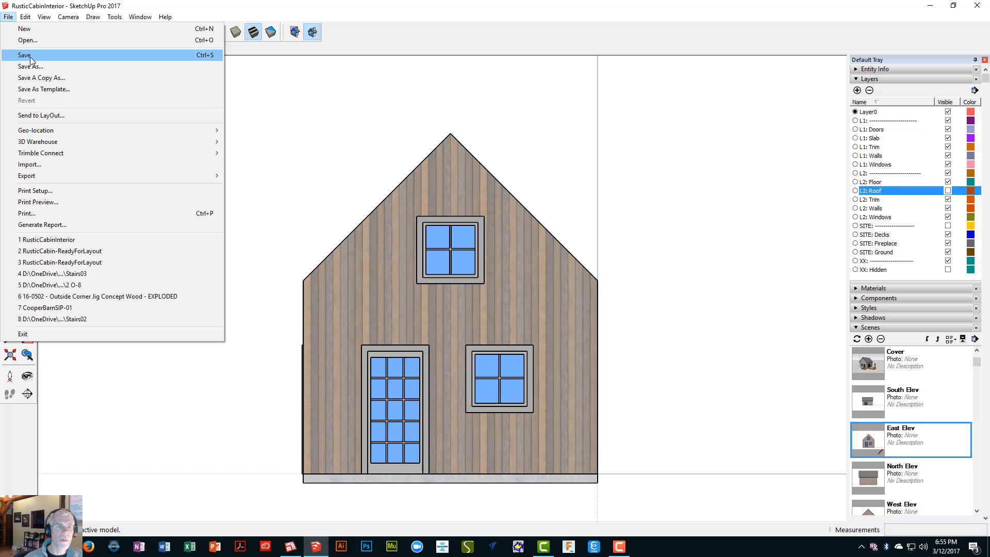
{"action": "left_click", "coordinate": [36, 116]}
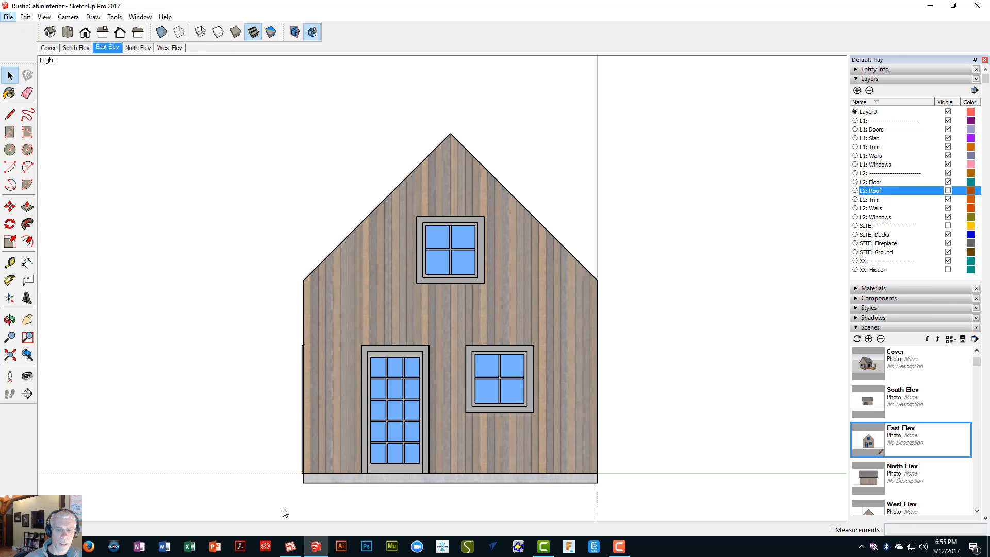
- Switch to LayOut and update the model reference of the east elevation viewport
{"action": "left_click", "coordinate": [292, 548]}
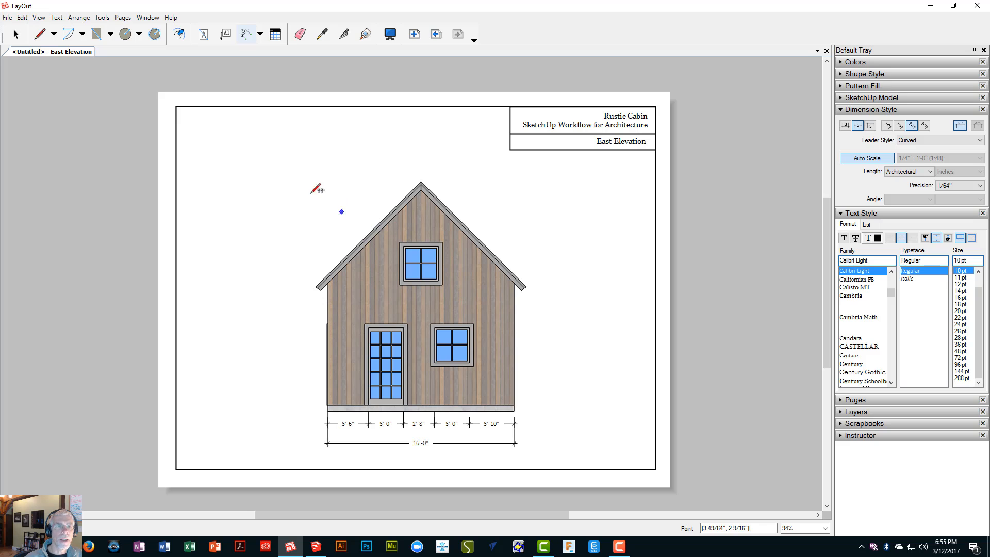
{"action": "left_click", "coordinate": [15, 34]}
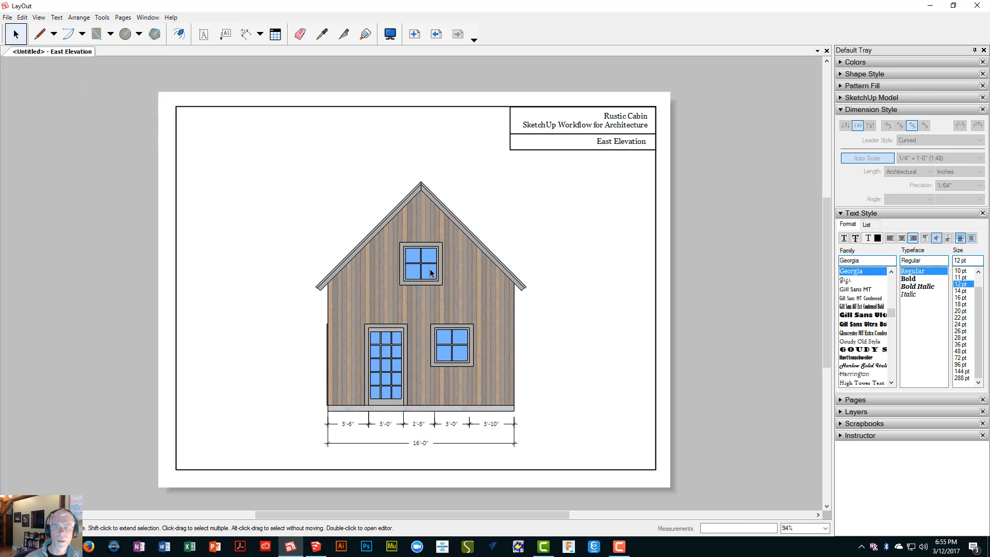
{"action": "right_click", "coordinate": [469, 278]}
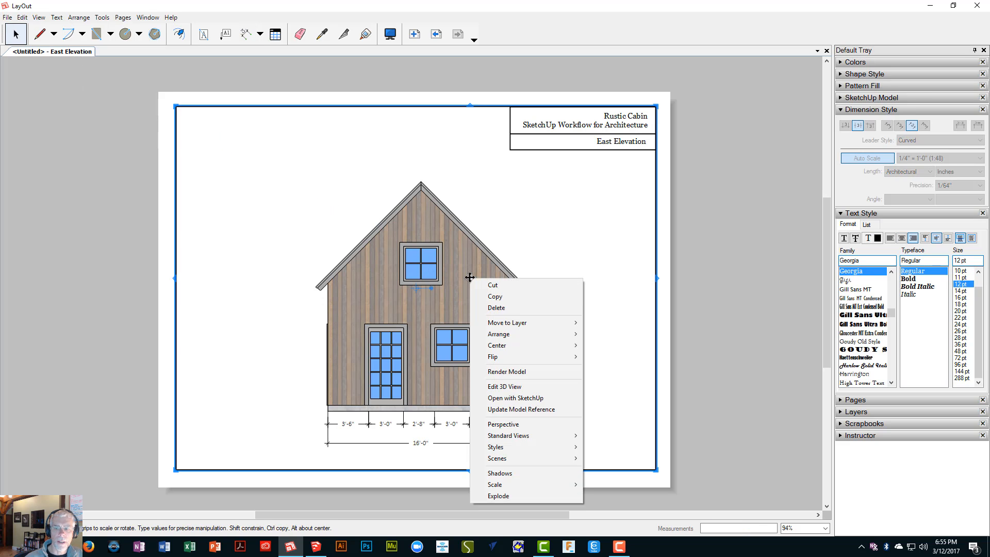
{"action": "left_click", "coordinate": [518, 410]}
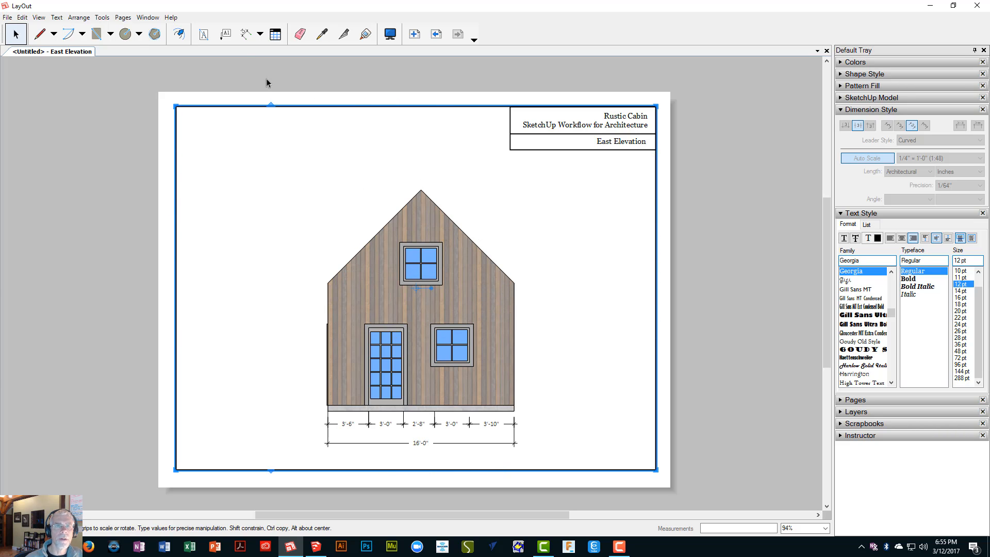
- Dimension the wall height from the upper wall corner to the top of the slab, offset about 7/16" outside the wall
{"action": "left_click", "coordinate": [249, 34]}
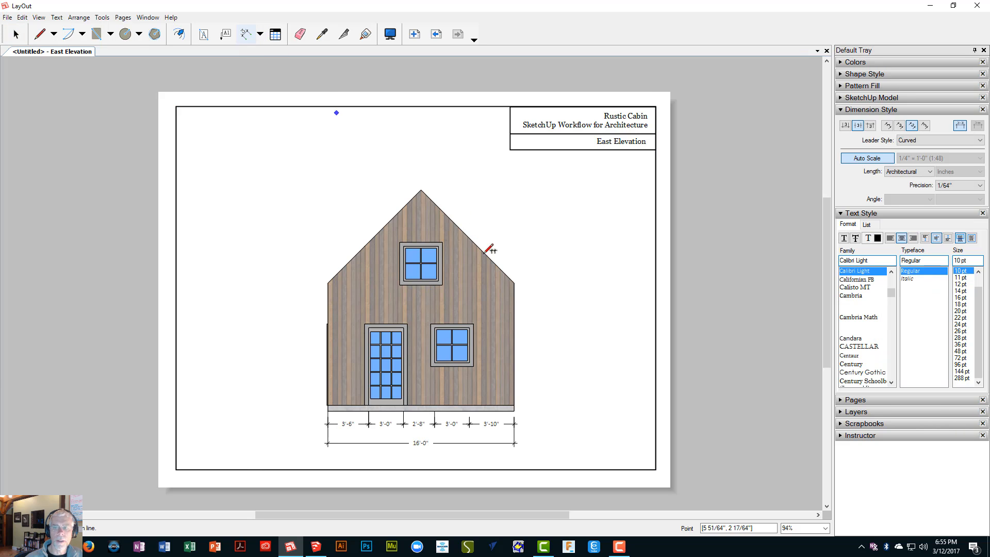
{"action": "left_click", "coordinate": [514, 283]}
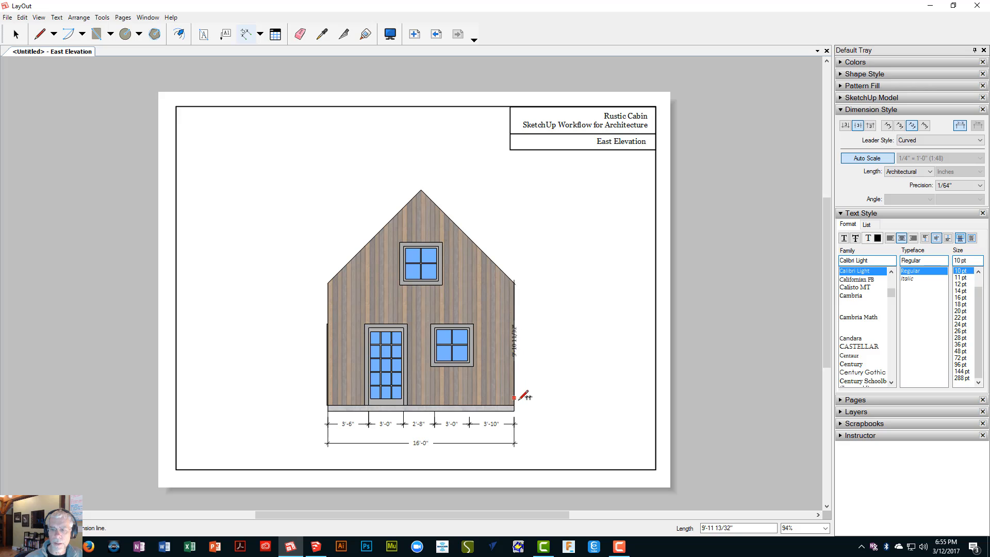
{"action": "left_click", "coordinate": [514, 406]}
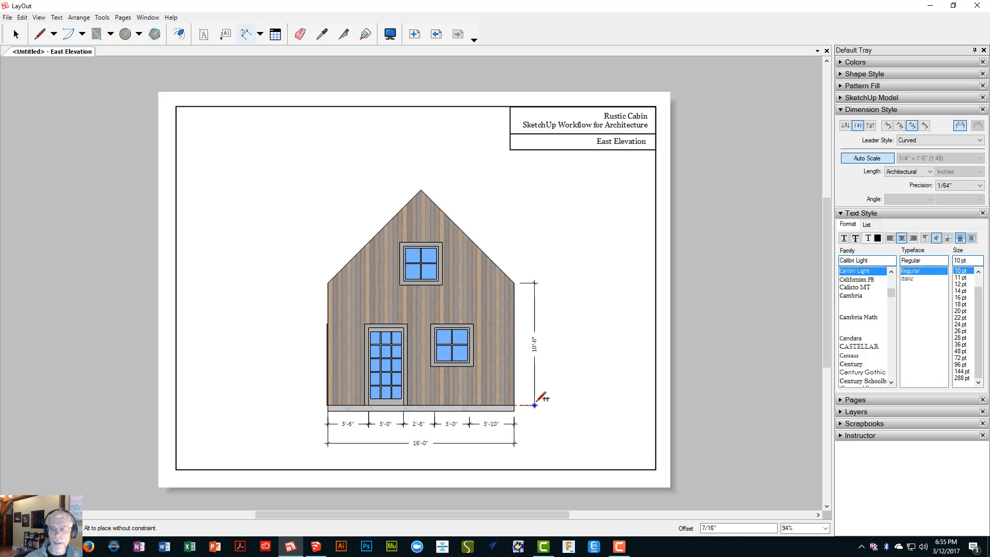
{"action": "left_click", "coordinate": [533, 405]}
{"action": "scroll", "coordinate": [573, 361], "scroll_direction": "up", "scroll_amount": 4}
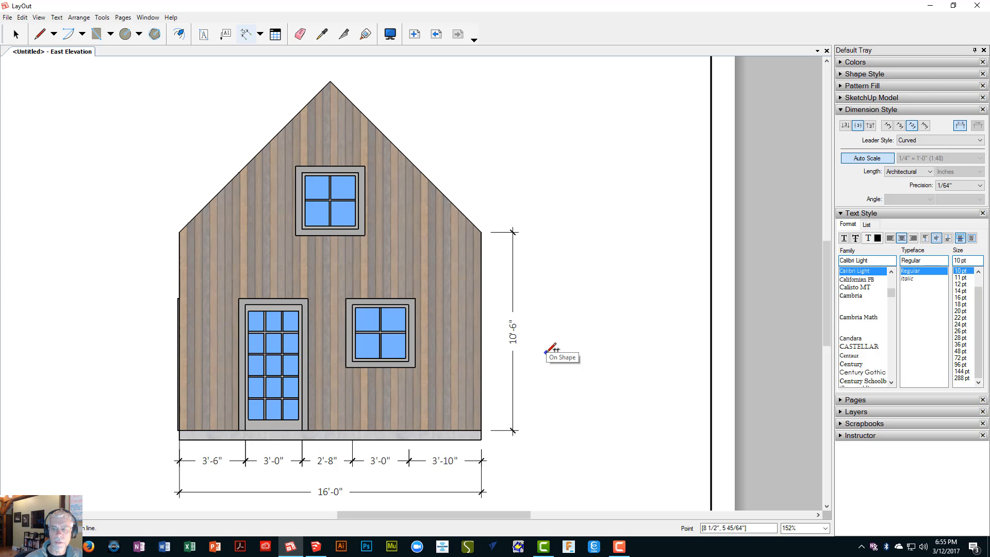
{"action": "scroll", "coordinate": [526, 289], "scroll_direction": "down", "scroll_amount": 4}
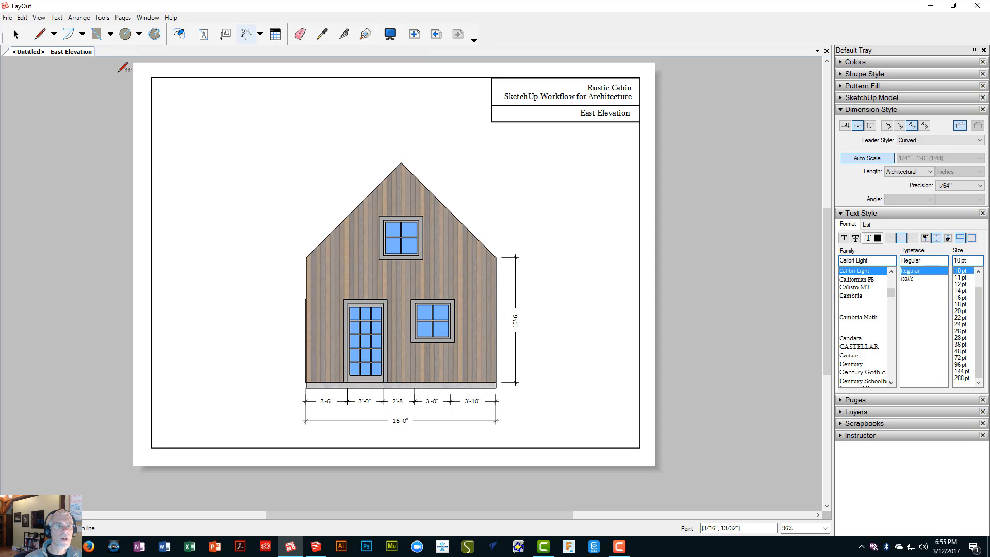
- Switch to SketchUp, turn the L2: Roof layer back on, update the East Elev scene with it, and save the model
{"action": "left_click", "coordinate": [315, 546]}
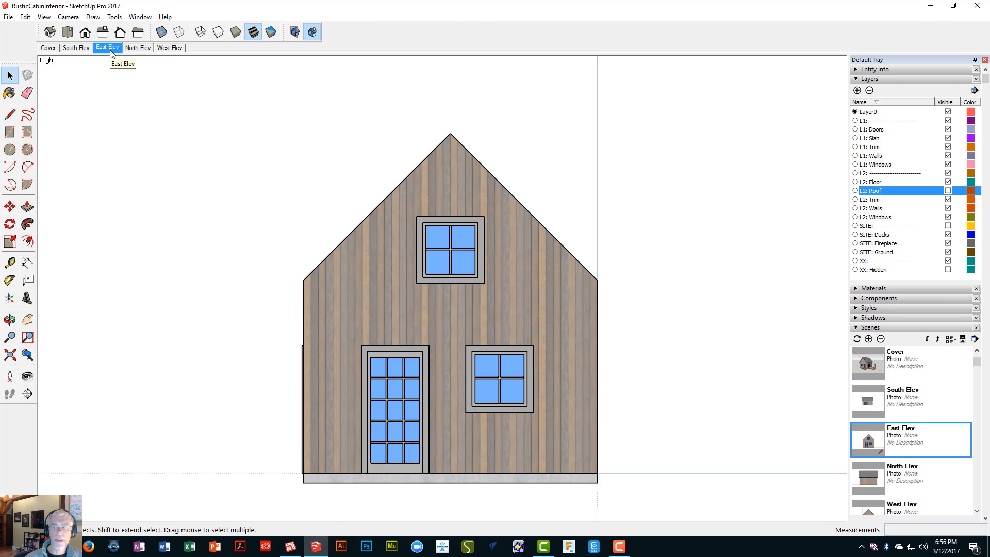
{"action": "left_click", "coordinate": [948, 191]}
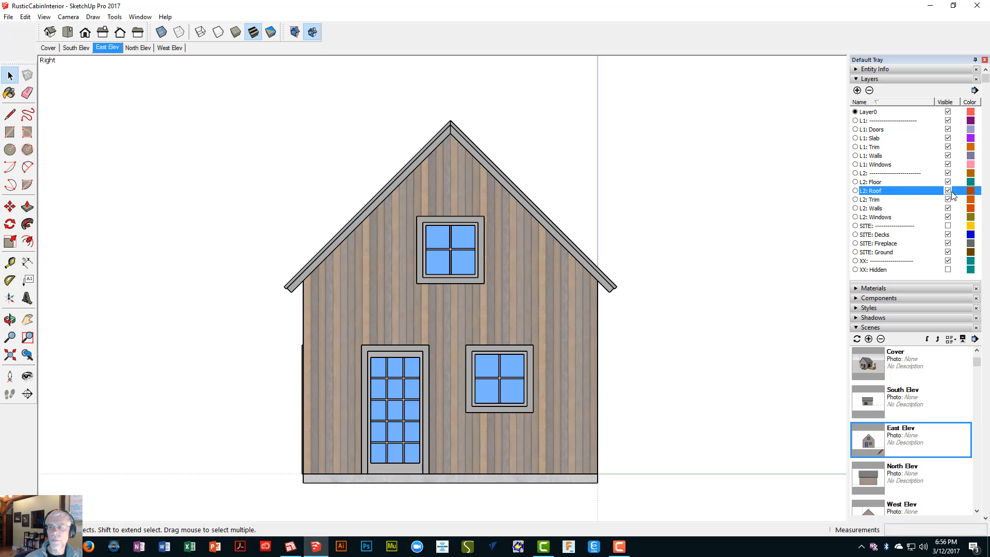
{"action": "right_click", "coordinate": [110, 50]}
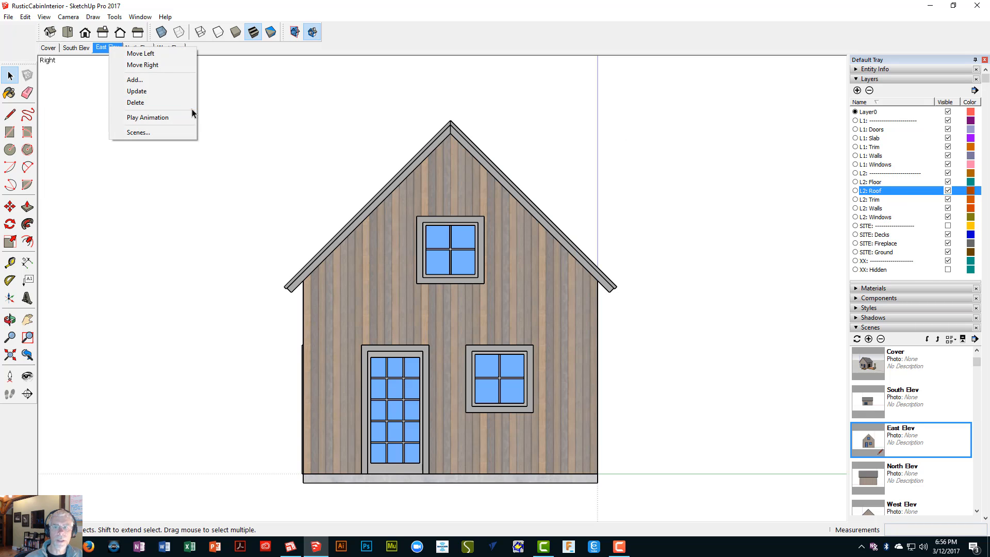
{"action": "left_click", "coordinate": [164, 92]}
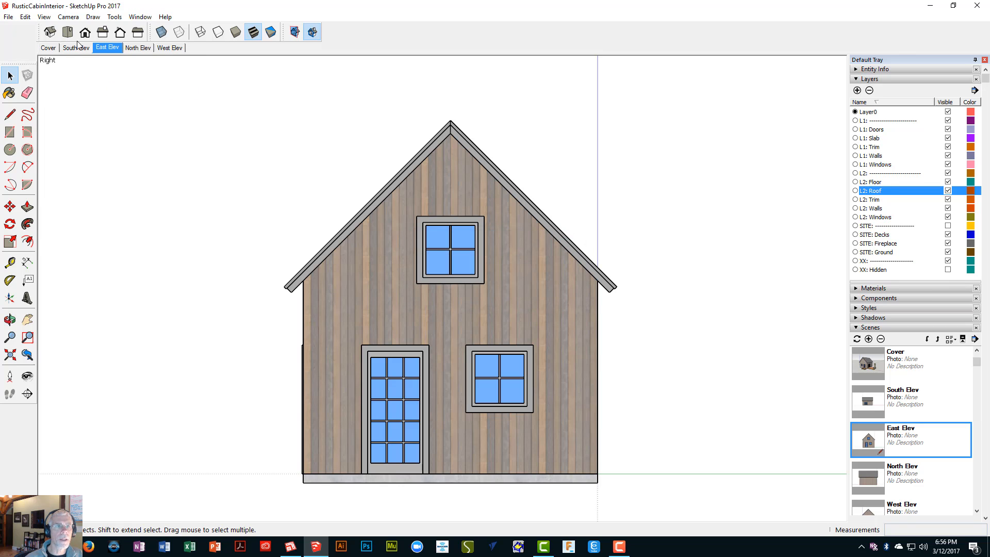
{"action": "left_click", "coordinate": [9, 17]}
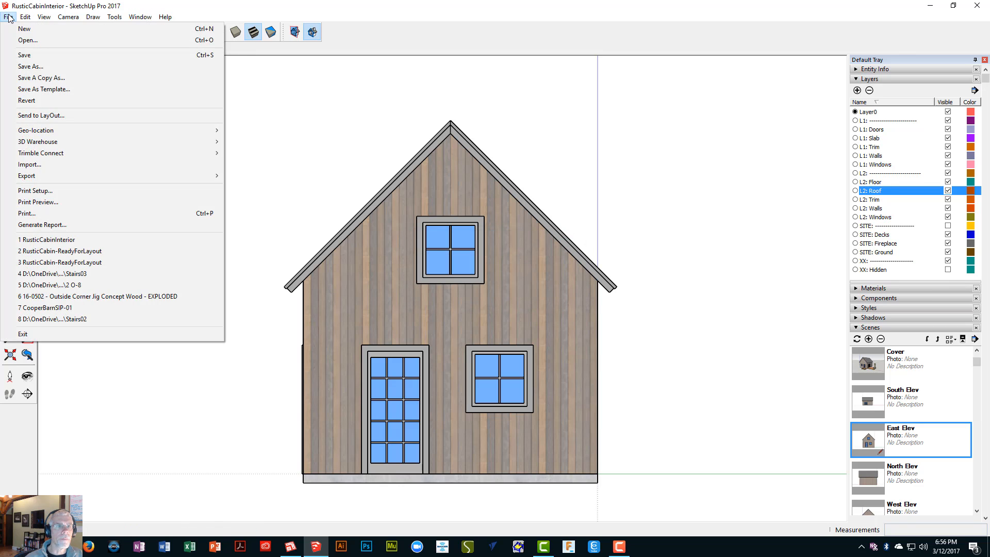
{"action": "left_click", "coordinate": [14, 55]}
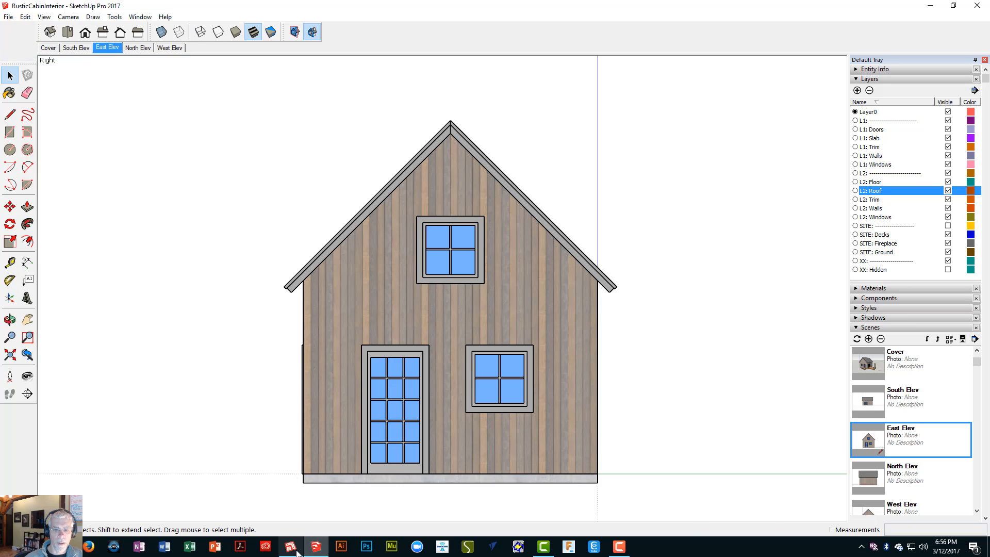
- Switch to LayOut and update the east elevation viewport's model reference to bring back the roof
{"action": "left_click", "coordinate": [291, 547]}
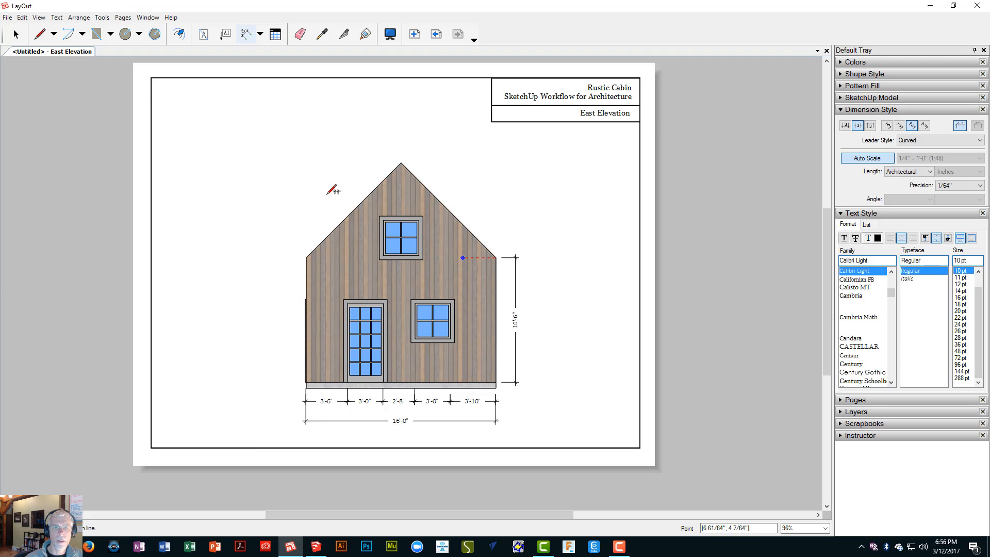
{"action": "left_click", "coordinate": [14, 35]}
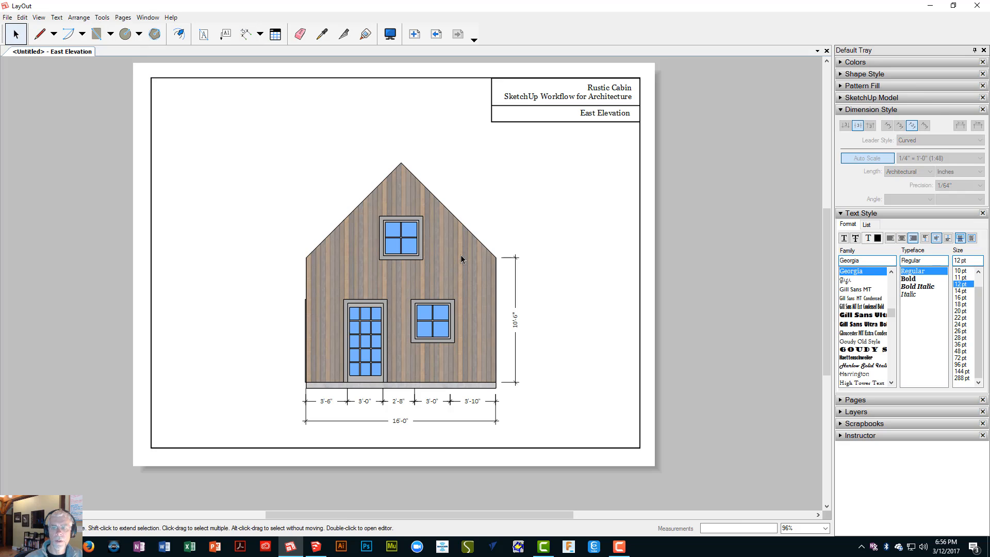
{"action": "right_click", "coordinate": [461, 256]}
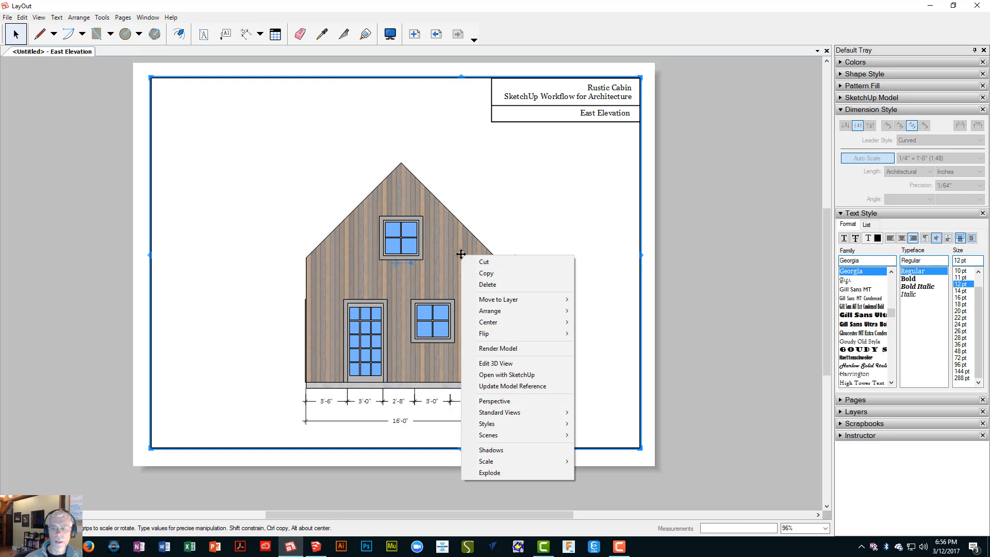
{"action": "left_click", "coordinate": [516, 386]}
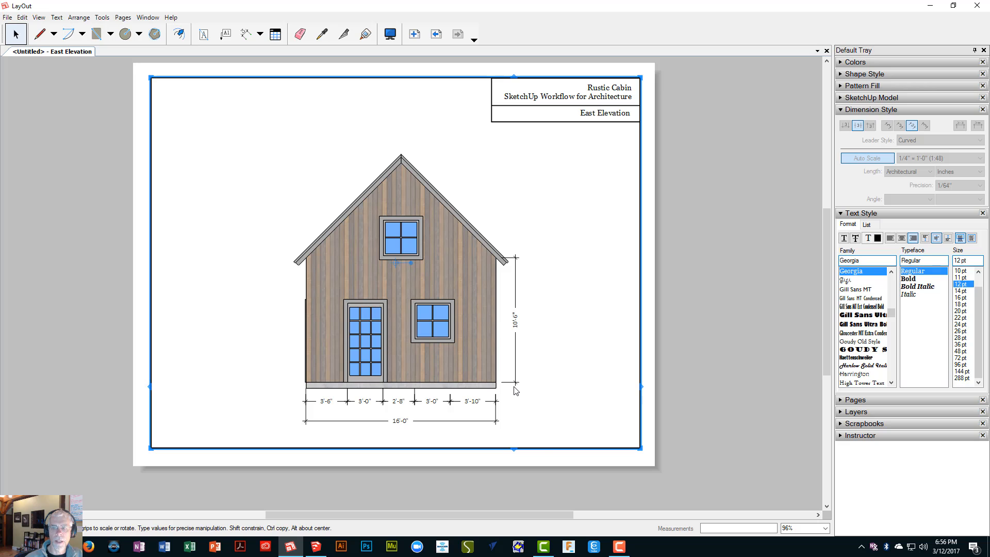
{"action": "scroll", "coordinate": [536, 304], "scroll_direction": "up", "scroll_amount": 3}
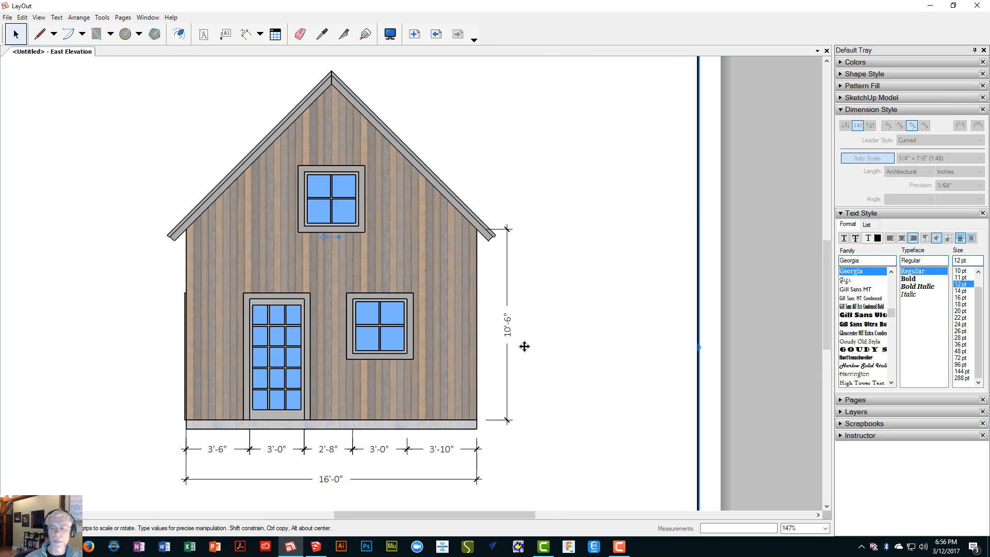
{"action": "scroll", "coordinate": [525, 346], "scroll_direction": "down", "scroll_amount": 3}
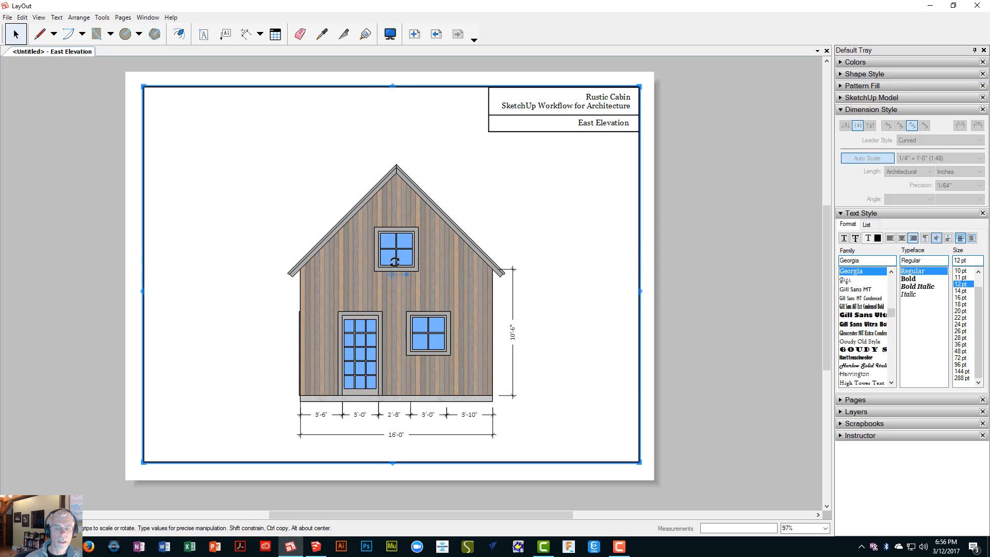
{"action": "scroll", "coordinate": [404, 281], "scroll_direction": "down", "scroll_amount": 1}
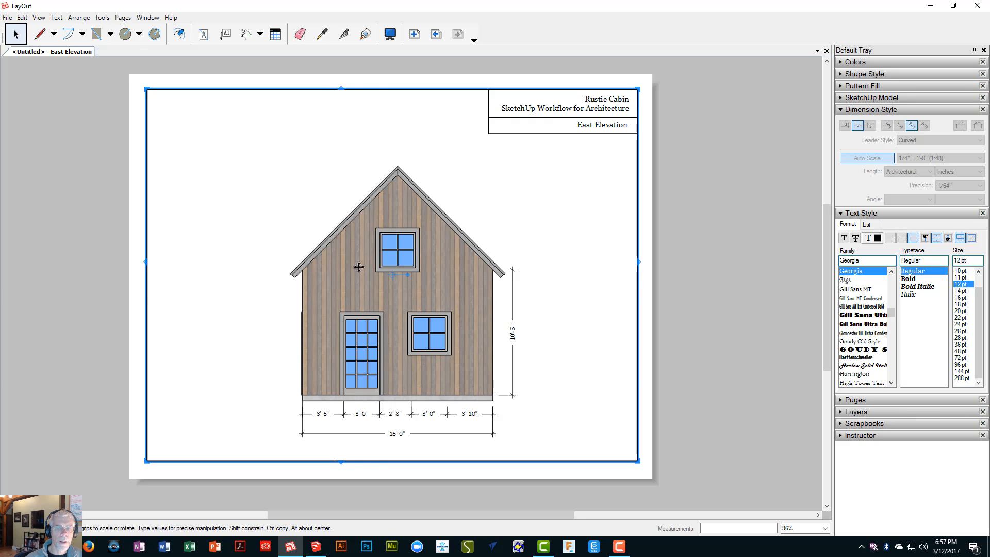
- Refresh the east elevation viewport from the saved SketchUp model again
{"action": "right_click", "coordinate": [379, 289]}
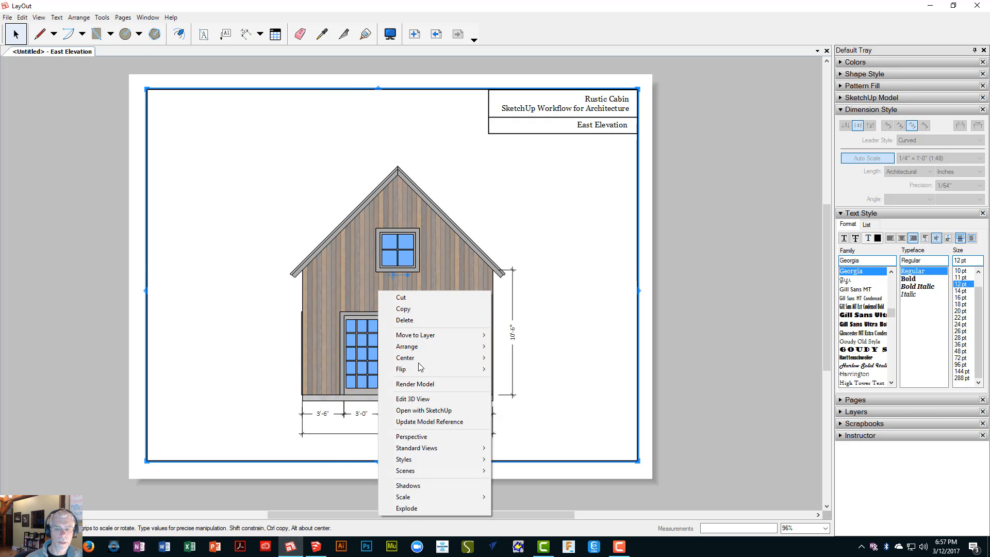
{"action": "left_click", "coordinate": [450, 422]}
{"action": "right_click", "coordinate": [355, 267]}
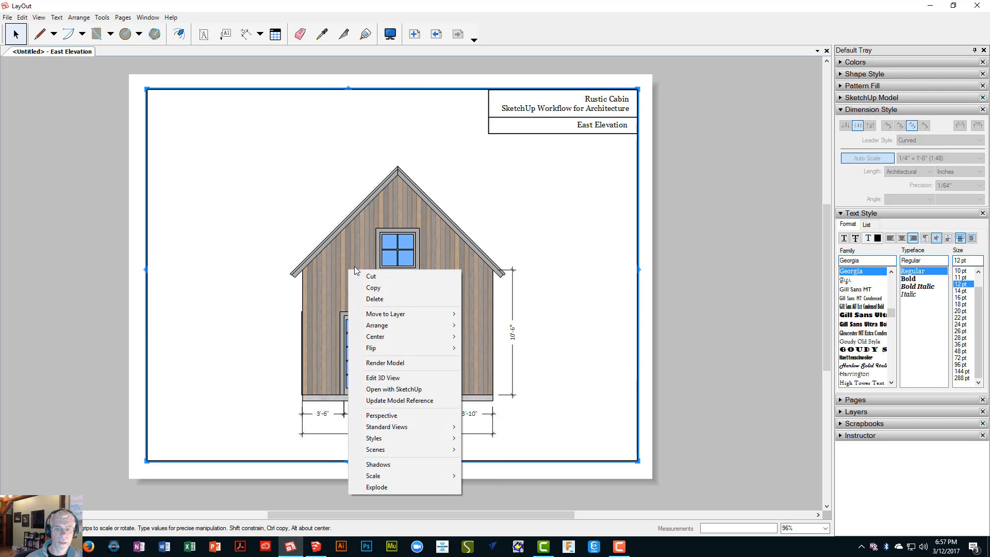
{"action": "left_click", "coordinate": [413, 401]}
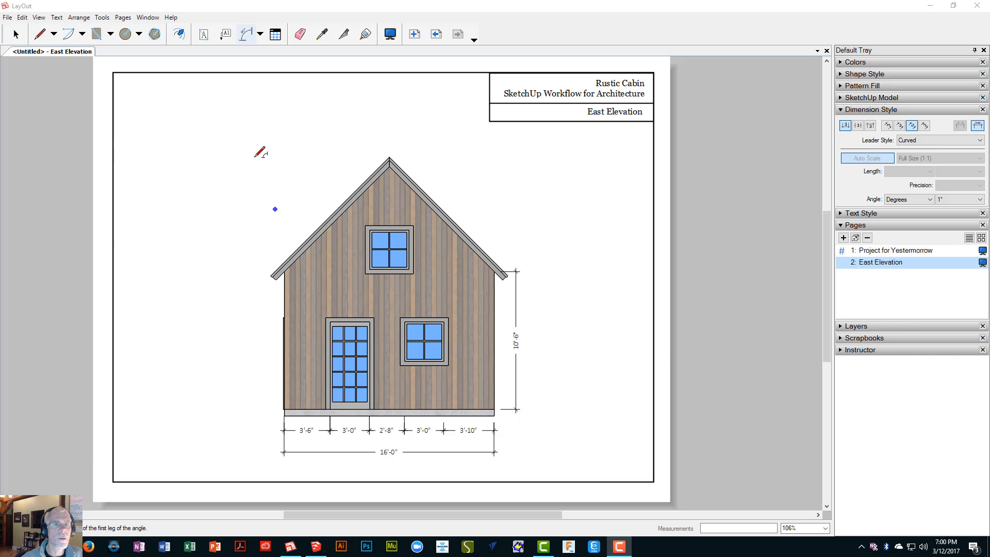
- Add an angular dimension between a horizontal line at the right eave's lower corner and the roof slope, placing its arc inside the gable
{"action": "left_click", "coordinate": [260, 34]}
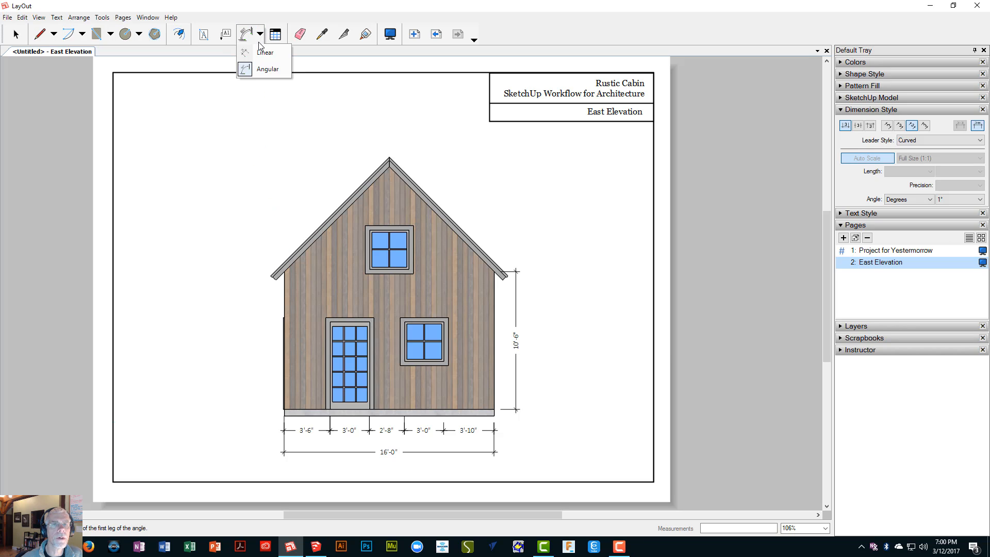
{"action": "left_click", "coordinate": [264, 69]}
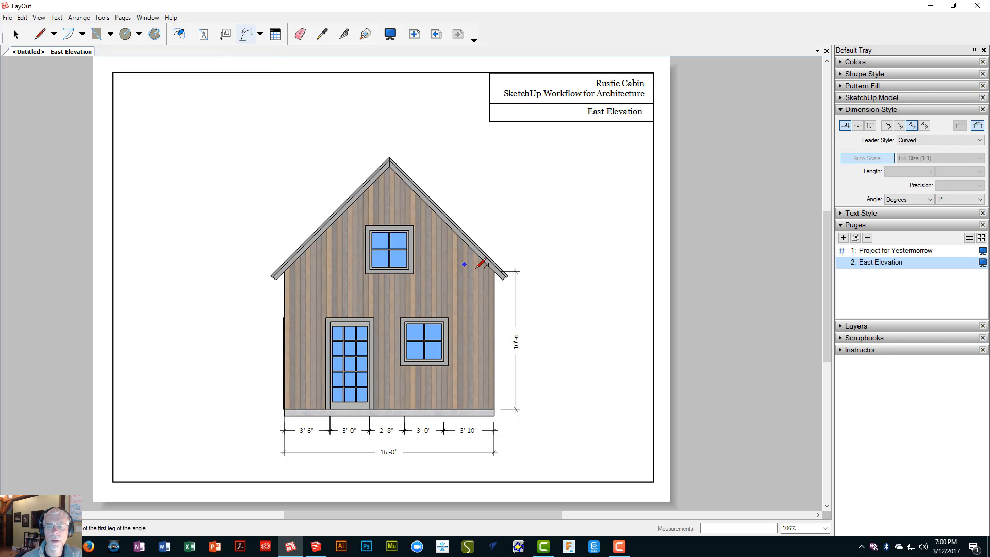
{"action": "left_click", "coordinate": [503, 279]}
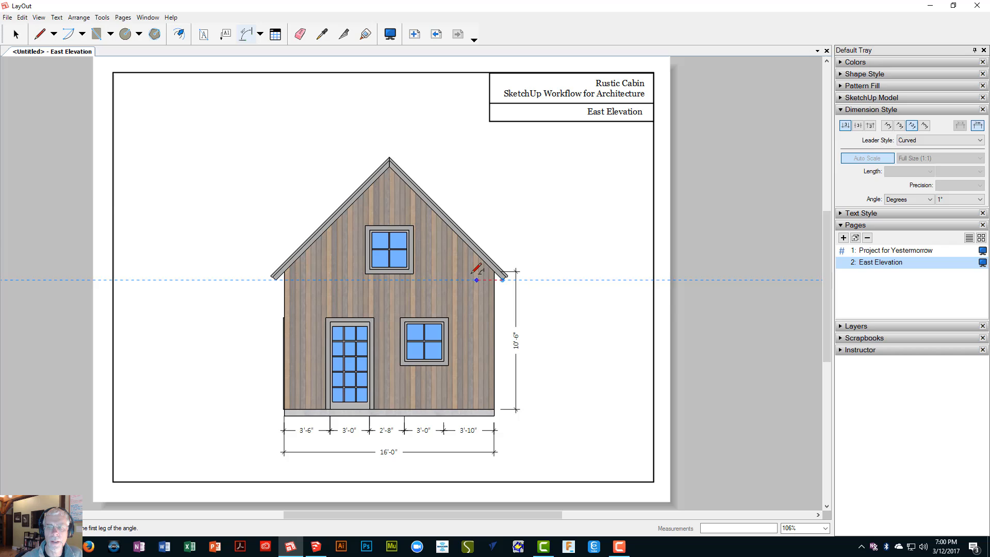
{"action": "left_click", "coordinate": [447, 280]}
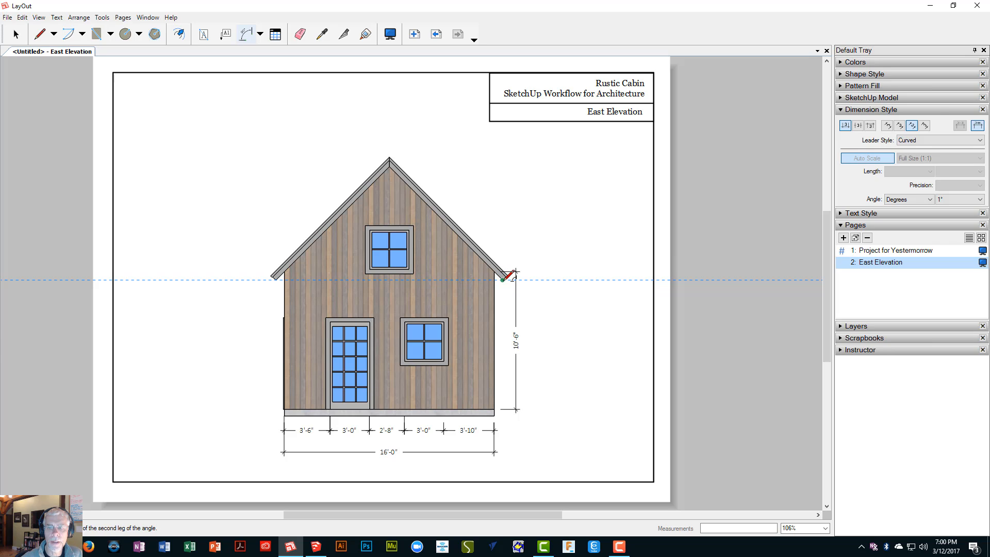
{"action": "left_click", "coordinate": [502, 280]}
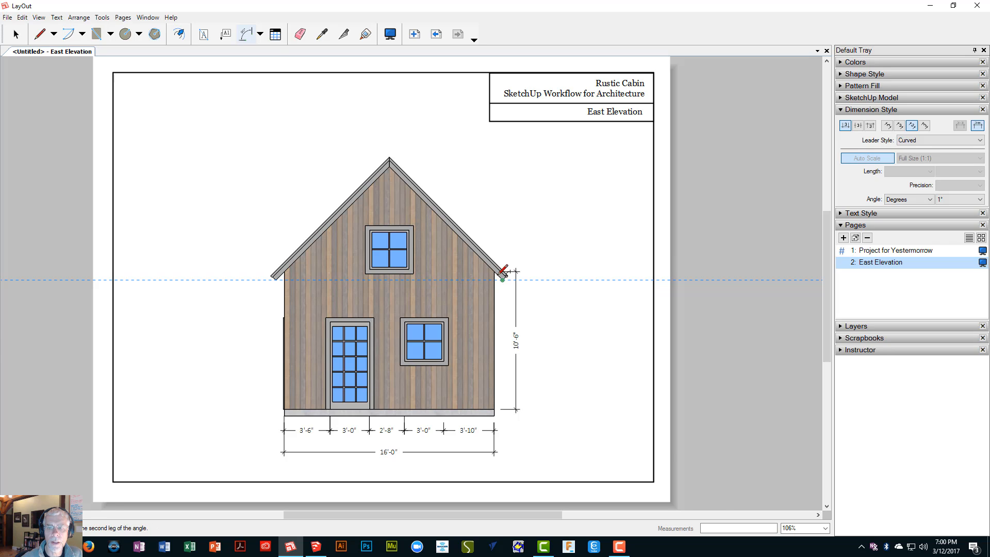
{"action": "left_click", "coordinate": [455, 231]}
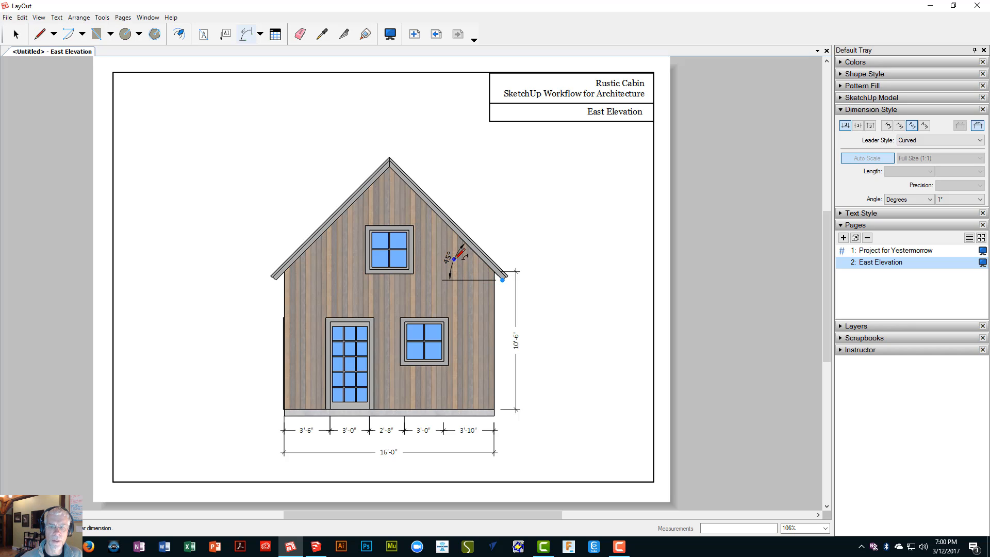
{"action": "left_click", "coordinate": [454, 259]}
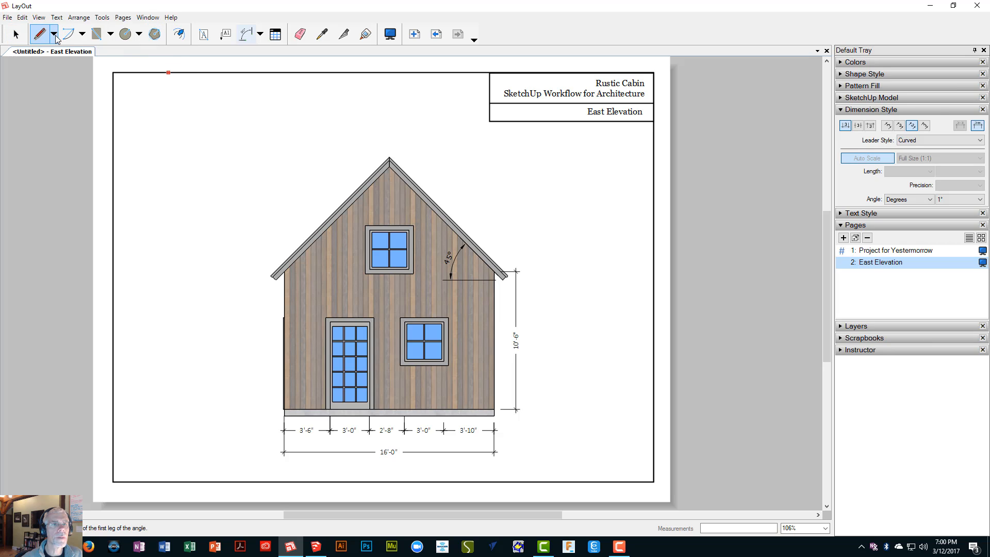
- Draw an L-shaped roof pitch symbol beside the right roof slope, with horizontal and vertical legs each about 1/2" long
{"action": "left_click", "coordinate": [39, 35]}
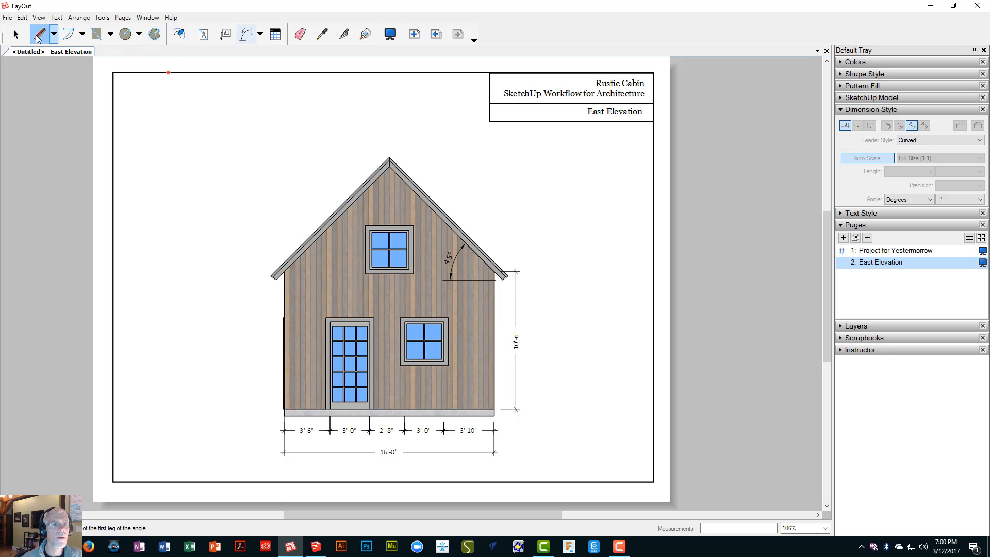
{"action": "left_click", "coordinate": [532, 218]}
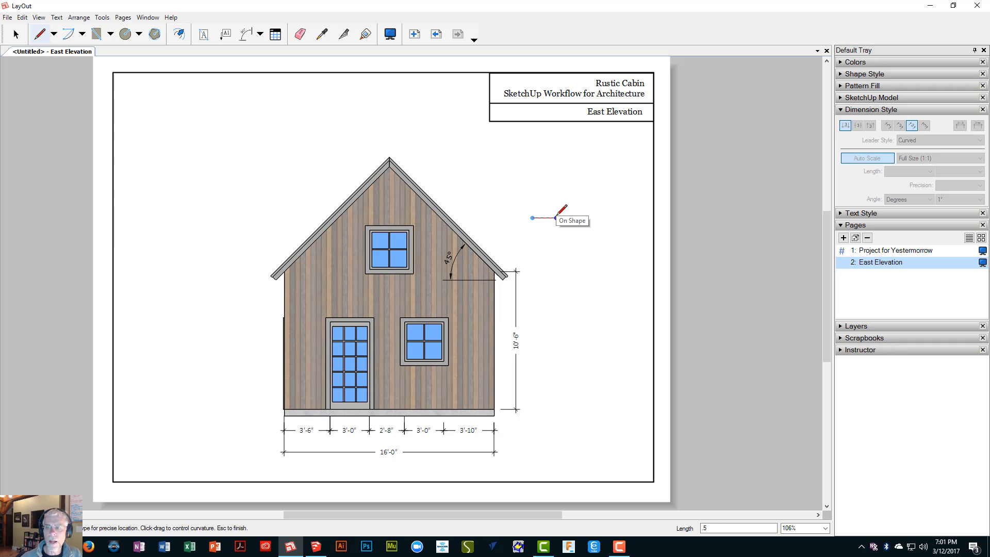
{"action": "left_click", "coordinate": [556, 218]}
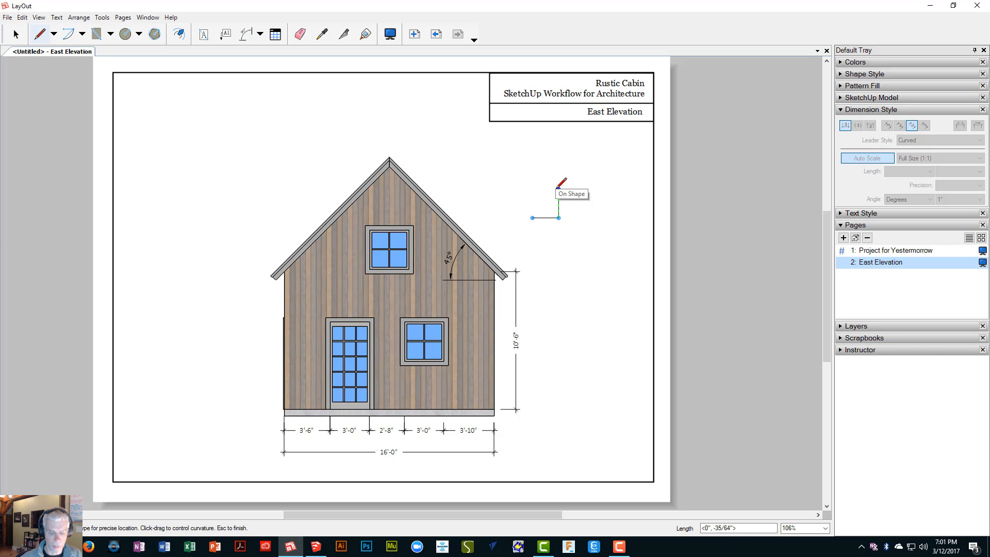
{"action": "left_click", "coordinate": [557, 187]}
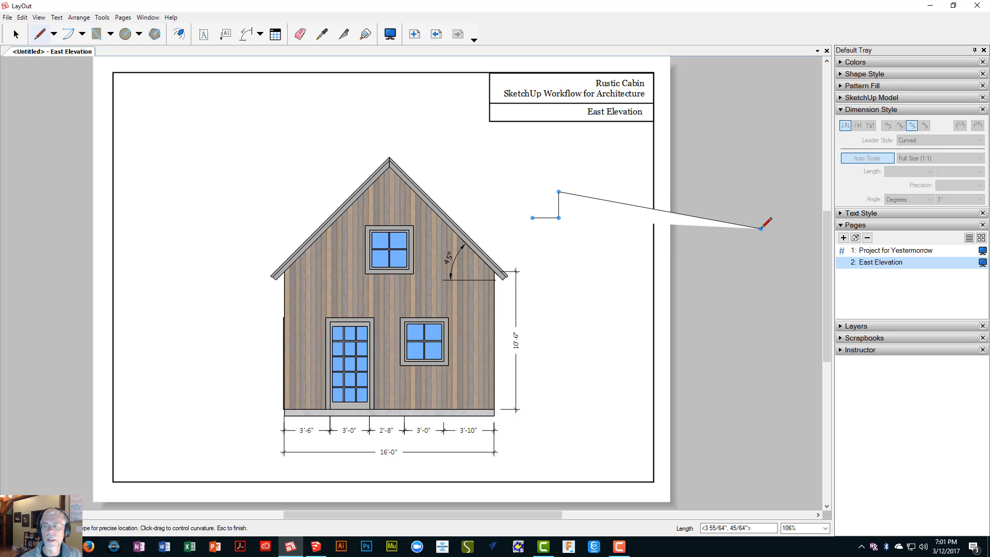
{"action": "key", "text": "Escape"}
- Add the text label 12 beside the pitch symbol's vertical leg and nudge it clear of the line
{"action": "left_click", "coordinate": [204, 34]}
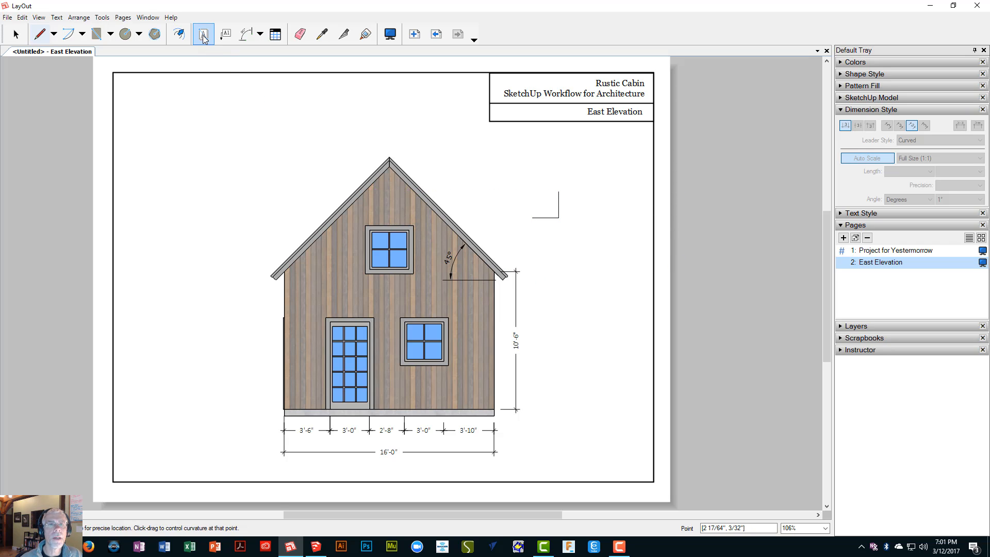
{"action": "left_click", "coordinate": [569, 206]}
{"action": "type", "text": "12"}
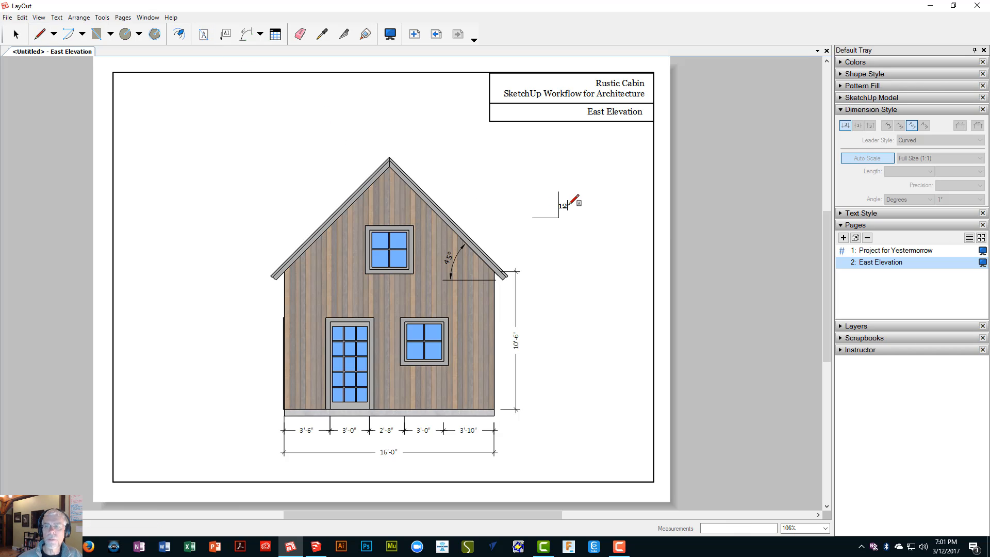
{"action": "left_click", "coordinate": [15, 35]}
{"action": "left_click", "coordinate": [563, 206]}
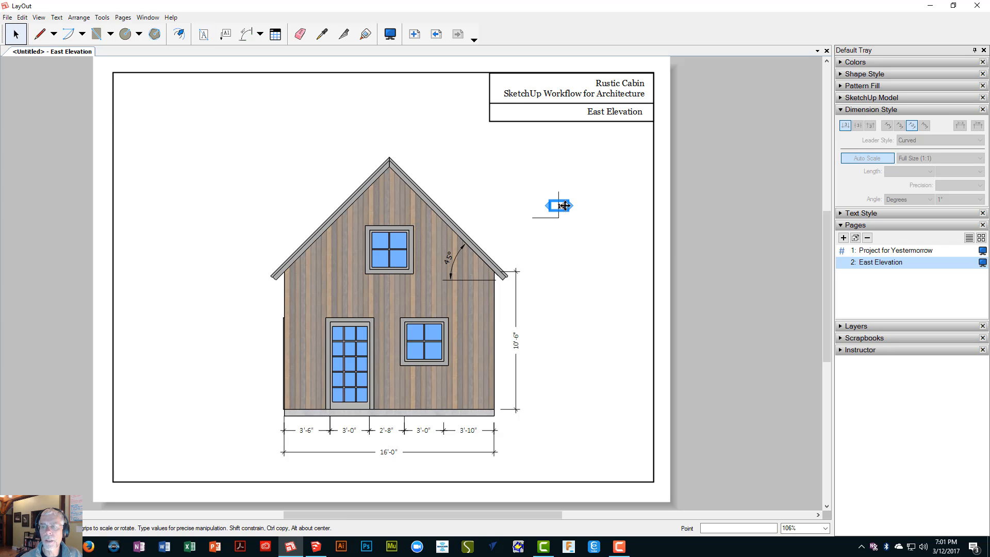
{"action": "key", "text": "Right"}
{"action": "key", "text": "Right"}
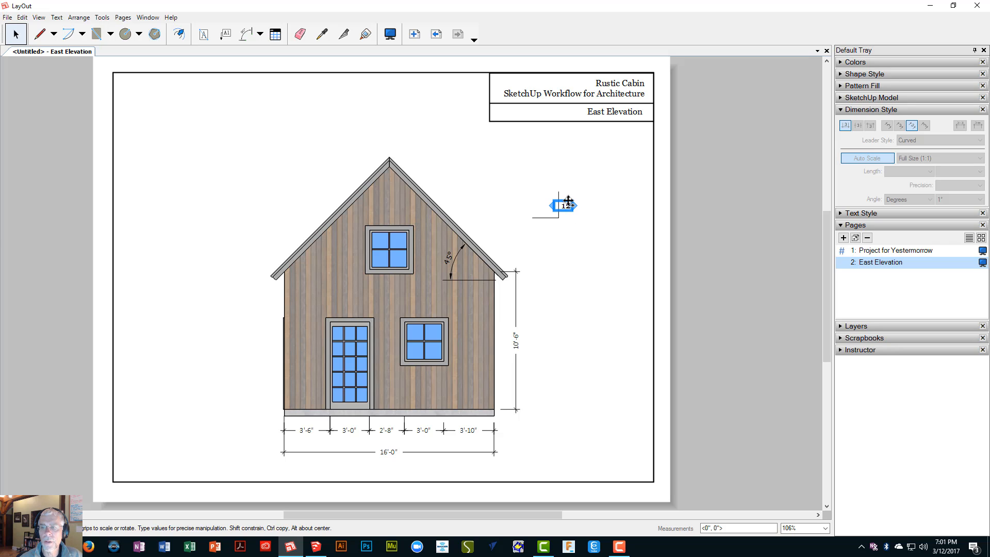
- Copy the 12 label beneath the pitch symbol's horizontal leg, nudge the copy into place, and reselect the vertical leg's label
{"action": "left_click_drag", "start_coordinate": [568, 201], "coordinate": [550, 218]}
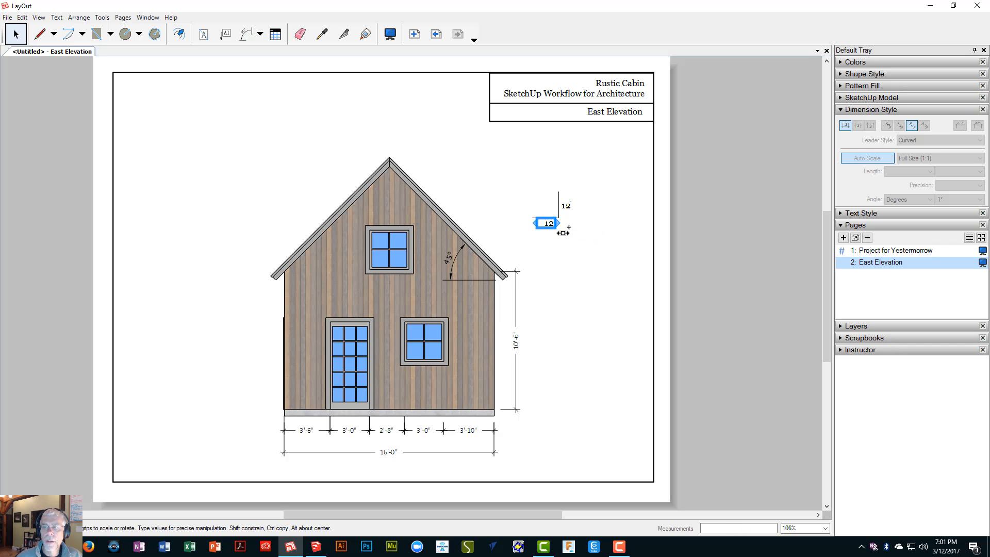
{"action": "key", "text": "Left"}
{"action": "key", "text": "Left"}
{"action": "key", "text": "Left"}
{"action": "key", "text": "Left"}
{"action": "key", "text": "Left"}
{"action": "key", "text": "Down"}
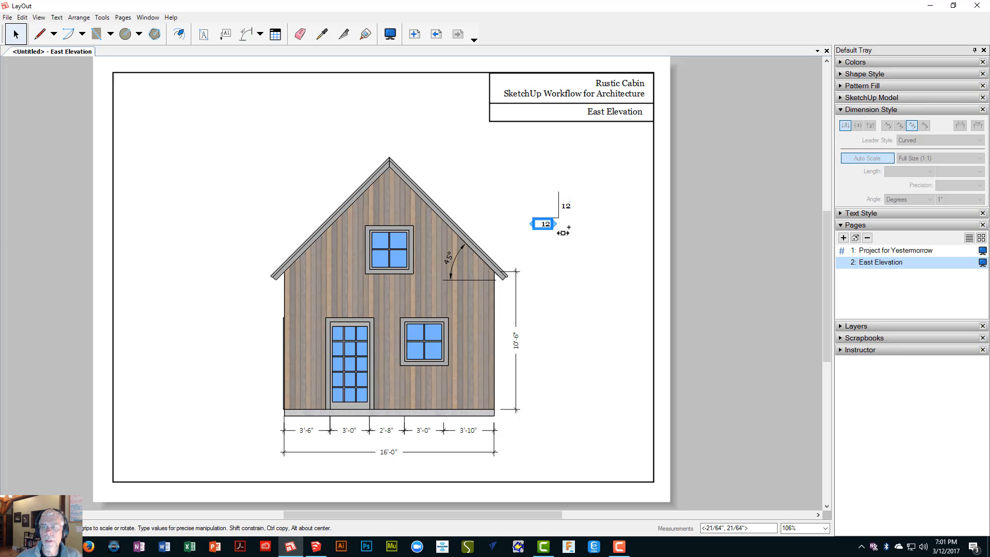
{"action": "left_click", "coordinate": [563, 232]}
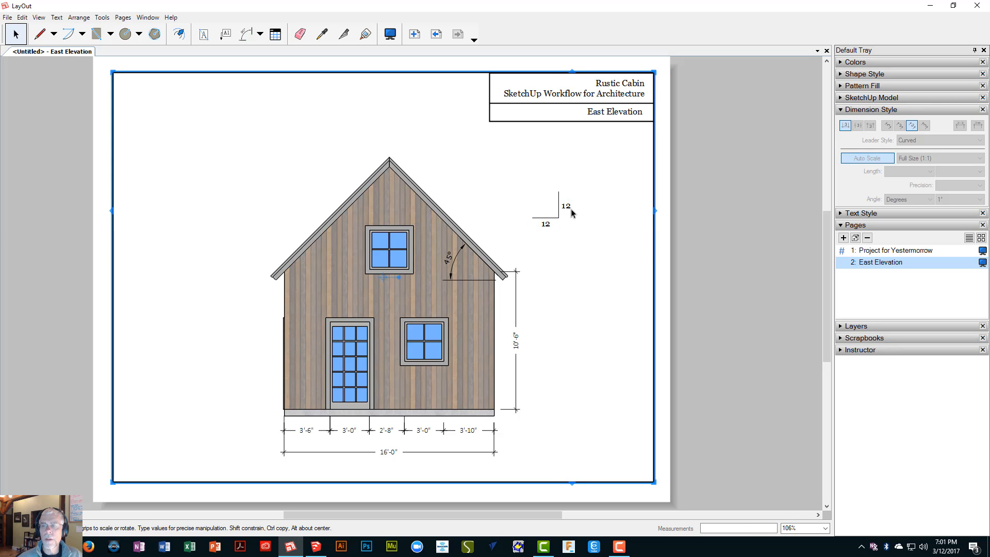
{"action": "left_click", "coordinate": [567, 207]}
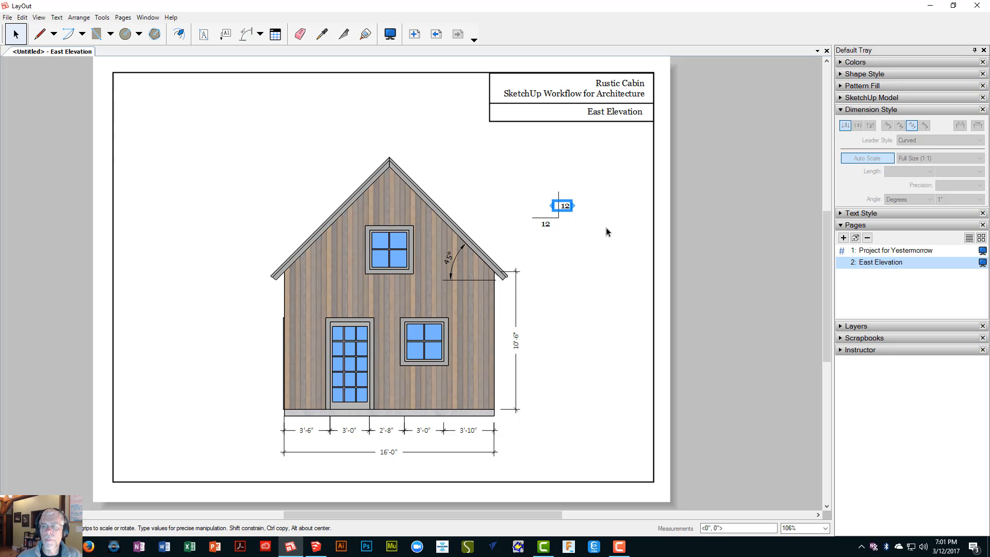
- Duplicate the East Elevation page and rename the copy South Elevation
{"action": "left_click", "coordinate": [592, 252]}
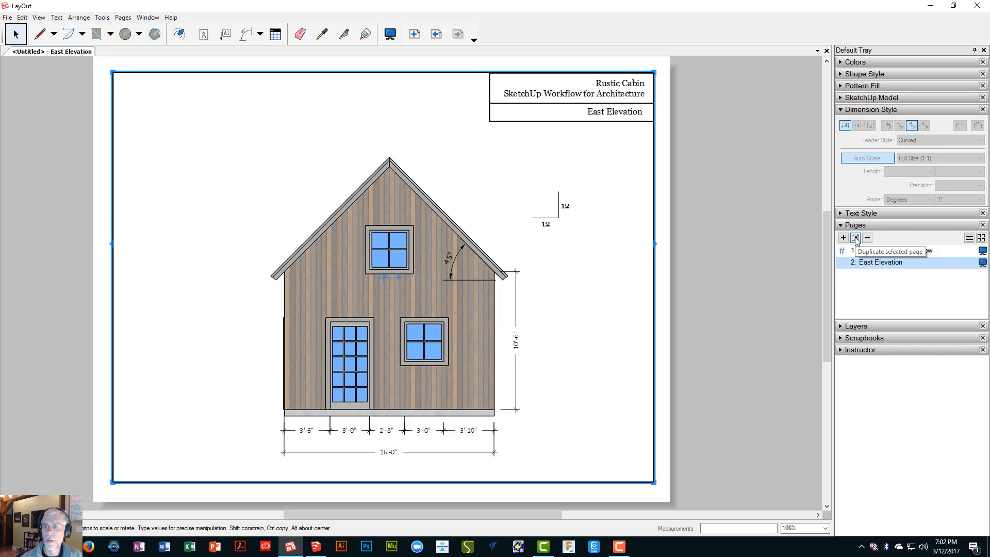
{"action": "left_click", "coordinate": [855, 239]}
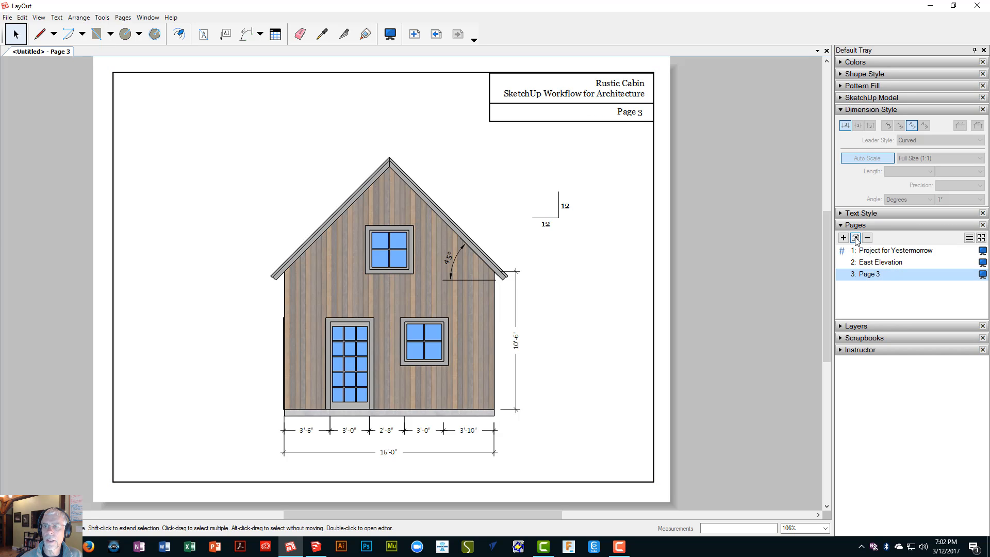
{"action": "double_click", "coordinate": [864, 275]}
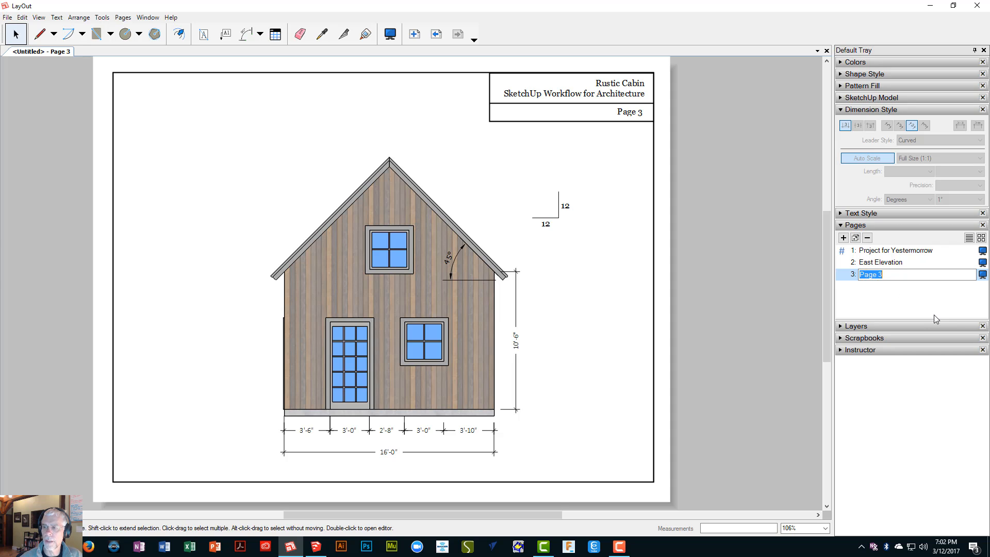
{"action": "key", "text": "Home"}
{"action": "type", "text": "South"}
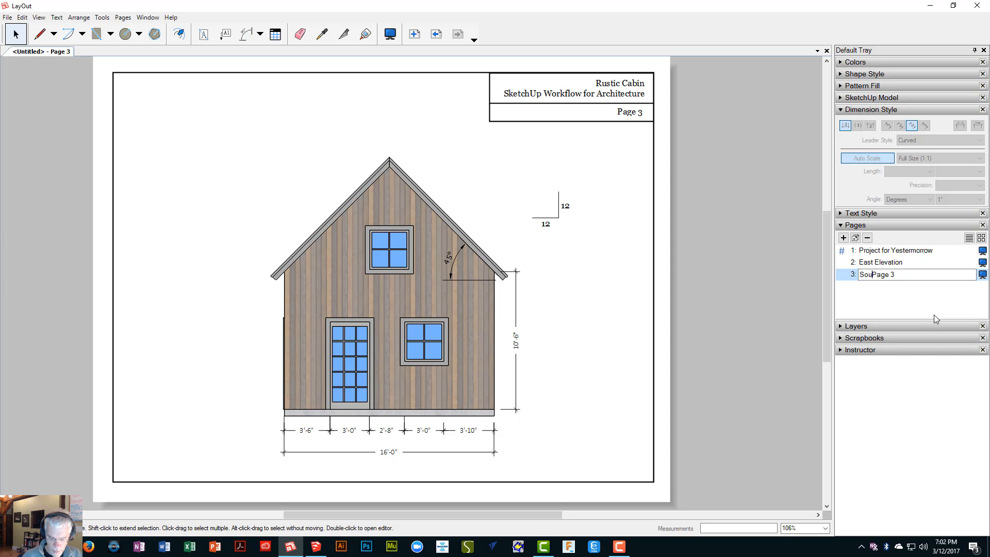
{"action": "type", "text": " Elev"}
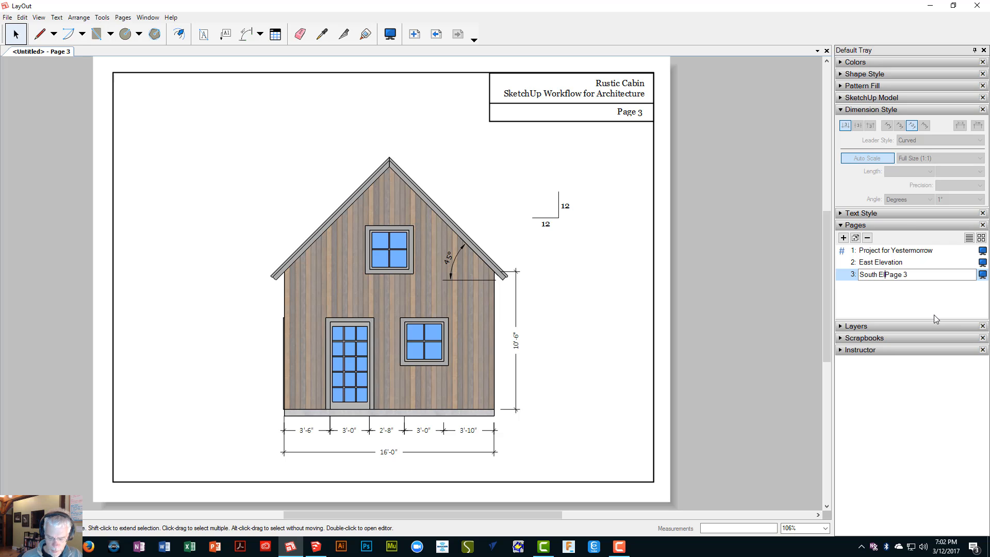
{"action": "type", "text": "ation"}
{"action": "key", "text": "shift+End"}
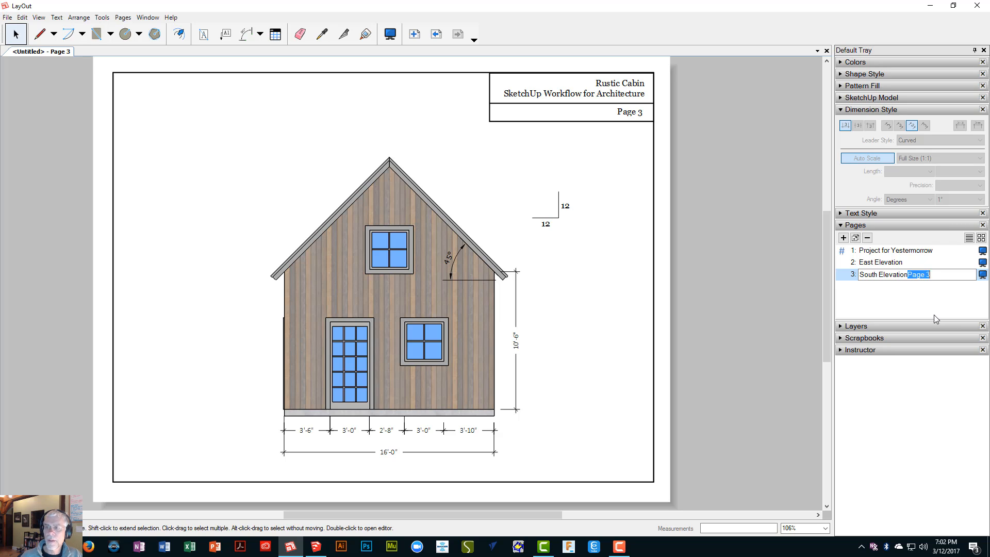
{"action": "key", "text": "Delete"}
{"action": "key", "text": "Return"}
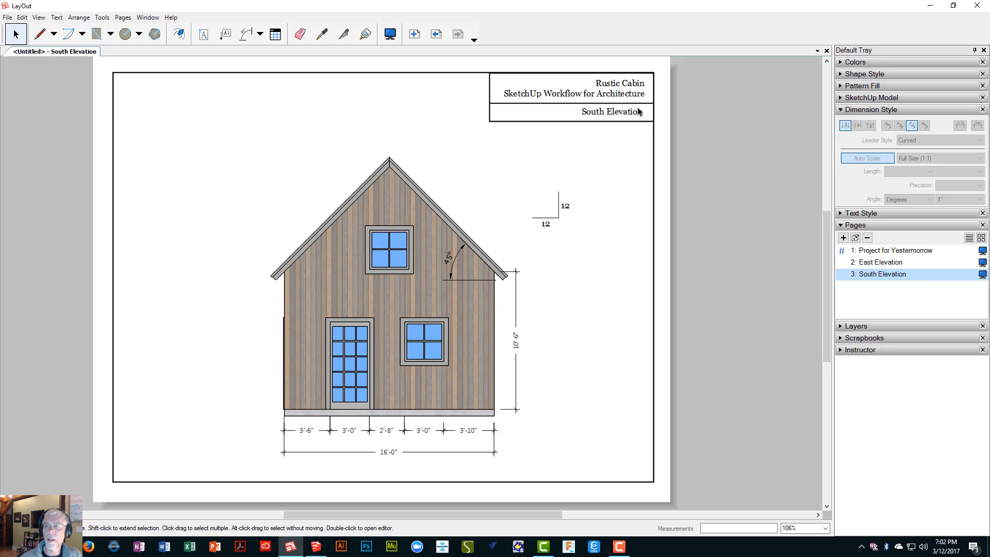
- Compare the East and South Elevation pages and switch the South Elevation page's model viewport to the South Elev scene
{"action": "left_click", "coordinate": [878, 264]}
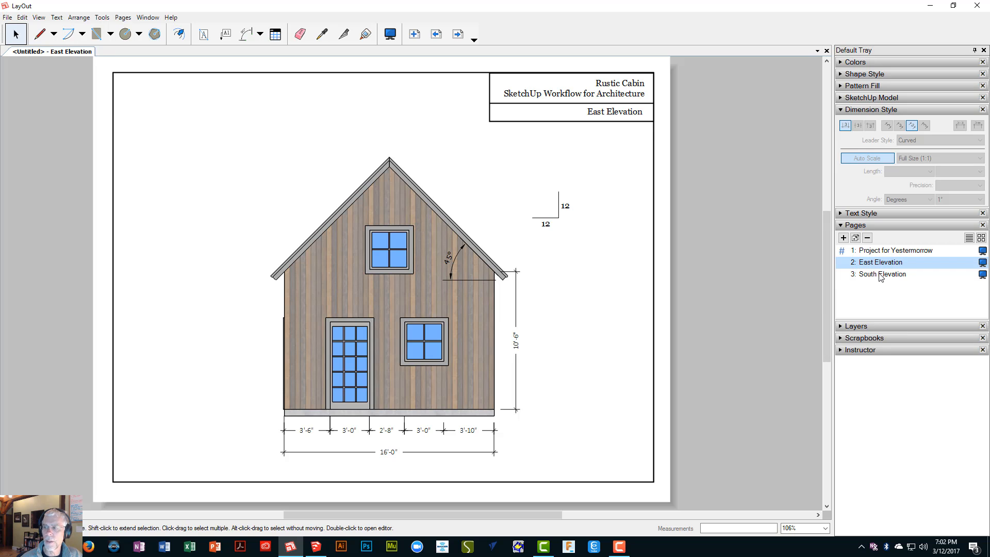
{"action": "left_click", "coordinate": [879, 274]}
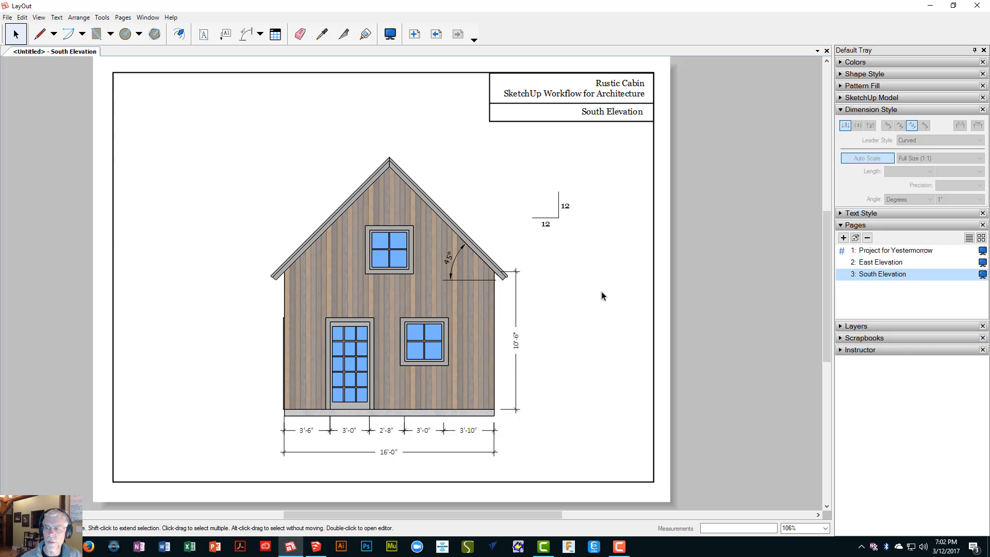
{"action": "left_click", "coordinate": [382, 290]}
{"action": "right_click", "coordinate": [382, 289]}
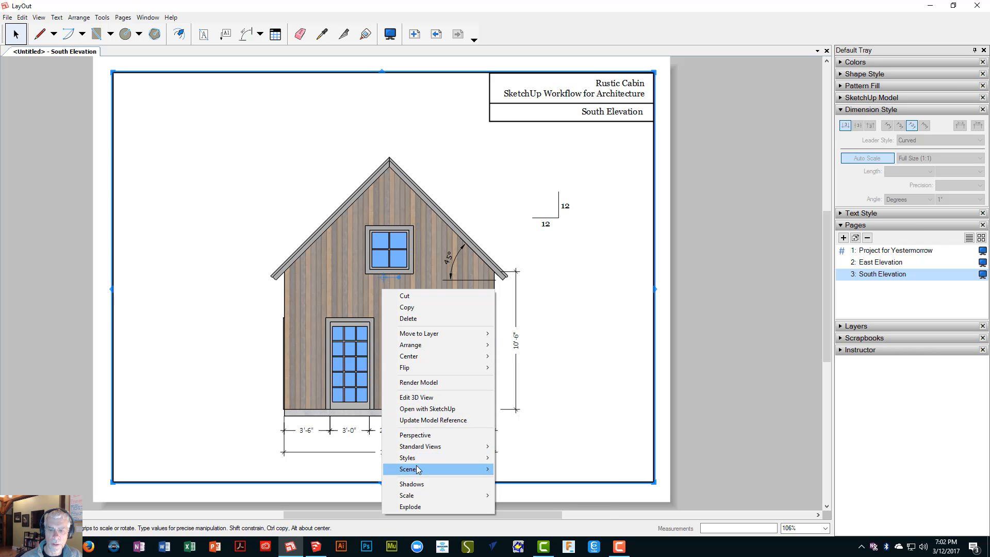
{"action": "mouse_move", "coordinate": [419, 470]}
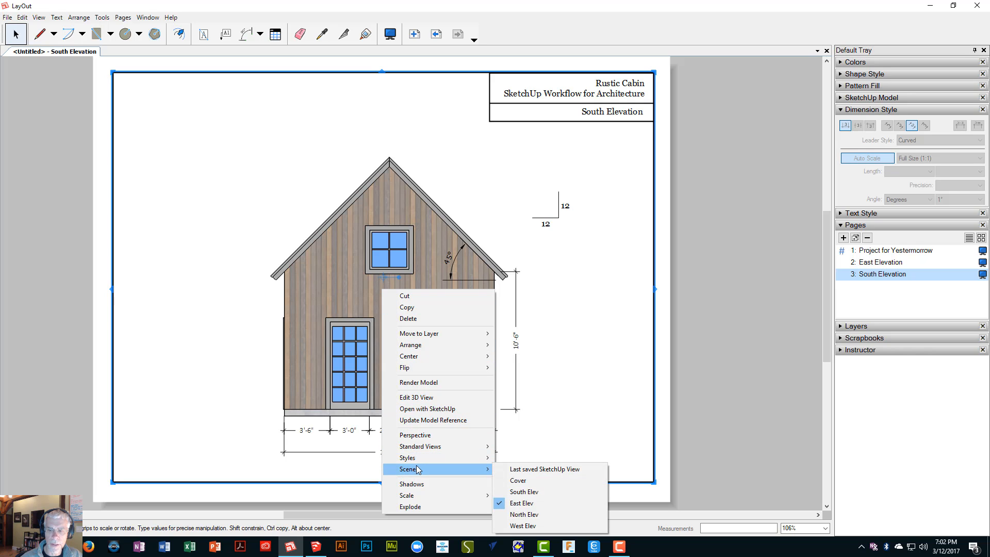
{"action": "left_click", "coordinate": [525, 493]}
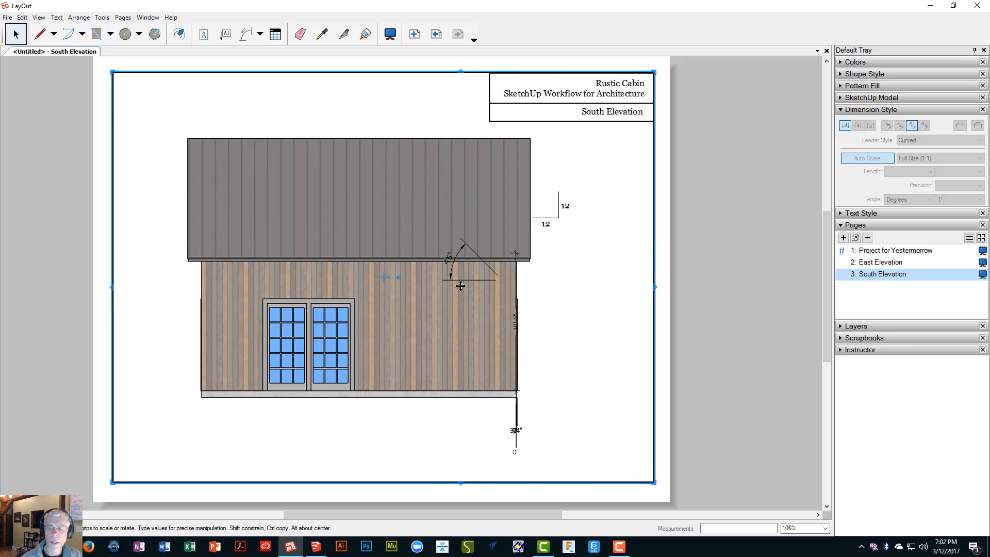
{"action": "key", "text": "Escape"}
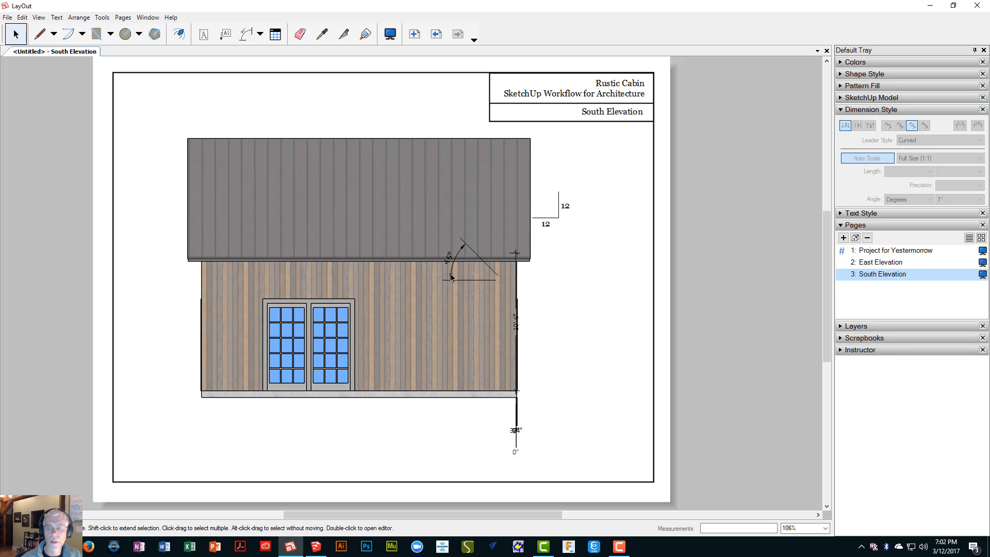
- Try to clear the copied roof pitch symbol from the South Elevation page, deleting both of its 12 labels
{"action": "left_click", "coordinate": [559, 217]}
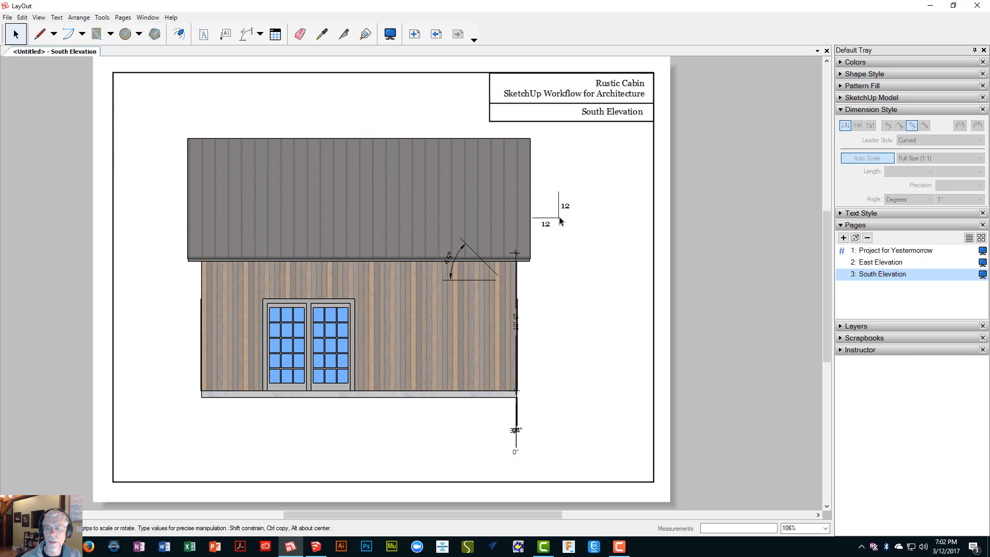
{"action": "left_click", "coordinate": [595, 254]}
{"action": "left_click", "coordinate": [560, 209]}
{"action": "left_click", "coordinate": [602, 240]}
{"action": "left_click", "coordinate": [562, 205]}
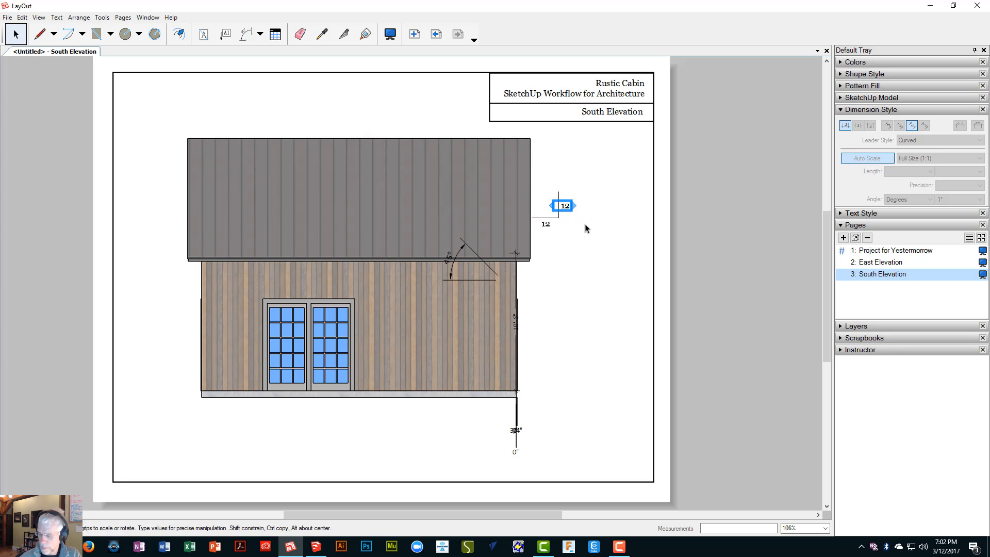
{"action": "key", "text": "Delete"}
{"action": "left_click", "coordinate": [558, 210]}
{"action": "key", "text": "Delete"}
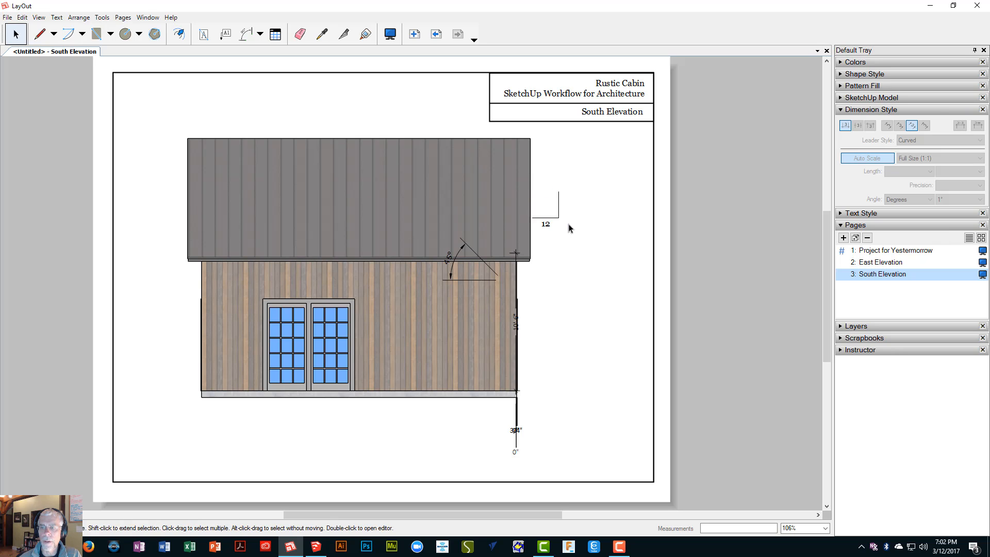
{"action": "left_click", "coordinate": [548, 224]}
{"action": "key", "text": "Delete"}
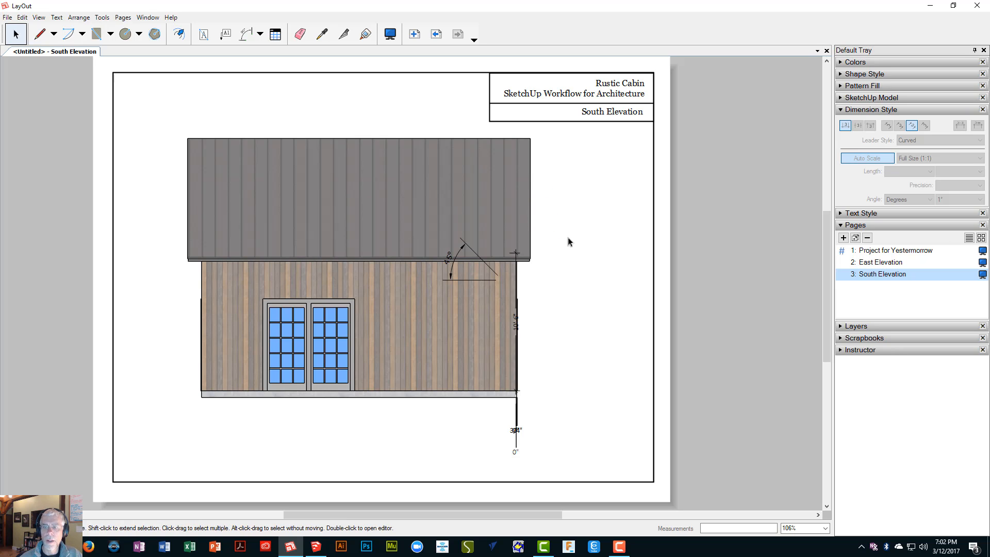
- Undo the label deletions, the viewport's scene change, the page rename and the page duplication
{"action": "key", "text": "ctrl+z"}
{"action": "key", "text": "ctrl+z"}
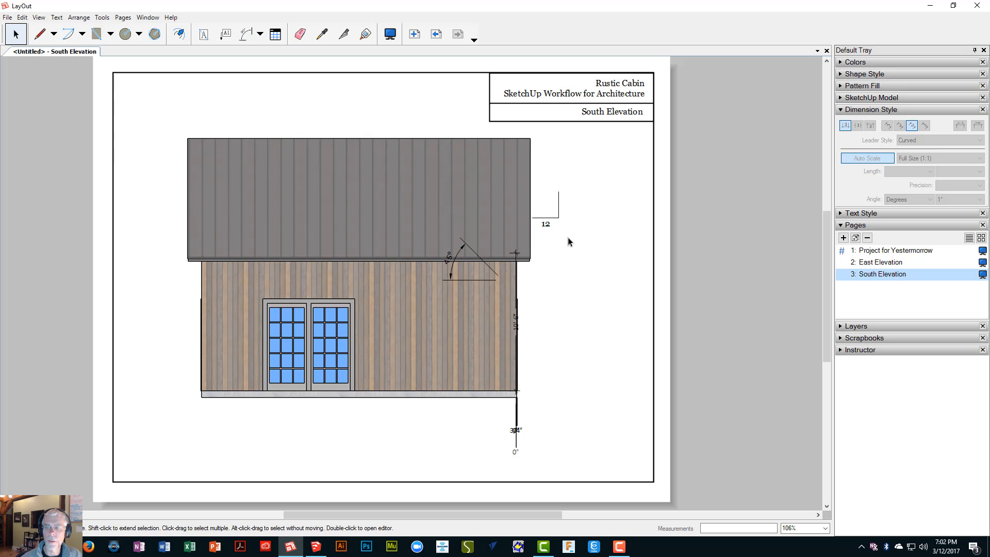
{"action": "key", "text": "ctrl+z"}
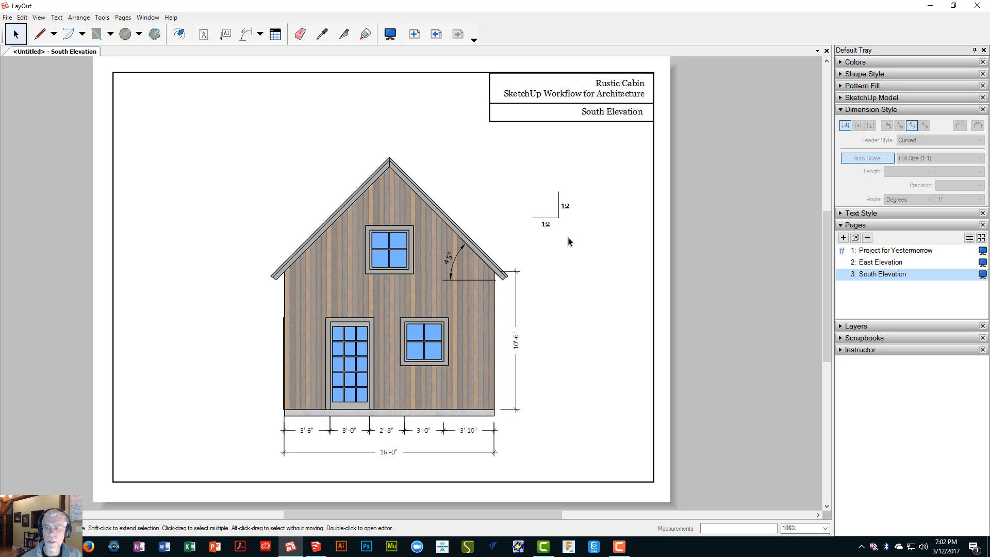
{"action": "key", "text": "ctrl+z"}
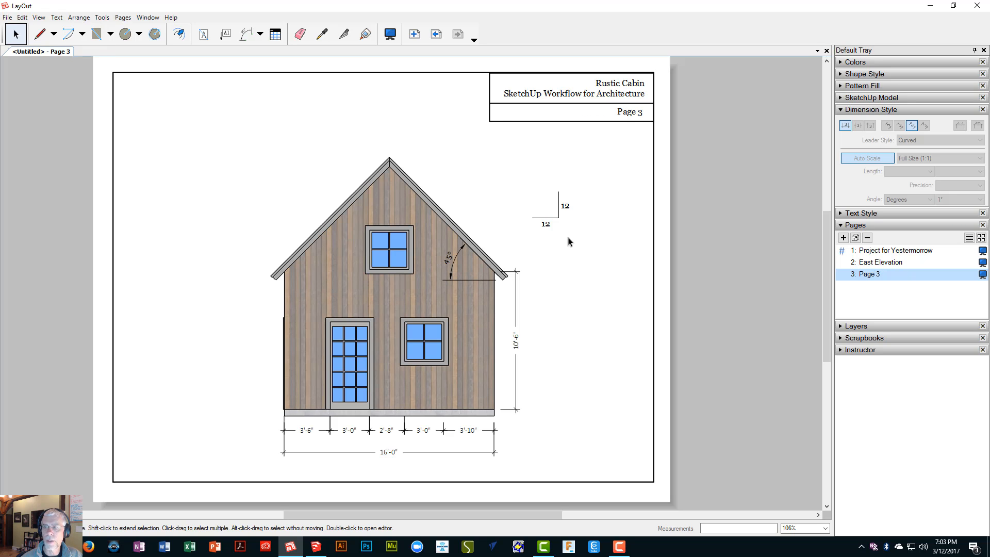
{"action": "key", "text": "ctrl+z"}
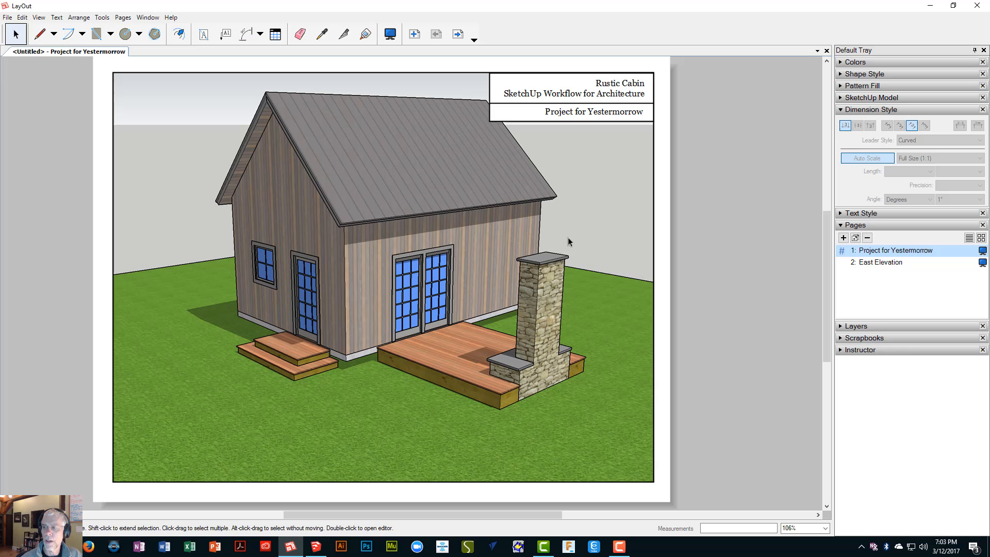
- Add a new page after East Elevation, check the document's layers, and rename the page South Elevation
{"action": "left_click", "coordinate": [884, 263]}
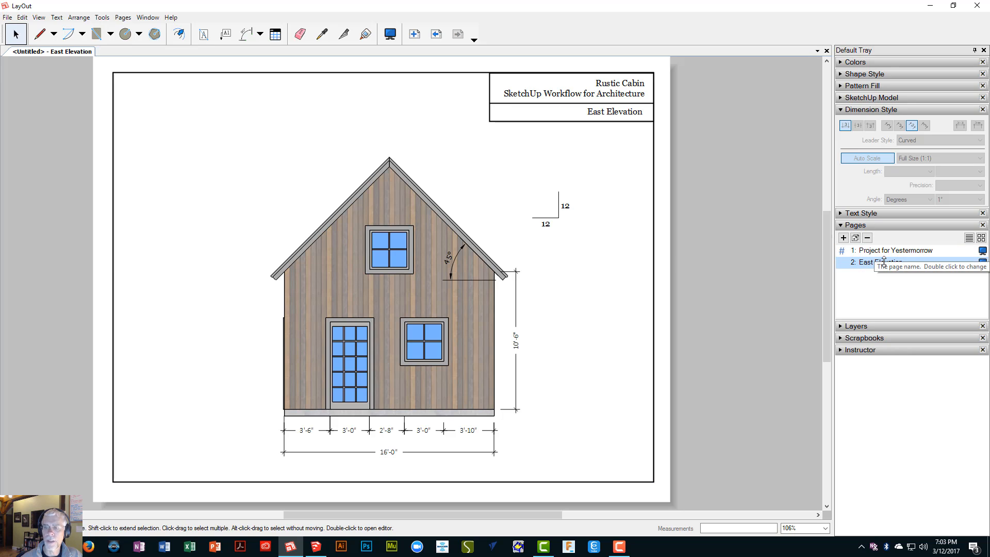
{"action": "left_click", "coordinate": [844, 238]}
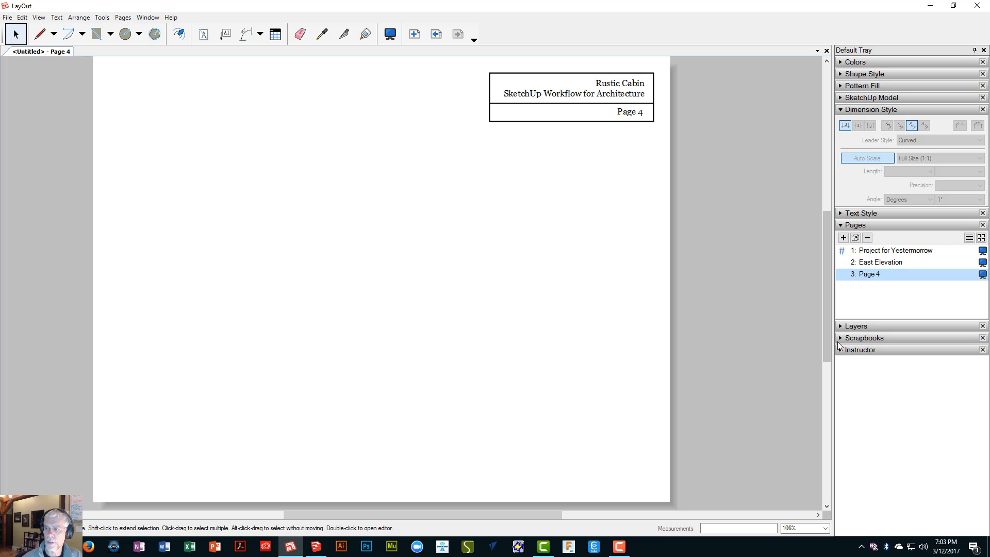
{"action": "left_click", "coordinate": [870, 327]}
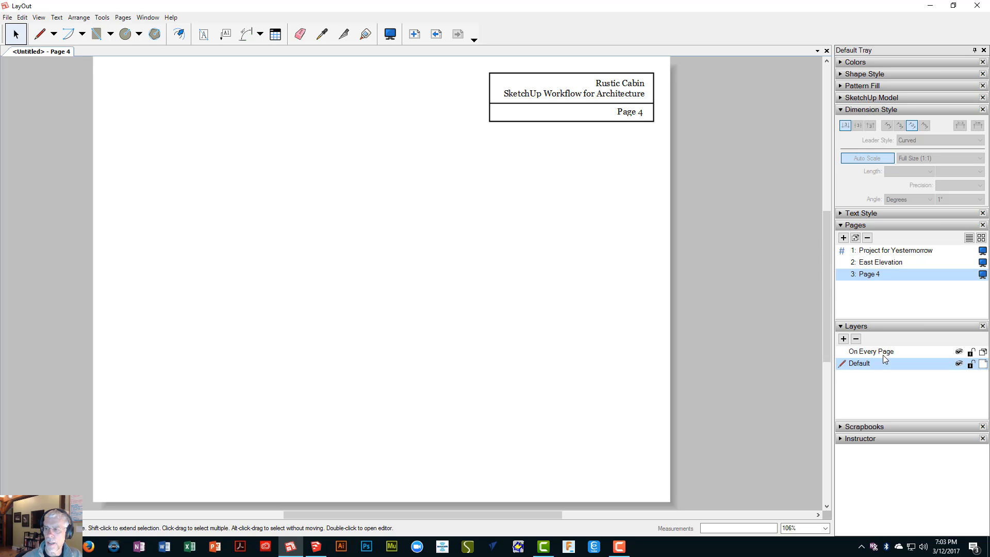
{"action": "left_click", "coordinate": [881, 328]}
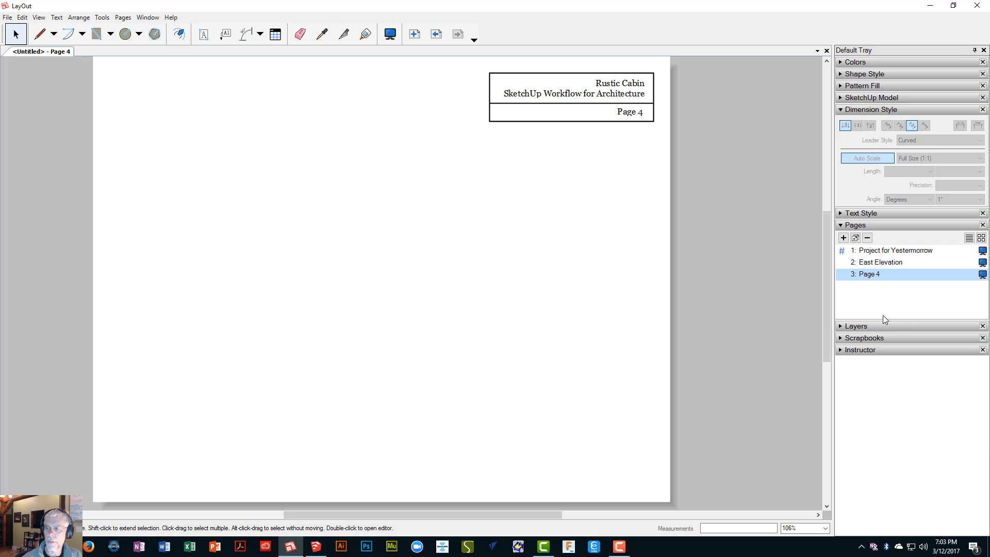
{"action": "double_click", "coordinate": [871, 276]}
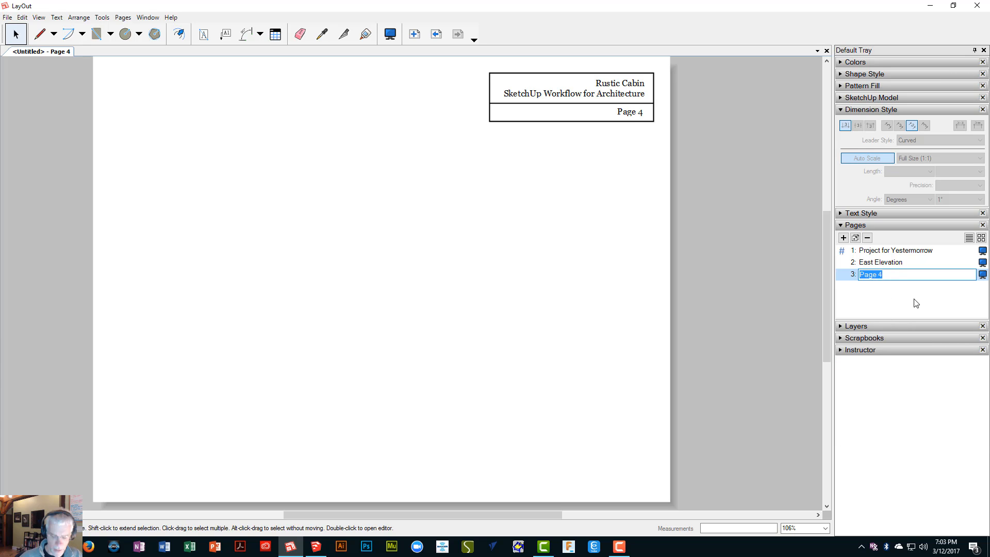
{"action": "type", "text": "South E"}
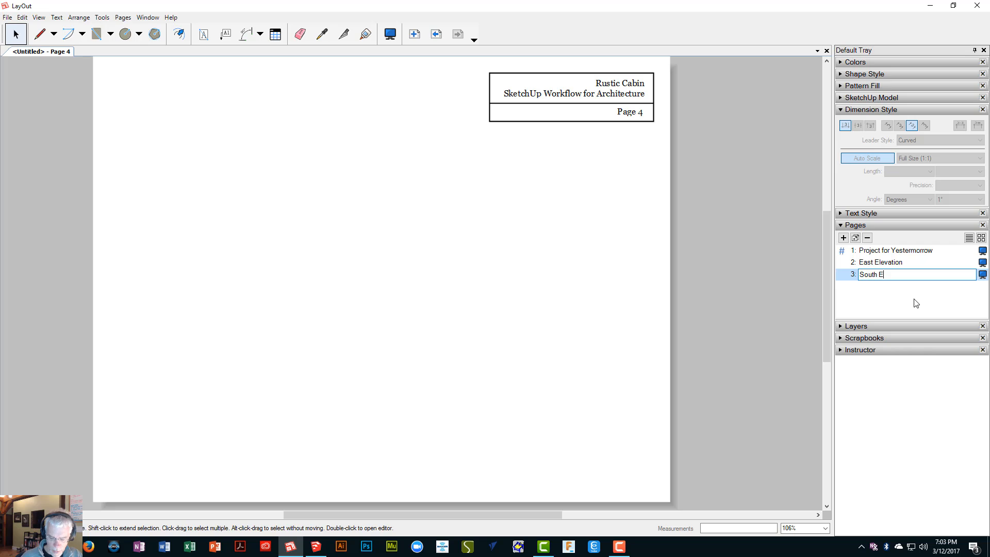
{"action": "type", "text": "levation"}
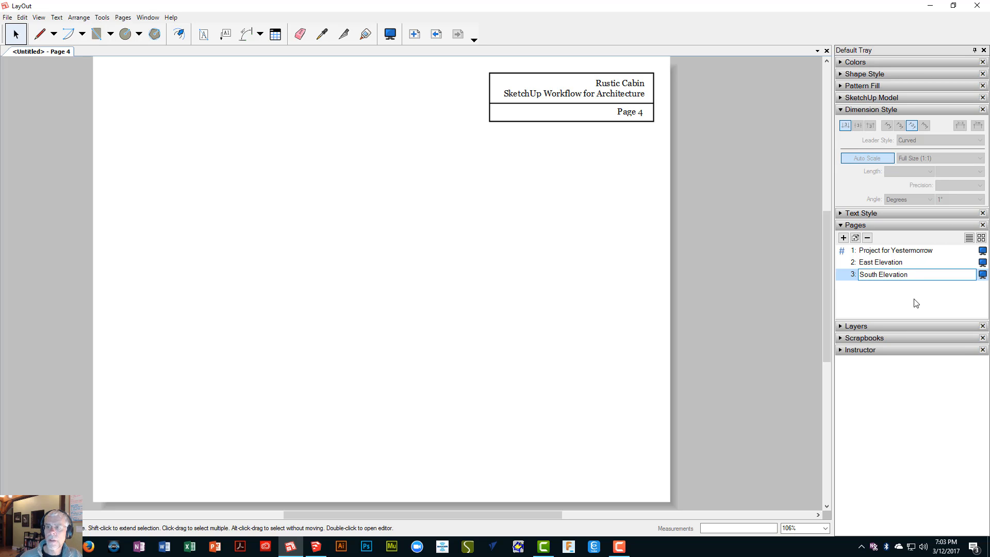
{"action": "key", "text": "Return"}
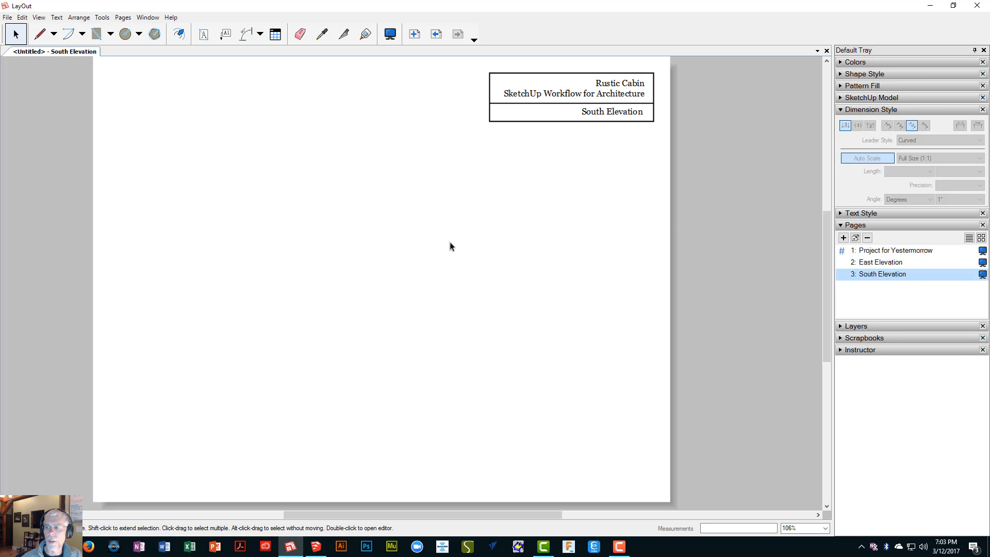
- Copy only the model viewport from the East Elevation page, paste it onto the South Elevation page, and compare both pages
{"action": "left_click", "coordinate": [883, 263]}
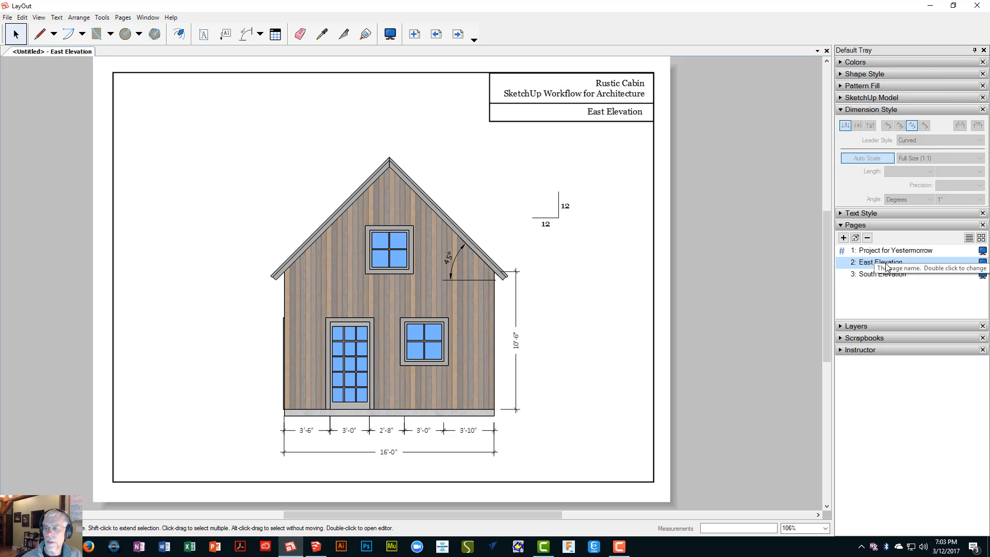
{"action": "left_click", "coordinate": [653, 242]}
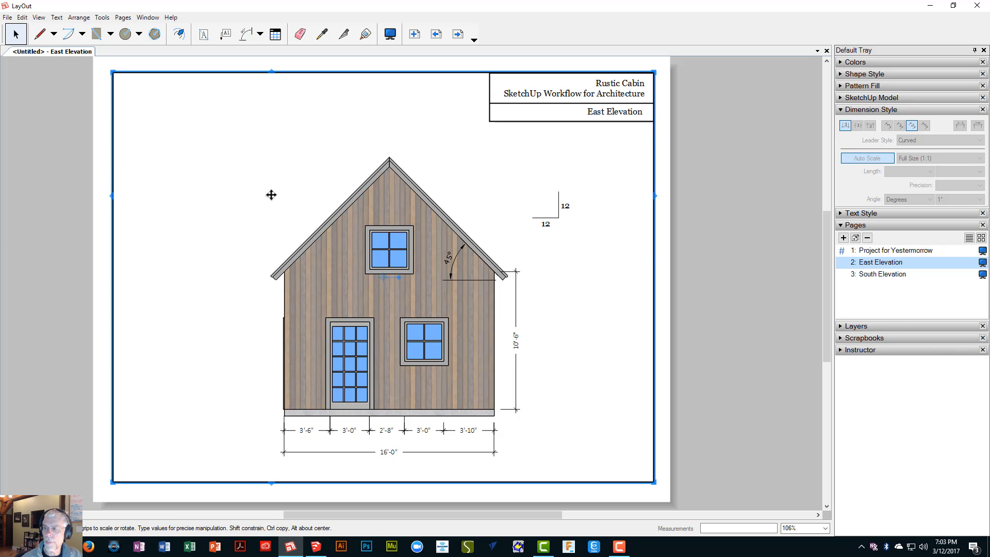
{"action": "left_click", "coordinate": [880, 276]}
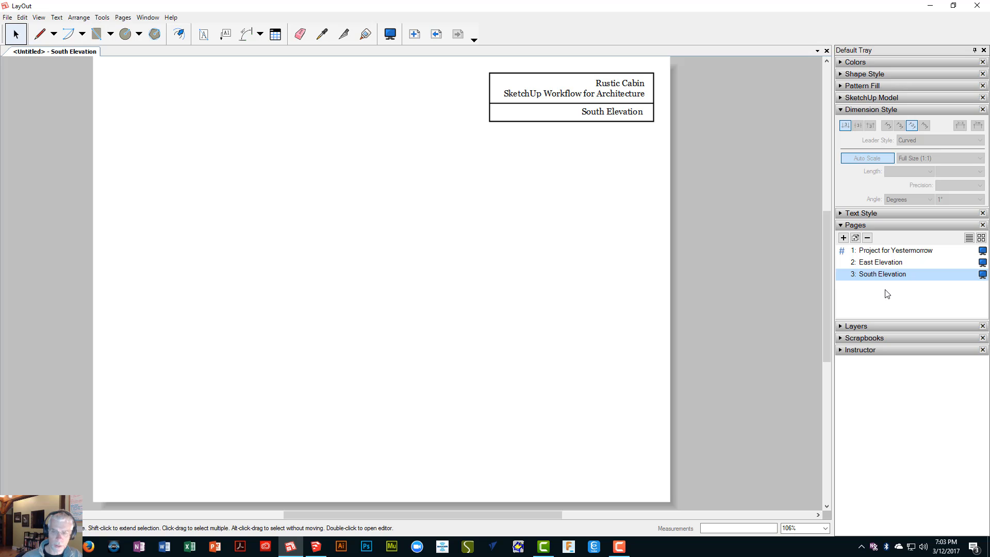
{"action": "key", "text": "ctrl+v"}
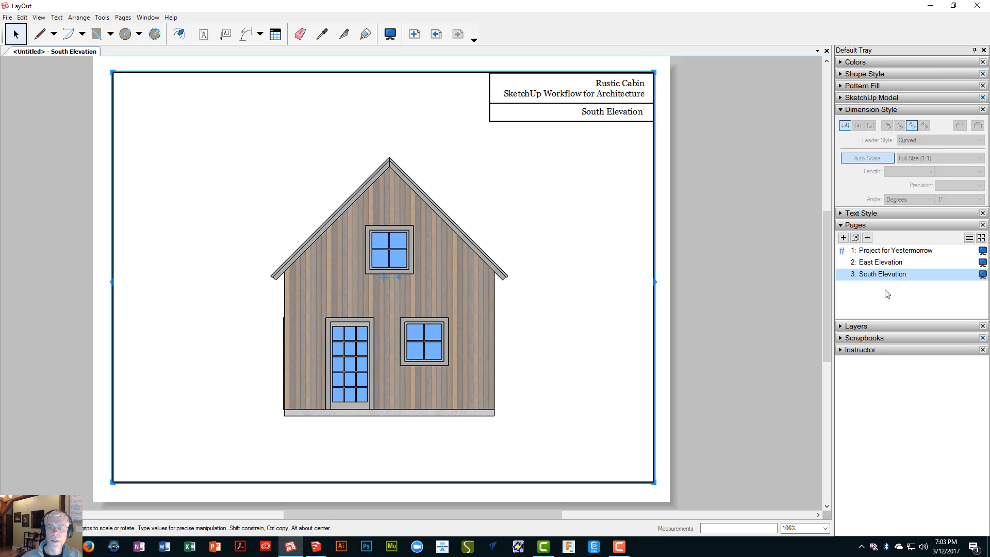
{"action": "left_click", "coordinate": [870, 264]}
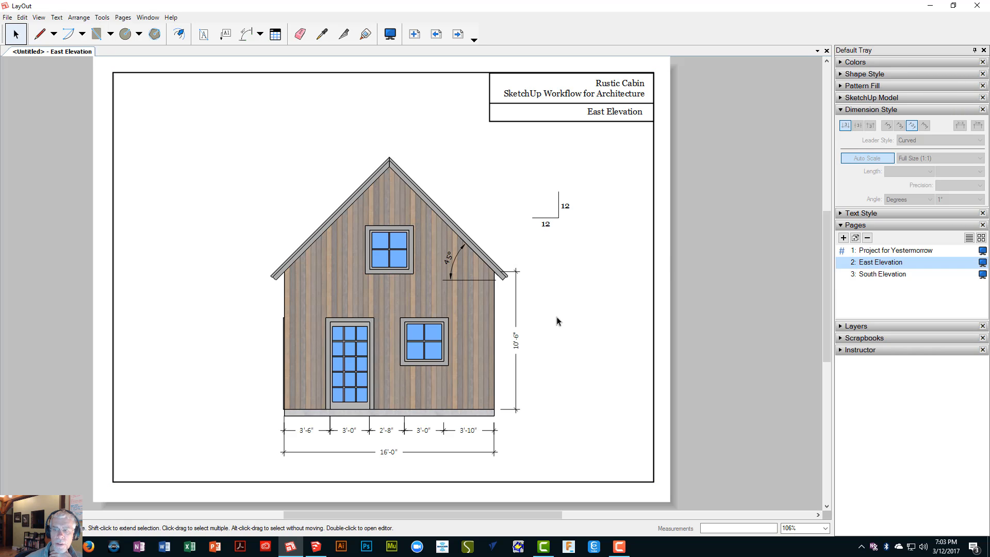
{"action": "left_click", "coordinate": [879, 275]}
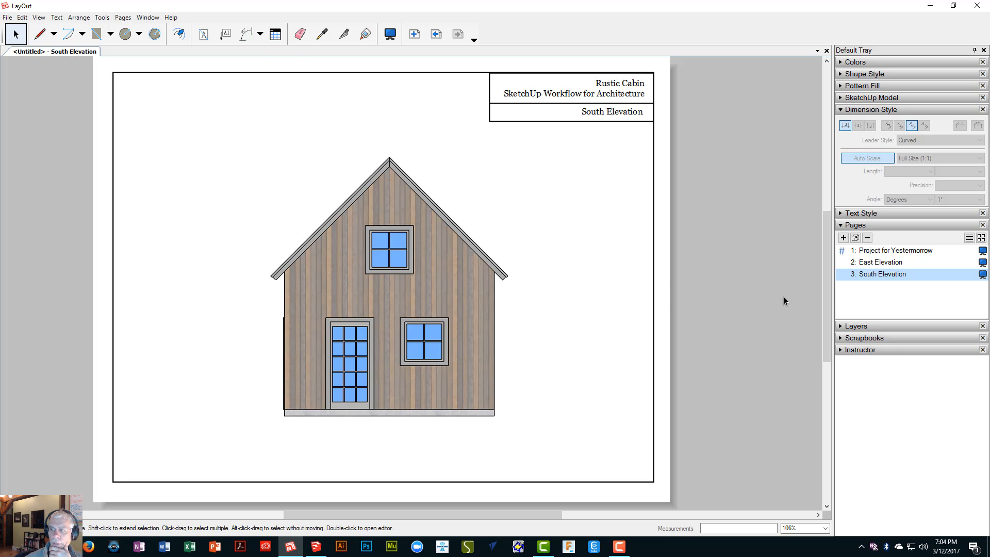
- Compare the East and South Elevation pages, then set the South Elevation page's model viewport to the South Elev scene
{"action": "left_click", "coordinate": [869, 264]}
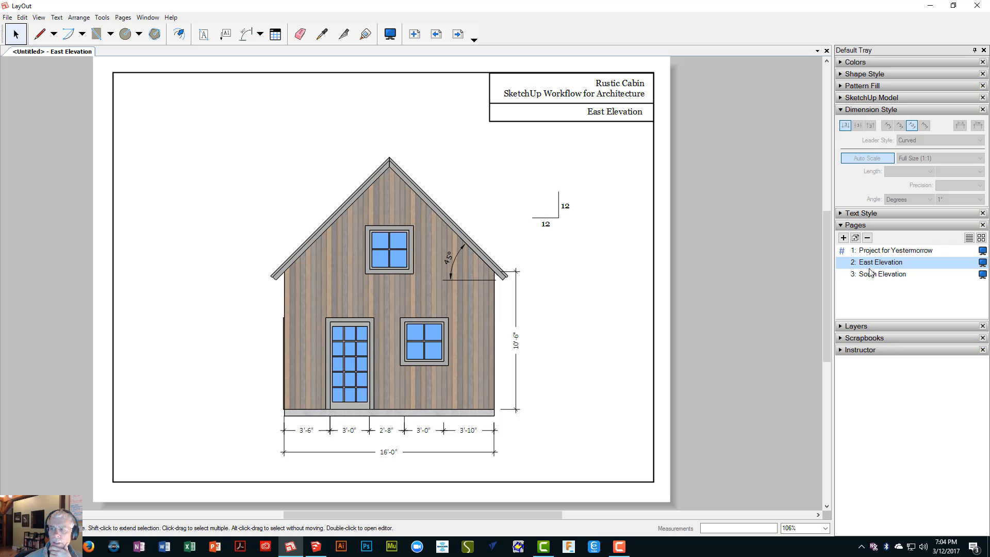
{"action": "left_click", "coordinate": [870, 278]}
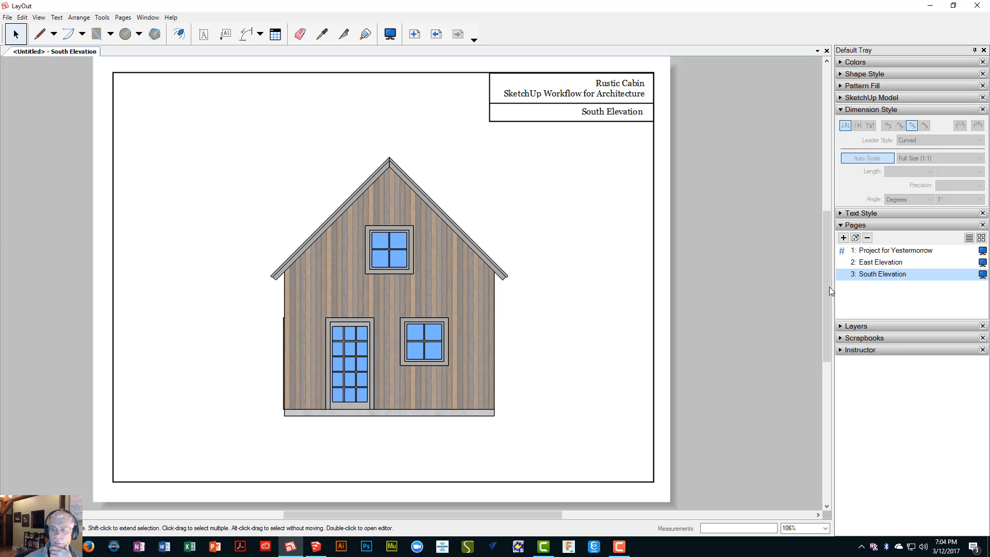
{"action": "right_click", "coordinate": [333, 276]}
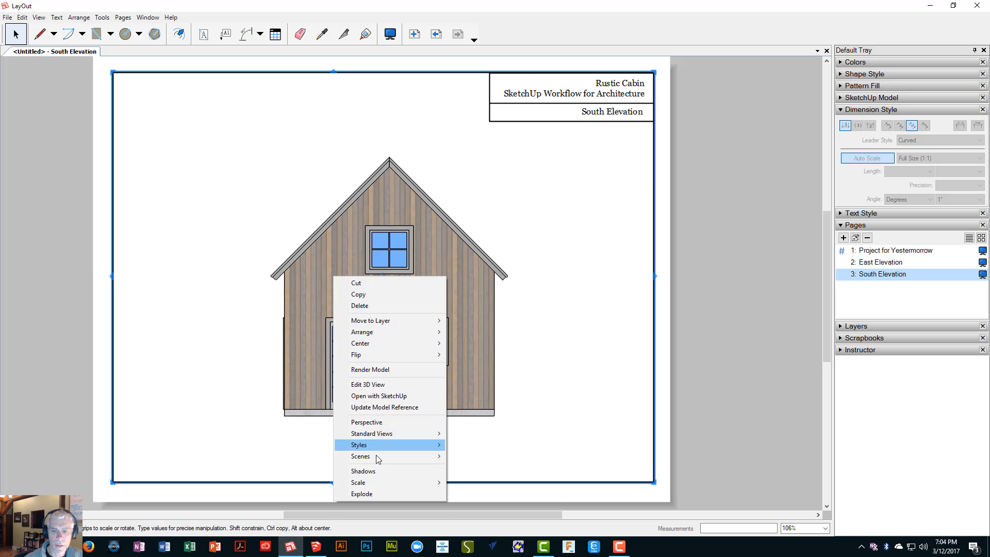
{"action": "mouse_move", "coordinate": [376, 456]}
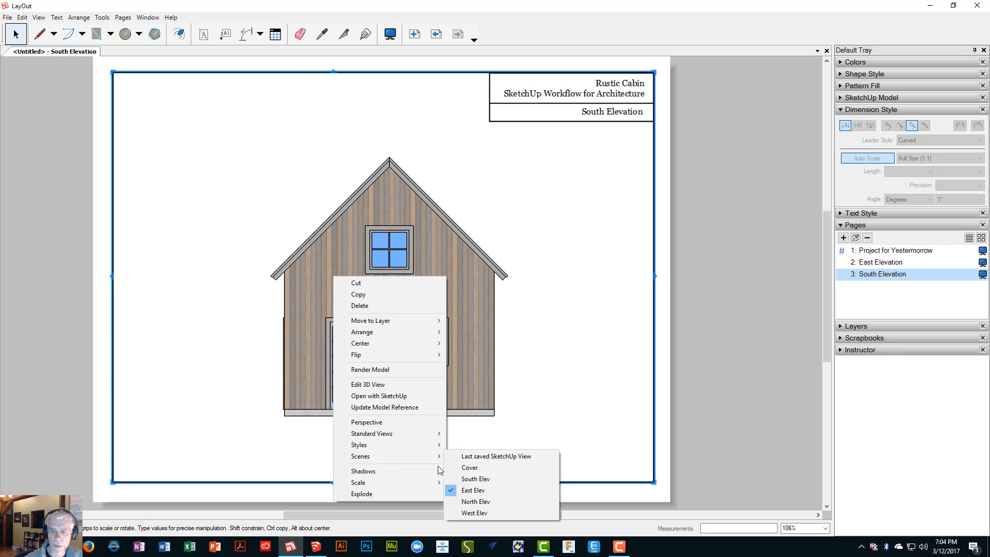
{"action": "left_click", "coordinate": [479, 480]}
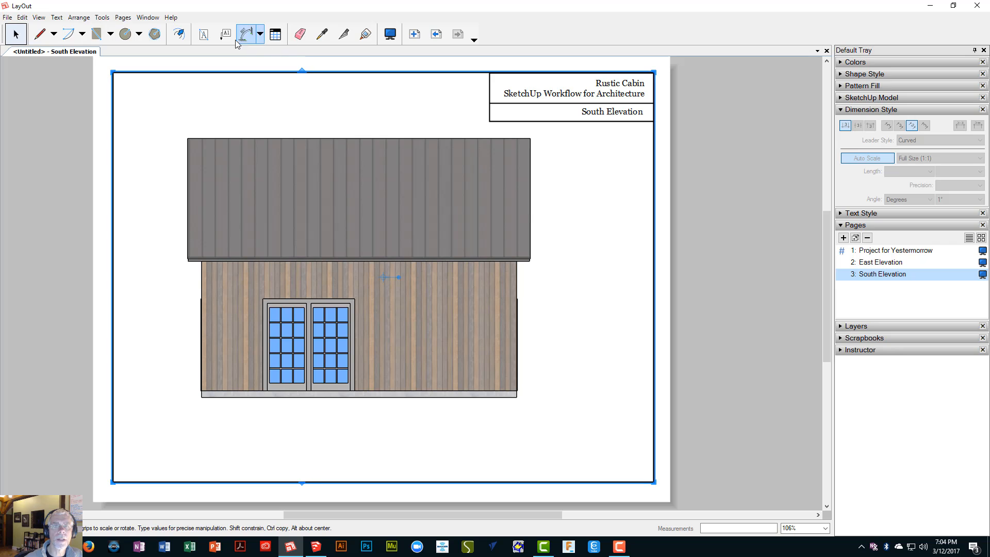
- Add a linear dimension below the foundation from the cabin's left corner to the left edge of the double door opening
{"action": "left_click", "coordinate": [261, 36]}
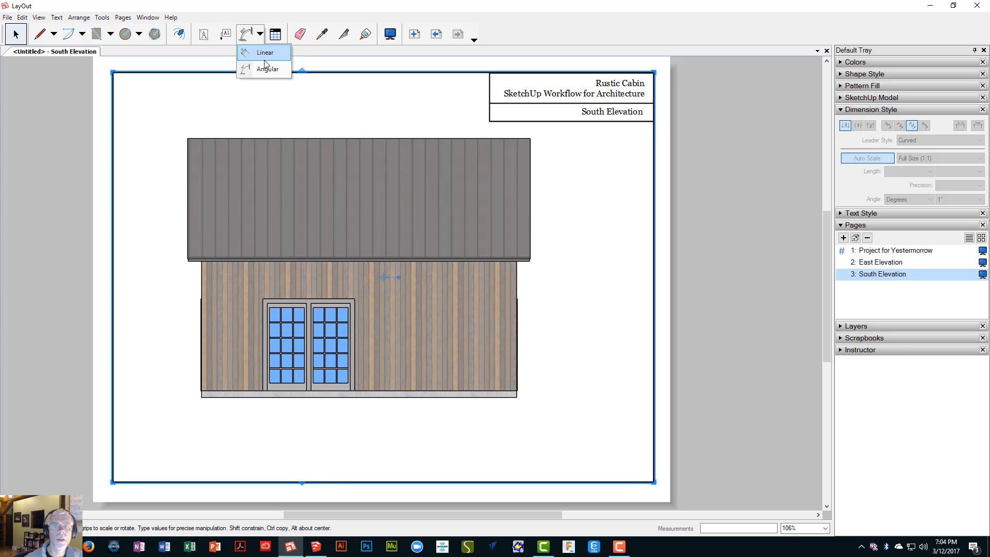
{"action": "left_click", "coordinate": [271, 57]}
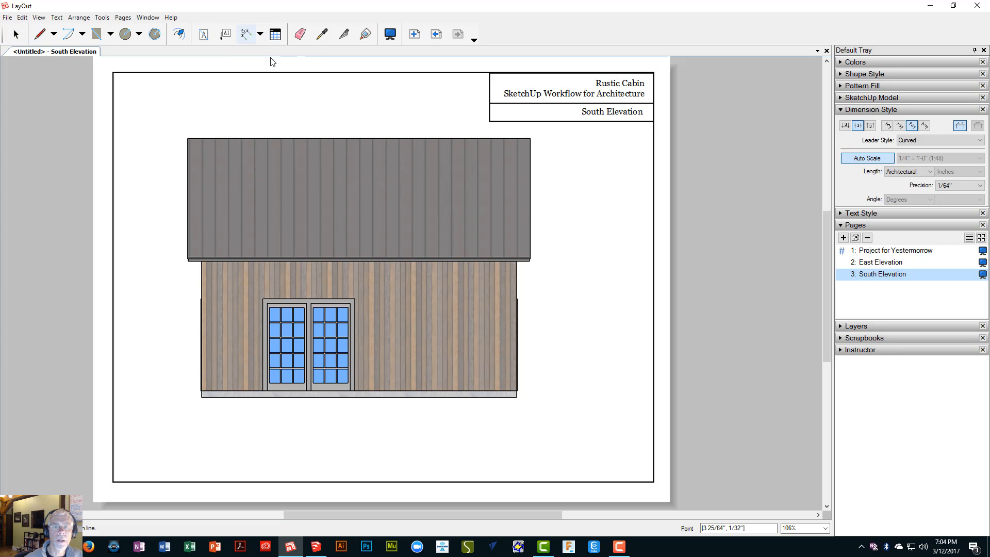
{"action": "left_click", "coordinate": [202, 396]}
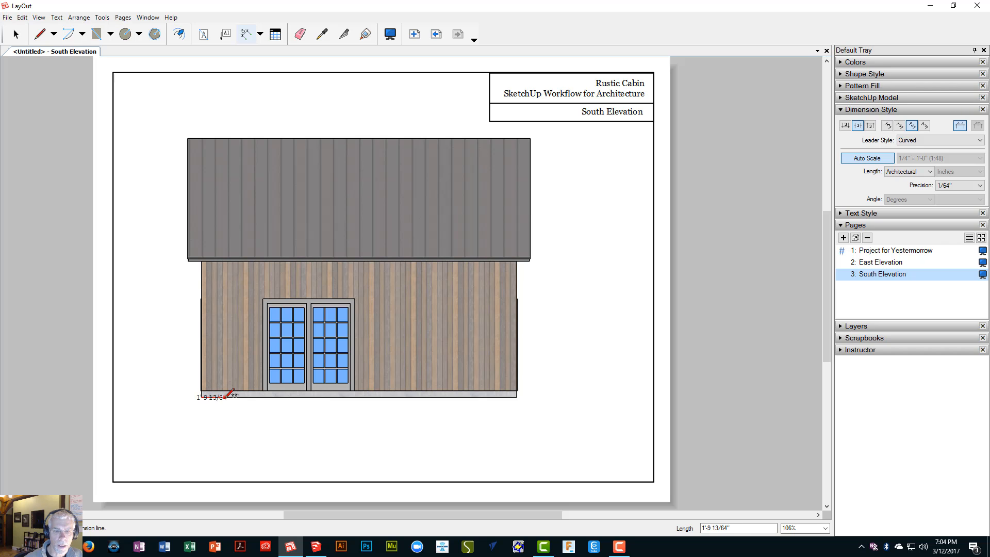
{"action": "left_click", "coordinate": [267, 396]}
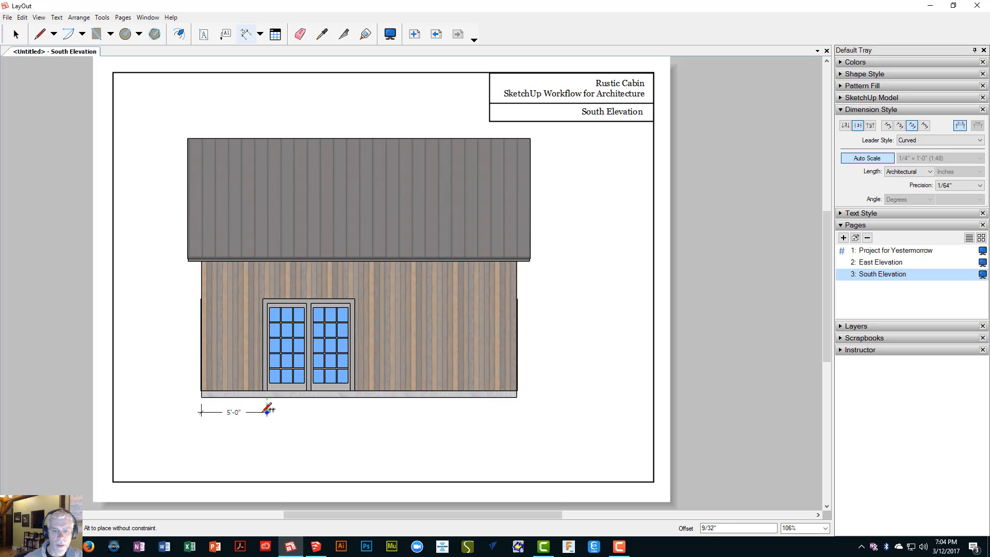
{"action": "left_click", "coordinate": [267, 412]}
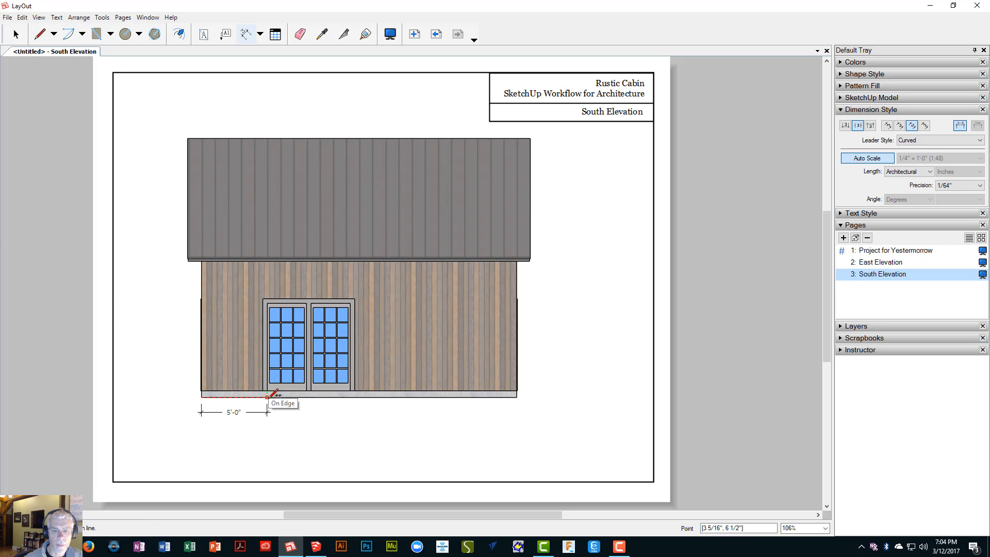
- Continue the dimension string with the double door opening's width and the remaining wall to the cabin's right corner
{"action": "left_click", "coordinate": [267, 396]}
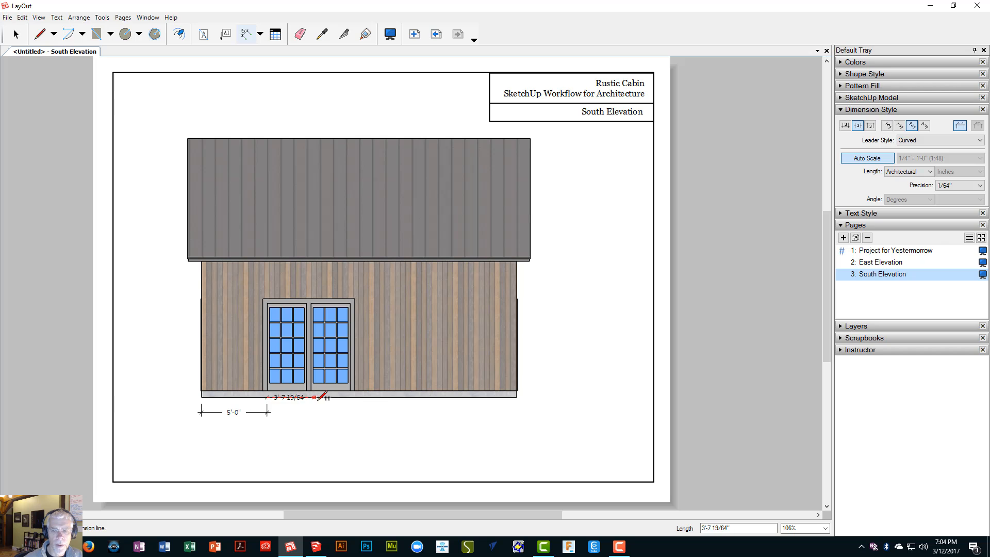
{"action": "double_click", "coordinate": [355, 394]}
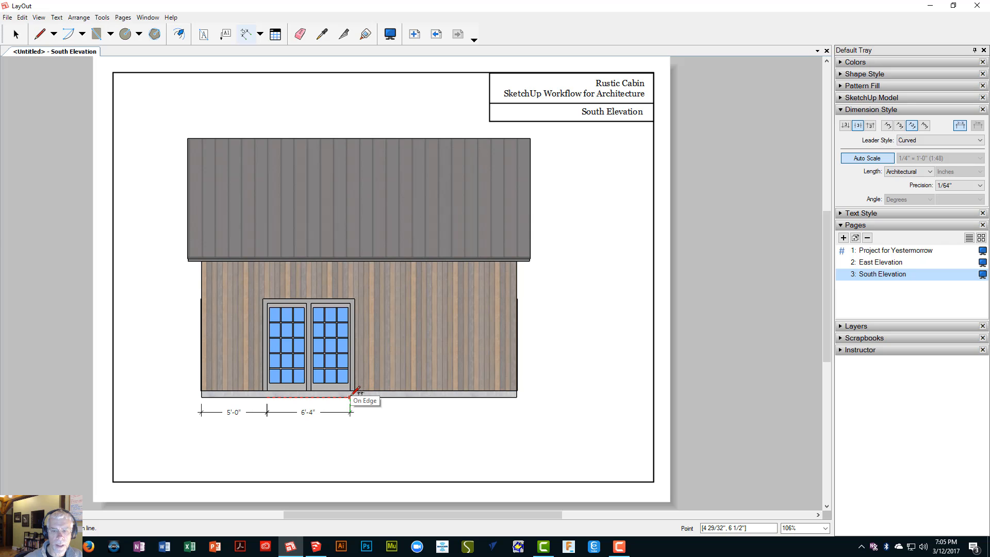
{"action": "left_click", "coordinate": [350, 397]}
{"action": "left_click", "coordinate": [516, 396]}
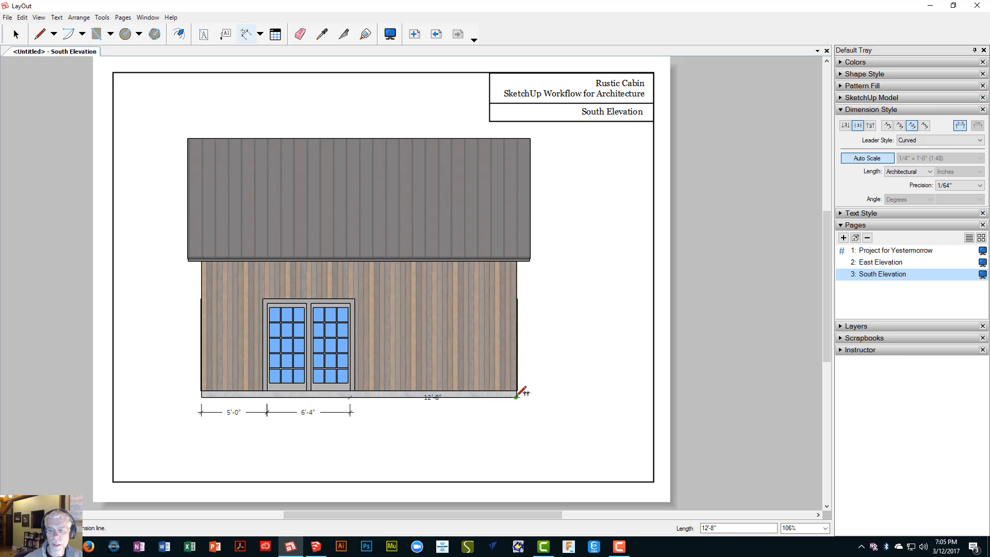
{"action": "left_click", "coordinate": [521, 393]}
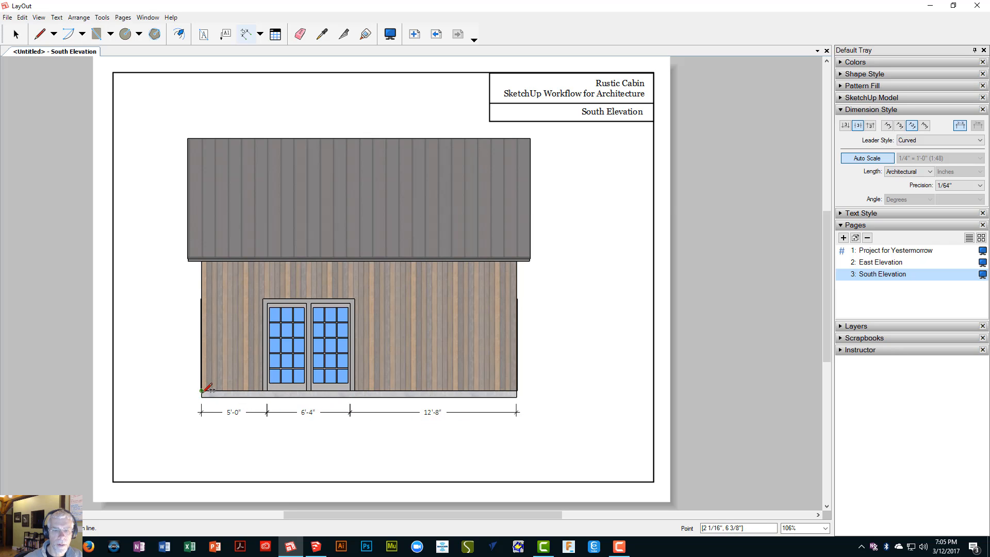
- Dimension the cabin's overall width corner to corner, placing it below the existing dimension string
{"action": "left_click", "coordinate": [201, 396]}
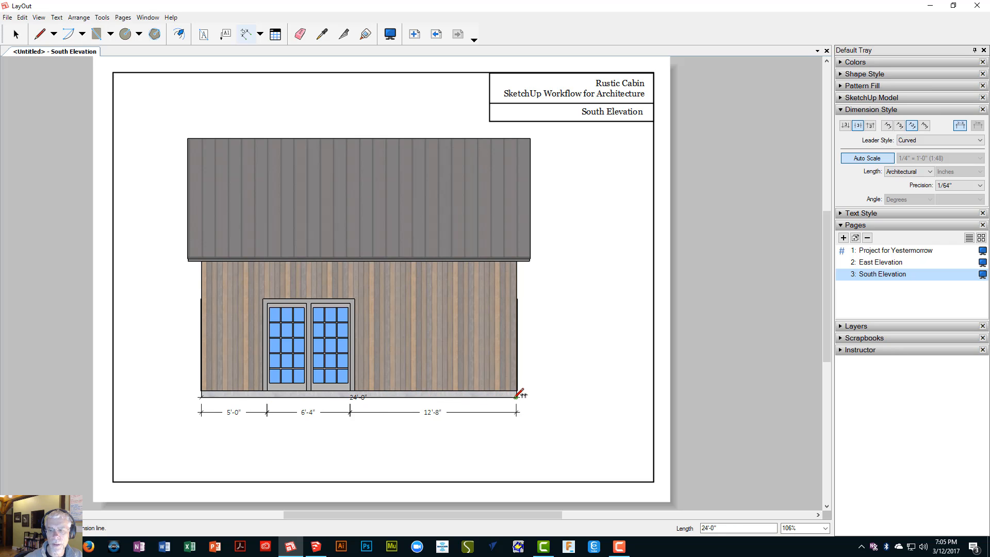
{"action": "left_click", "coordinate": [516, 396]}
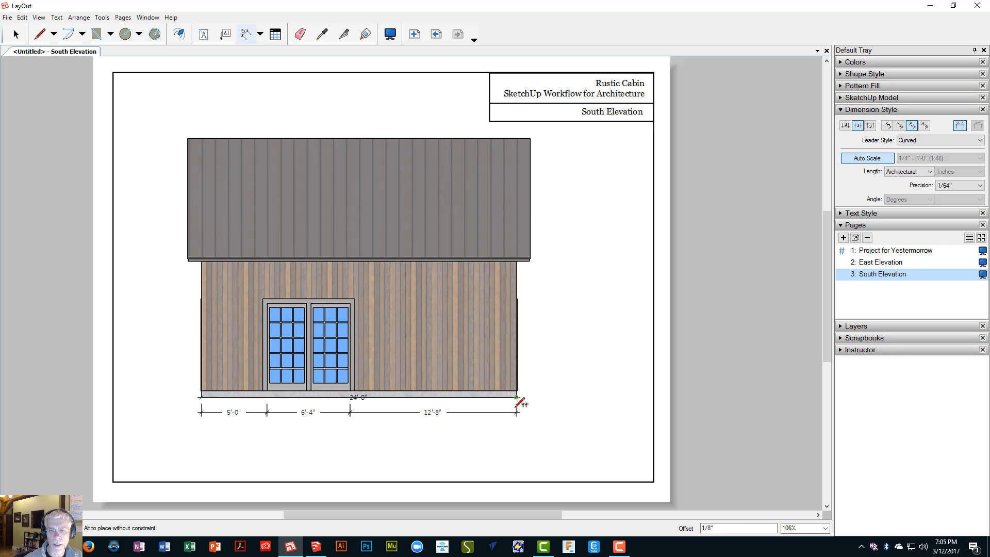
{"action": "left_click", "coordinate": [517, 430]}
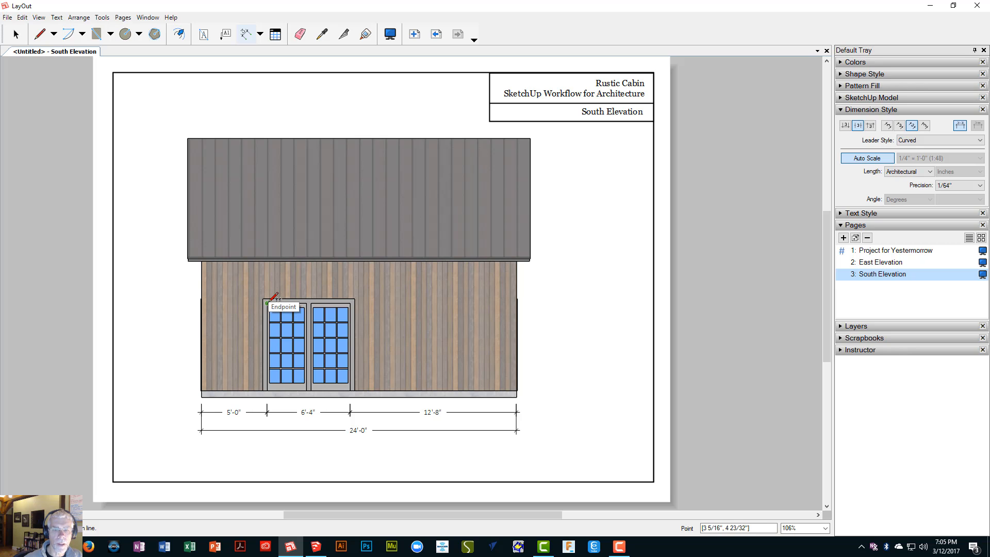
- Try a door height dimension measured at the double door with its extension lines shortened to clear the wall, and undo it
{"action": "left_click", "coordinate": [267, 303]}
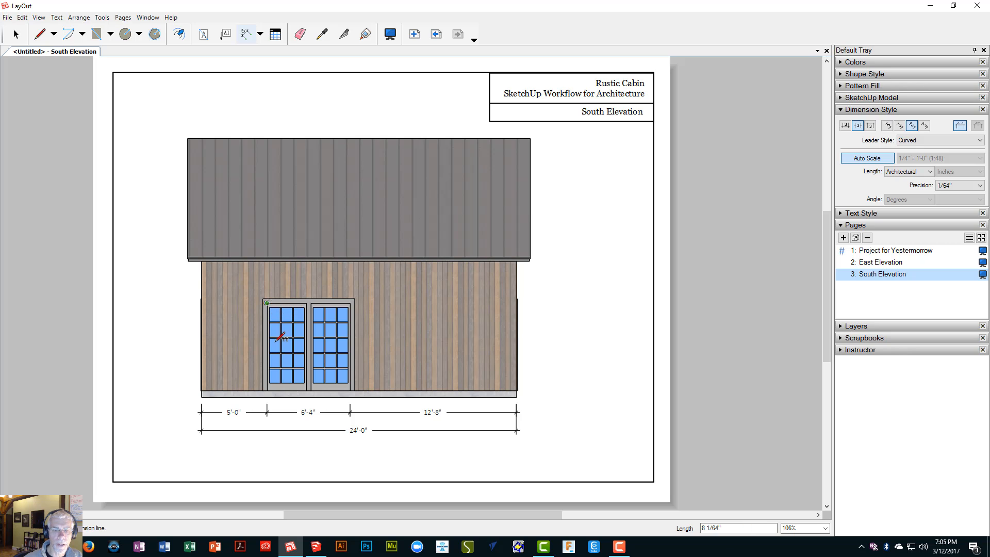
{"action": "left_click", "coordinate": [267, 390]}
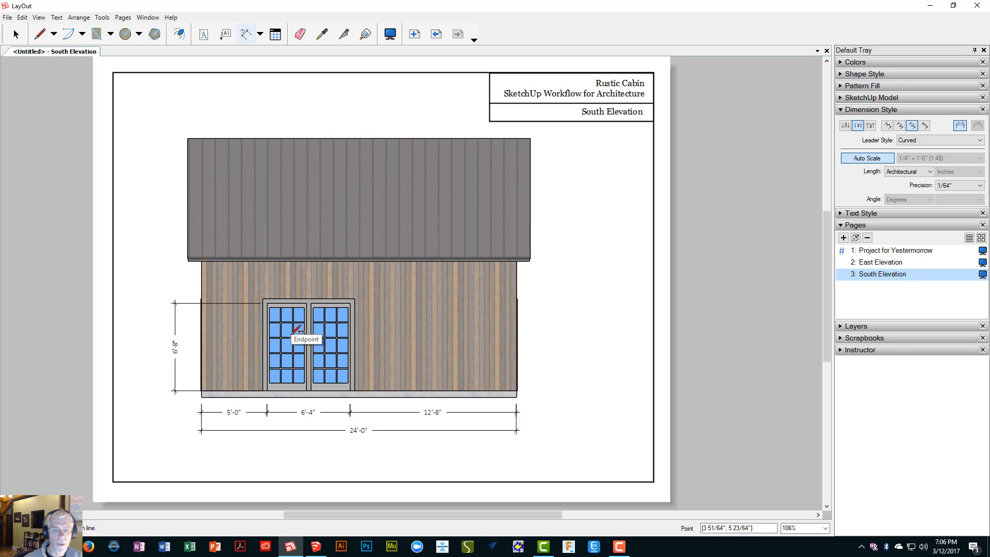
{"action": "key", "text": "space"}
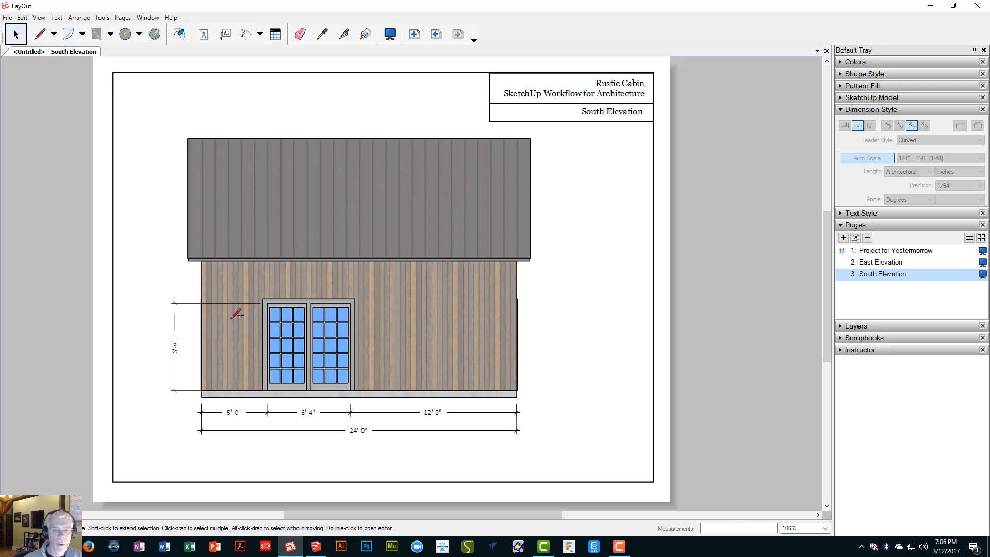
{"action": "left_click", "coordinate": [185, 304]}
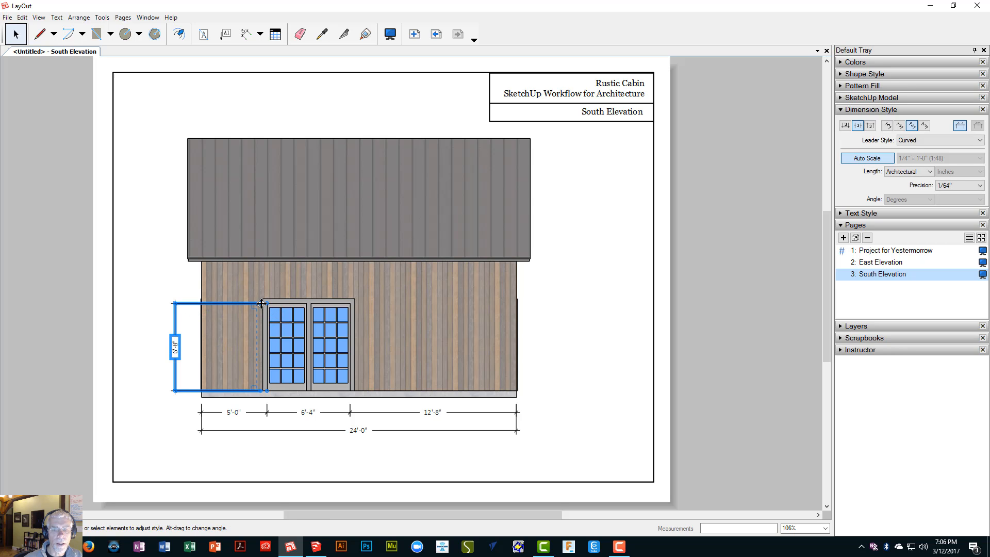
{"action": "left_click_drag", "start_coordinate": [260, 303], "coordinate": [201, 309]}
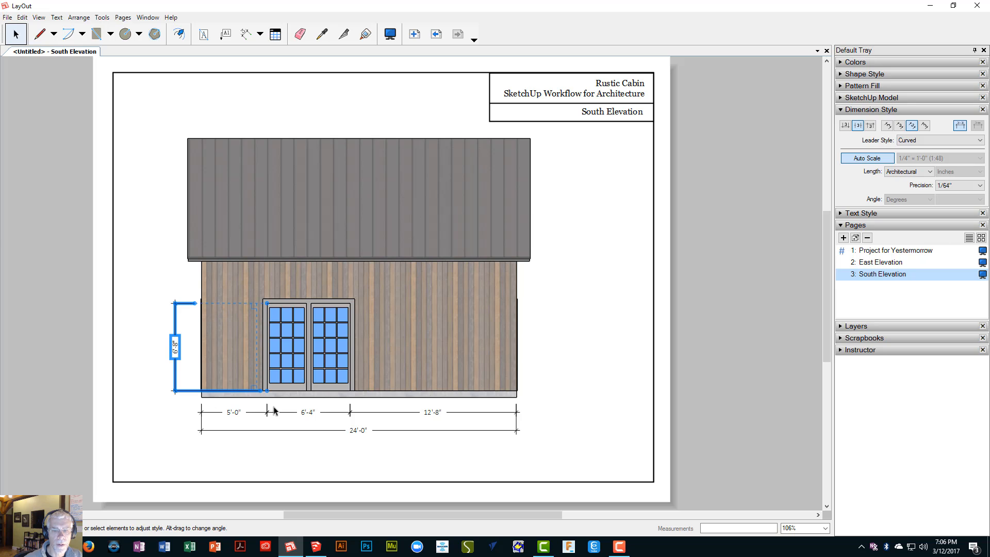
{"action": "left_click_drag", "start_coordinate": [261, 390], "coordinate": [195, 390]}
{"action": "left_click", "coordinate": [144, 267]}
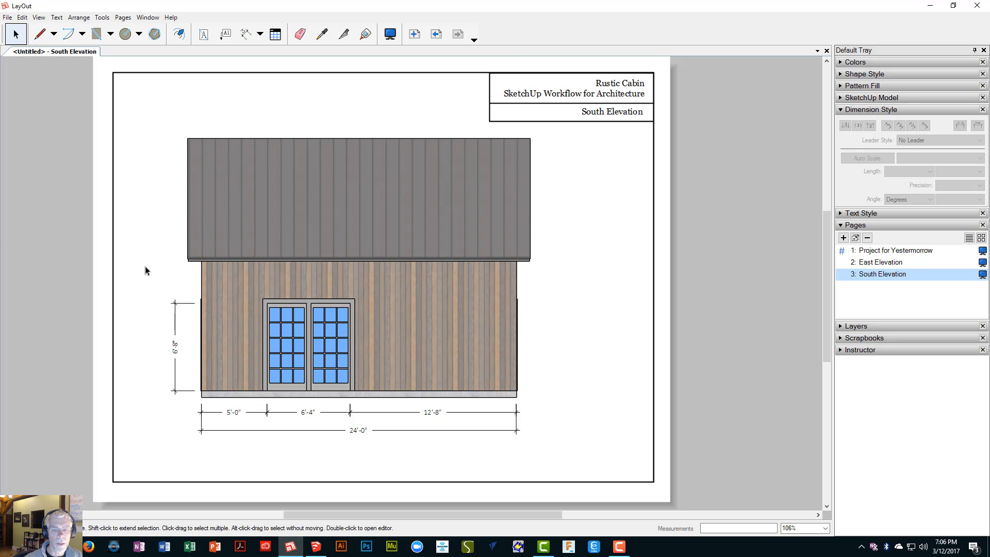
{"action": "key", "text": "ctrl+z"}
{"action": "key", "text": "ctrl+z"}
- Dimension the double door's height at the cabin's left wall edge, from the wall base to the door head level
{"action": "left_click", "coordinate": [245, 34]}
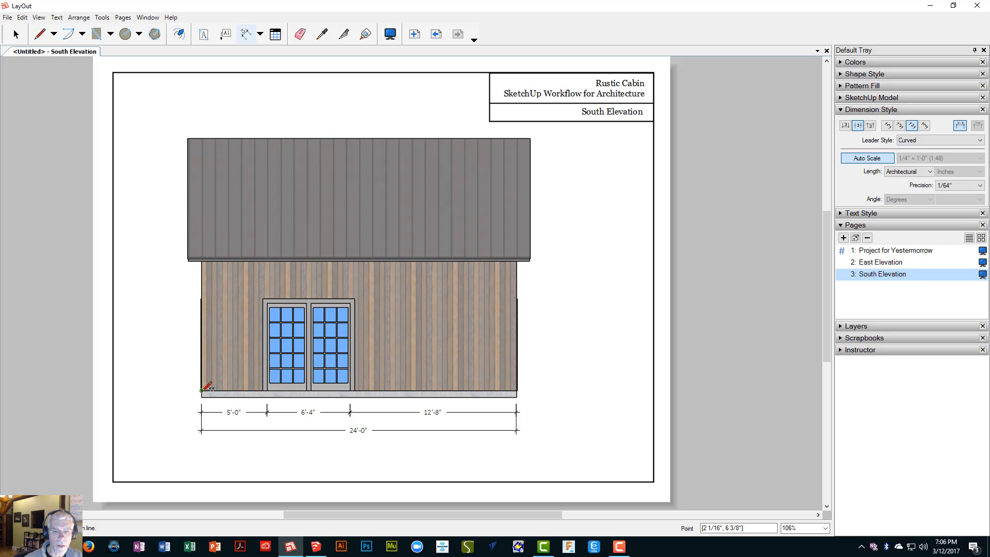
{"action": "left_click", "coordinate": [202, 390]}
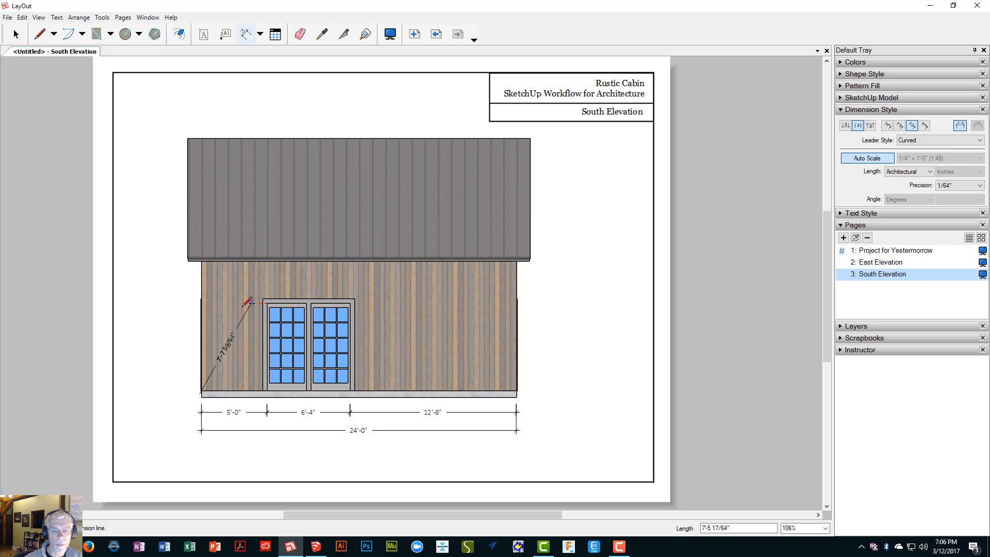
{"action": "left_click", "coordinate": [201, 303]}
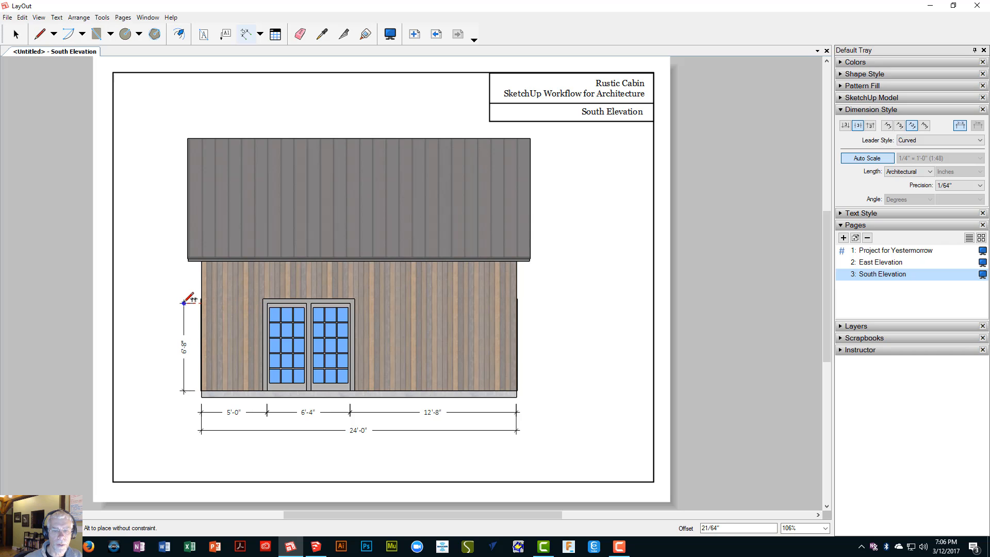
{"action": "left_click", "coordinate": [184, 303]}
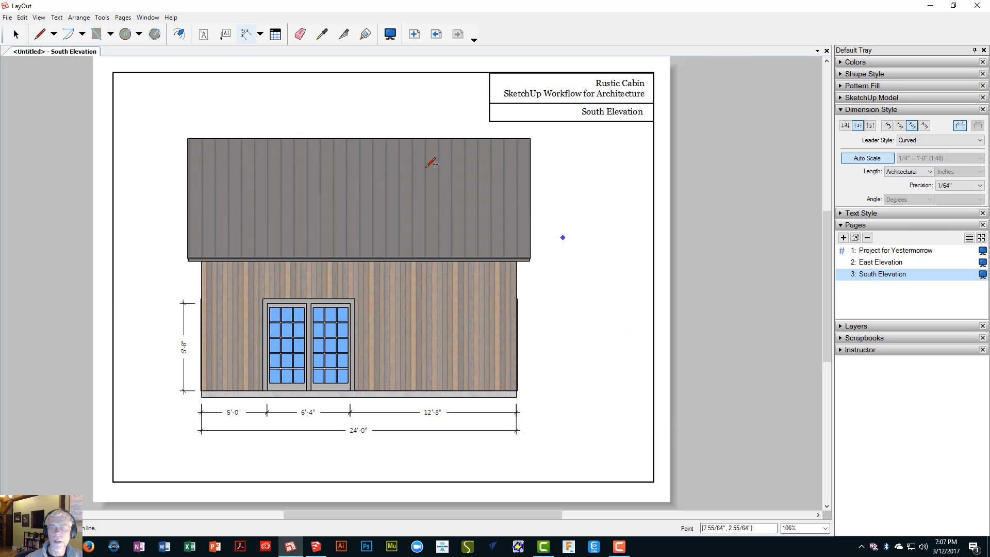
- Save the document as Rustic Cabin in the SU-WorkflowArchitecture folder
{"action": "left_click", "coordinate": [7, 17]}
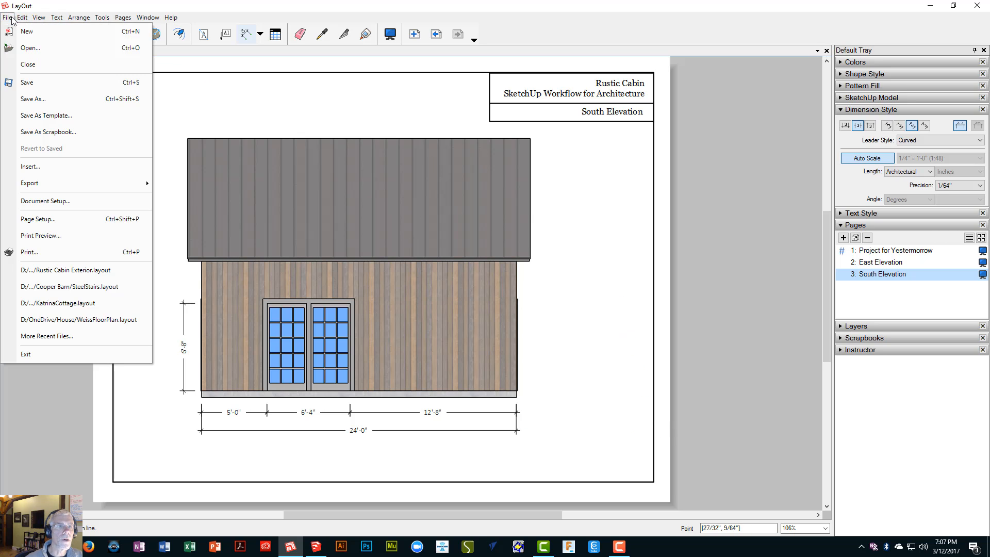
{"action": "left_click", "coordinate": [28, 83]}
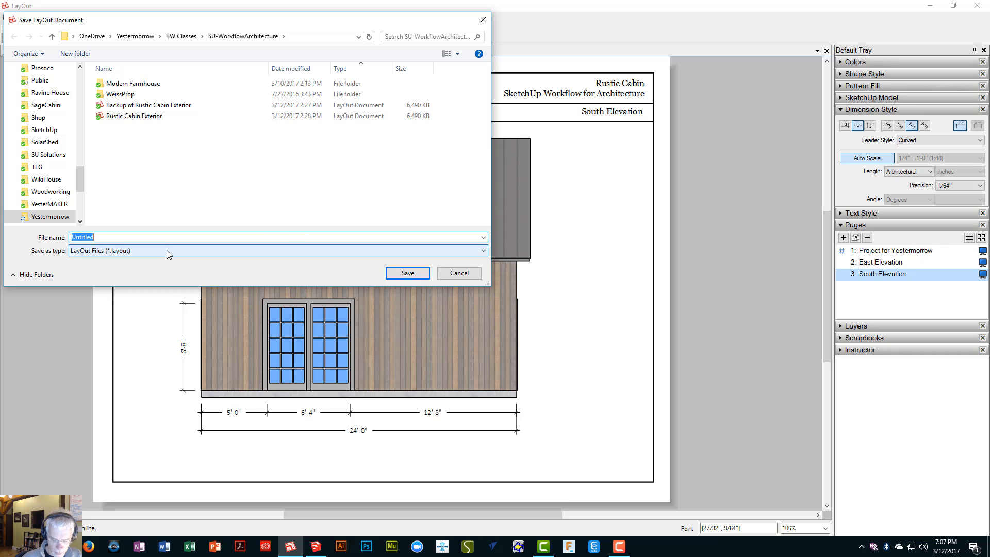
{"action": "type", "text": "R"}
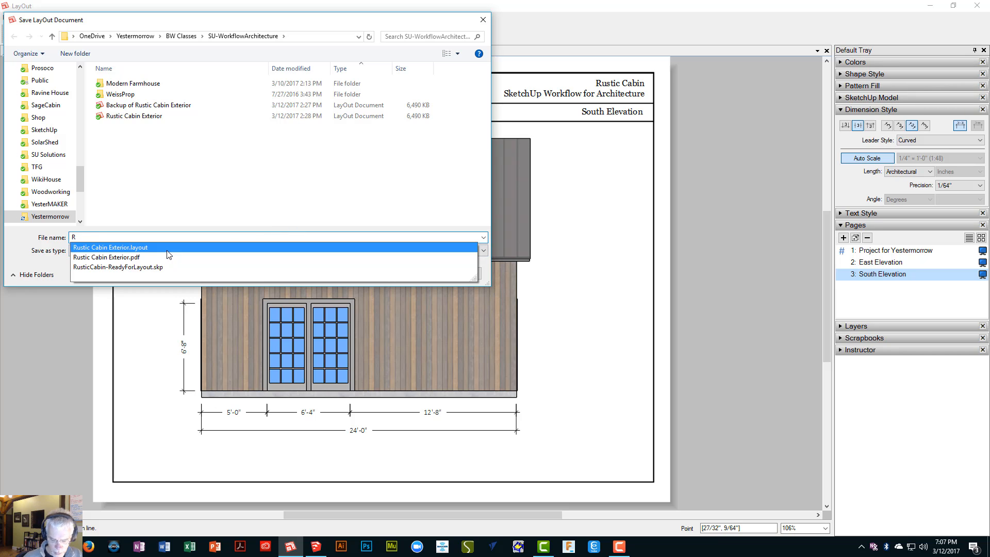
{"action": "type", "text": "ustic "}
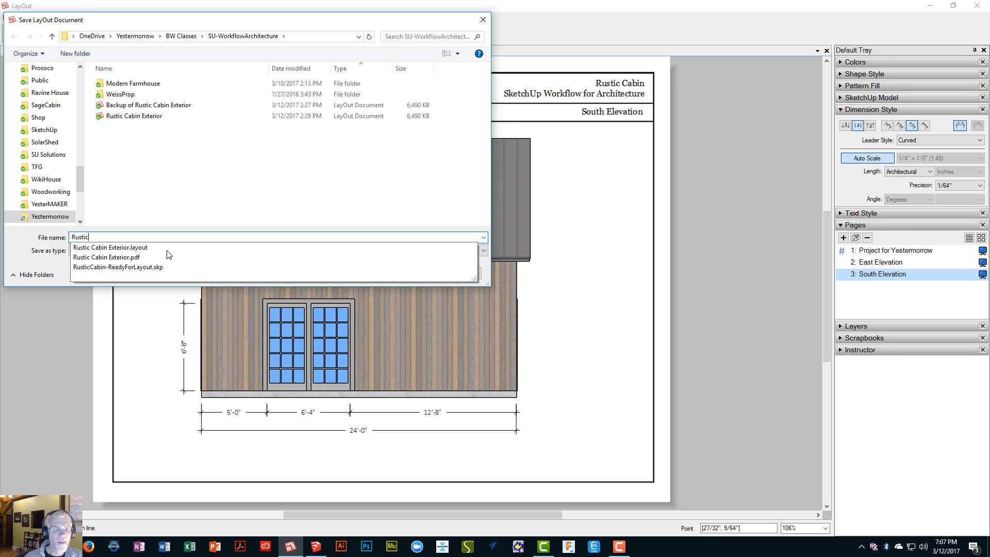
{"action": "type", "text": "Cabin"}
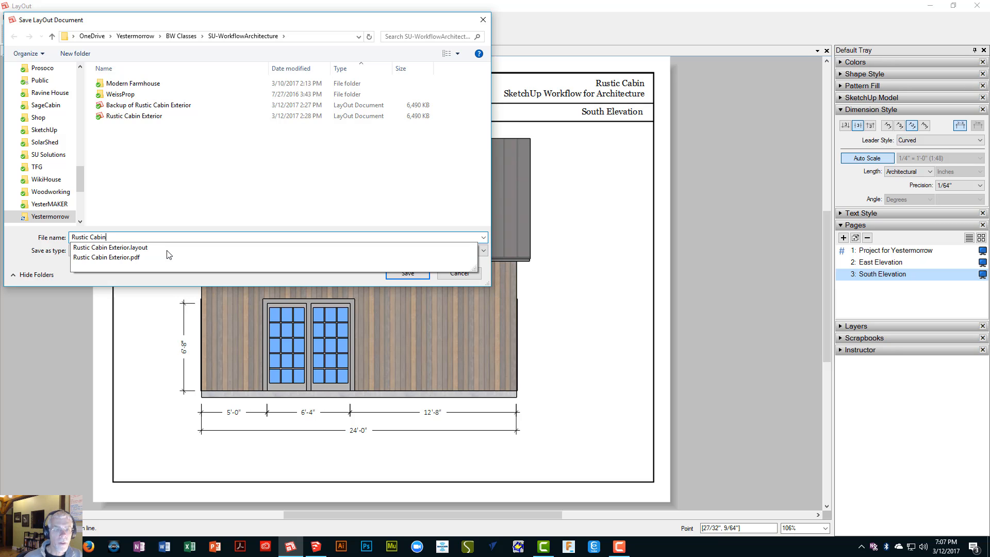
{"action": "key", "text": "Return"}
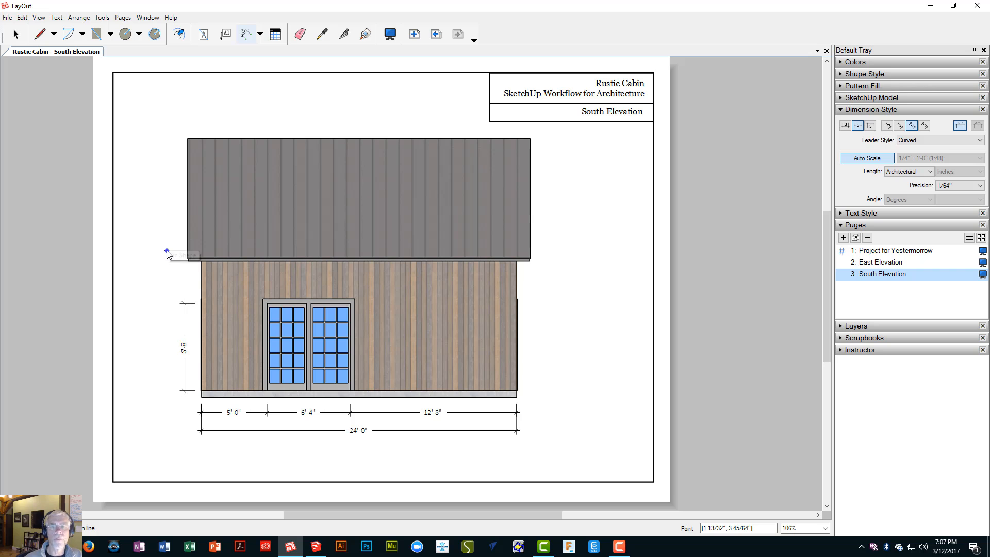
- Review the Project for Yestermorrow, East Elevation and South Elevation pages in turn
{"action": "left_click", "coordinate": [885, 252]}
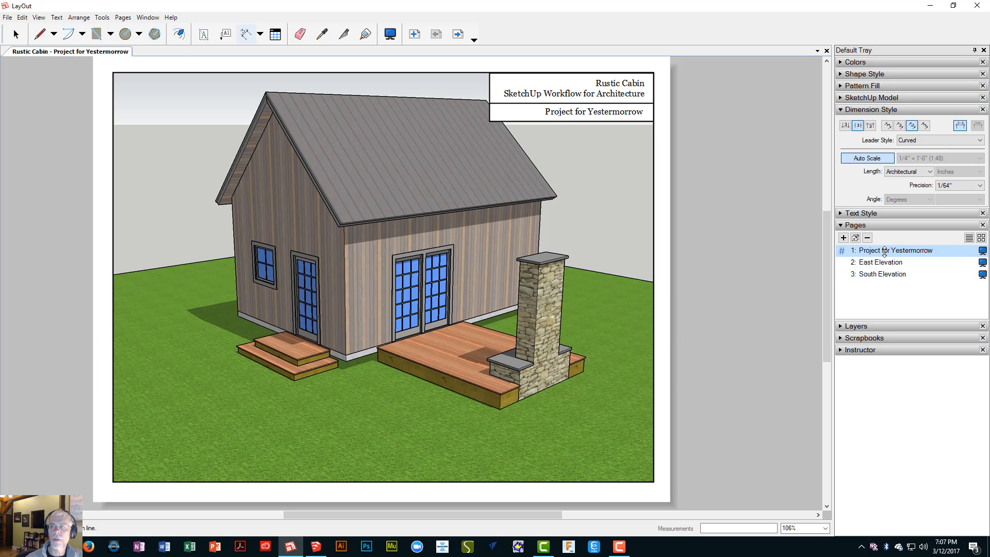
{"action": "left_click", "coordinate": [879, 263]}
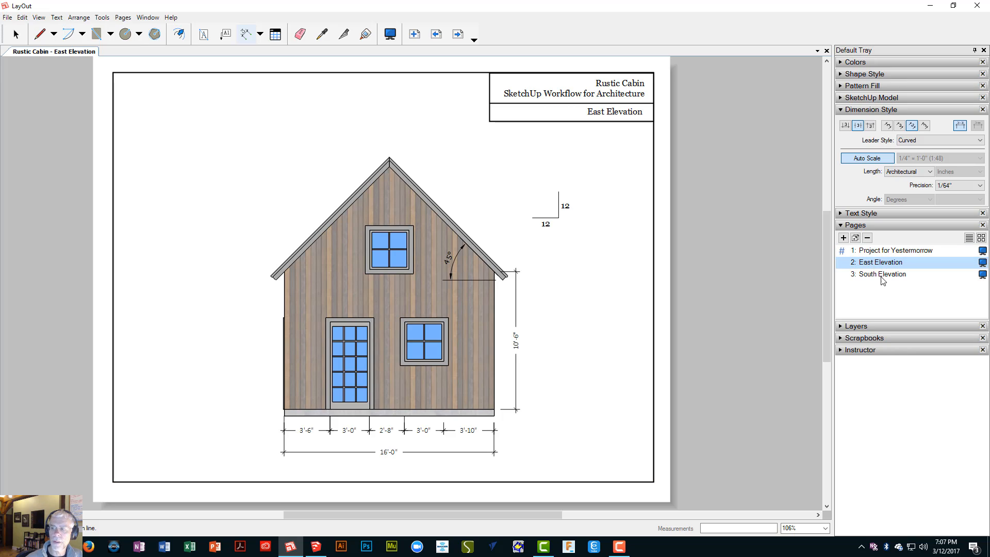
{"action": "left_click", "coordinate": [881, 274]}
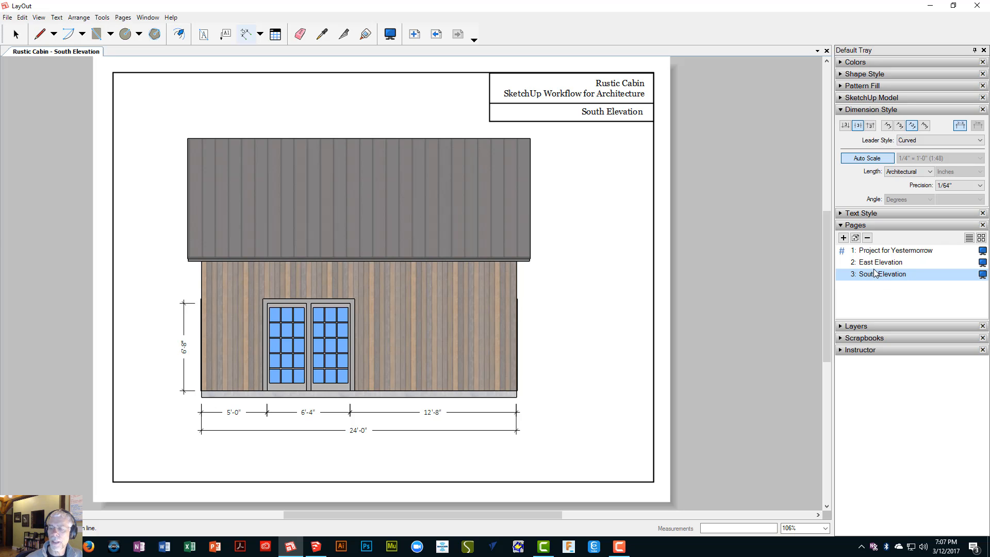
{"action": "left_click_drag", "start_coordinate": [880, 279], "coordinate": [864, 255]}
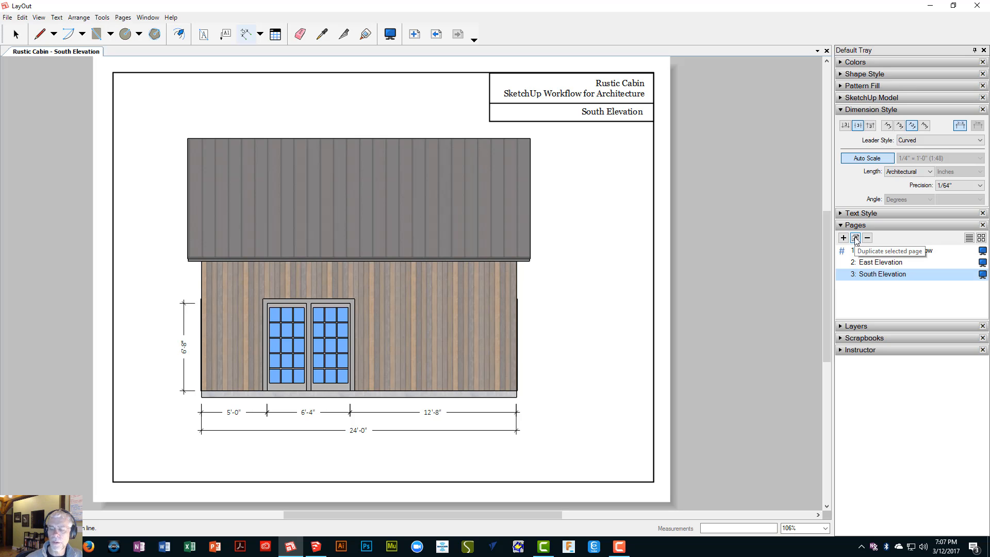
- Duplicate the South Elevation page and rename the copy West Elevation
{"action": "left_click", "coordinate": [855, 238]}
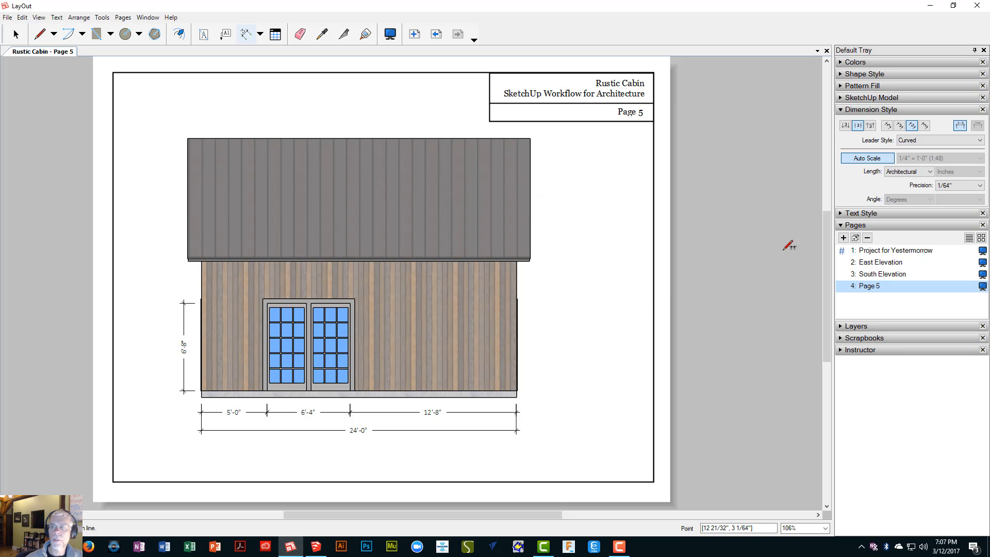
{"action": "double_click", "coordinate": [871, 287]}
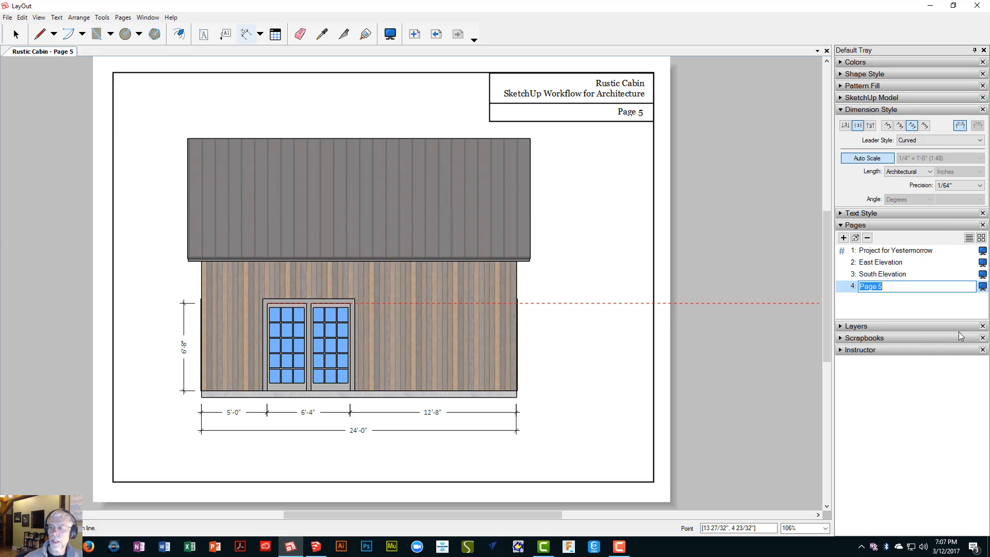
{"action": "key", "text": "Home"}
{"action": "type", "text": "West Elev"}
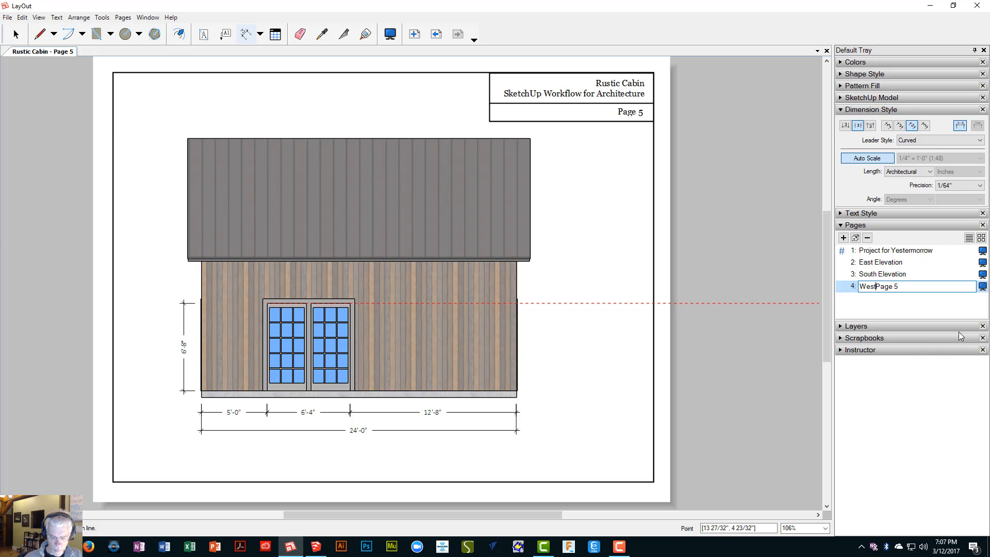
{"action": "type", "text": "ation"}
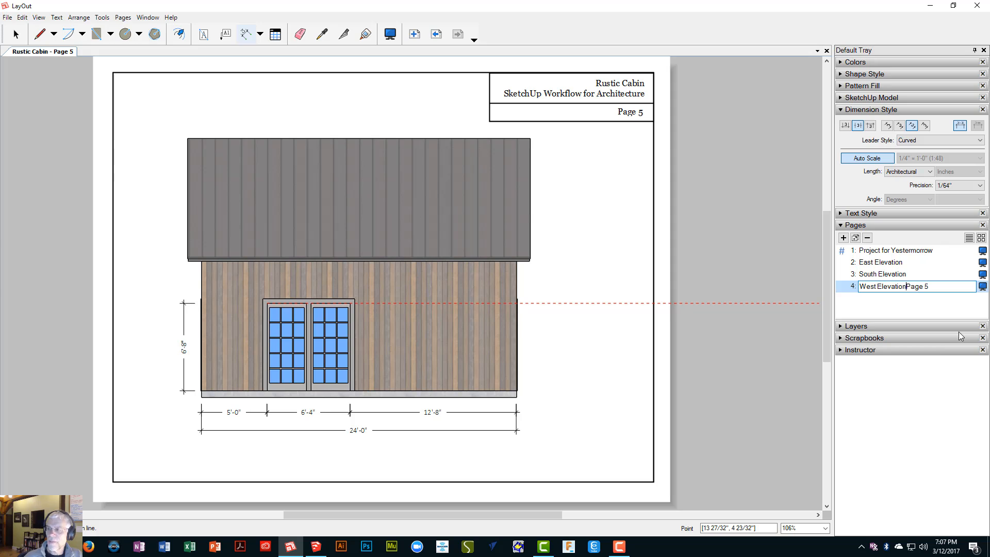
{"action": "key", "text": "shift+End"}
{"action": "key", "text": "Delete"}
{"action": "type", "text": "'"}
{"action": "key", "text": "Return"}
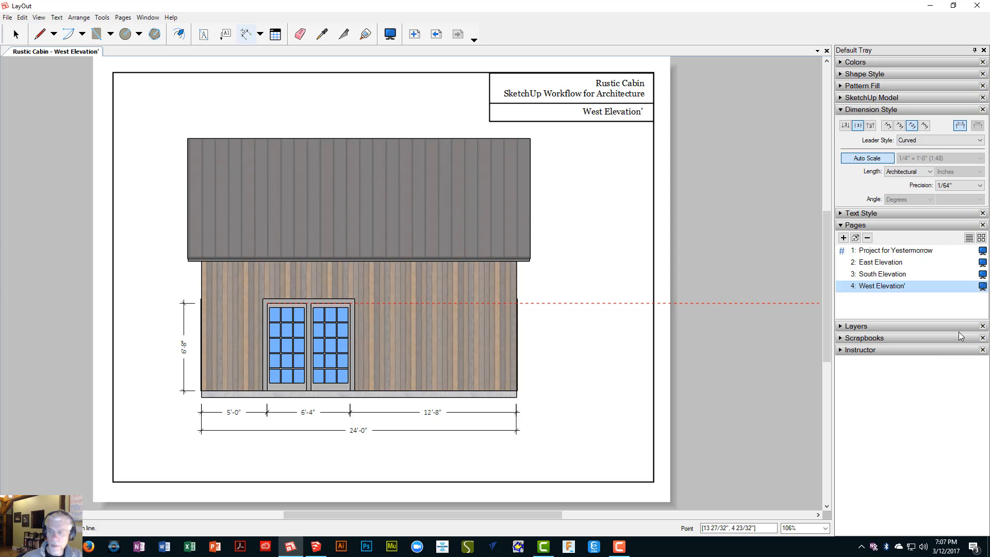
{"action": "double_click", "coordinate": [899, 289]}
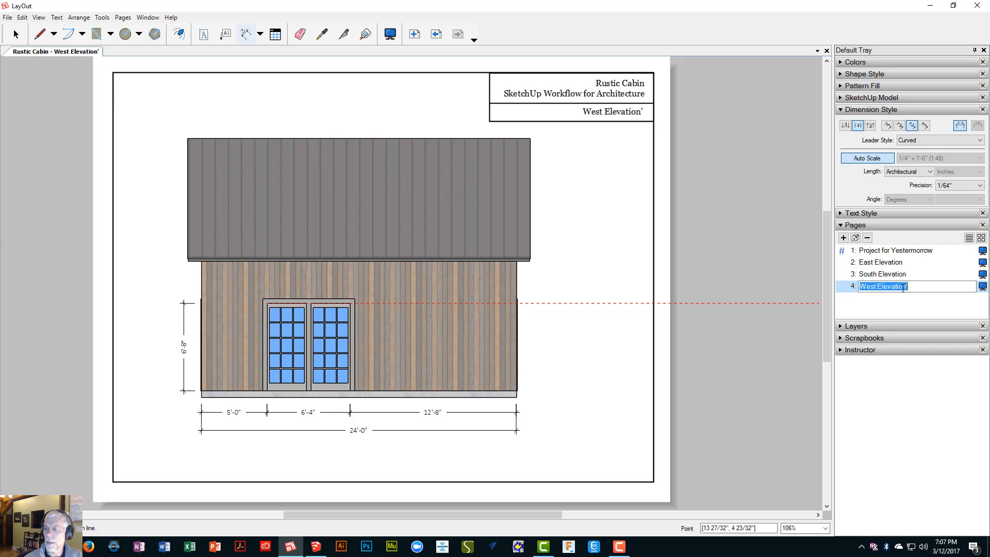
{"action": "left_click", "coordinate": [904, 288]}
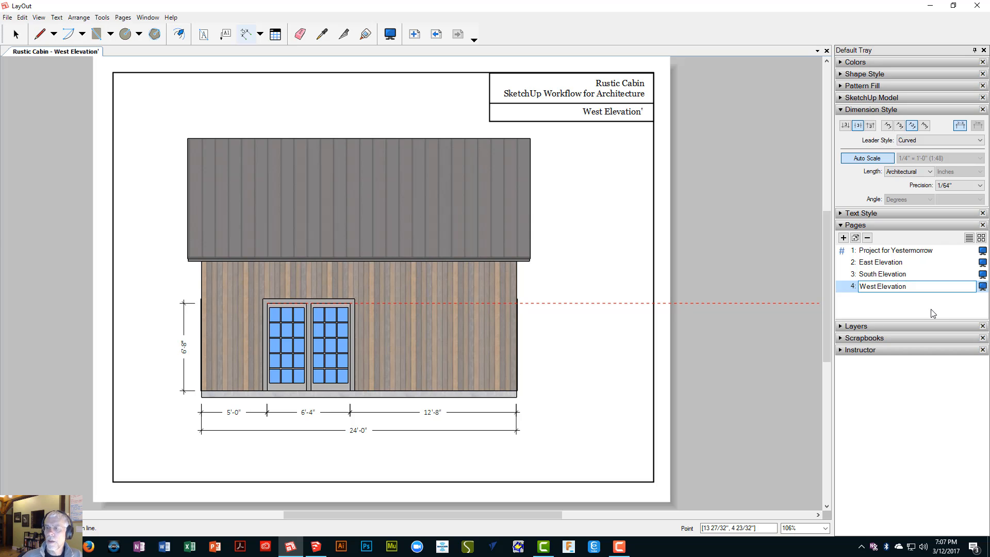
{"action": "key", "text": "Return"}
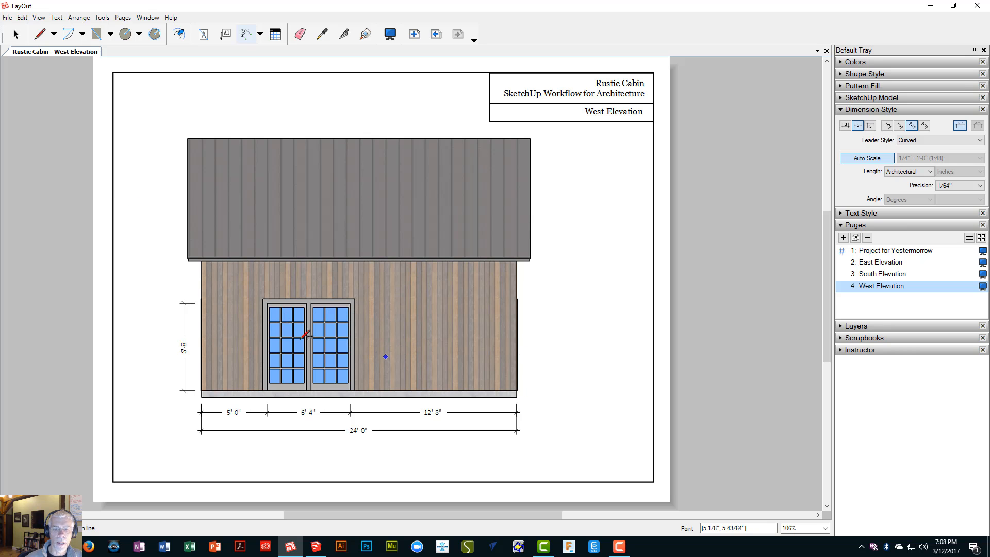
- Delete all the copied dimensions on the West Elevation page: the door height, the three width segments and the overall width
{"action": "left_click", "coordinate": [15, 34]}
{"action": "left_click", "coordinate": [181, 355]}
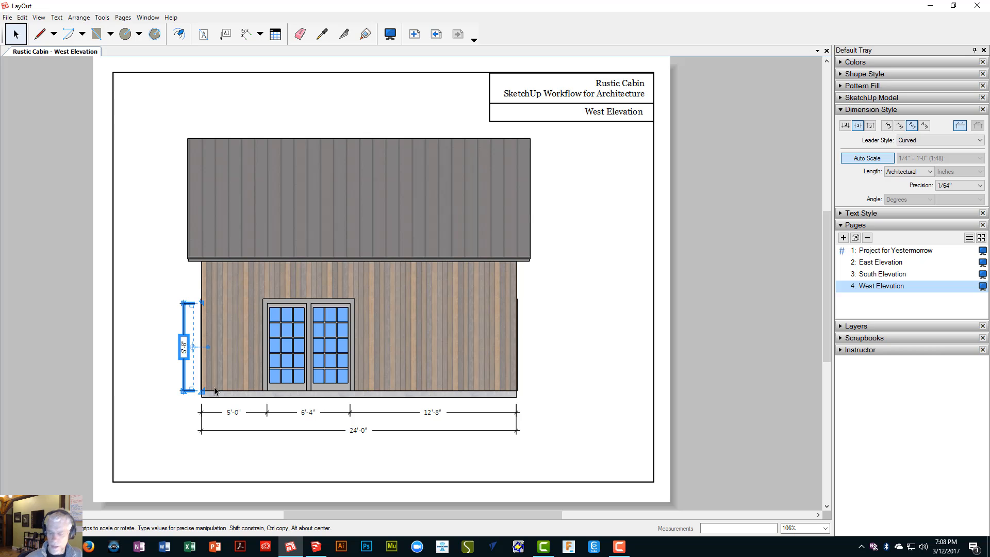
{"action": "key", "text": "Delete"}
{"action": "left_click", "coordinate": [237, 411]}
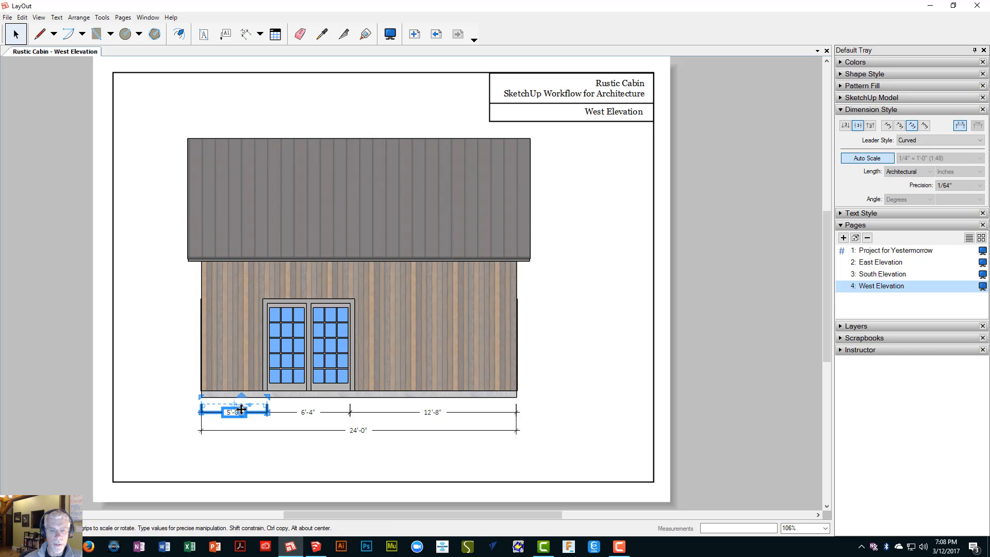
{"action": "key", "text": "Delete"}
{"action": "left_click", "coordinate": [300, 413]}
{"action": "key", "text": "Delete"}
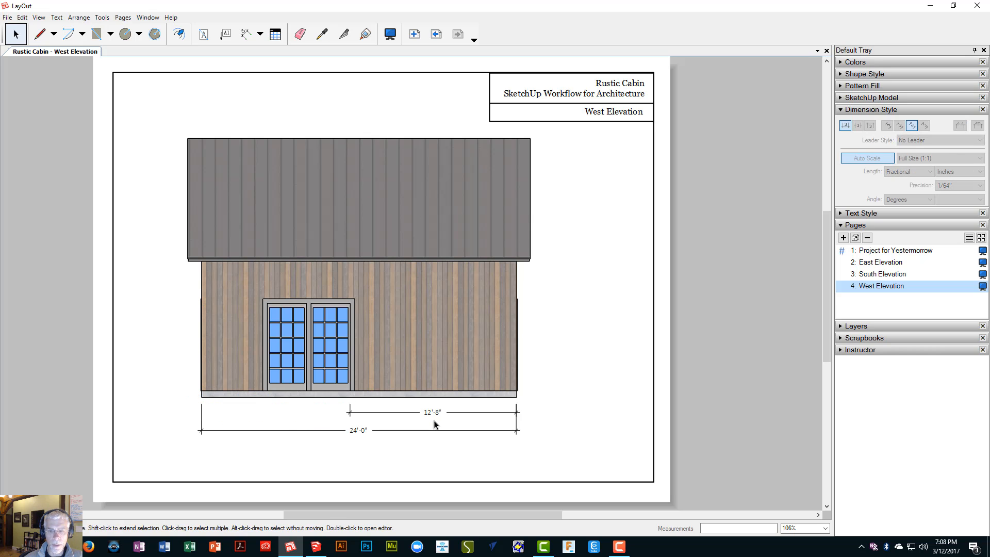
{"action": "left_click", "coordinate": [433, 412]}
{"action": "key", "text": "Delete"}
{"action": "left_click", "coordinate": [370, 430]}
{"action": "key", "text": "Delete"}
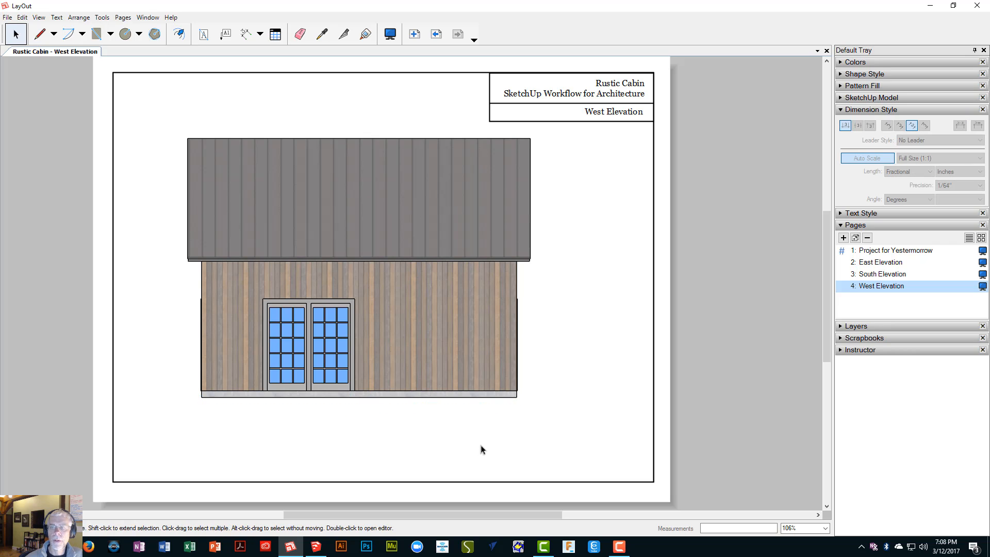
- Switch the West Elevation page's model viewport to the West Elev scene
{"action": "left_click", "coordinate": [400, 307]}
{"action": "right_click", "coordinate": [401, 306]}
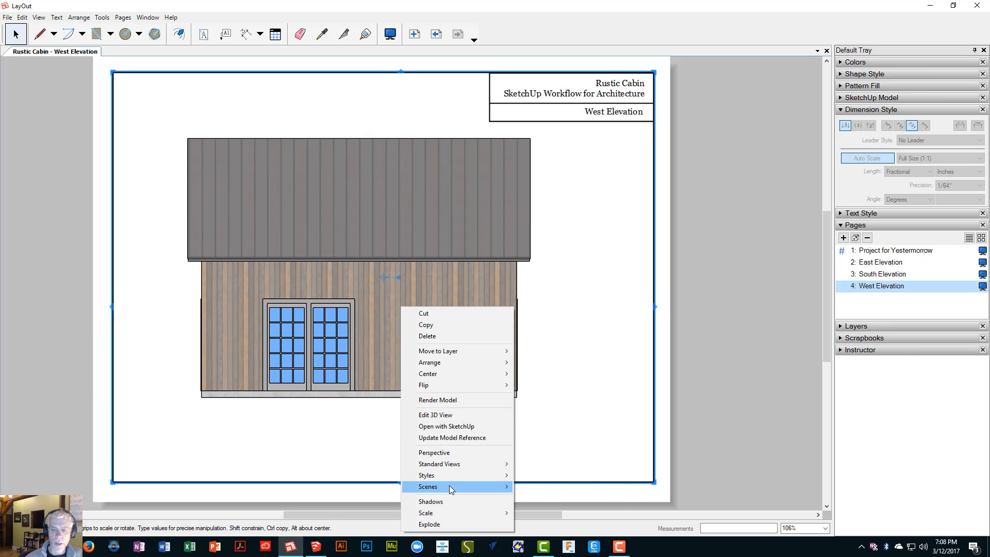
{"action": "mouse_move", "coordinate": [452, 488]}
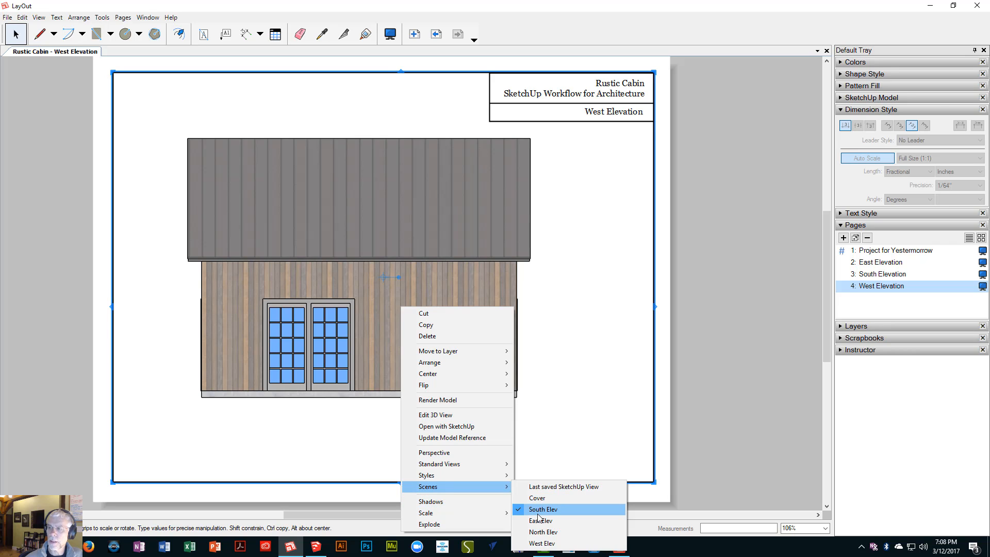
{"action": "left_click", "coordinate": [546, 543]}
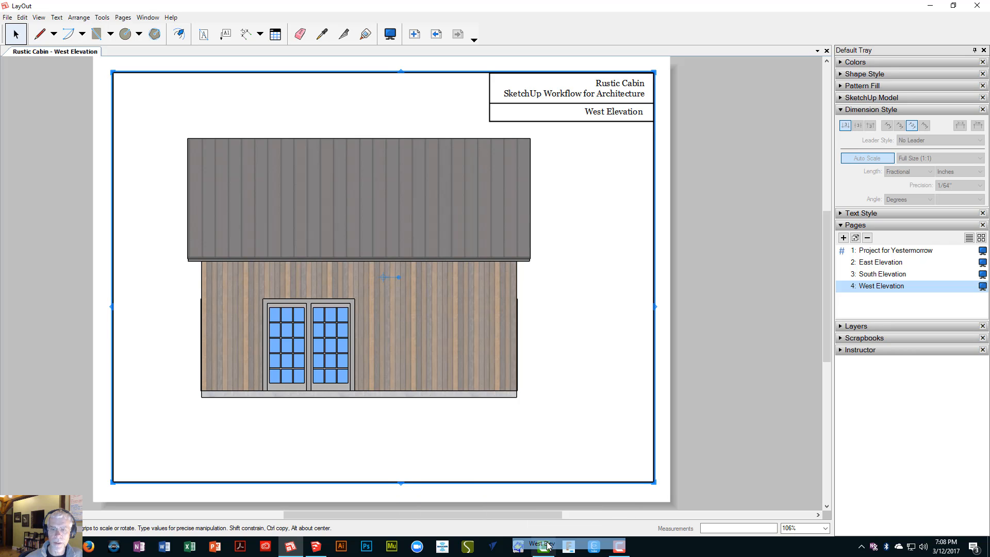
{"action": "mouse_move", "coordinate": [548, 546]}
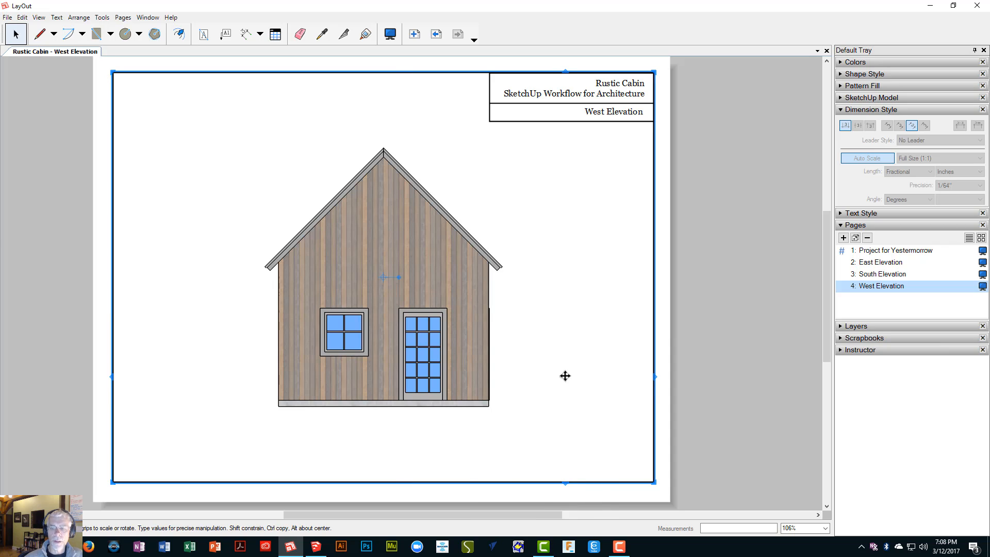
- Dimension from the cabin's left base corner to the window's left edge, placing the dimension just below the base
{"action": "left_click", "coordinate": [246, 35]}
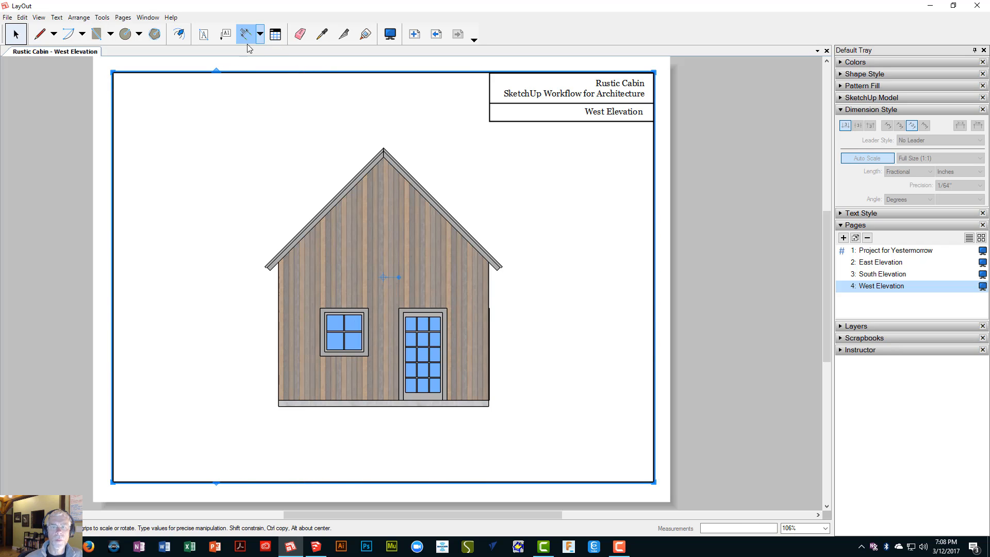
{"action": "left_click", "coordinate": [278, 406]}
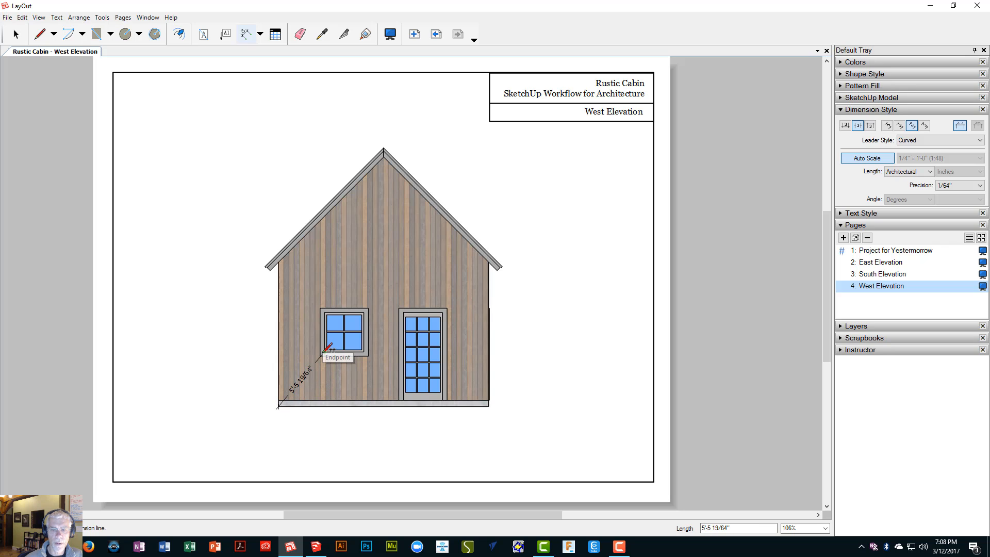
{"action": "left_click", "coordinate": [325, 400]}
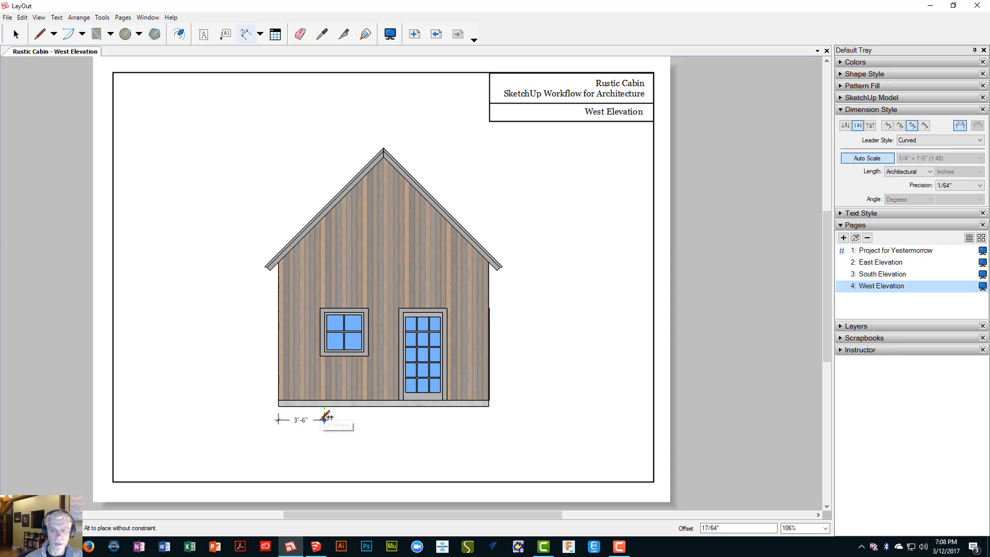
{"action": "left_click", "coordinate": [325, 414]}
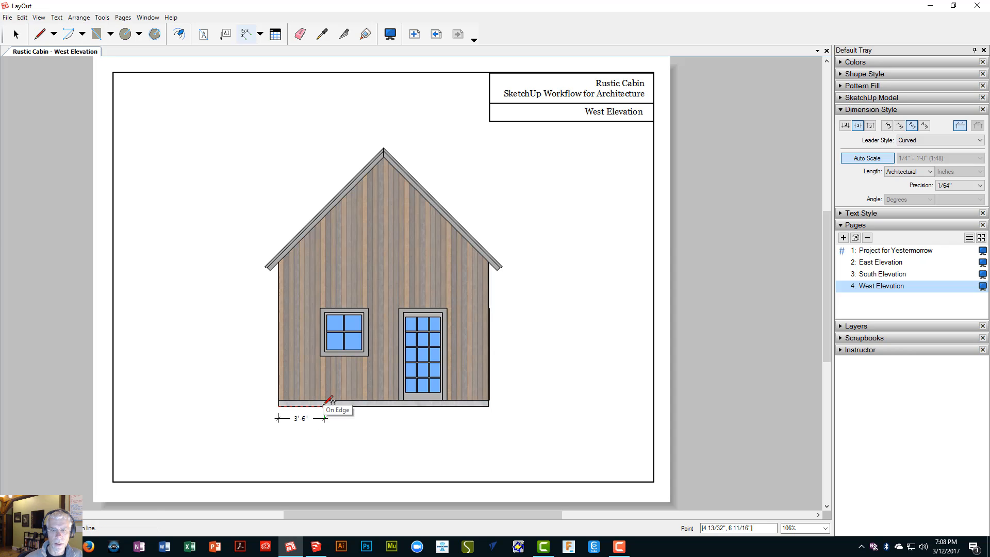
- Continue the dimension string with the window's width and the distance from the window to the door, aligned with the first dimension
{"action": "left_click", "coordinate": [325, 405]}
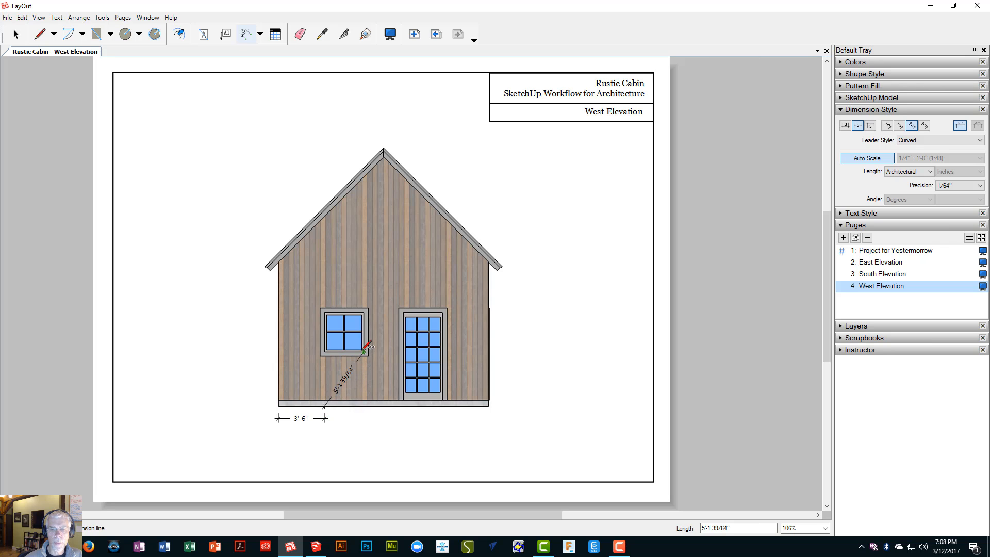
{"action": "left_click", "coordinate": [364, 406]}
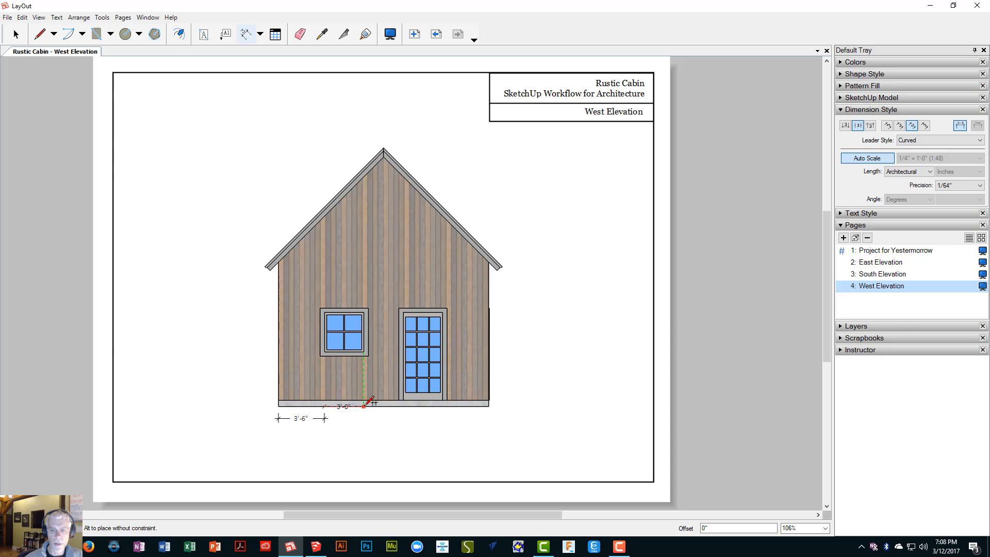
{"action": "left_click", "coordinate": [323, 418]}
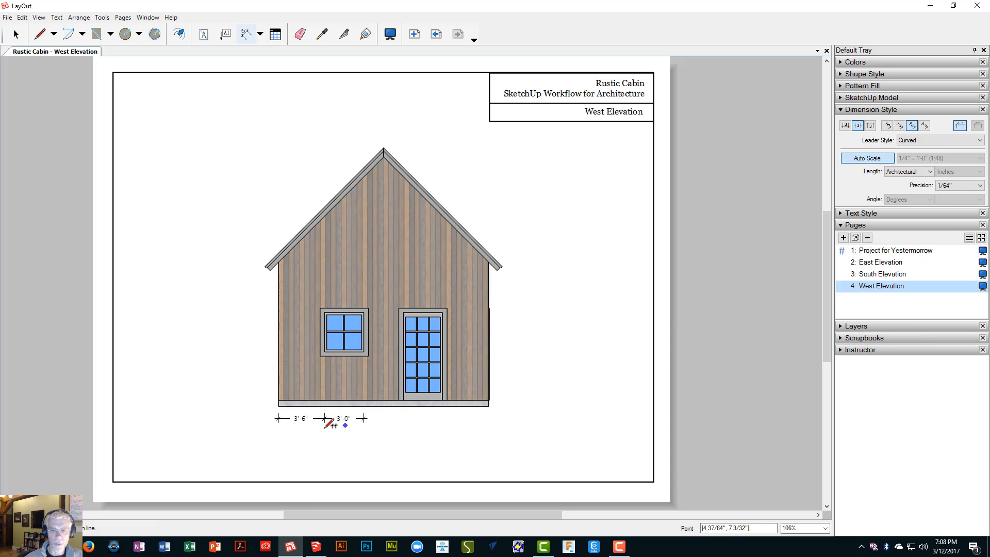
{"action": "left_click", "coordinate": [364, 406]}
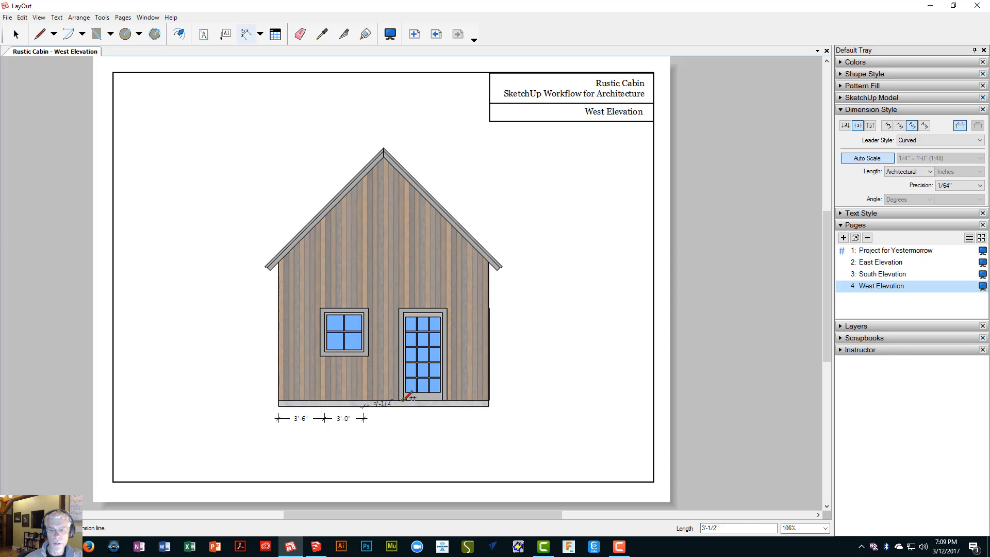
{"action": "double_click", "coordinate": [403, 405]}
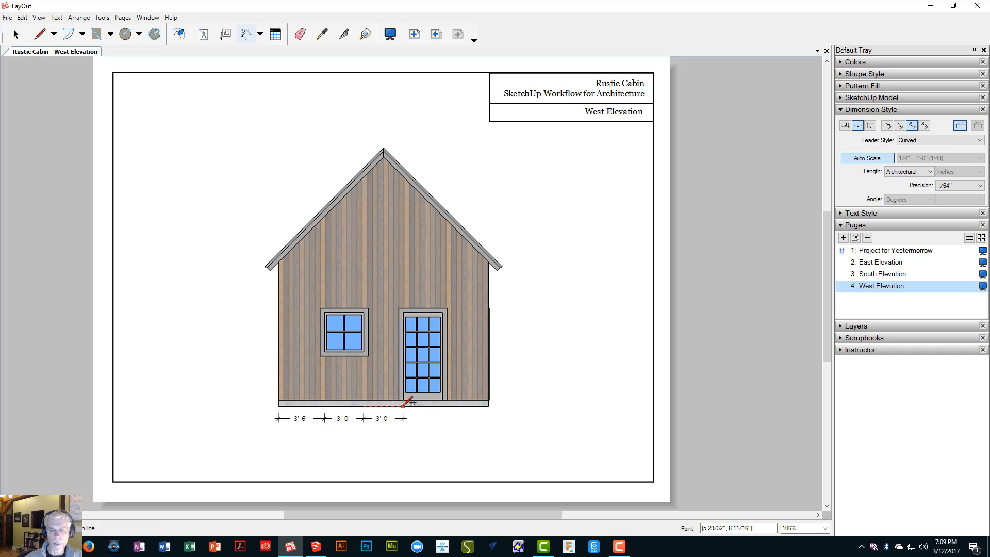
{"action": "left_click", "coordinate": [403, 399]}
{"action": "scroll", "coordinate": [407, 396], "scroll_direction": "up", "scroll_amount": 4}
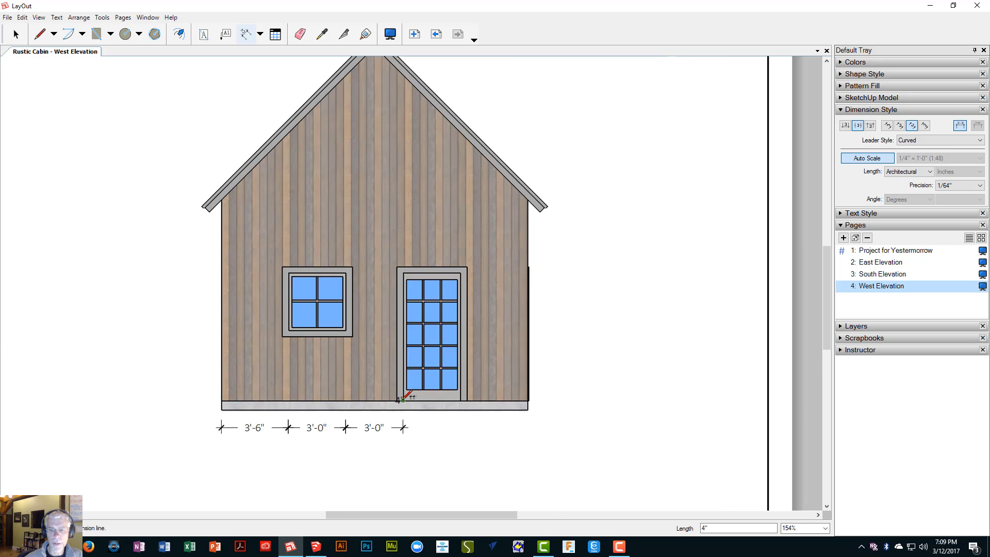
{"action": "scroll", "coordinate": [411, 396], "scroll_direction": "up", "scroll_amount": 1}
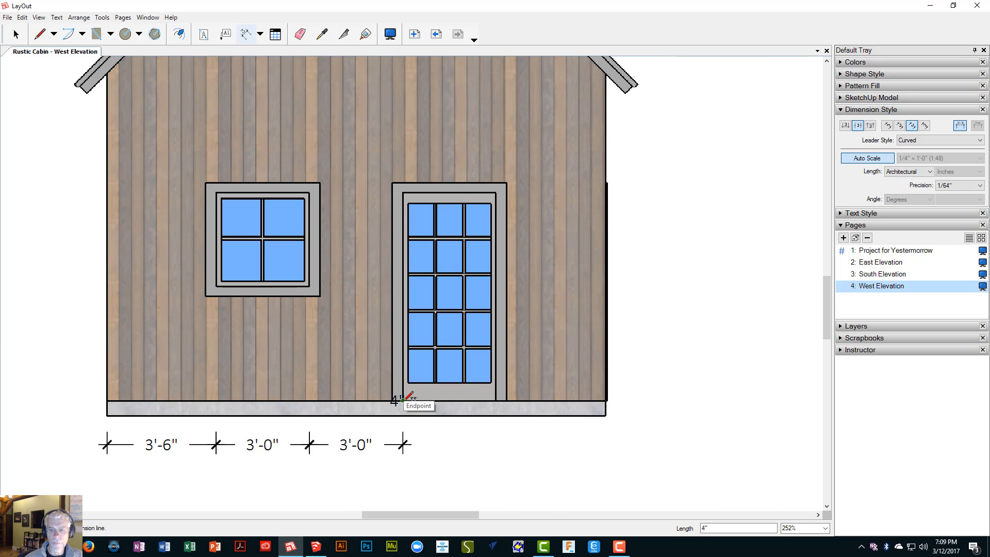
{"action": "left_click", "coordinate": [403, 400]}
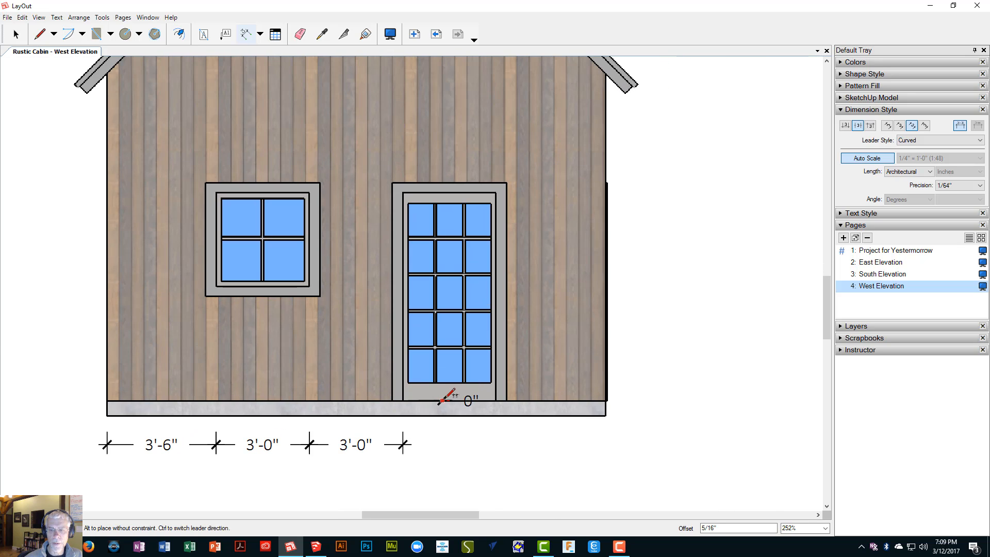
{"action": "key", "text": "Escape"}
- Dimension the door's width at its base, aligned with the existing dimension string below the cabin
{"action": "left_click", "coordinate": [402, 399]}
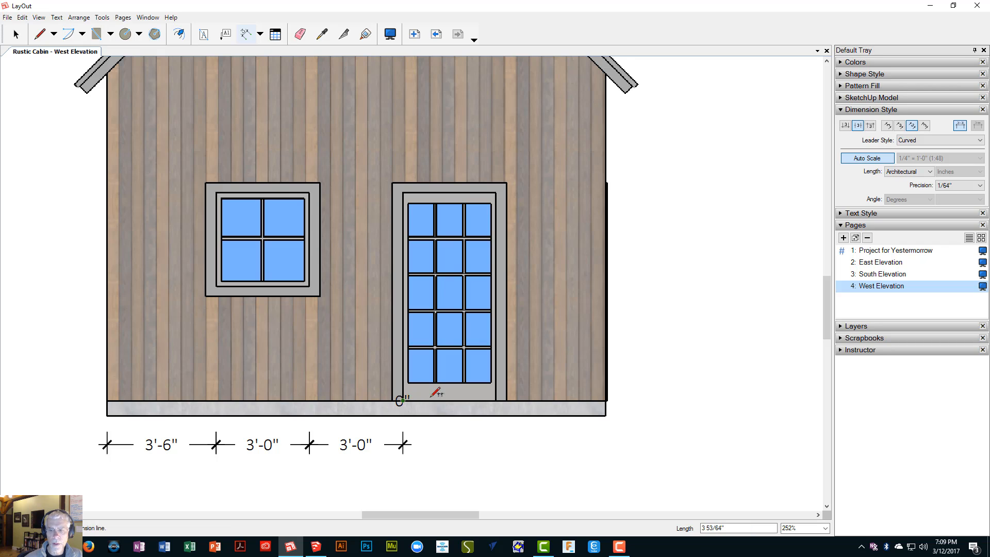
{"action": "left_click", "coordinate": [496, 400]}
{"action": "left_click", "coordinate": [459, 443]}
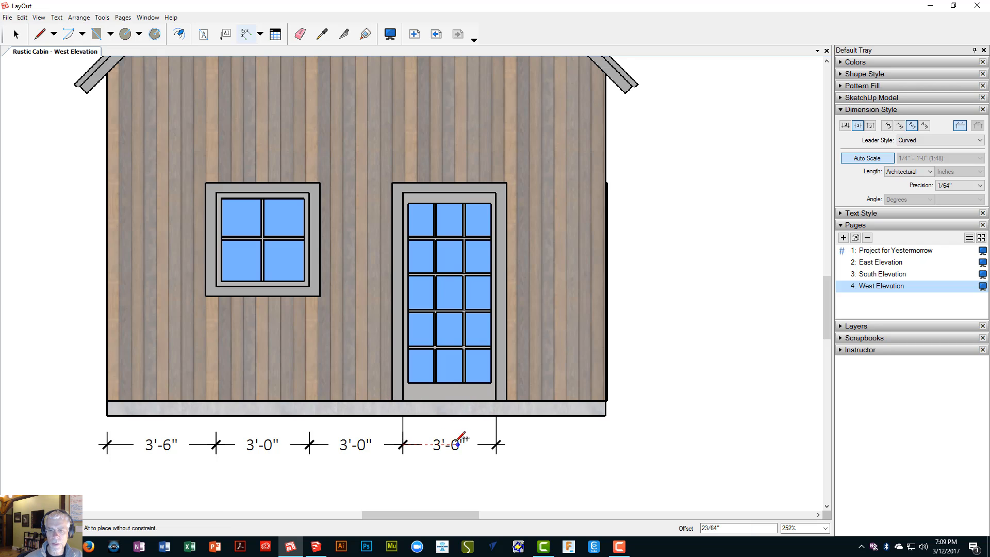
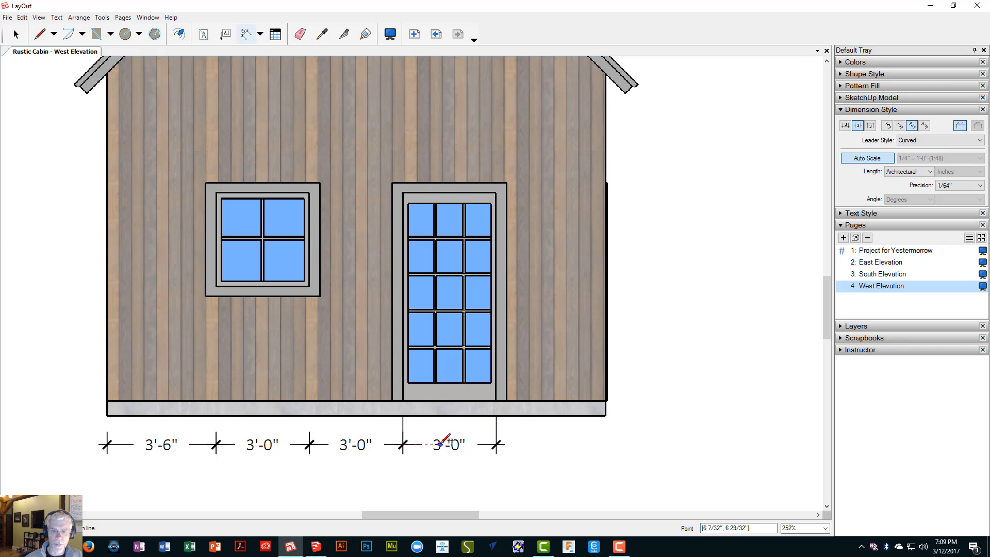
- Undo the last door-width dimension and try to redraw it from the bottom edge of the cabin's base
{"action": "key", "text": "ctrl+z"}
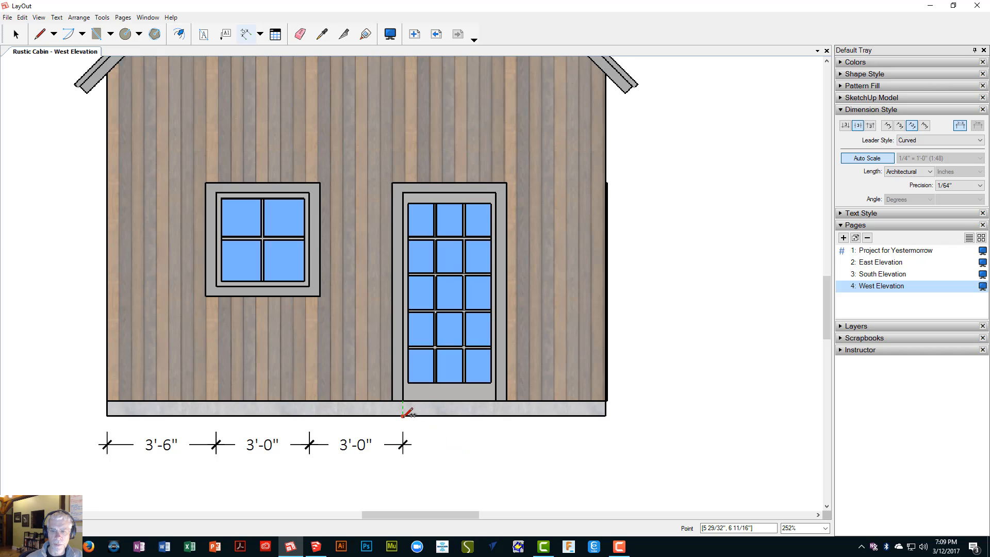
{"action": "scroll", "coordinate": [404, 415], "scroll_direction": "up", "scroll_amount": 1}
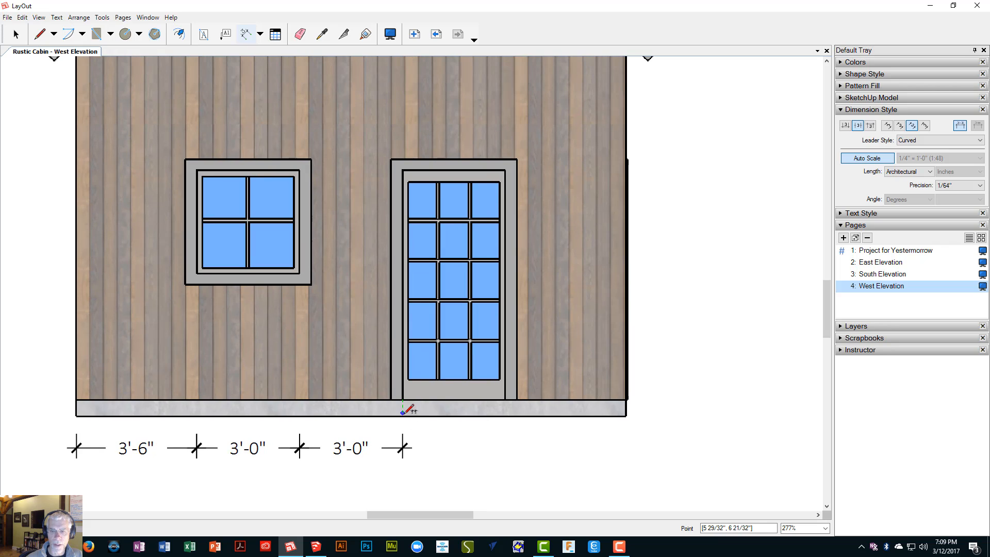
{"action": "left_click", "coordinate": [403, 415]}
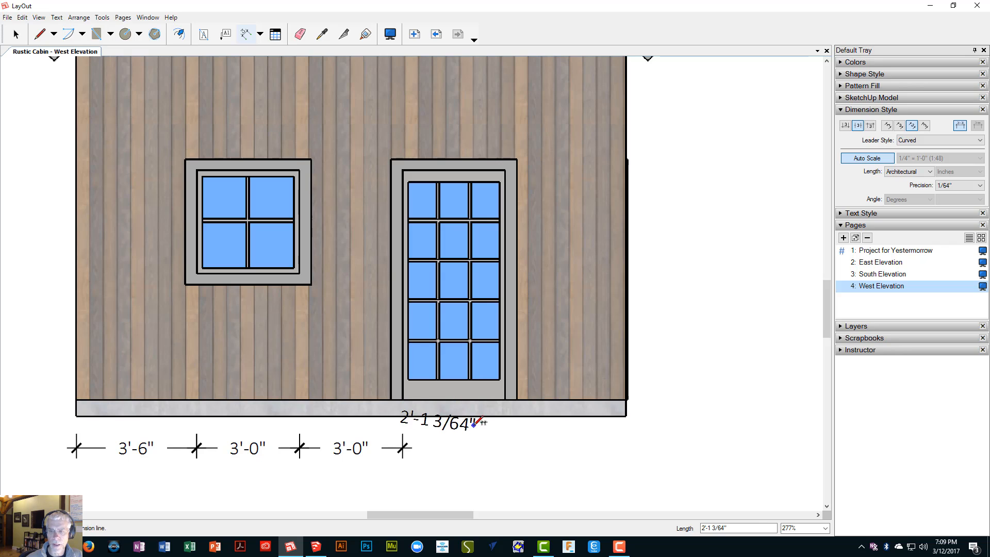
{"action": "double_click", "coordinate": [506, 414]}
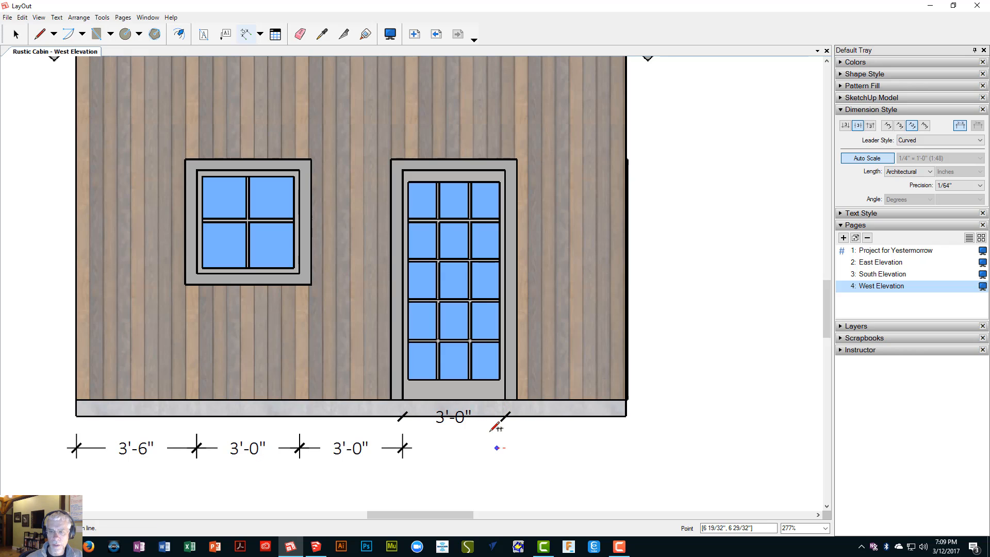
{"action": "left_click", "coordinate": [477, 417]}
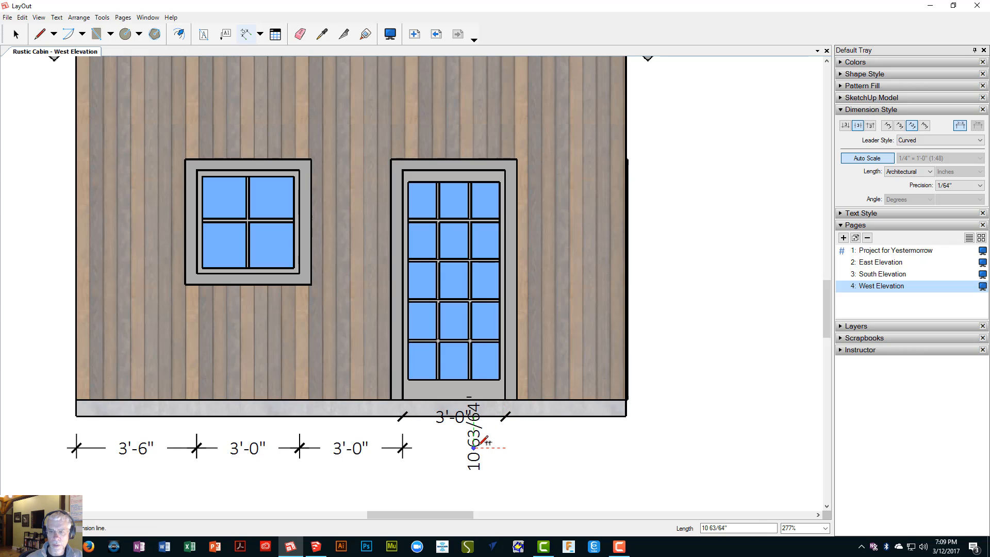
{"action": "key", "text": "Escape"}
{"action": "key", "text": "ctrl+z"}
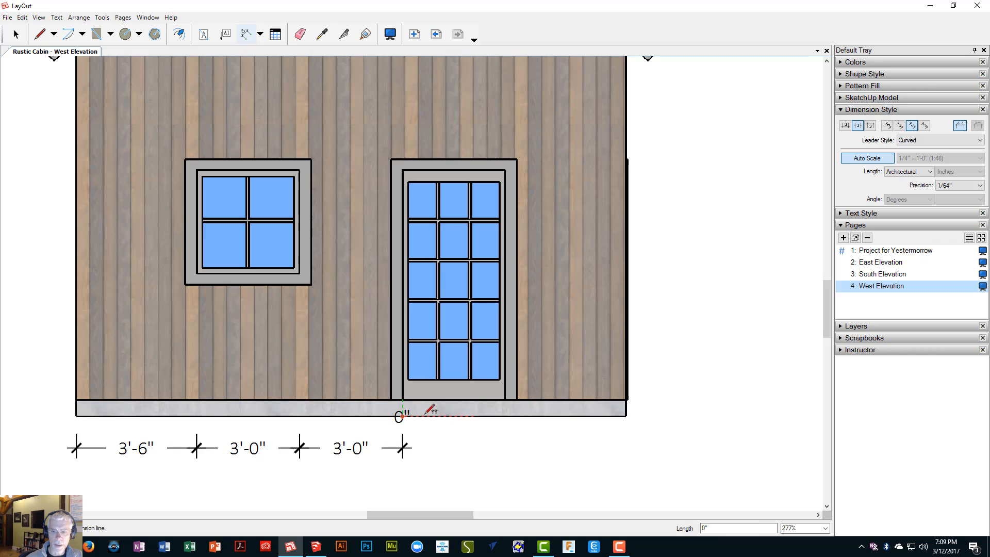
- Dimension the door's width from points on the base's bottom edge, aligned with the existing dimension string
{"action": "left_click", "coordinate": [402, 416]}
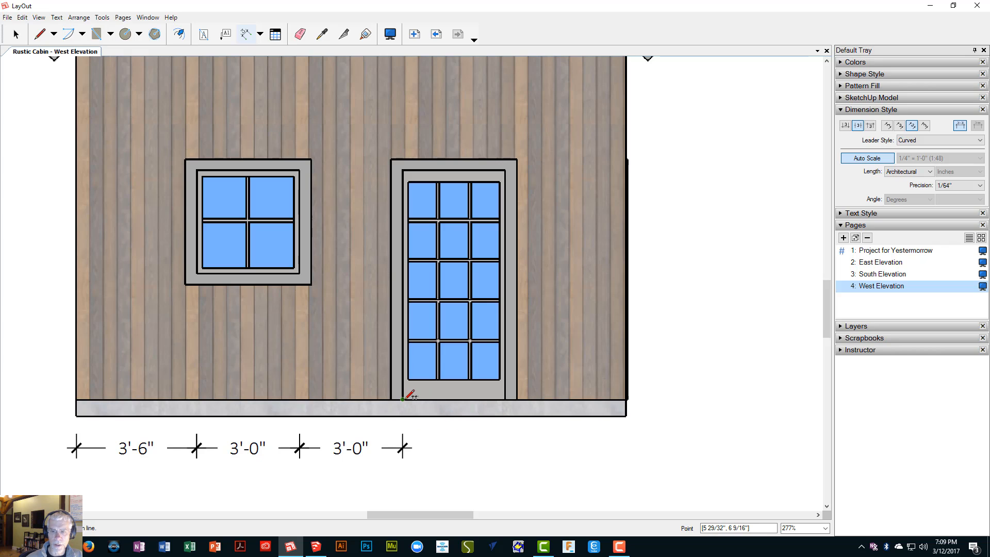
{"action": "key", "text": "Escape"}
{"action": "left_click", "coordinate": [403, 416]}
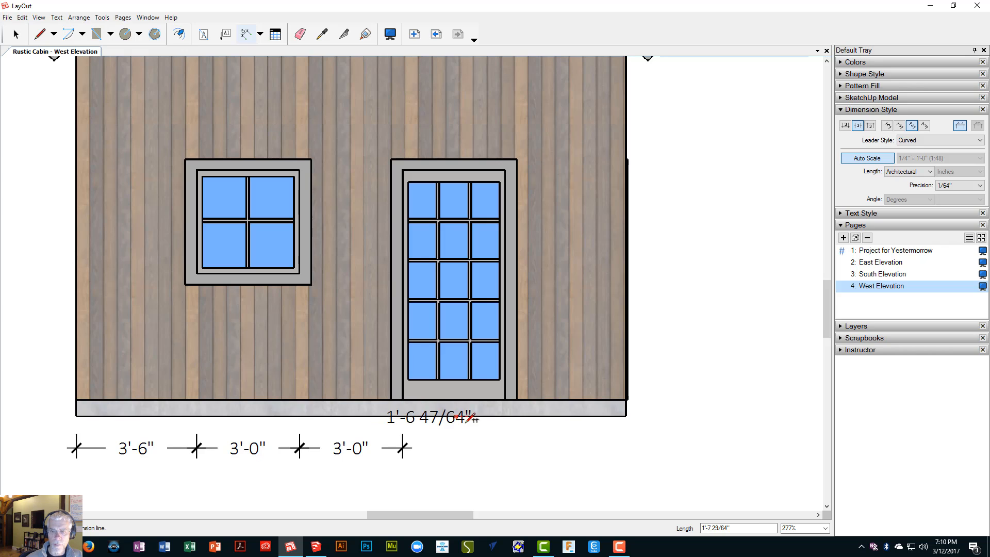
{"action": "left_click", "coordinate": [505, 416]}
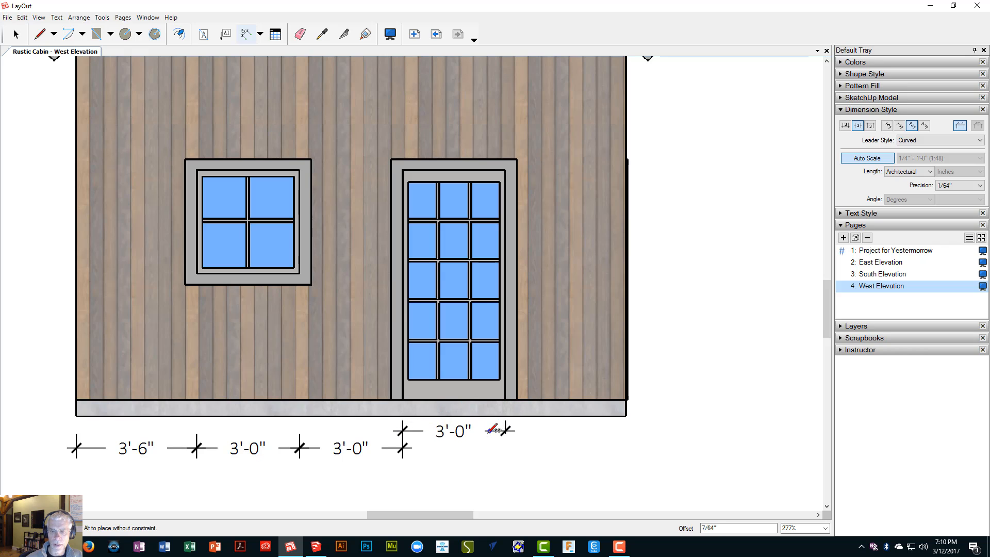
{"action": "left_click", "coordinate": [405, 446]}
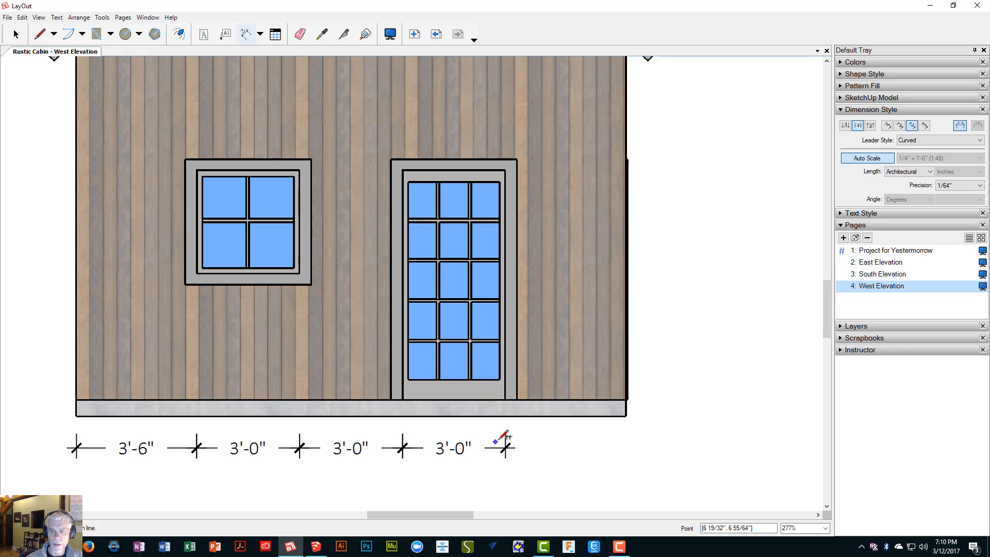
- Continue the dimension string from the door's right edge to the cabin's right base corner
{"action": "left_click", "coordinate": [505, 415]}
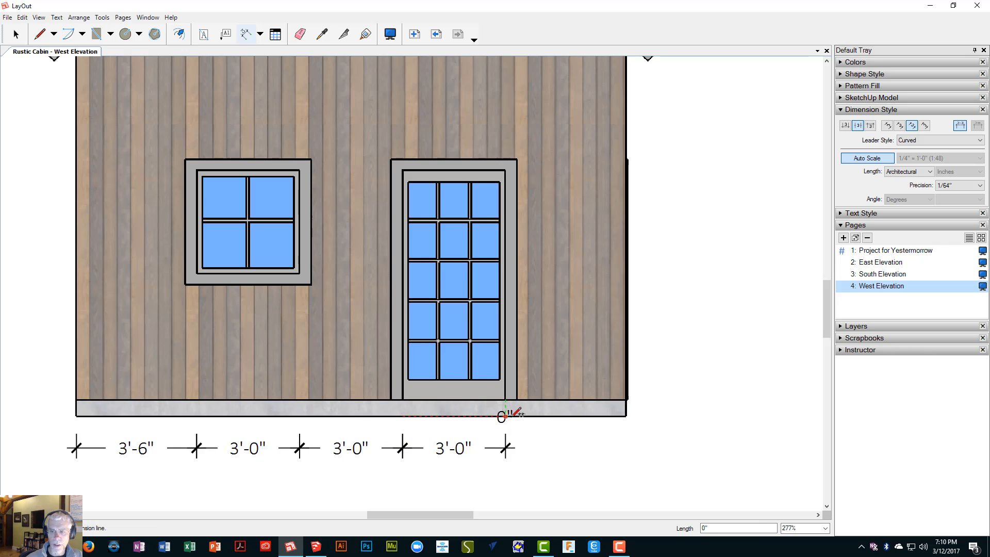
{"action": "double_click", "coordinate": [626, 415]}
{"action": "left_click", "coordinate": [626, 415]}
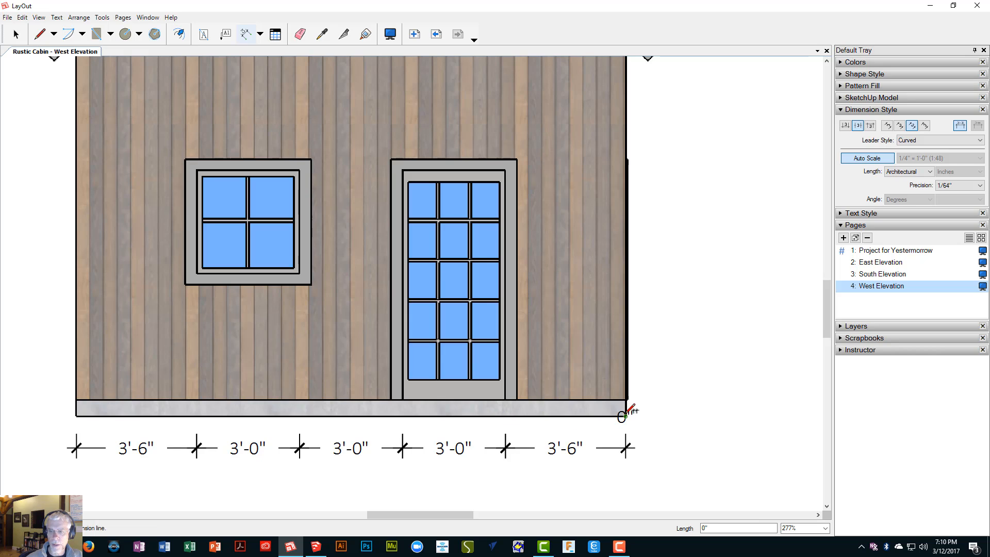
{"action": "scroll", "coordinate": [699, 474], "scroll_direction": "down", "scroll_amount": 2}
{"action": "key", "text": "Escape"}
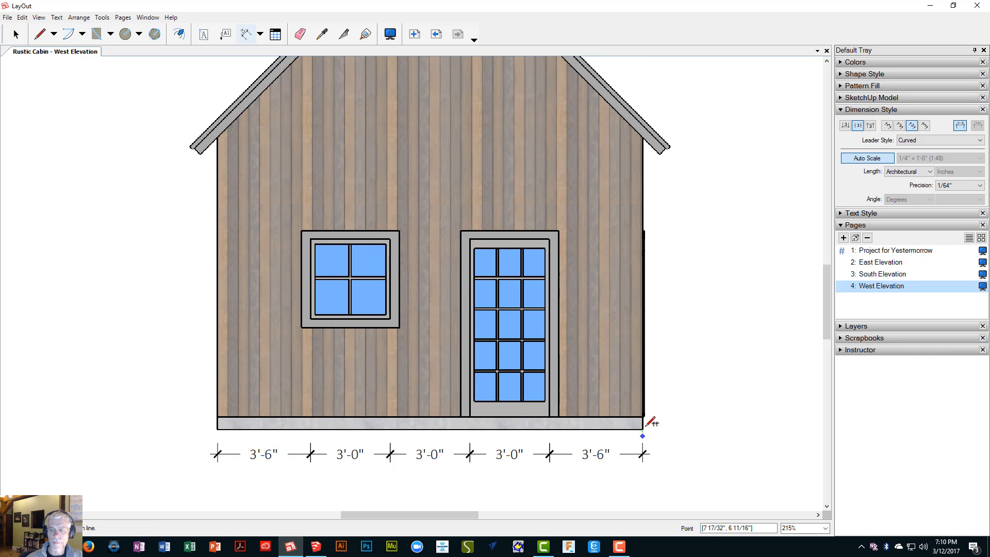
- Dimension the cabin's overall width between its two bottom base corners, placing the dimension below the existing string
{"action": "middle_click_drag", "start_coordinate": [648, 420], "coordinate": [604, 310]}
{"action": "key", "text": "d"}
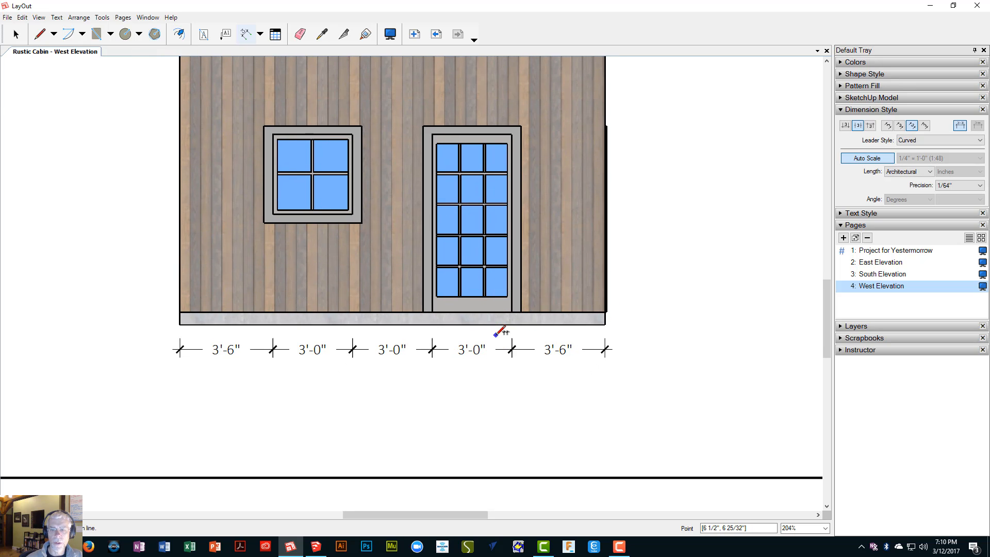
{"action": "scroll", "coordinate": [499, 332], "scroll_direction": "down", "scroll_amount": 1}
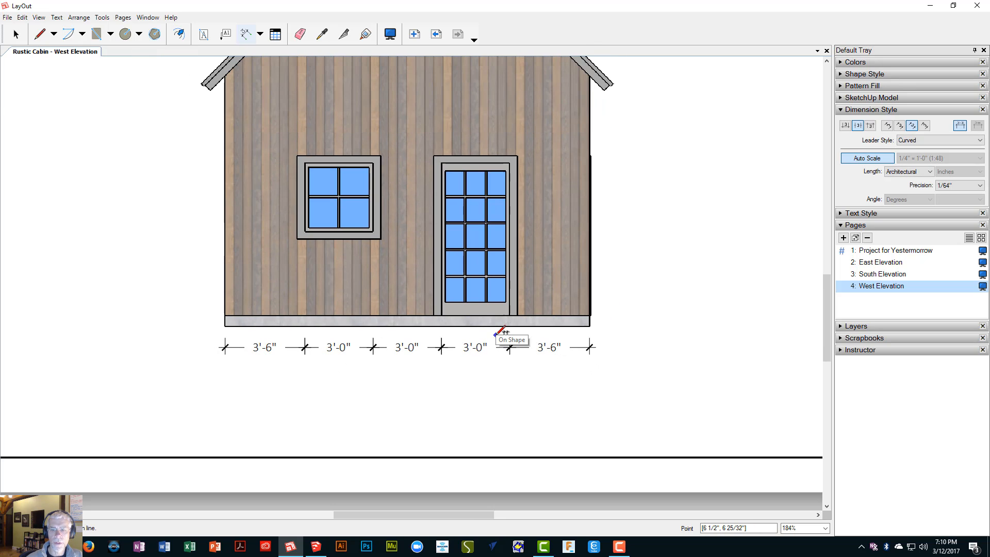
{"action": "left_click", "coordinate": [225, 325]}
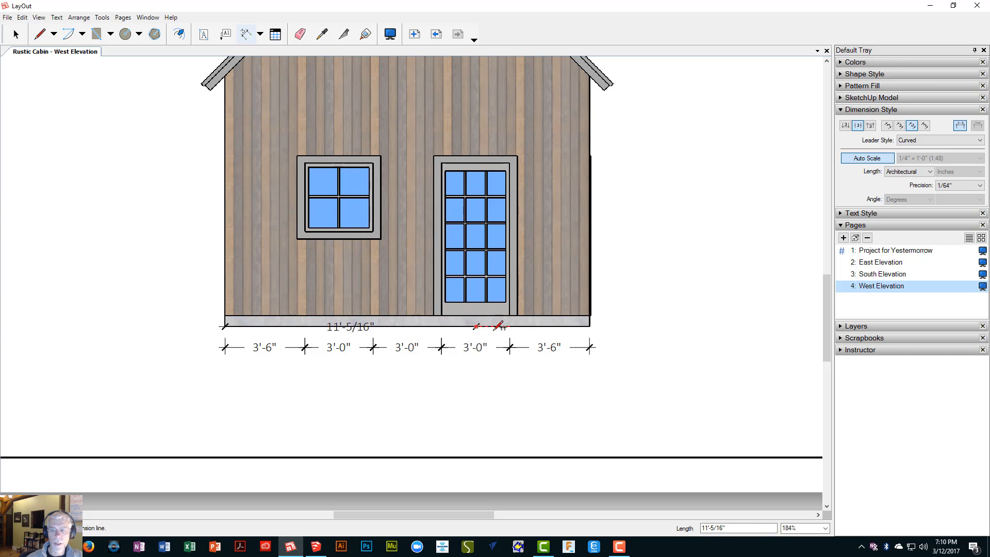
{"action": "left_click", "coordinate": [591, 325]}
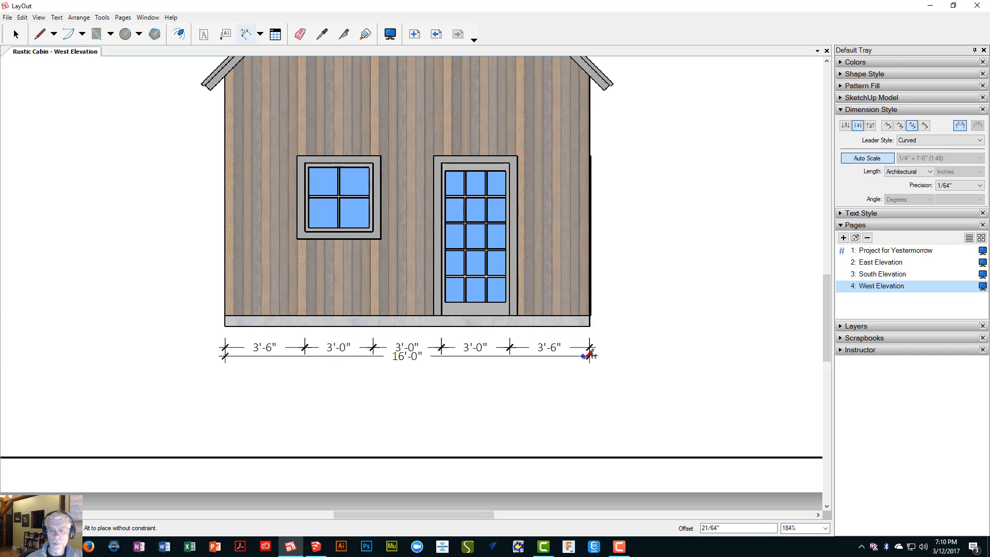
{"action": "left_click", "coordinate": [591, 372]}
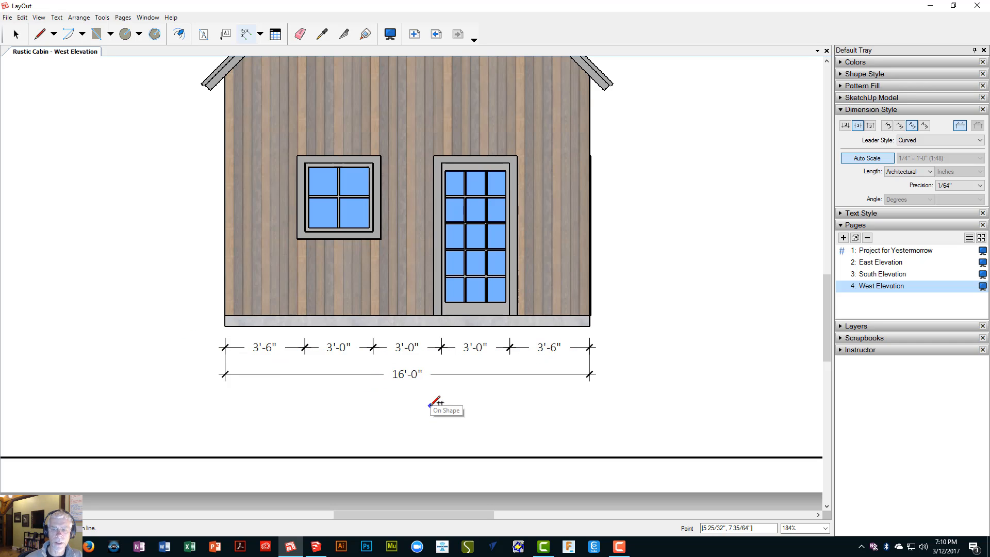
- Duplicate the West Elevation page
{"action": "scroll", "coordinate": [439, 396], "scroll_direction": "down", "scroll_amount": 3}
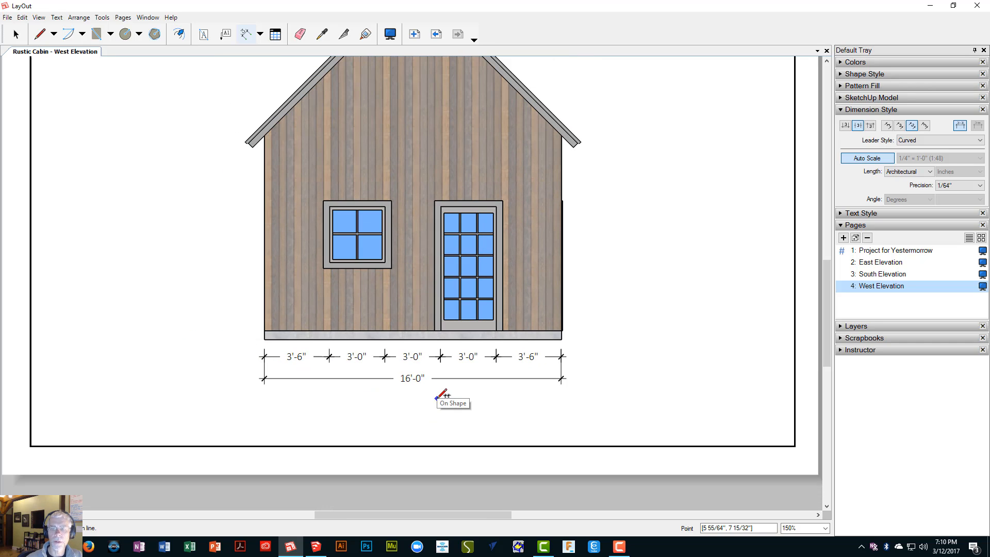
{"action": "scroll", "coordinate": [475, 290], "scroll_direction": "down", "scroll_amount": 4}
{"action": "scroll", "coordinate": [579, 252], "scroll_direction": "down", "scroll_amount": 1}
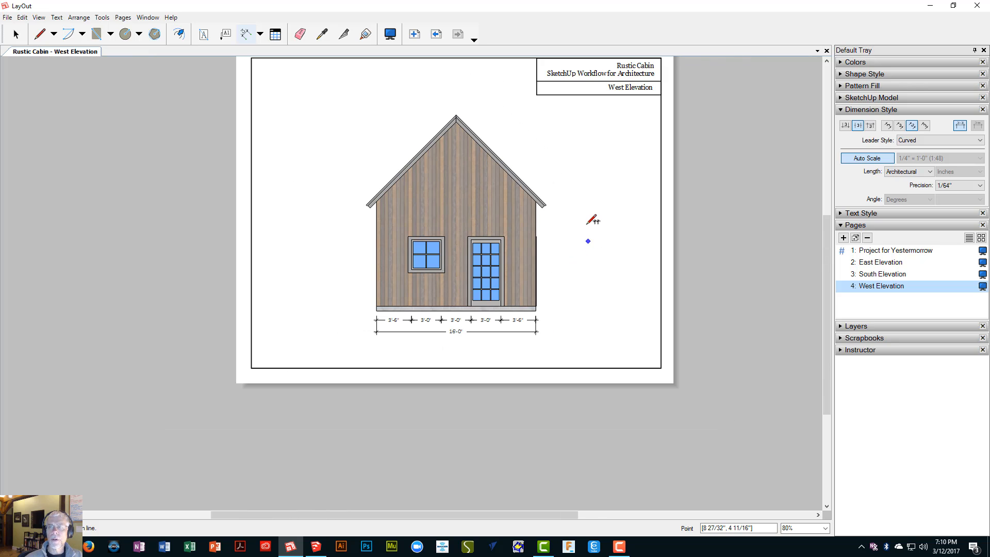
{"action": "middle_click_drag", "start_coordinate": [584, 224], "coordinate": [546, 293]}
{"action": "scroll", "coordinate": [546, 293], "scroll_direction": "up", "scroll_amount": 1}
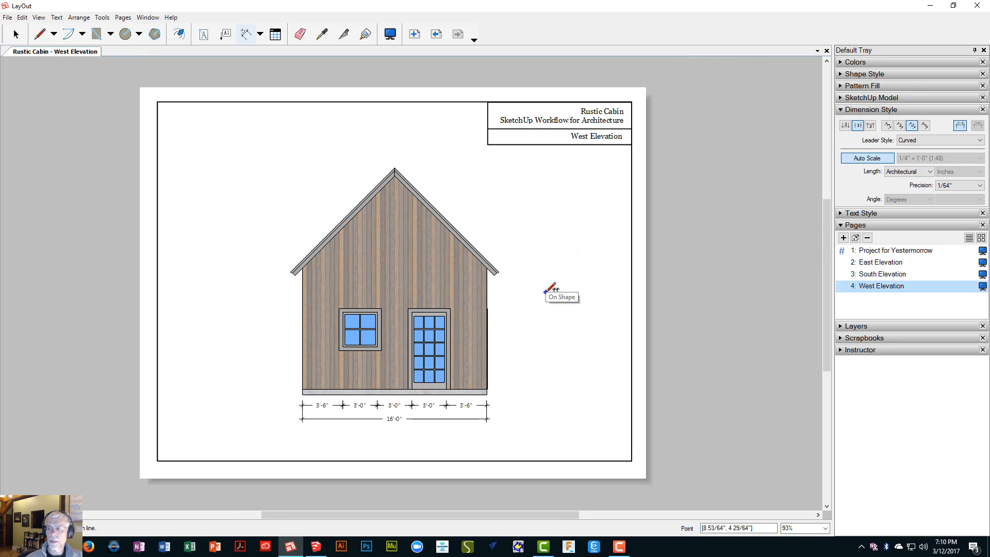
{"action": "left_click", "coordinate": [856, 238]}
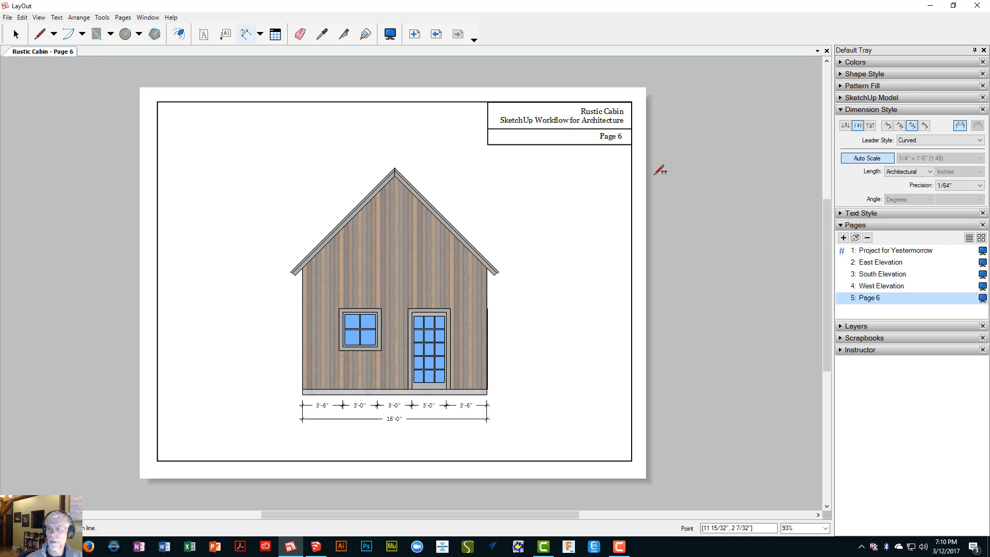
- Rename the duplicated page as North Elevation
{"action": "double_click", "coordinate": [869, 298]}
{"action": "key", "text": "Home"}
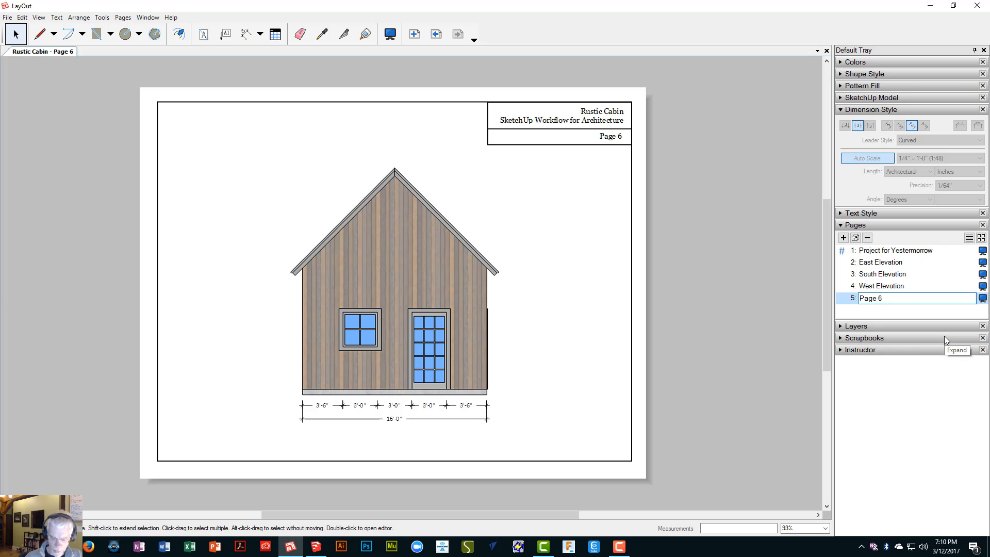
{"action": "type", "text": "North"}
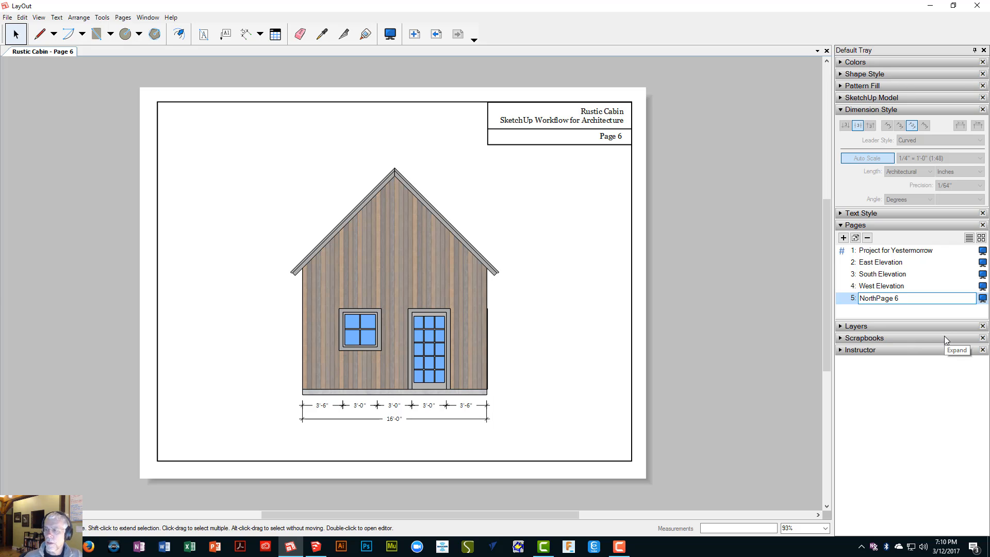
{"action": "type", "text": " Elev"}
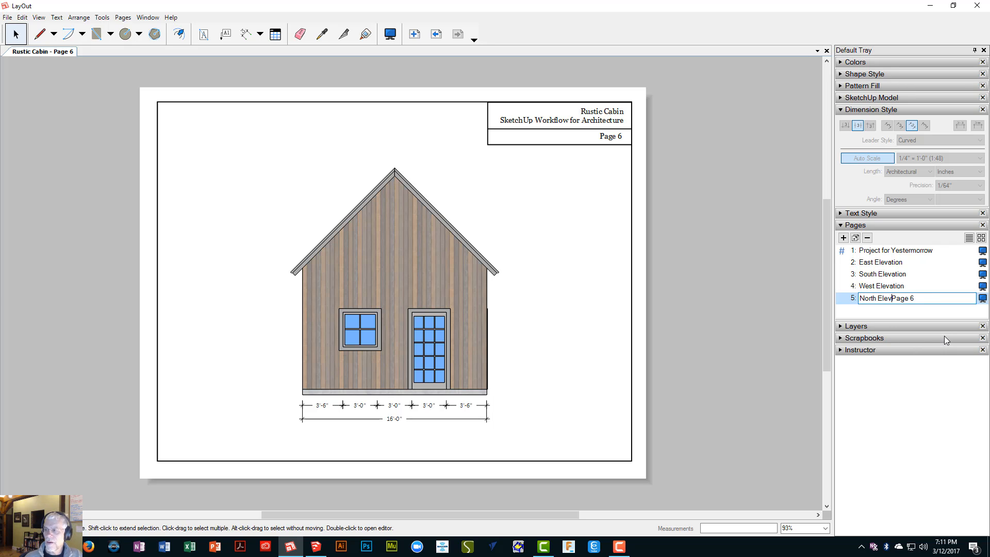
{"action": "key", "text": "shift+End"}
{"action": "key", "text": "Delete"}
{"action": "type", "text": "a"}
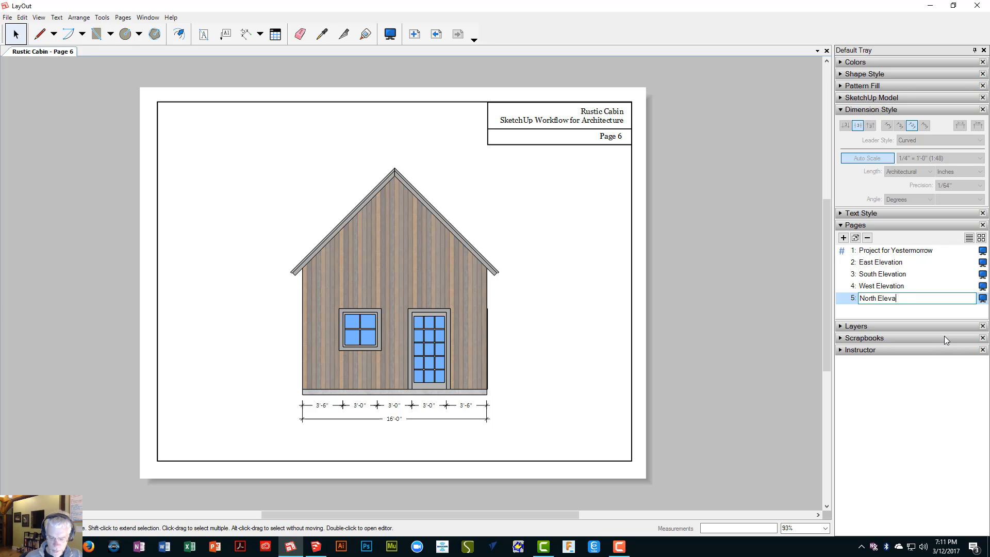
{"action": "type", "text": "tion"}
{"action": "key", "text": "Return"}
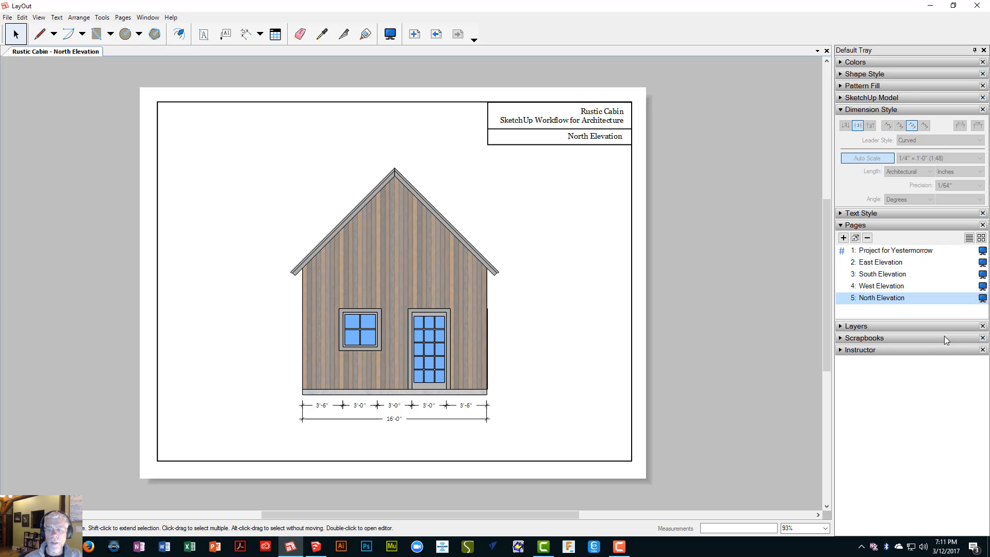
- Delete the five segment dimensions and the overall width dimension below the cabin on the North Elevation page
{"action": "left_click", "coordinate": [323, 405]}
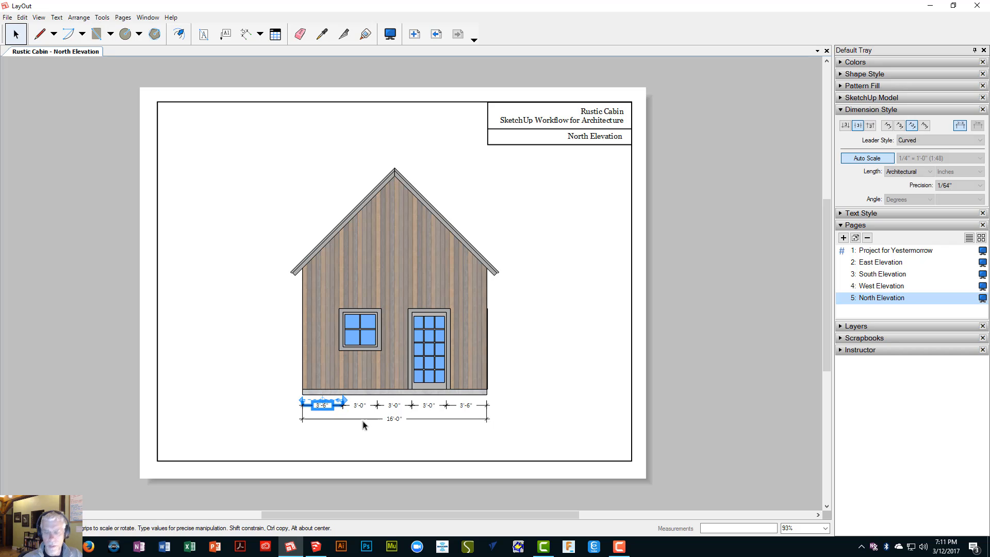
{"action": "key", "text": "Delete"}
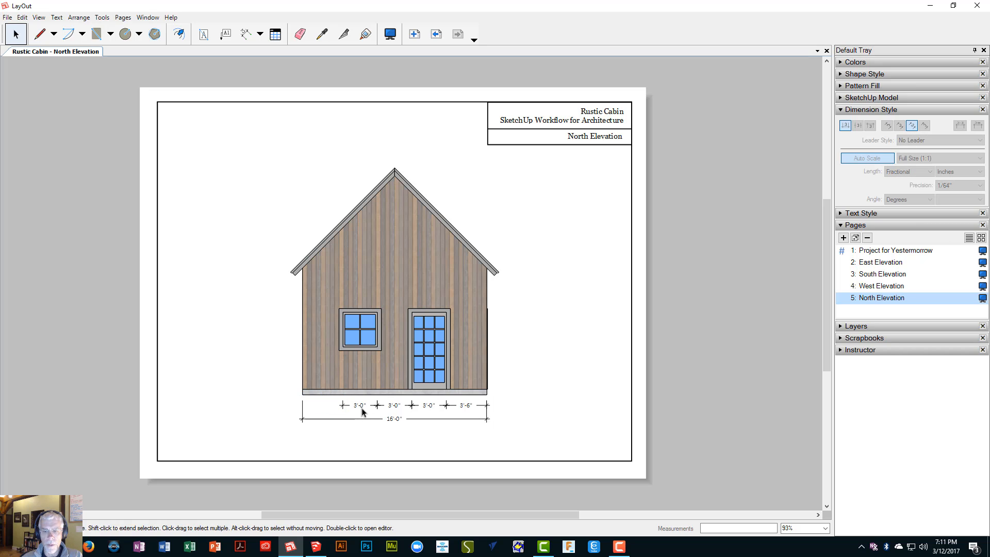
{"action": "left_click", "coordinate": [361, 408]}
{"action": "key", "text": "Delete"}
{"action": "left_click", "coordinate": [394, 406]}
{"action": "key", "text": "Delete"}
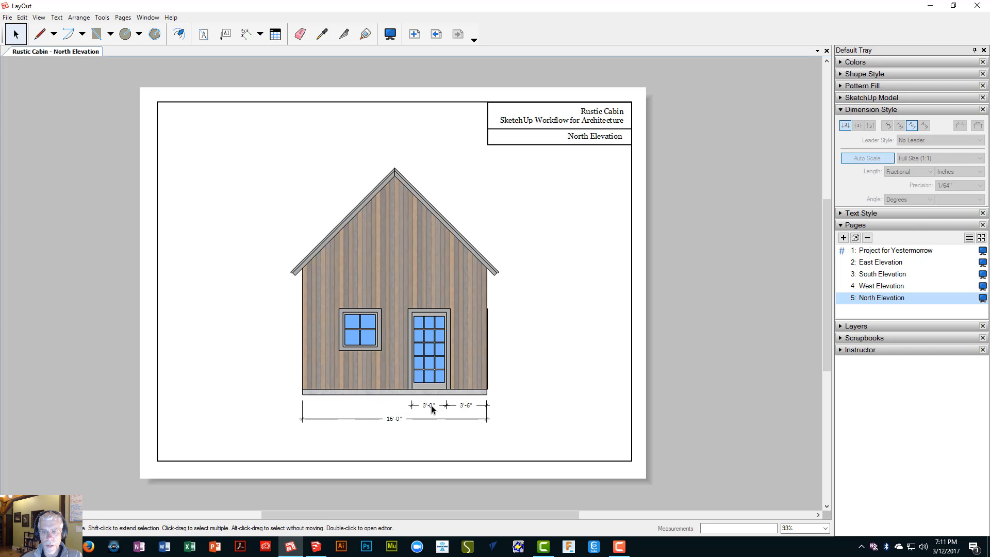
{"action": "left_click", "coordinate": [428, 406]}
{"action": "key", "text": "Delete"}
{"action": "left_click", "coordinate": [466, 406]}
{"action": "key", "text": "Delete"}
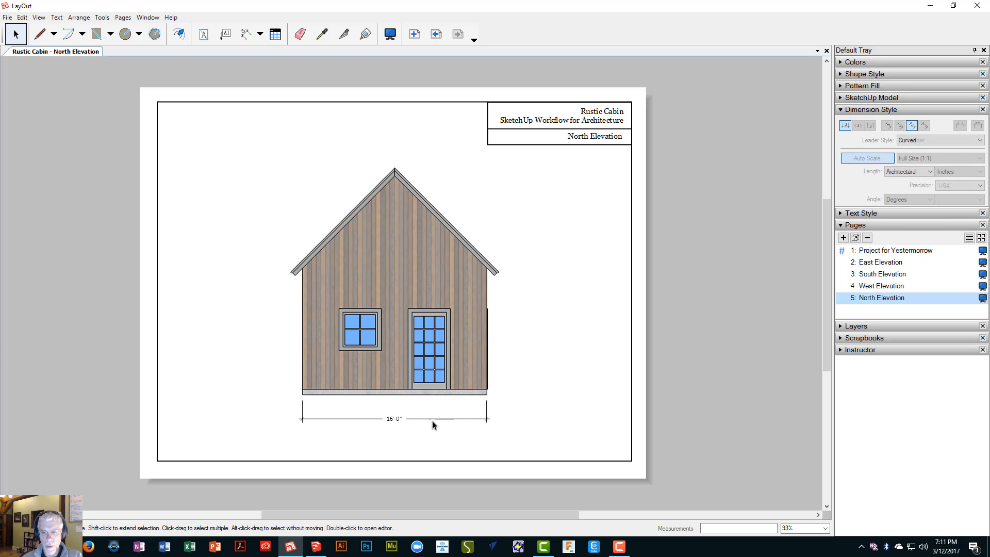
{"action": "left_click", "coordinate": [397, 419]}
{"action": "key", "text": "Delete"}
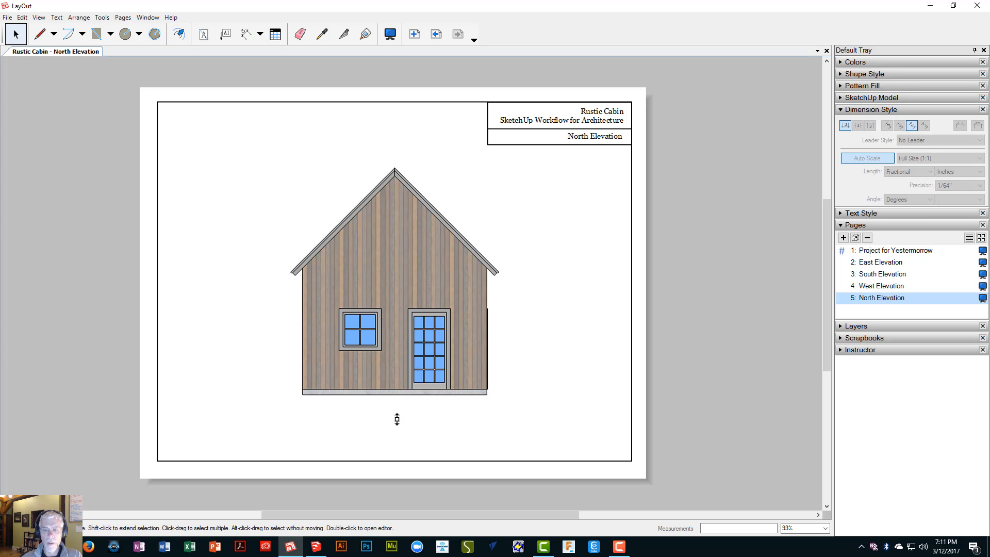
- Switch the North Elevation page's model viewport to the North Elev scene
{"action": "right_click", "coordinate": [400, 255]}
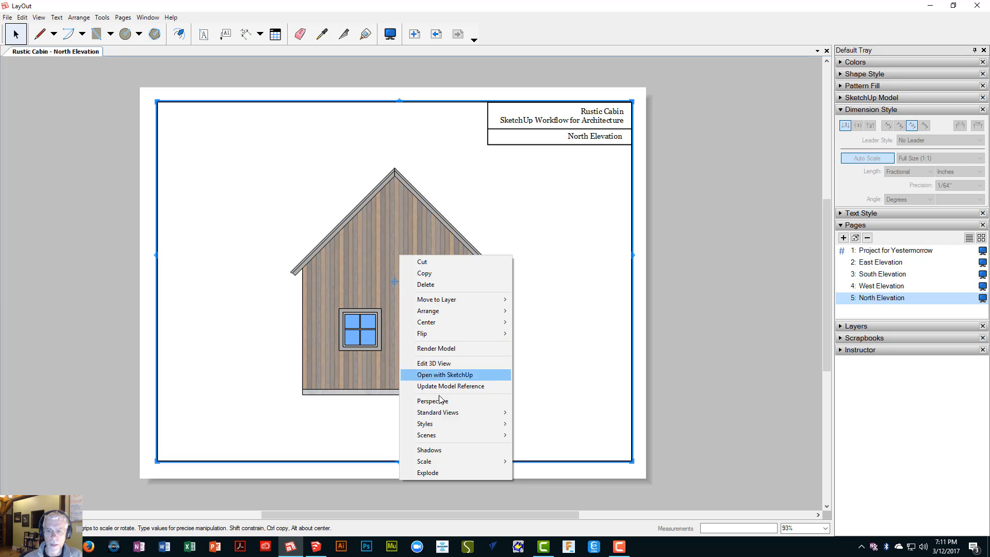
{"action": "mouse_move", "coordinate": [447, 437]}
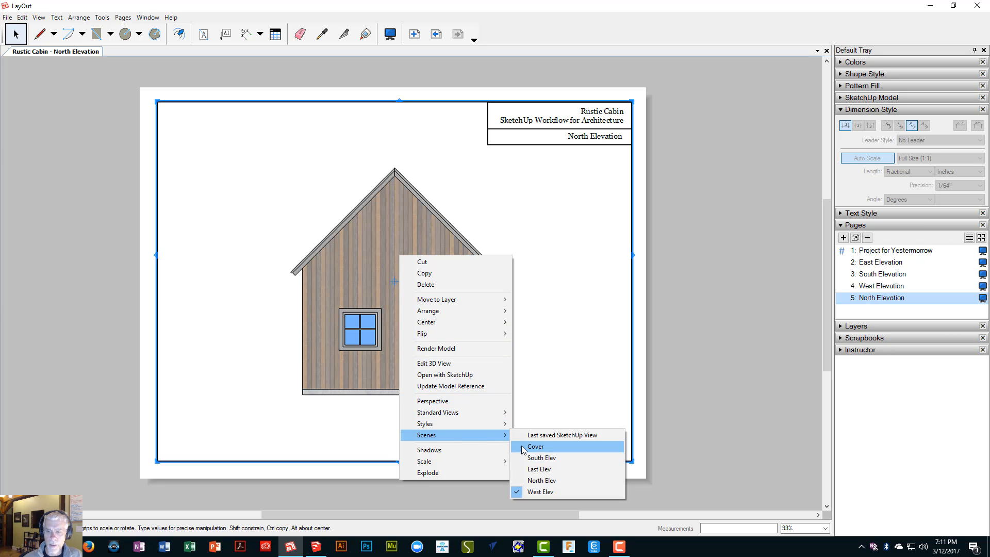
{"action": "left_click", "coordinate": [542, 480]}
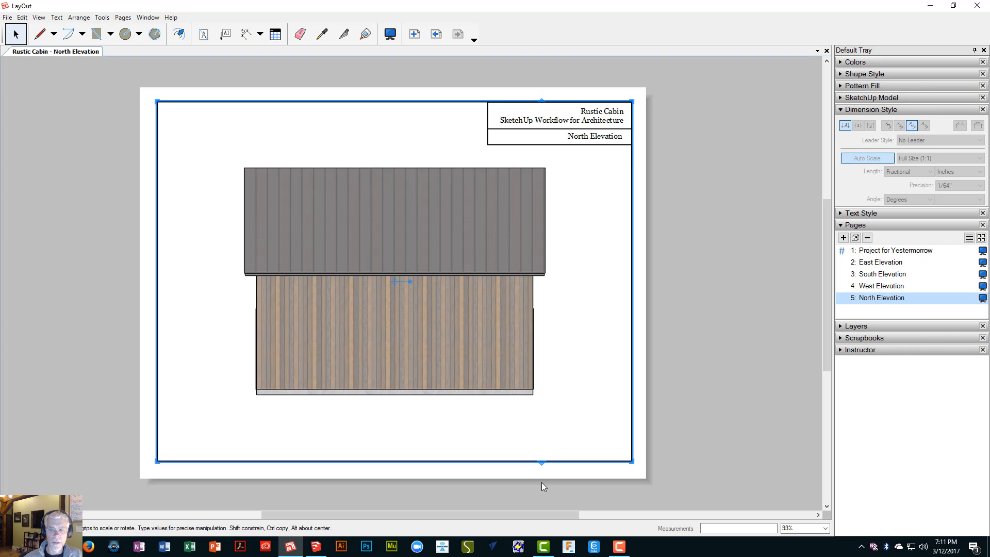
- Dimension the cabin's overall width below its base on the North Elevation page
{"action": "left_click", "coordinate": [246, 34]}
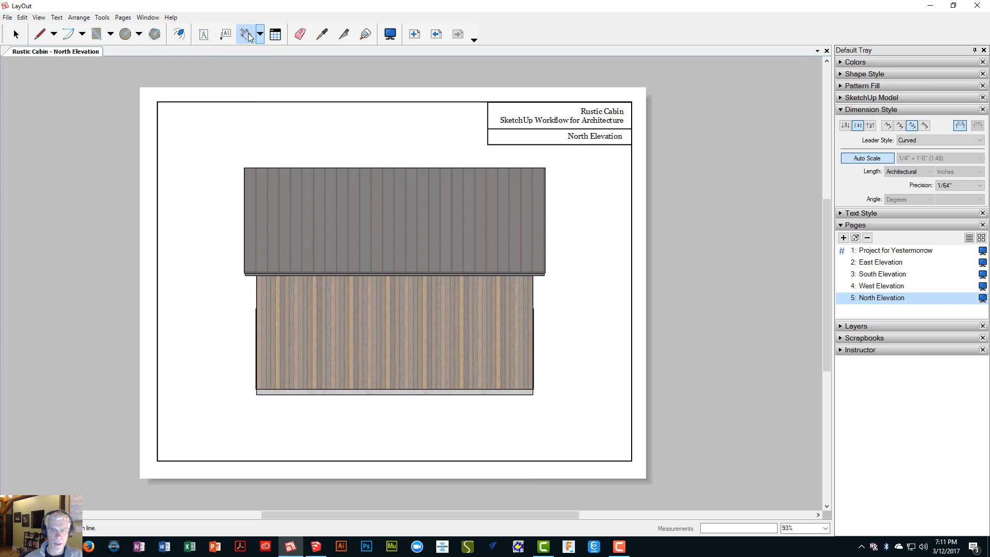
{"action": "left_click", "coordinate": [257, 394]}
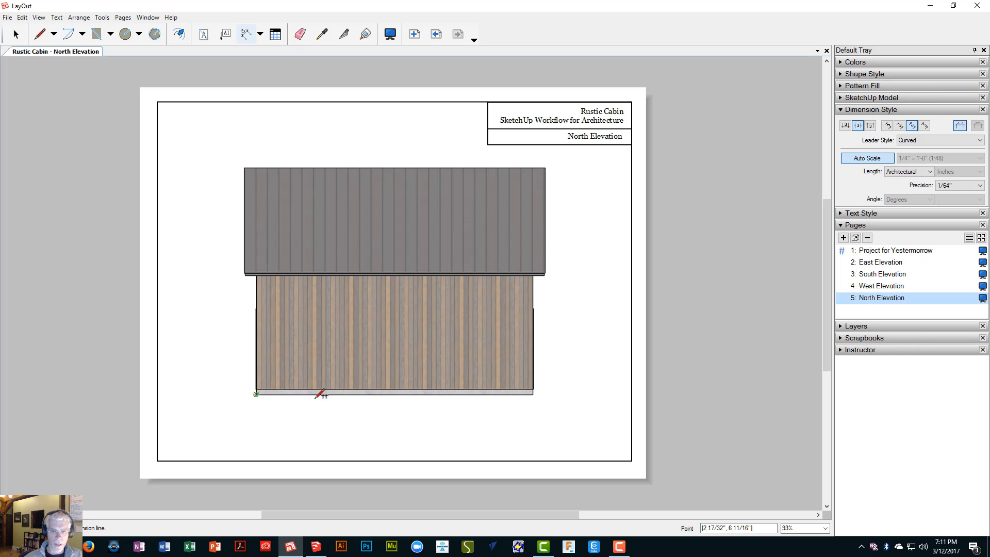
{"action": "left_click", "coordinate": [533, 394]}
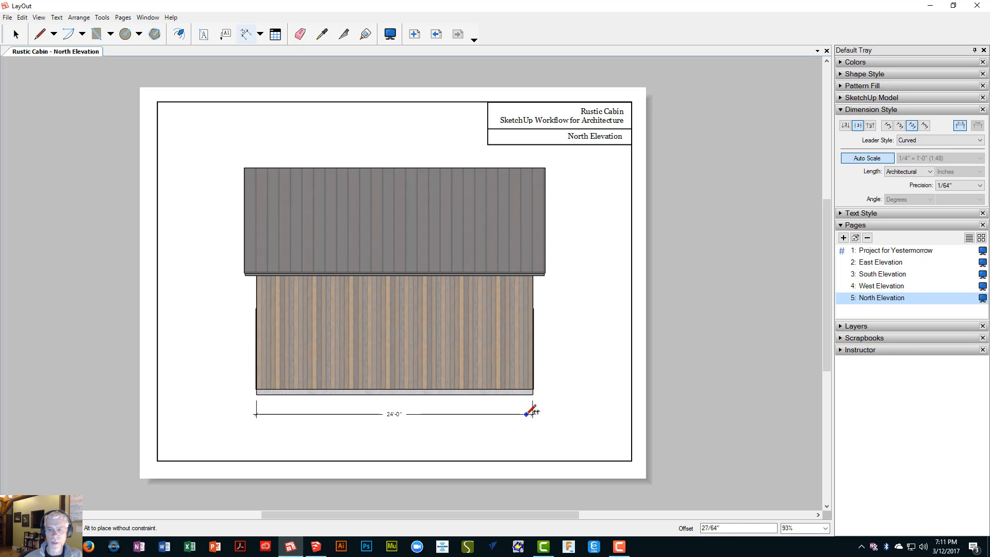
{"action": "left_click", "coordinate": [532, 416]}
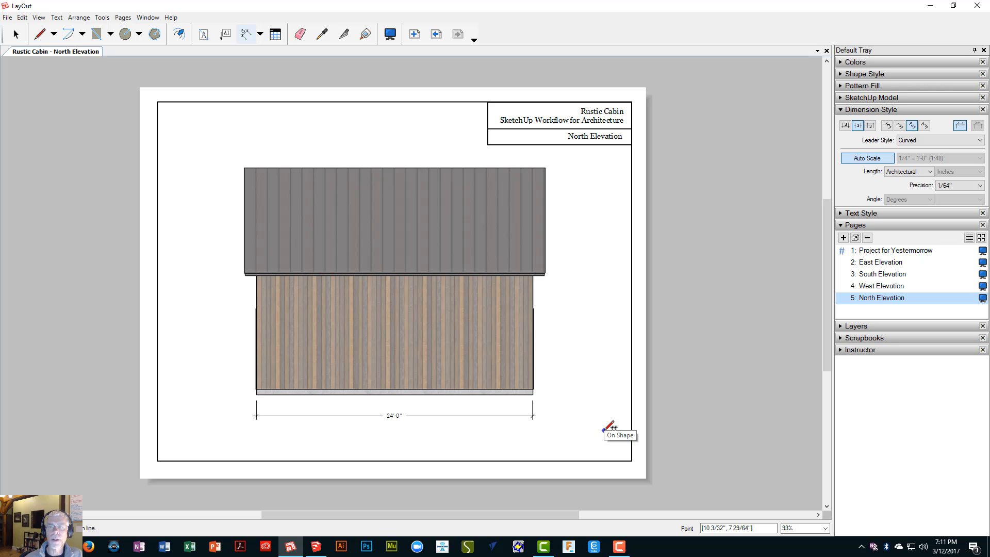
- Review the Project for Yestermorrow cover page and the East, South, West and North Elevation pages
{"action": "left_click", "coordinate": [871, 251]}
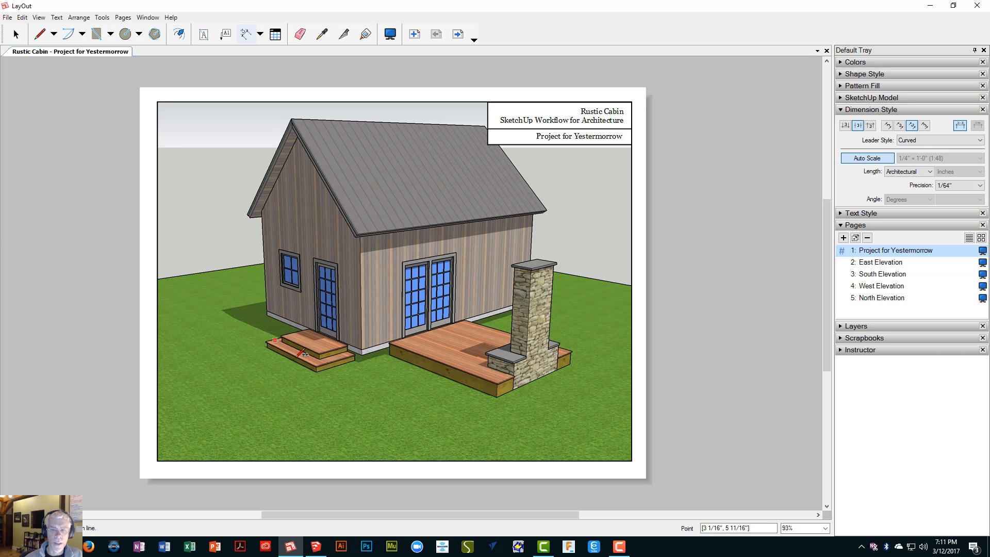
{"action": "left_click", "coordinate": [875, 263]}
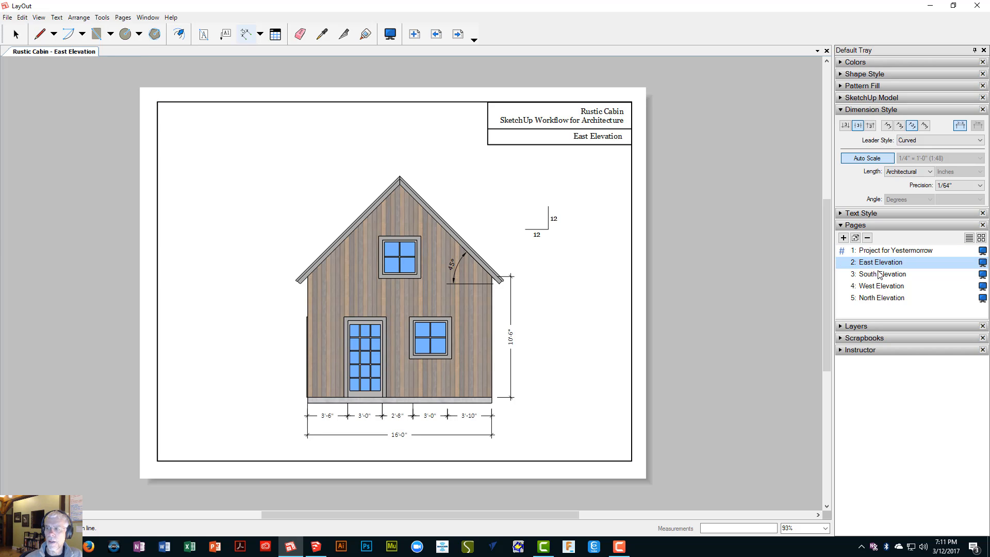
{"action": "left_click", "coordinate": [879, 274]}
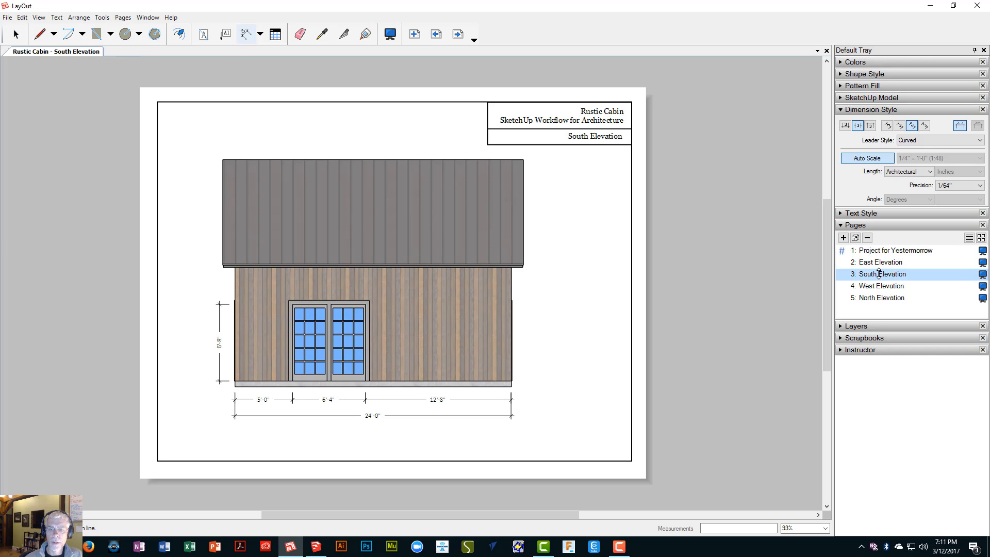
{"action": "left_click", "coordinate": [879, 287]}
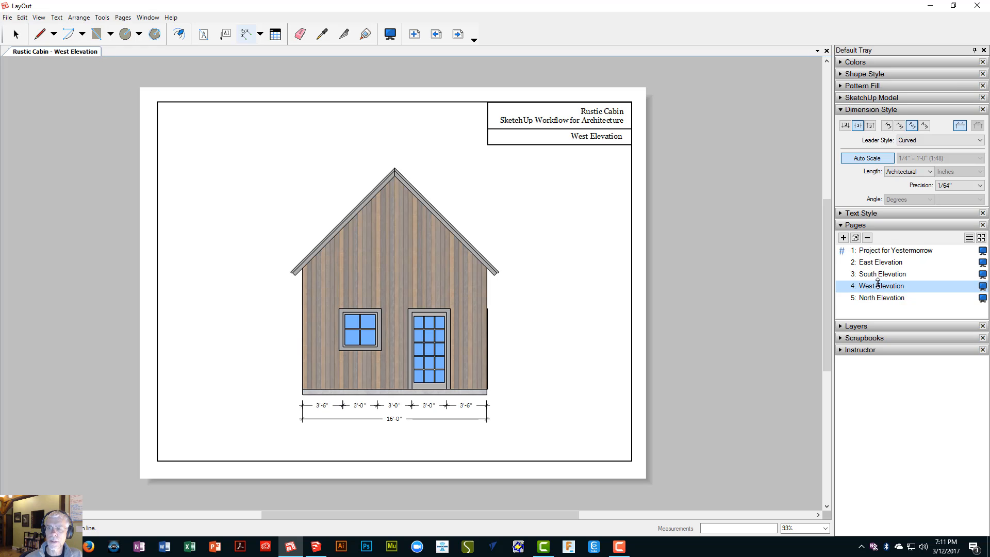
{"action": "left_click", "coordinate": [879, 299]}
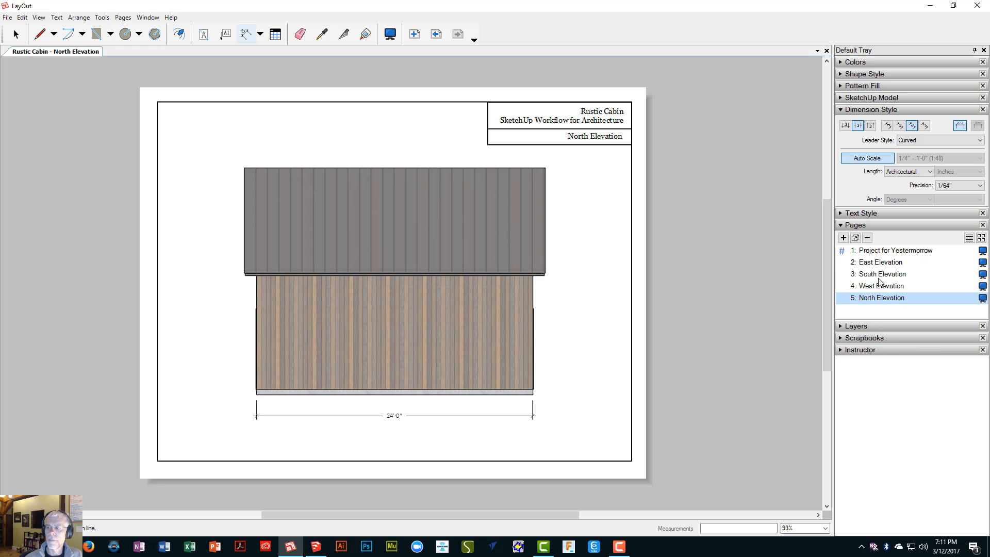
{"action": "left_click", "coordinate": [879, 263]}
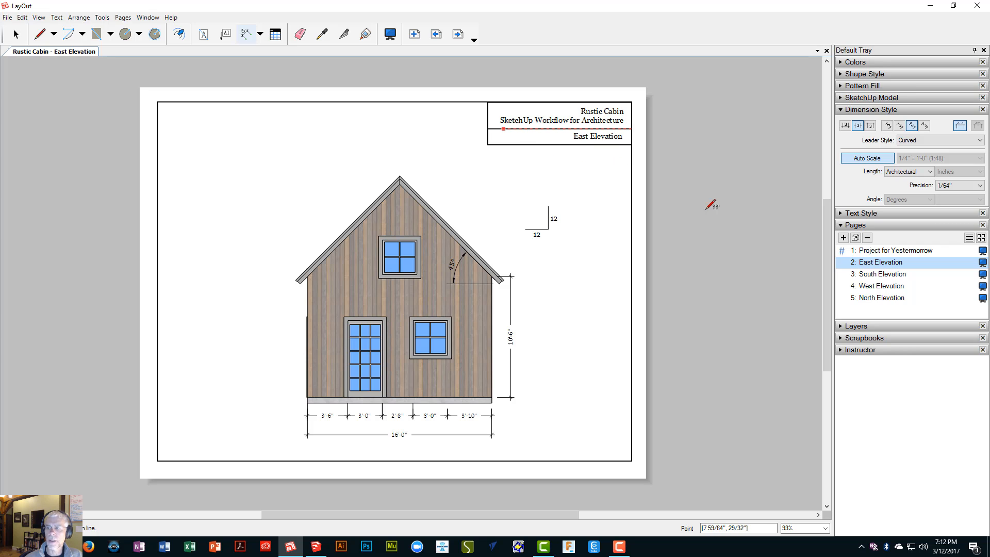
{"action": "left_click", "coordinate": [872, 274]}
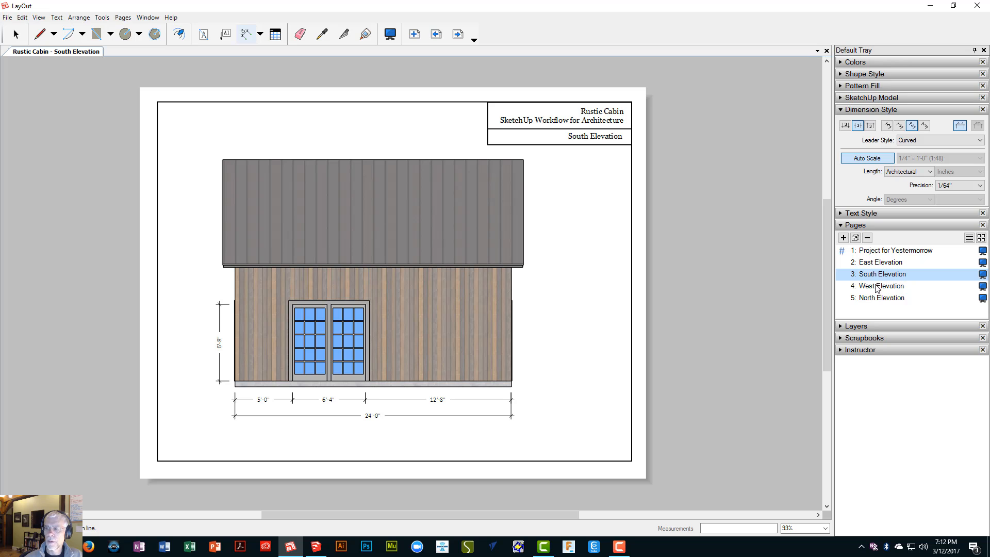
{"action": "left_click", "coordinate": [879, 285]}
{"action": "left_click", "coordinate": [881, 297]}
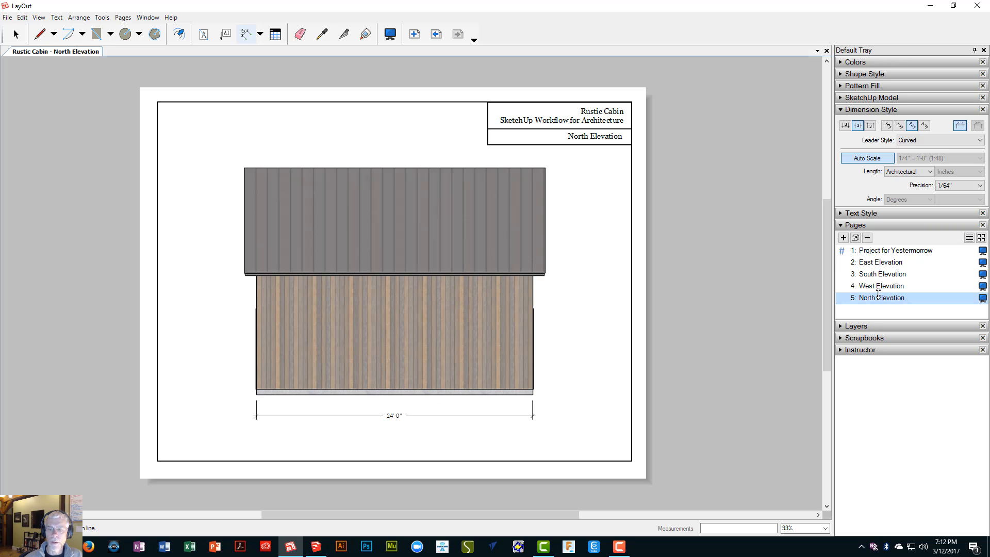
- Return to the East Elevation page and save the LayOut document
{"action": "left_click", "coordinate": [876, 262]}
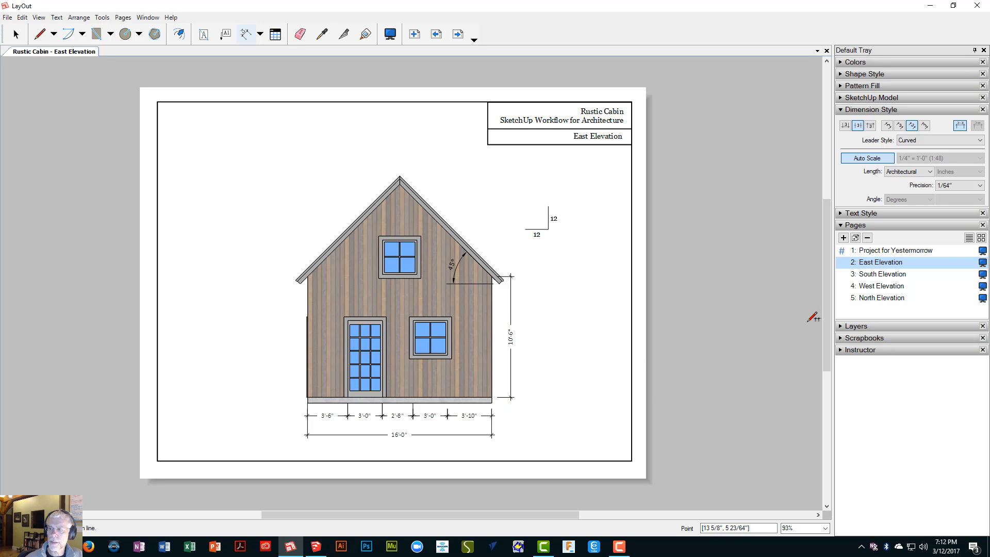
{"action": "left_click", "coordinate": [866, 263]}
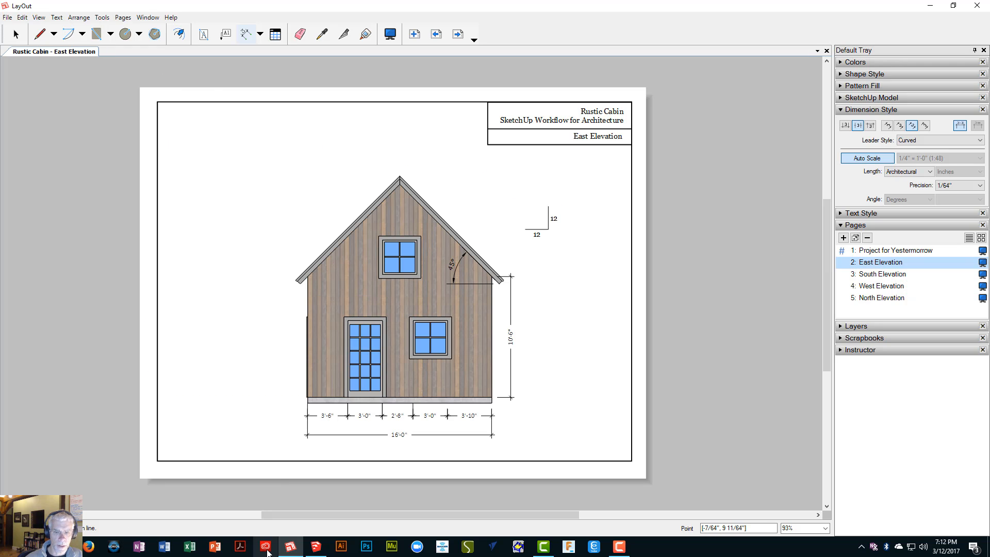
{"action": "left_click", "coordinate": [7, 18]}
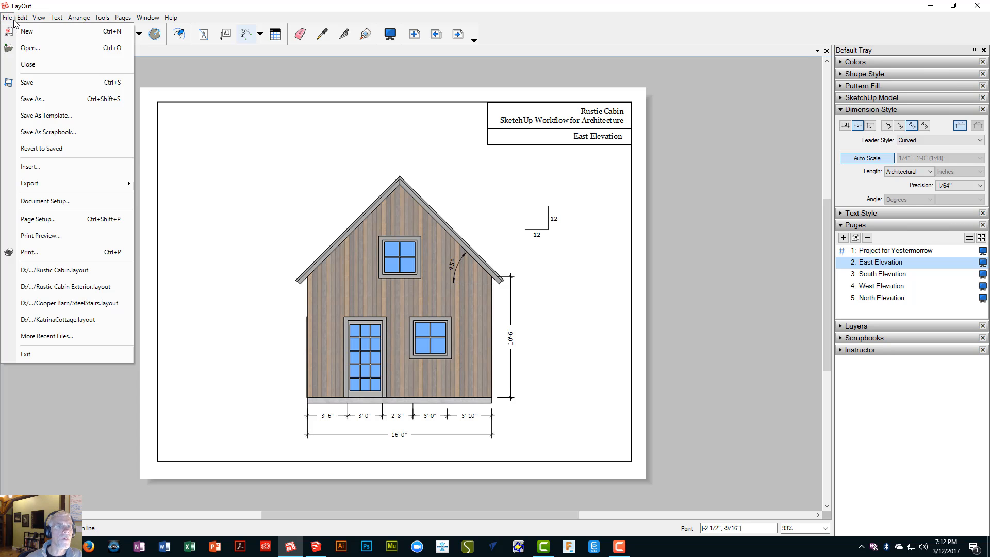
{"action": "left_click", "coordinate": [30, 84]}
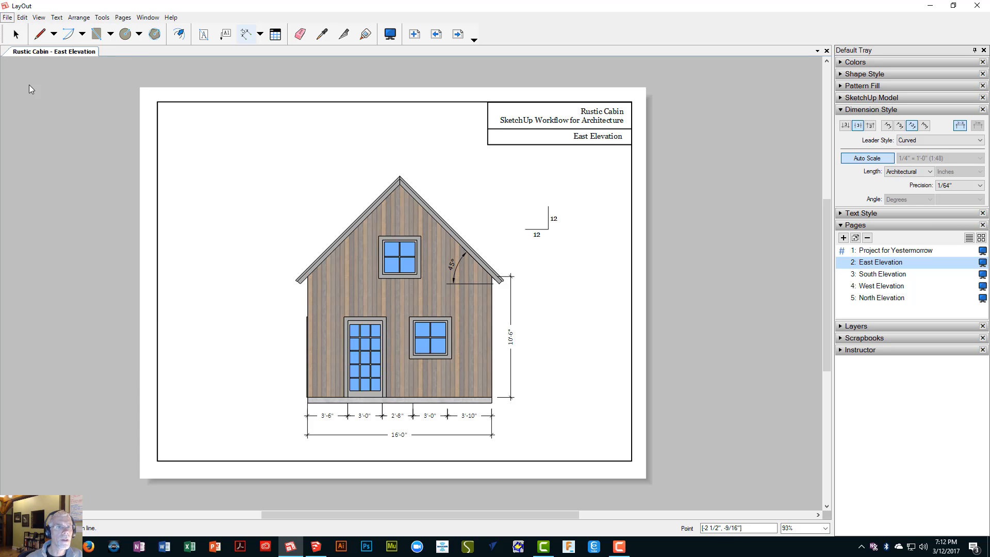
- Switch to SketchUp and, in the East Elev scene, show the SITE divider layer and hide the SITE: Ground layer
{"action": "left_click", "coordinate": [322, 553]}
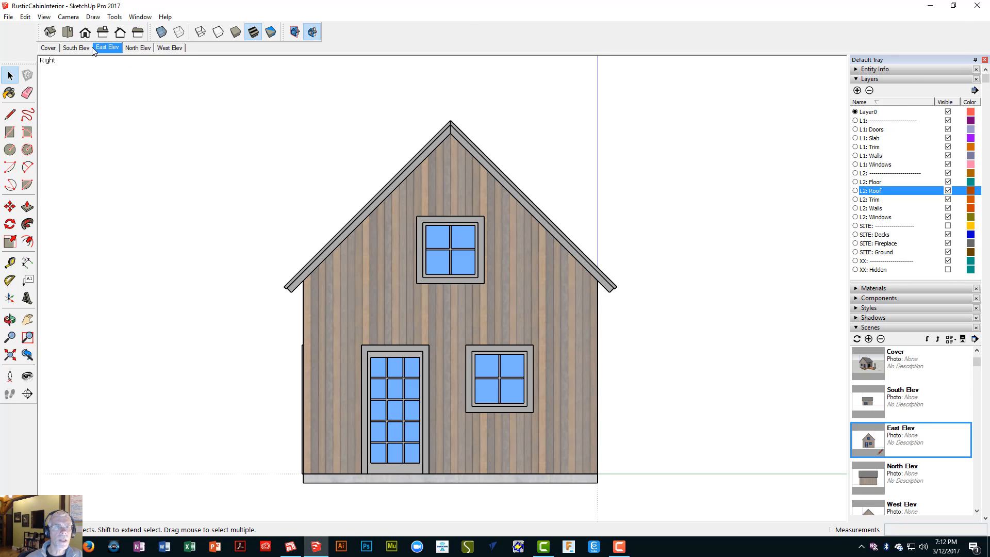
{"action": "scroll", "coordinate": [512, 388], "scroll_direction": "down", "scroll_amount": 3}
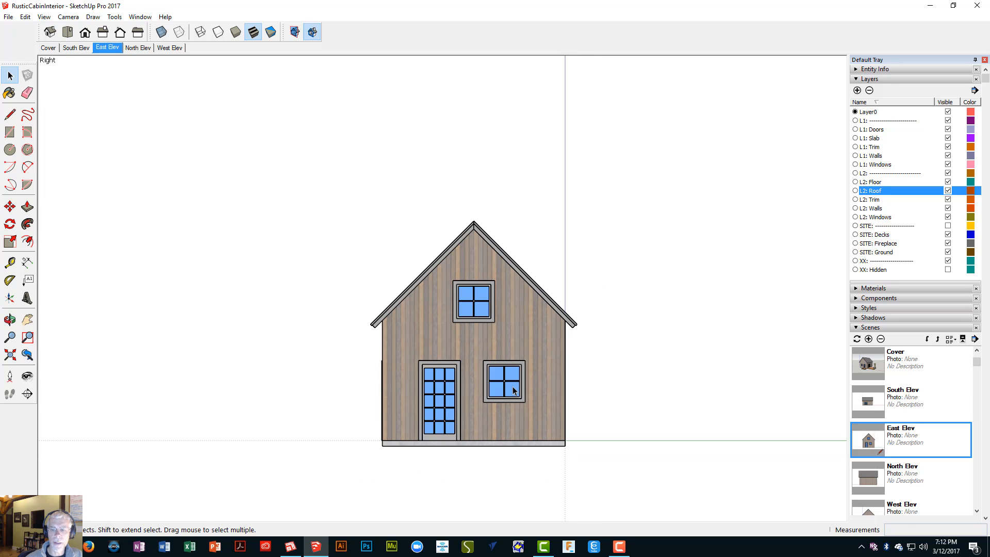
{"action": "middle_click_drag", "start_coordinate": [514, 387], "coordinate": [460, 333], "text": "shift"}
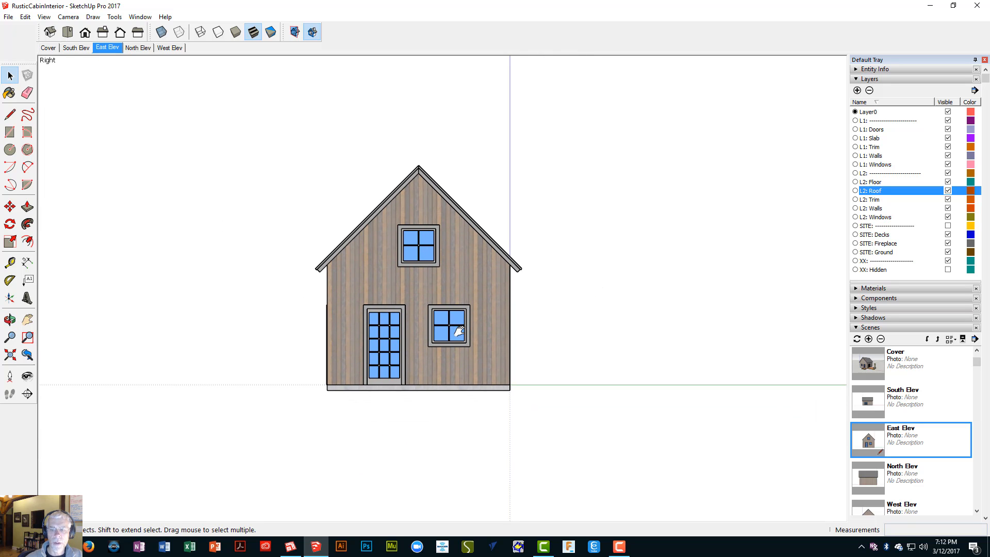
{"action": "scroll", "coordinate": [460, 332], "scroll_direction": "up", "scroll_amount": 1}
{"action": "scroll", "coordinate": [460, 334], "scroll_direction": "down", "scroll_amount": 1}
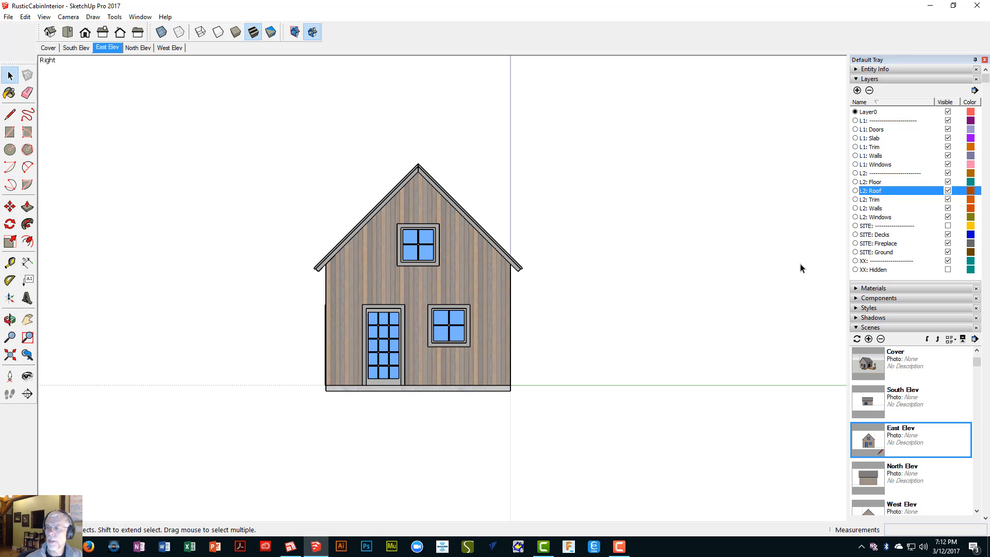
{"action": "left_click", "coordinate": [948, 226]}
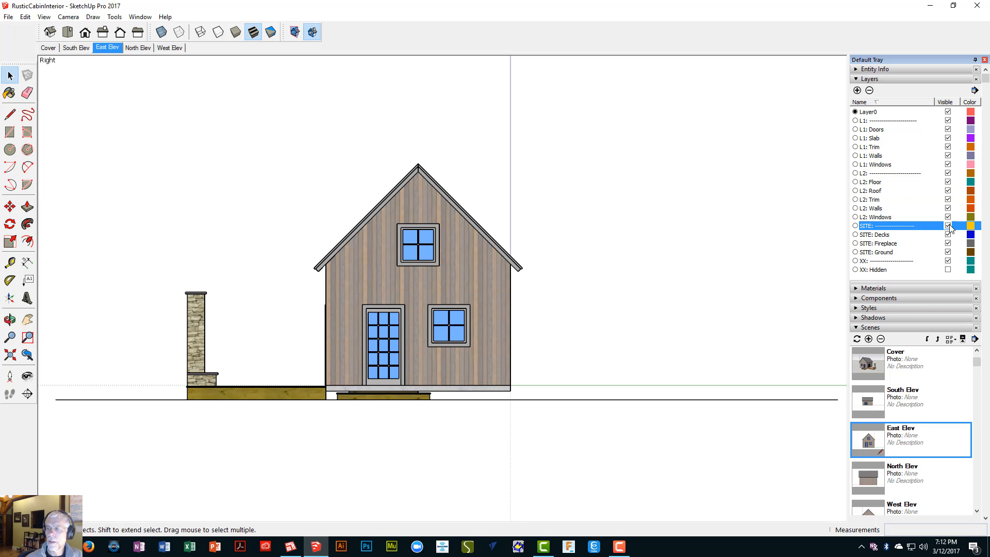
{"action": "scroll", "coordinate": [682, 401], "scroll_direction": "up", "scroll_amount": 1}
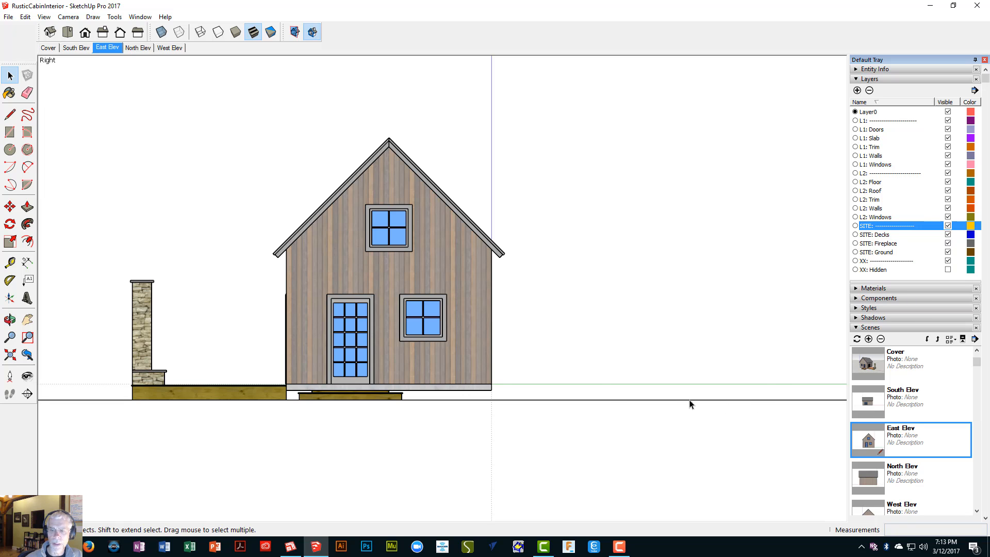
{"action": "scroll", "coordinate": [608, 400], "scroll_direction": "down", "scroll_amount": 2}
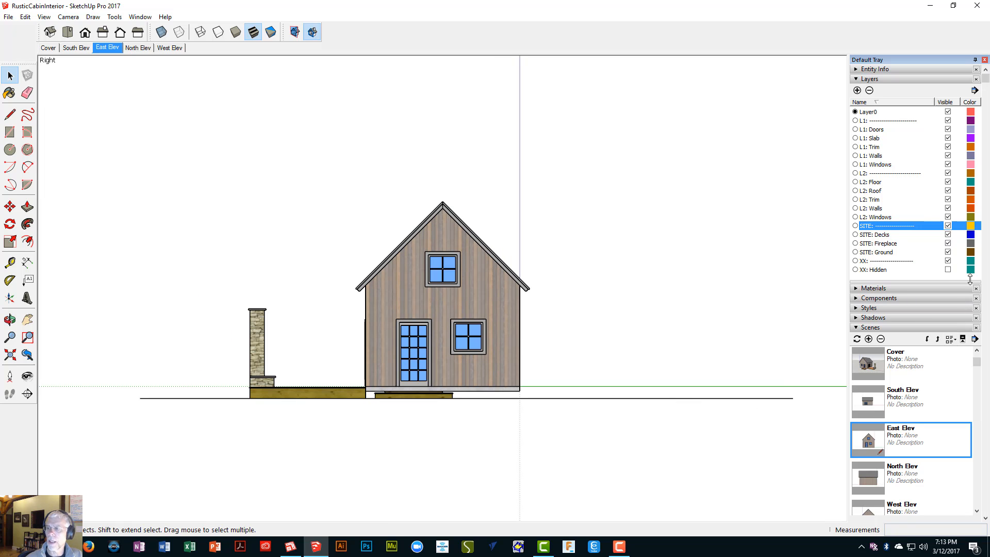
{"action": "left_click", "coordinate": [948, 252]}
{"action": "scroll", "coordinate": [351, 385], "scroll_direction": "up", "scroll_amount": 3}
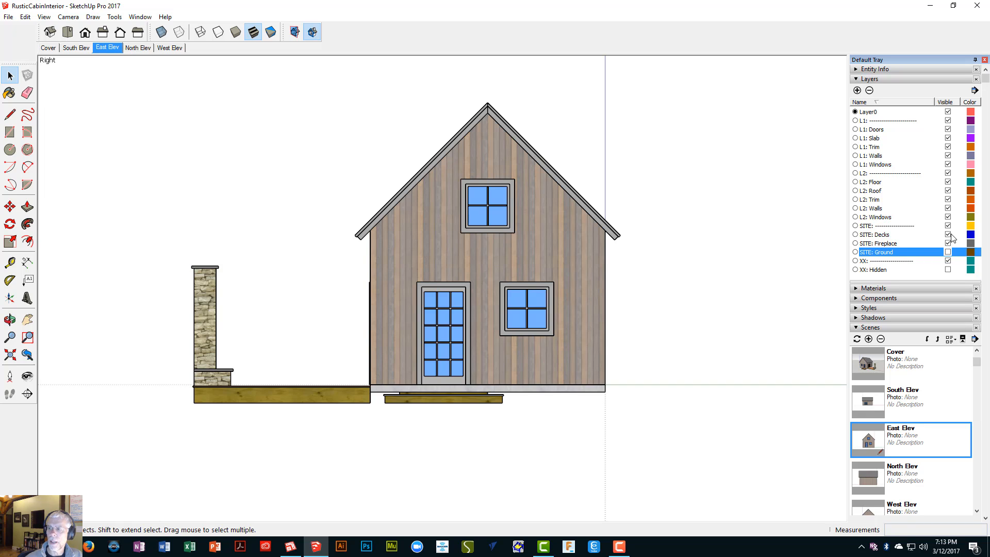
- Update the East Elev scene with the current view and layer visibility, and save the model
{"action": "right_click", "coordinate": [113, 49]}
{"action": "left_click", "coordinate": [130, 95]}
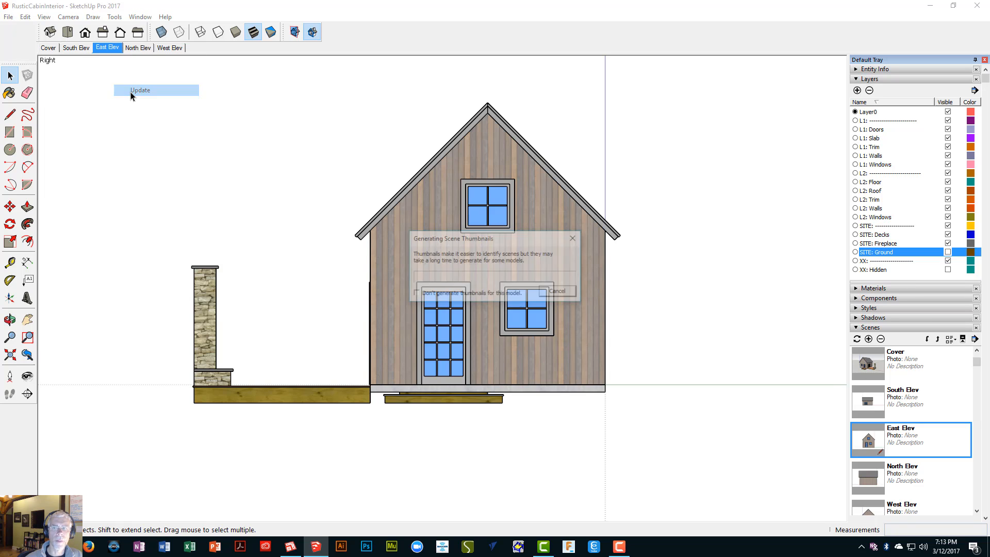
{"action": "left_click", "coordinate": [8, 17]}
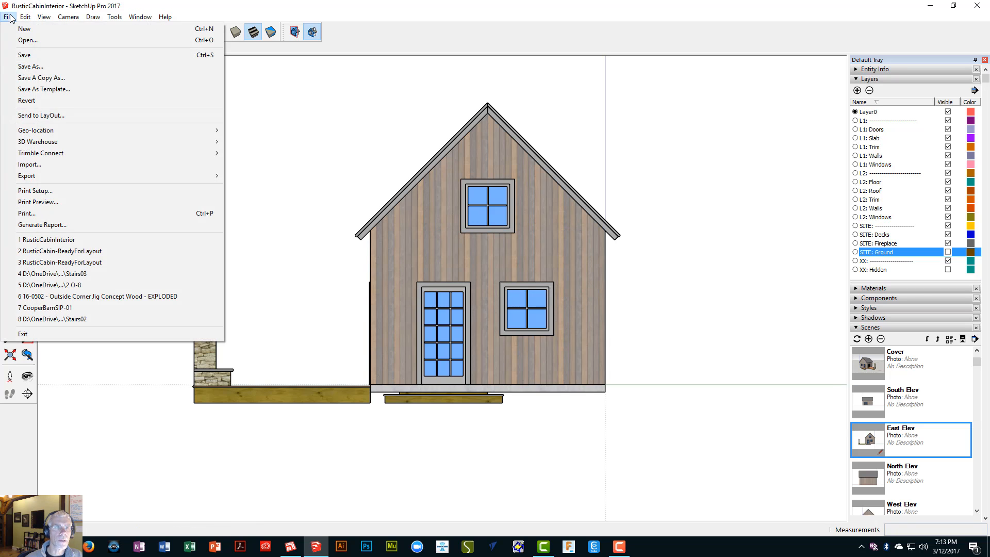
{"action": "left_click", "coordinate": [30, 56]}
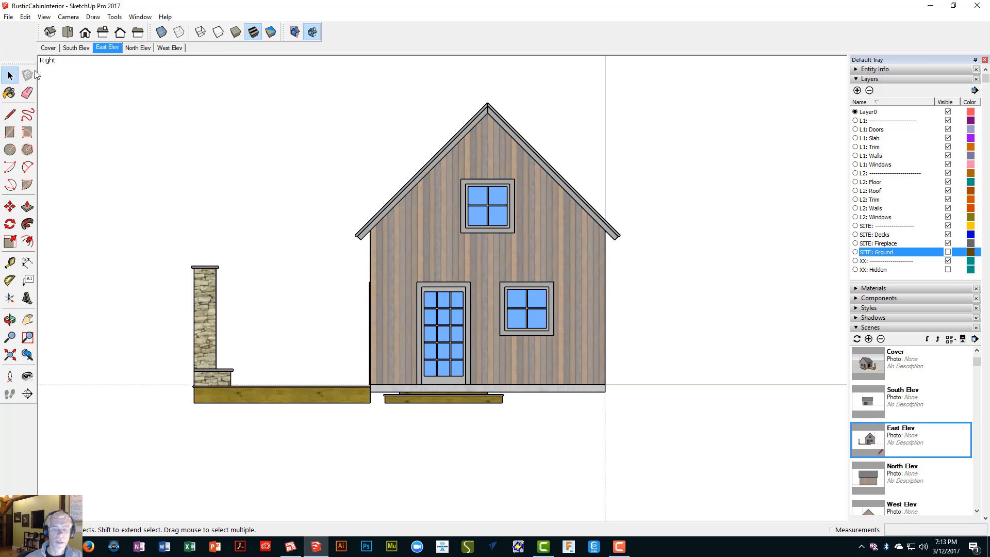
- Switch back to LayOut and update the model reference of the East Elevation viewport
{"action": "left_click", "coordinate": [291, 548]}
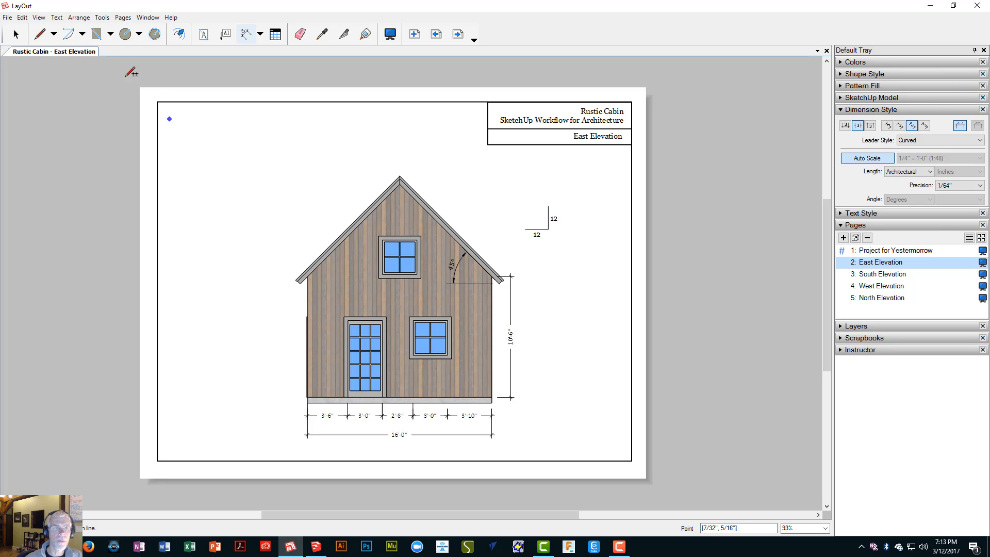
{"action": "left_click", "coordinate": [24, 39]}
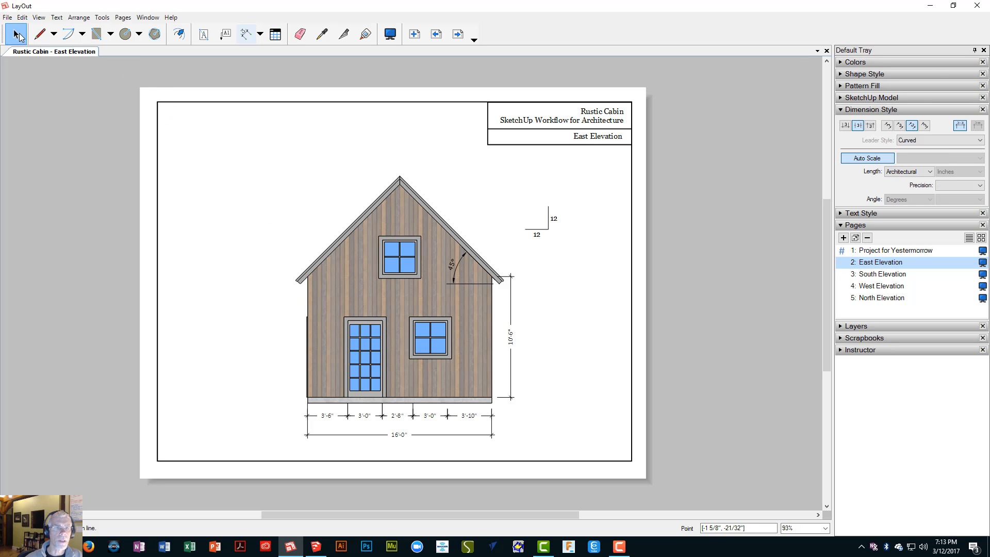
{"action": "right_click", "coordinate": [345, 265]}
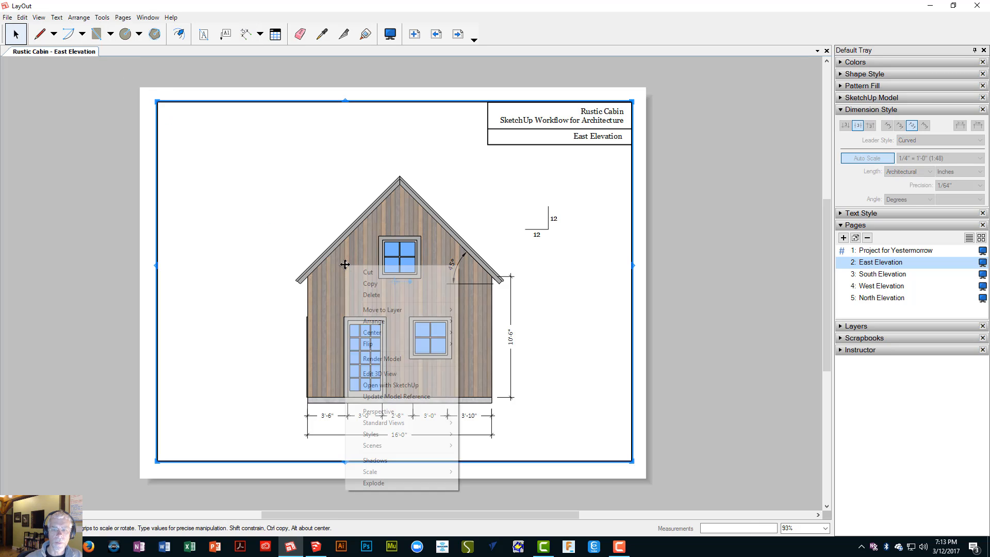
{"action": "left_click", "coordinate": [386, 396]}
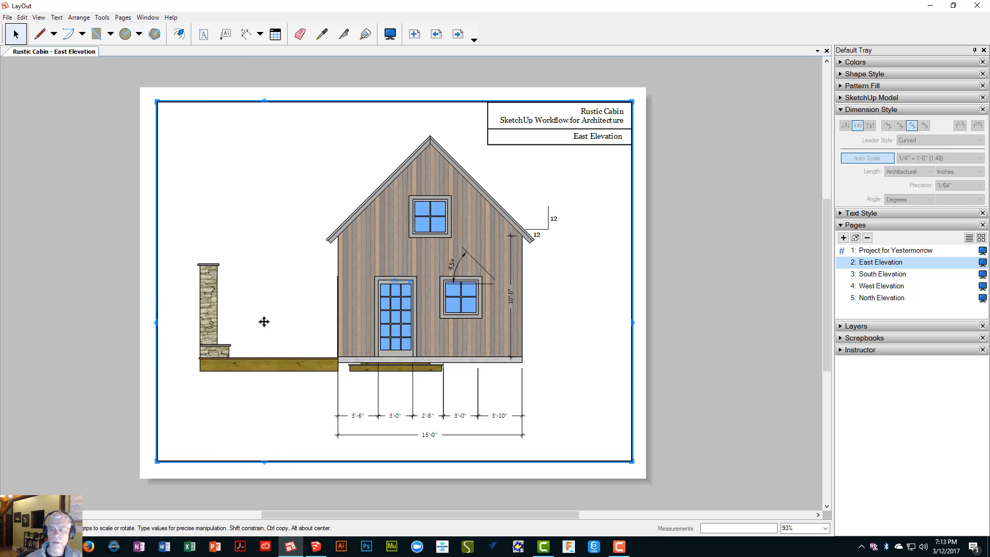
- Check the South, West and North Elevation pages after the model reference update
{"action": "left_click", "coordinate": [876, 275]}
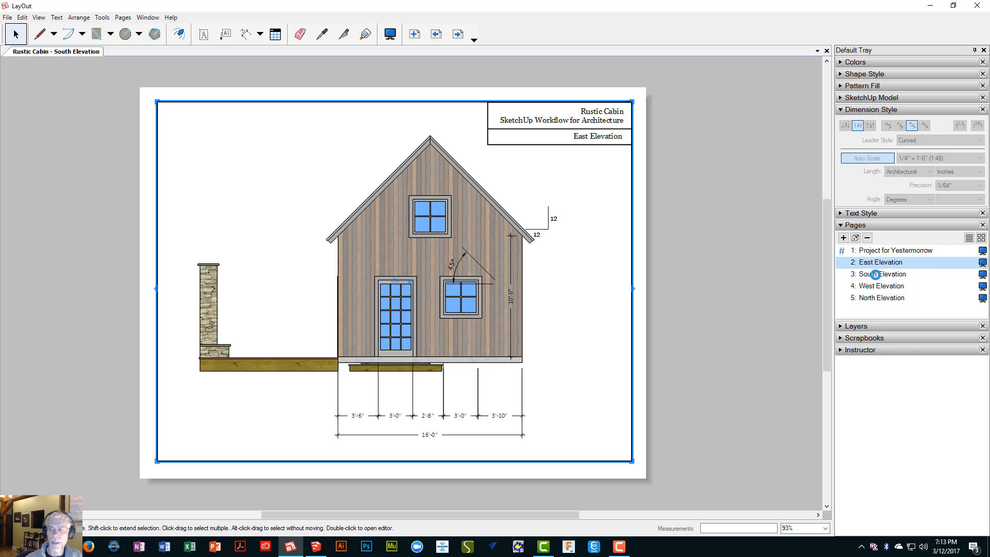
{"action": "left_click", "coordinate": [873, 286]}
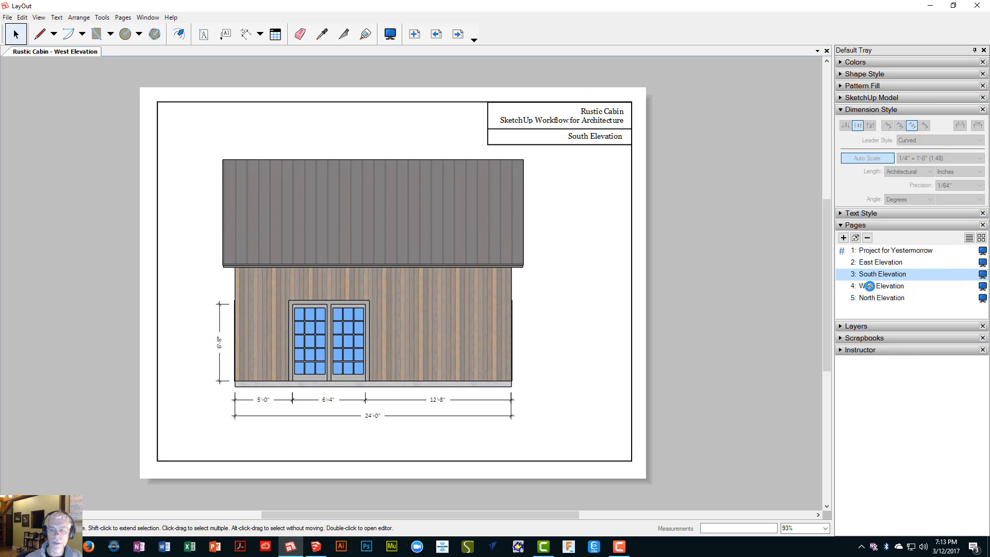
{"action": "left_click", "coordinate": [865, 298]}
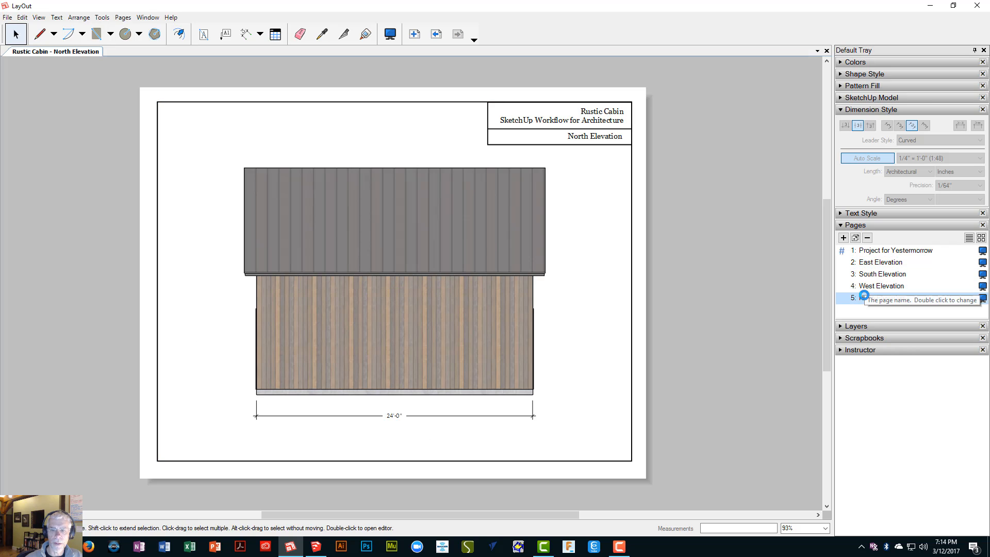
{"action": "left_click", "coordinate": [871, 286]}
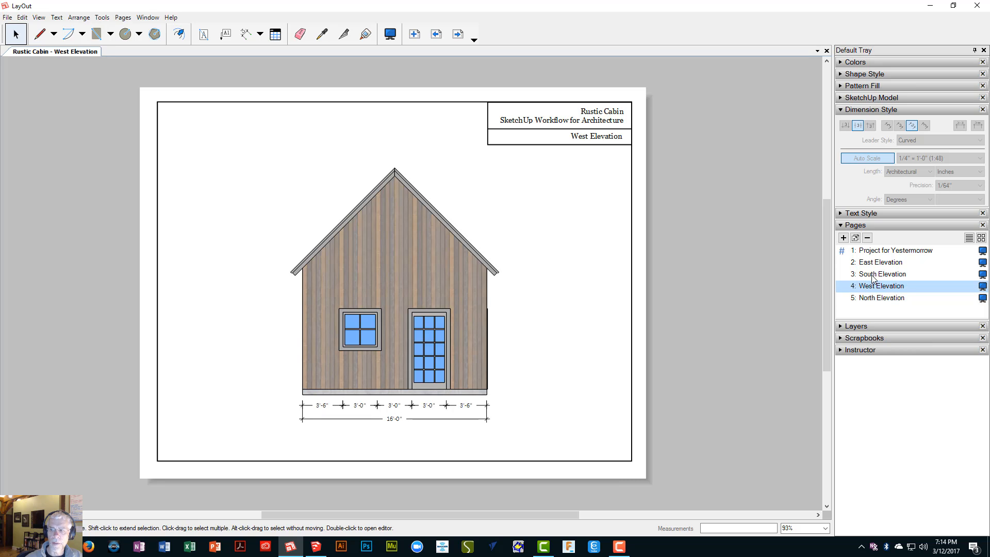
- Return to the East Elevation page and delete the vertical wall-height dimension beside the cabin's right wall edge
{"action": "left_click", "coordinate": [878, 270]}
{"action": "left_click", "coordinate": [876, 263]}
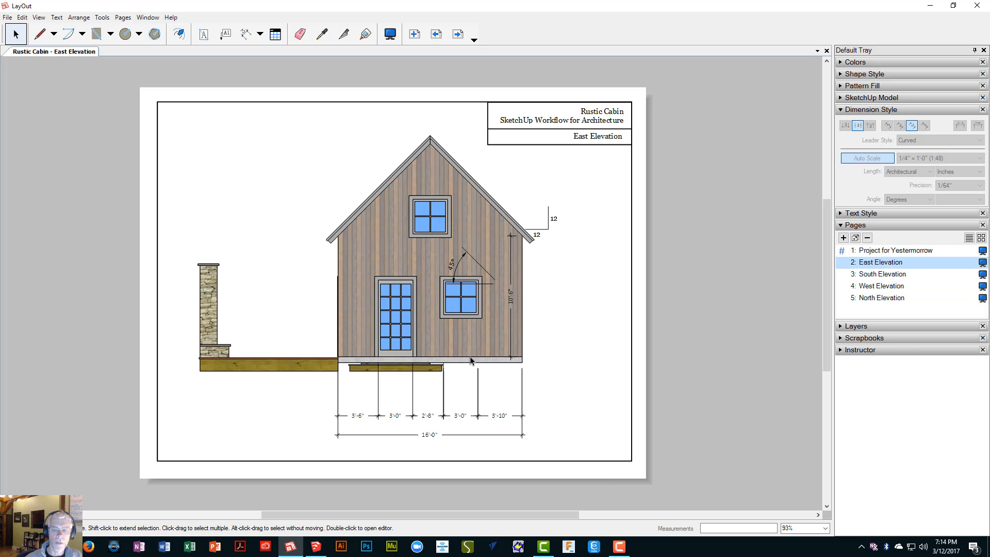
{"action": "left_click", "coordinate": [873, 274]}
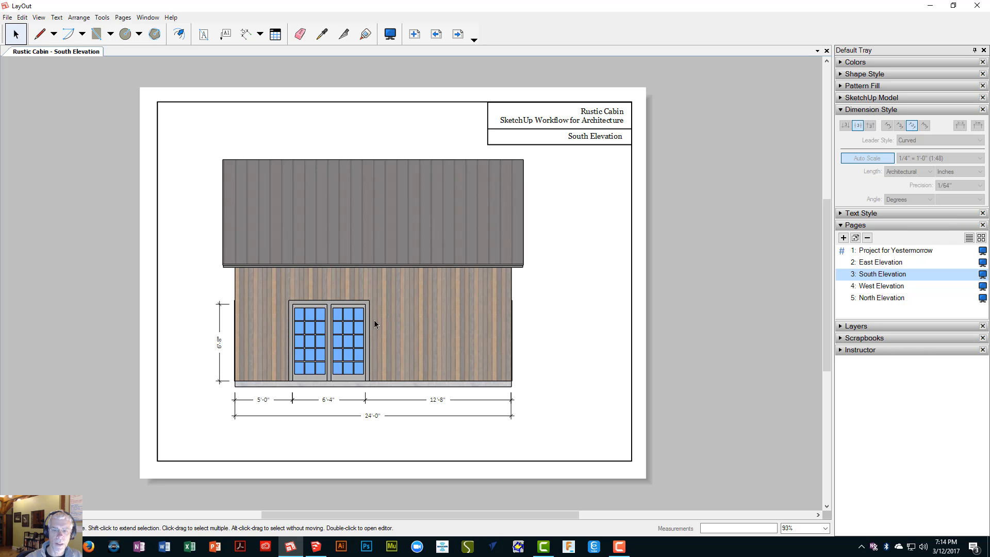
{"action": "left_click", "coordinate": [880, 263]}
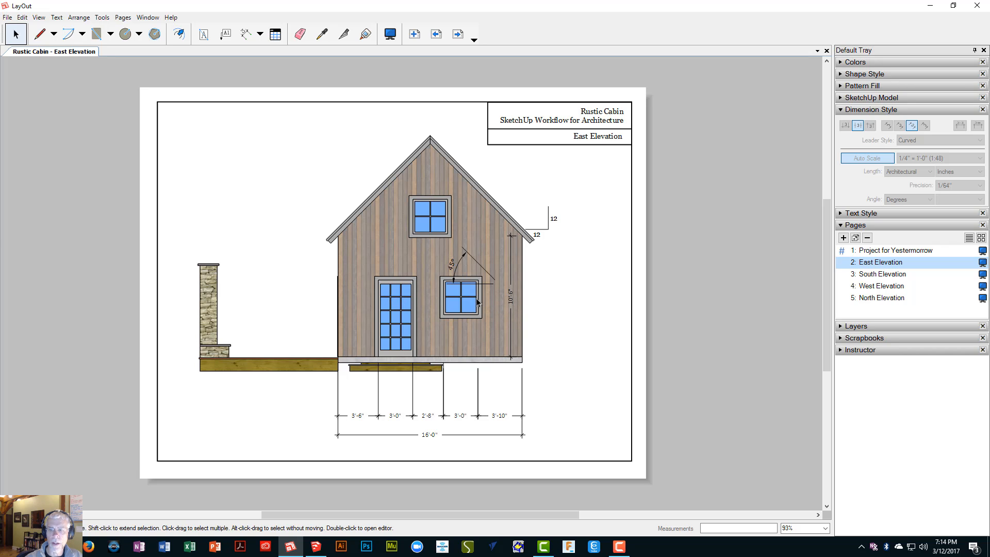
{"action": "left_click", "coordinate": [513, 304]}
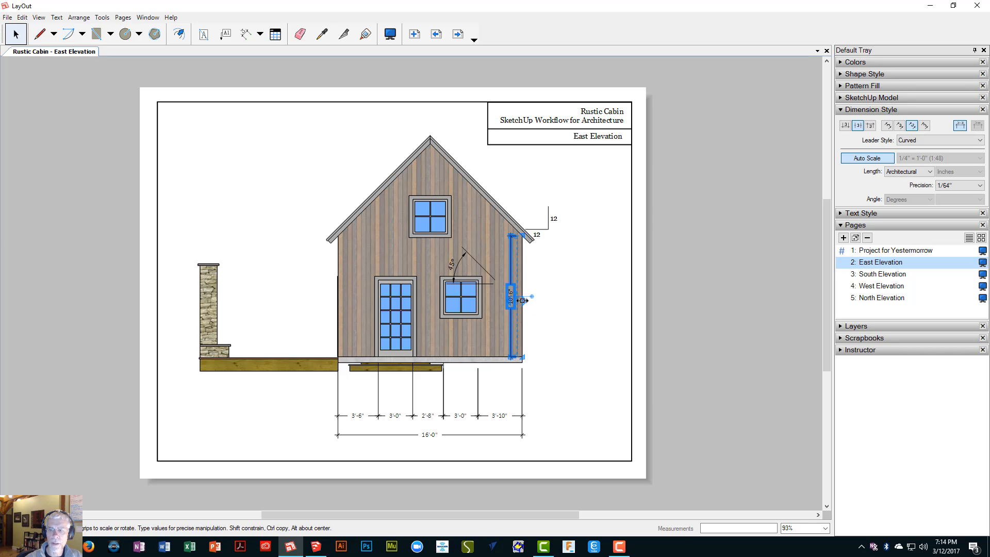
{"action": "mouse_move", "coordinate": [511, 297]}
{"action": "left_mouse_down"}
{"action": "mouse_move", "coordinate": [534, 296]}
{"action": "mouse_move", "coordinate": [525, 295]}
{"action": "left_mouse_up"}
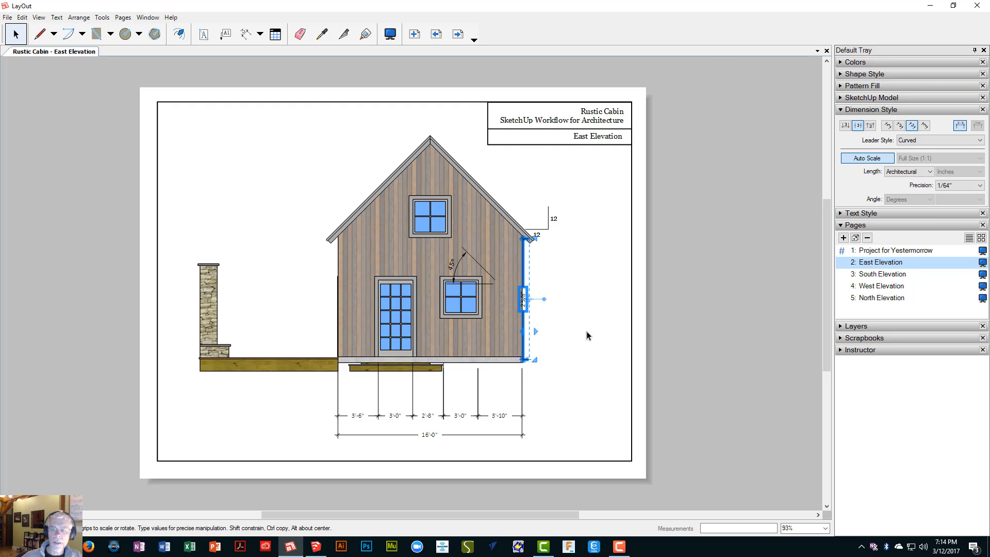
{"action": "key", "text": "Delete"}
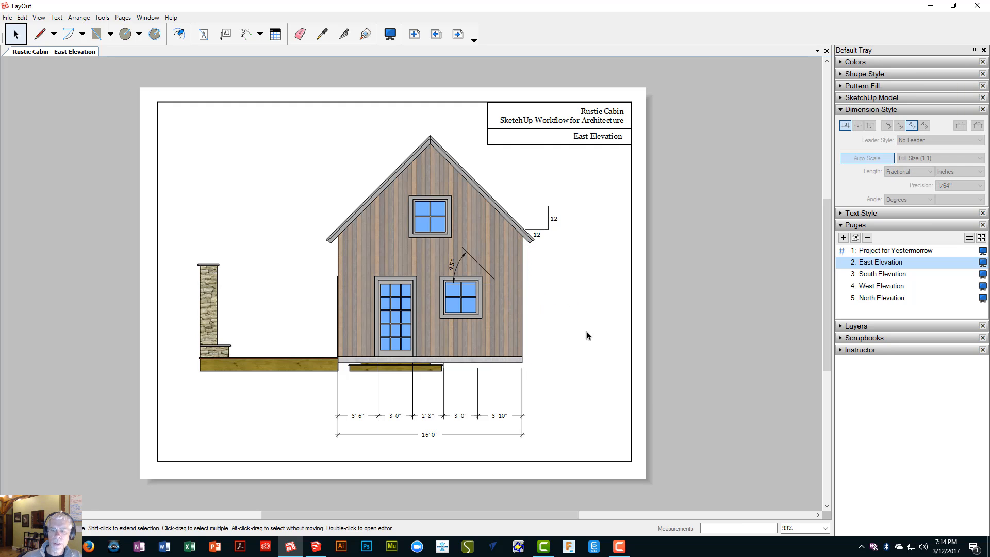
- Delete the five opening dimensions and the overall width dimension below the cabin on the East Elevation
{"action": "left_click", "coordinate": [363, 419]}
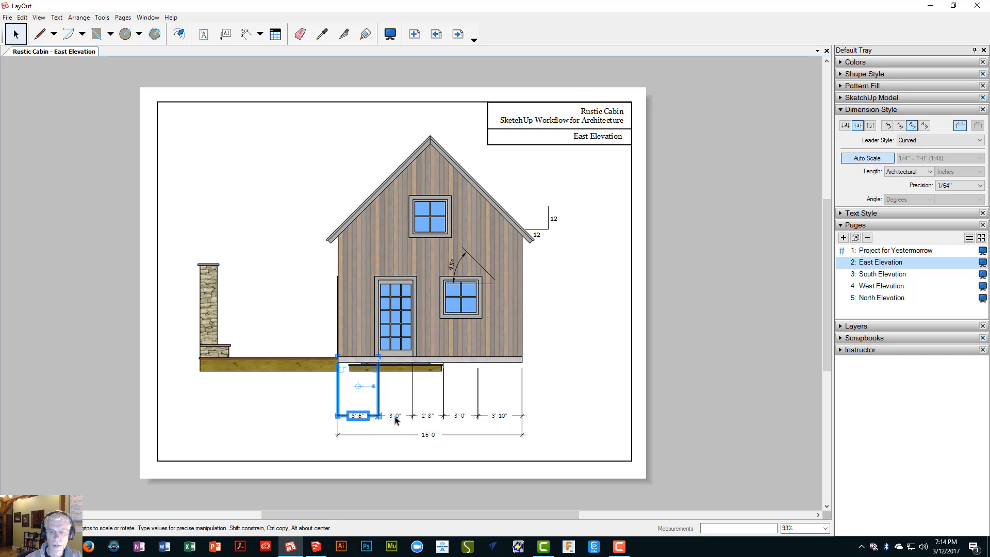
{"action": "left_click", "coordinate": [395, 418], "text": "shift"}
{"action": "left_click", "coordinate": [432, 420], "text": "shift"}
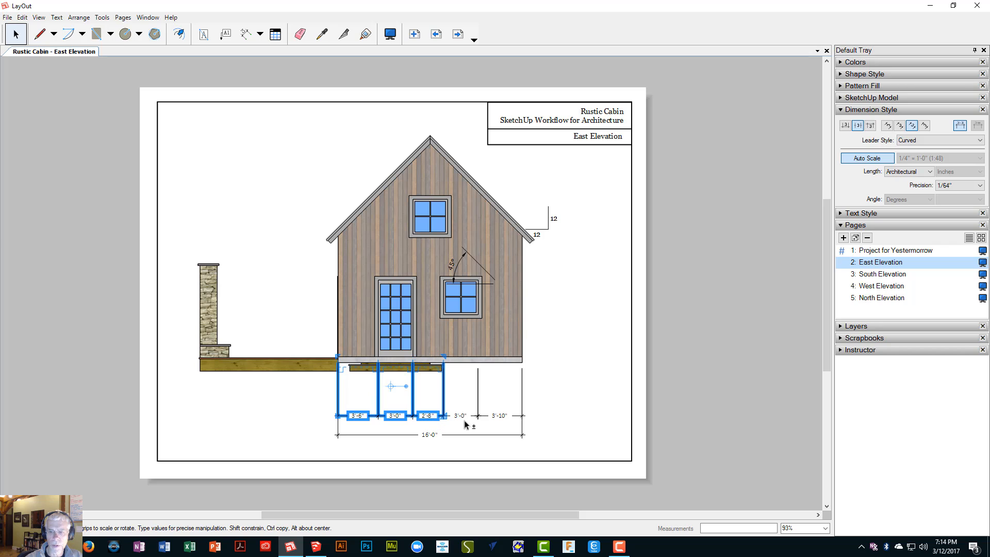
{"action": "left_click", "coordinate": [462, 419], "text": "shift"}
{"action": "left_click", "coordinate": [501, 420], "text": "shift"}
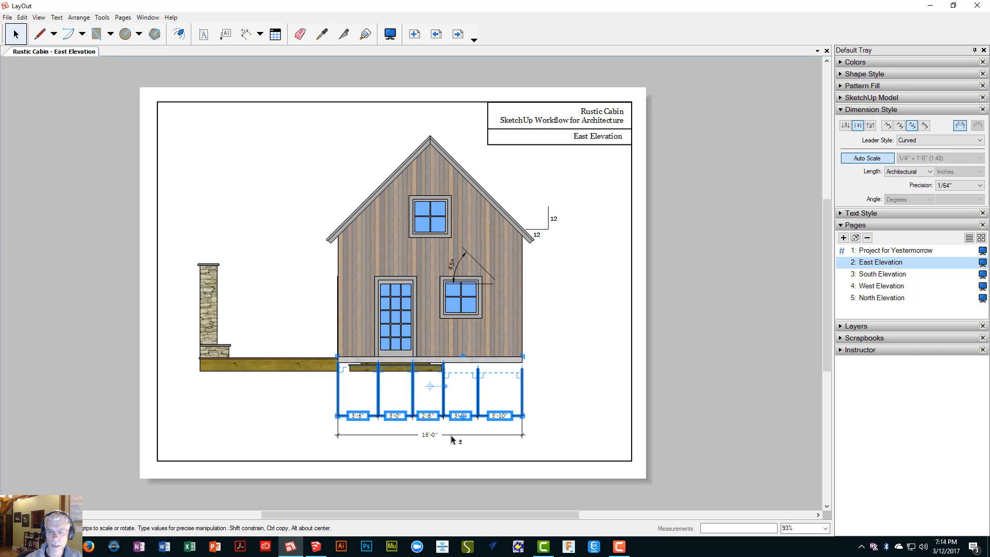
{"action": "left_click", "coordinate": [445, 436], "text": "shift"}
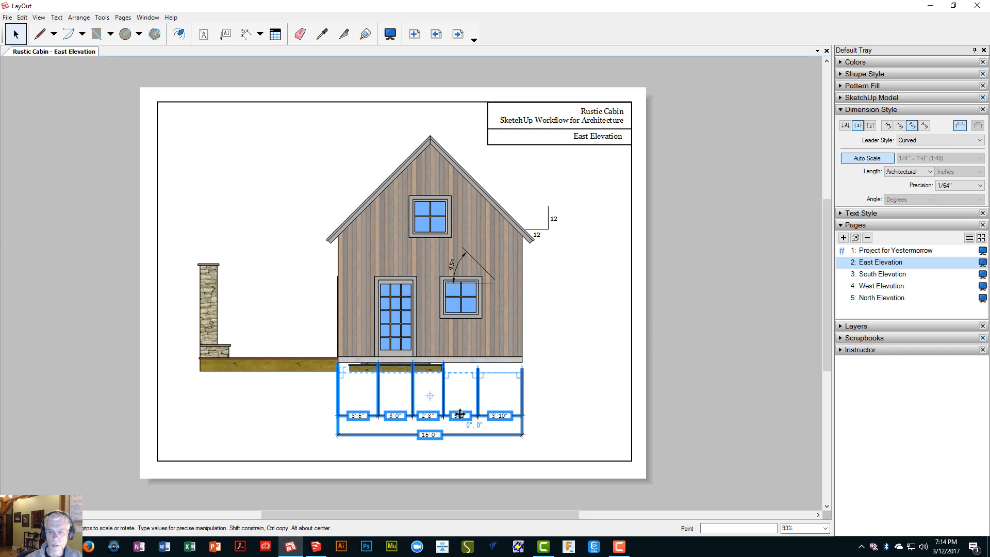
{"action": "mouse_move", "coordinate": [460, 415]}
{"action": "left_mouse_down"}
{"action": "mouse_move", "coordinate": [461, 395]}
{"action": "mouse_move", "coordinate": [461, 412]}
{"action": "left_mouse_up"}
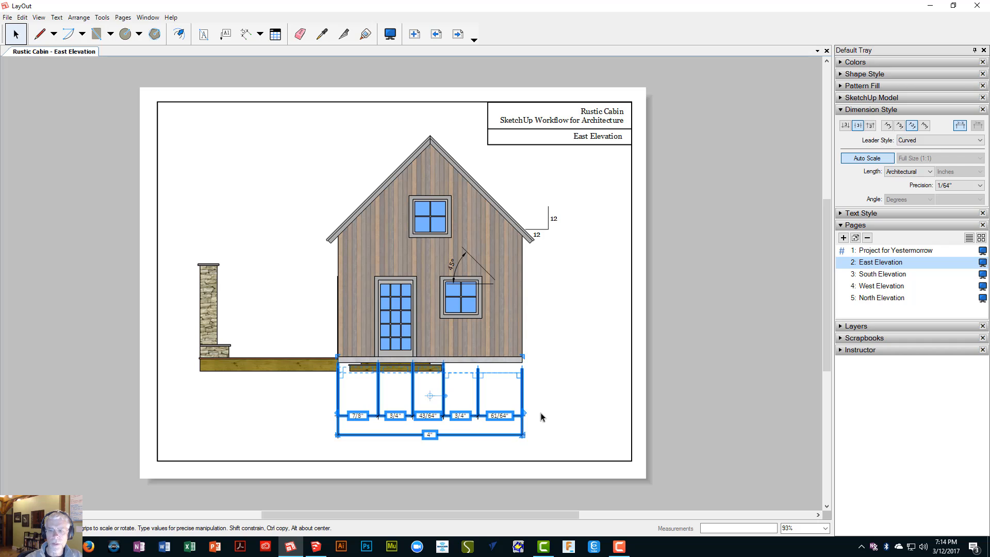
{"action": "key", "text": "Delete"}
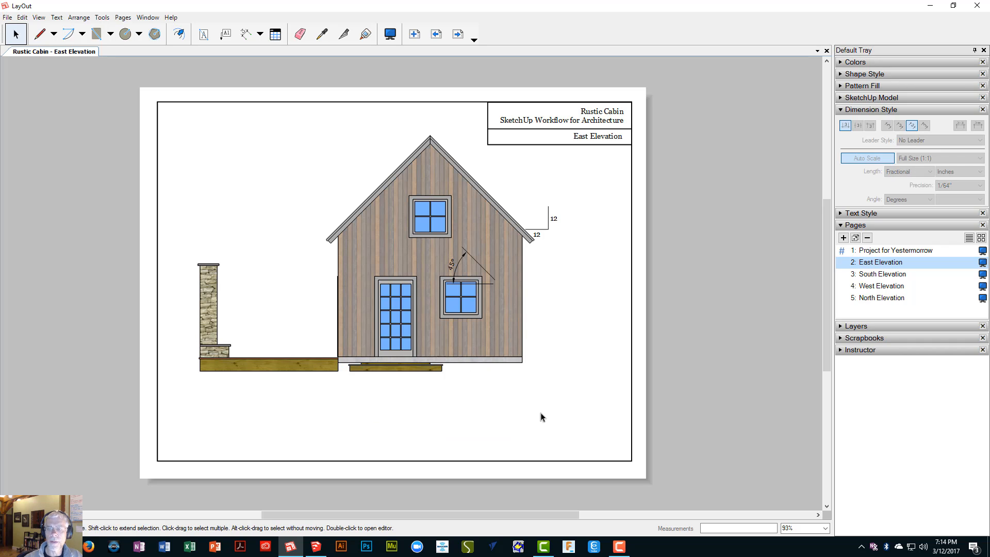
- Move the 12/12 roof pitch symbol up and to the right, clear of the right eave
{"action": "left_click", "coordinate": [544, 237]}
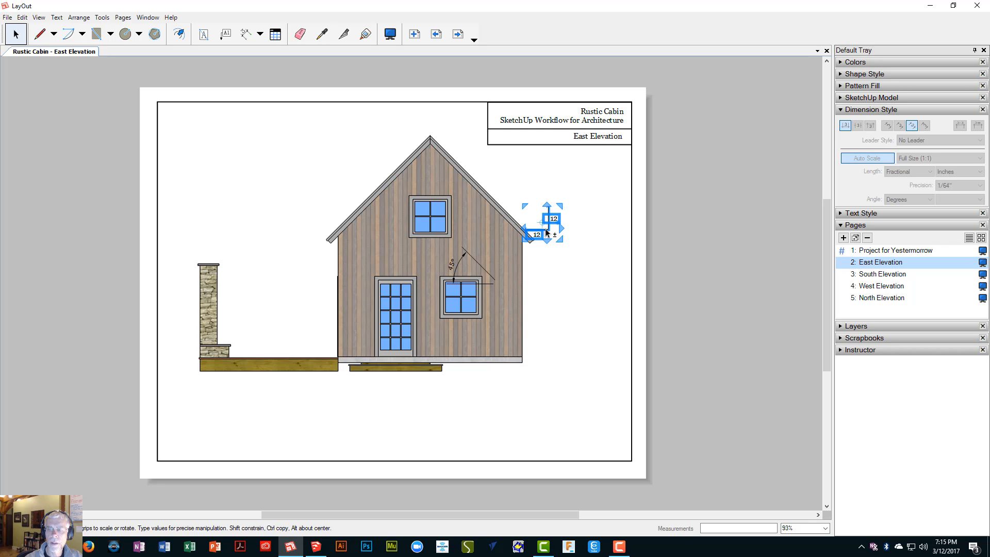
{"action": "left_click", "coordinate": [548, 229], "text": "shift"}
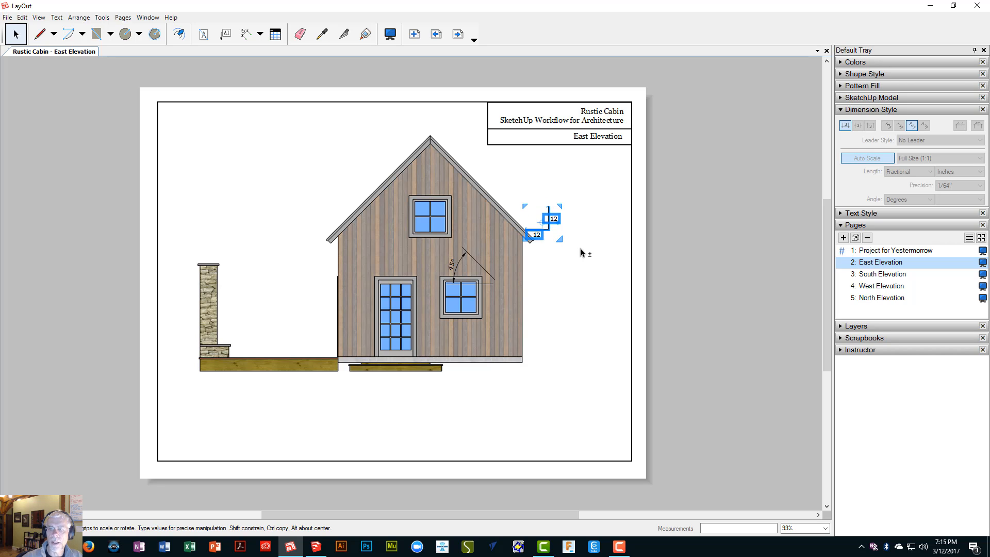
{"action": "key", "text": "Right"}
{"action": "key", "text": "Right"}
{"action": "key", "text": "Right"}
{"action": "key", "text": "Right"}
{"action": "key", "text": "Right"}
{"action": "key", "text": "Right"}
{"action": "key", "text": "Right"}
{"action": "key", "text": "Right"}
{"action": "key", "text": "Right"}
{"action": "key", "text": "Right"}
{"action": "key", "text": "Right"}
{"action": "key", "text": "Right"}
{"action": "key", "text": "Right"}
{"action": "key", "text": "Right"}
{"action": "key", "text": "Right"}
{"action": "key", "text": "Right"}
{"action": "key", "text": "Right"}
{"action": "key", "text": "Right"}
{"action": "key", "text": "Right"}
{"action": "key", "text": "Right"}
{"action": "key", "text": "Right"}
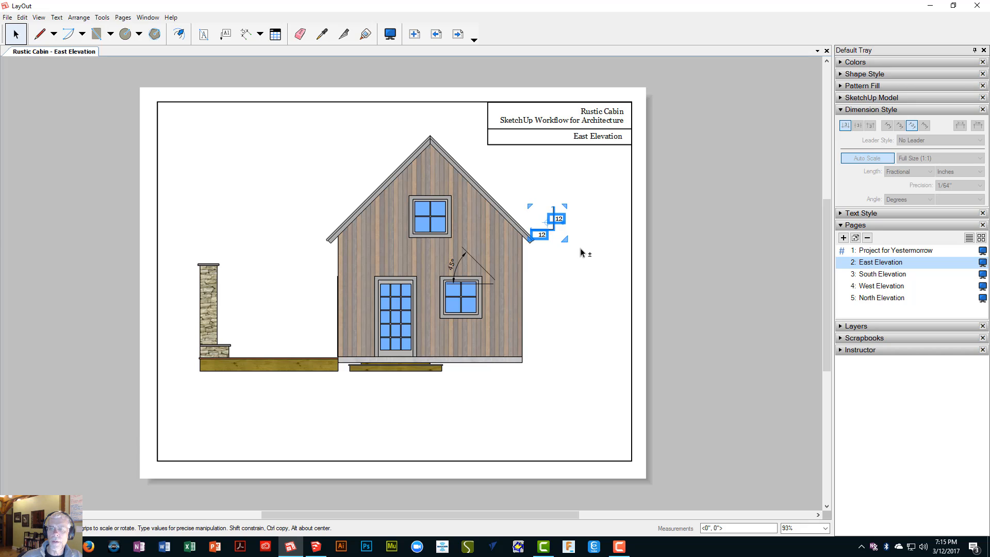
{"action": "key", "text": "Up"}
{"action": "key", "text": "Up"}
{"action": "key", "text": "Up"}
{"action": "key", "text": "Up"}
{"action": "key", "text": "Up"}
{"action": "key", "text": "Up"}
{"action": "key", "text": "Up"}
{"action": "key", "text": "Up"}
{"action": "key", "text": "Up"}
{"action": "key", "text": "Up"}
{"action": "key", "text": "Up"}
{"action": "key", "text": "Up"}
{"action": "key", "text": "Up"}
{"action": "key", "text": "Up"}
{"action": "key", "text": "Up"}
{"action": "key", "text": "Up"}
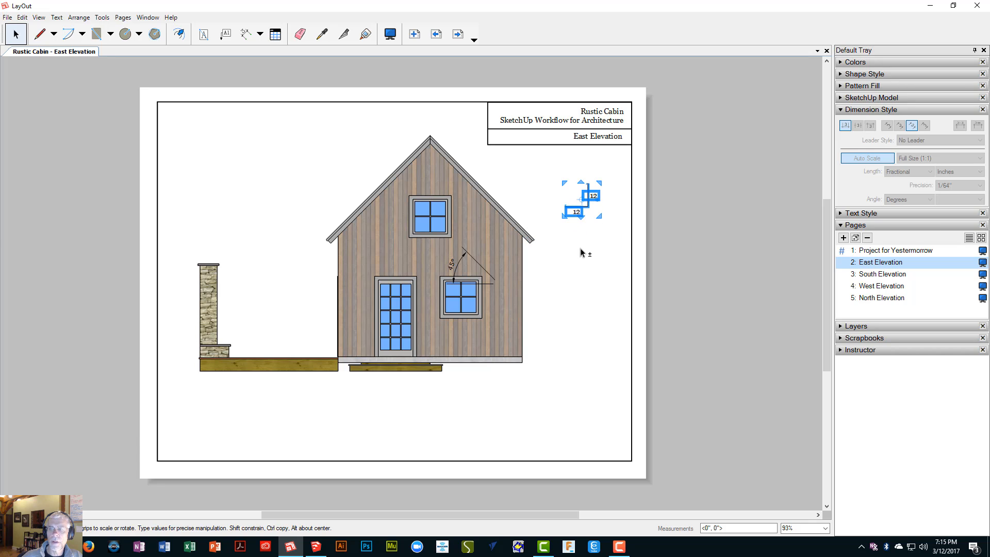
{"action": "left_click", "coordinate": [554, 313]}
- Move the 45° angle dimension up and right from the lower window to just beneath the right roof slope near the eave
{"action": "left_click", "coordinate": [458, 273]}
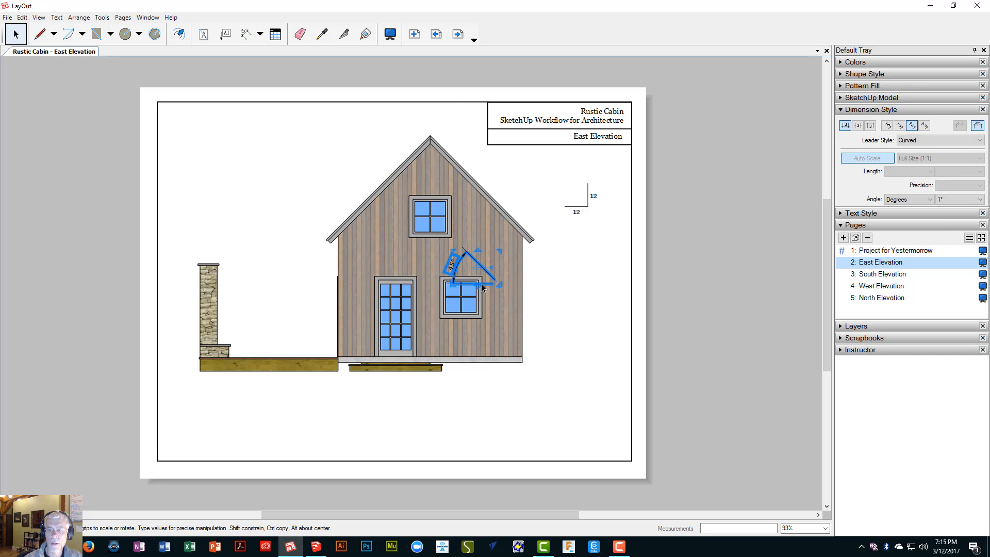
{"action": "key", "text": "Up"}
{"action": "key", "text": "Up"}
{"action": "key", "text": "Up"}
{"action": "key", "text": "Up"}
{"action": "key", "text": "Up"}
{"action": "key", "text": "Up"}
{"action": "key", "text": "Up"}
{"action": "key", "text": "Up"}
{"action": "key", "text": "Up"}
{"action": "key", "text": "Up"}
{"action": "key", "text": "Up"}
{"action": "key", "text": "Up"}
{"action": "key", "text": "Up"}
{"action": "key", "text": "Up"}
{"action": "key", "text": "Up"}
{"action": "key", "text": "Up"}
{"action": "key", "text": "Right"}
{"action": "key", "text": "Right"}
{"action": "key", "text": "Right"}
{"action": "key", "text": "Right"}
{"action": "key", "text": "Right"}
{"action": "key", "text": "Right"}
{"action": "key", "text": "Right"}
{"action": "key", "text": "Right"}
{"action": "key", "text": "Right"}
{"action": "key", "text": "Right"}
{"action": "key", "text": "Right"}
{"action": "key", "text": "Right"}
{"action": "key", "text": "Right"}
{"action": "key", "text": "Right"}
{"action": "key", "text": "Right"}
{"action": "key", "text": "Right"}
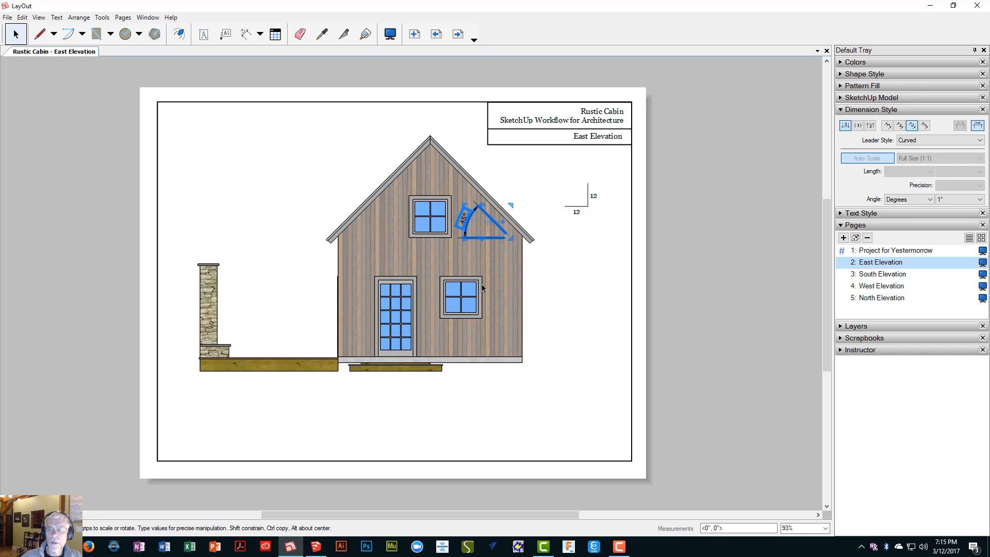
{"action": "key", "text": "Up"}
{"action": "key", "text": "Up"}
{"action": "key", "text": "Up"}
{"action": "key", "text": "Up"}
{"action": "key", "text": "Up"}
{"action": "key", "text": "Up"}
{"action": "key", "text": "Up"}
{"action": "key", "text": "Up"}
{"action": "key", "text": "Up"}
{"action": "key", "text": "Up"}
{"action": "key", "text": "Up"}
{"action": "key", "text": "Up"}
{"action": "key", "text": "Up"}
{"action": "key", "text": "Up"}
{"action": "key", "text": "Up"}
{"action": "key", "text": "Up"}
{"action": "key", "text": "Right"}
{"action": "key", "text": "Right"}
{"action": "key", "text": "Right"}
{"action": "key", "text": "Right"}
{"action": "key", "text": "Right"}
{"action": "key", "text": "Right"}
{"action": "key", "text": "Right"}
{"action": "key", "text": "Right"}
{"action": "key", "text": "Right"}
{"action": "key", "text": "Right"}
{"action": "key", "text": "Right"}
{"action": "key", "text": "Right"}
{"action": "key", "text": "Right"}
{"action": "key", "text": "Right"}
{"action": "key", "text": "Right"}
{"action": "key", "text": "Right"}
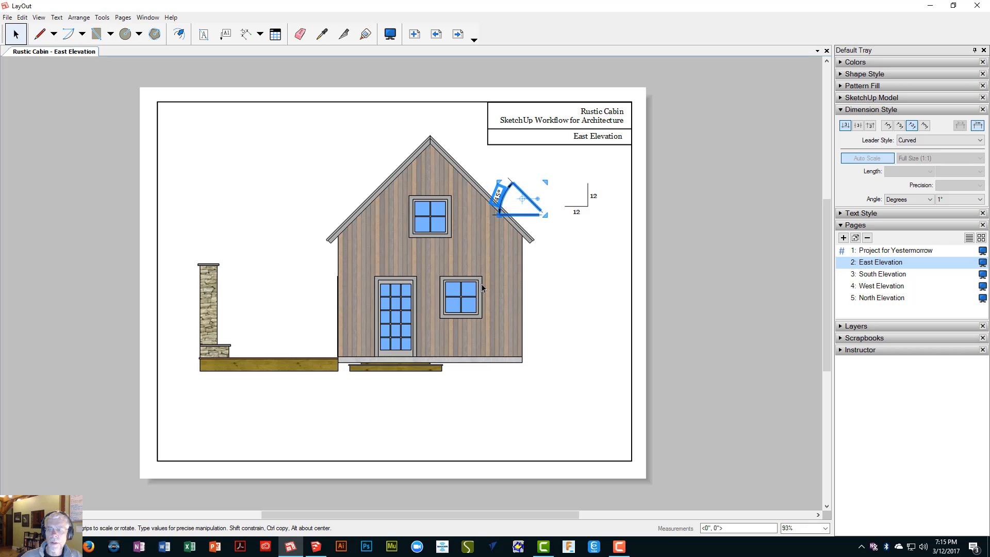
{"action": "key", "text": "Down"}
{"action": "key", "text": "Down"}
{"action": "key", "text": "Down"}
{"action": "key", "text": "Down"}
{"action": "key", "text": "Left"}
{"action": "key", "text": "Left"}
{"action": "key", "text": "Left"}
{"action": "key", "text": "Left"}
{"action": "key", "text": "Left"}
{"action": "key", "text": "Left"}
{"action": "key", "text": "Left"}
{"action": "key", "text": "Left"}
{"action": "key", "text": "Left"}
{"action": "key", "text": "Left"}
{"action": "key", "text": "Left"}
{"action": "key", "text": "Left"}
{"action": "key", "text": "Left"}
{"action": "key", "text": "Left"}
{"action": "key", "text": "Left"}
{"action": "key", "text": "Left"}
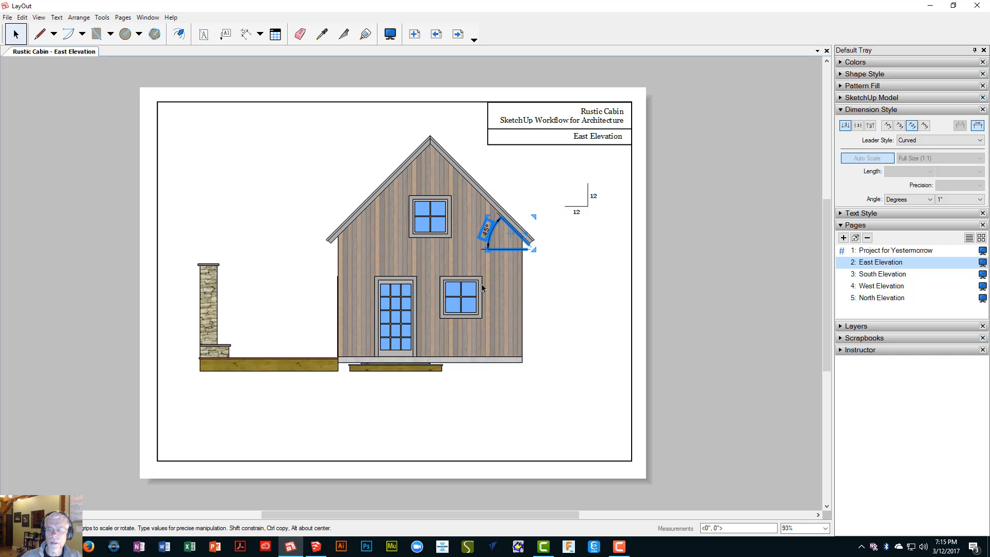
{"action": "key", "text": "Down"}
{"action": "key", "text": "Down"}
{"action": "key", "text": "Down"}
{"action": "key", "text": "Down"}
{"action": "key", "text": "Up"}
{"action": "key", "text": "Up"}
{"action": "key", "text": "Up"}
{"action": "key", "text": "Up"}
{"action": "key", "text": "Up"}
{"action": "key", "text": "Up"}
{"action": "key", "text": "Up"}
{"action": "key", "text": "Up"}
{"action": "key", "text": "Up"}
{"action": "key", "text": "Up"}
{"action": "key", "text": "Up"}
{"action": "key", "text": "Up"}
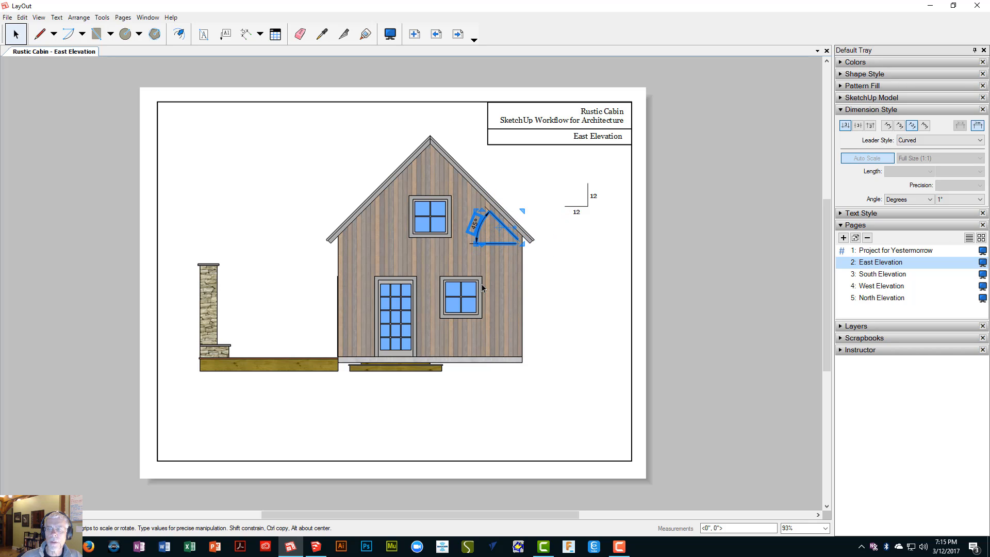
- Nudge the roof angle dimension slightly up and right so it lines up with the underside of the right eave, and deselect it
{"action": "key", "text": "Up"}
{"action": "key", "text": "Up"}
{"action": "key", "text": "Up"}
{"action": "key", "text": "Right"}
{"action": "key", "text": "Right"}
{"action": "key", "text": "Right"}
{"action": "key", "text": "Right"}
{"action": "key", "text": "Right"}
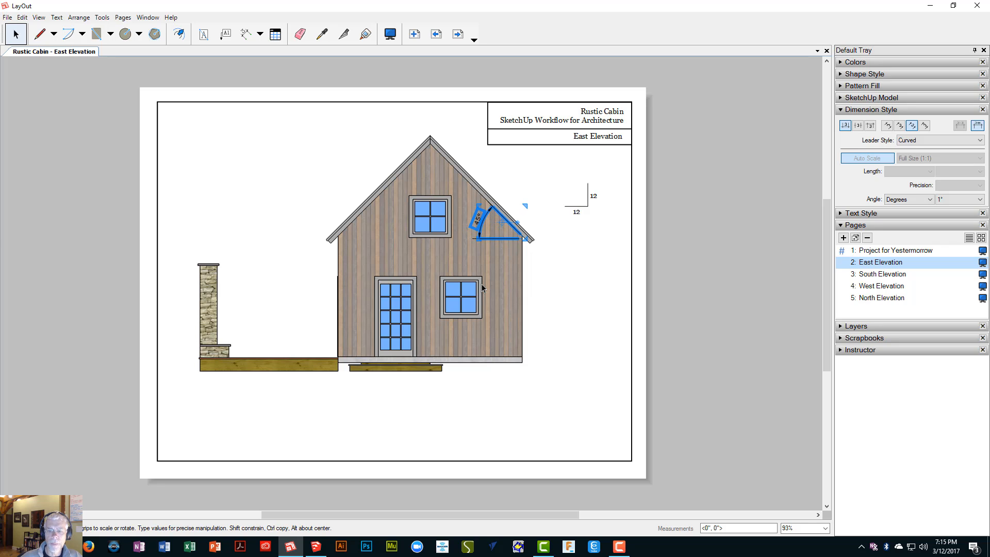
{"action": "left_click", "coordinate": [504, 397]}
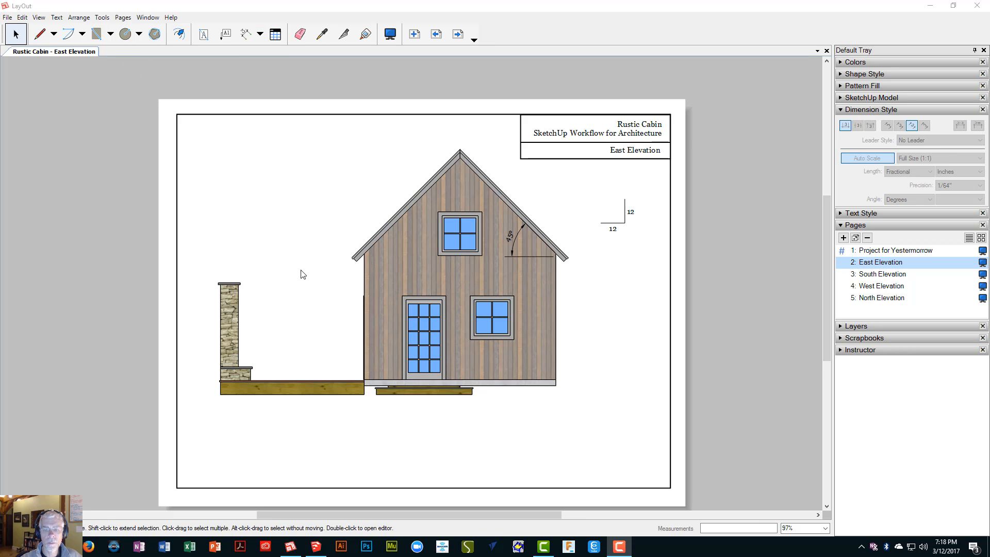
- Add a linear dimension below the cabin from the left wall corner to the door's left edge
{"action": "left_click", "coordinate": [246, 34]}
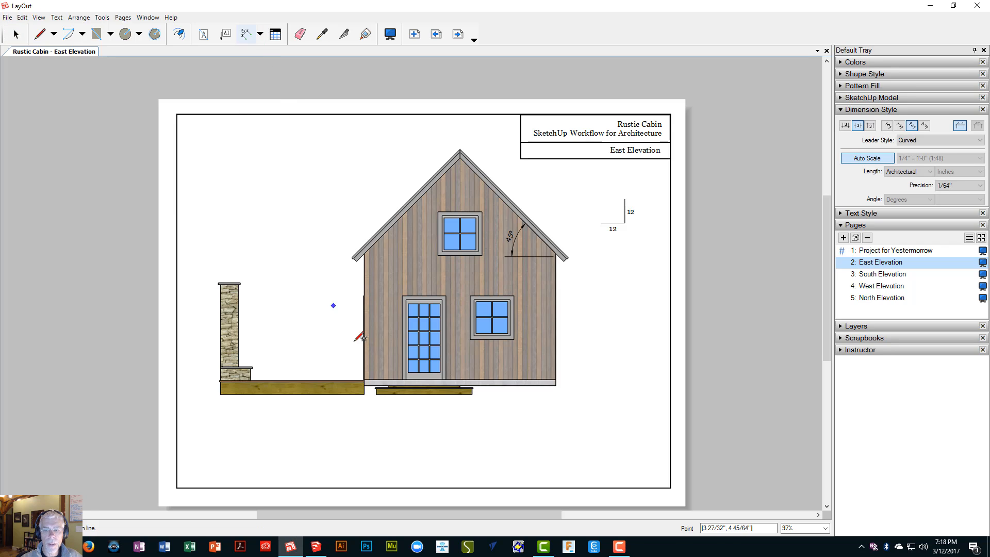
{"action": "left_click", "coordinate": [365, 384]}
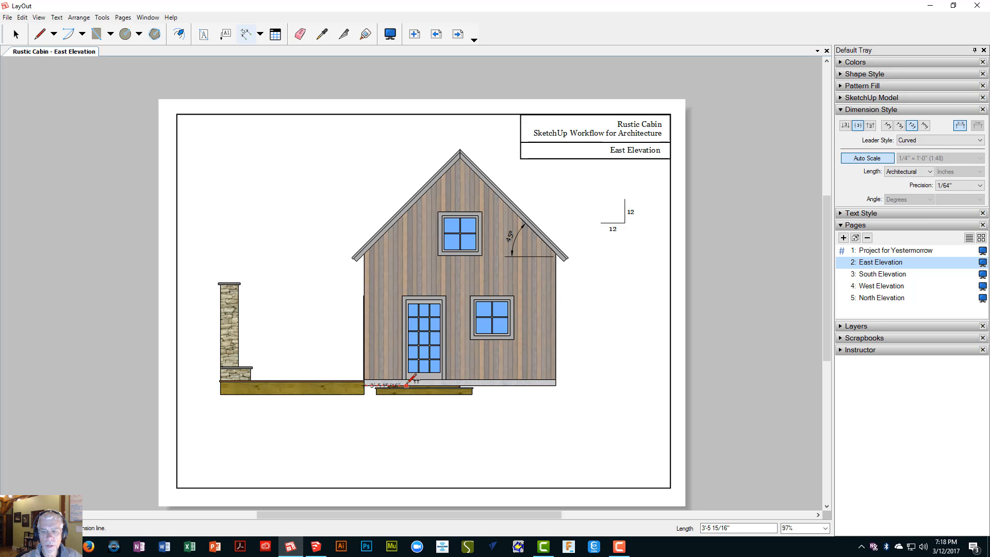
{"action": "scroll", "coordinate": [411, 375], "scroll_direction": "up", "scroll_amount": 1}
{"action": "scroll", "coordinate": [411, 375], "scroll_direction": "up", "scroll_amount": 5}
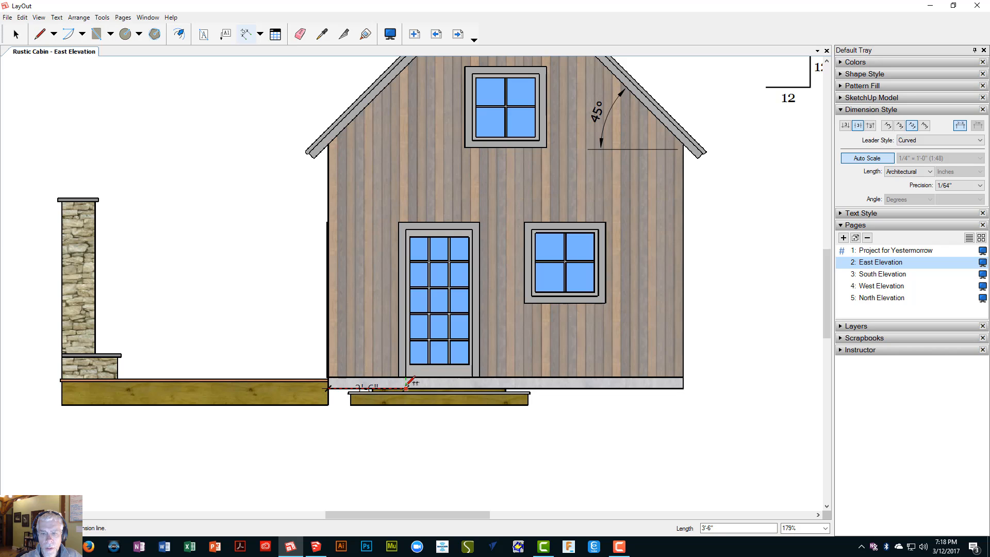
{"action": "left_click", "coordinate": [406, 385]}
{"action": "left_click", "coordinate": [406, 427]}
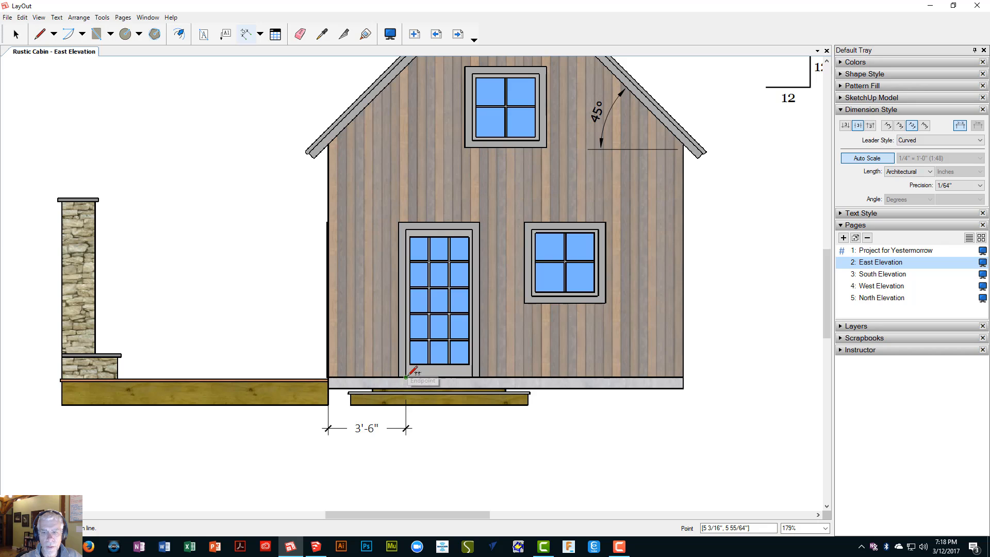
- Dimension the door's width along the foundation's bottom edge, aligned with the neighbouring dimension below the cabin
{"action": "left_click", "coordinate": [406, 377]}
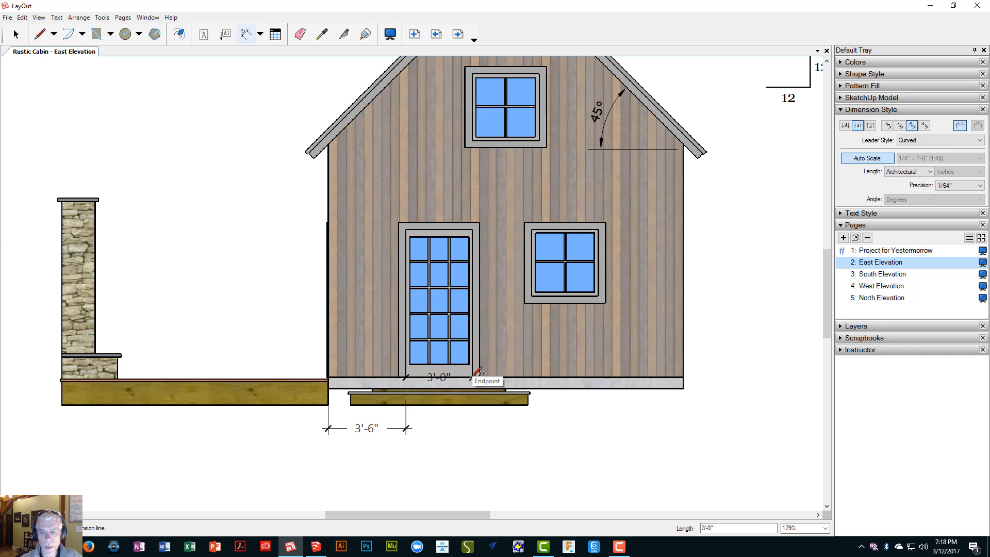
{"action": "key", "text": "Escape"}
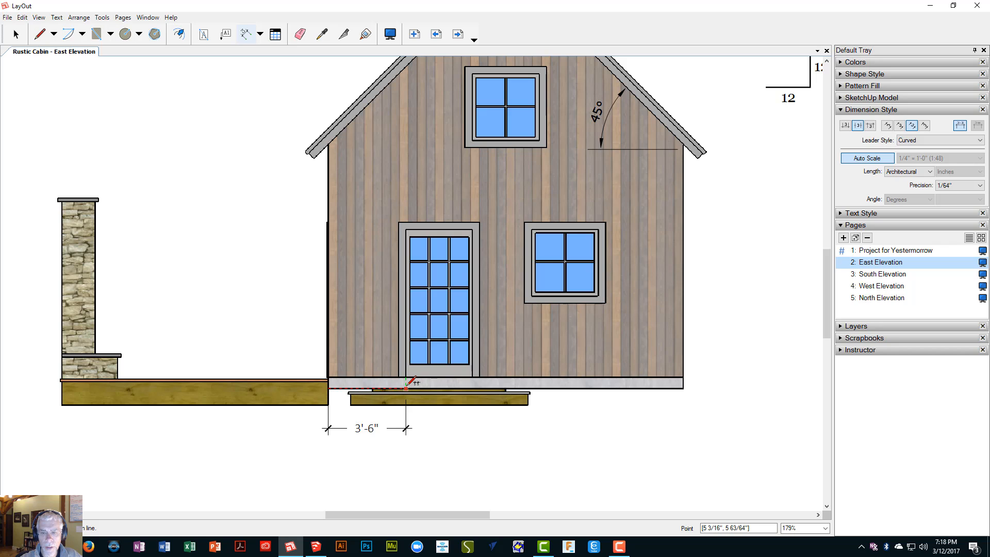
{"action": "left_click", "coordinate": [407, 388]}
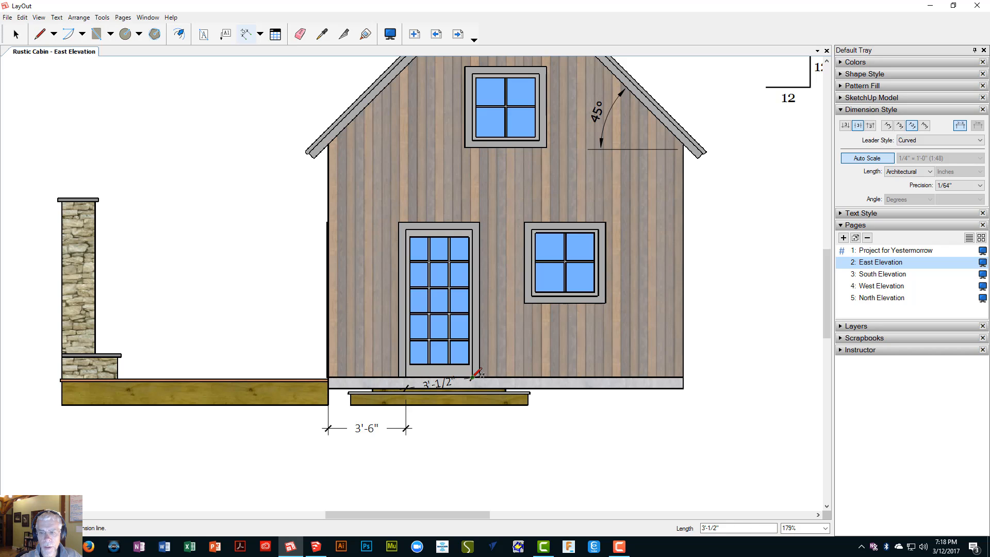
{"action": "left_click", "coordinate": [474, 386]}
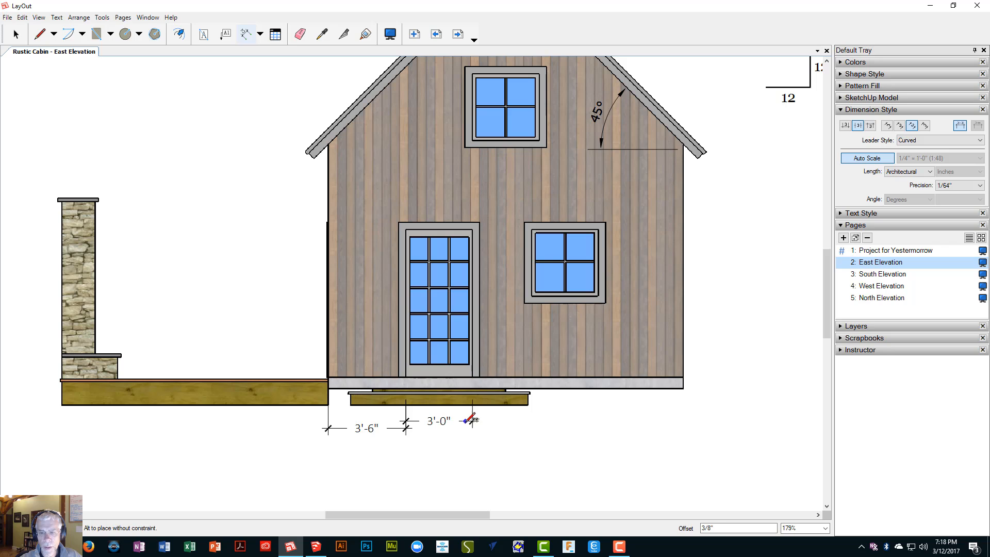
{"action": "left_click", "coordinate": [458, 428]}
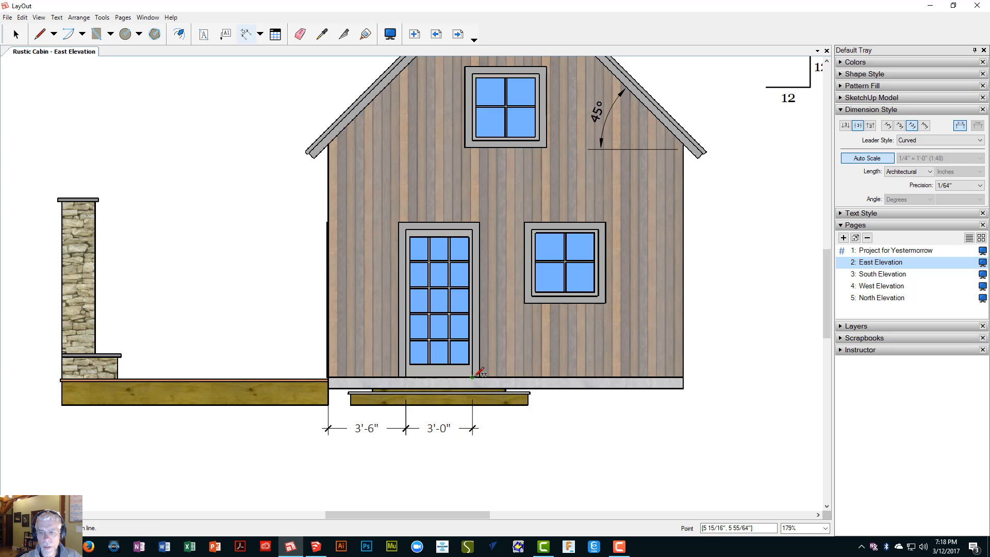
- Dimension the distance from the door's right edge to the lower window's left edge, continuing the same dimension row
{"action": "left_click", "coordinate": [473, 377]}
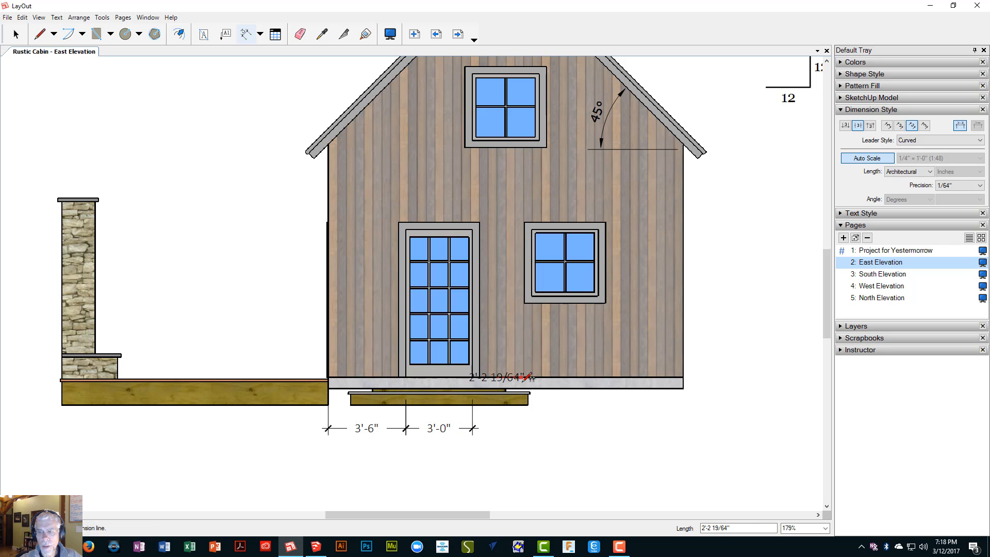
{"action": "key", "text": "Escape"}
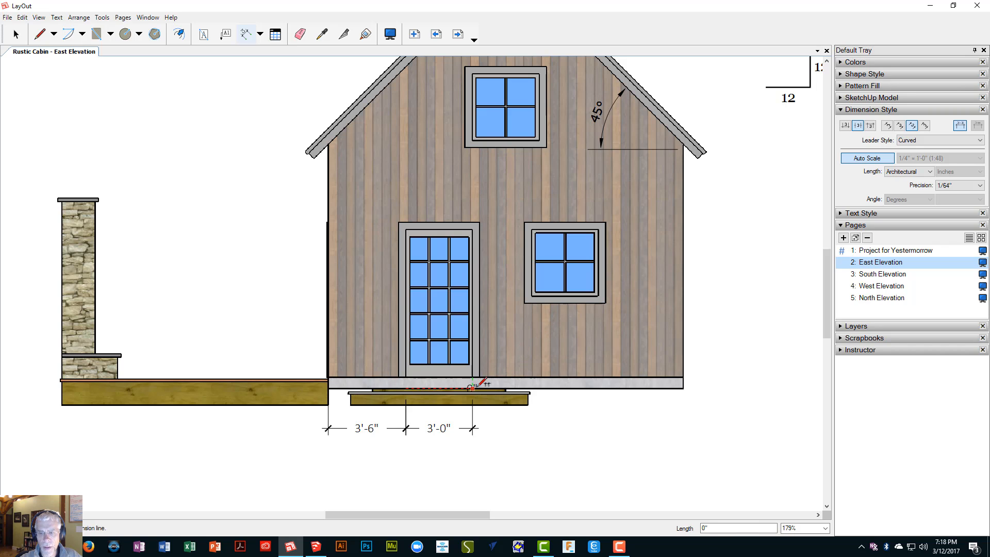
{"action": "left_click", "coordinate": [472, 387]}
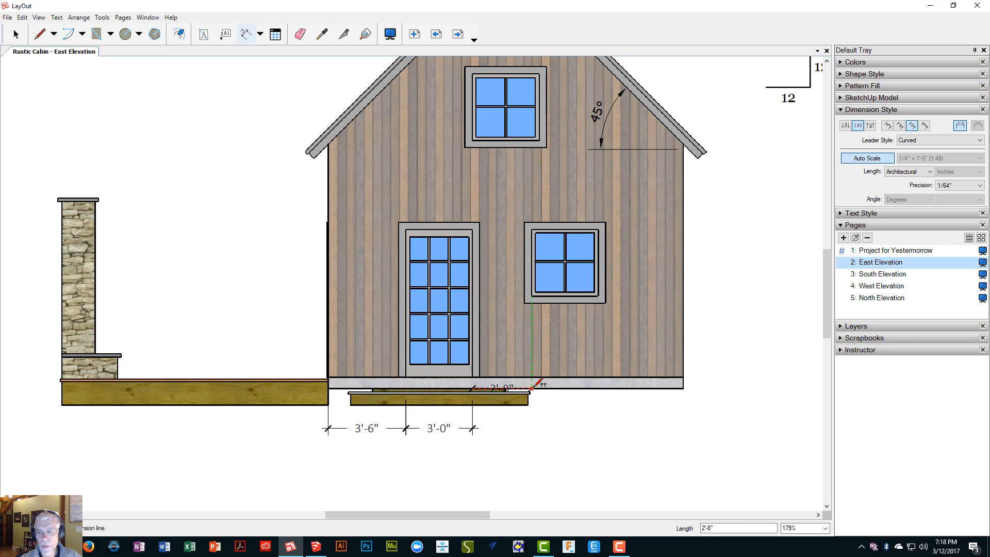
{"action": "left_click", "coordinate": [532, 377]}
{"action": "left_click", "coordinate": [521, 428]}
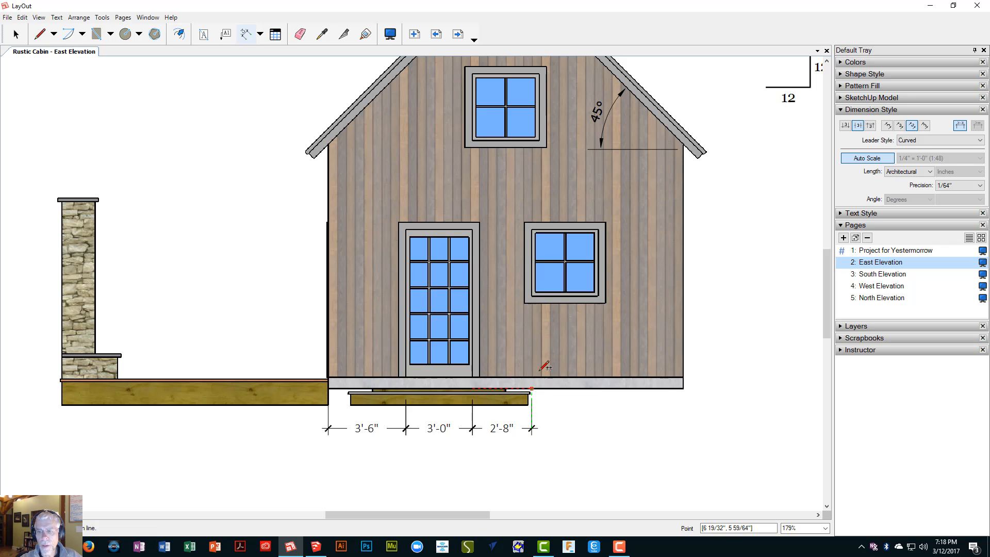
{"action": "left_click", "coordinate": [532, 387]}
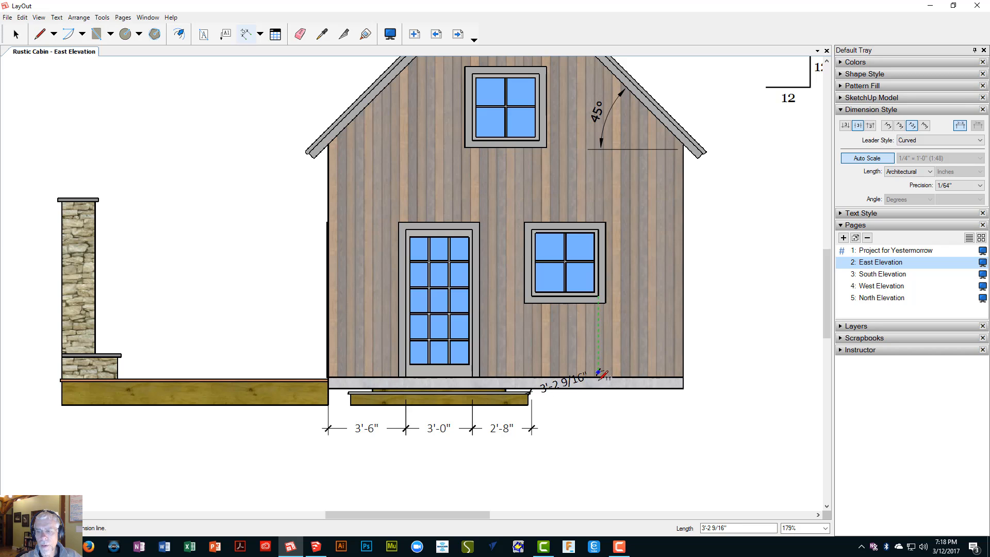
{"action": "key", "text": "Escape"}
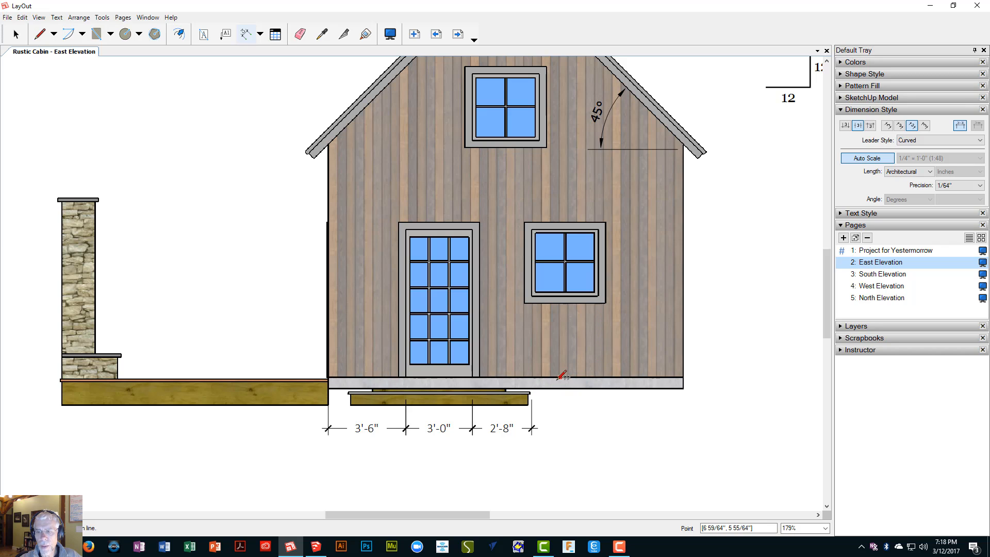
{"action": "scroll", "coordinate": [538, 382], "scroll_direction": "up", "scroll_amount": 3}
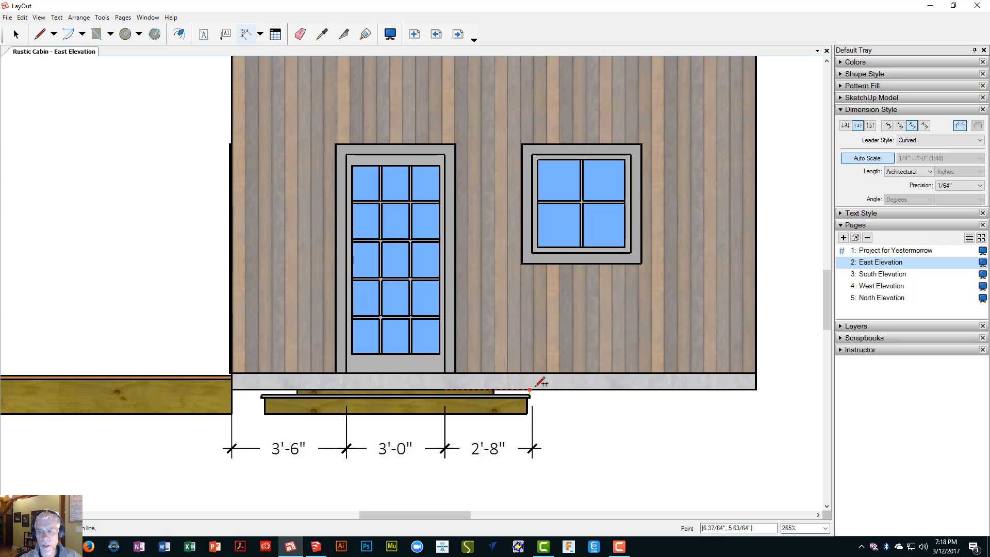
{"action": "left_click", "coordinate": [530, 389]}
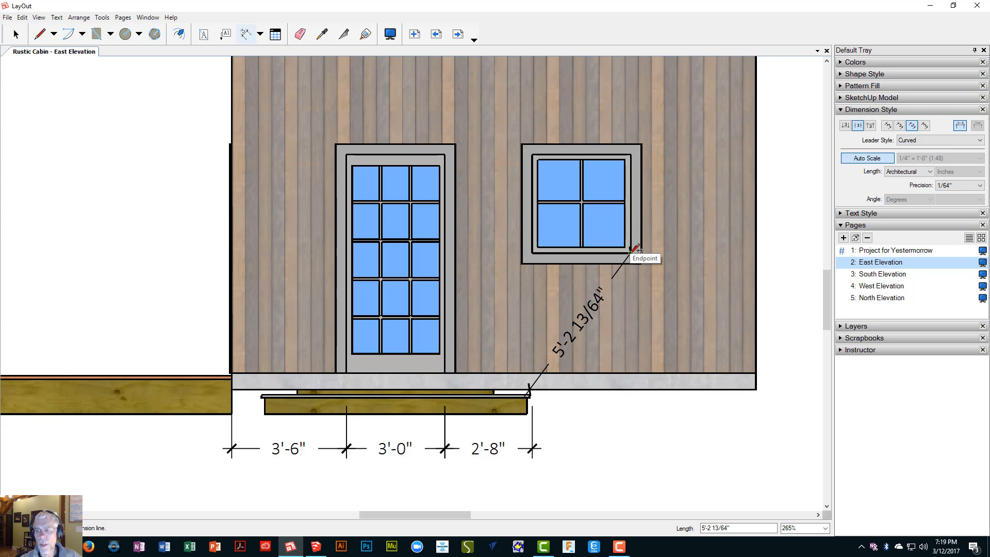
{"action": "left_click", "coordinate": [631, 390]}
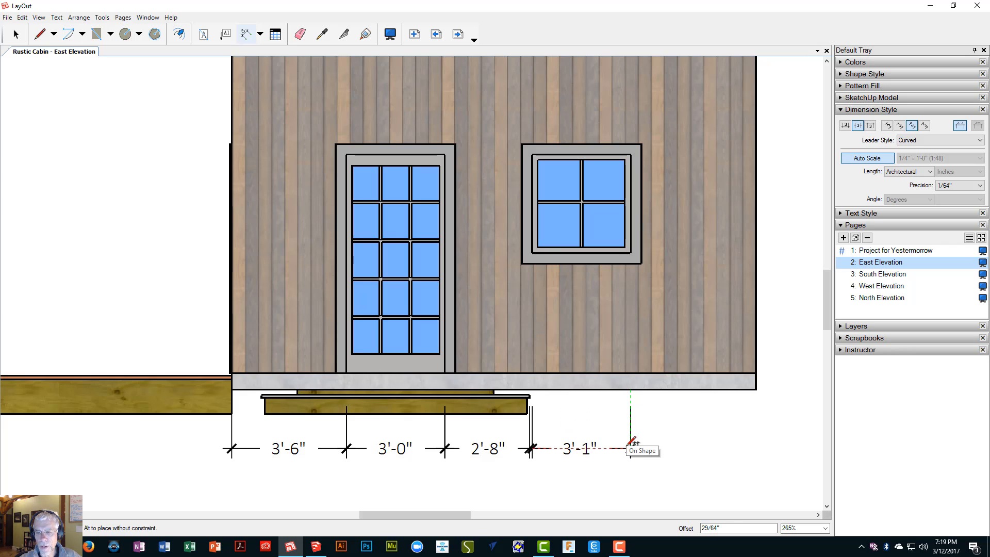
{"action": "key", "text": "Escape"}
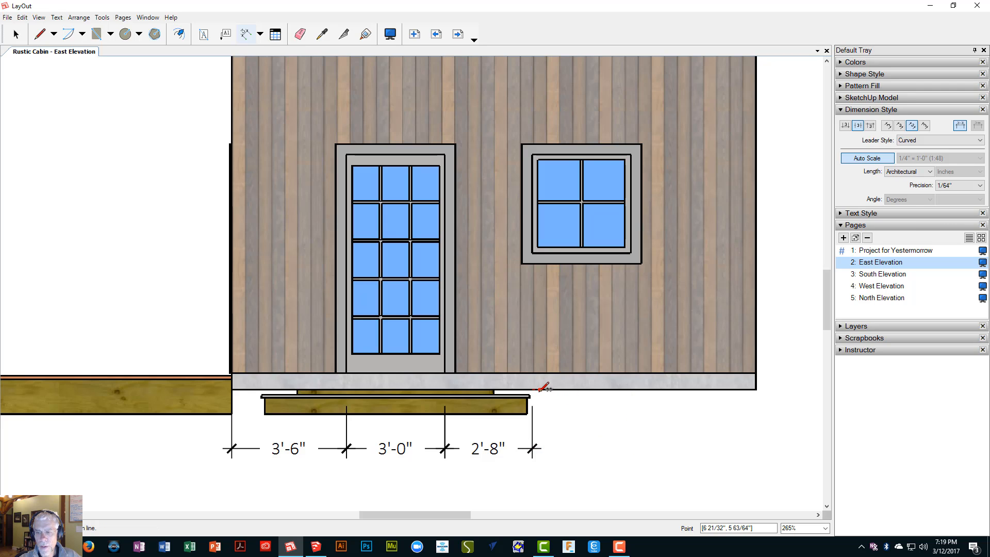
- Dimension the lower window's width between its inner frame edges, projected to the foundation's bottom edge and aligned with the dimension row
{"action": "scroll", "coordinate": [543, 387], "scroll_direction": "up", "scroll_amount": 2}
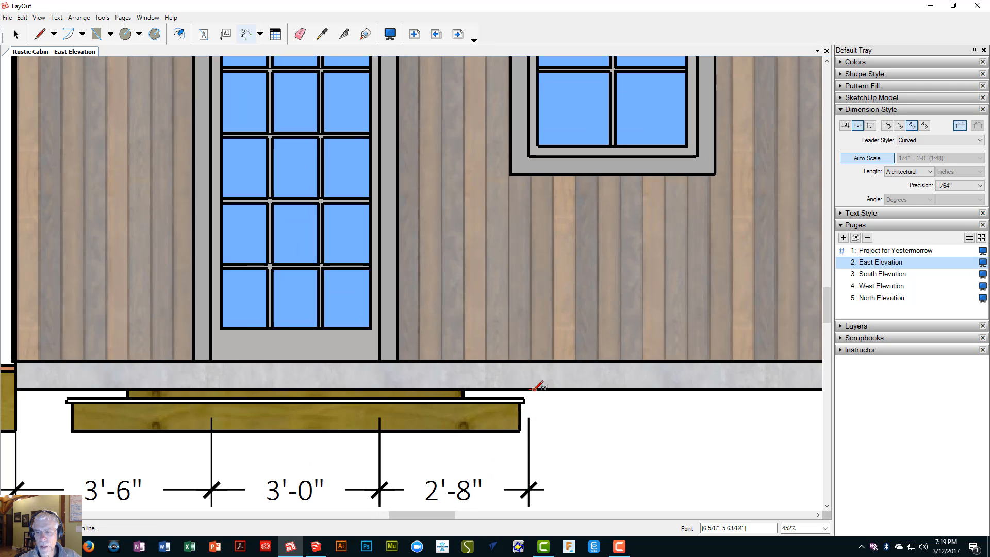
{"action": "left_click", "coordinate": [529, 389]}
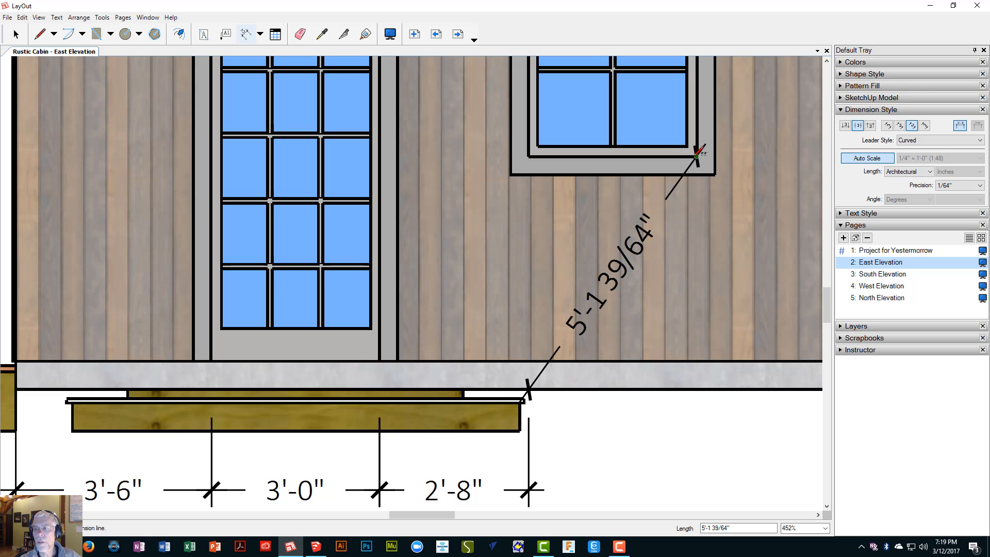
{"action": "left_click", "coordinate": [697, 387]}
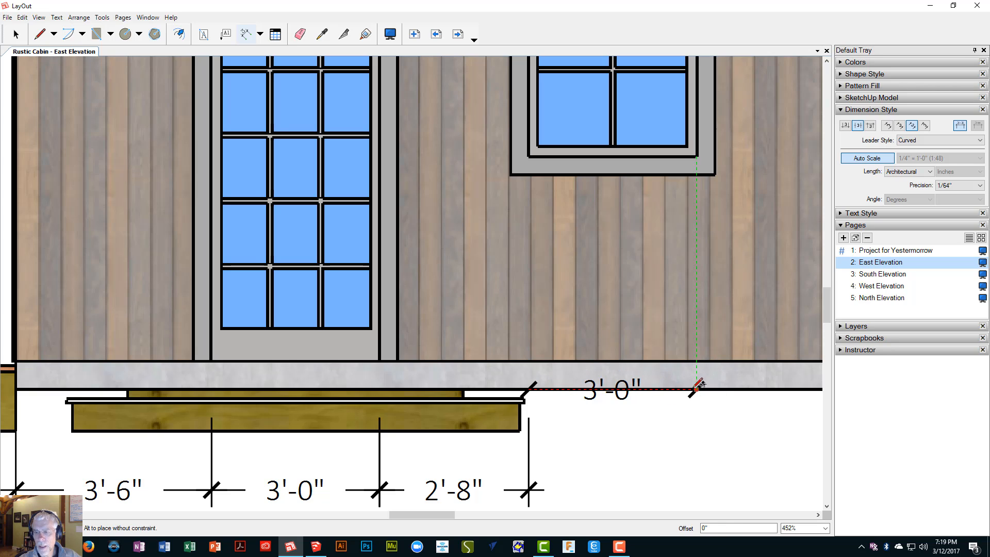
{"action": "left_click", "coordinate": [530, 489]}
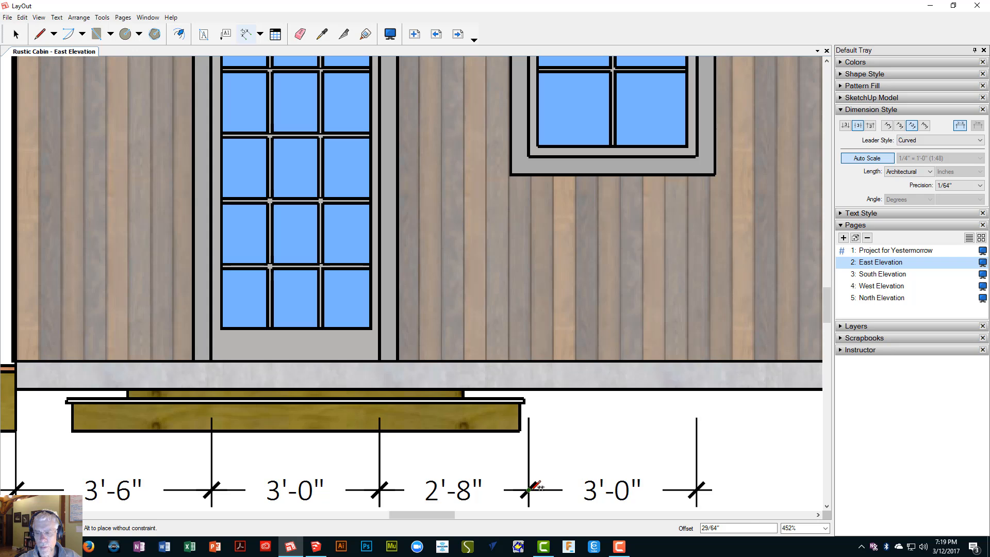
{"action": "left_click", "coordinate": [529, 489]}
- Dimension from the lower window's right edge to the cabin's right wall corner, completing the row below the foundation
{"action": "scroll", "coordinate": [553, 454], "scroll_direction": "down", "scroll_amount": 12}
{"action": "middle_click_drag", "start_coordinate": [608, 390], "coordinate": [531, 329]}
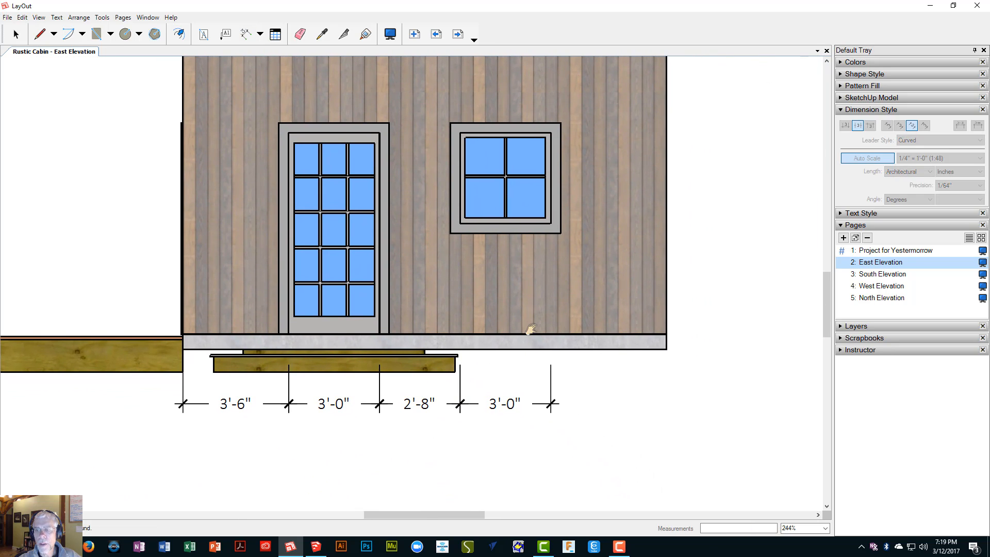
{"action": "left_click", "coordinate": [551, 349]}
{"action": "left_click", "coordinate": [666, 349]}
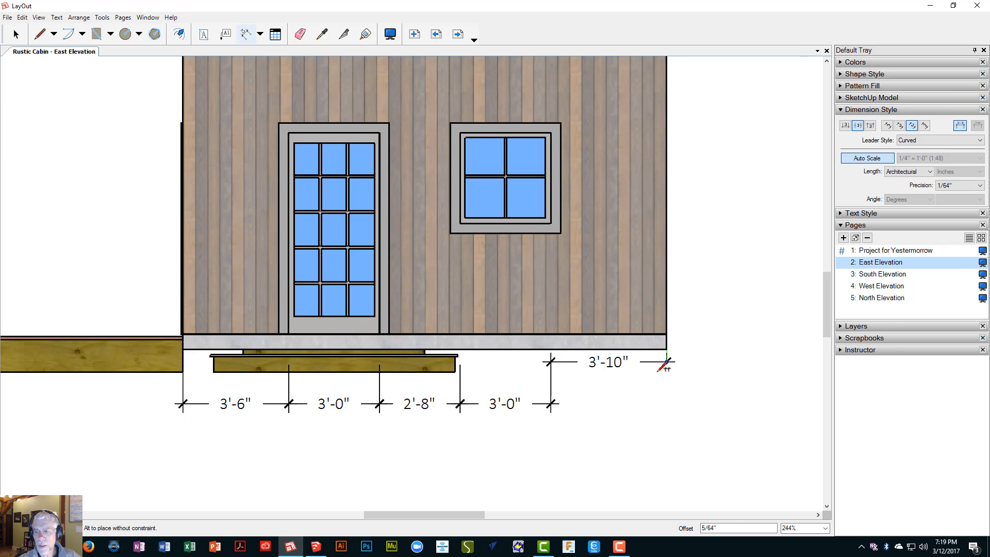
{"action": "left_click", "coordinate": [555, 402]}
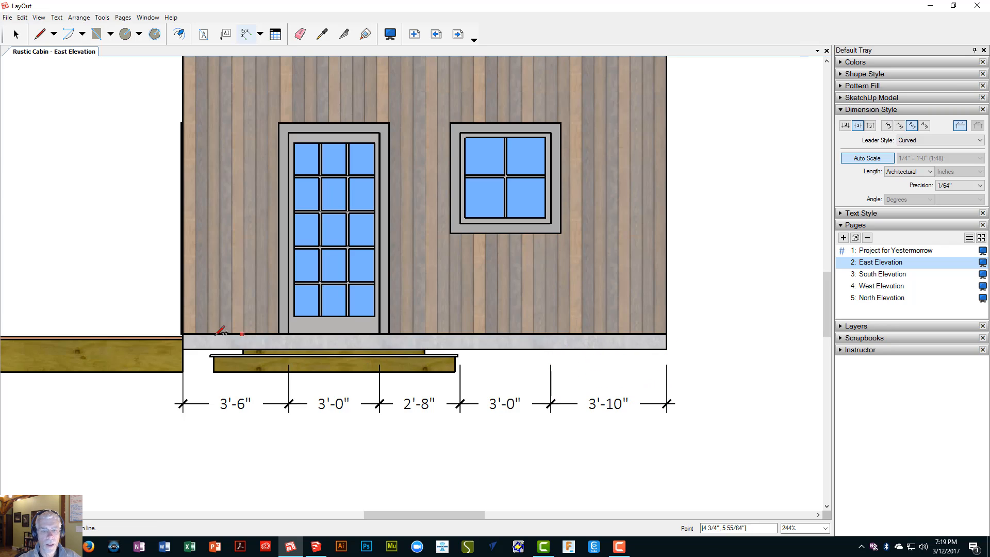
- Add an overall cabin width dimension between the two foundation corners, placed beneath the row of opening dimensions
{"action": "left_click", "coordinate": [182, 349]}
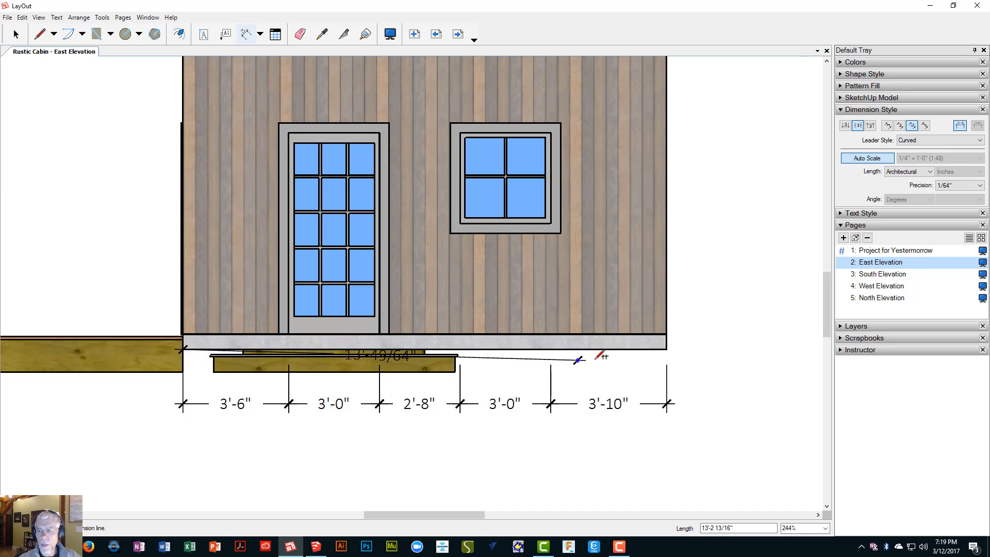
{"action": "left_click", "coordinate": [667, 349]}
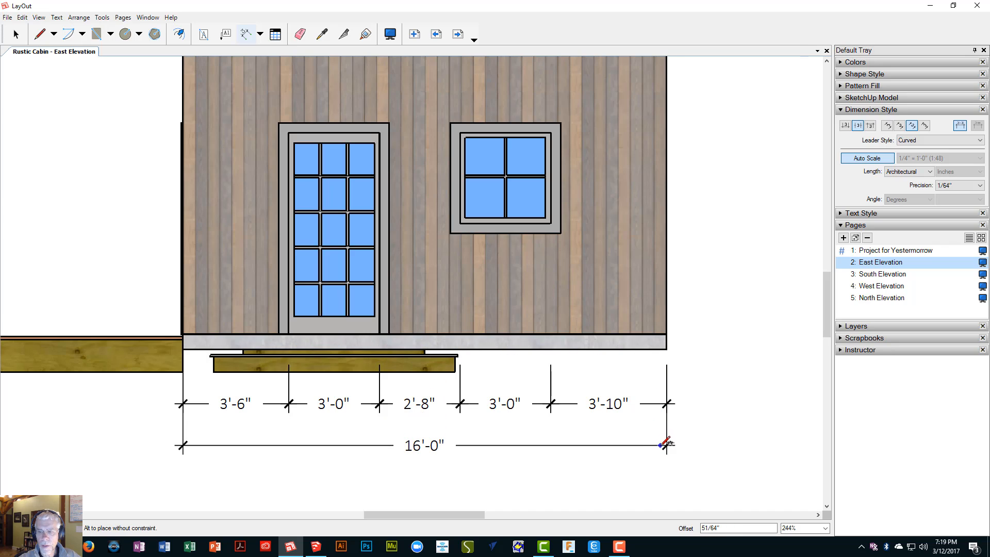
{"action": "left_click", "coordinate": [666, 445]}
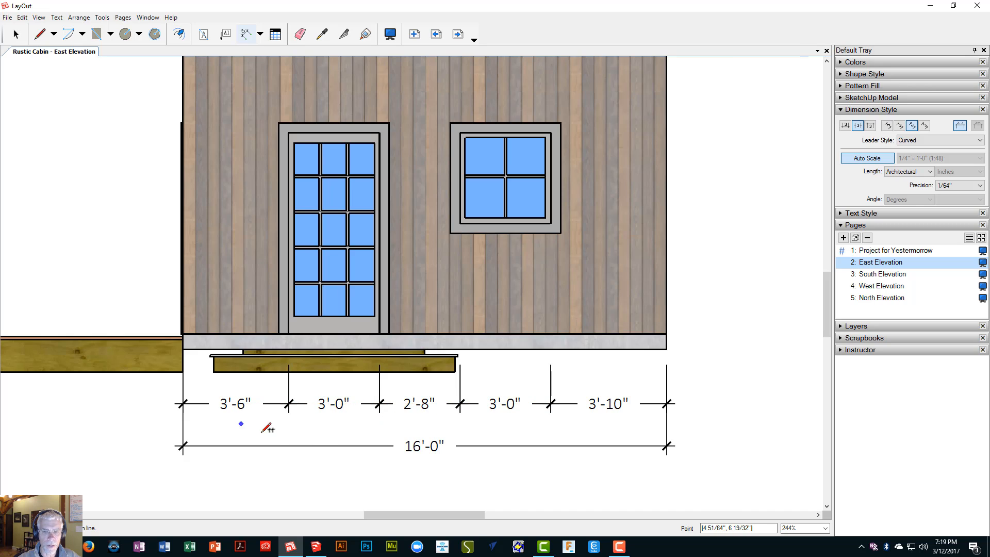
- Dimension the length of the fireplace deck from its outer end to the cabin wall, aligned with the opening dimension row
{"action": "scroll", "coordinate": [289, 426], "scroll_direction": "down", "scroll_amount": 2}
{"action": "middle_click_drag", "start_coordinate": [327, 422], "coordinate": [445, 363]}
{"action": "scroll", "coordinate": [369, 357], "scroll_direction": "down", "scroll_amount": 4}
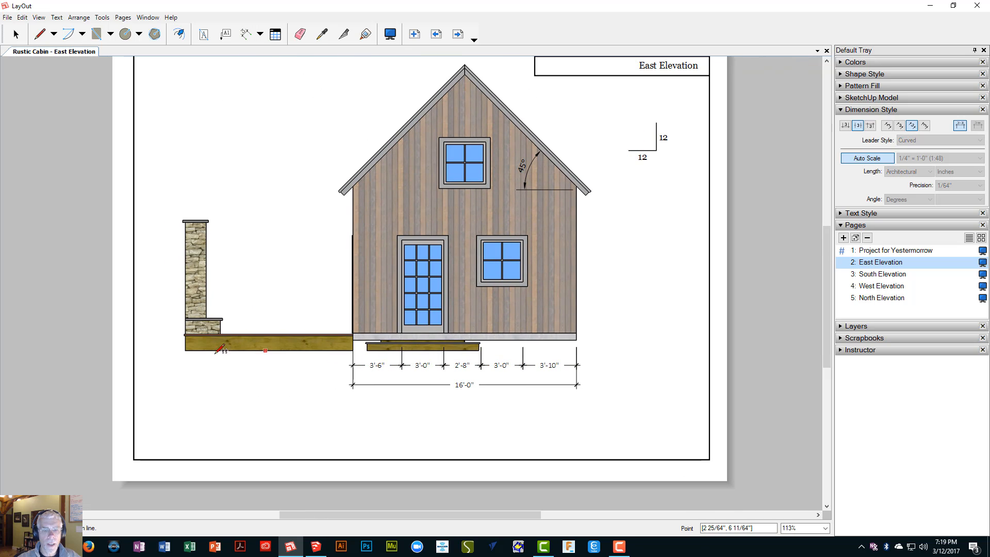
{"action": "left_click", "coordinate": [185, 351]}
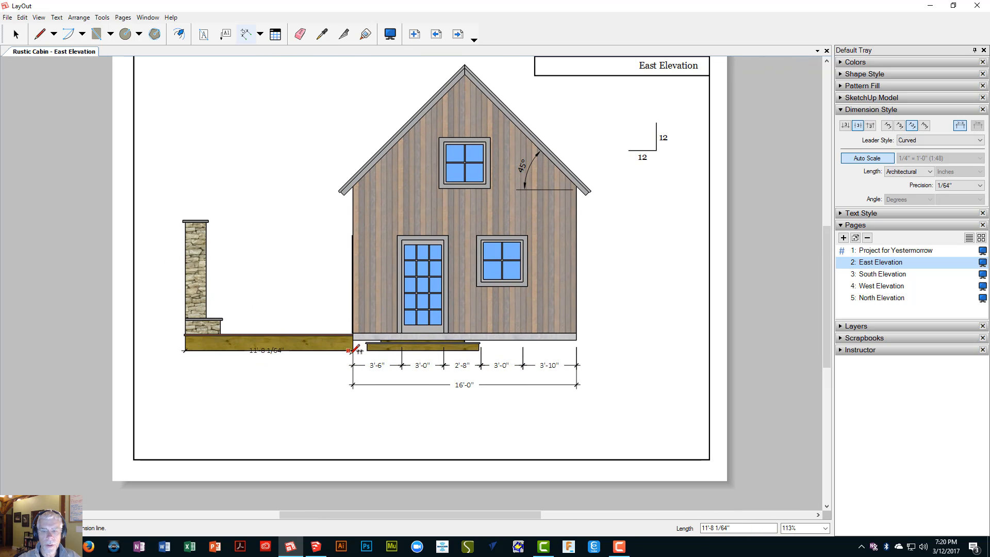
{"action": "left_click", "coordinate": [353, 350]}
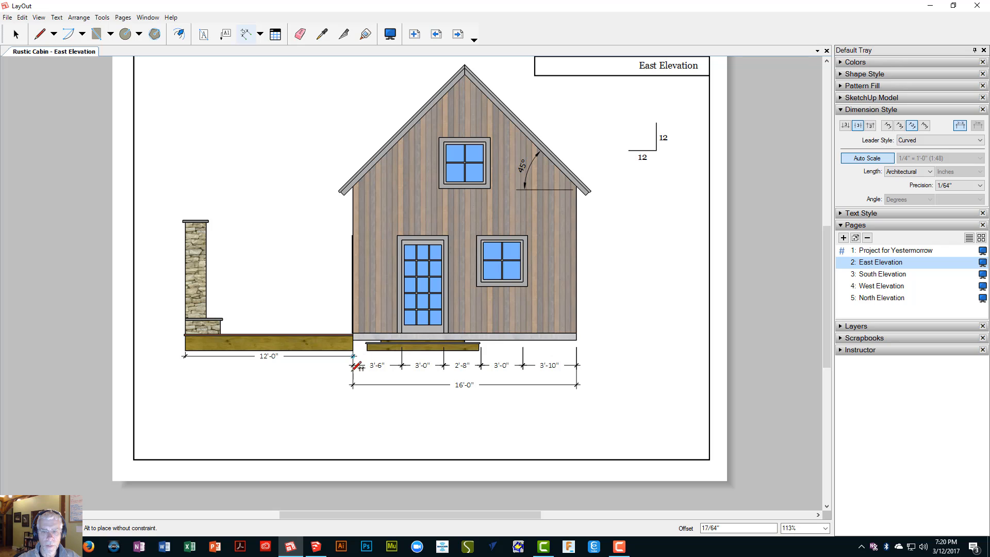
{"action": "left_click", "coordinate": [354, 365]}
{"action": "scroll", "coordinate": [374, 386], "scroll_direction": "down", "scroll_amount": 2}
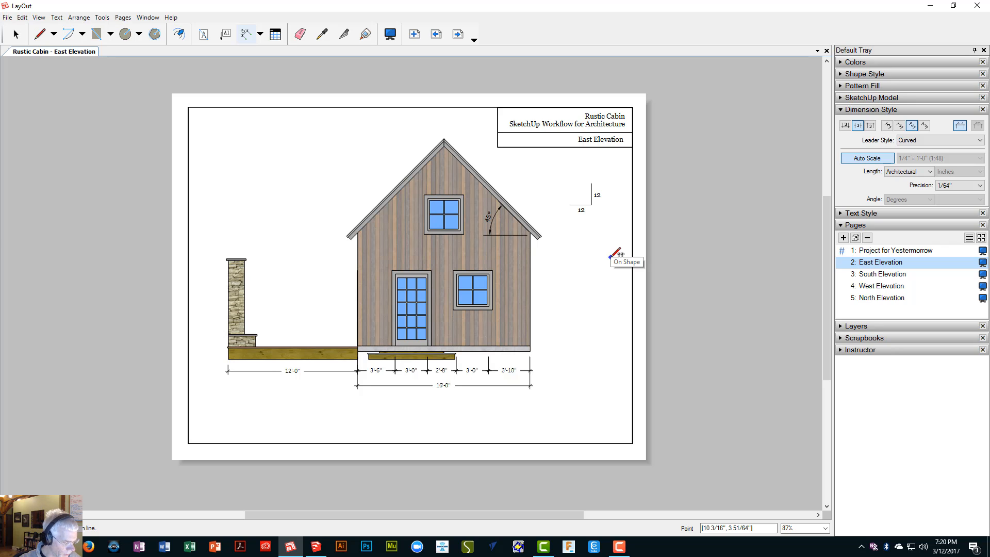
- Switch to SketchUp to check the Send to LayOut command for the cabin model, and return to the LayOut sheet
{"action": "scroll", "coordinate": [472, 273], "scroll_direction": "up", "scroll_amount": 1}
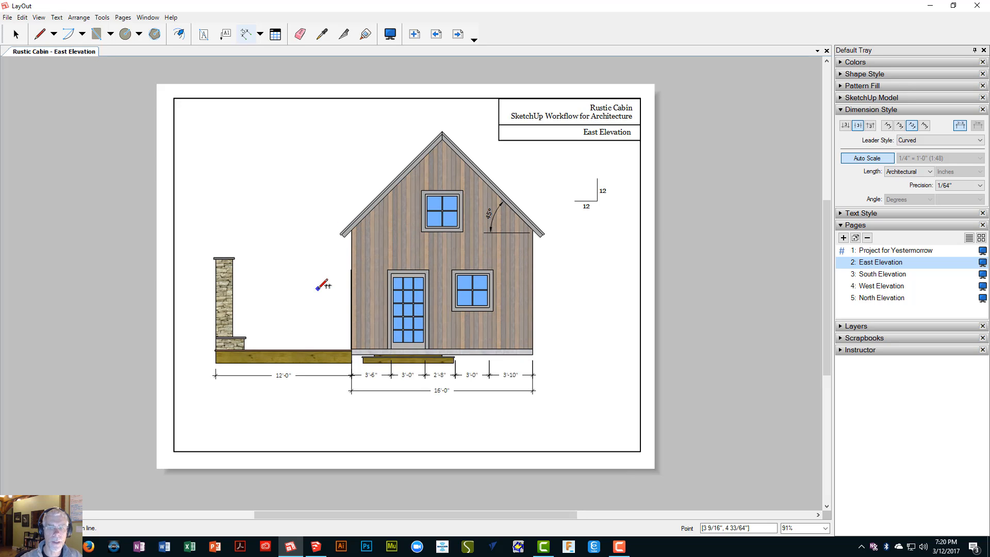
{"action": "left_click", "coordinate": [316, 547]}
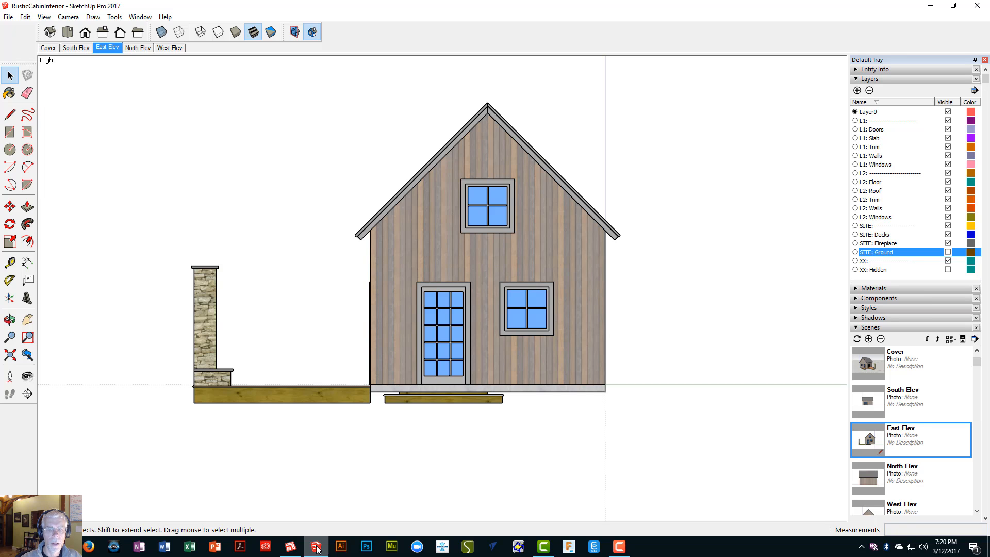
{"action": "left_click", "coordinate": [8, 18]}
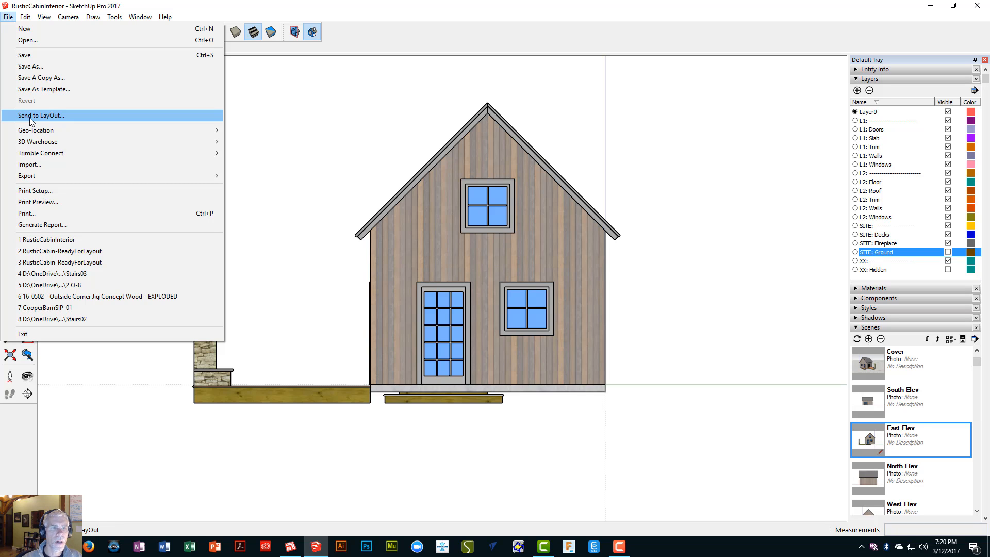
{"action": "left_click", "coordinate": [31, 115]}
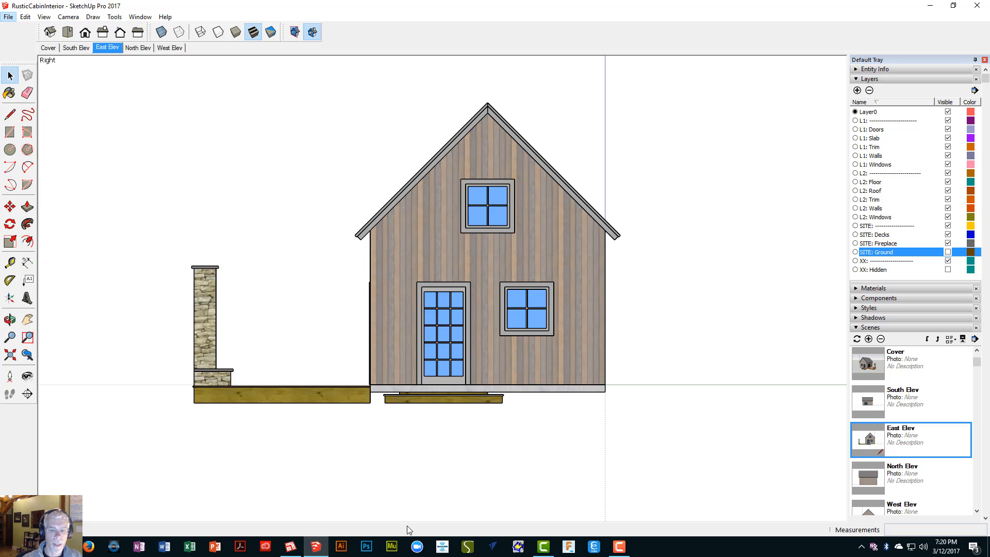
{"action": "left_click", "coordinate": [290, 546]}
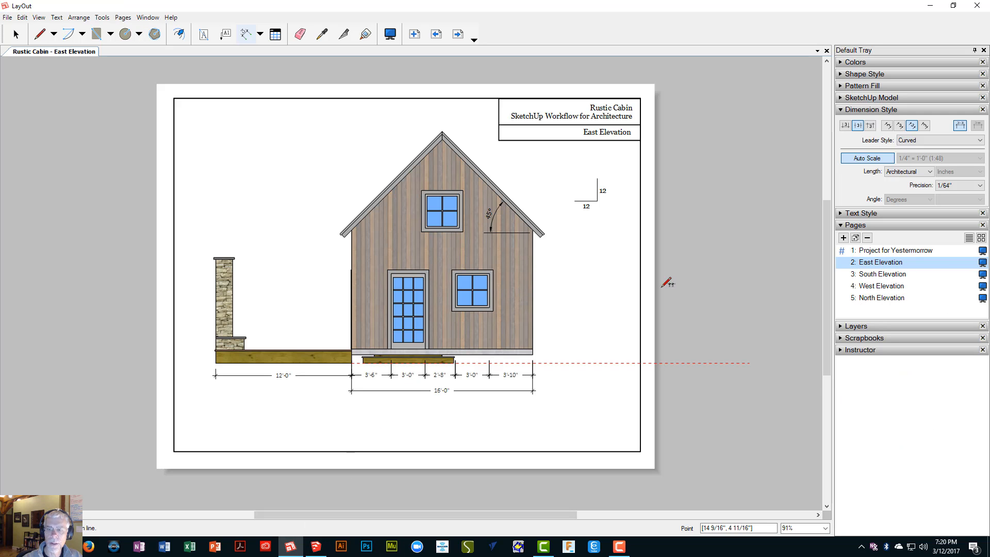
- Examine which SketchUp scenes are available for the East Elevation model viewport
{"action": "key", "text": "space"}
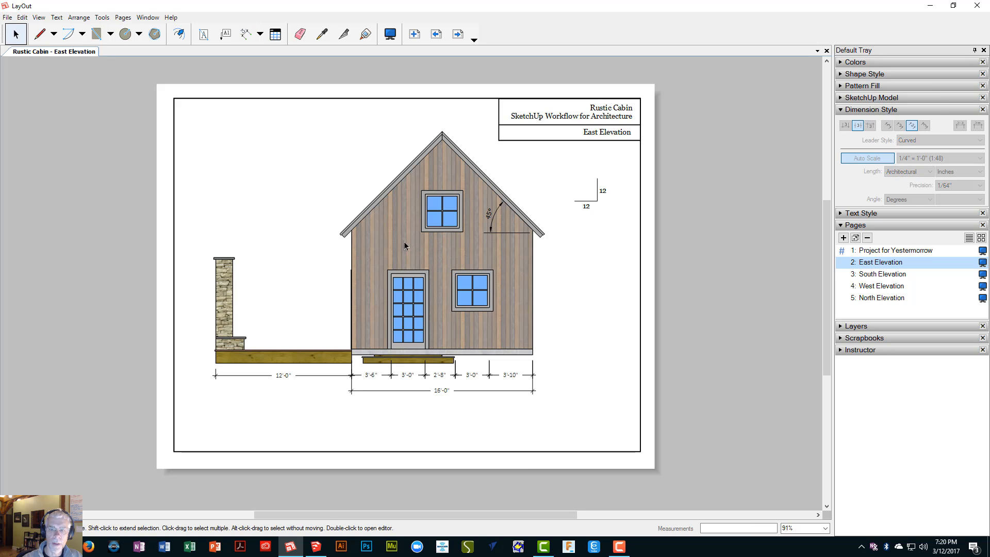
{"action": "right_click", "coordinate": [404, 241]}
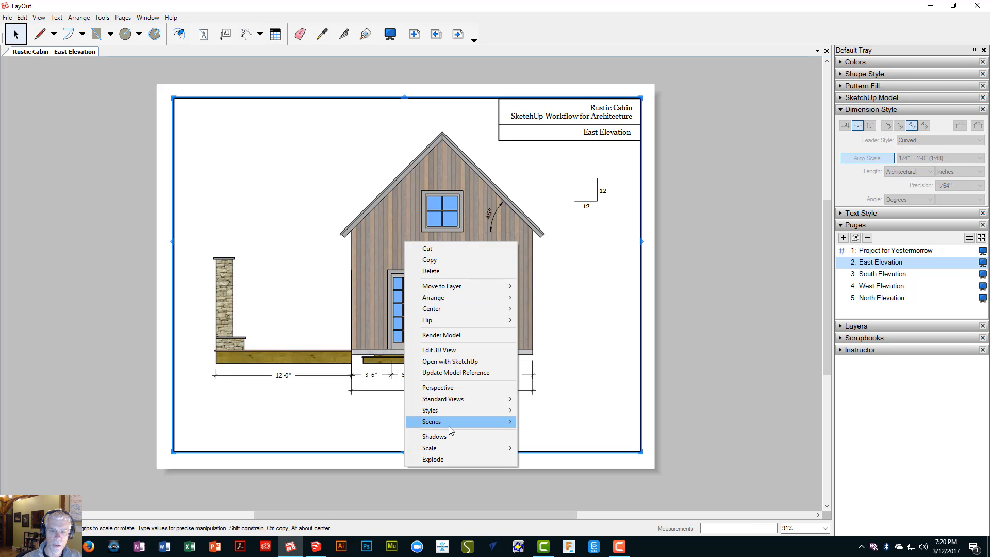
{"action": "mouse_move", "coordinate": [450, 425]}
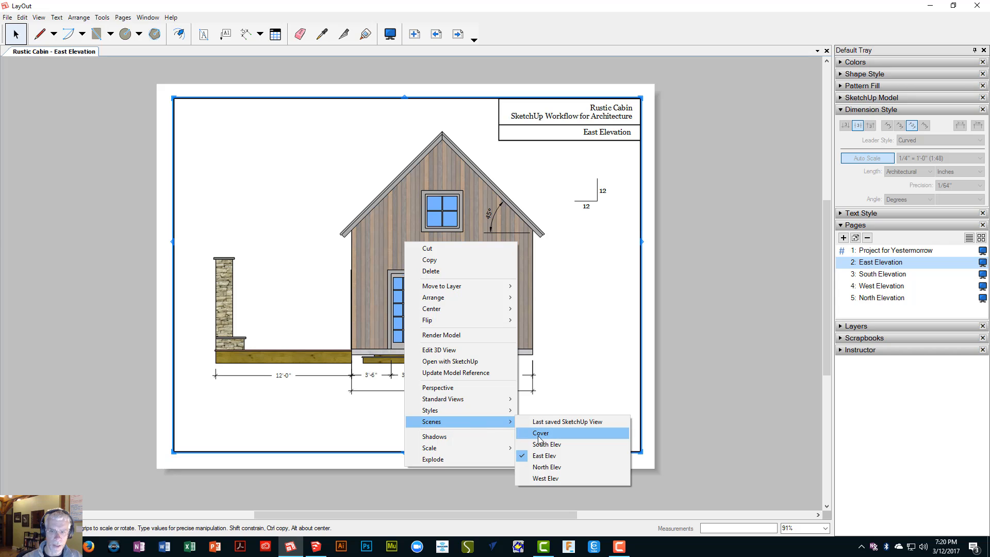
{"action": "key", "text": "Escape"}
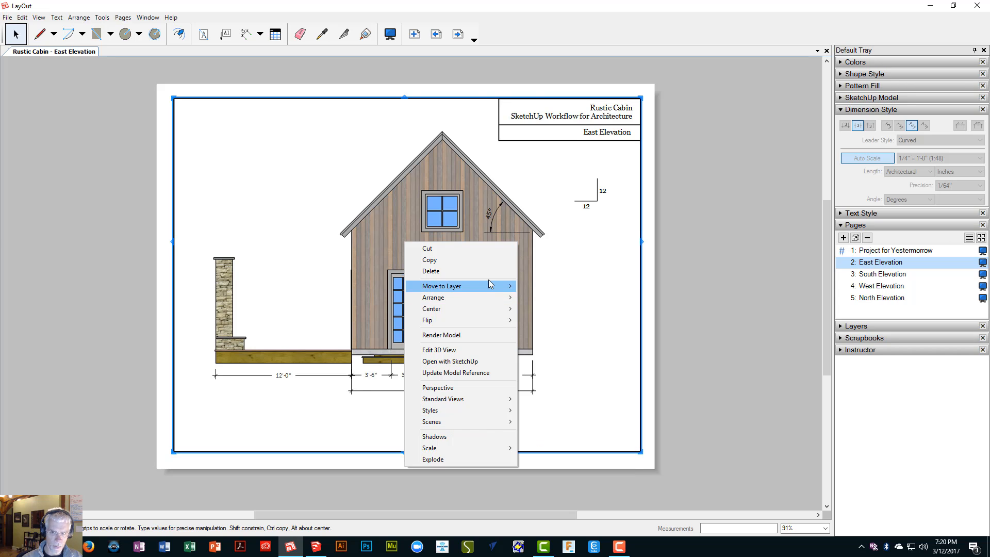
{"action": "key", "text": "Escape"}
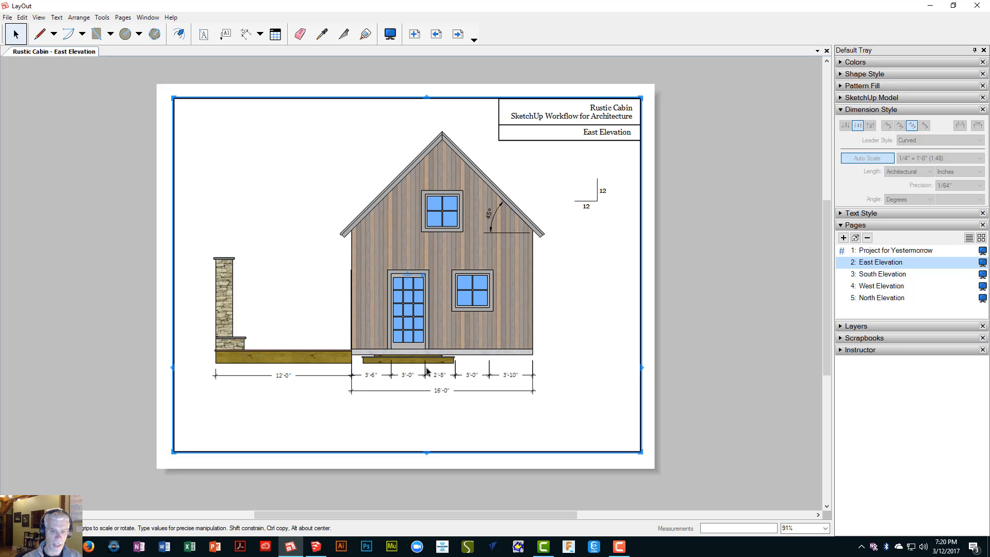
- Switch to SketchUp, update the East Elev scene and save the RusticCabinInterior model
{"action": "left_click", "coordinate": [315, 547]}
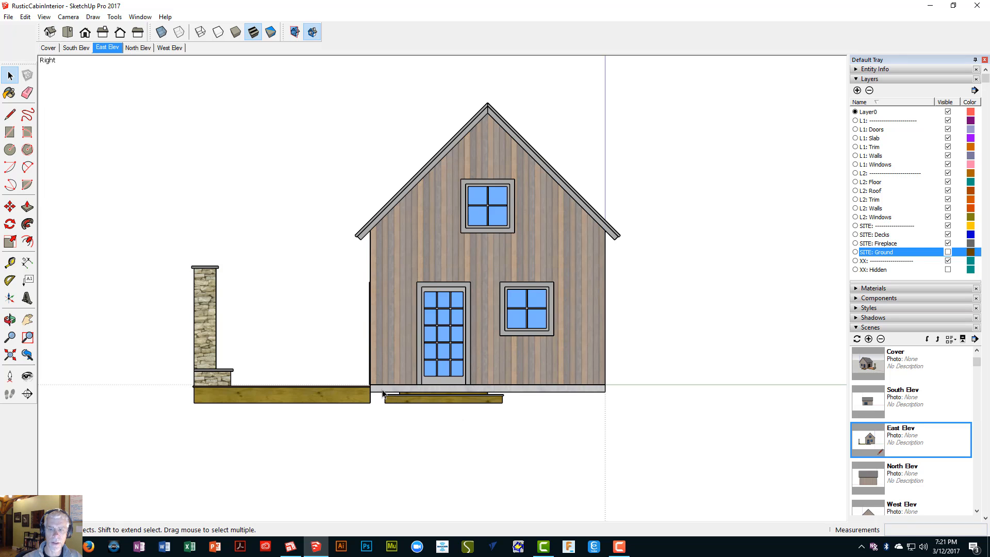
{"action": "right_click", "coordinate": [114, 54]}
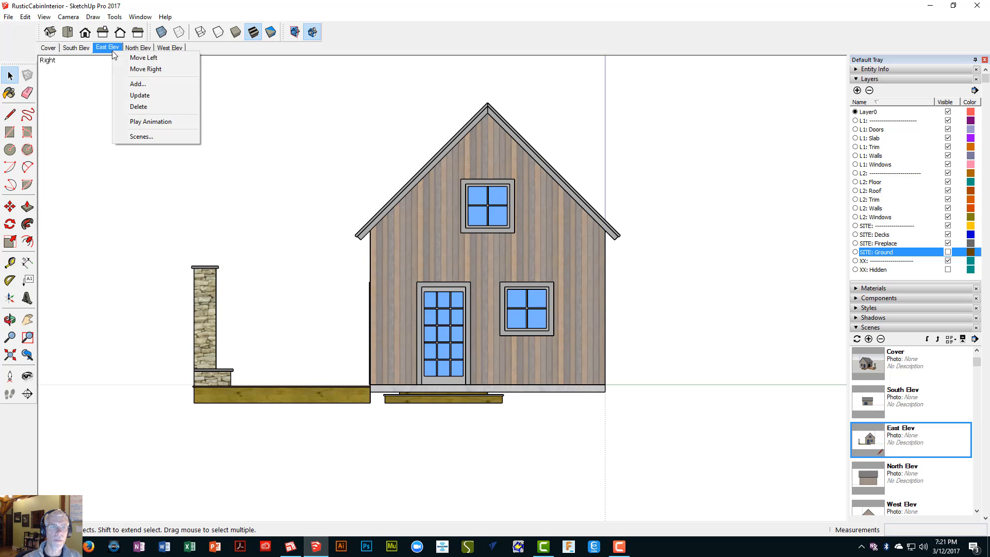
{"action": "left_click", "coordinate": [137, 95]}
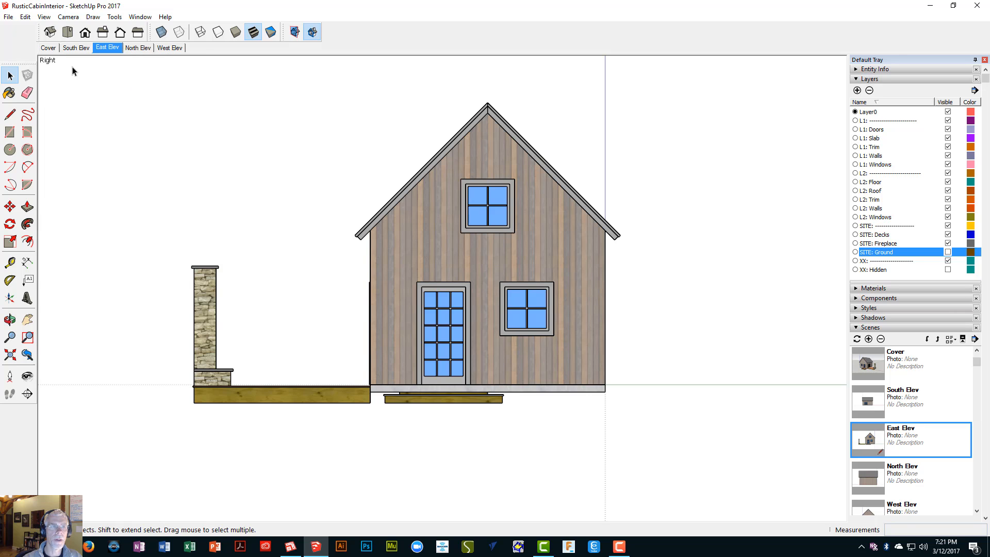
{"action": "left_click", "coordinate": [9, 17]}
{"action": "left_click", "coordinate": [16, 59]}
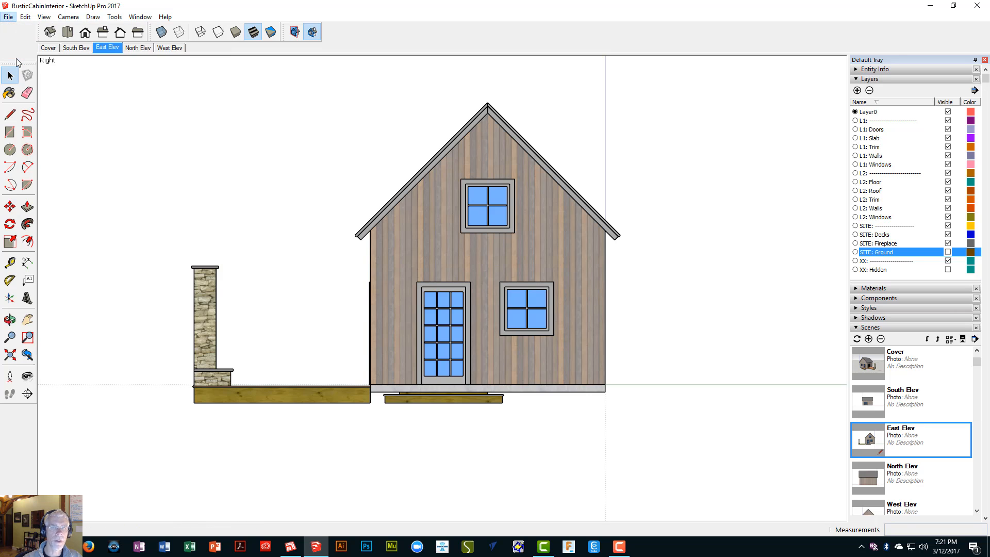
- Switch back to LayOut and update the model reference of the East Elevation viewport
{"action": "left_click", "coordinate": [291, 547]}
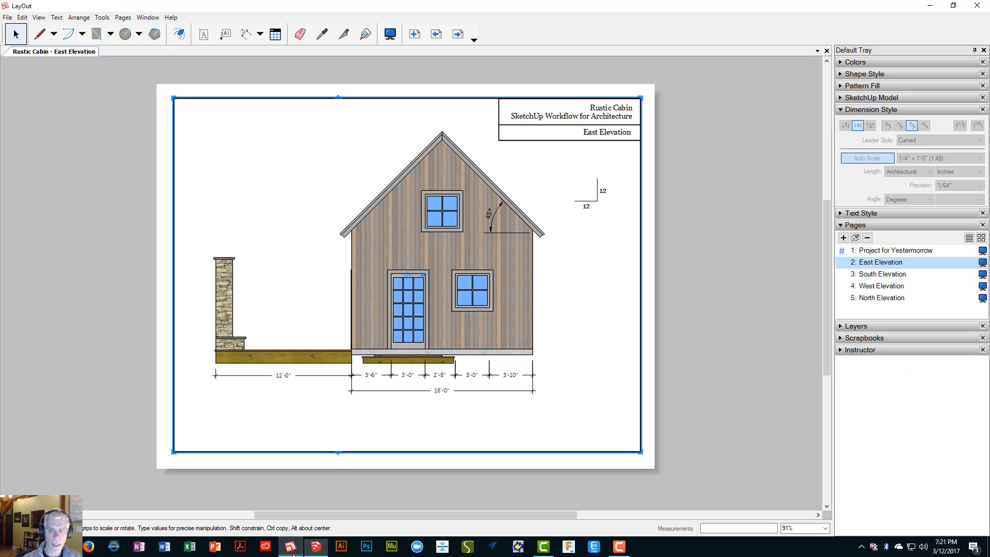
{"action": "right_click", "coordinate": [393, 245]}
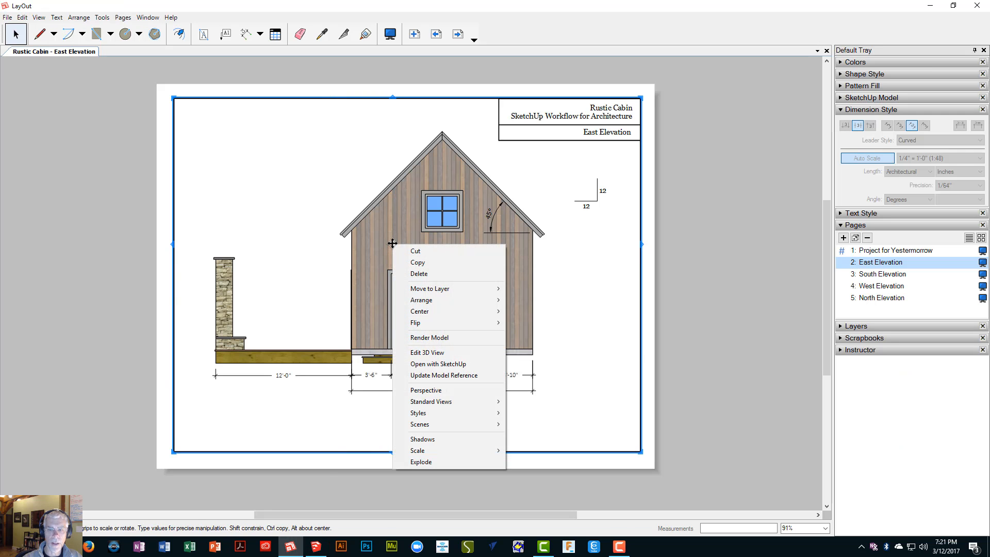
{"action": "left_click", "coordinate": [443, 375]}
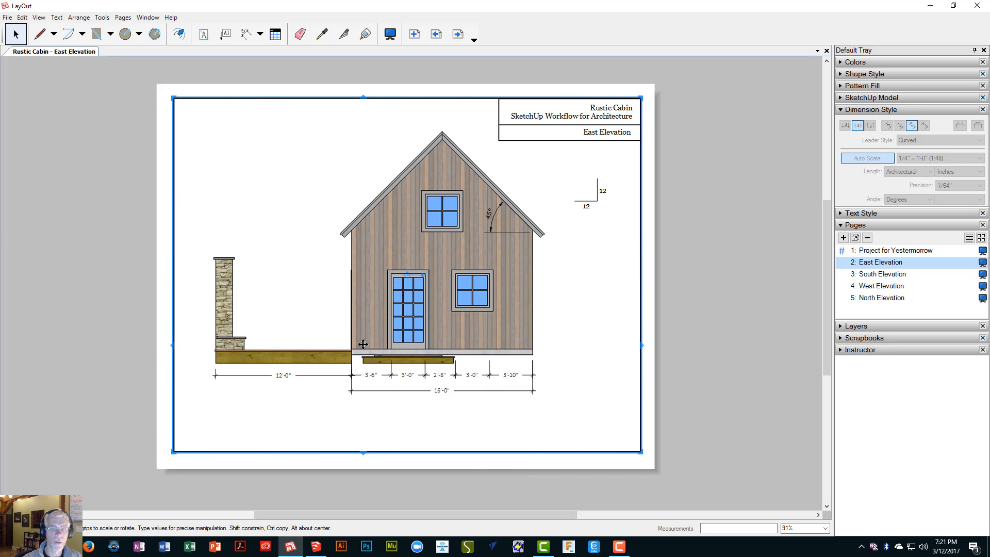